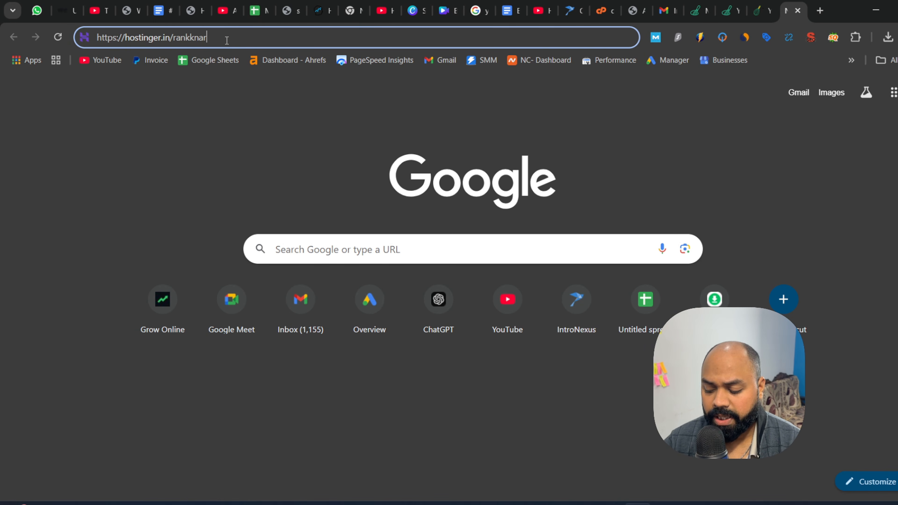
Open the Hostinger offer page at hostinger.in/rankknar and reject all its cookies.
key("Return")
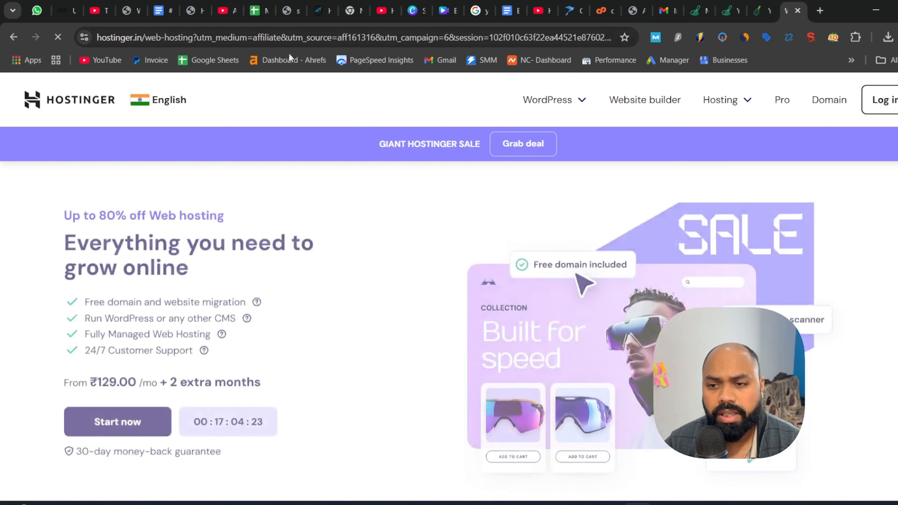
scroll(577, 177, "down", 10)
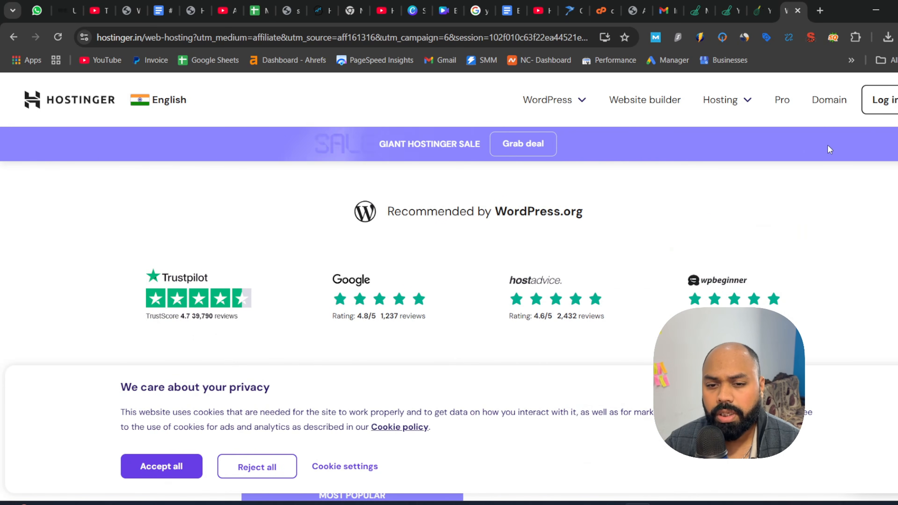
left_click(257, 467)
scroll(633, 305, "up", 5)
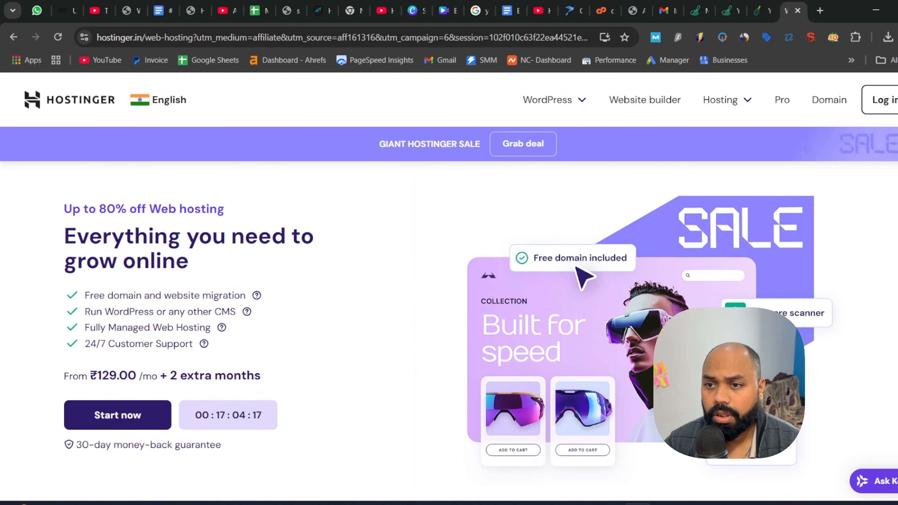
Open Hostinger's Web Hosting offer, compare its plans, and choose the Business plan.
left_click(729, 100)
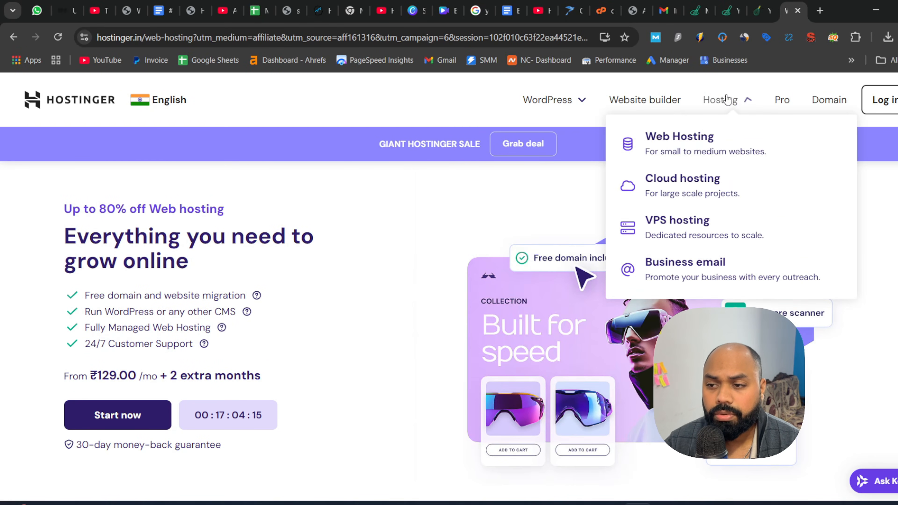
left_click(679, 138)
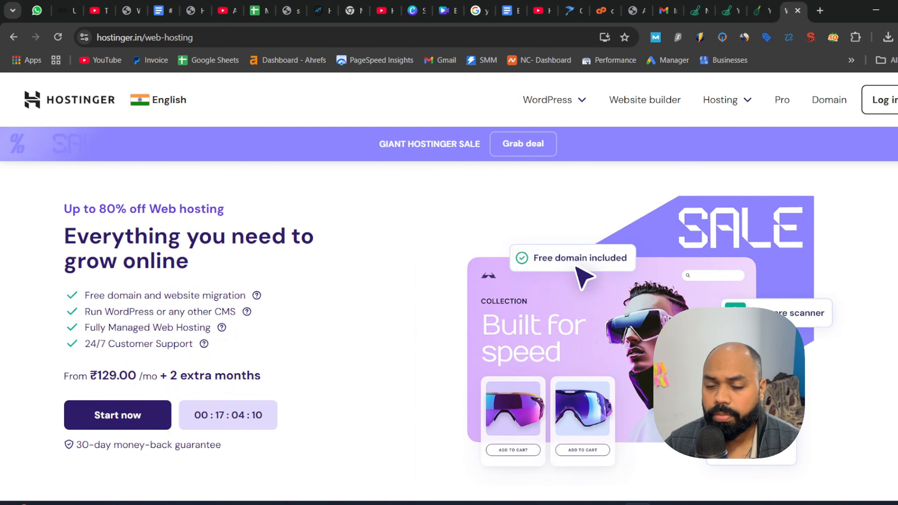
scroll(449, 319, "down", 10)
scroll(449, 319, "up", 2)
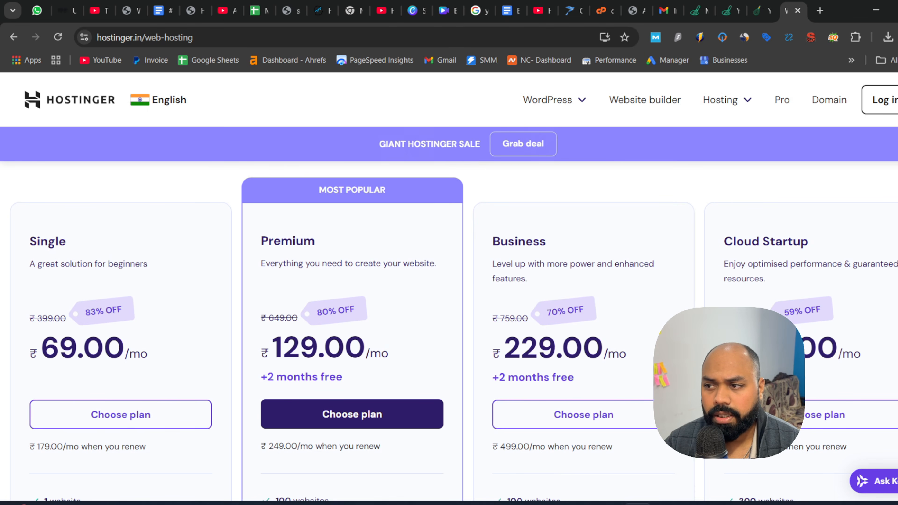
scroll(449, 318, "down", 6)
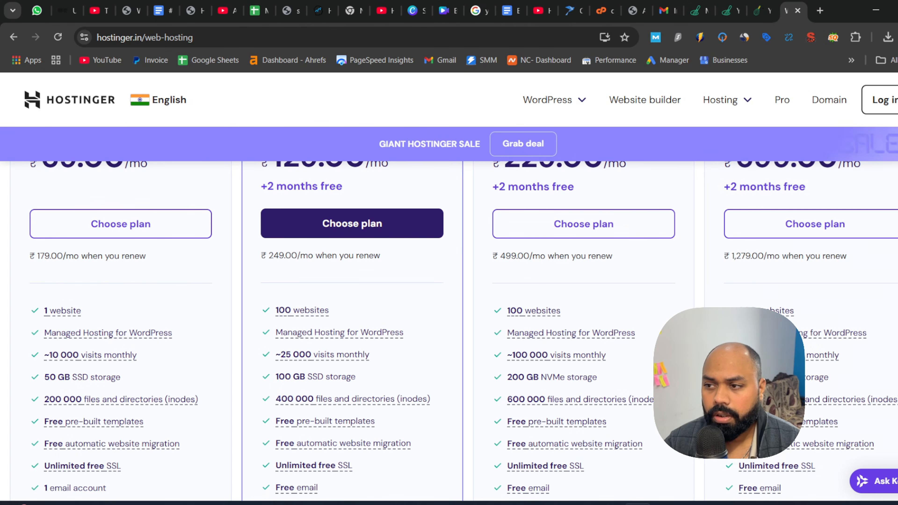
scroll(391, 223, "up", 5)
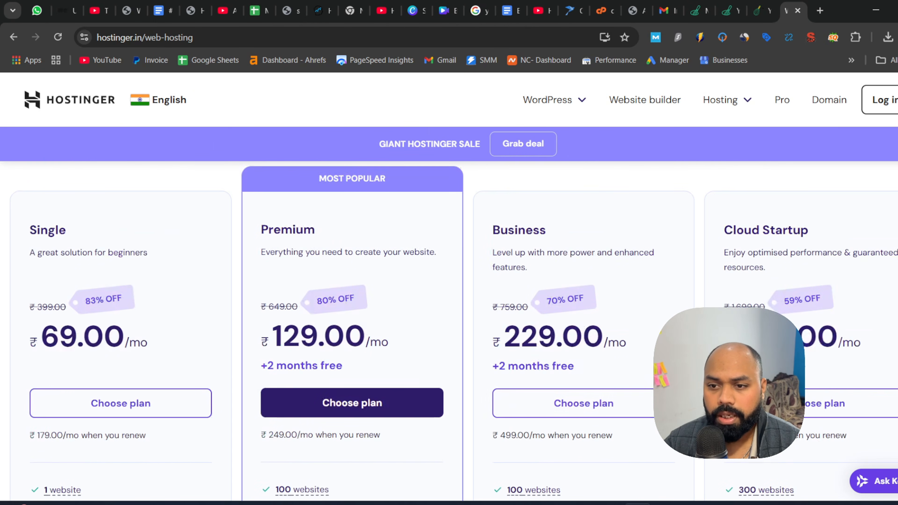
left_click(591, 403)
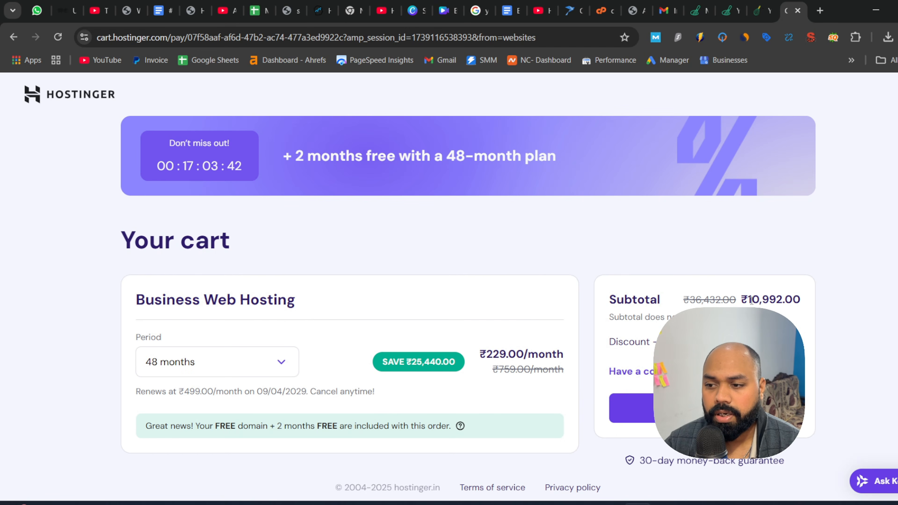
Apply the coupon code RANKKNAR to the Business Web Hosting cart and check the discounted subtotal.
left_click(628, 372)
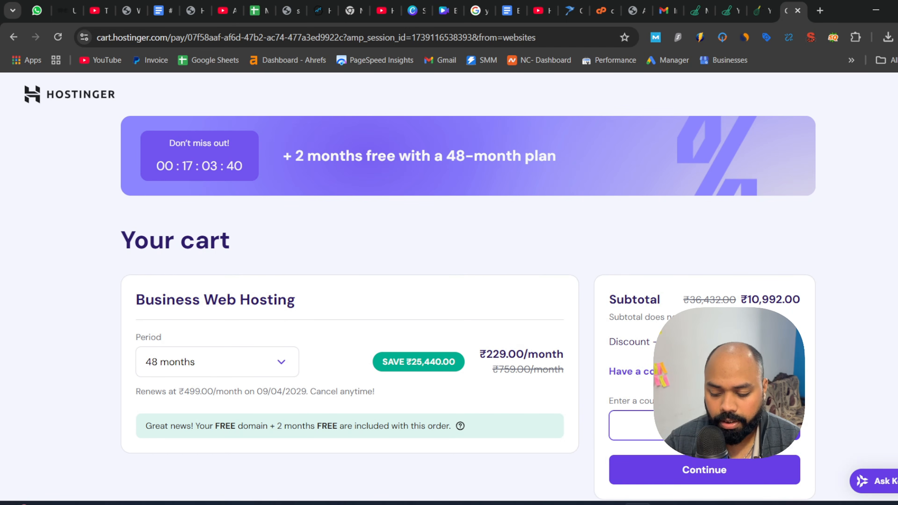
type("RANKKN")
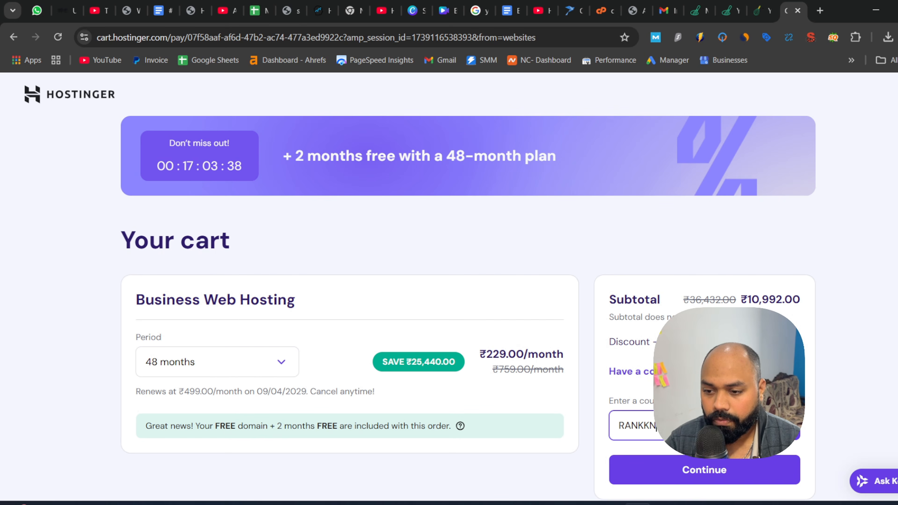
key("Return")
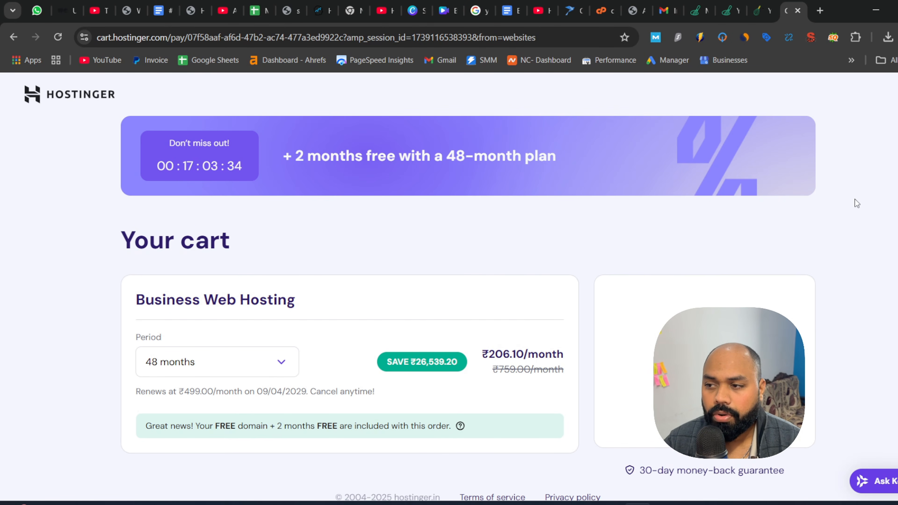
scroll(748, 243, "down", 2)
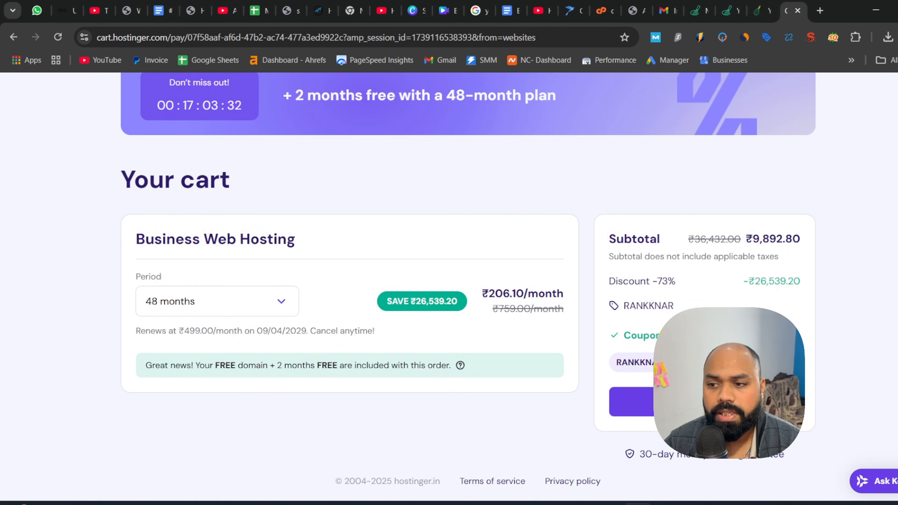
left_click_drag(749, 240, 787, 241)
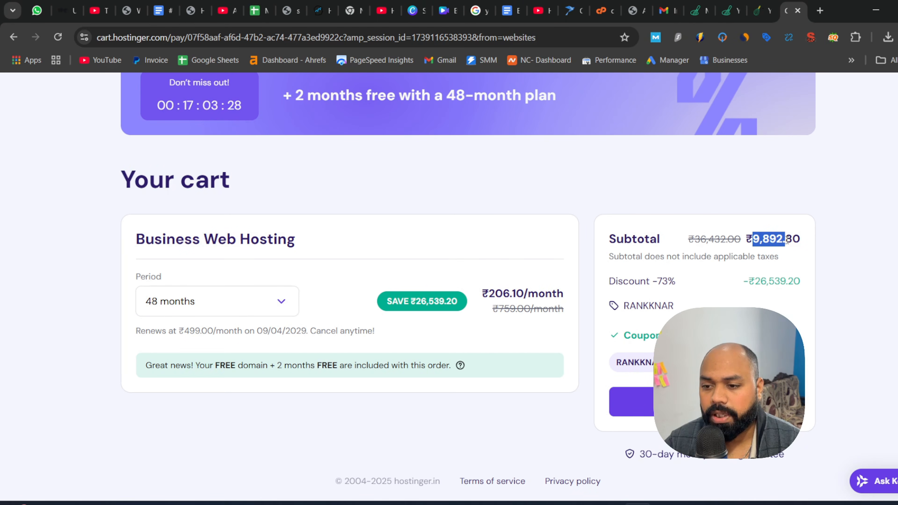
left_click(788, 240)
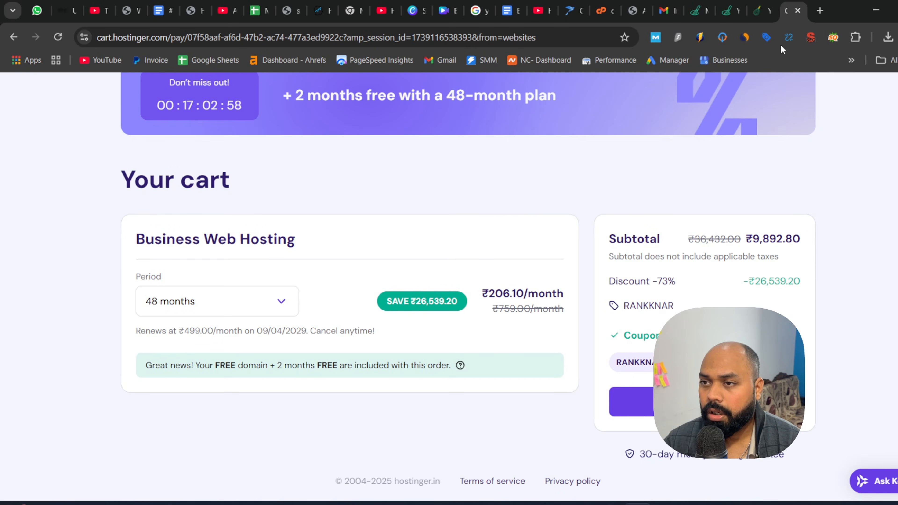
scroll(786, 216, "up", 2)
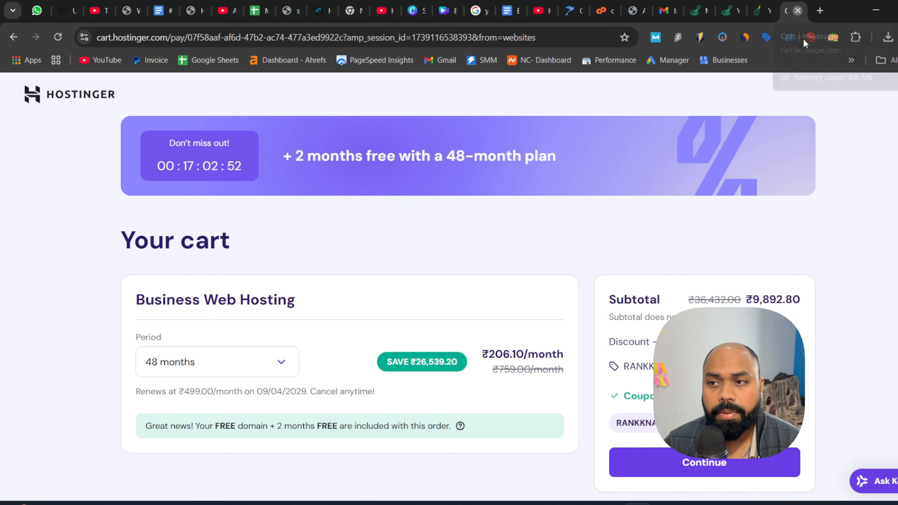
Close the Hostinger cart and open the Dashboard of the Handmade With Love WordPress site.
left_click(798, 10)
left_click(659, 11)
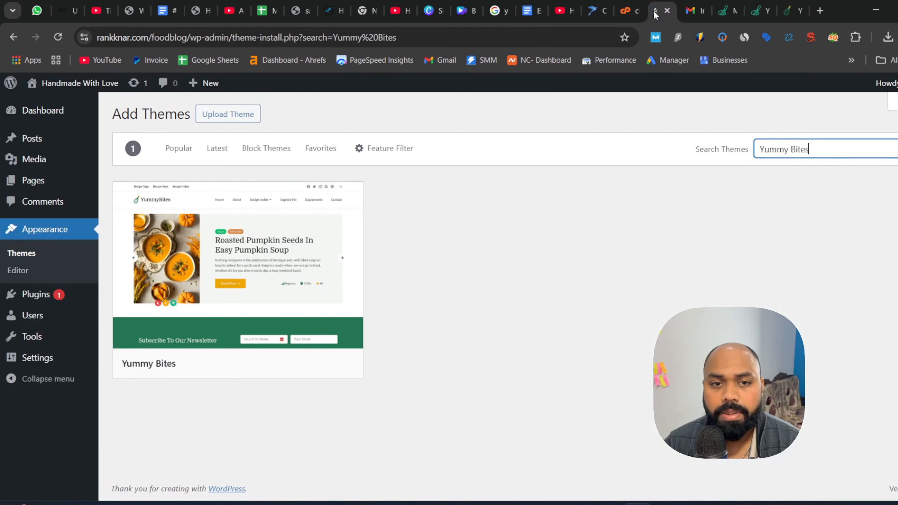
left_click(35, 110)
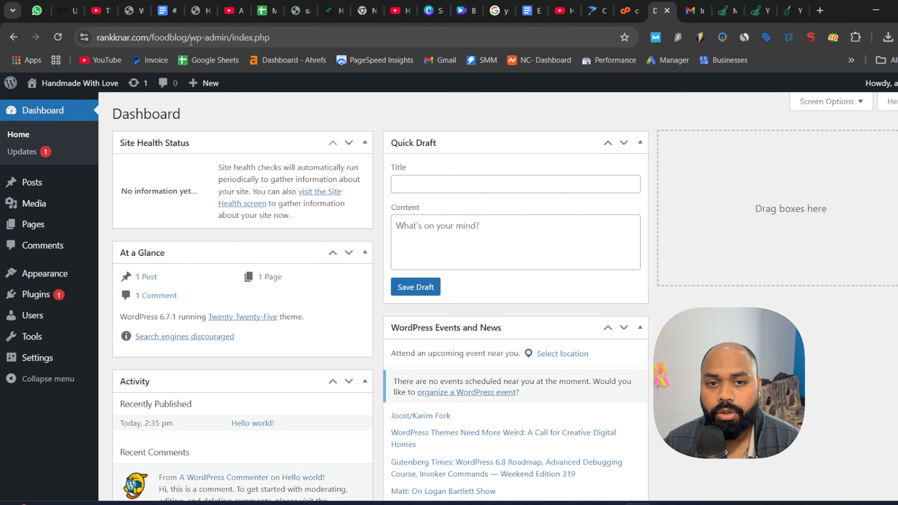
Shorten the dashboard address to rankknar.com/foodblog/wp-admin/ and load it.
left_click_drag(191, 42, 367, 44)
left_click(262, 37)
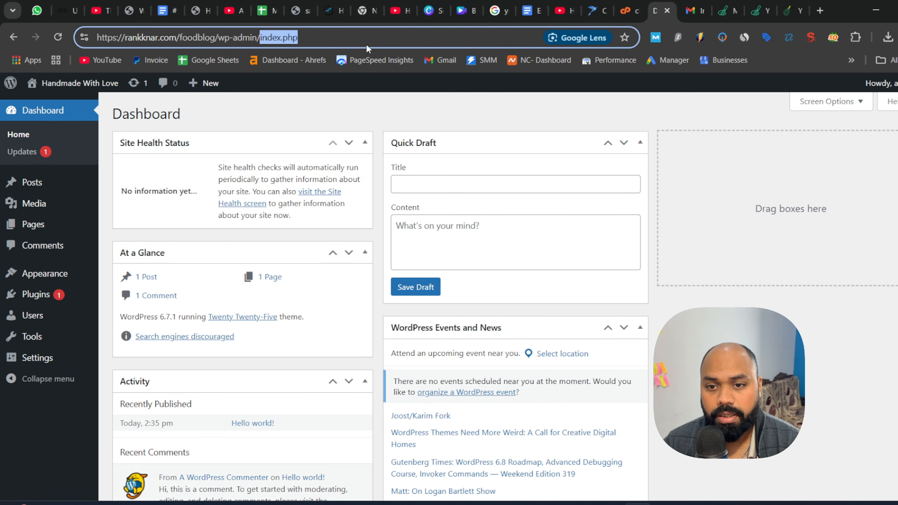
key("BackSpace")
key("Return")
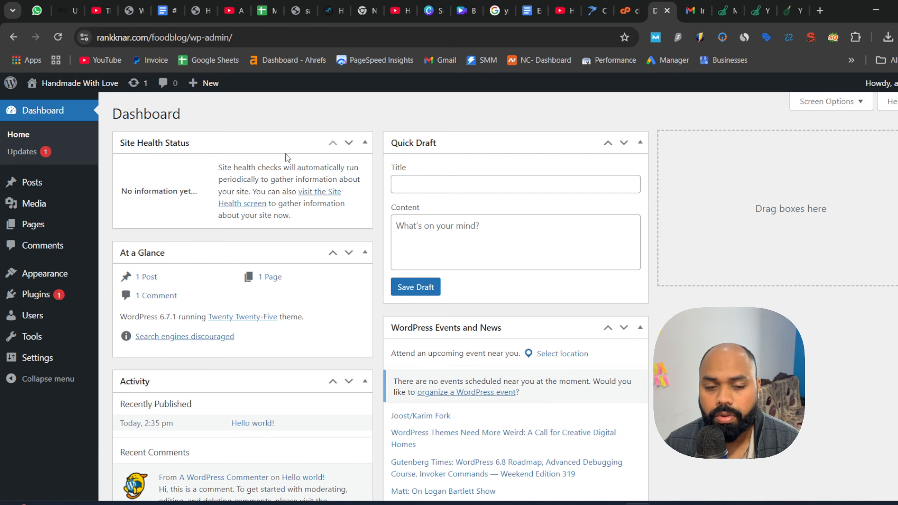
Collapse the Site Health Status, Quick Draft, At a Glance, WordPress Events and News, and Activity boxes.
left_click(365, 143)
left_click(640, 142)
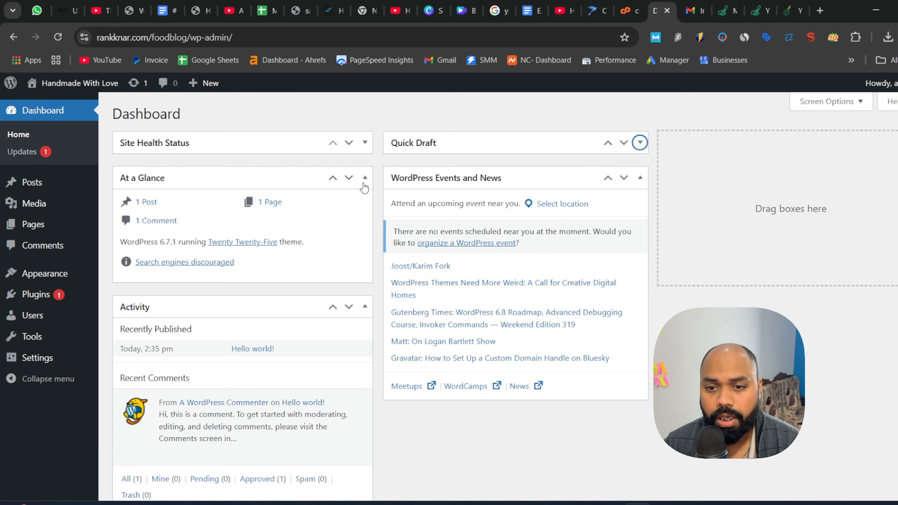
left_click(365, 179)
left_click(640, 177)
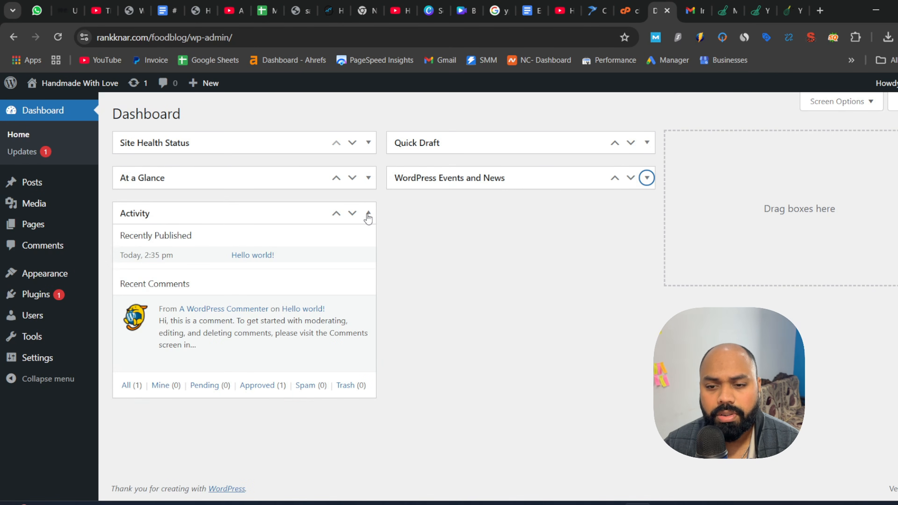
left_click(368, 214)
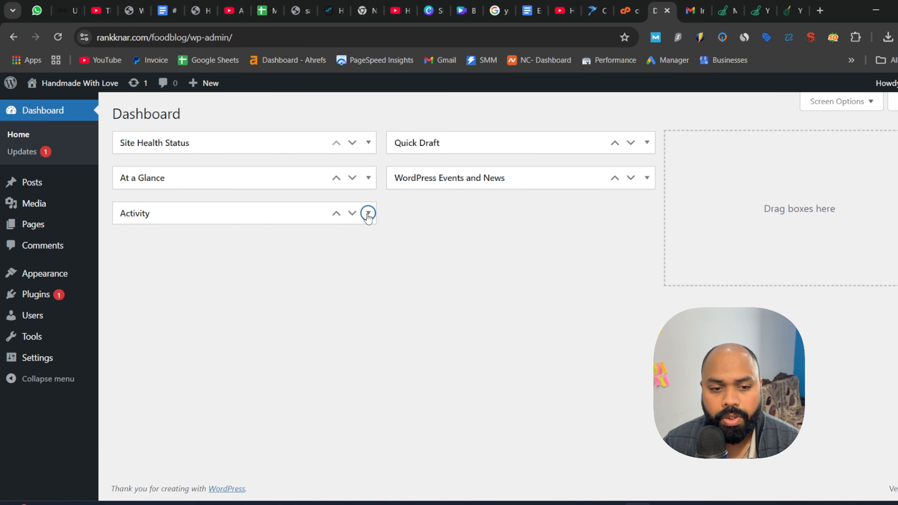
Open the site's Themes page and search the installed themes for "yumm bites".
mouse_move(60, 278)
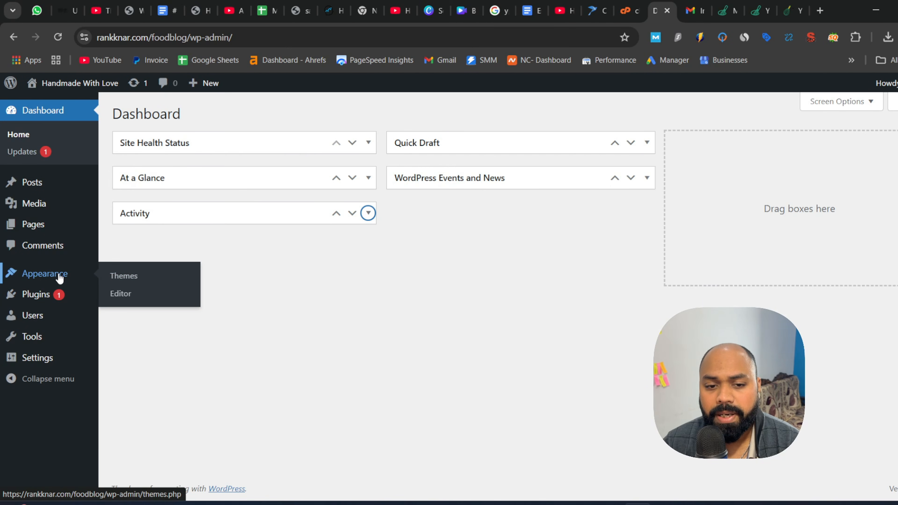
left_click(136, 279)
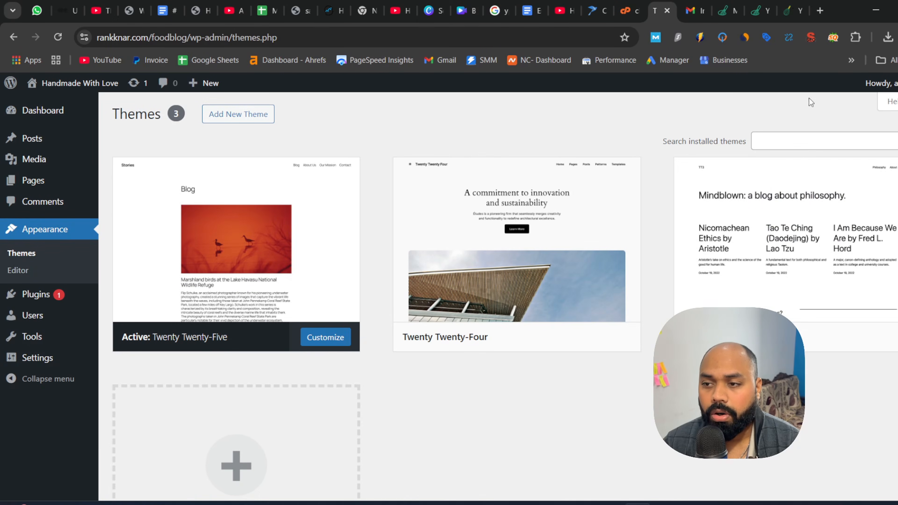
left_click(777, 140)
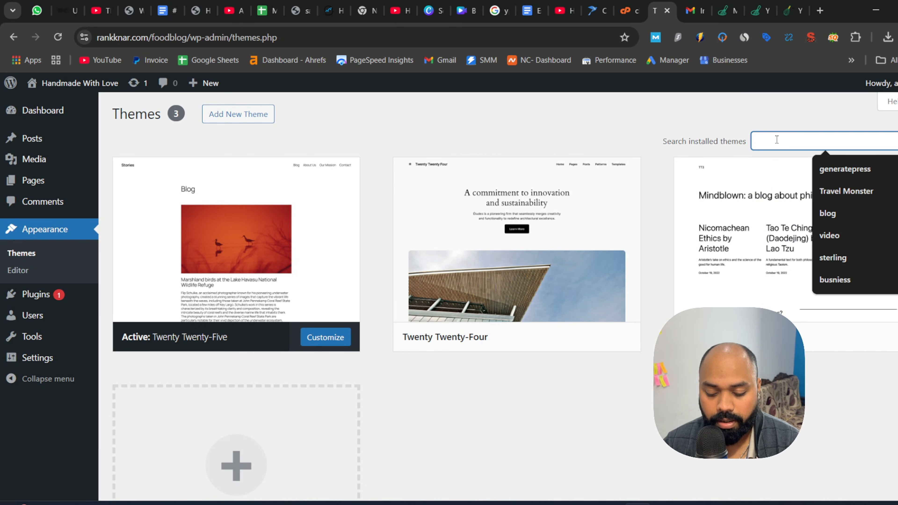
type("https://hostinger.in/rankknar")
triple_click(788, 140)
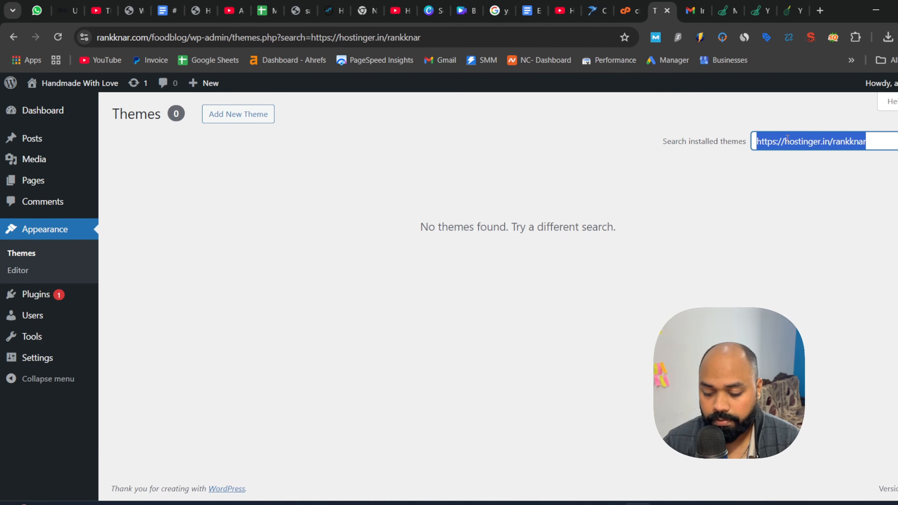
type("yumm bi")
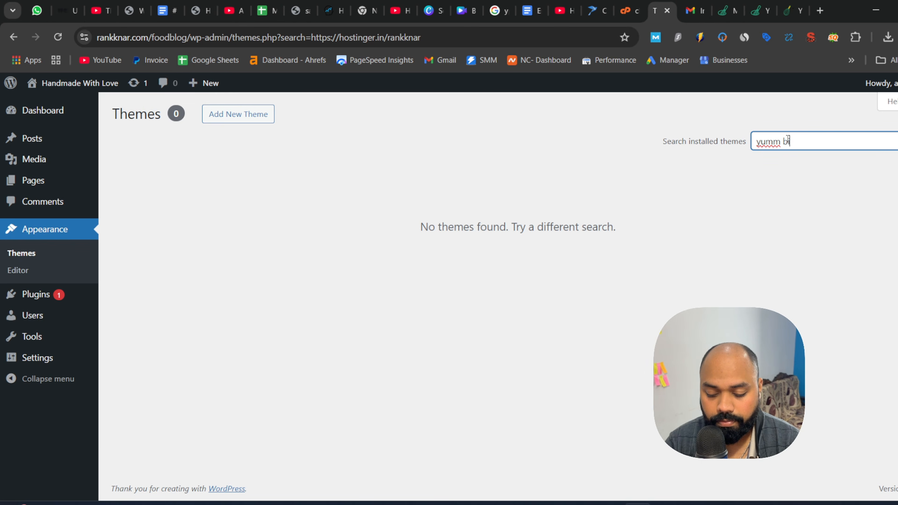
type("tes")
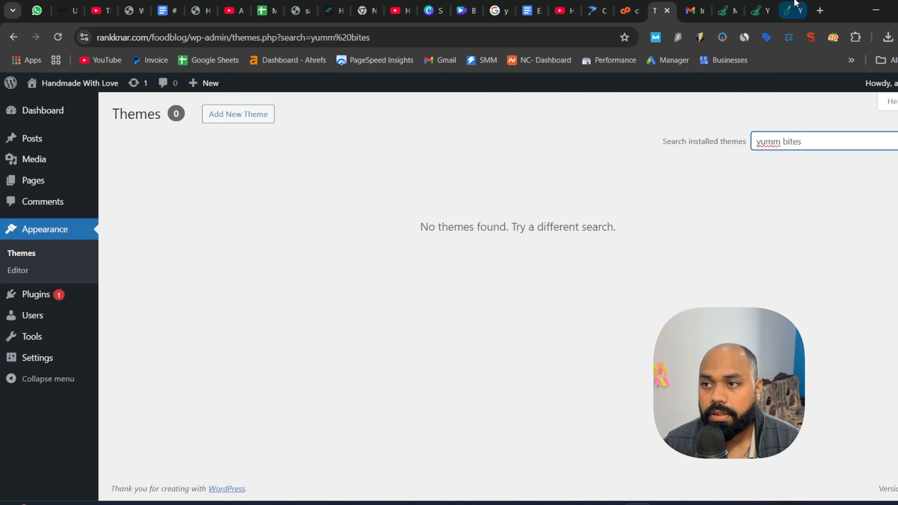
Check the theme's name on the YummyBites demo site and search the installed themes for "yummy Bites".
left_click(791, 9)
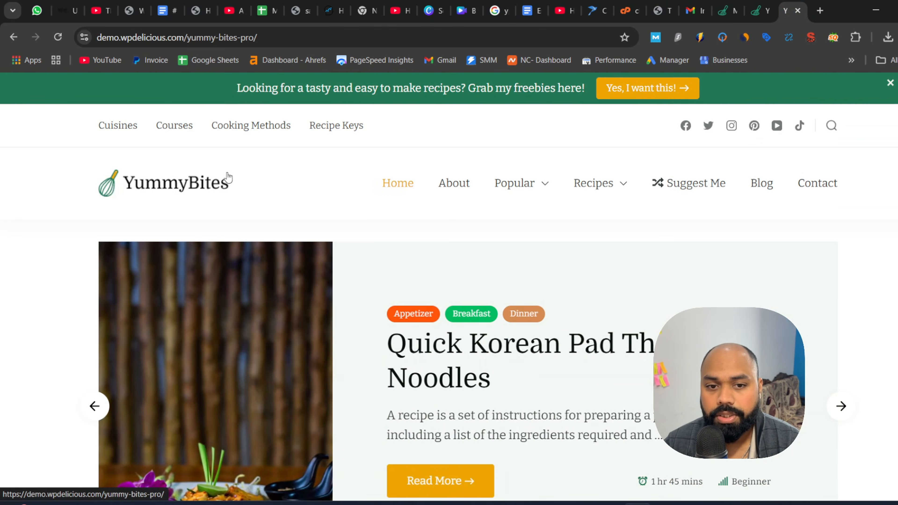
left_click(655, 9)
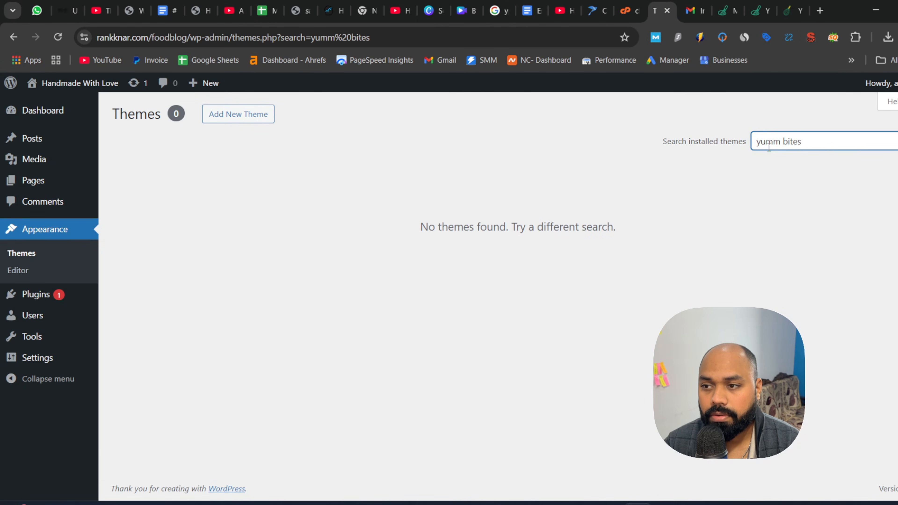
left_click_drag(803, 141, 780, 142)
type("y bypes")
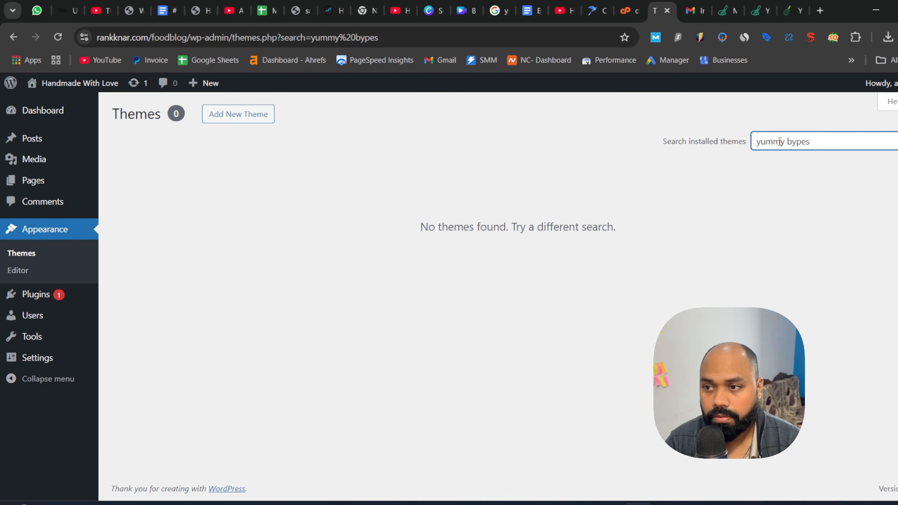
key("BackSpace")
key("BackSpace")
key("BackSpace")
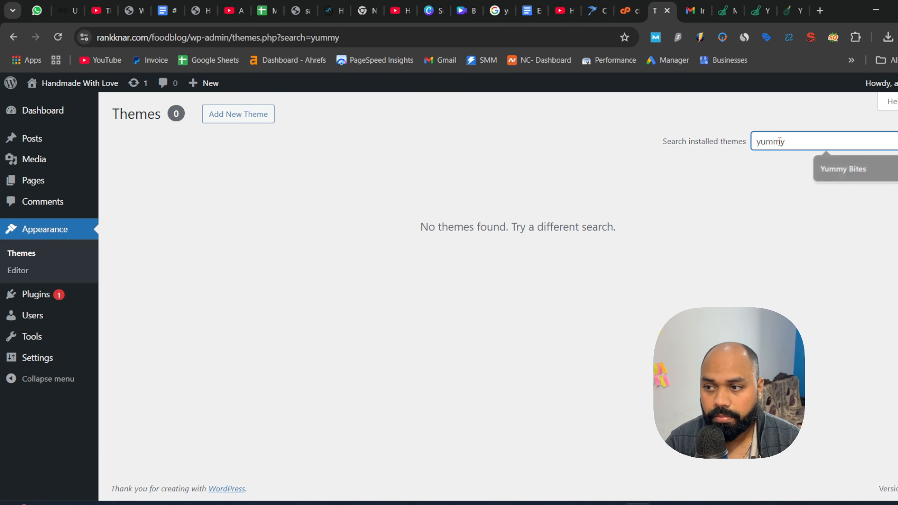
type("Bites")
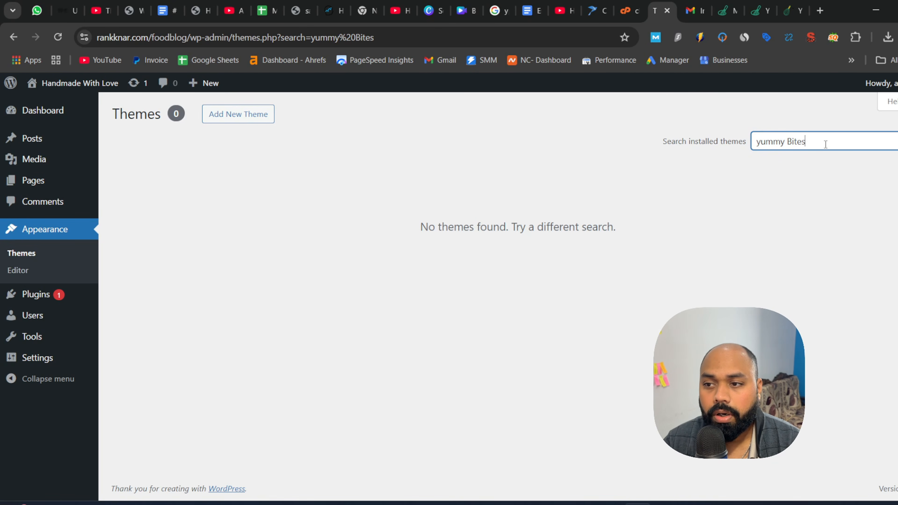
triple_click(409, 217)
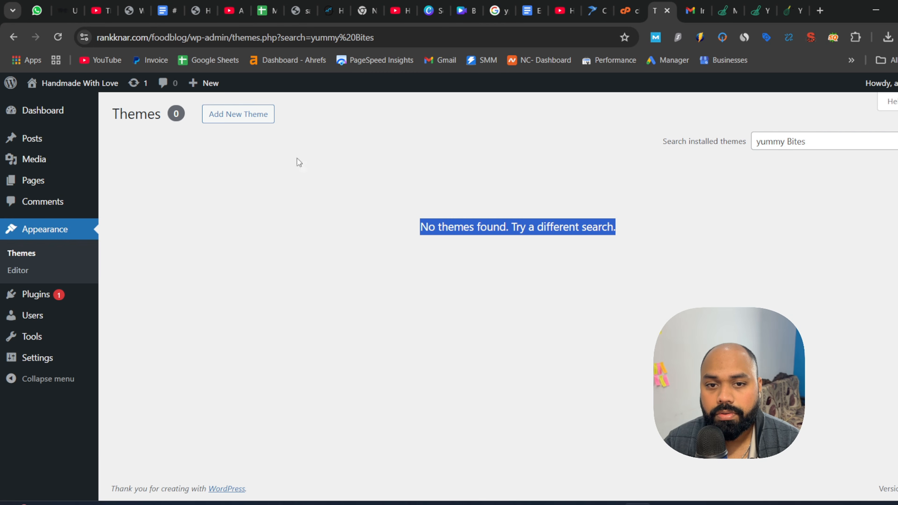
Search the new themes directory for "yummy Bites" and install the Yummy Bites theme.
triple_click(867, 142)
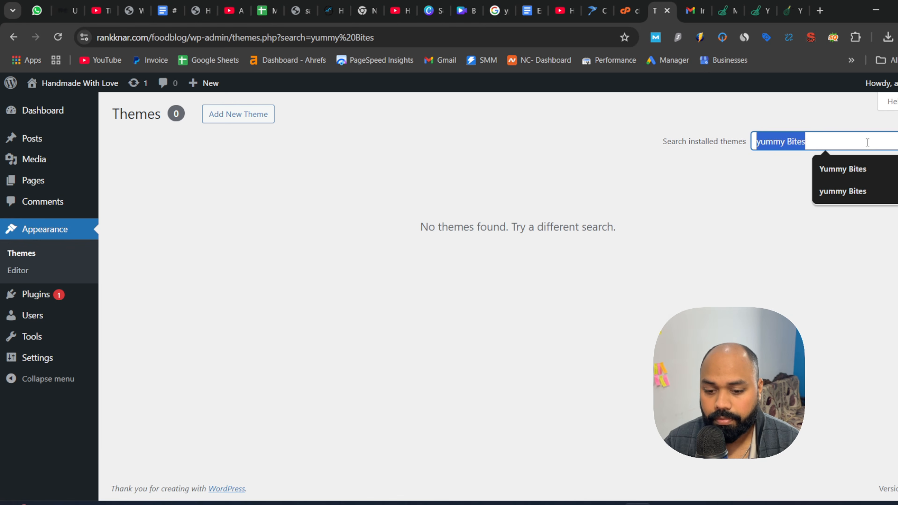
left_click(217, 114)
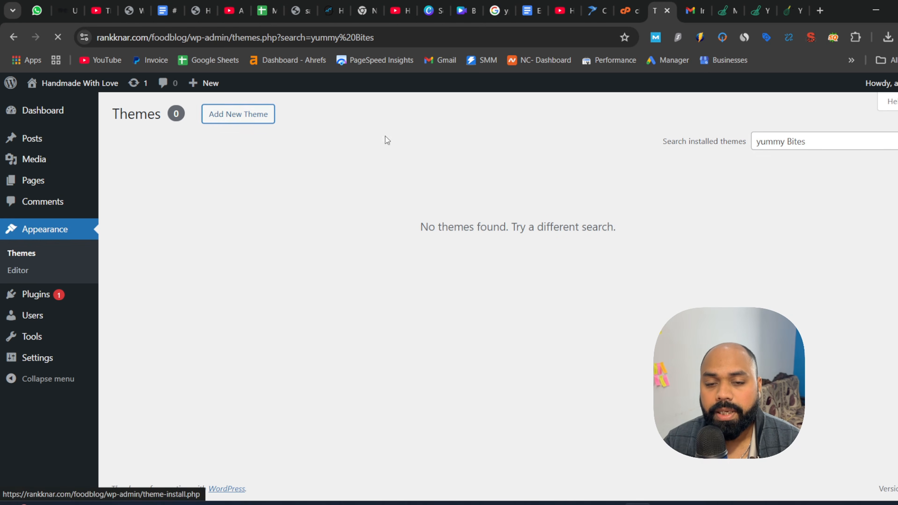
left_click(855, 151)
type("yummy Bites")
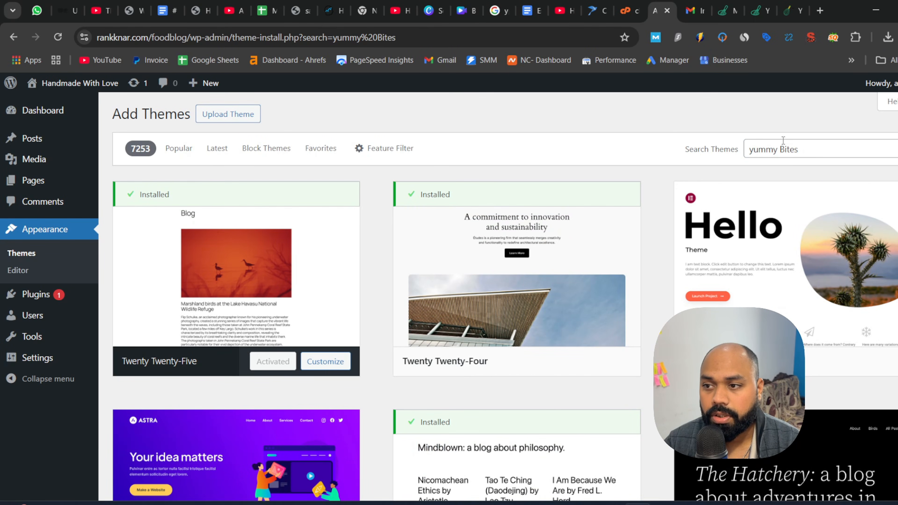
left_click(809, 147)
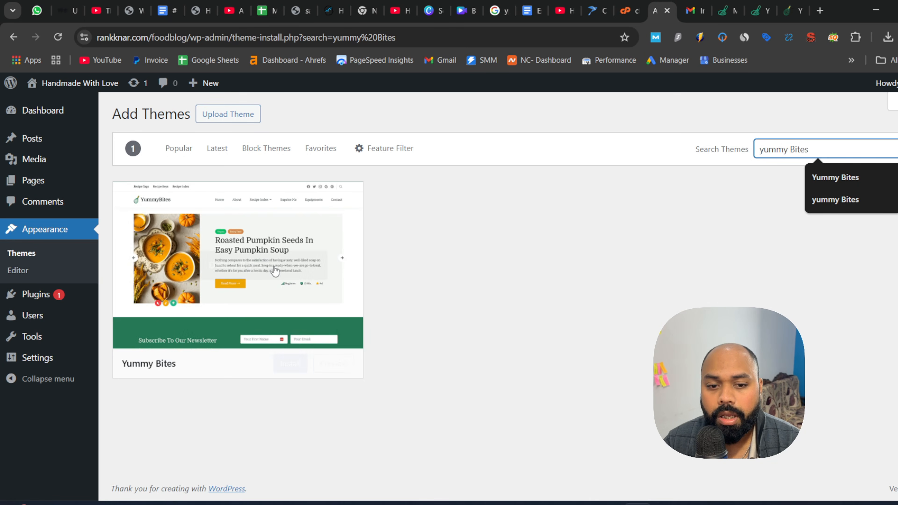
mouse_move(300, 321)
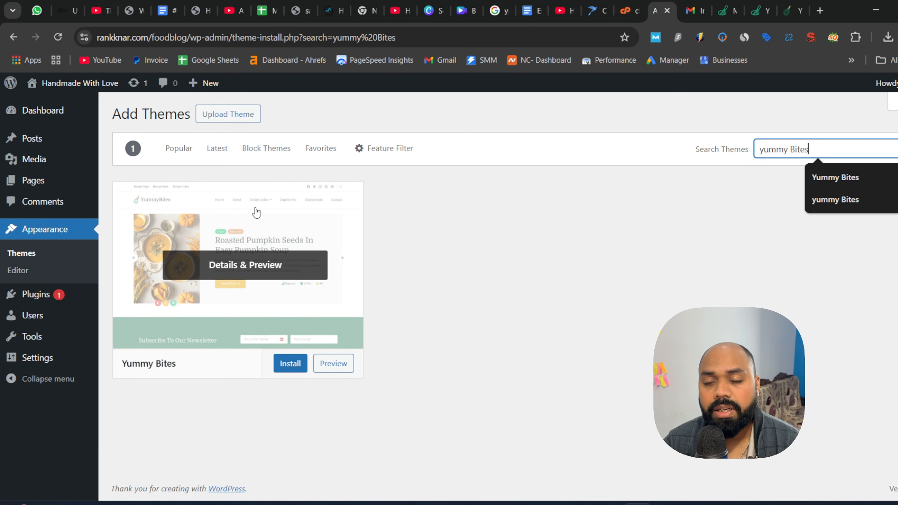
left_click(290, 363)
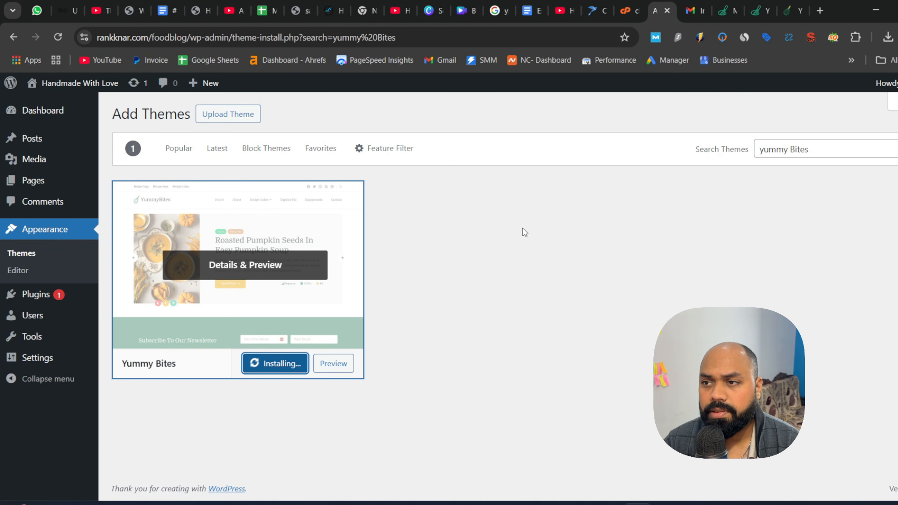
Open the Themes page on the WP Delicious site and examine Yummy Bites, Yummy Bites Pro and the compatible themes.
left_click(768, 12)
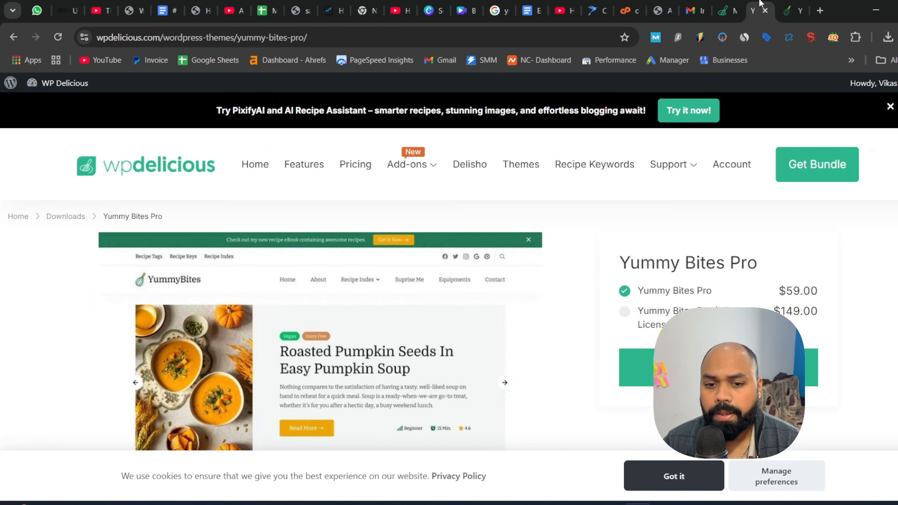
left_click(524, 165)
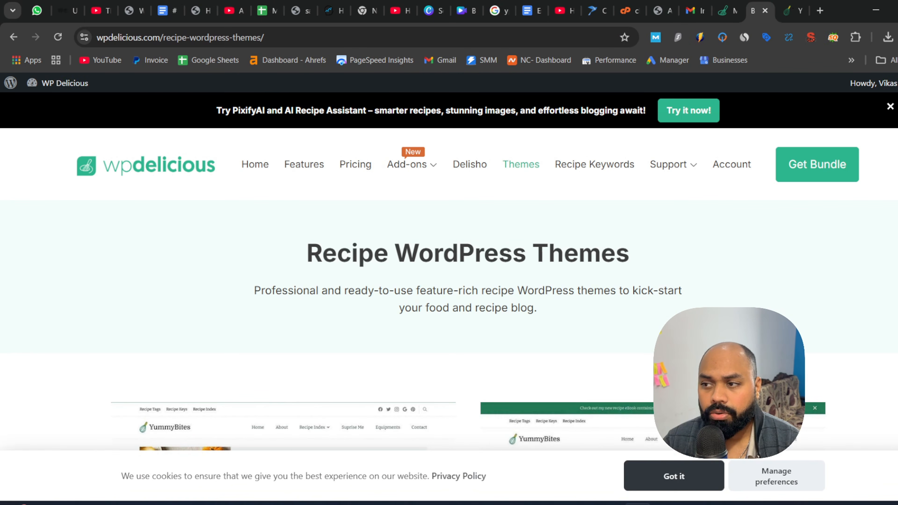
scroll(610, 292, "down", 8)
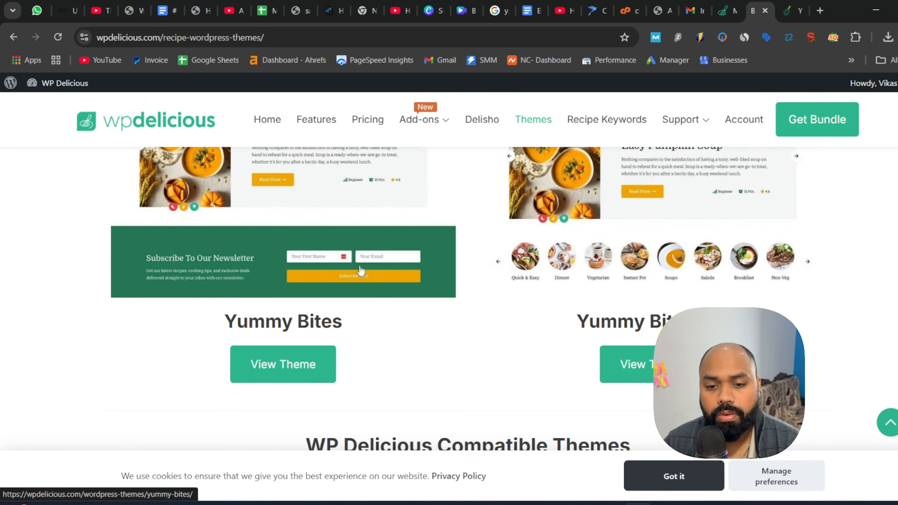
scroll(278, 274, "up", 8)
scroll(279, 276, "down", 7)
scroll(280, 278, "down", 2)
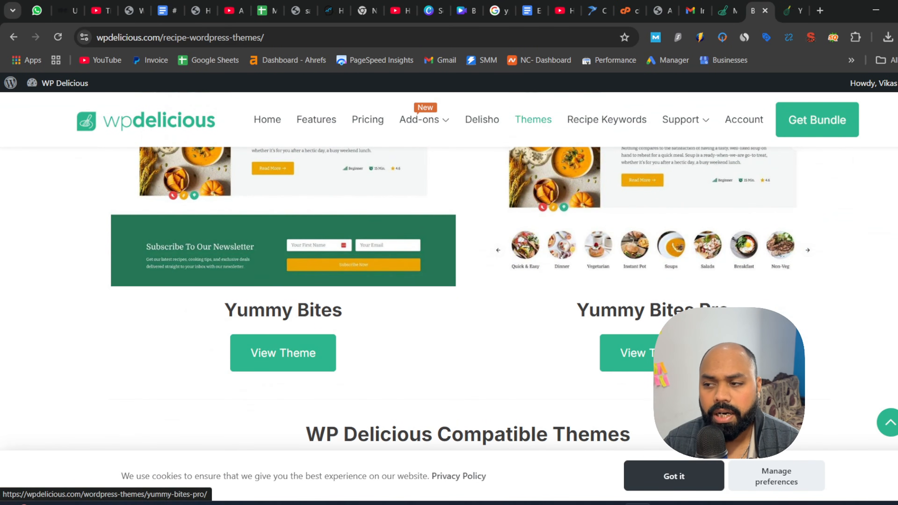
scroll(280, 279, "up", 3)
scroll(282, 276, "up", 2)
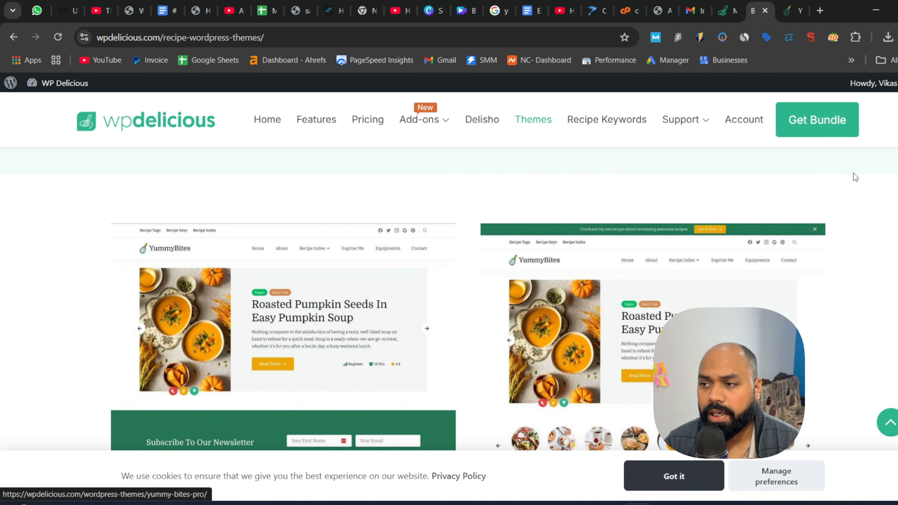
scroll(816, 193, "down", 7)
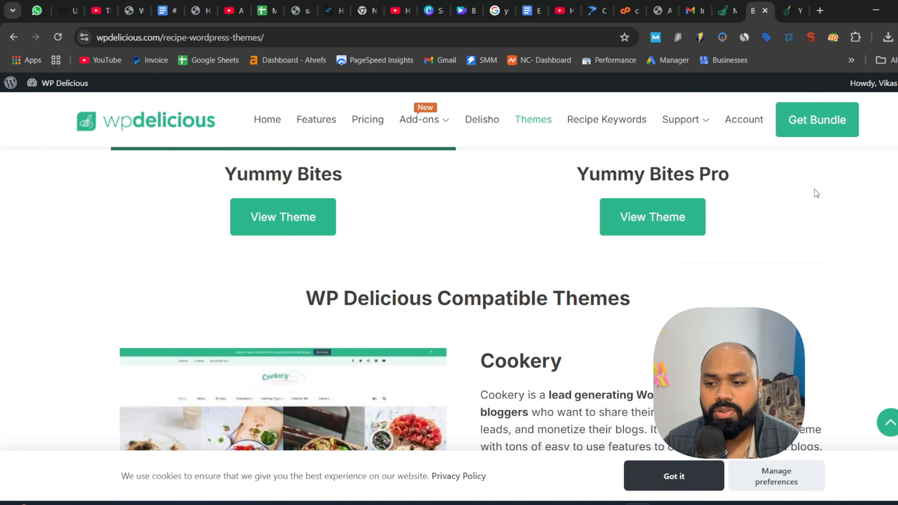
scroll(459, 226, "down", 15)
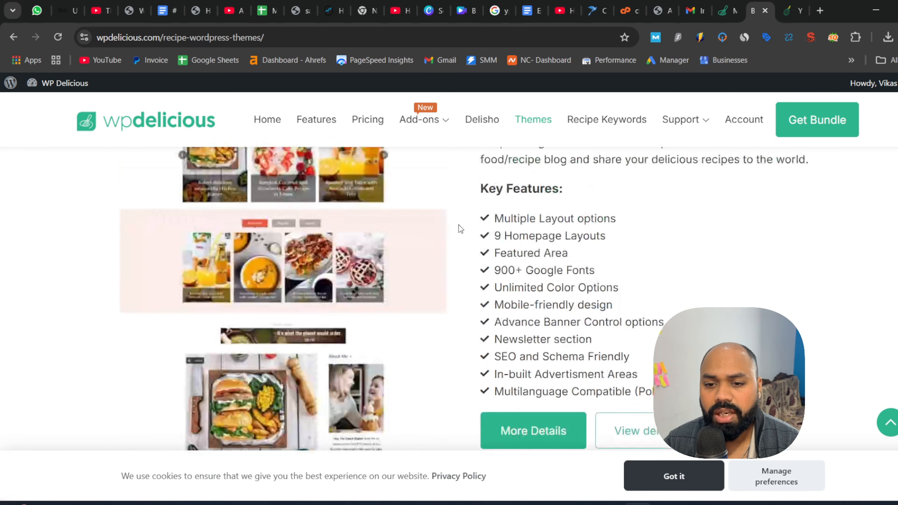
scroll(459, 229, "down", 10)
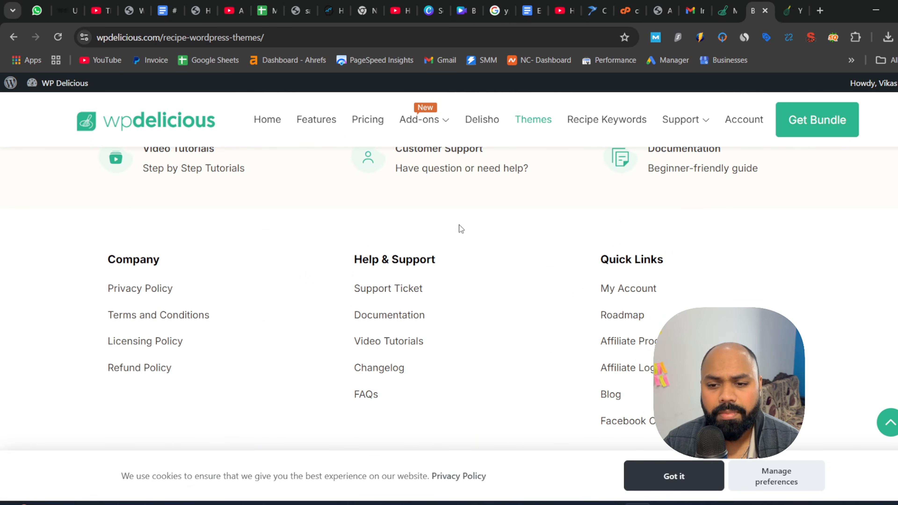
scroll(459, 229, "up", 15)
scroll(458, 227, "up", 20)
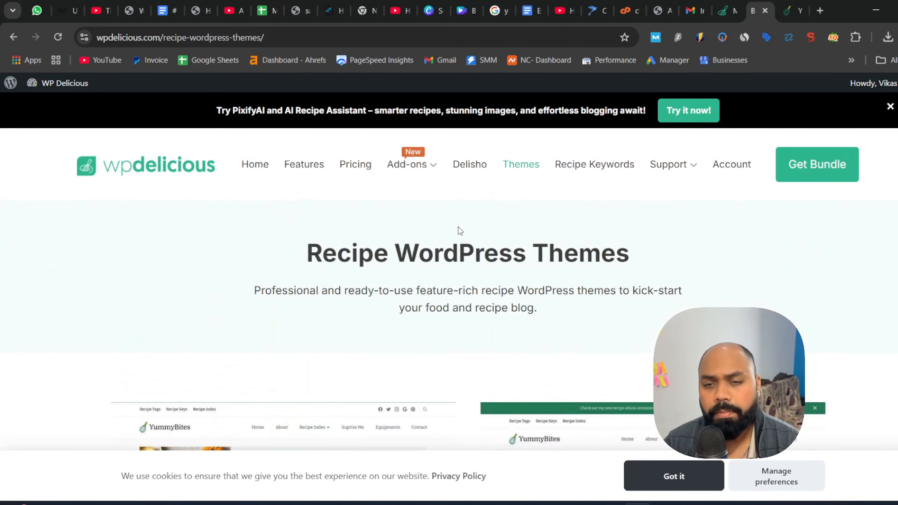
scroll(426, 239, "down", 5)
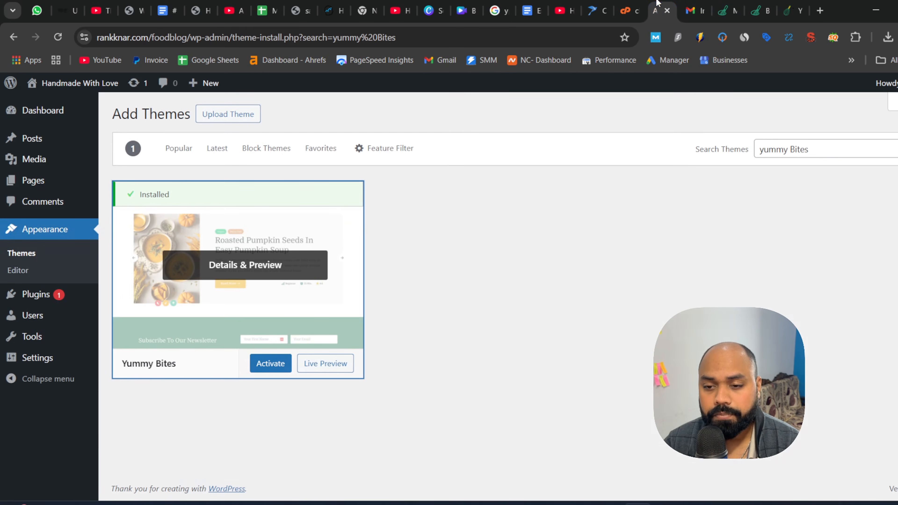
Activate the Yummy Bites theme back on the food blog and open the installer for its recommended plugins.
left_click(659, 11)
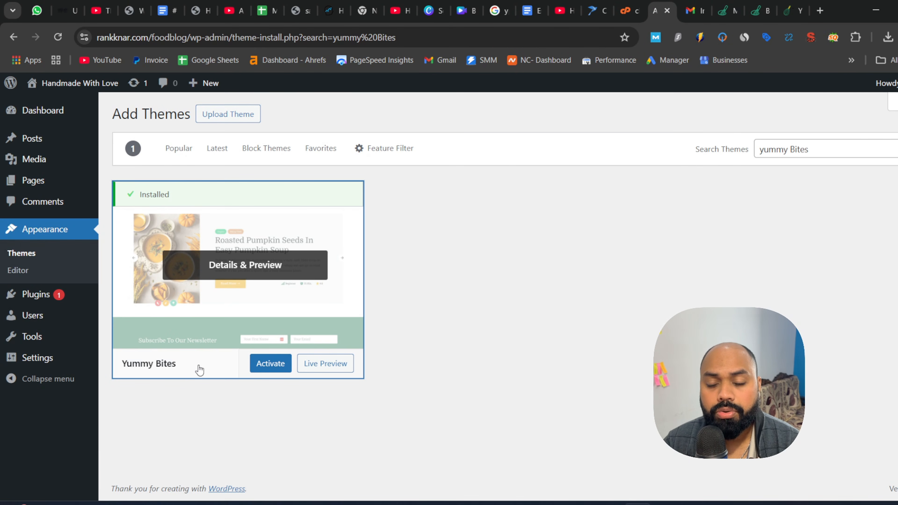
left_click(258, 368)
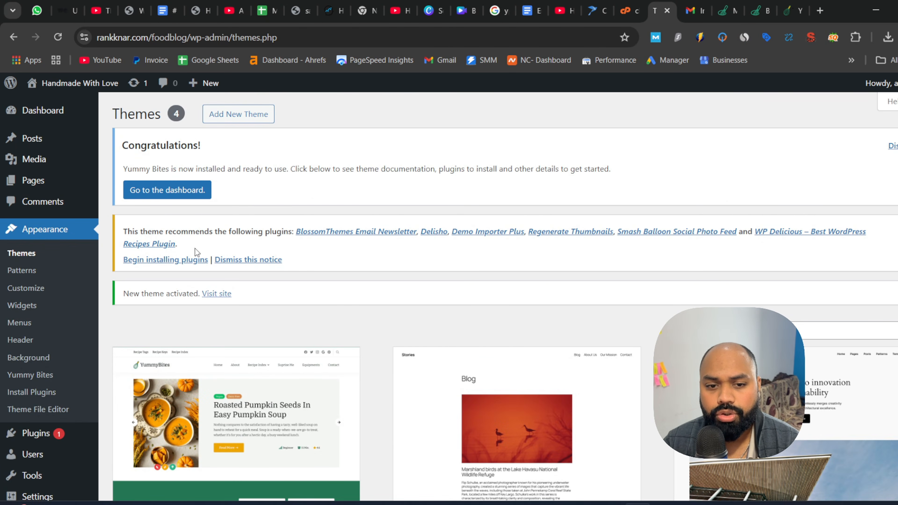
left_click(166, 260)
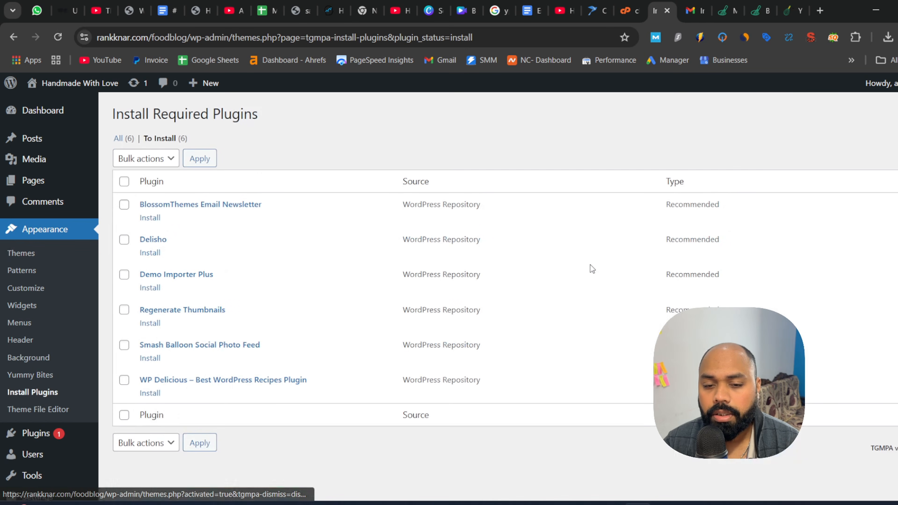
Install all six recommended plugins in one bulk action and follow the installation until it completes.
left_click(125, 181)
left_click(157, 160)
left_click(155, 188)
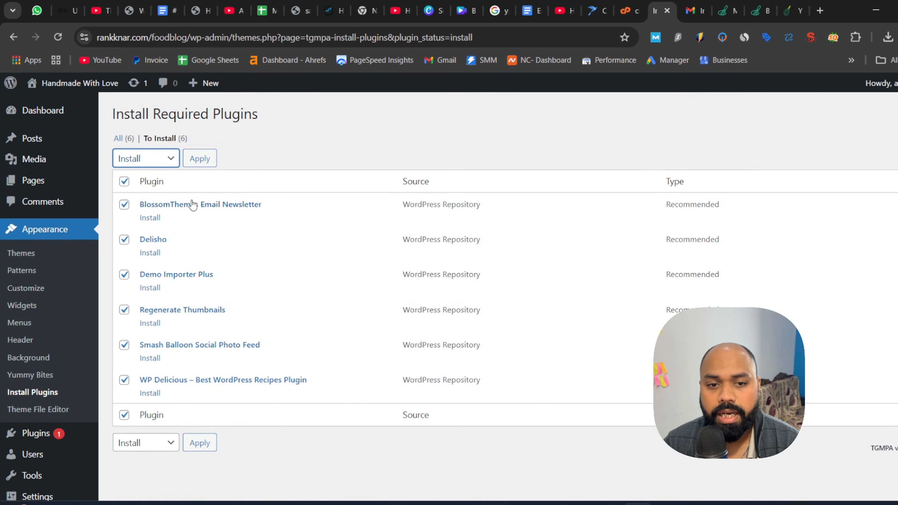
left_click(124, 182)
left_click(124, 182)
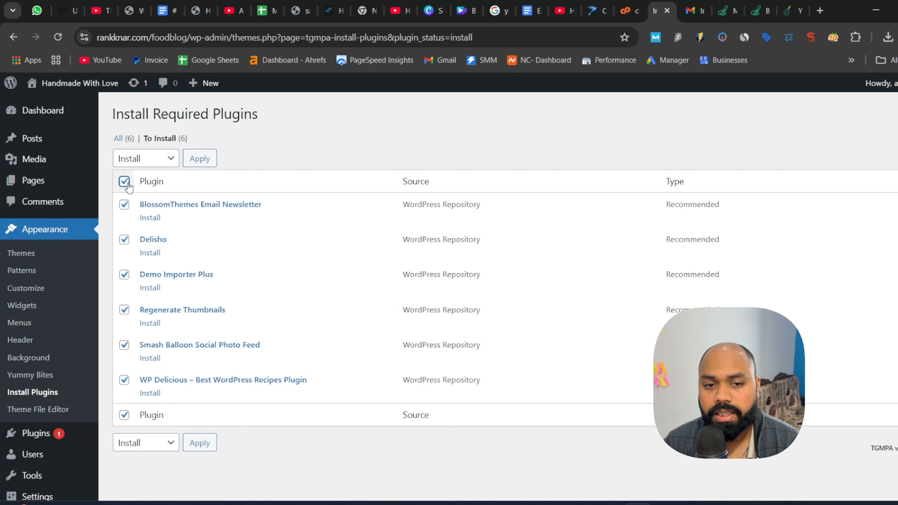
left_click(138, 162)
left_click(137, 193)
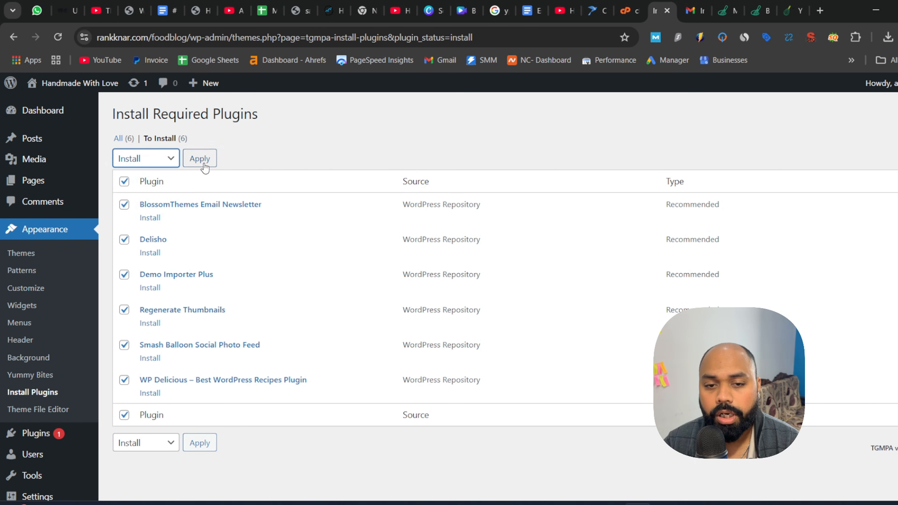
left_click(200, 158)
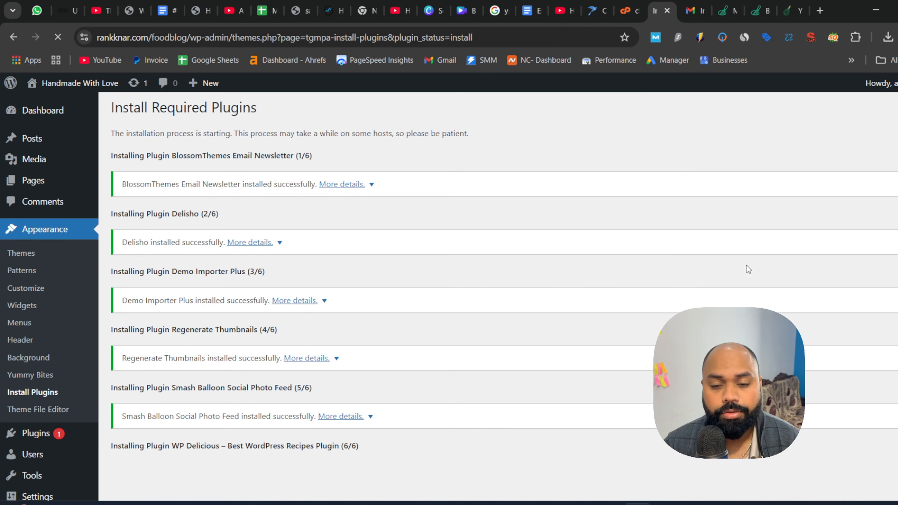
scroll(538, 280, "down", 5)
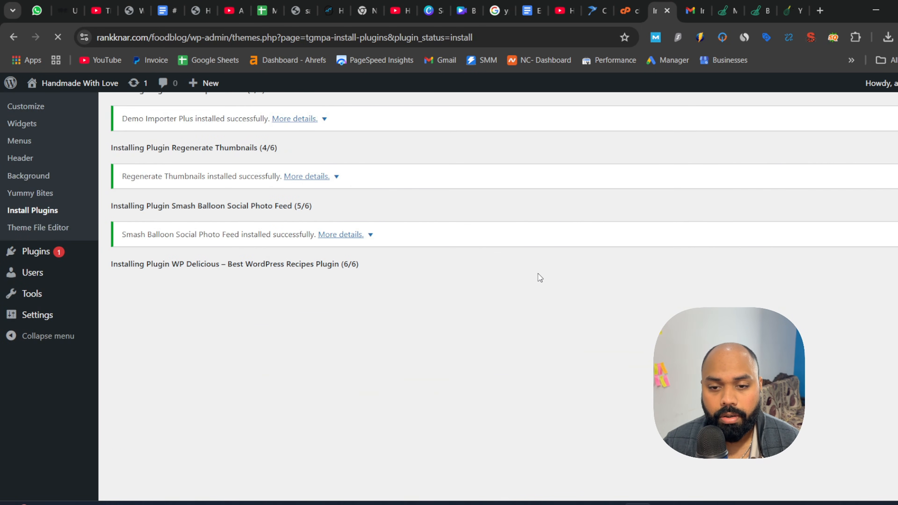
scroll(538, 274, "up", 5)
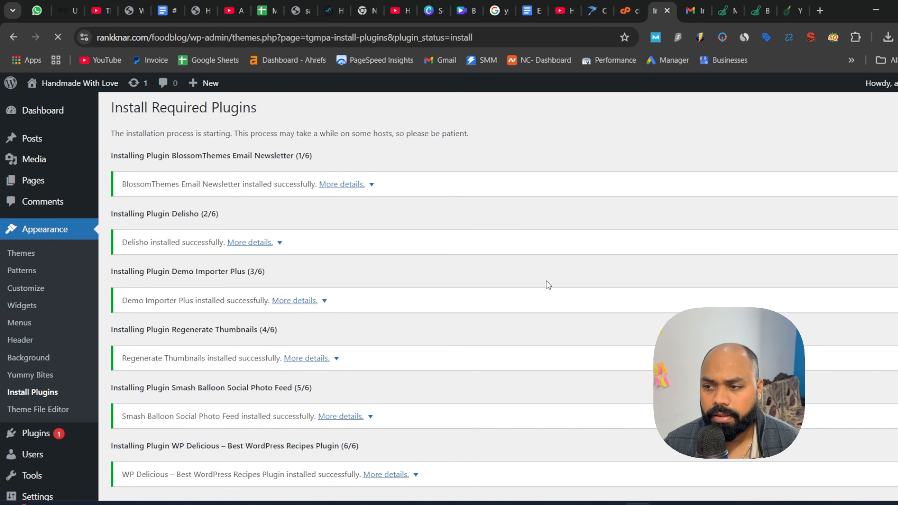
scroll(566, 272, "down", 5)
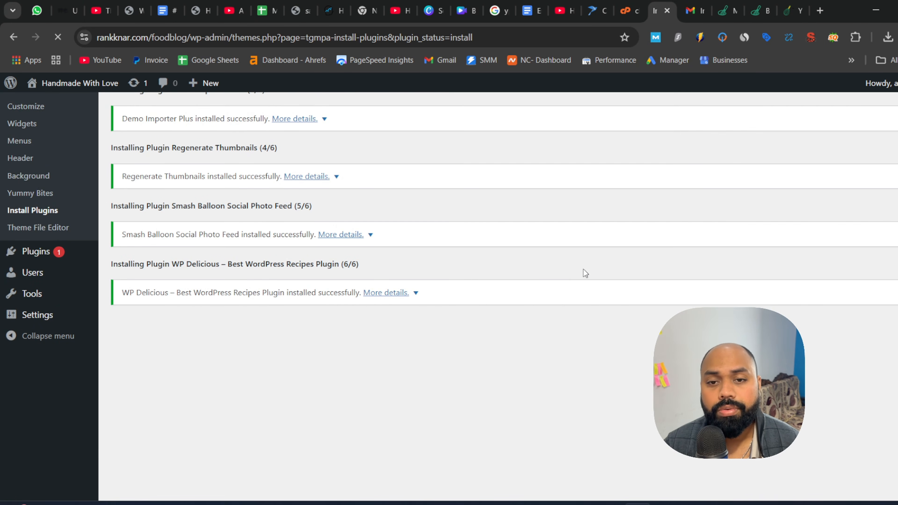
scroll(566, 283, "up", 5)
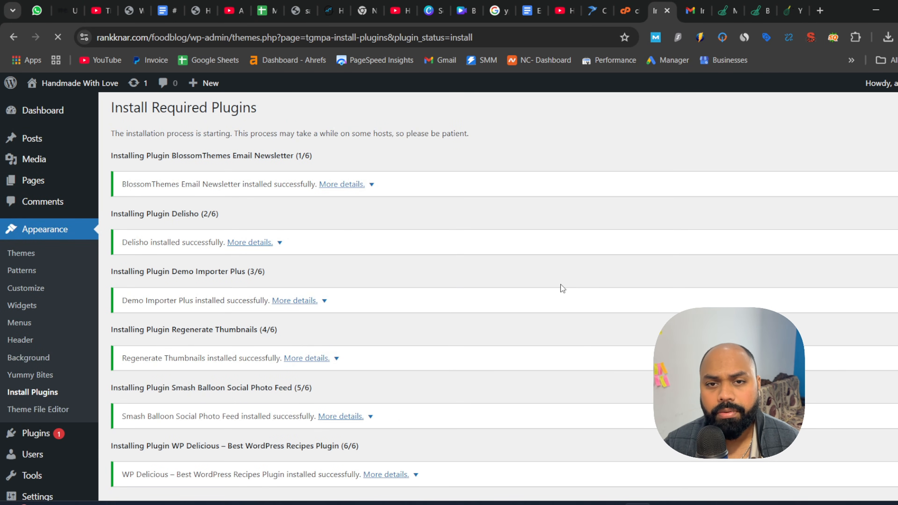
scroll(562, 287, "down", 5)
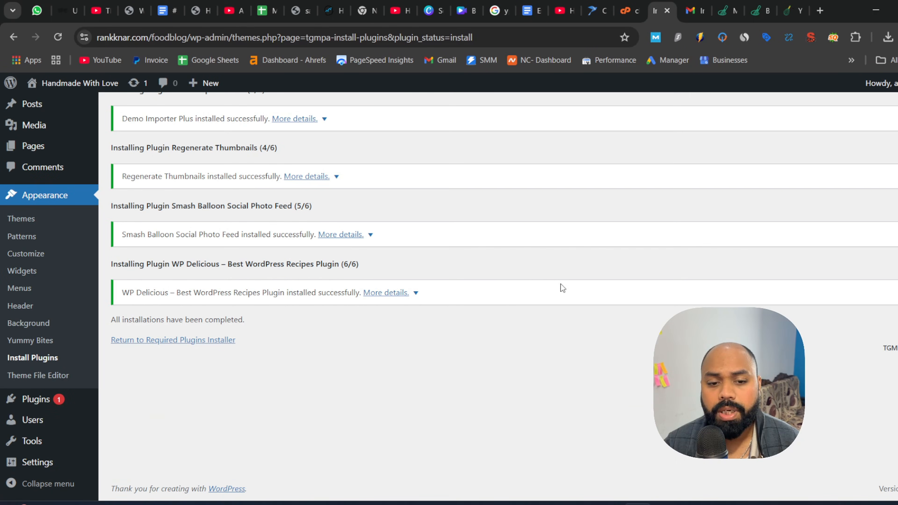
Return to the required plugins installer and activate all six installed plugins in bulk.
left_click(187, 340)
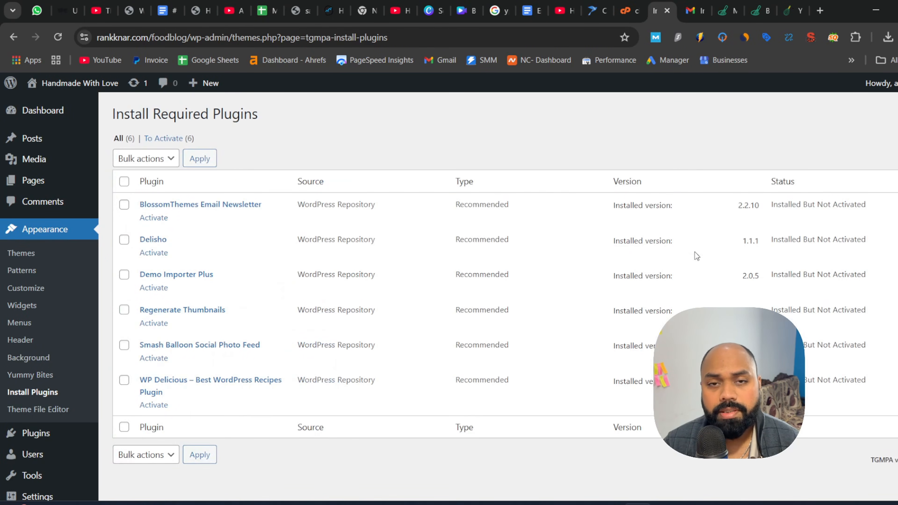
left_click(123, 181)
left_click(145, 158)
left_click(133, 227)
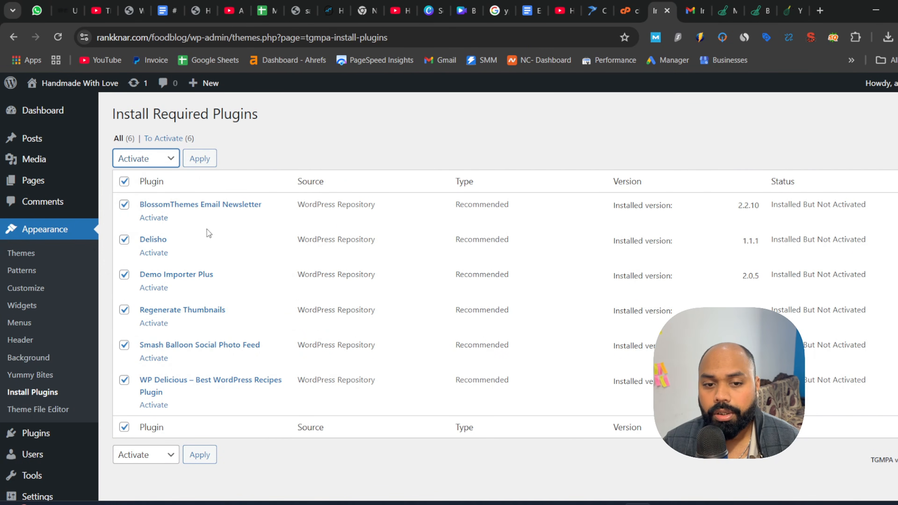
left_click(199, 159)
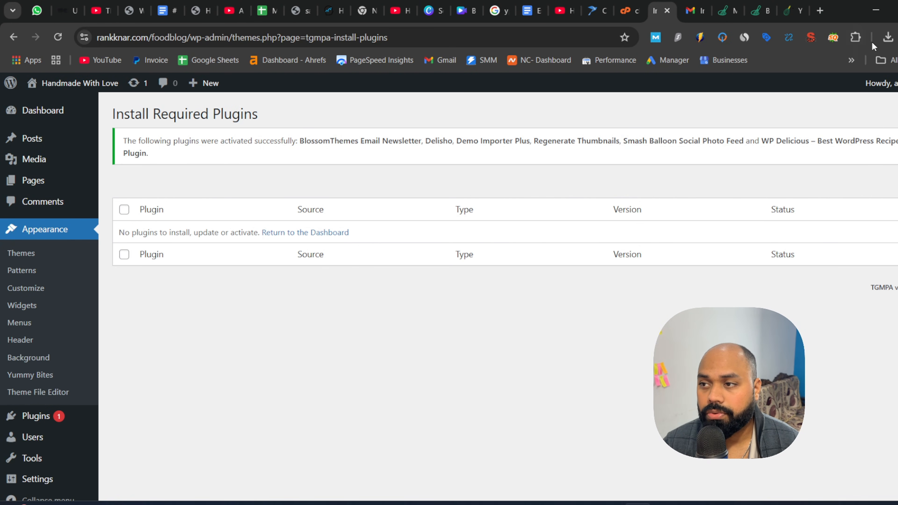
Check the recently downloaded plugin files, and view the Free, 1 Year and Lifetime plans on the WP Delicious pricing page.
left_click(888, 37)
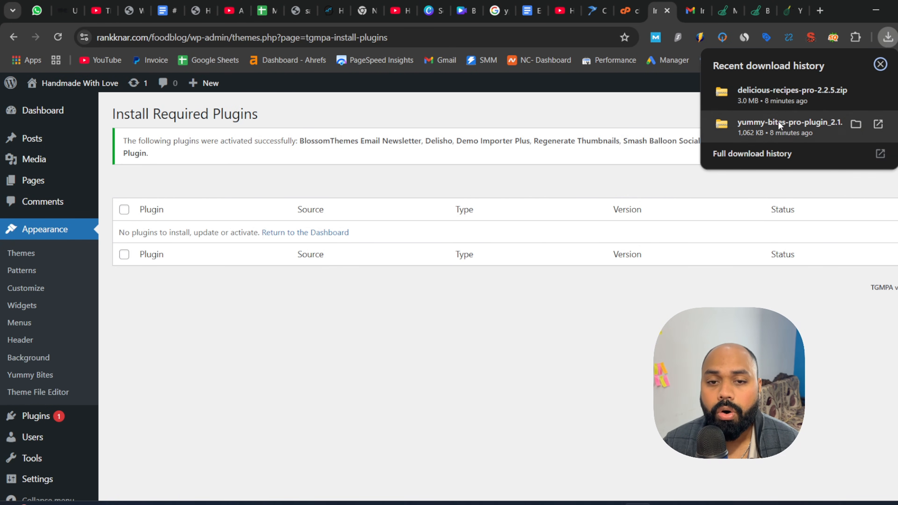
left_click(763, 4)
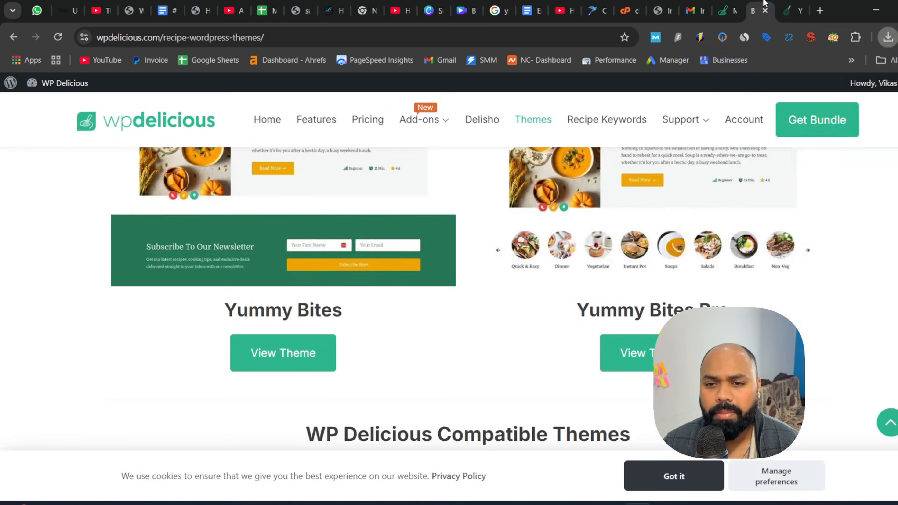
scroll(384, 158, "up", 9)
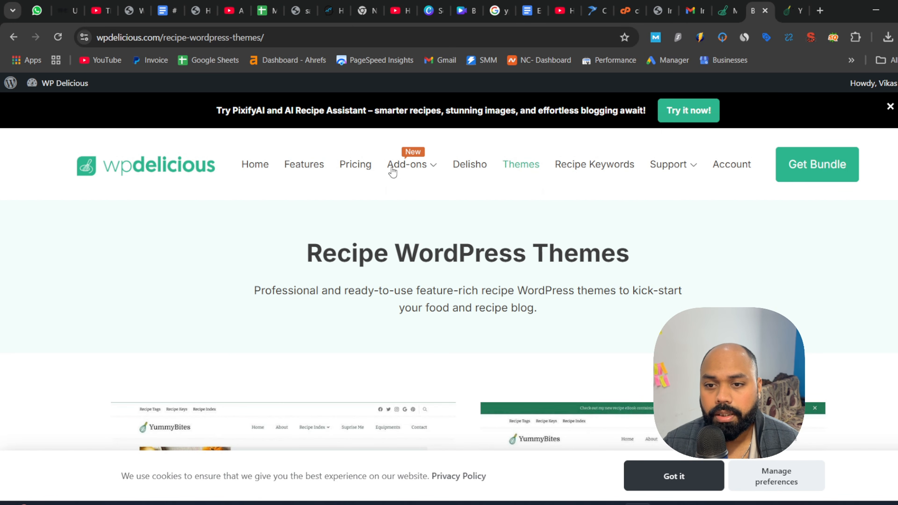
left_click(364, 172)
scroll(378, 188, "down", 5)
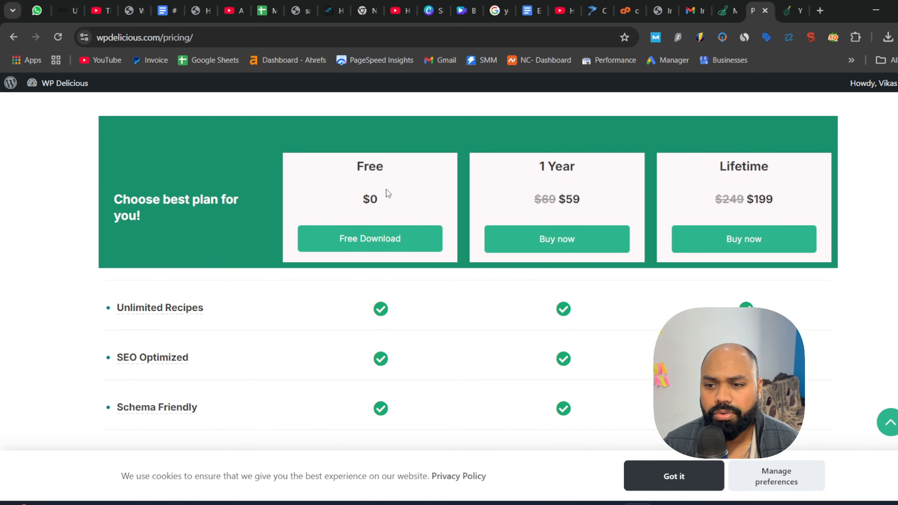
Review the WP Delicious plan prices and compare the features included in the Free, 1 Year and Lifetime plans.
triple_click(572, 195)
left_click(572, 195)
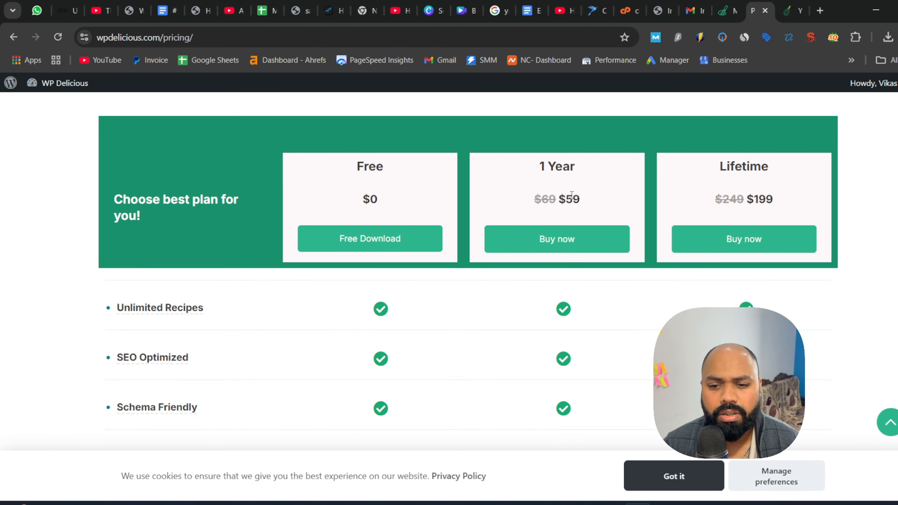
scroll(572, 195, "down", 6)
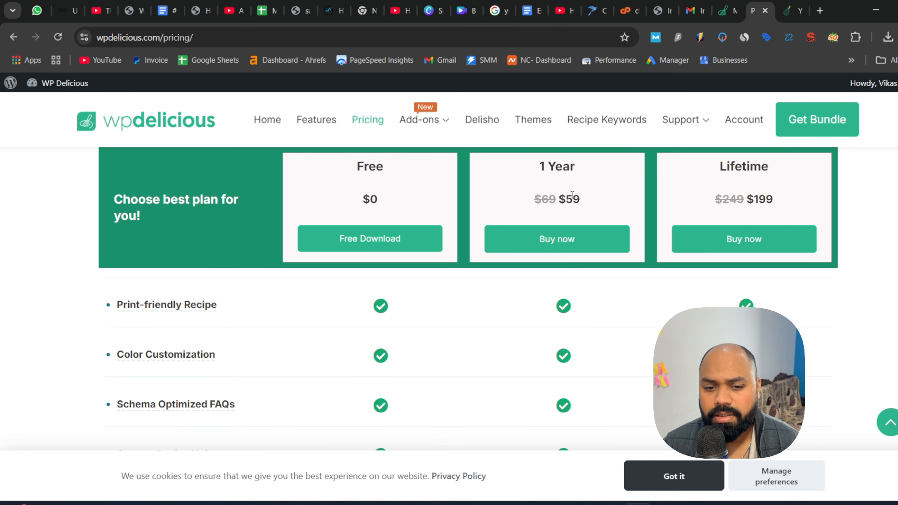
scroll(601, 269, "down", 10)
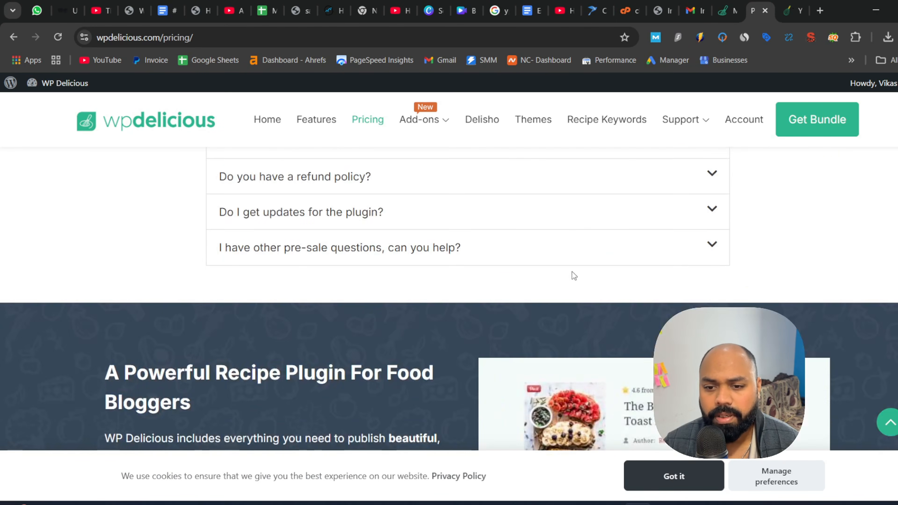
scroll(572, 275, "up", 10)
scroll(573, 275, "up", 10)
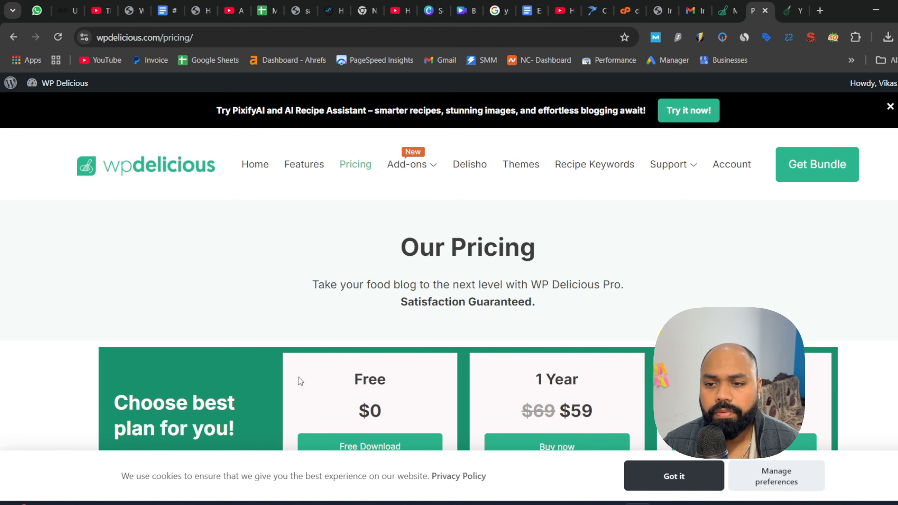
Return to the food blog's installed themes and open the link that completes the WP Delicious activation in a separate tab.
left_click(670, 3)
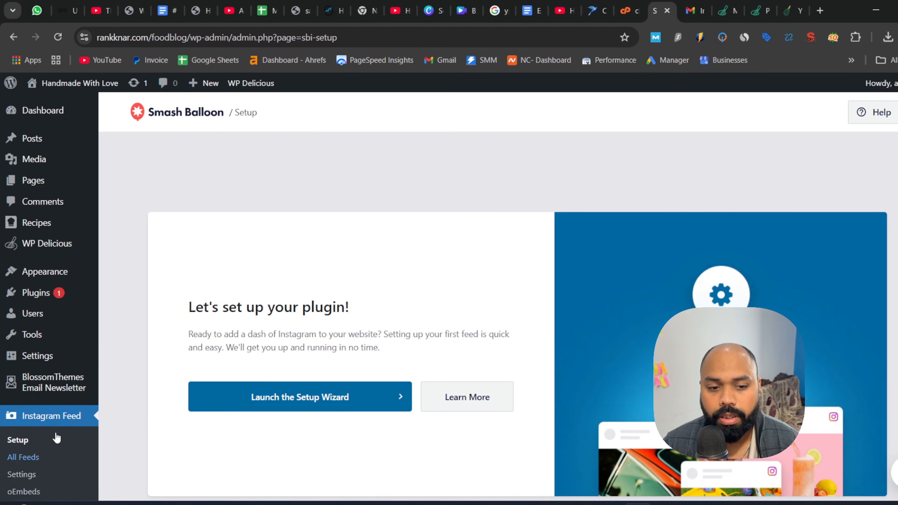
mouse_move(59, 274)
left_click(115, 274)
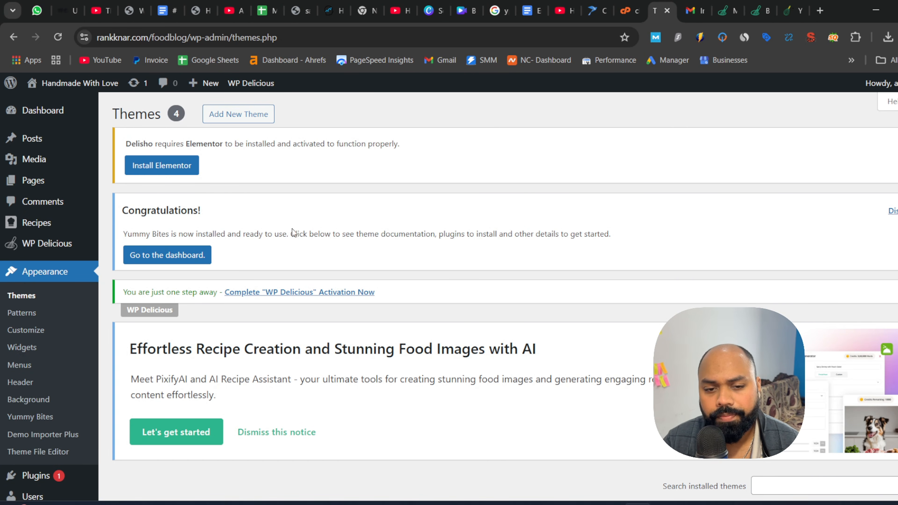
left_click(321, 293, "ctrl")
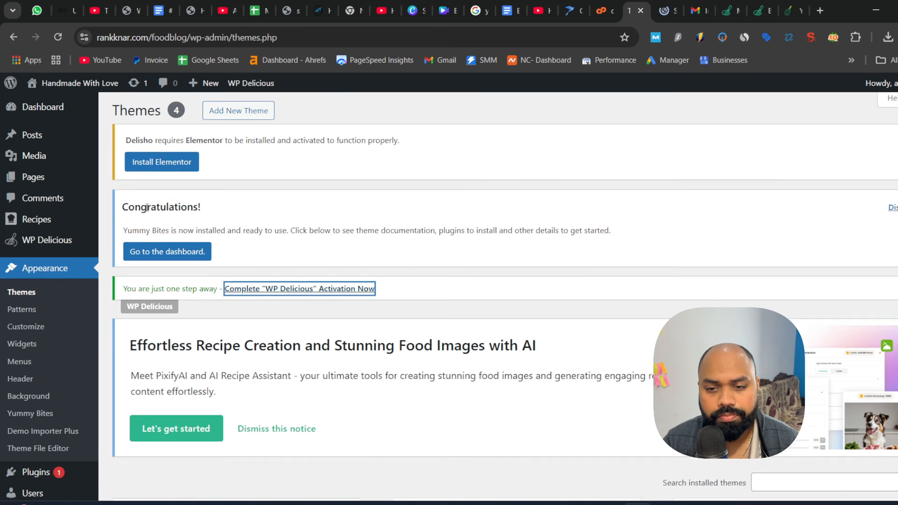
scroll(254, 196, "down", 5)
scroll(254, 196, "up", 1)
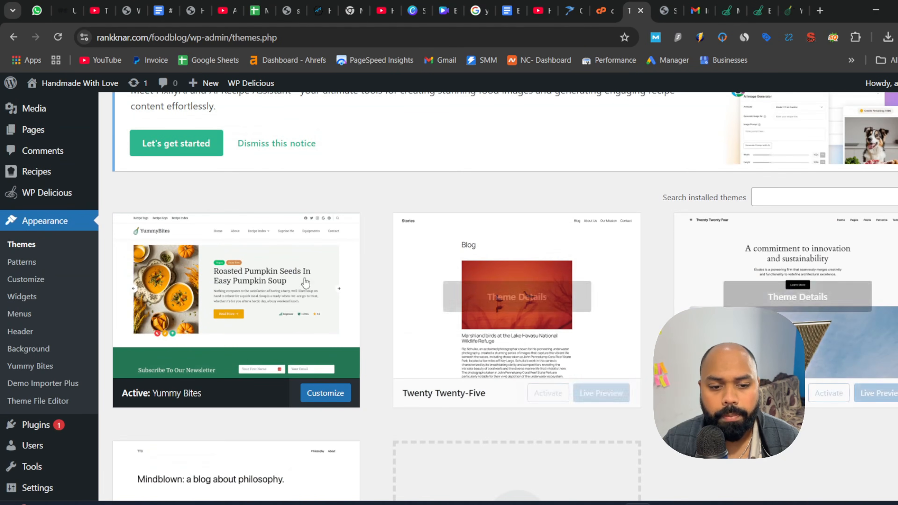
Upload delicious-recipes-pro-2.2.5.zip from Downloads as a new plugin and install it.
left_click(136, 435)
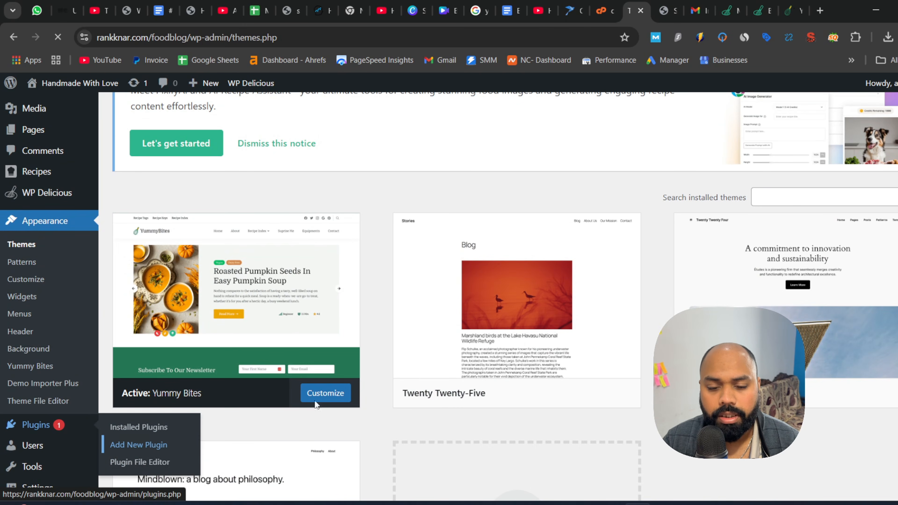
scroll(632, 201, "up", 5)
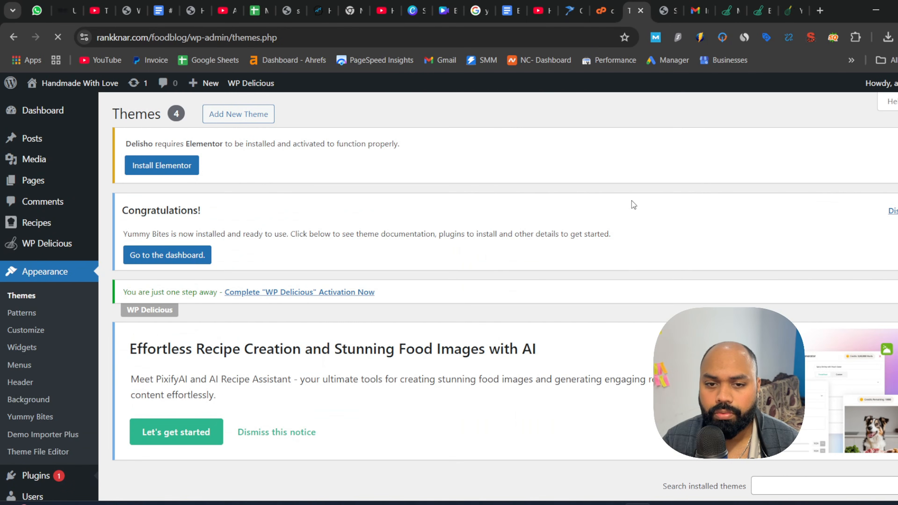
left_click(224, 114)
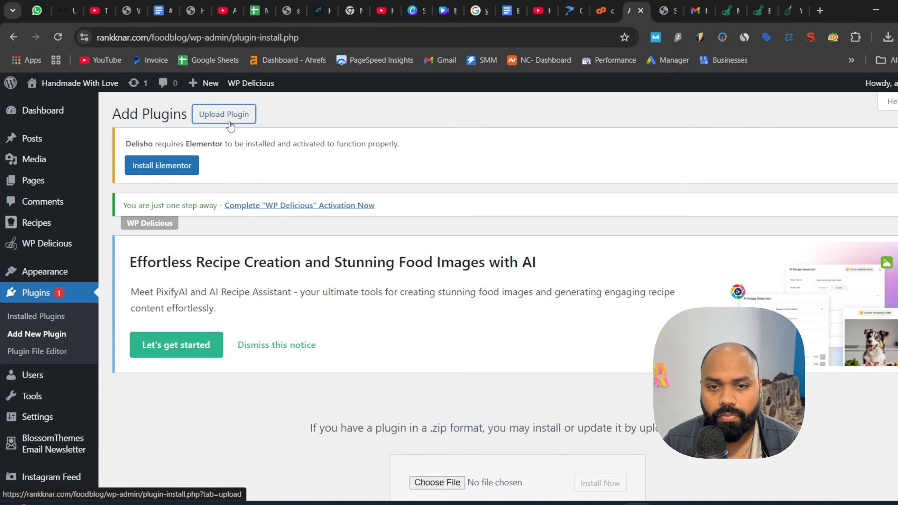
left_click(461, 481)
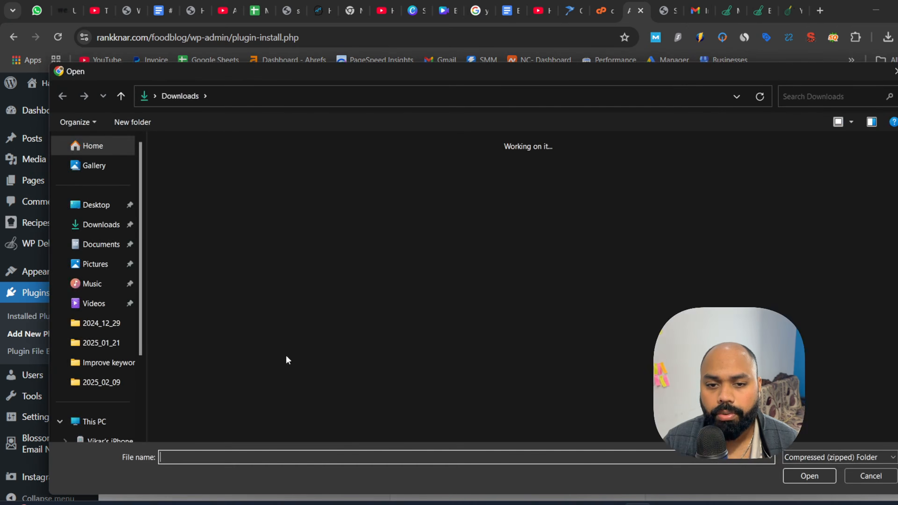
double_click(202, 191)
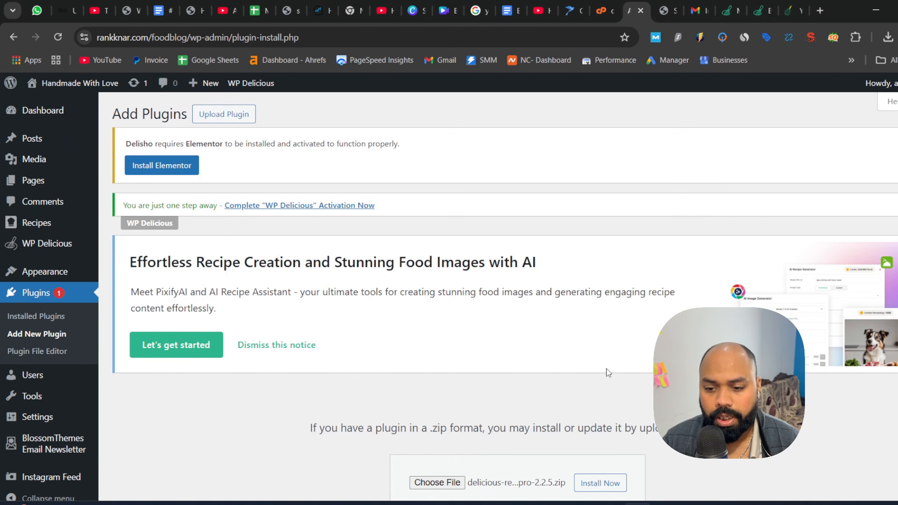
left_click(601, 484)
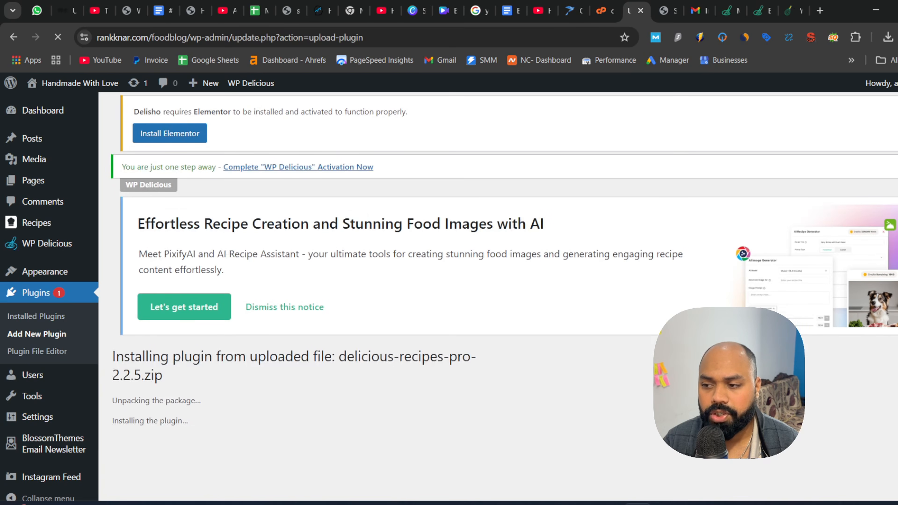
Activate the newly installed Delicious Recipes Pro plugin and wait for the plugins list to load.
scroll(444, 358, "down", 1)
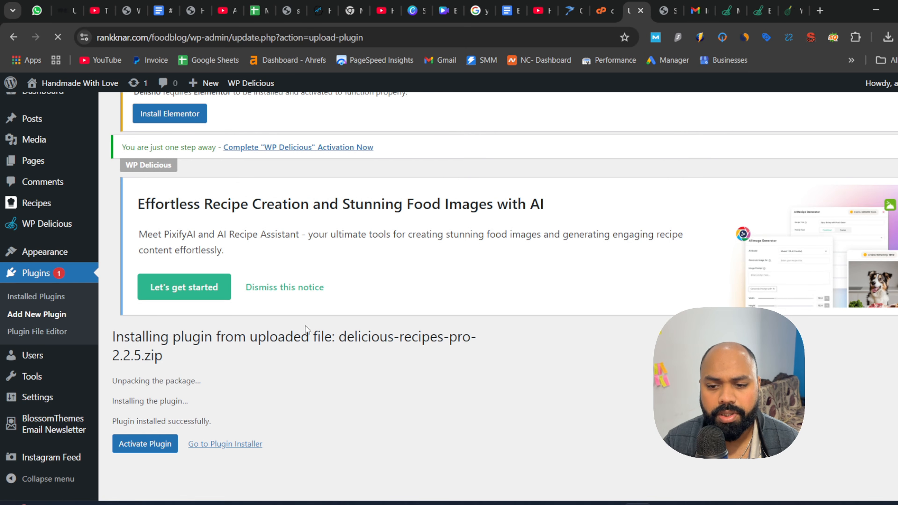
left_click(149, 447)
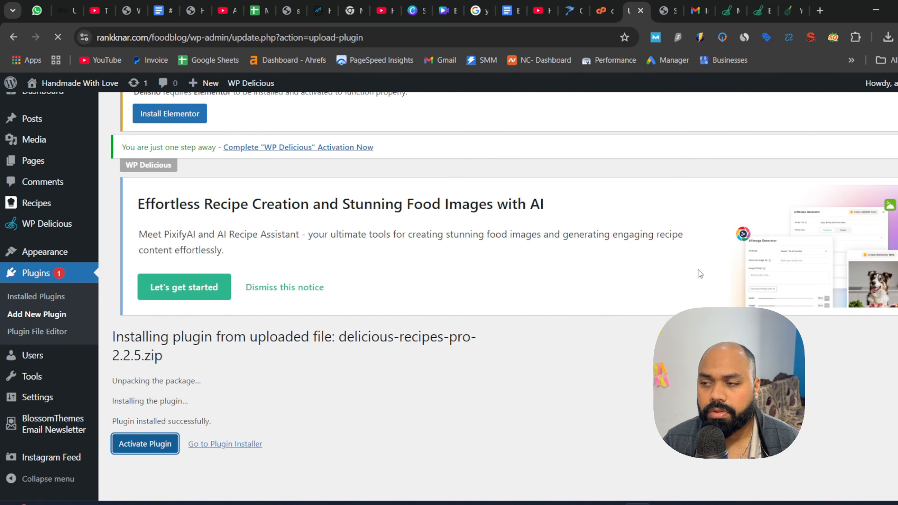
scroll(700, 273, "up", 1)
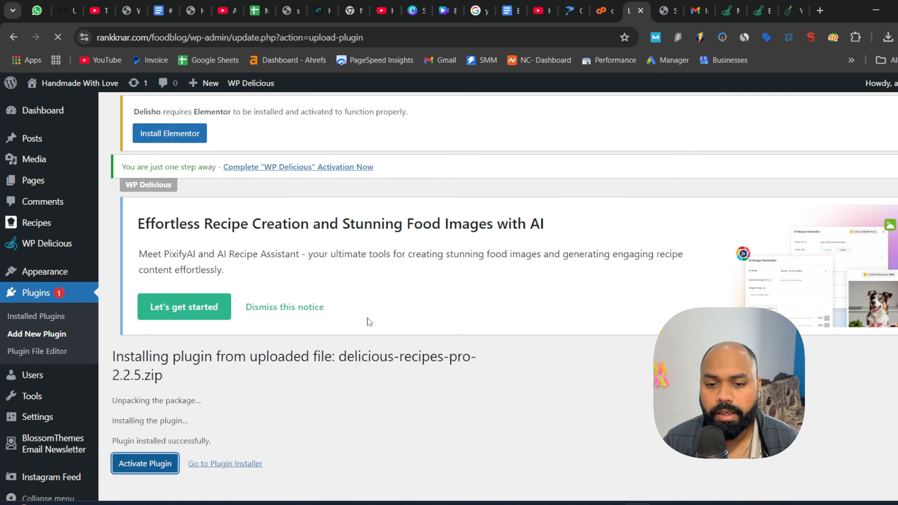
scroll(371, 318, "down", 1)
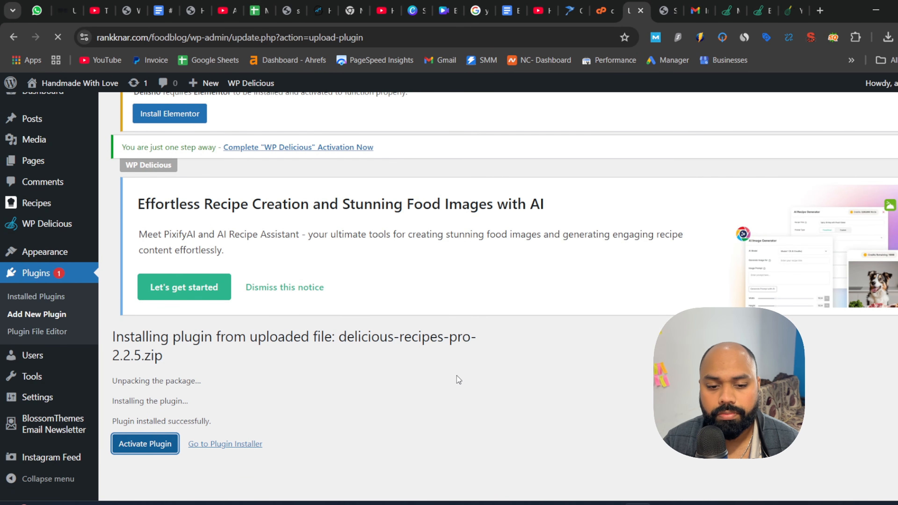
scroll(457, 376, "up", 1)
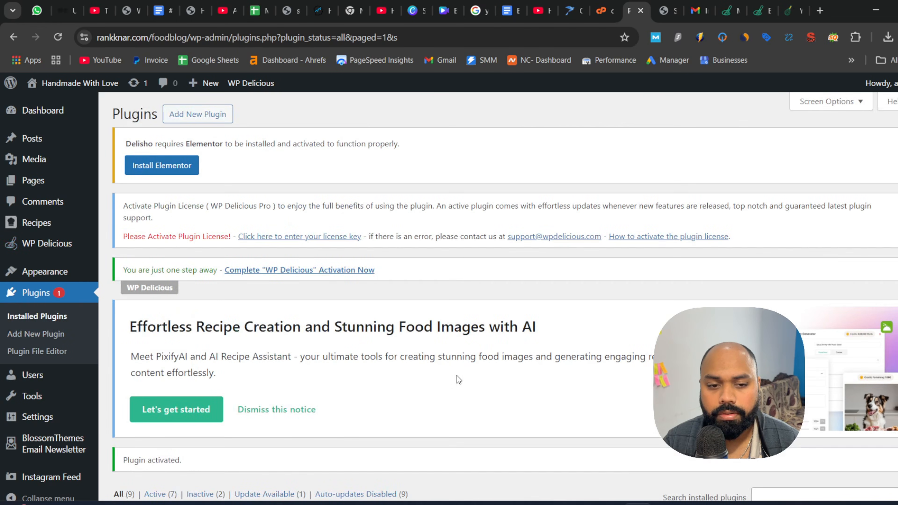
Upload and install yummy-bites-pro-plugin_2.1.2.zip as a new plugin, and dismiss the AI recipe creation notice.
left_click(197, 116)
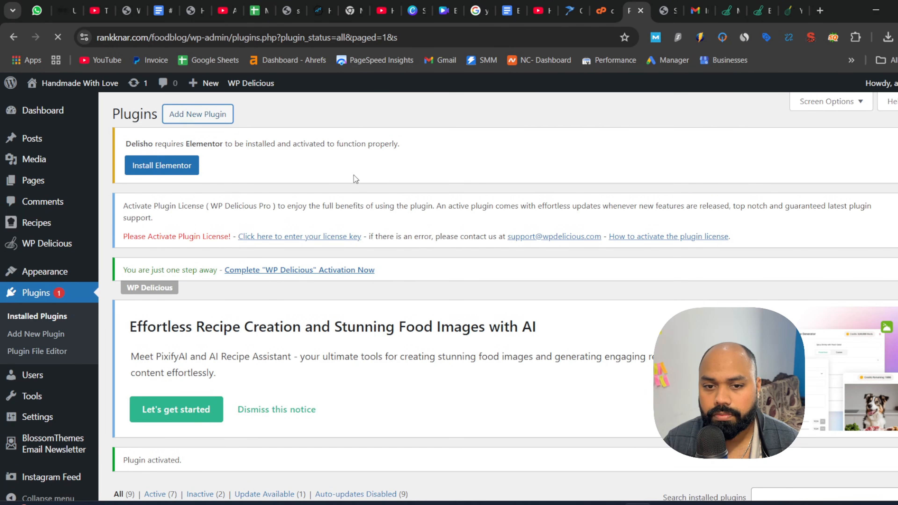
scroll(800, 180, "down", 5)
scroll(853, 191, "up", 5)
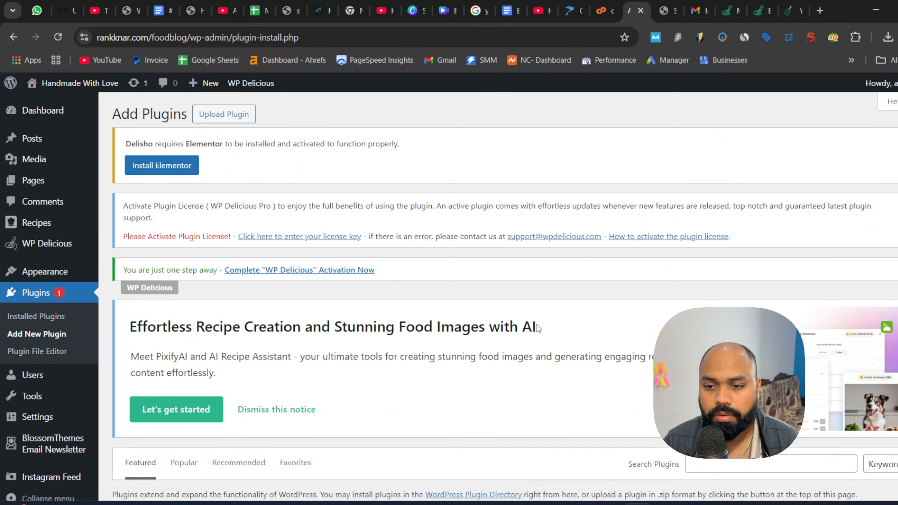
left_click(228, 114)
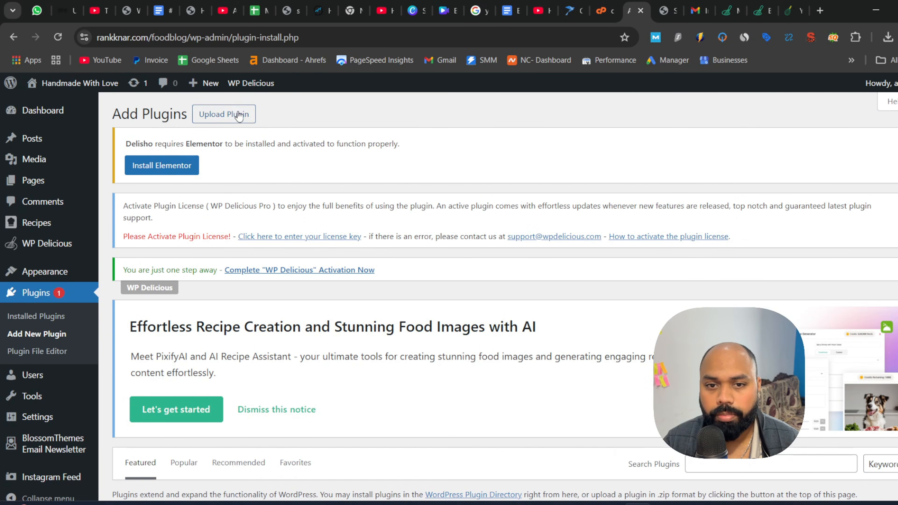
scroll(475, 451, "down", 3)
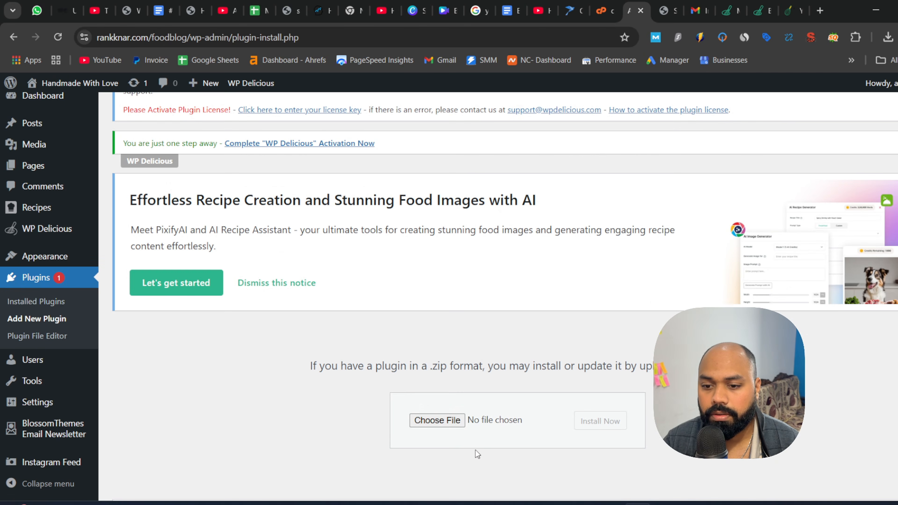
left_click(462, 420)
double_click(235, 194)
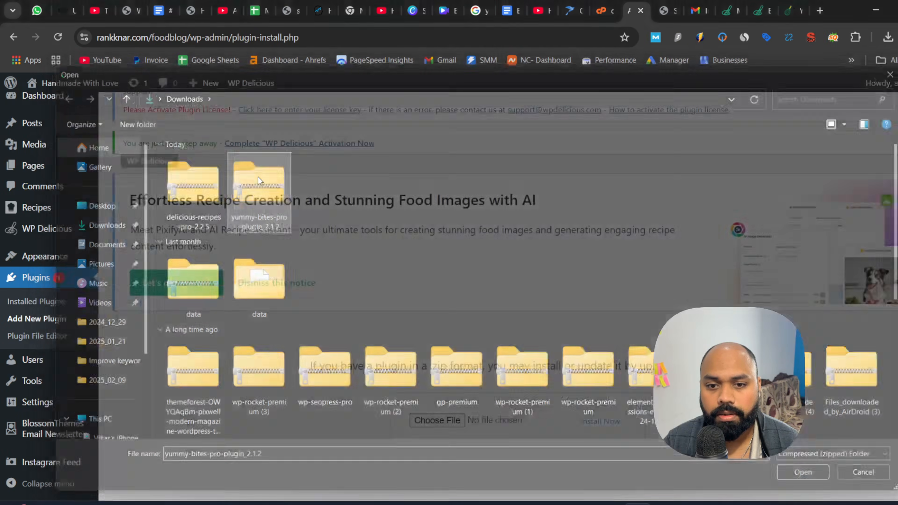
left_click(613, 421)
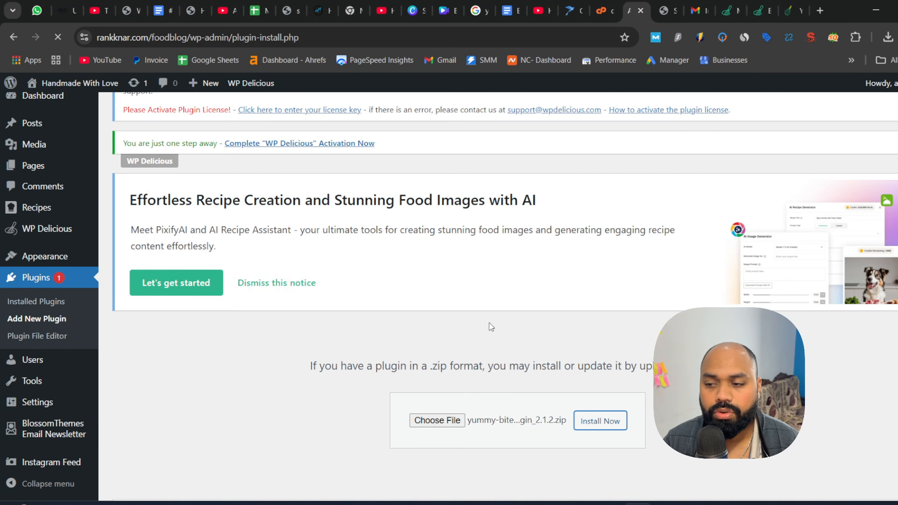
scroll(489, 323, "up", 3)
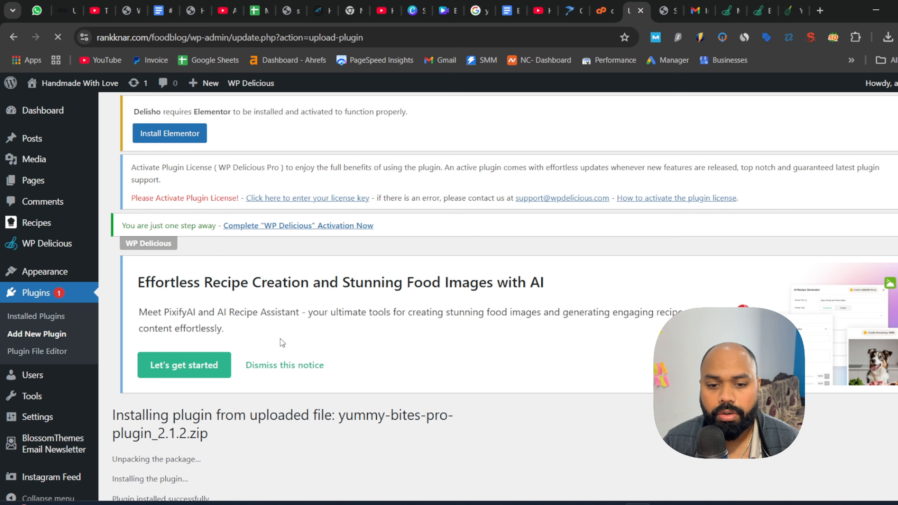
left_click(286, 365)
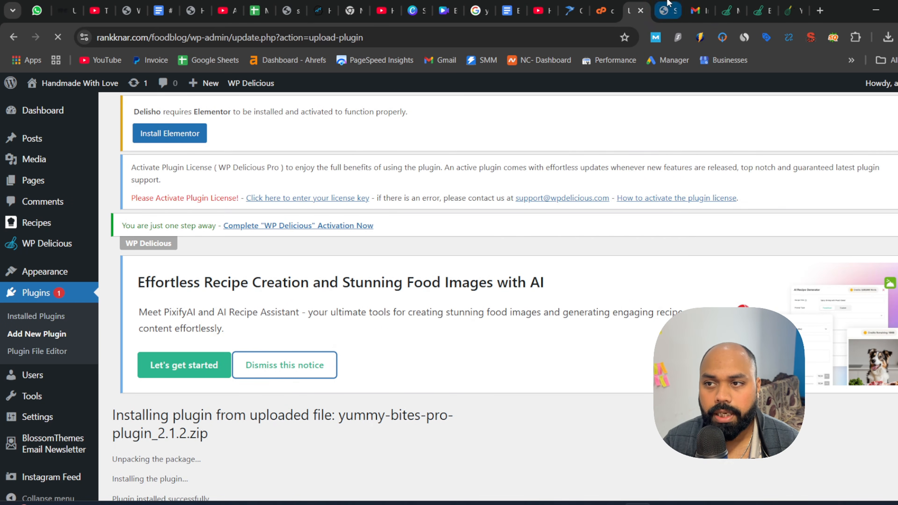
Skip the WP Delicious update notification opt-in and open the license settings for WP Delicious Pro.
left_click(664, 11)
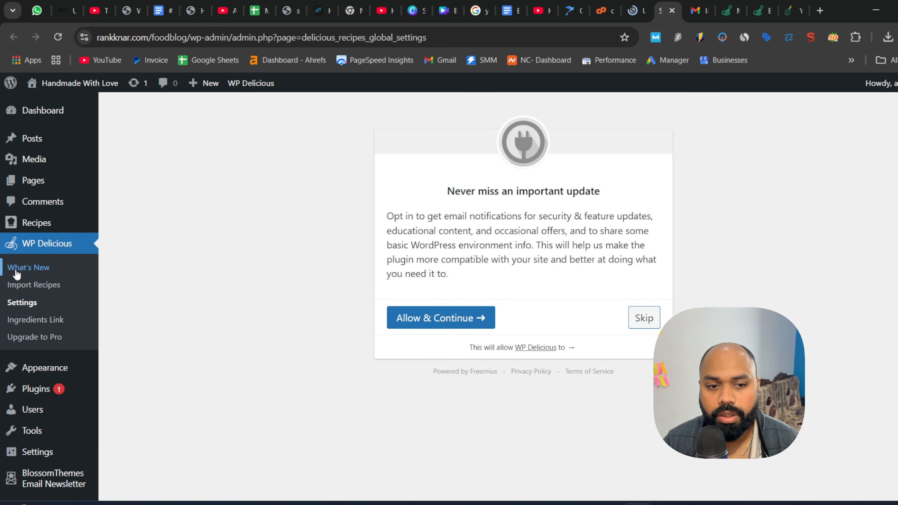
left_click(643, 319)
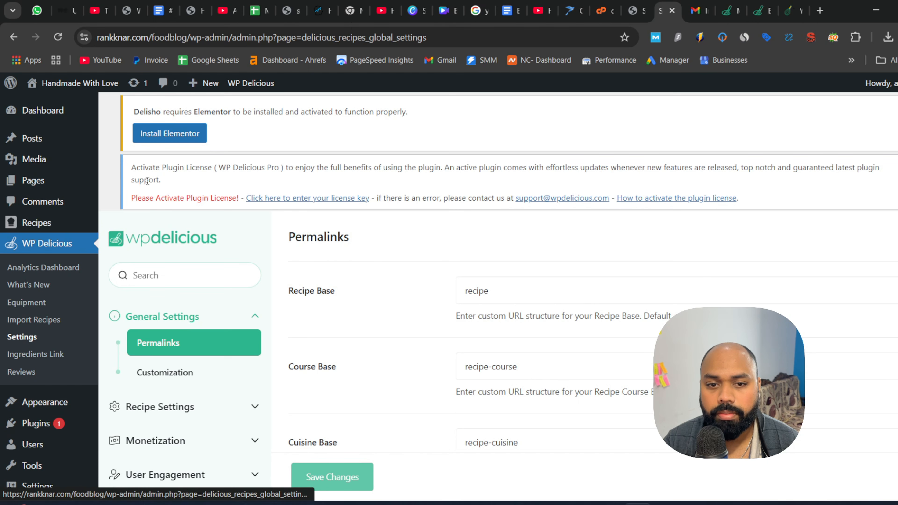
left_click_drag(217, 167, 280, 169)
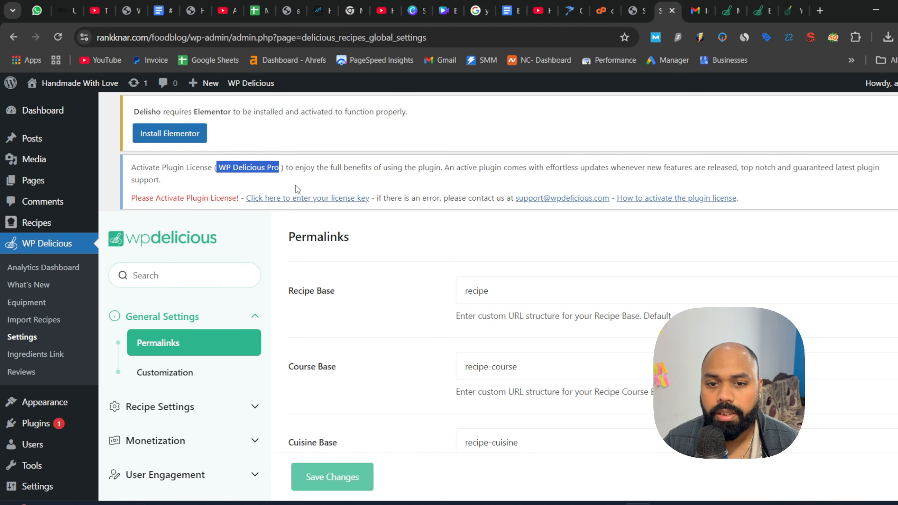
left_click(320, 199)
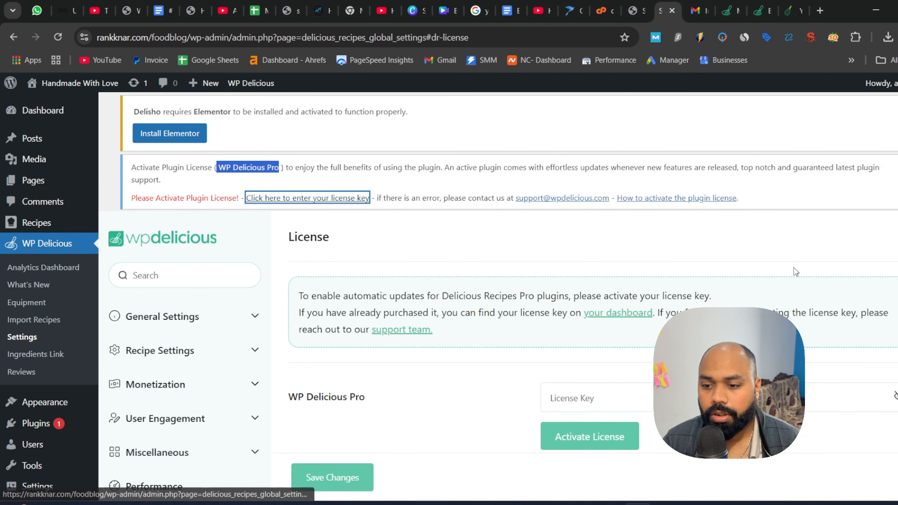
scroll(795, 271, "down", 3)
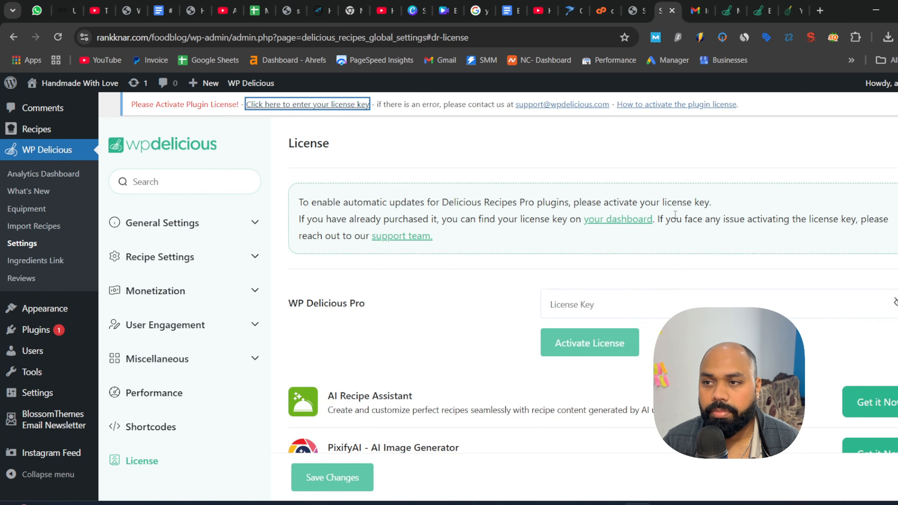
Get the license key from the WP Delicious account, activate the WP Delicious Pro license with it, and review the license section.
left_click(724, 5)
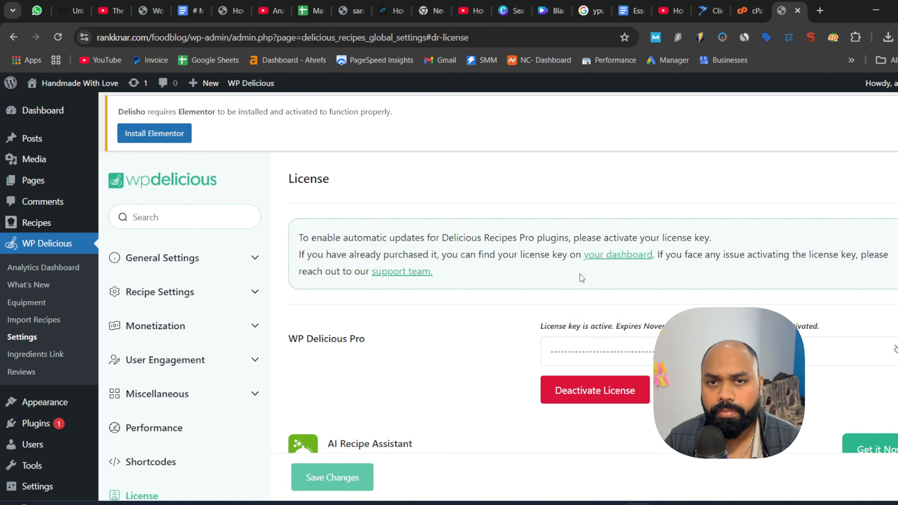
mouse_move(56, 406)
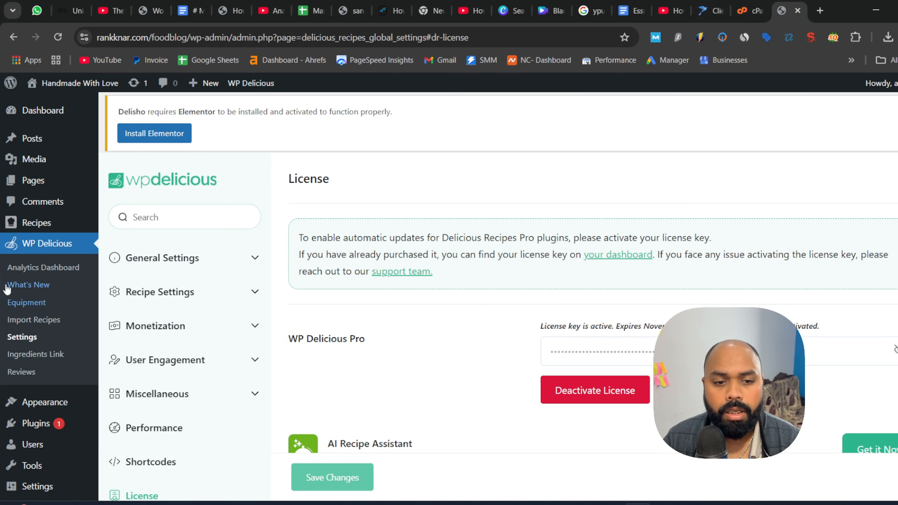
scroll(449, 297, "down", 3)
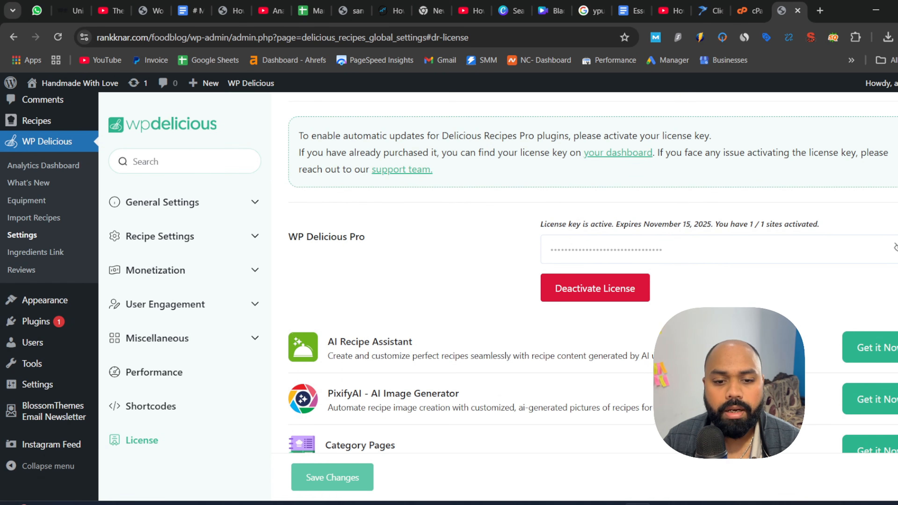
Open the live food blog's front page in a separate tab, look over its layout, and close it.
middle_click(36, 104)
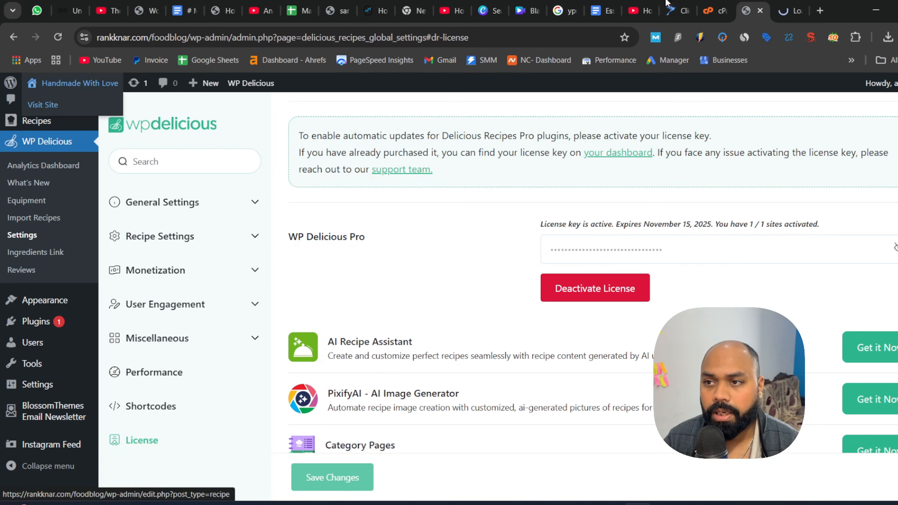
left_click(788, 5)
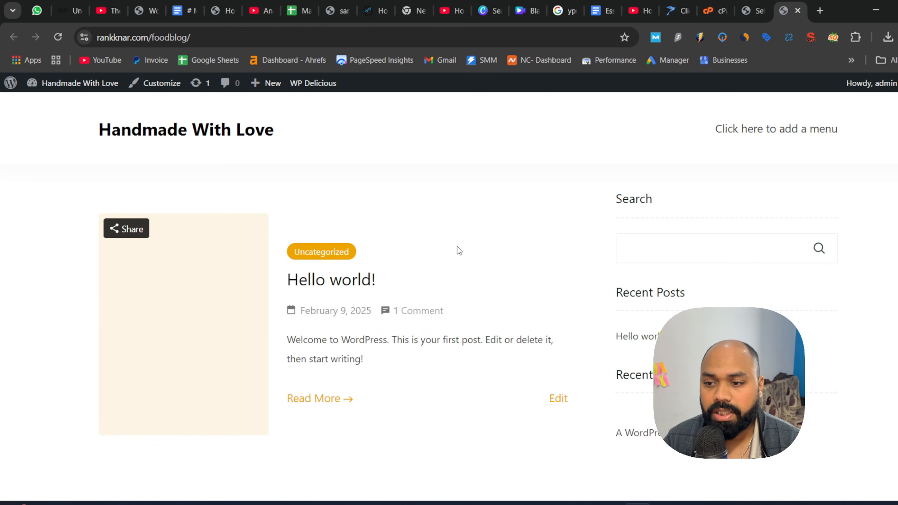
scroll(459, 248, "down", 2)
scroll(460, 249, "up", 2)
scroll(731, 241, "down", 2)
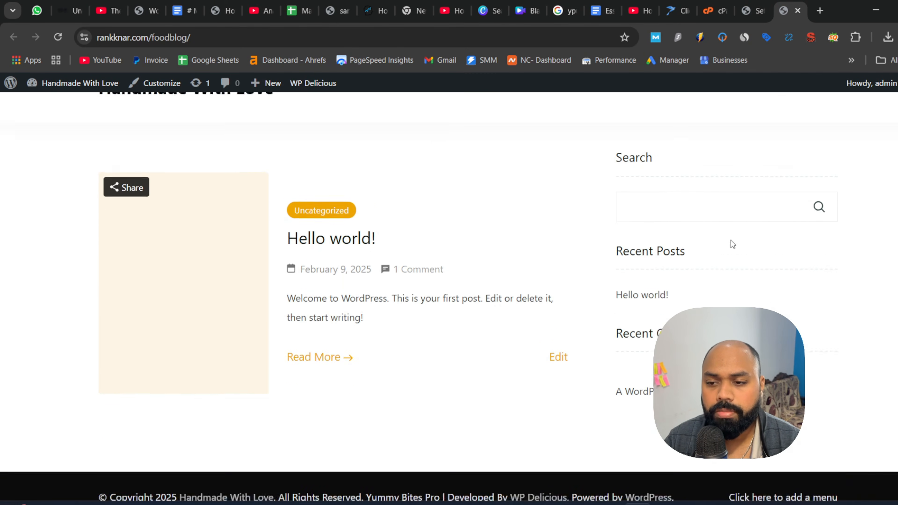
scroll(799, 246, "up", 2)
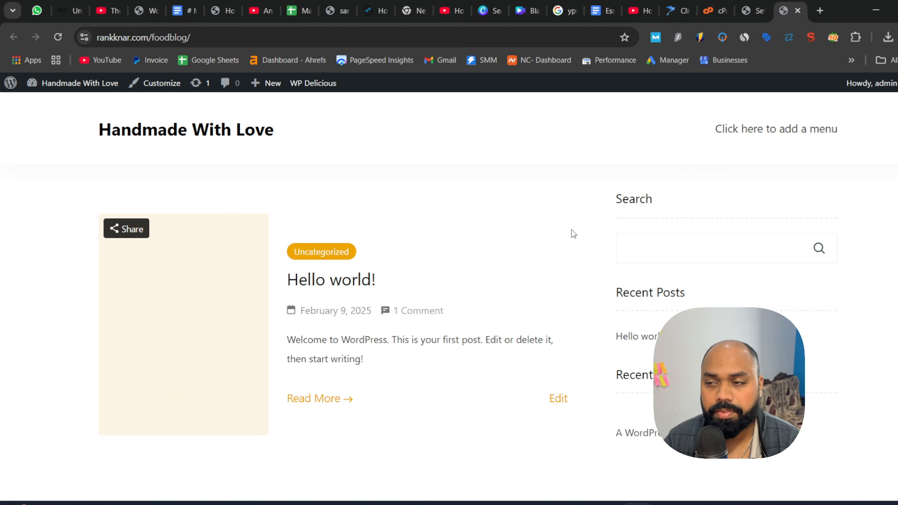
left_click(799, 11)
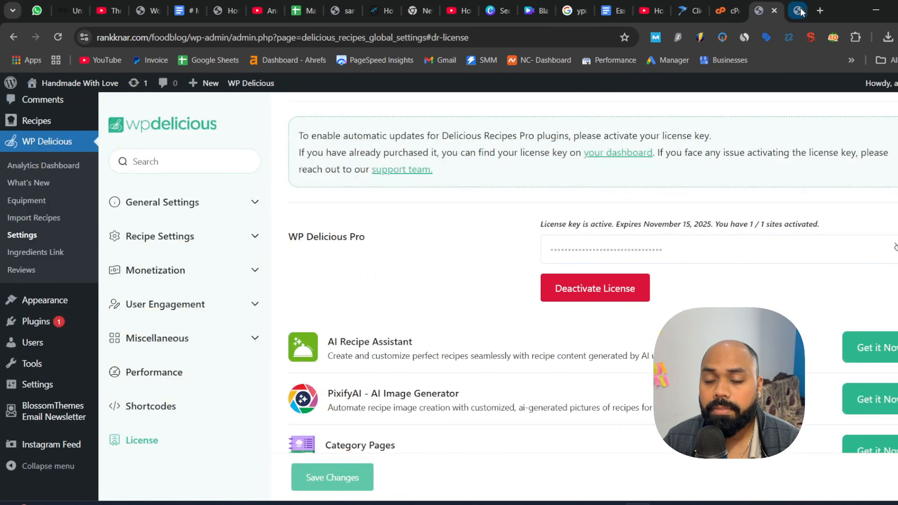
Open the Demo Importer Plus template library from the Appearance section and look over the available templates.
mouse_move(58, 309)
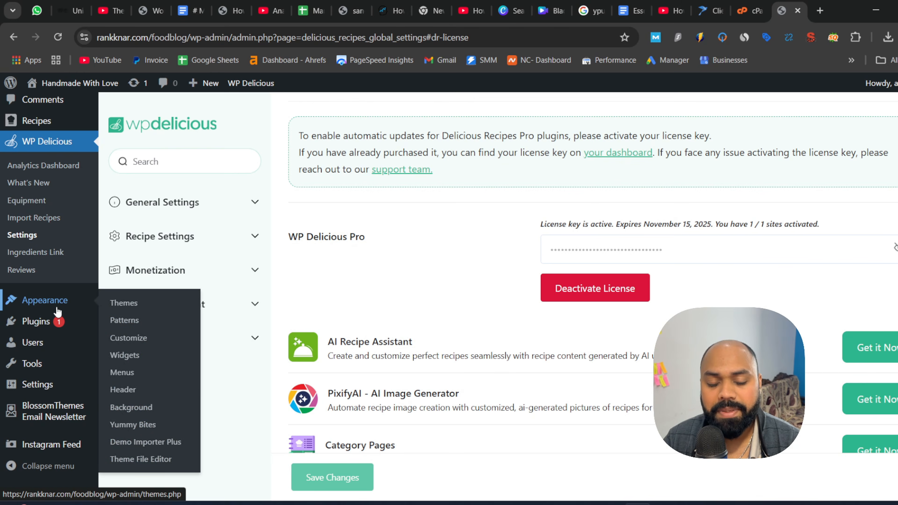
left_click(160, 441)
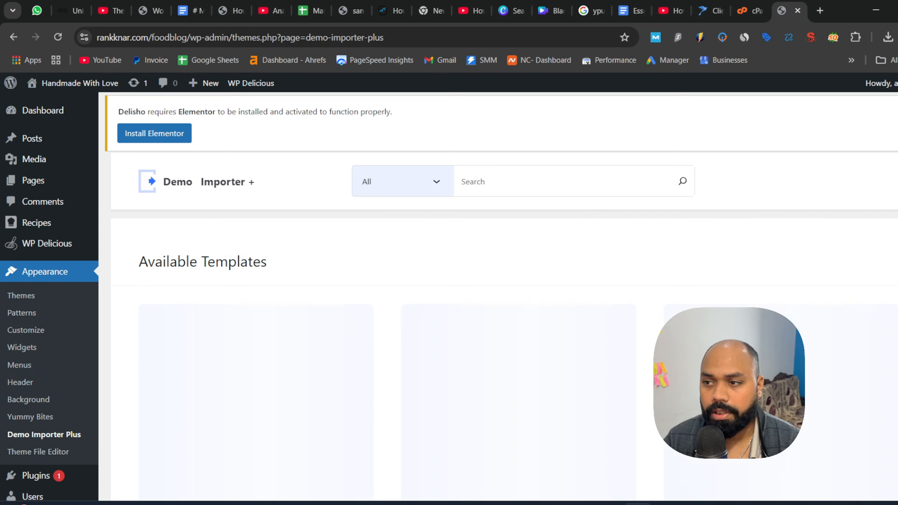
scroll(449, 297, "down", 4)
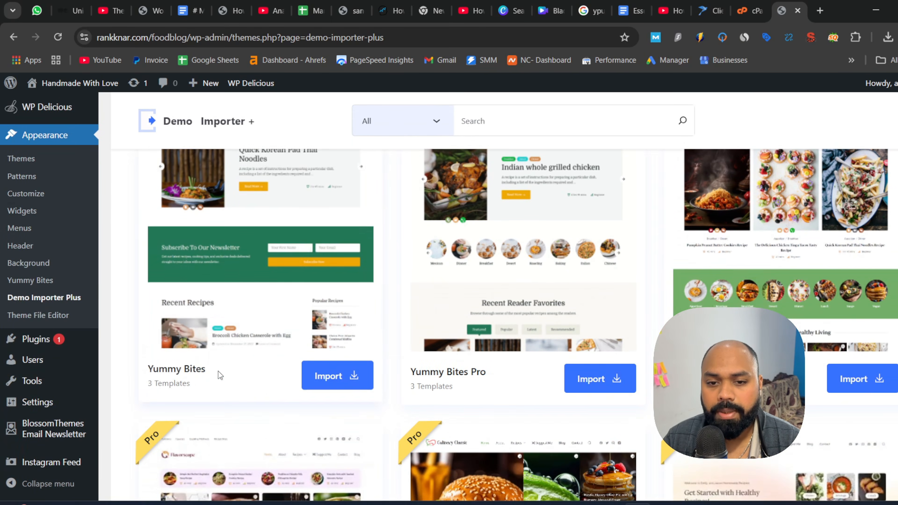
scroll(247, 358, "up", 4)
Open the free Yummy Bites template's demo site, examine its home page from header to footer, and close the preview.
left_click(258, 440)
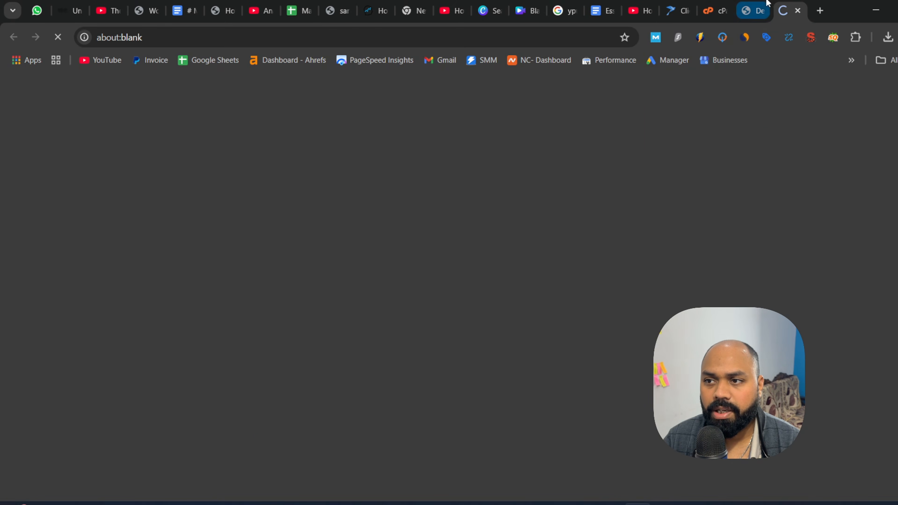
left_click(754, 3)
scroll(283, 248, "down", 5)
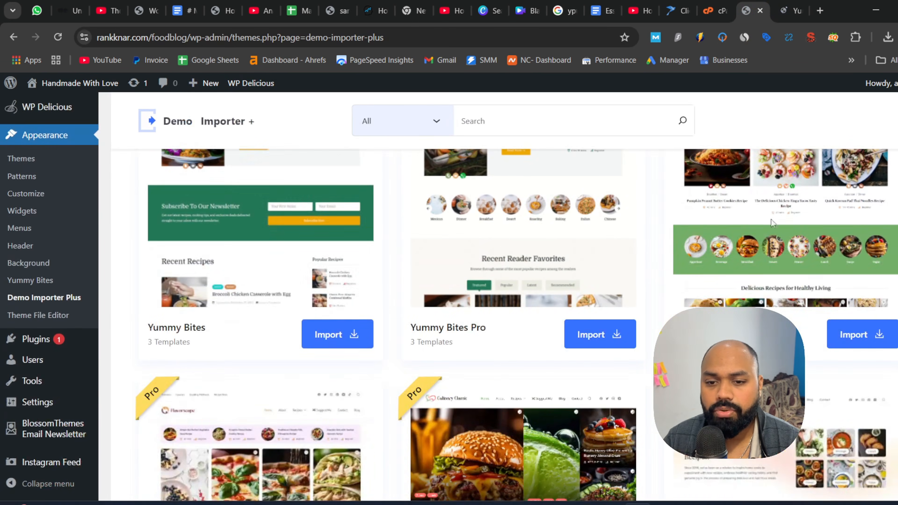
left_click(776, 5)
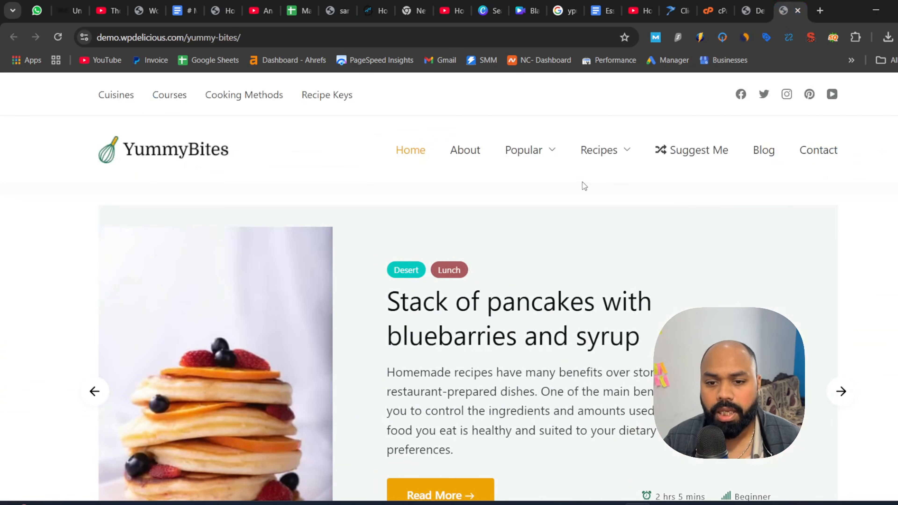
scroll(588, 185, "down", 5)
scroll(587, 182, "down", 20)
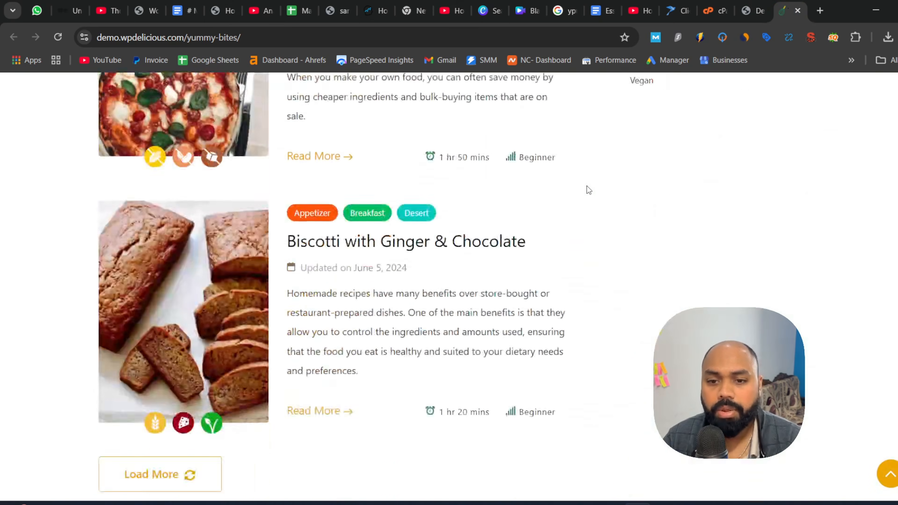
scroll(587, 195, "down", 5)
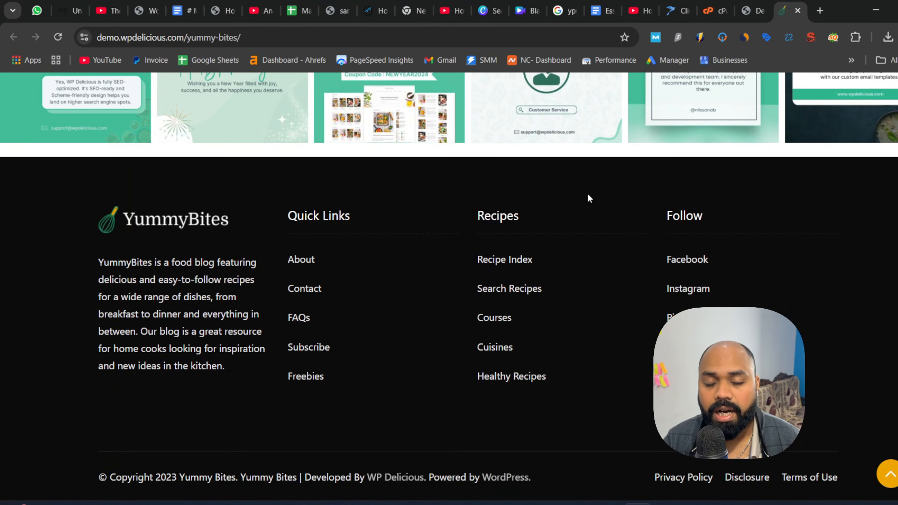
scroll(556, 278, "up", 15)
scroll(422, 279, "up", 10)
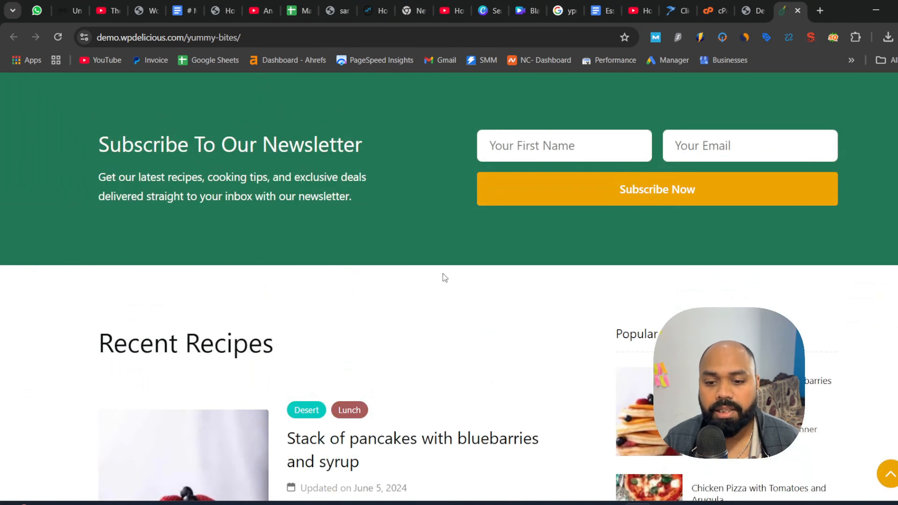
scroll(442, 262, "up", 10)
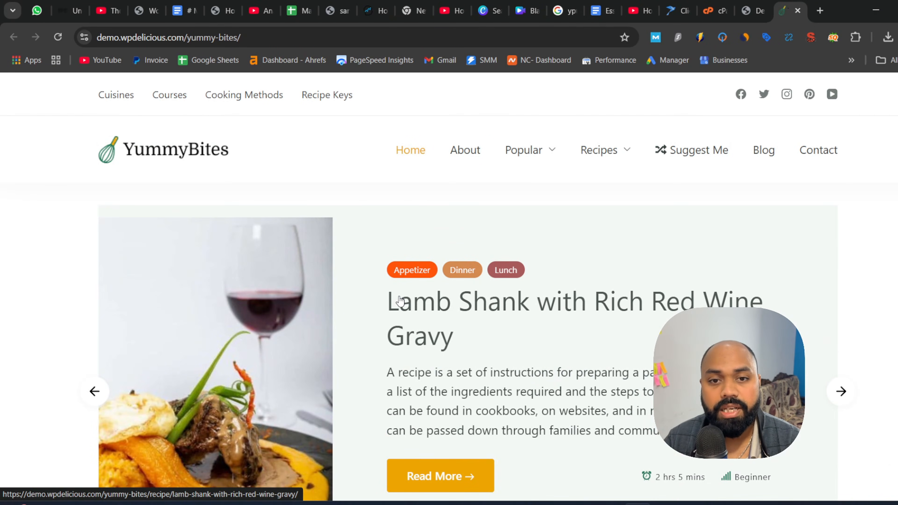
left_click(798, 10)
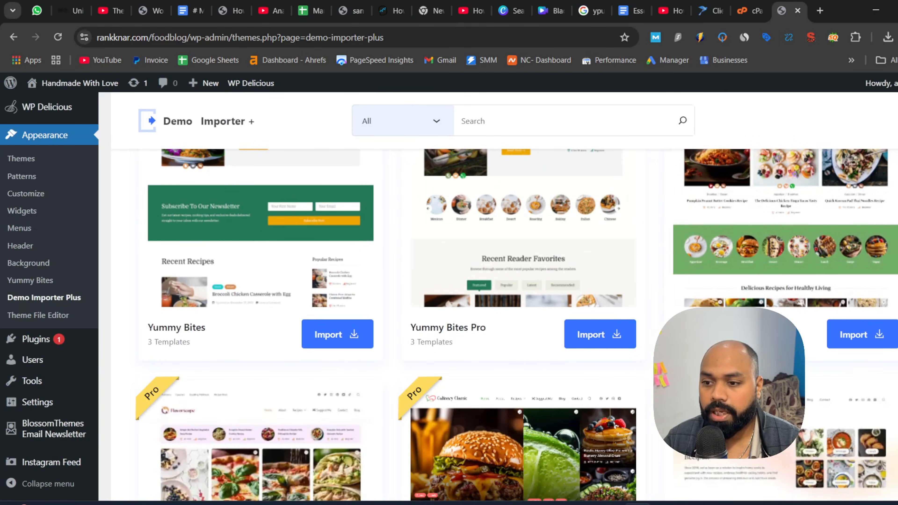
Compare the Pro templates in the library and choose the Yummy Bites Pro template for import.
scroll(506, 318, "down", 5)
scroll(505, 318, "down", 15)
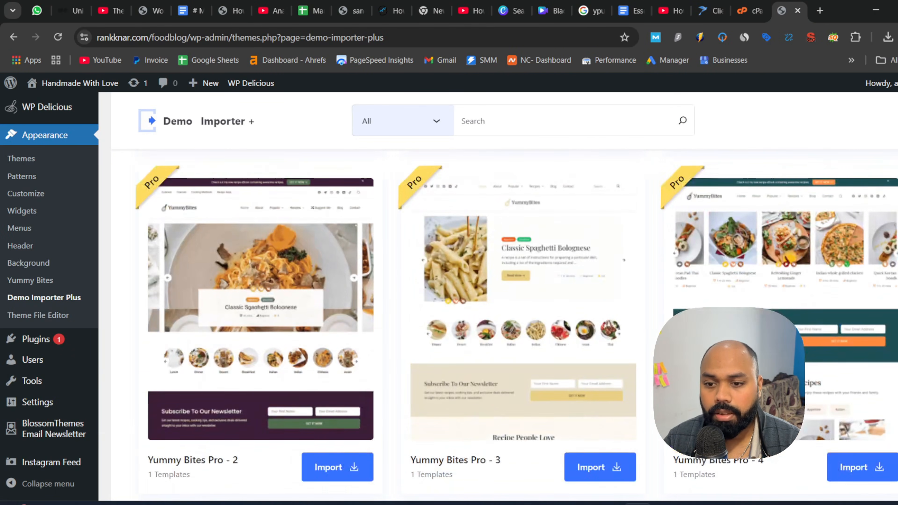
scroll(506, 319, "up", 12)
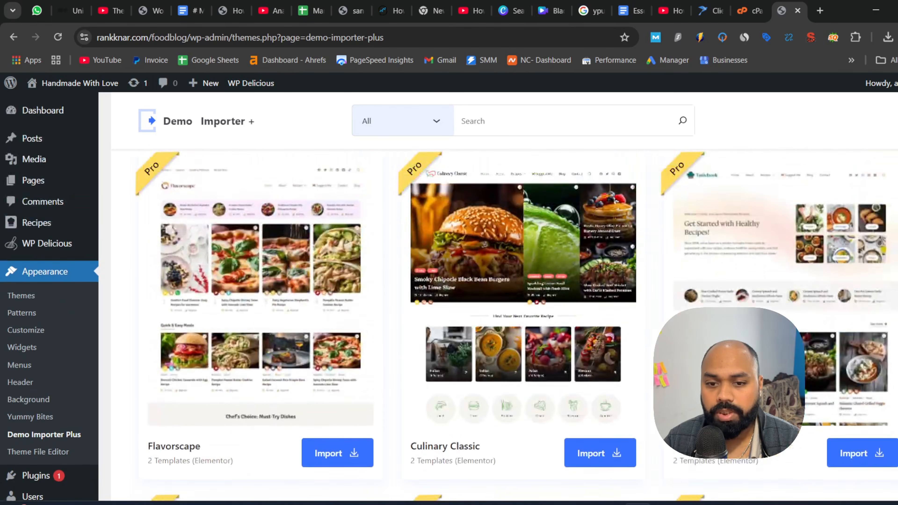
scroll(363, 363, "up", 10)
scroll(363, 363, "down", 5)
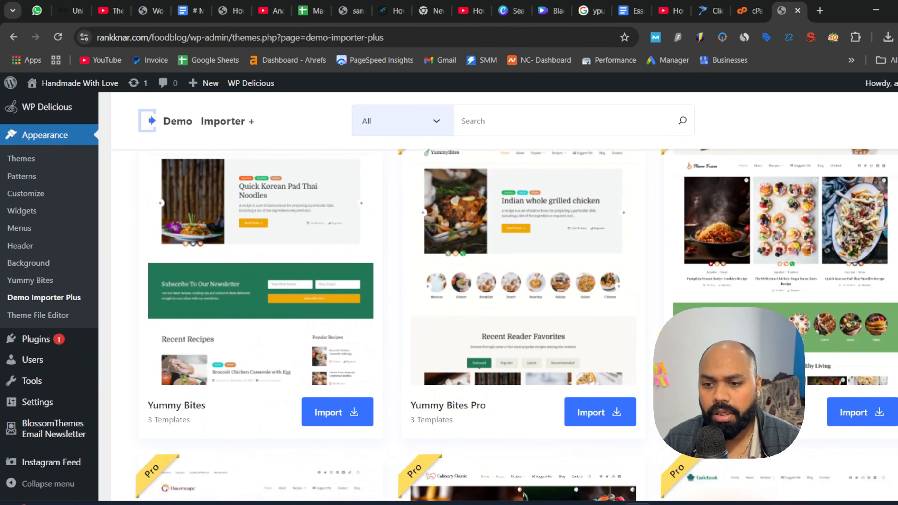
left_click(595, 411)
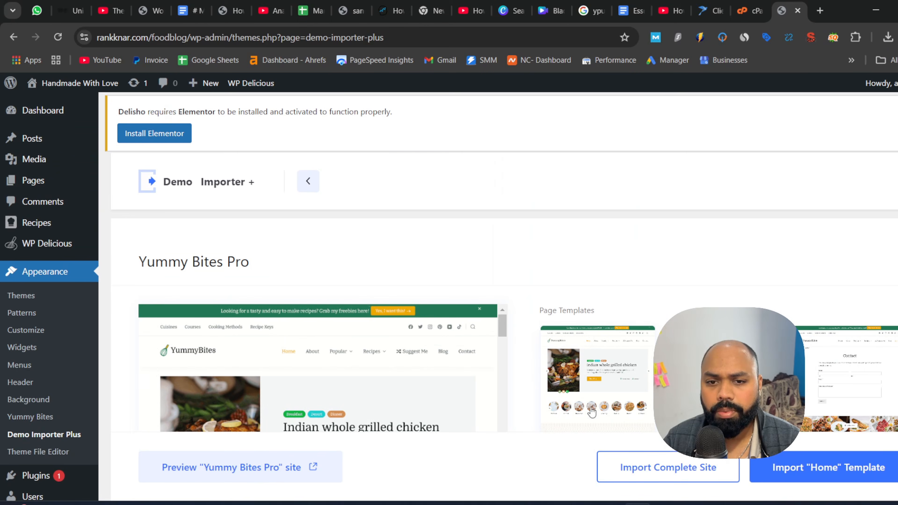
Start the complete site import of Yummy Bites Pro, accepting the content override notice and continuing past the demo server connection check.
scroll(807, 278, "down", 5)
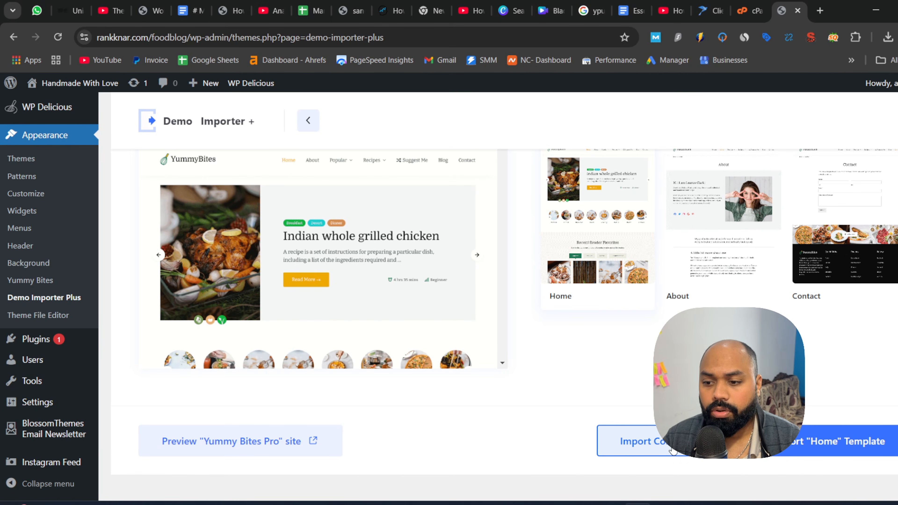
scroll(561, 293, "up", 5)
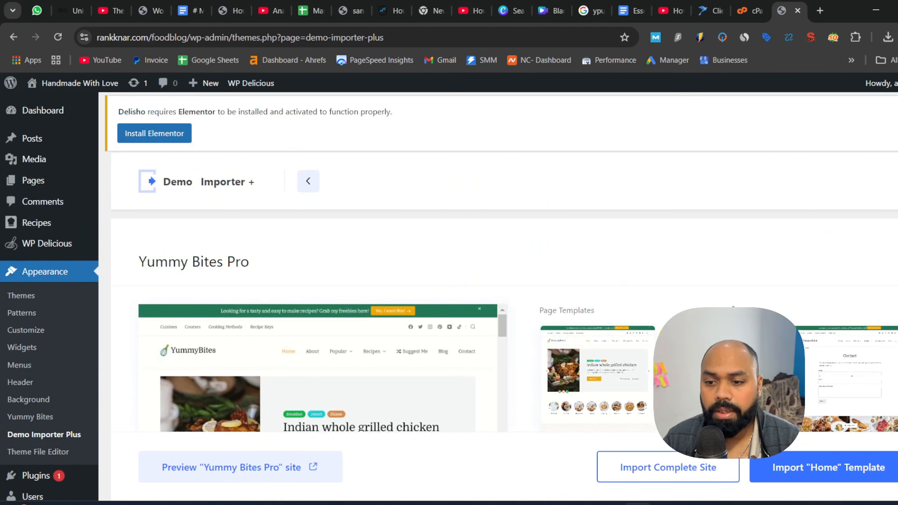
scroll(560, 293, "down", 5)
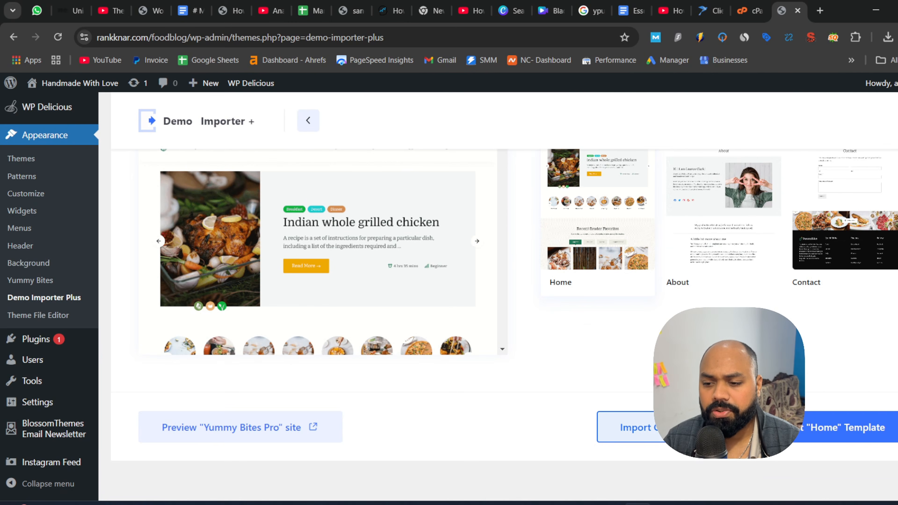
left_click(632, 427)
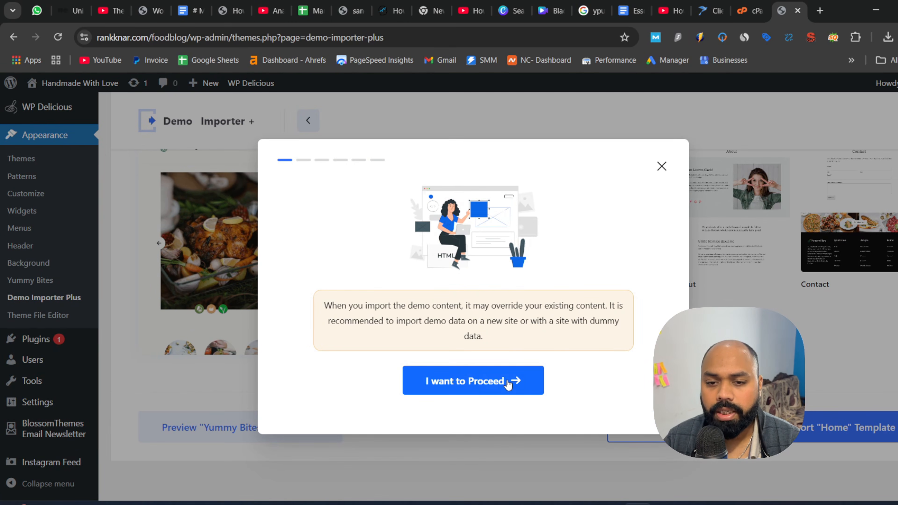
left_click(481, 387)
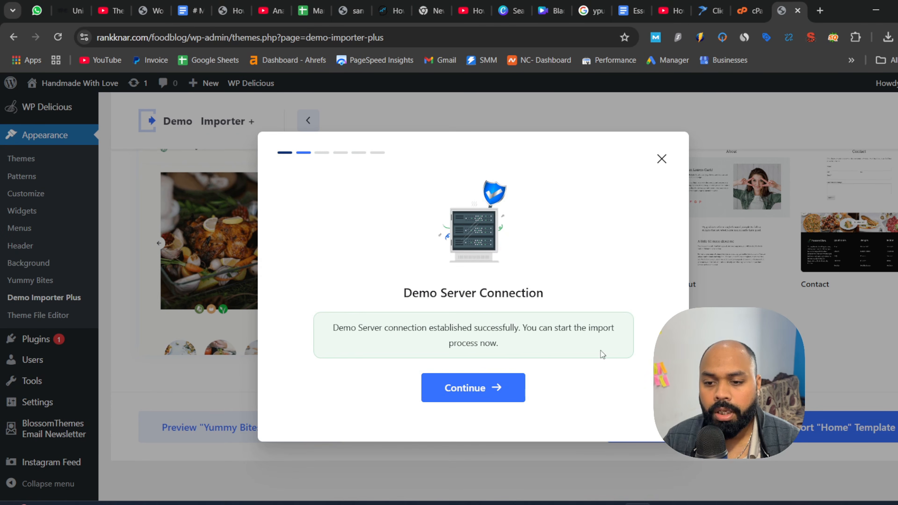
left_click(464, 385)
Review the execution time, memory, post size and upload size requirements, and proceed with importing the demo content.
scroll(513, 345, "down", 2)
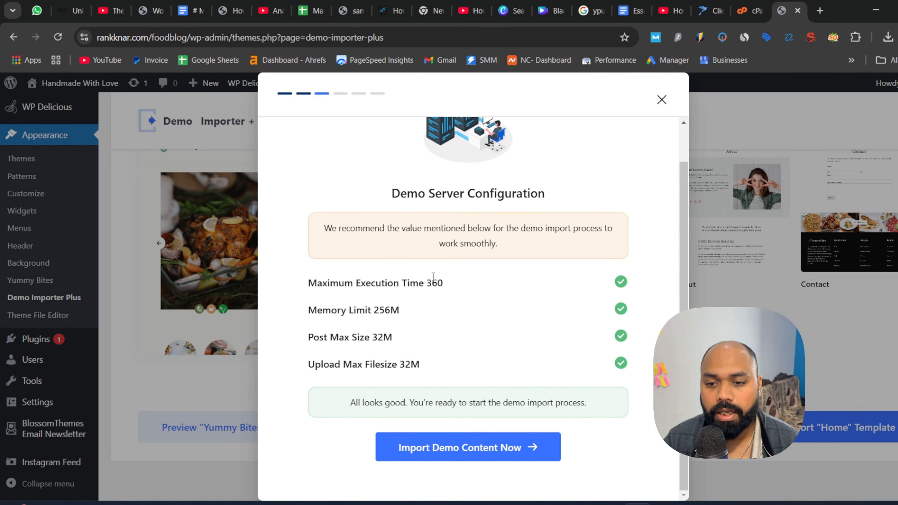
left_click_drag(372, 310, 393, 339)
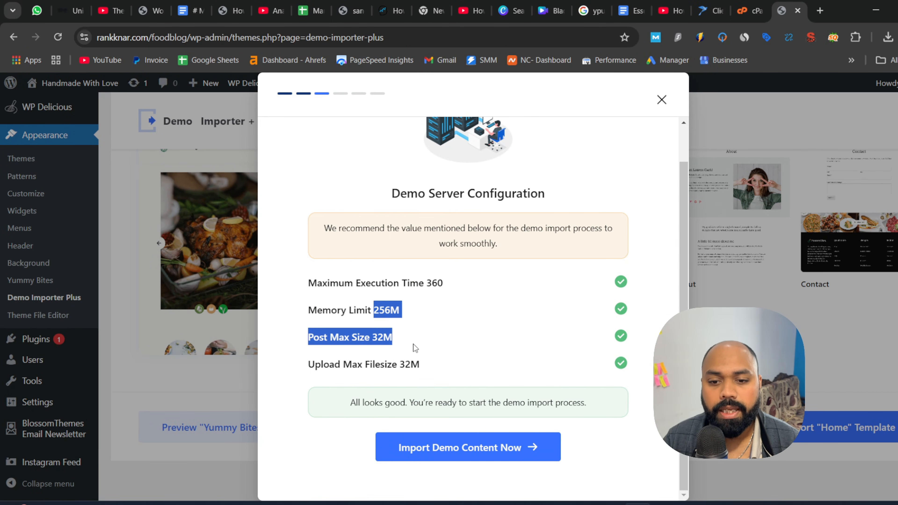
left_click(445, 370)
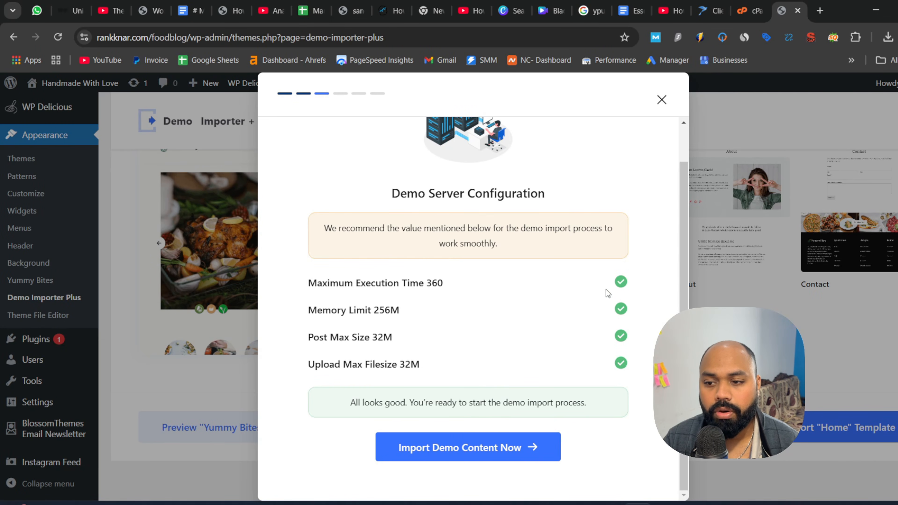
triple_click(618, 308)
left_click_drag(618, 308, 619, 365)
left_click(619, 364)
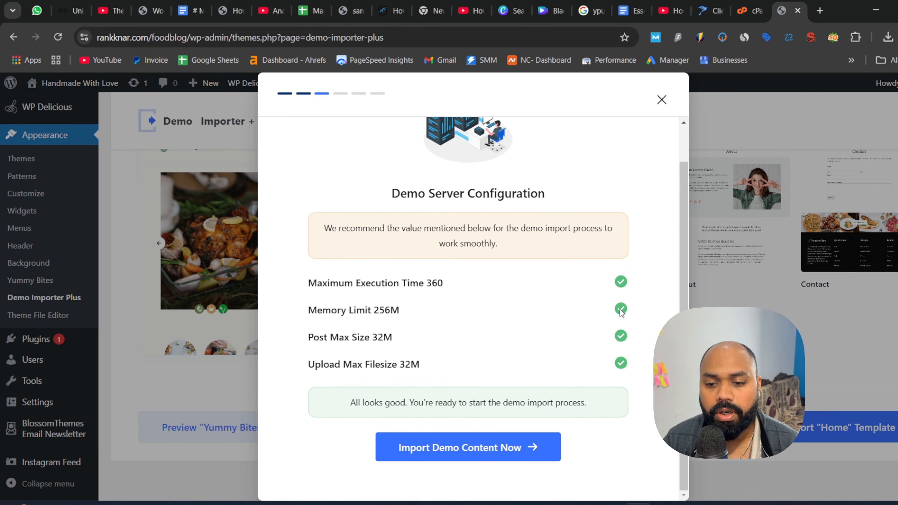
double_click(402, 364)
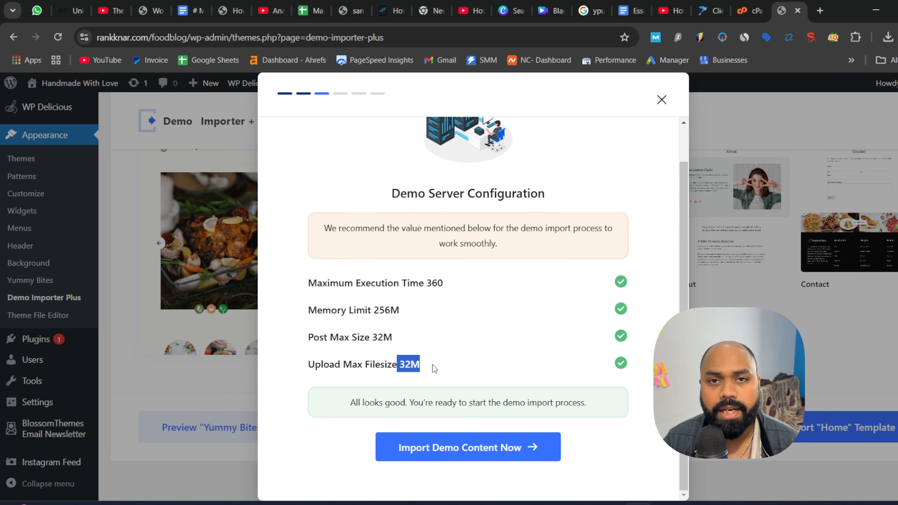
left_click(448, 367)
left_click(507, 449)
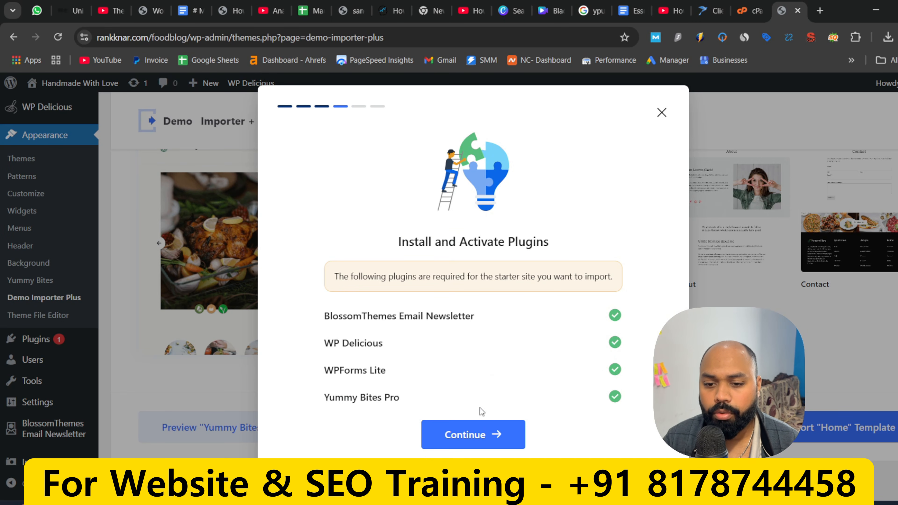
Continue past the required plugins, import the Customizer Settings, Widgets and Content without deleting a previous import, and check the import logs.
left_click(484, 429)
scroll(549, 292, "down", 4)
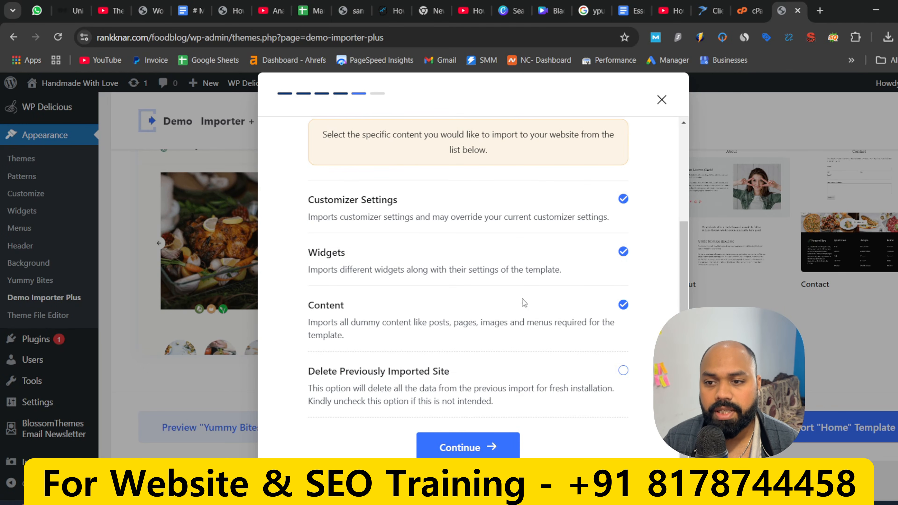
scroll(593, 286, "up", 4)
scroll(605, 295, "down", 4)
left_click(453, 446)
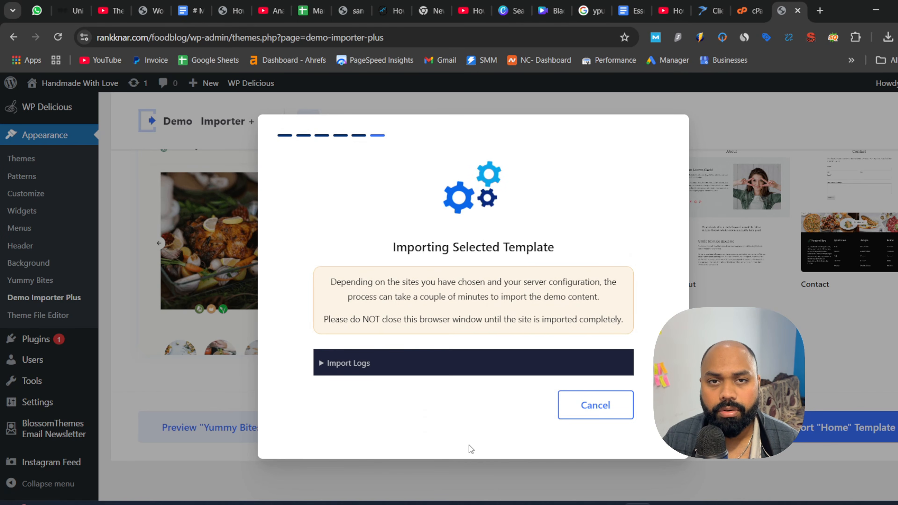
left_click(332, 366)
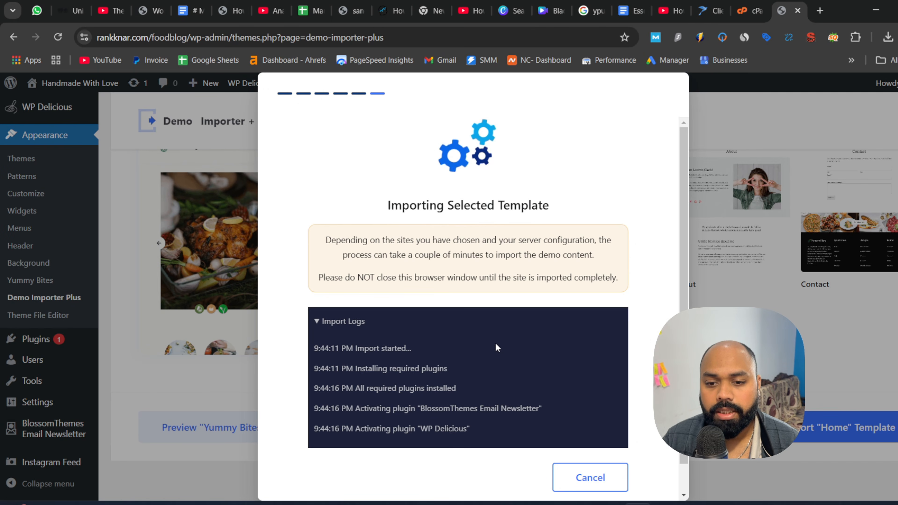
left_click(329, 322)
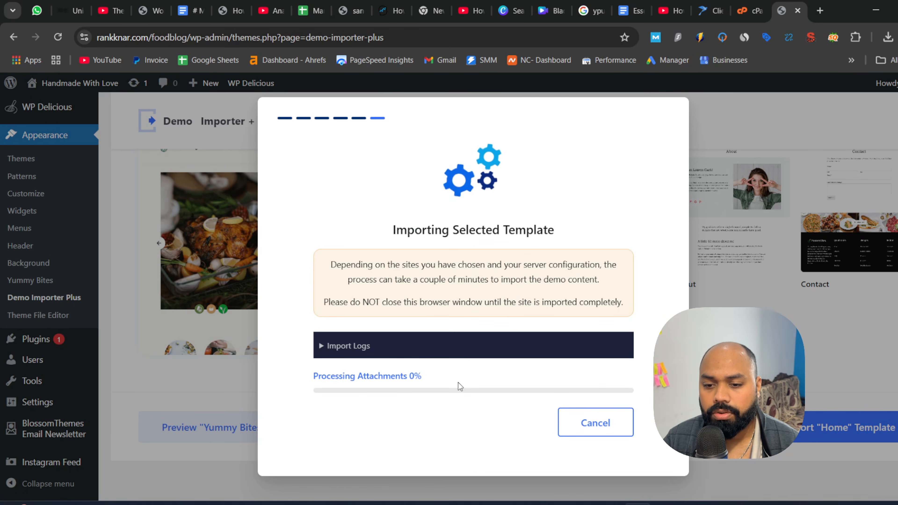
Check the import logs of the running demo import and open the imported website.
left_click(332, 343)
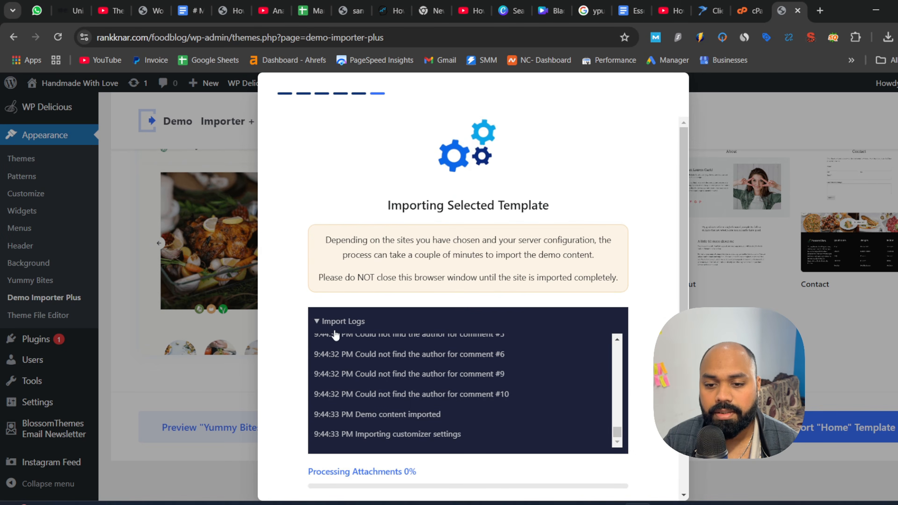
left_click(334, 323)
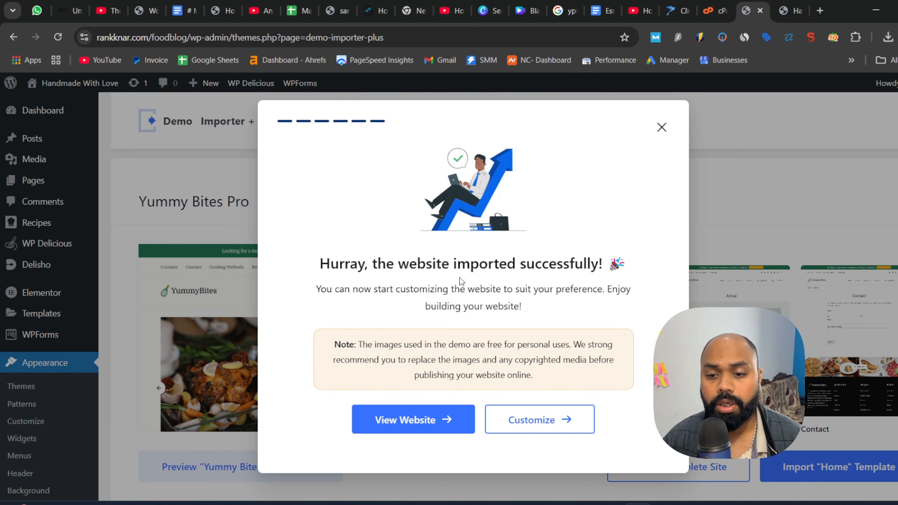
left_click(407, 421)
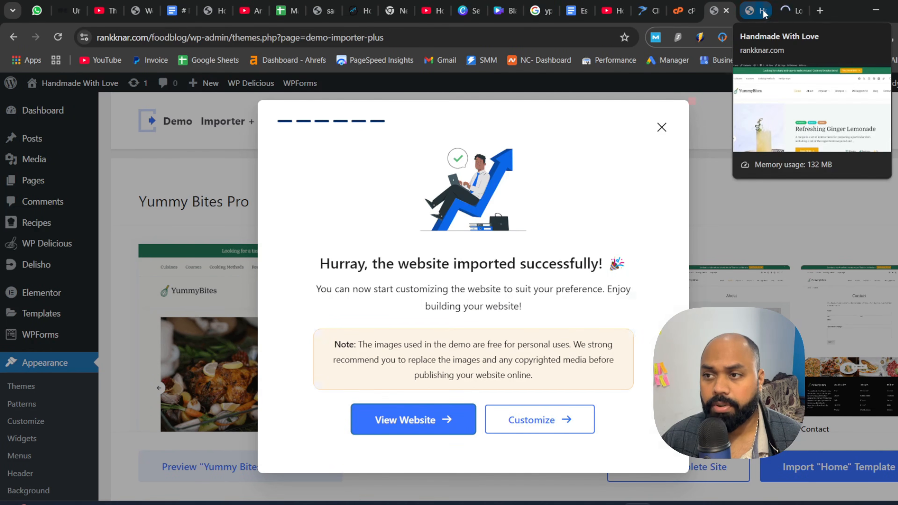
left_click(755, 7)
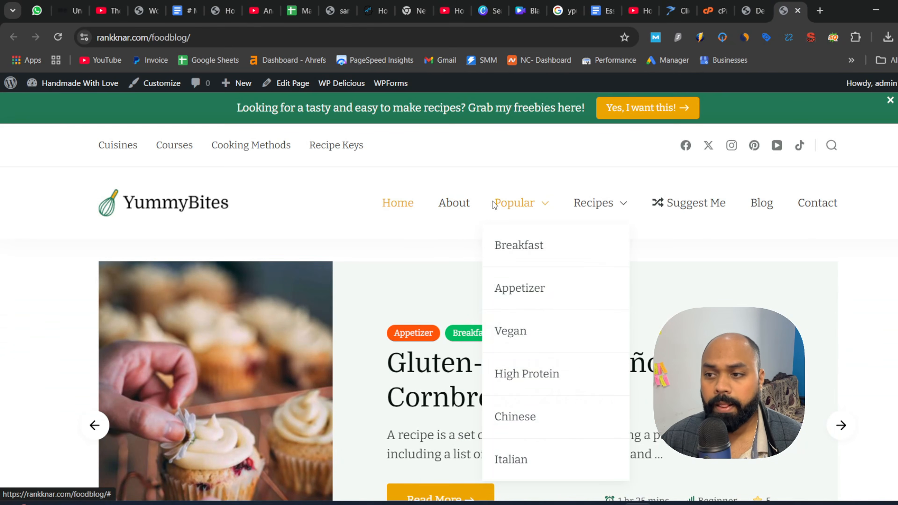
Examine the imported homepage from the recipe slider through favorites, recent recipes and About Me down to the footer.
scroll(449, 297, "down", 8)
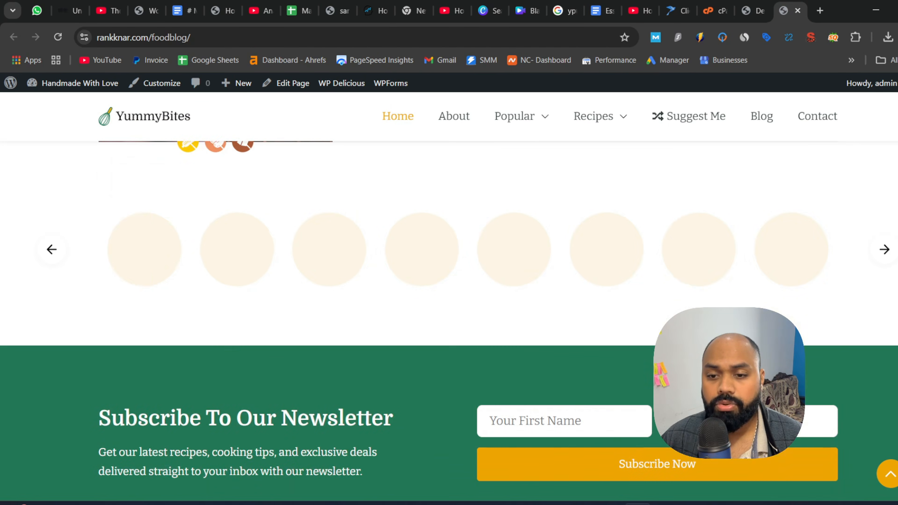
scroll(449, 297, "down", 15)
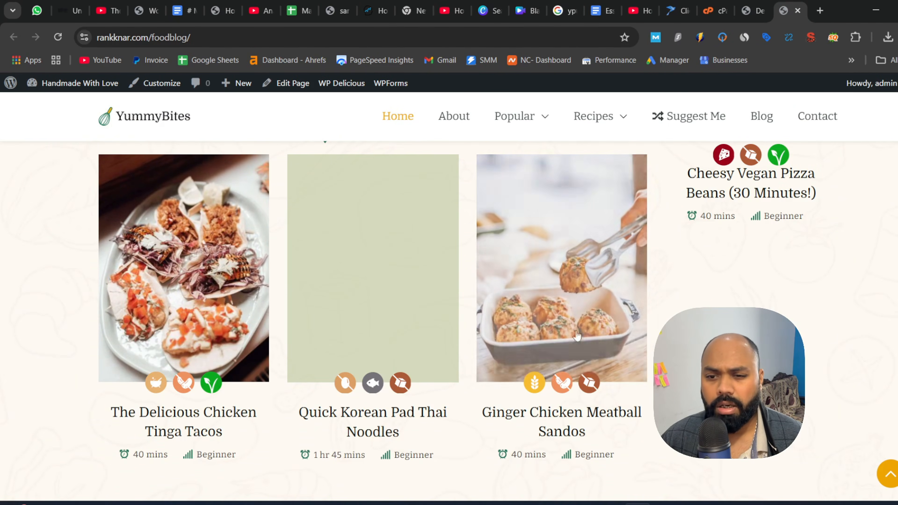
scroll(449, 298, "down", 20)
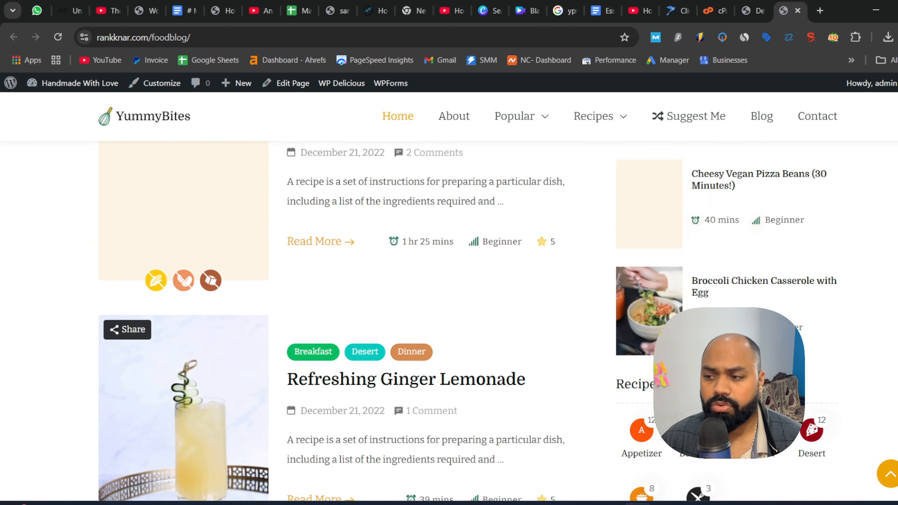
scroll(450, 321, "down", 12)
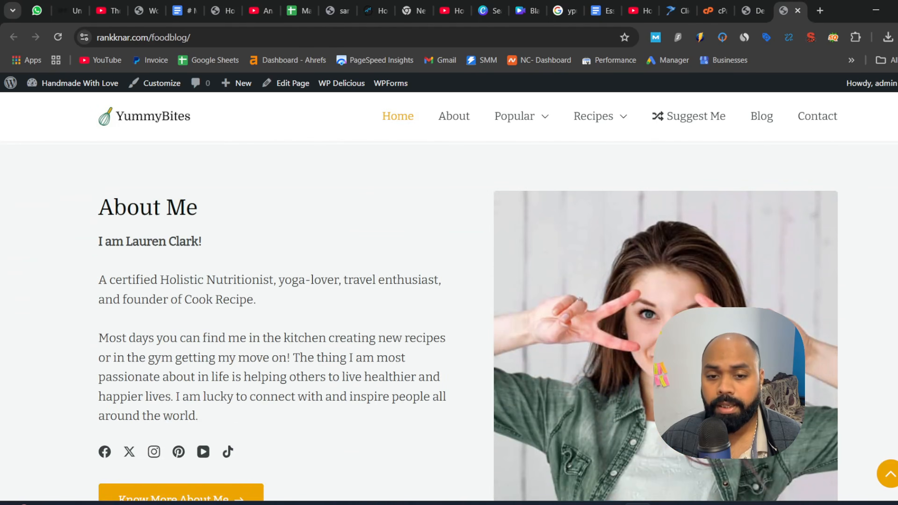
scroll(449, 321, "down", 15)
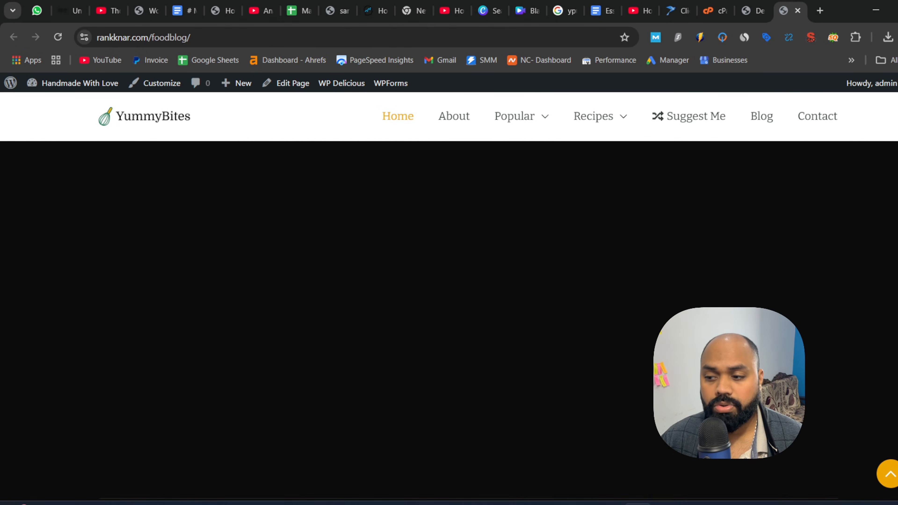
scroll(449, 321, "down", 3)
scroll(449, 321, "up", 20)
scroll(450, 321, "down", 15)
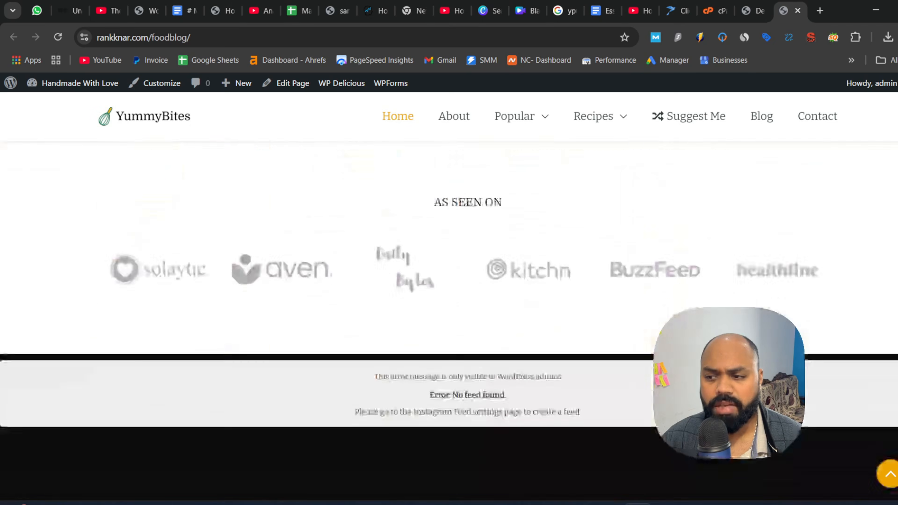
scroll(757, 231, "down", 3)
scroll(758, 232, "up", 15)
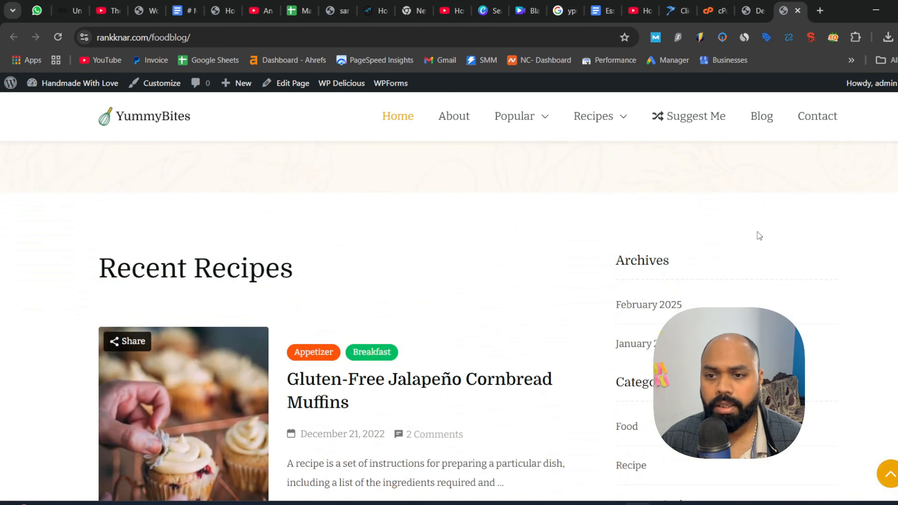
scroll(757, 232, "up", 10)
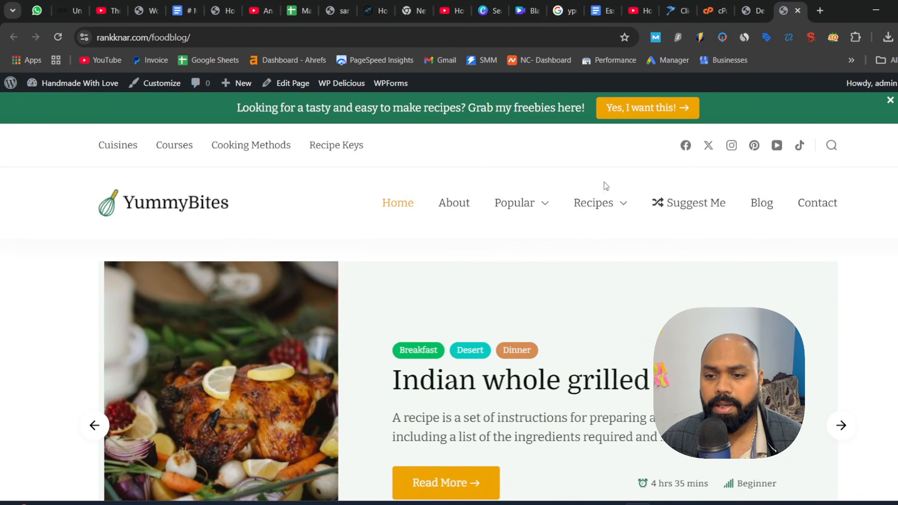
scroll(391, 264, "down", 5)
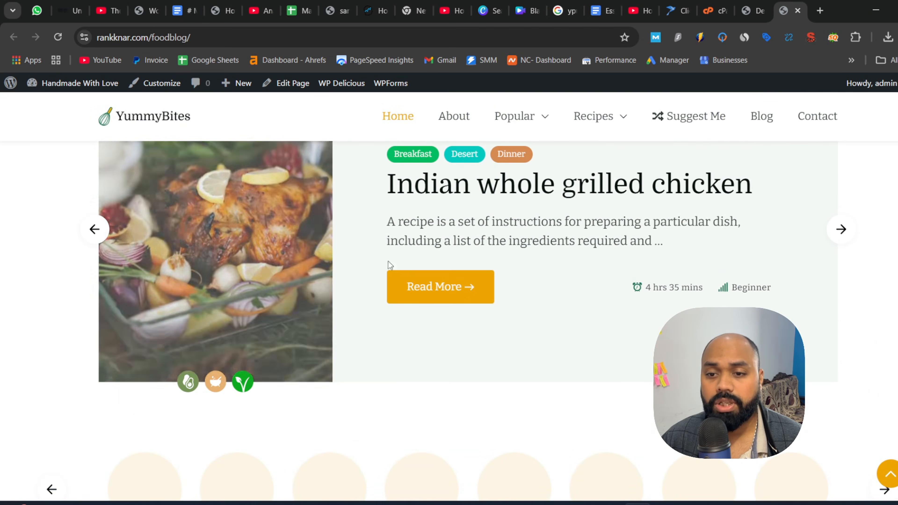
scroll(525, 220, "up", 5)
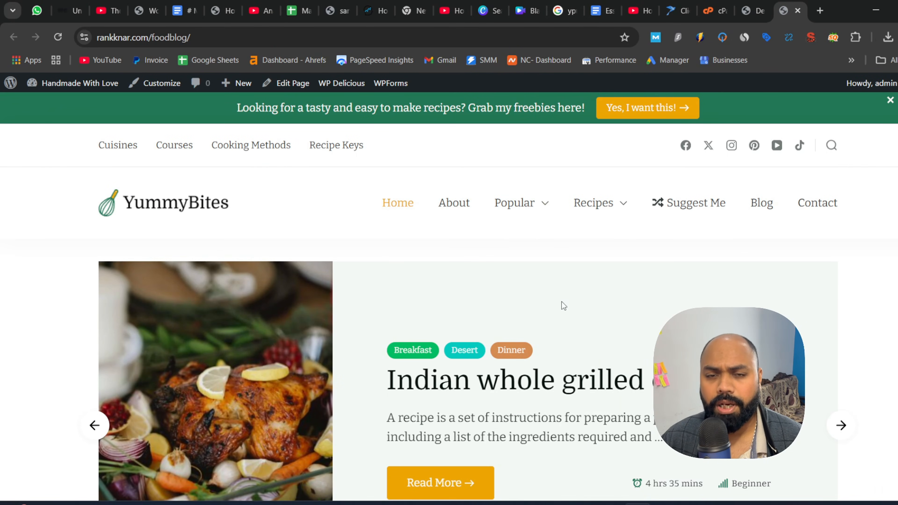
Review the Recipes and Popular submenus, the category carousel and the newsletter signup section on the homepage.
mouse_move(602, 203)
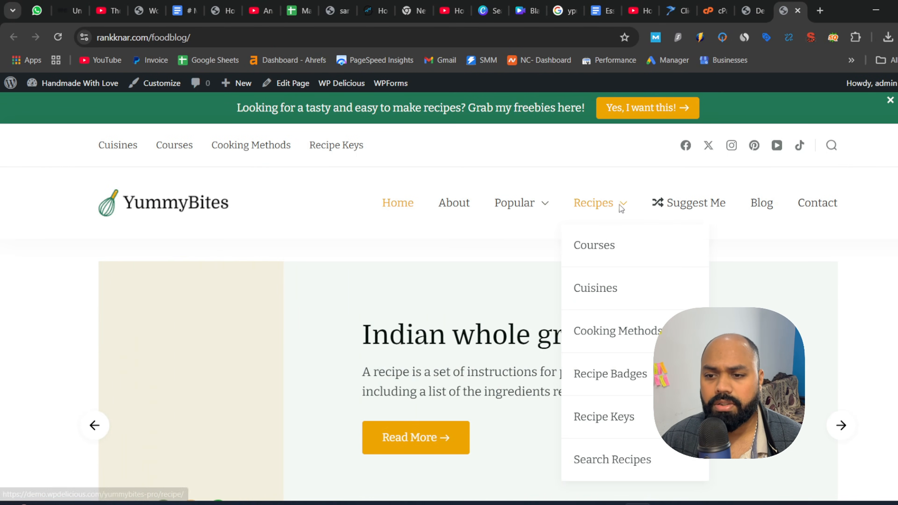
mouse_move(526, 208)
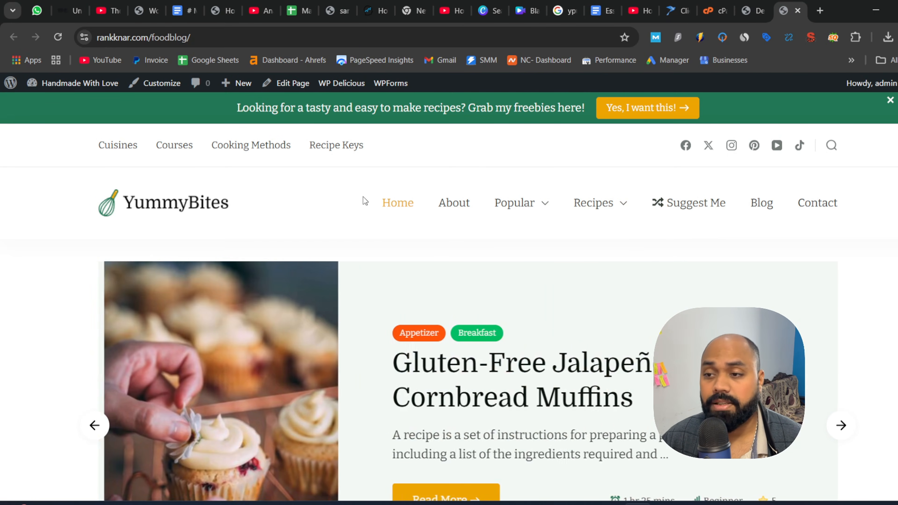
scroll(449, 297, "down", 10)
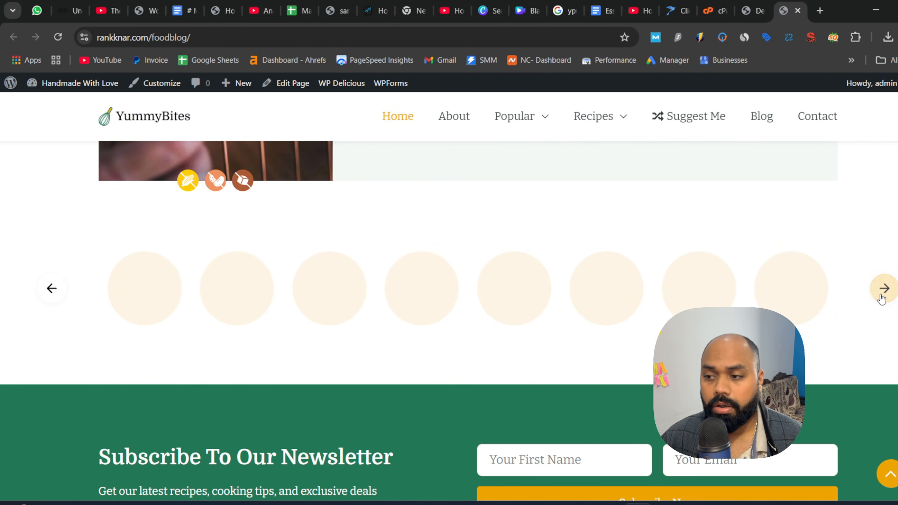
left_click(883, 290)
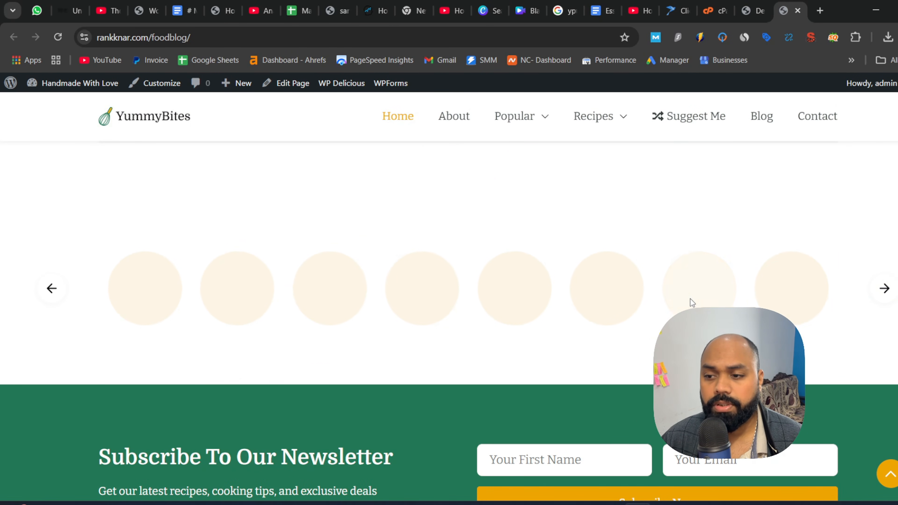
scroll(700, 157, "down", 8)
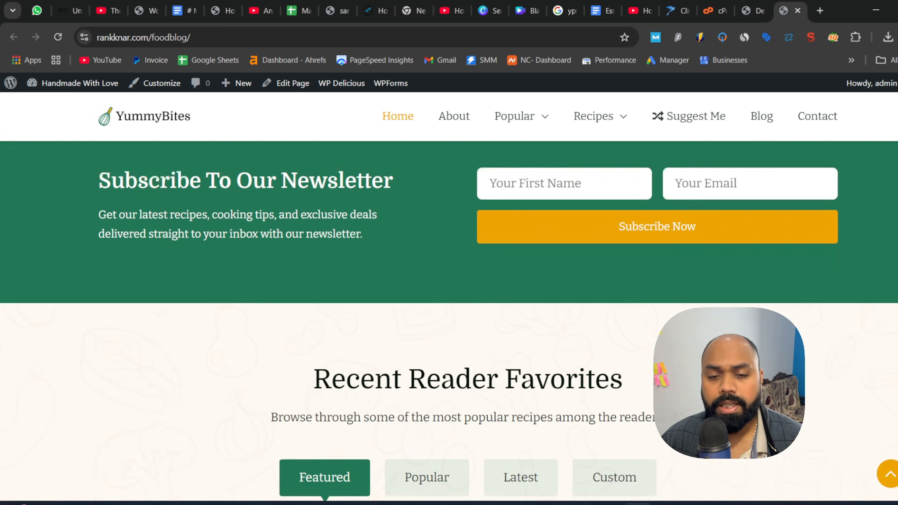
scroll(699, 157, "up", 3)
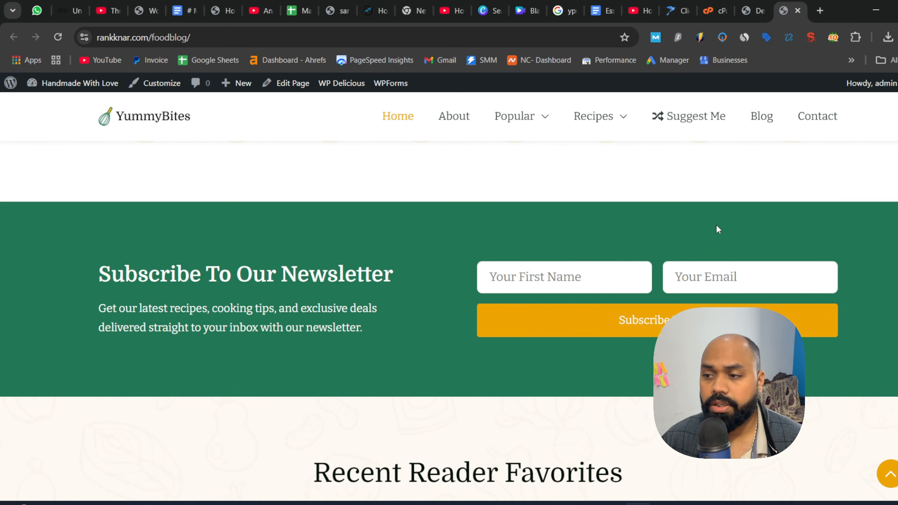
Show the Latest recipes in the Recent Reader Favorites section and look through them.
scroll(450, 318, "down", 6)
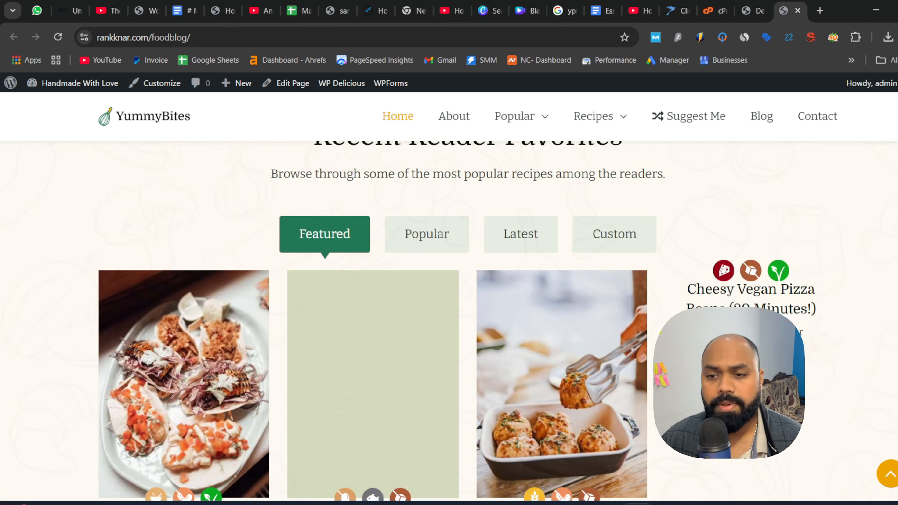
scroll(449, 319, "up", 2)
scroll(450, 318, "down", 1)
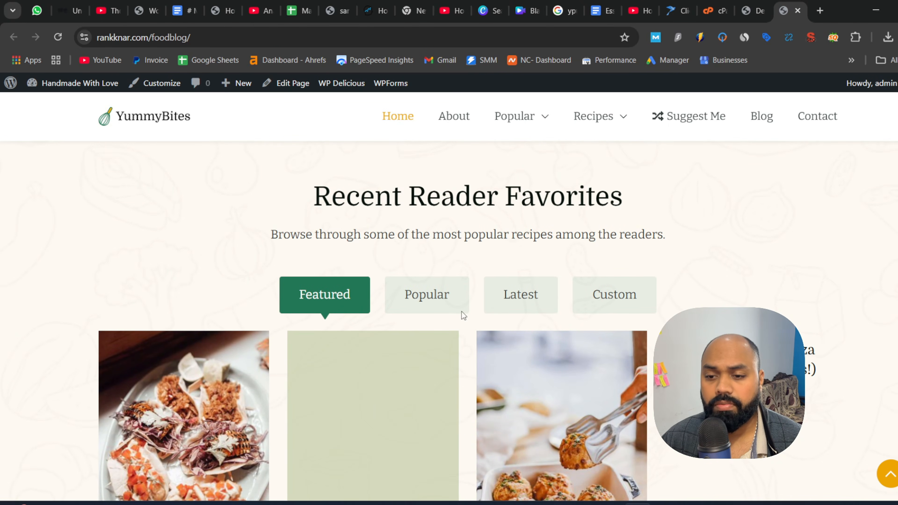
left_click(513, 307)
scroll(489, 303, "down", 6)
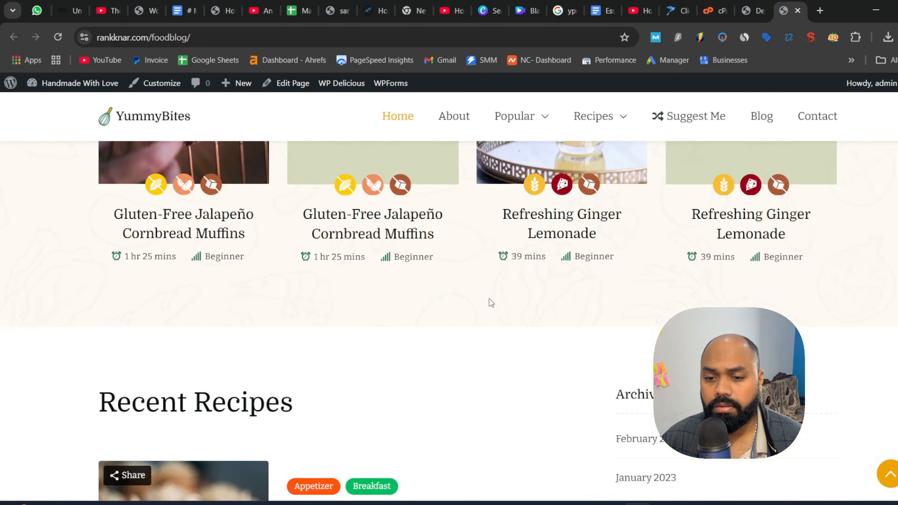
Examine the remaining homepage sections, from Recent Recipes and its sidebar to the recipe search, As Seen On logos and Affiliate Disclosure.
scroll(439, 307, "down", 8)
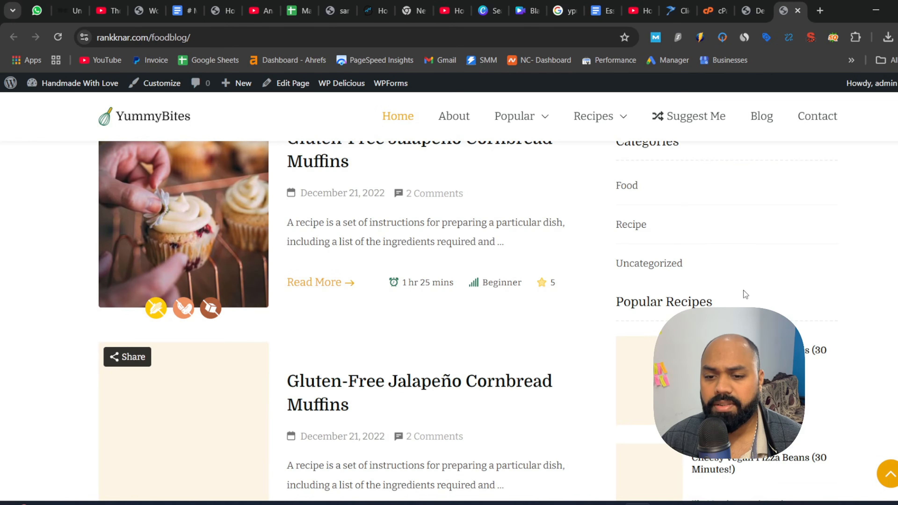
scroll(742, 292, "down", 20)
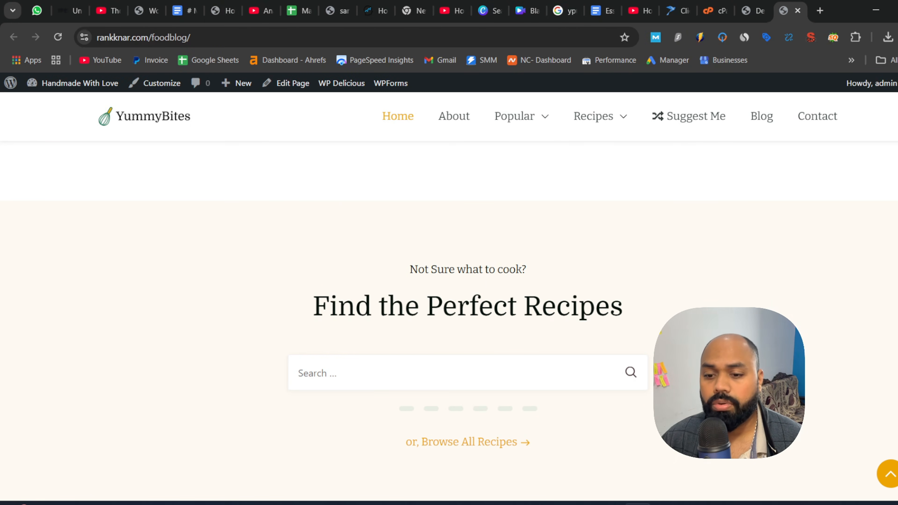
scroll(449, 319, "down", 3)
scroll(339, 350, "down", 15)
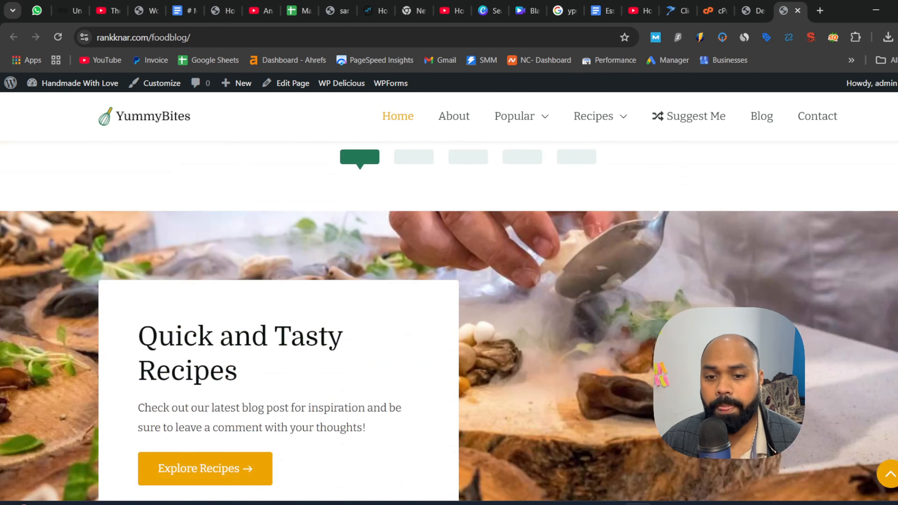
scroll(343, 345, "down", 3)
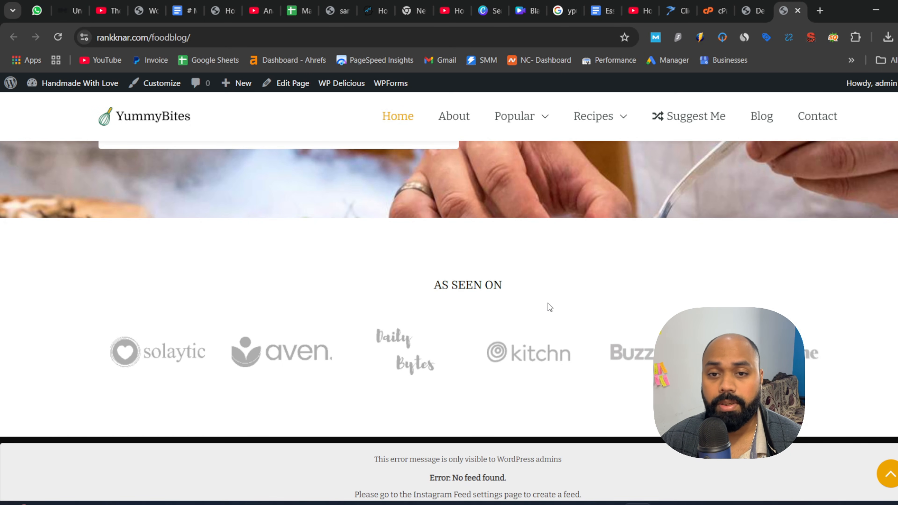
scroll(481, 243, "down", 5)
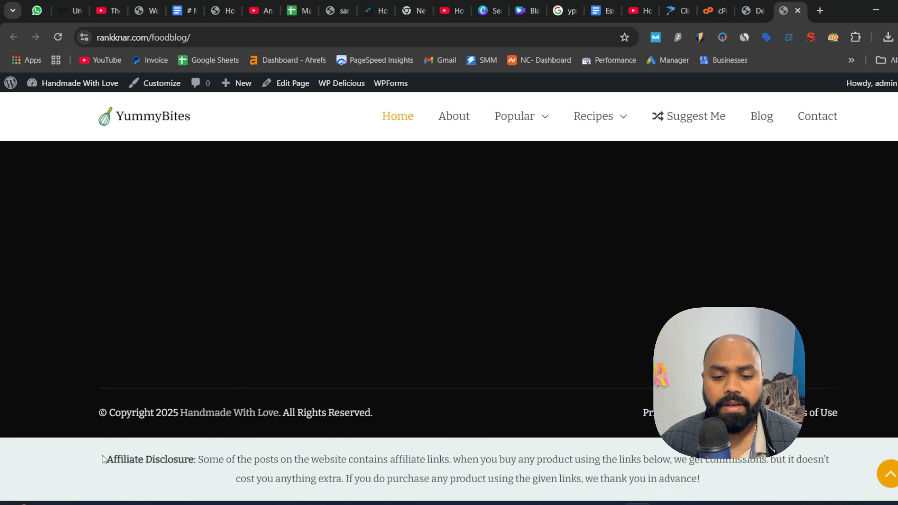
left_click_drag(105, 459, 668, 478)
left_click(682, 466)
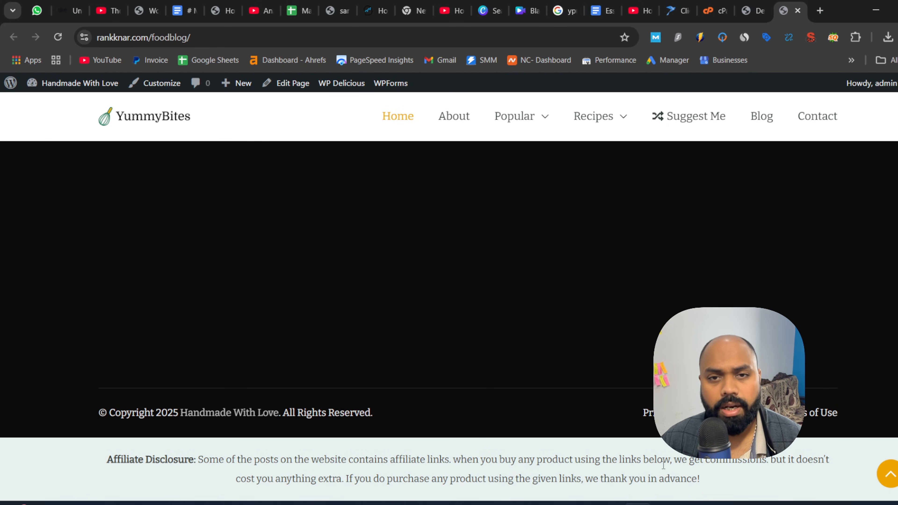
Dismiss the freebies notification bar above the homepage header.
scroll(432, 319, "up", 20)
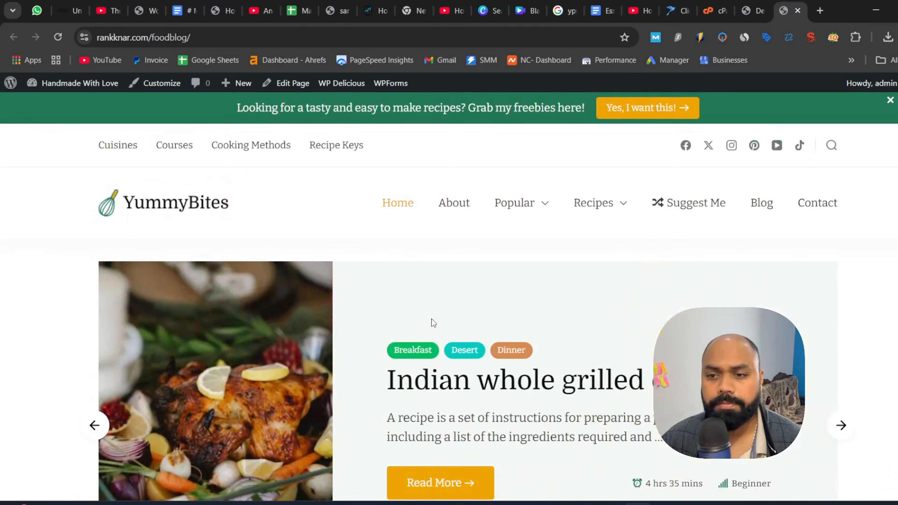
left_click(891, 100)
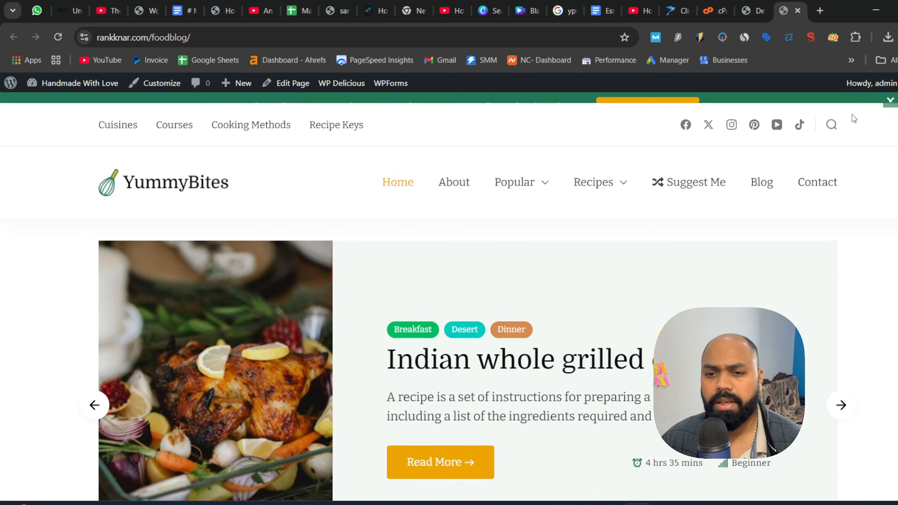
Return to the Demo Importer, close the import success message, and open the list of all recipes.
left_click(747, 6)
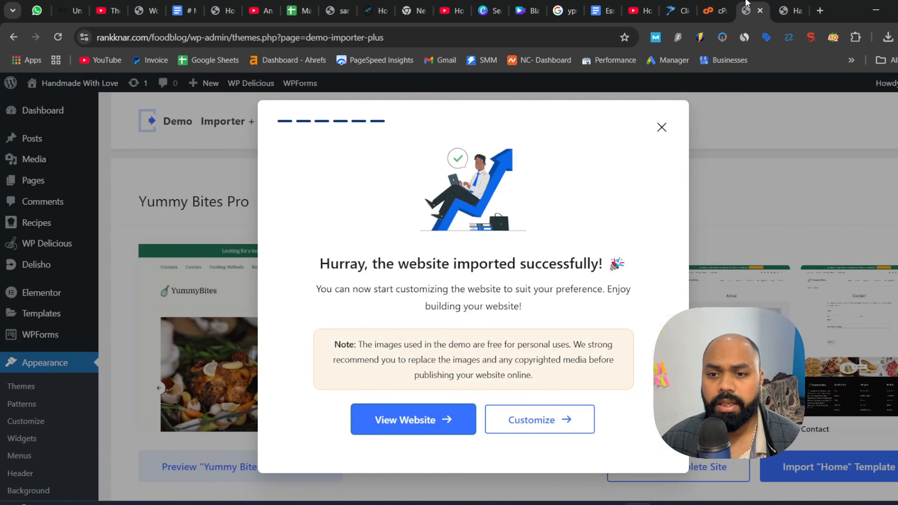
left_click(662, 128)
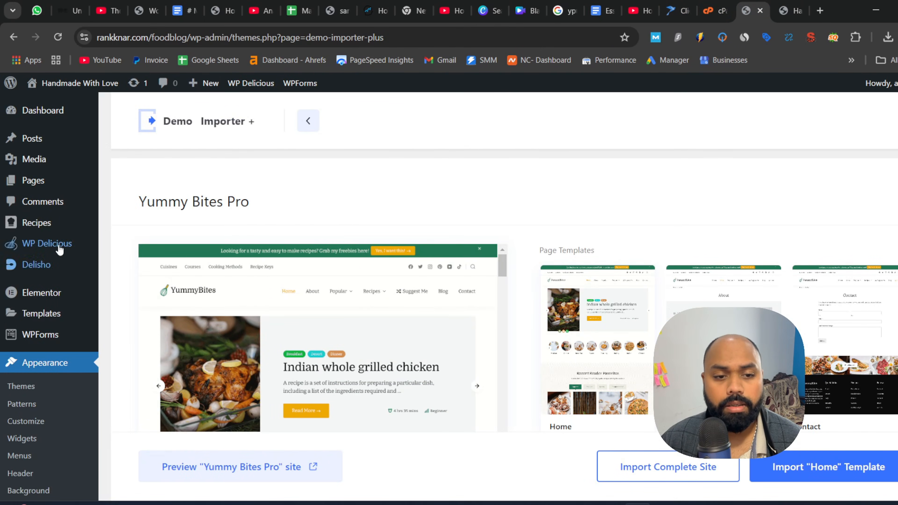
mouse_move(29, 250)
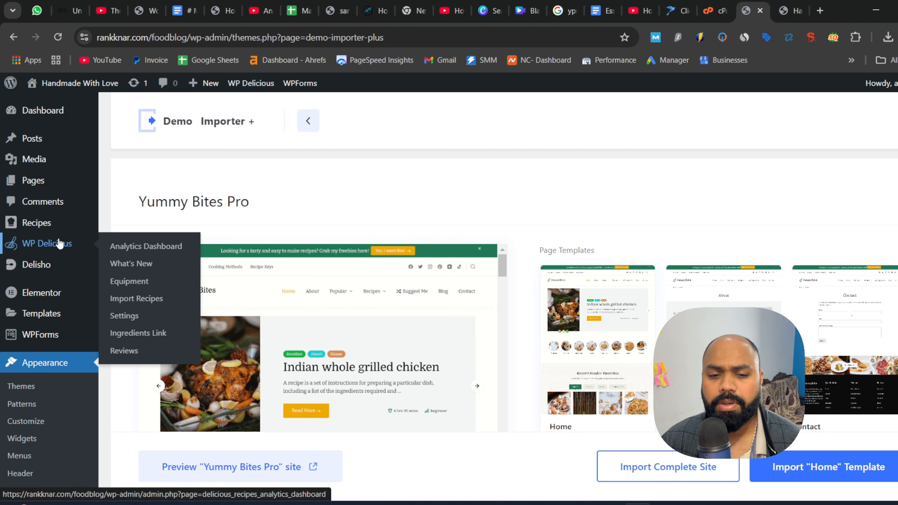
left_click(28, 231)
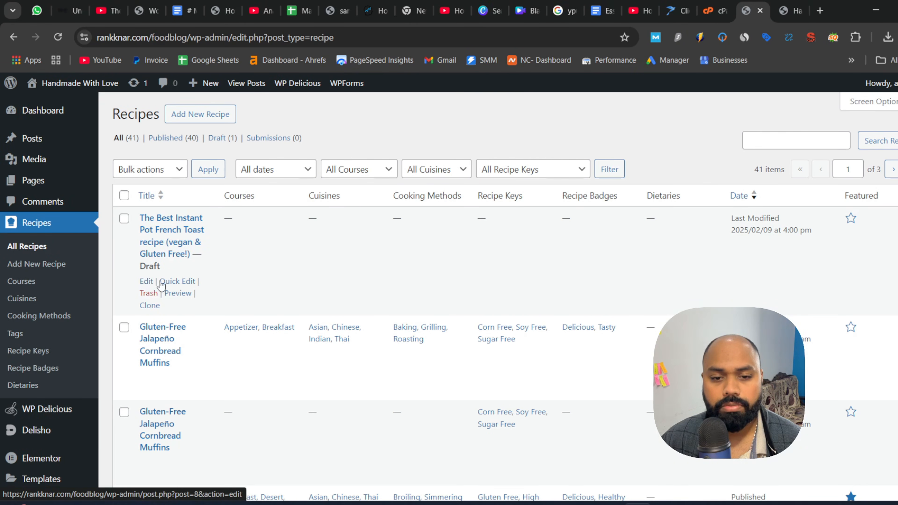
Preview the draft recipe "The Best Instant Pot French Toast recipe (vegan & Gluten Free!)" and close the homepage tab.
left_click(172, 298)
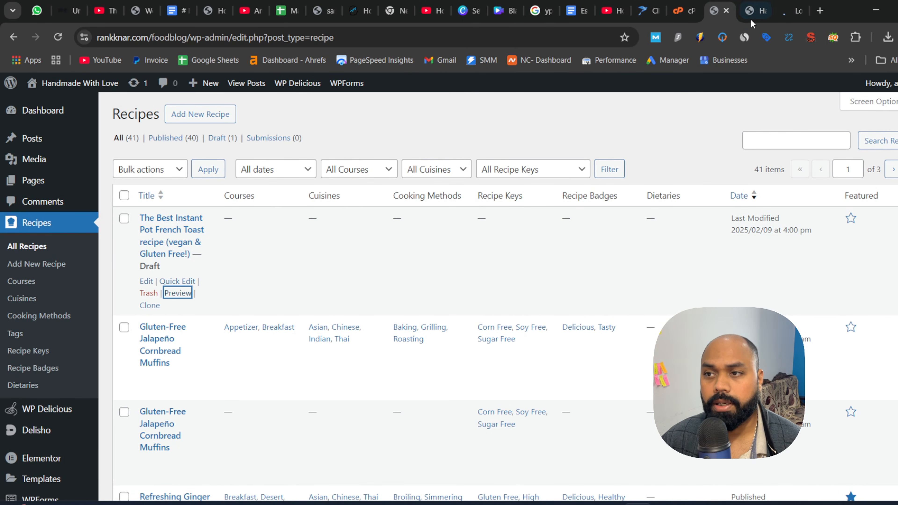
left_click(759, 9)
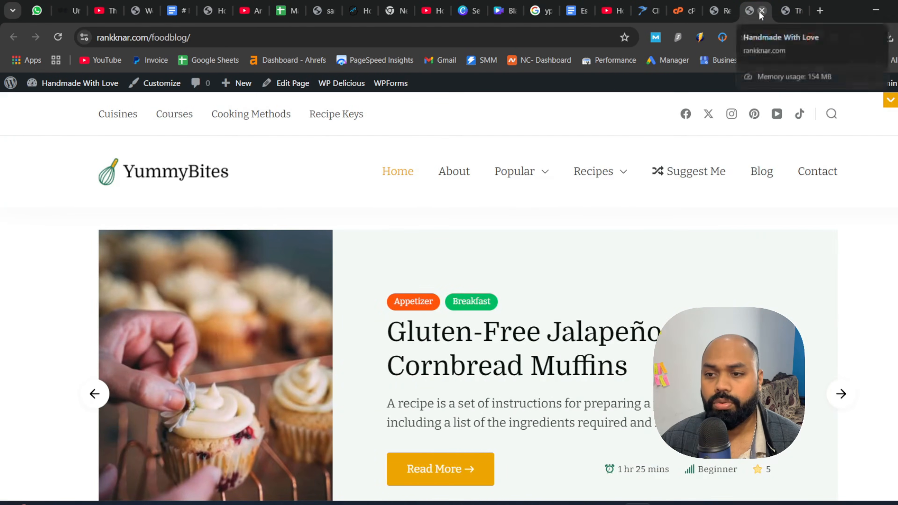
left_click(762, 11)
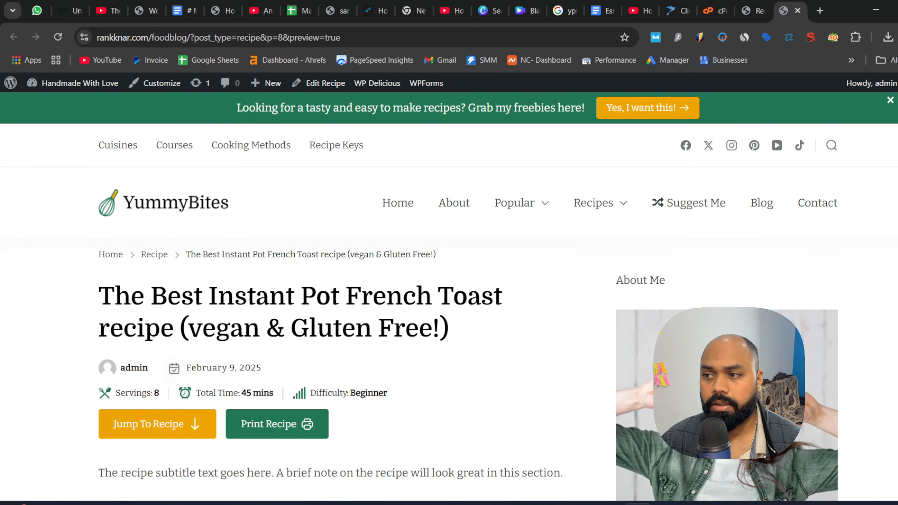
Look over the top of the recipe preview and jump to its recipe card, then return to the title.
scroll(449, 301, "down", 15)
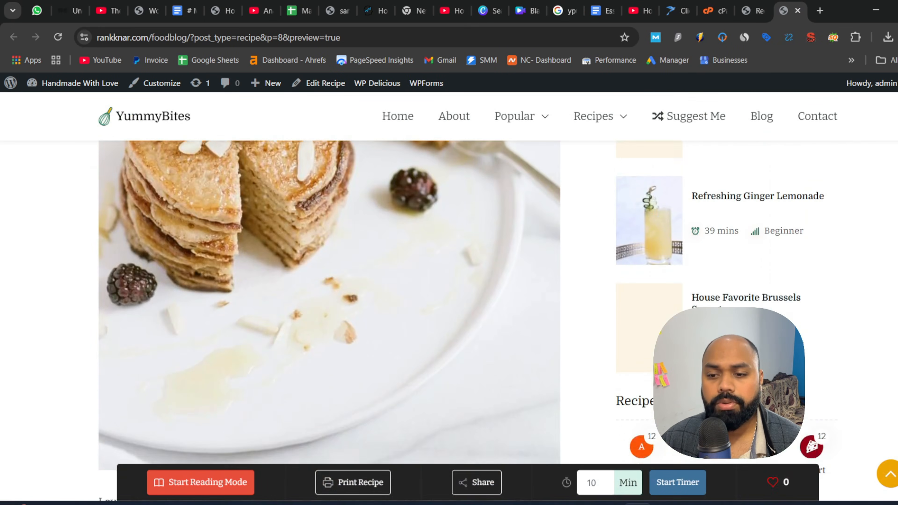
scroll(287, 171, "down", 3)
scroll(286, 171, "up", 15)
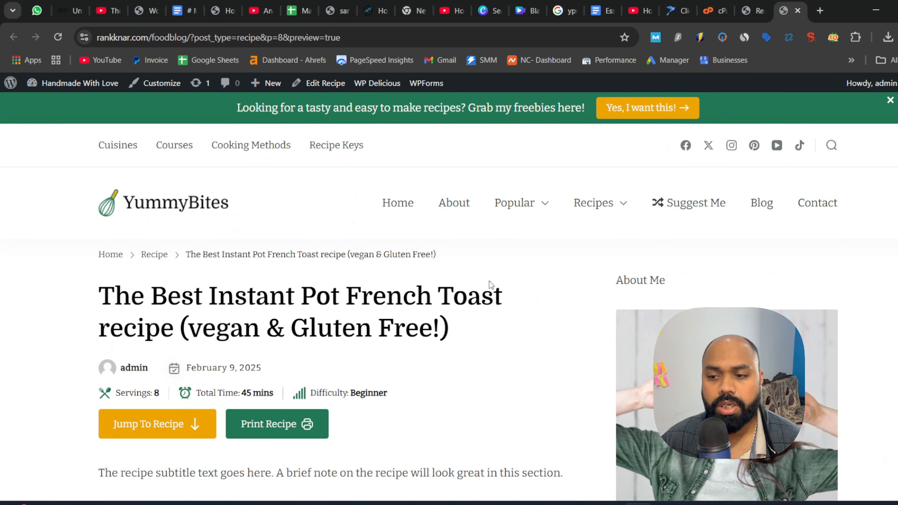
left_click_drag(145, 295, 413, 314)
left_click(413, 315)
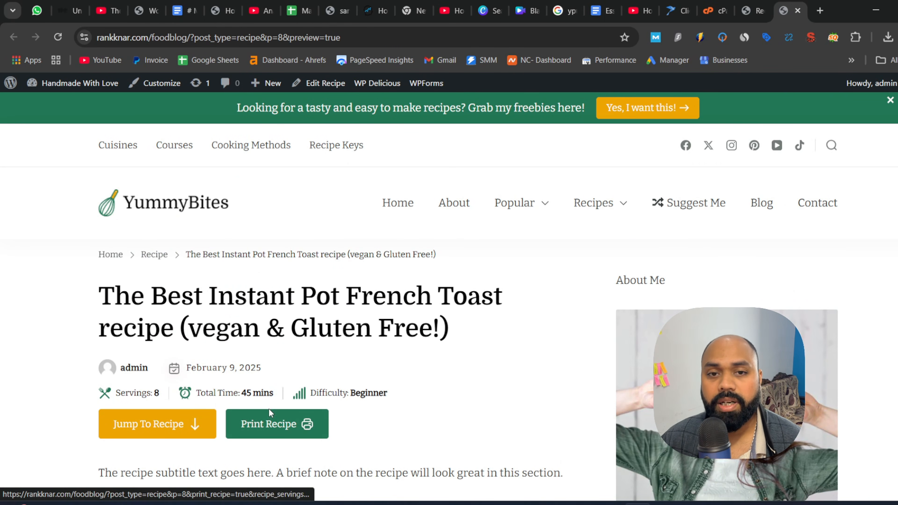
left_click(170, 425)
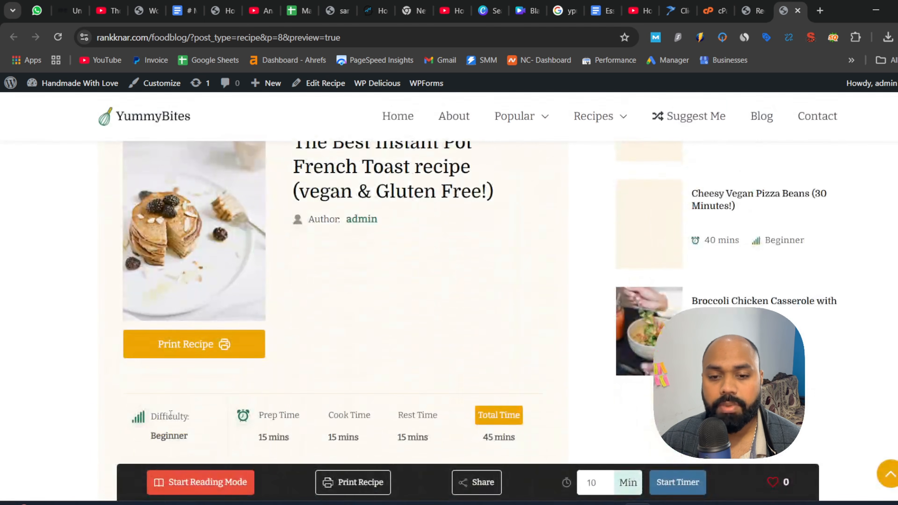
scroll(375, 252, "up", 10)
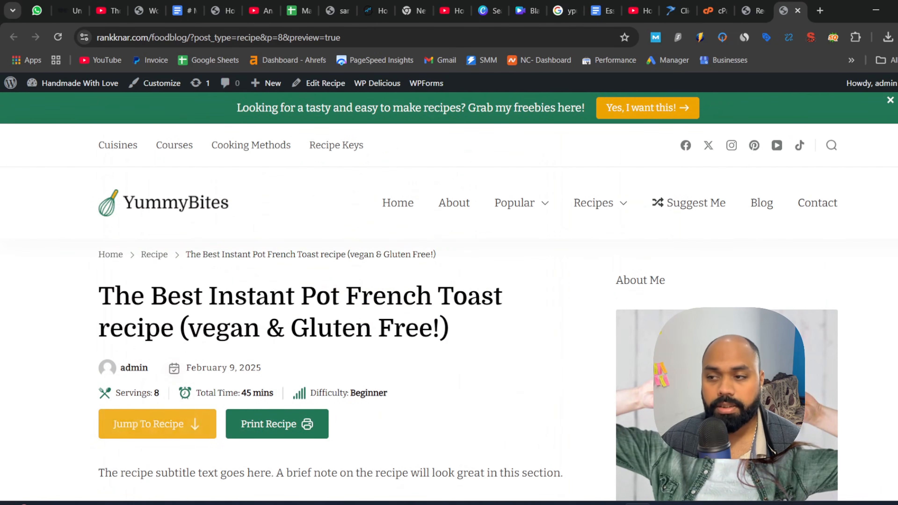
Read the recipe page from the featured image and article text to the card's difficulty, times, servings, cost and calories.
scroll(449, 318, "down", 12)
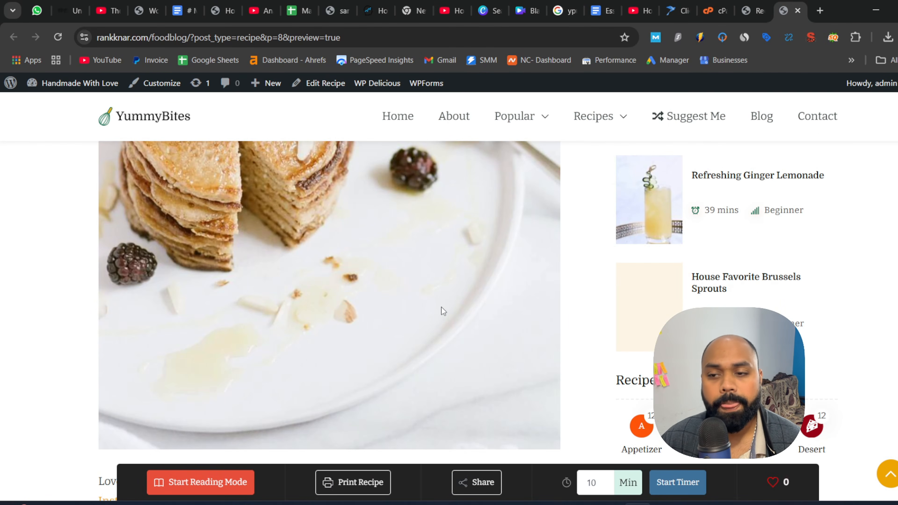
scroll(329, 318, "up", 4)
scroll(329, 318, "down", 10)
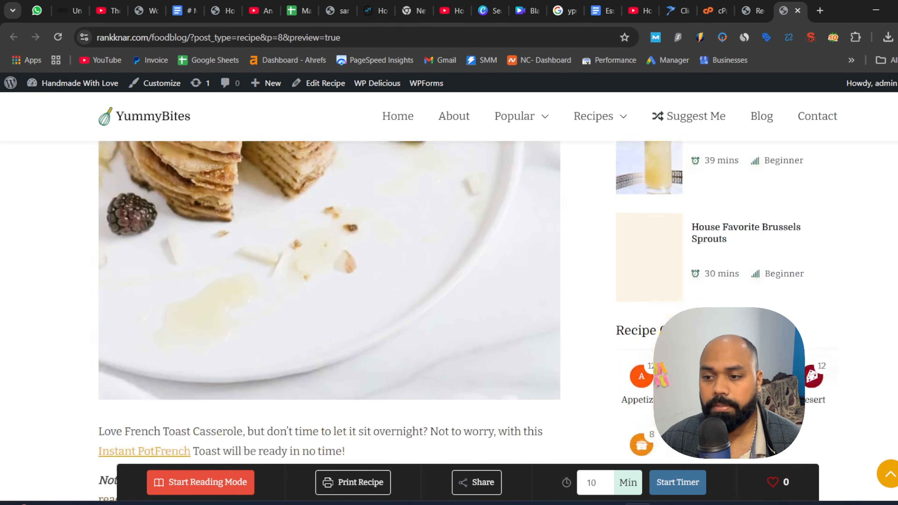
scroll(329, 318, "down", 6)
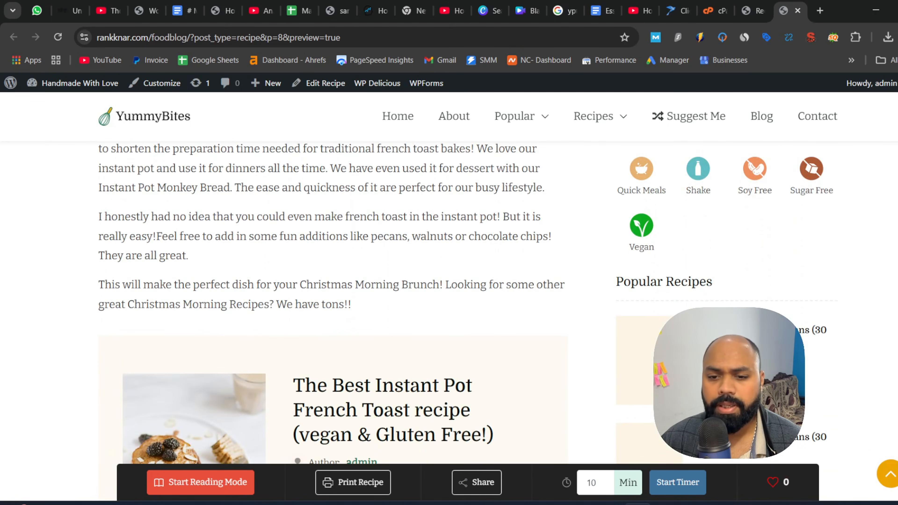
scroll(329, 318, "down", 8)
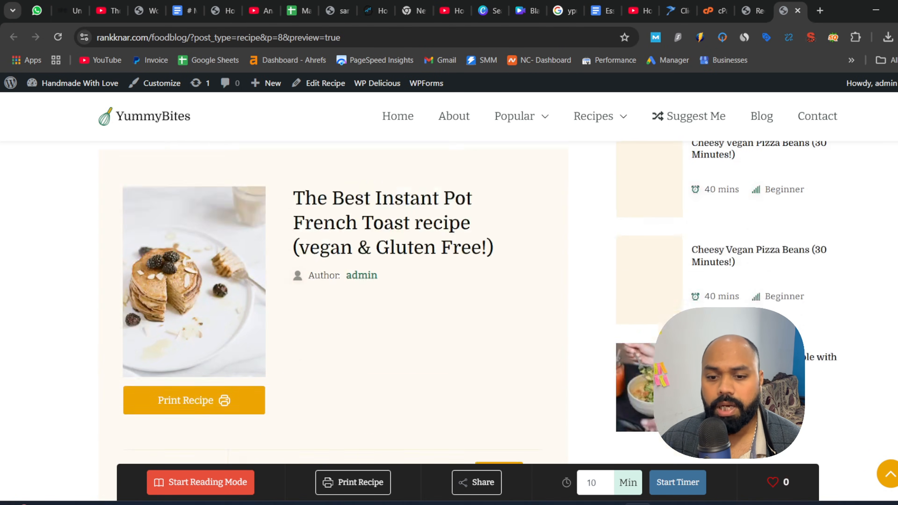
scroll(329, 318, "down", 3)
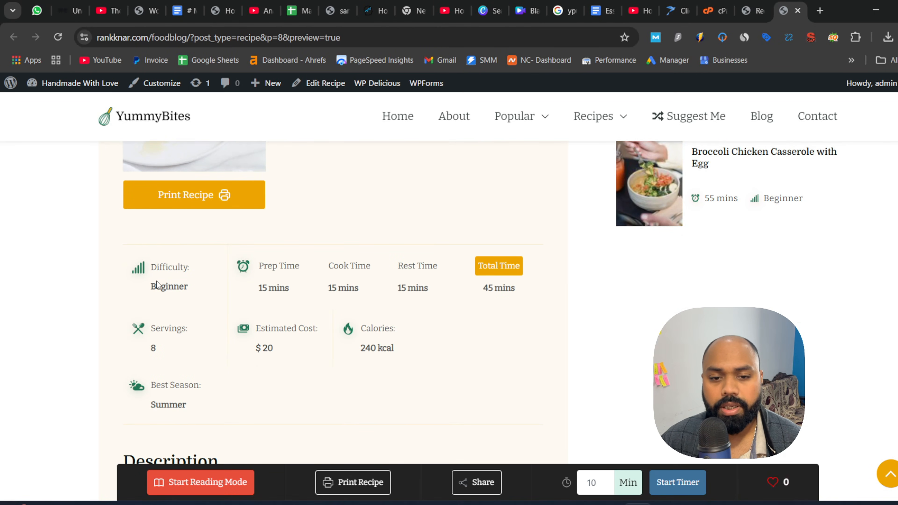
double_click(163, 288)
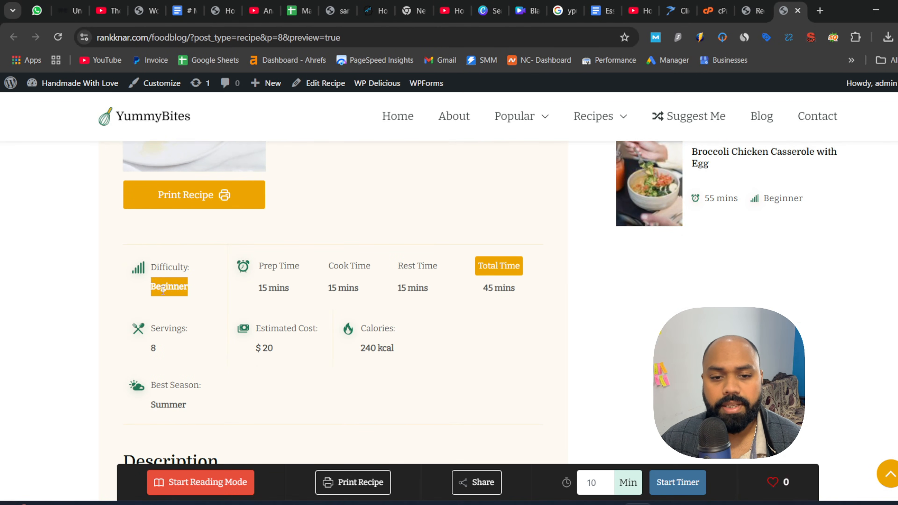
triple_click(280, 291)
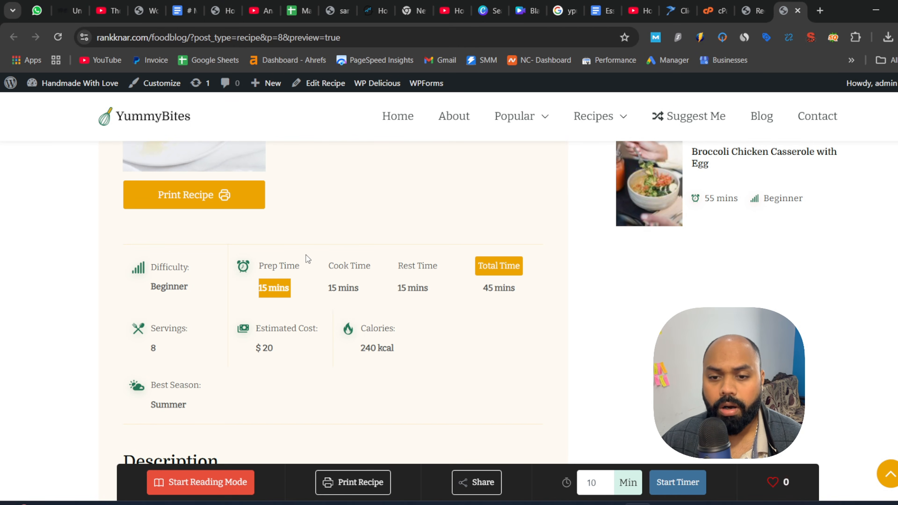
left_click(361, 308)
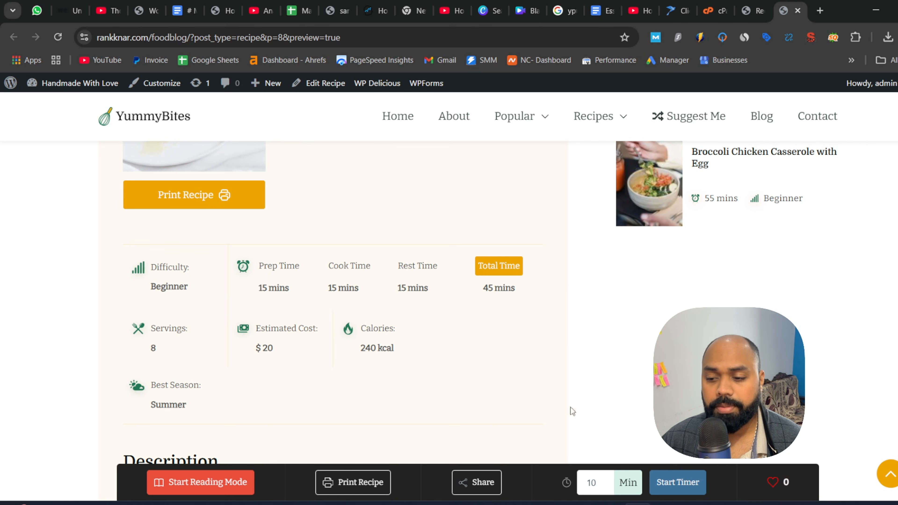
Try the recipe's 10-minute timer by starting it and stopping it again.
left_click(659, 485)
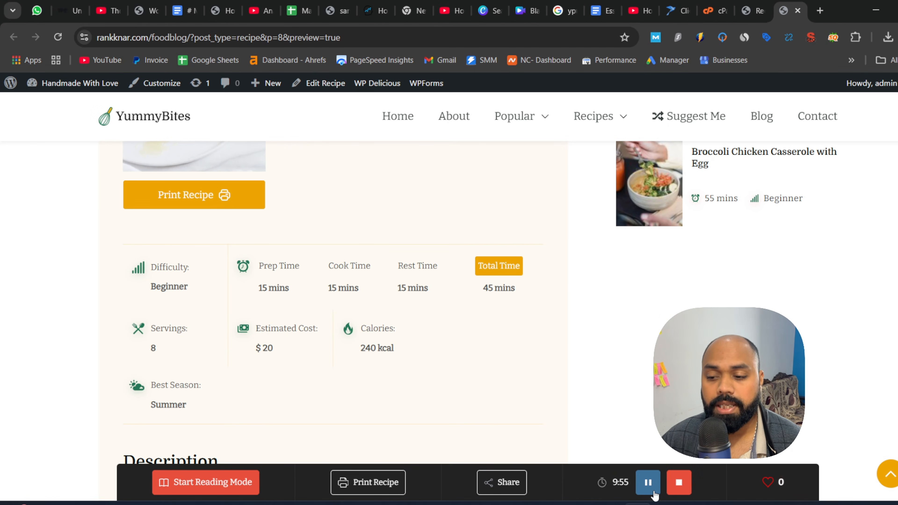
left_click(677, 485)
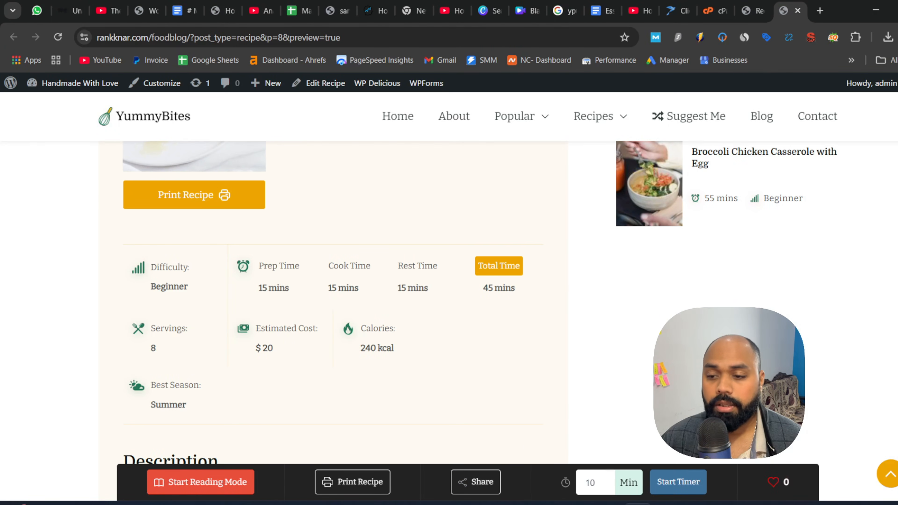
Try the ingredients checklist by ticking off the French bread, eggs, milk, vanilla and sugar, and clear all the ticks.
scroll(333, 303, "down", 8)
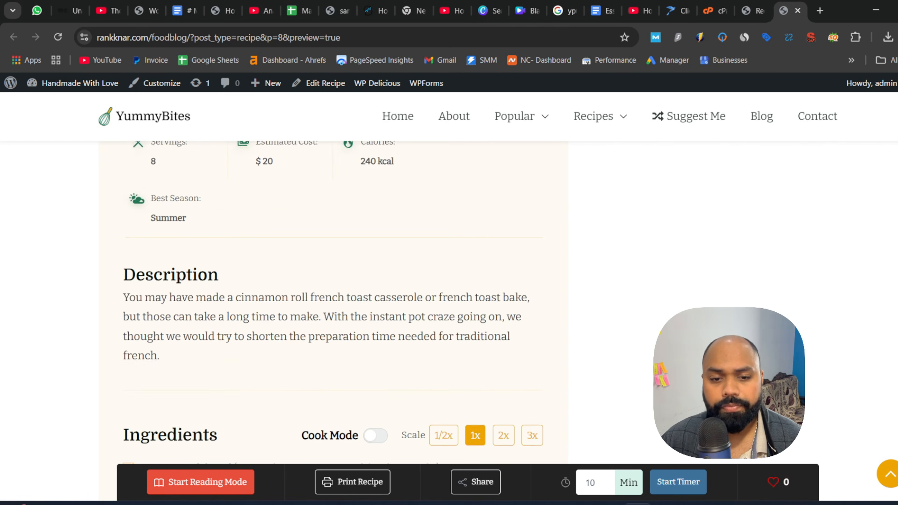
scroll(333, 303, "down", 2)
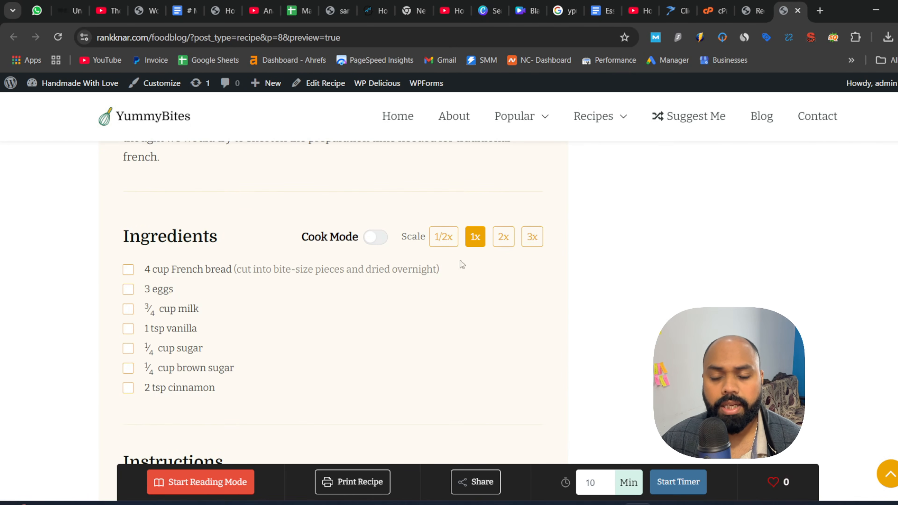
left_click(128, 270)
left_click(128, 290)
left_click(128, 290)
left_click(129, 271)
left_click(128, 269)
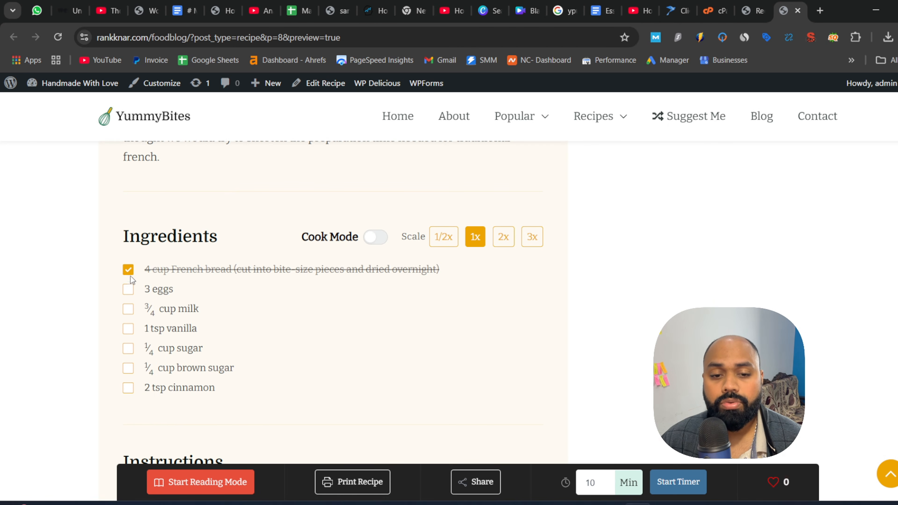
left_click(128, 289)
left_click(128, 309)
left_click(128, 329)
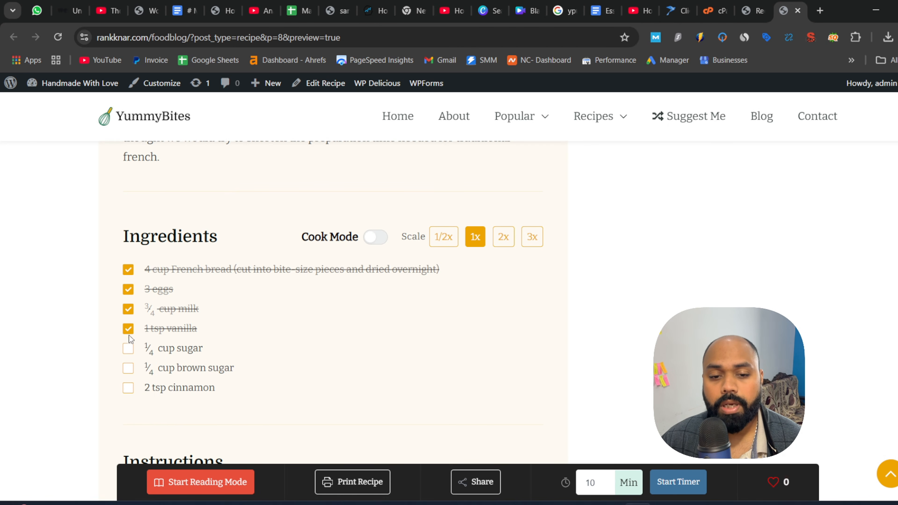
left_click(129, 351)
left_click(128, 309)
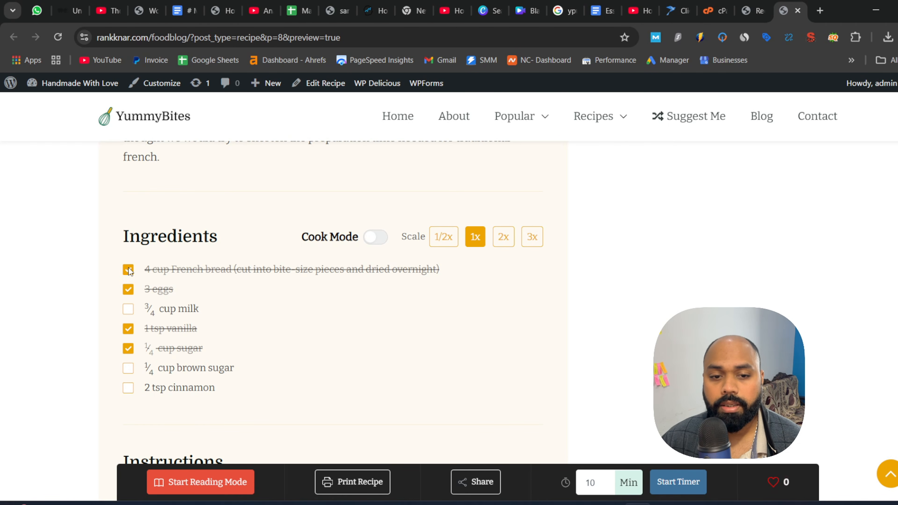
left_click(129, 270)
left_click(129, 288)
left_click(129, 328)
left_click(129, 349)
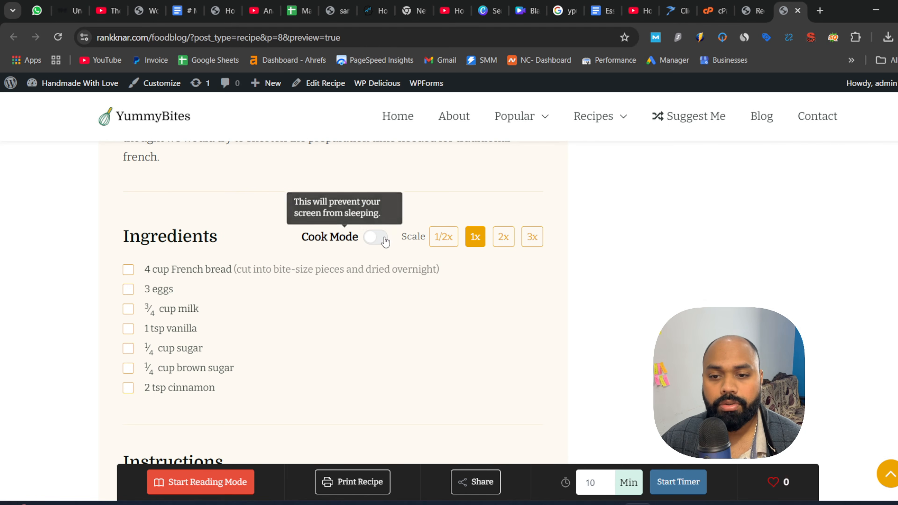
Enable Cook Mode for the recipe and read through the numbered cooking instructions.
left_click(378, 236)
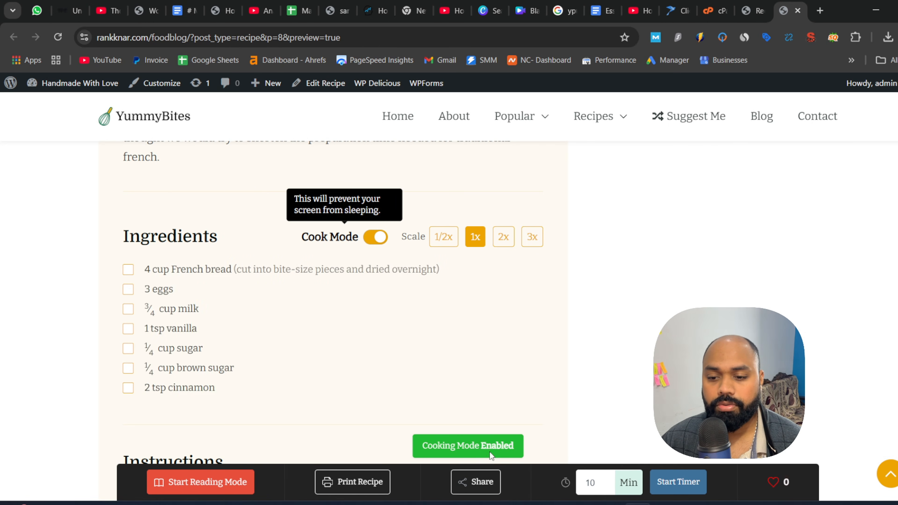
scroll(333, 302, "down", 7)
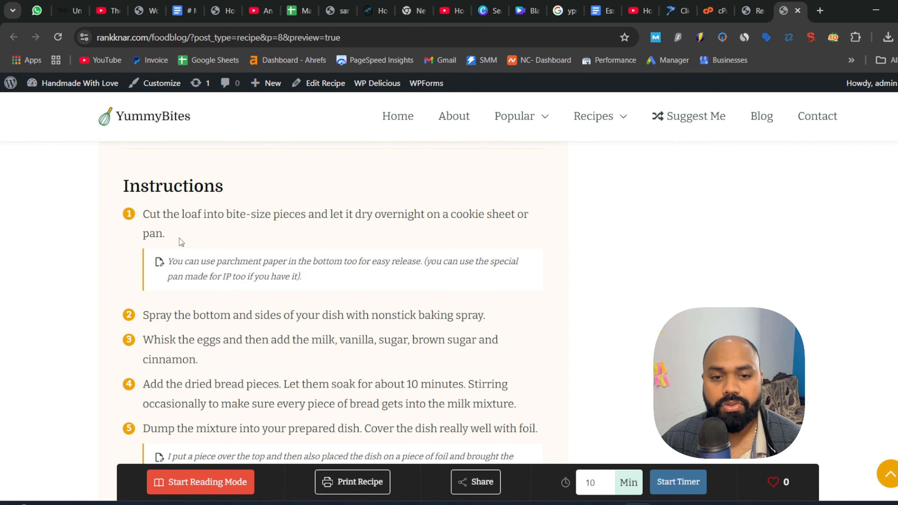
left_click_drag(182, 186, 323, 314)
left_click(442, 313)
scroll(444, 313, "down", 8)
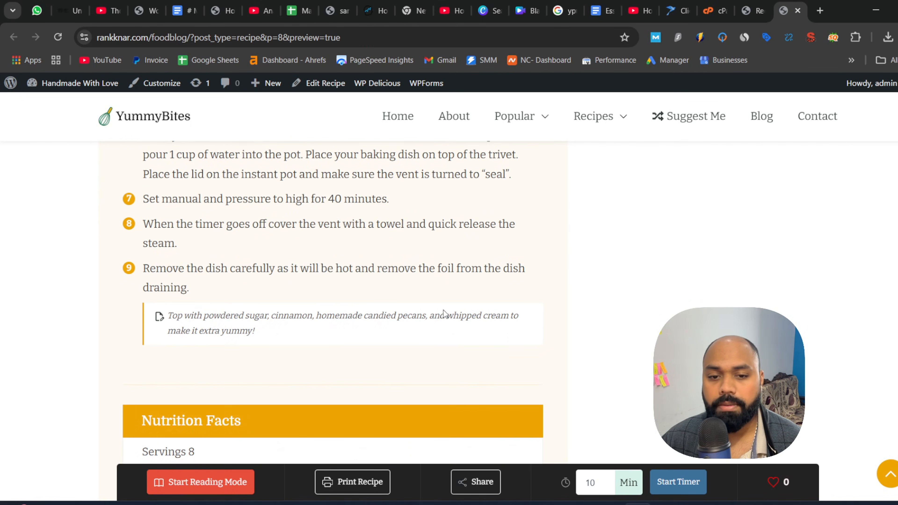
Examine the recipe's Nutrition Facts table, from calories per serving to fats, protein and vitamins.
scroll(445, 311, "down", 8)
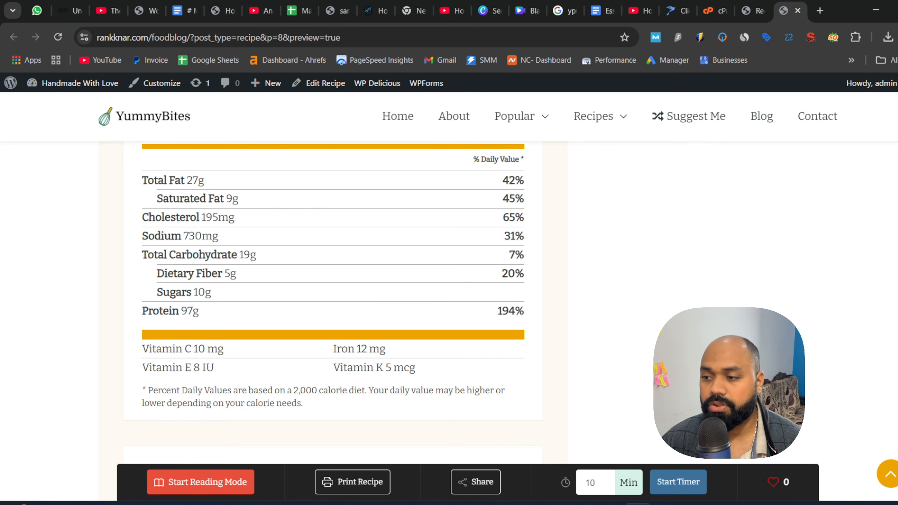
scroll(92, 256, "up", 3)
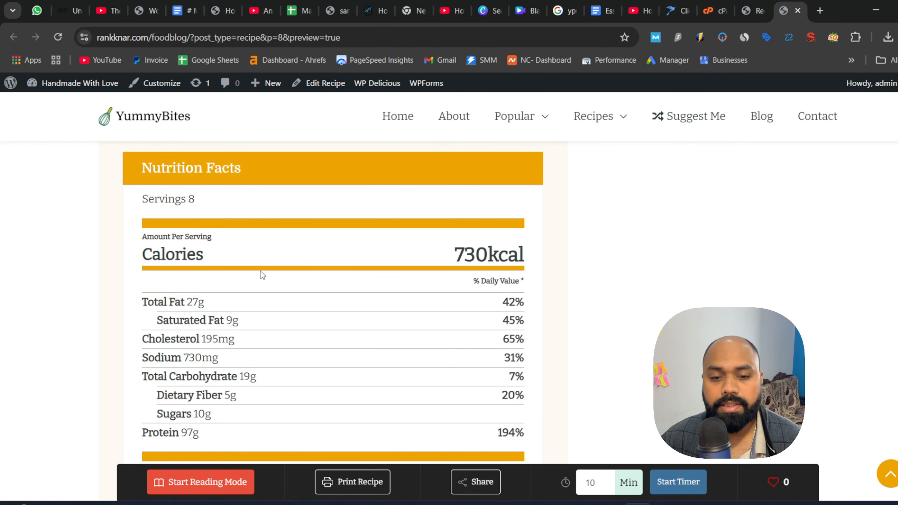
scroll(245, 274, "down", 5)
scroll(244, 274, "up", 5)
left_click_drag(167, 301, 516, 433)
left_click(517, 432)
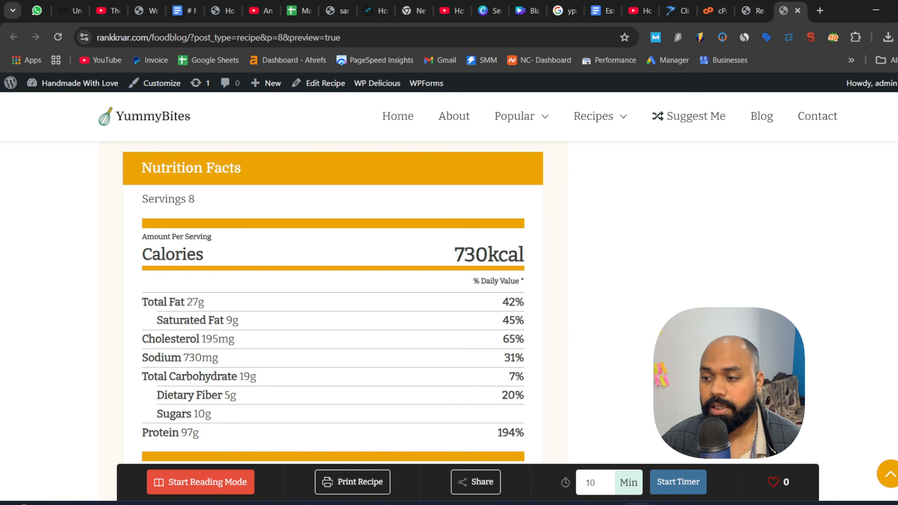
Examine the recipe notes, keywords, and the "Did you make this recipe?" block for Instagram and Pinterest.
scroll(333, 305, "down", 6)
scroll(333, 305, "down", 6)
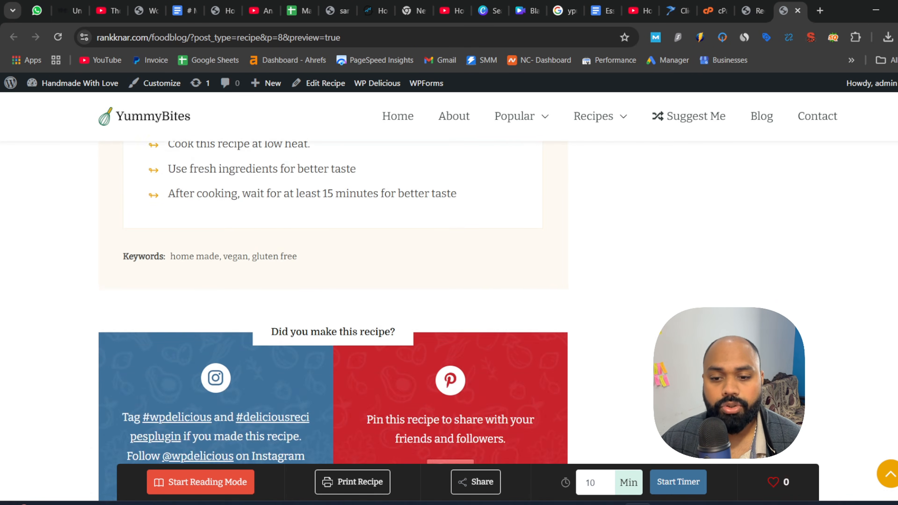
scroll(135, 211, "down", 10)
scroll(136, 211, "up", 5)
scroll(136, 212, "down", 2)
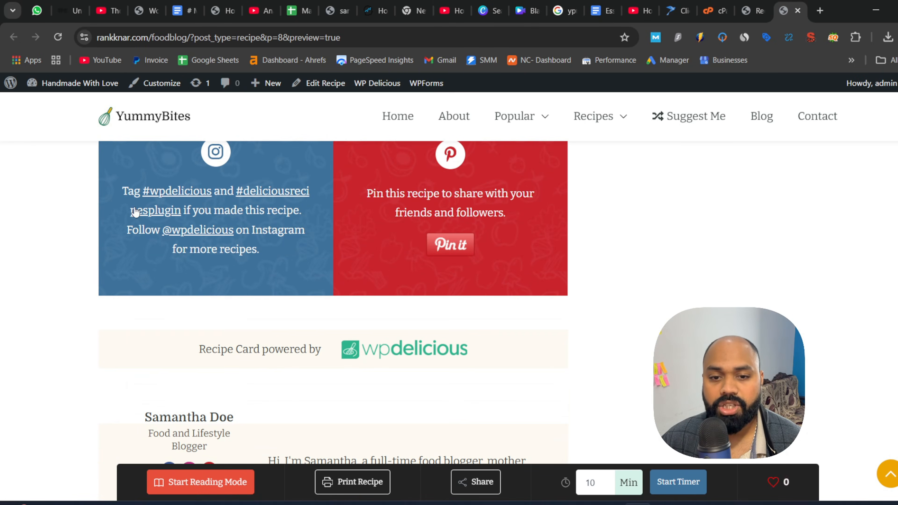
Add a Yummy reaction to the recipe and look at the previous-recipe link below the reactions.
scroll(714, 298, "down", 8)
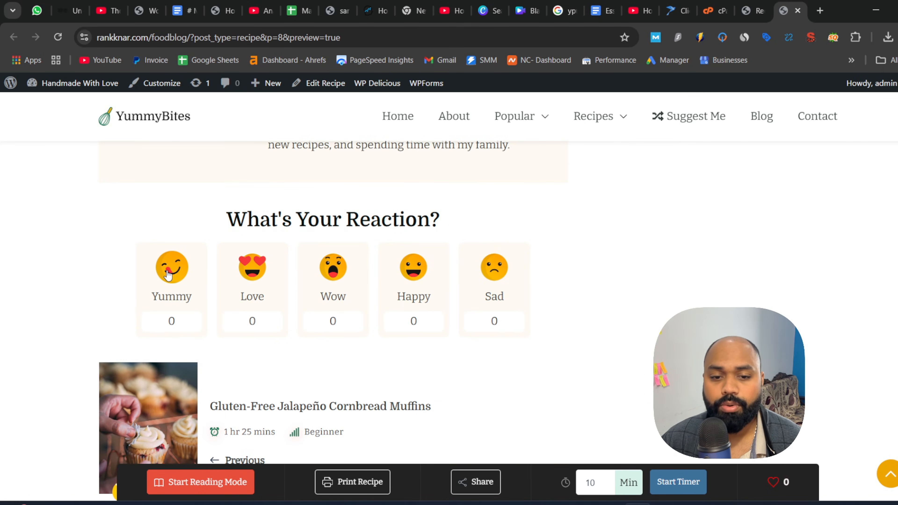
left_click(174, 320)
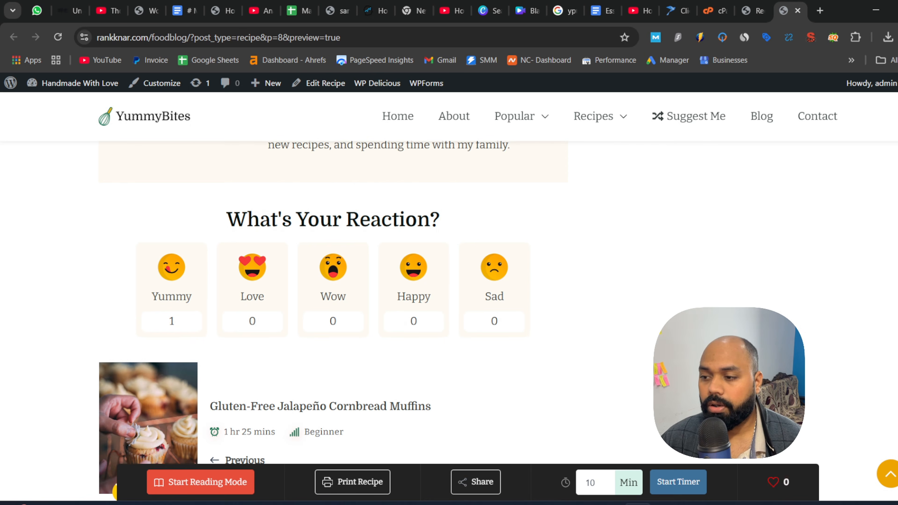
scroll(449, 283, "down", 7)
scroll(290, 277, "up", 6)
scroll(291, 277, "down", 2)
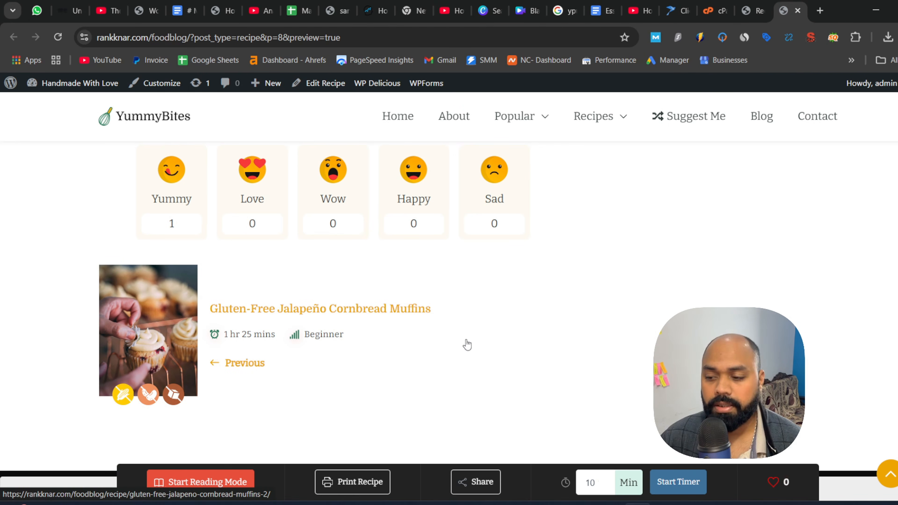
Close the recipe preview and look through the All Recipes list with its courses, cuisines, cooking methods and recipe keys.
left_click(889, 475)
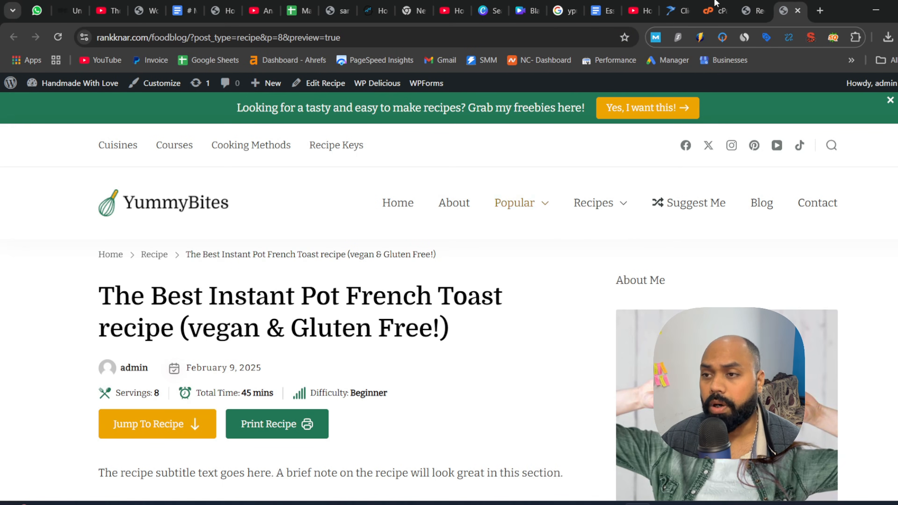
left_click(798, 11)
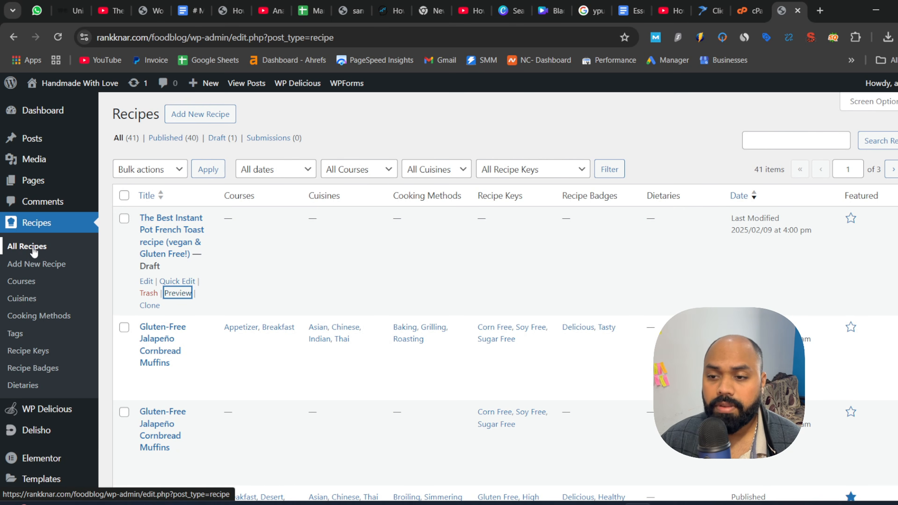
scroll(349, 215, "down", 15)
scroll(349, 214, "up", 15)
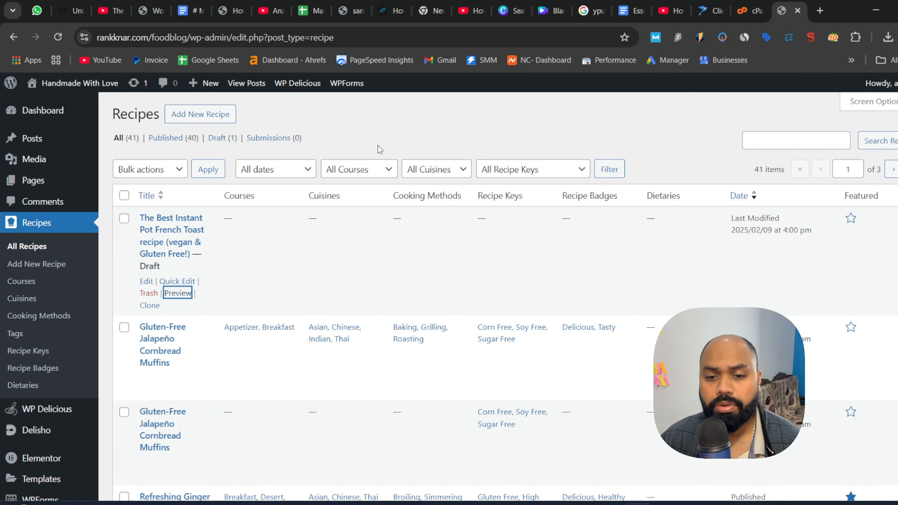
scroll(391, 364, "down", 10)
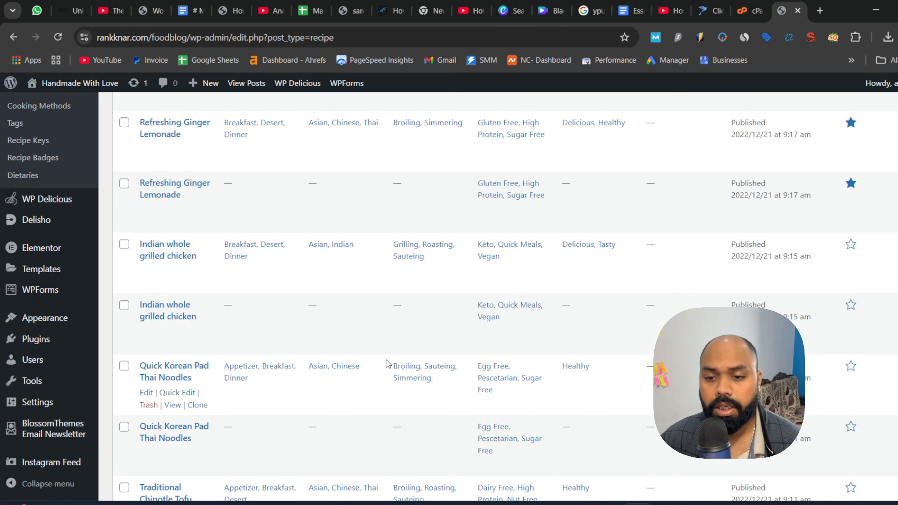
scroll(224, 258, "up", 1)
scroll(224, 258, "up", 9)
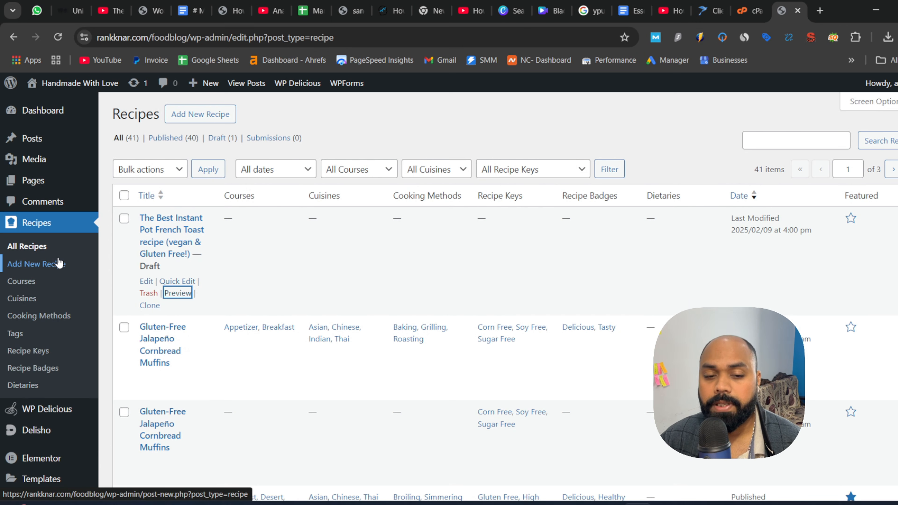
Open the Add New Recipe editor in a separate tab for a brief look, then close it.
middle_click(47, 265)
left_click(789, 11)
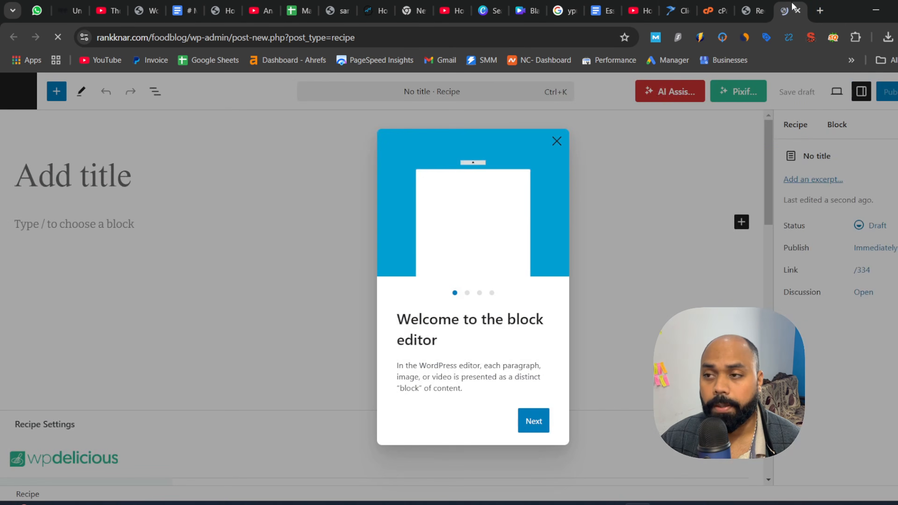
left_click(797, 11)
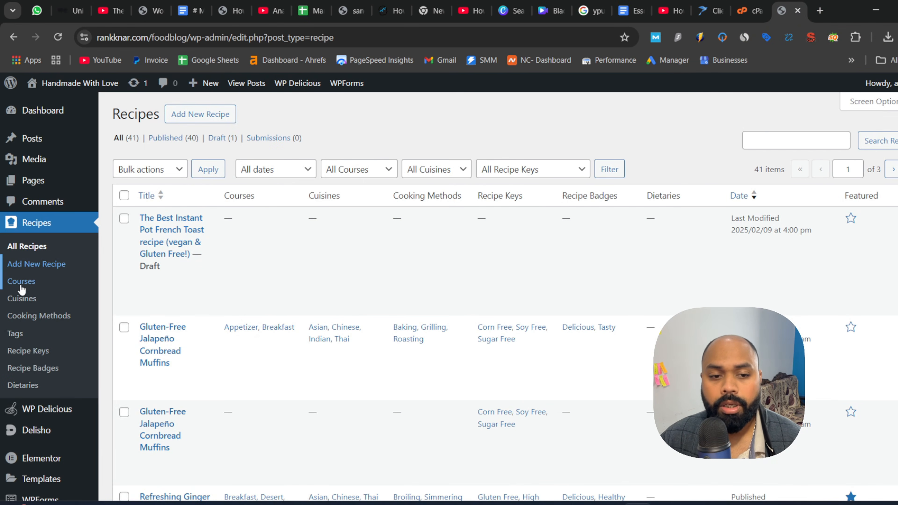
Open the recipe Courses page in a separate tab and review the existing courses and the new-course form.
middle_click(21, 283)
left_click(787, 12)
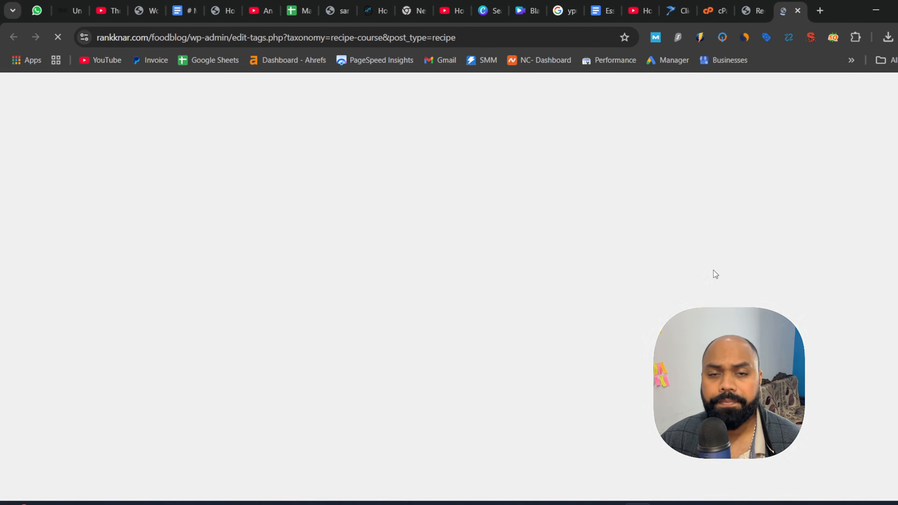
scroll(698, 282, "down", 3)
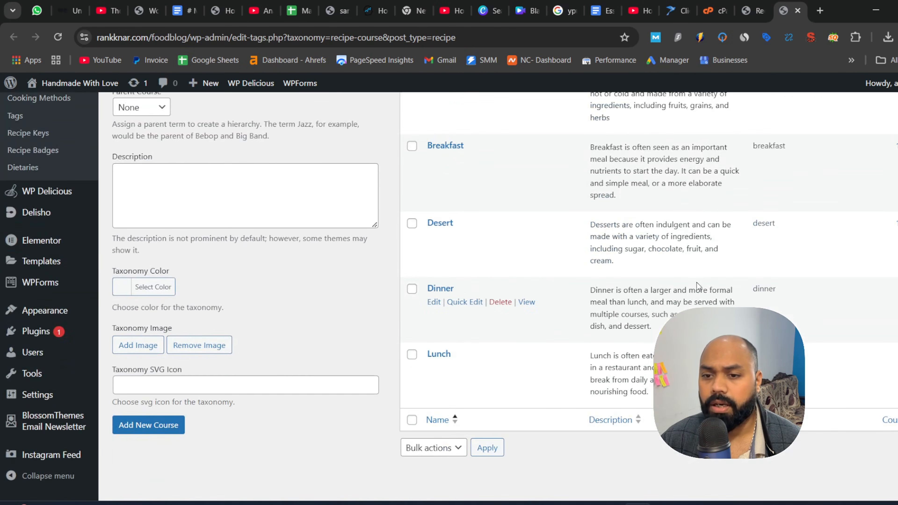
scroll(512, 412, "up", 4)
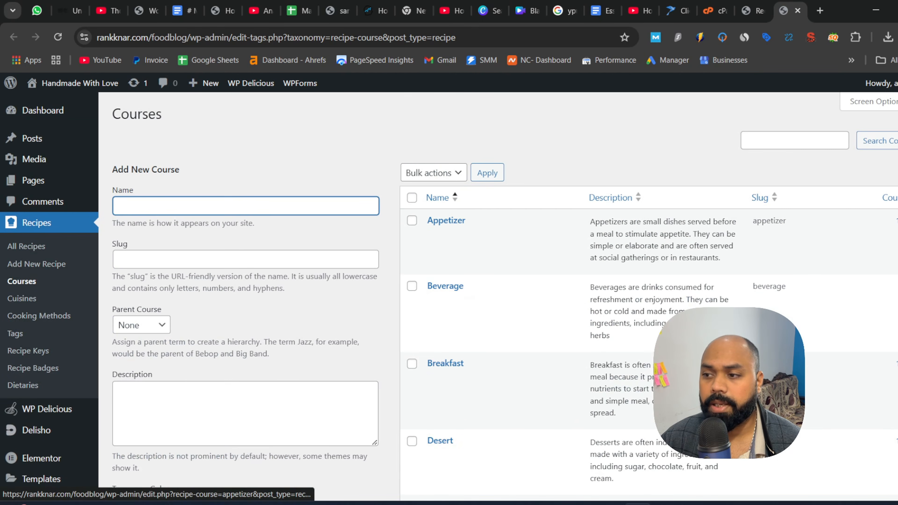
scroll(516, 370, "down", 5)
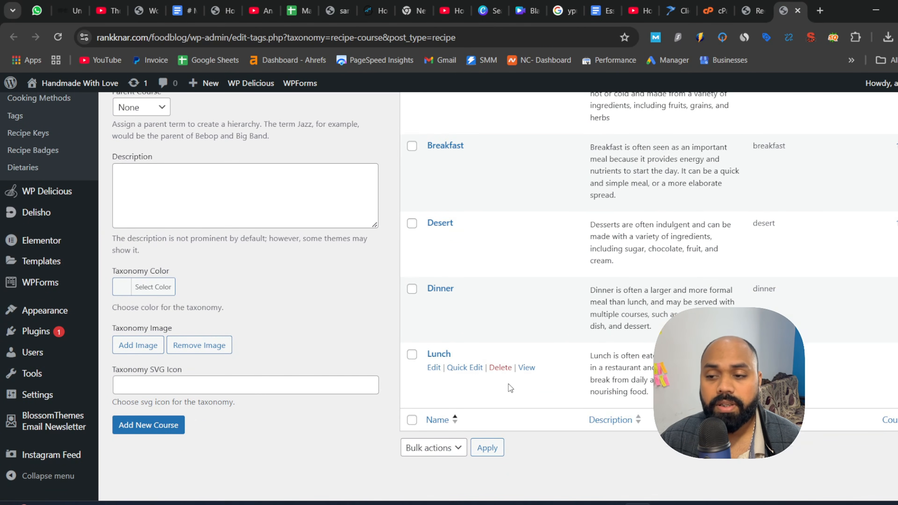
scroll(508, 384, "up", 5)
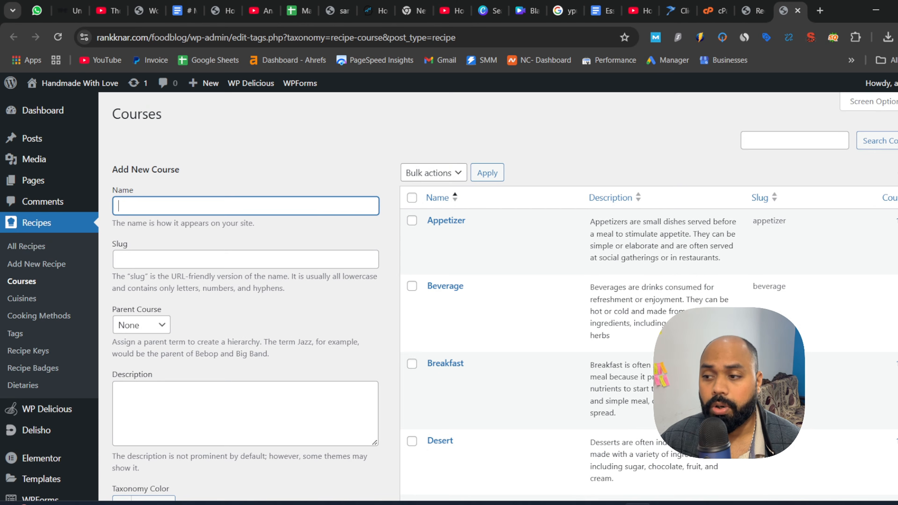
Name the new course After Lunch and check the available parent courses, keeping Parent Course at None.
scroll(513, 354, "down", 5)
scroll(729, 200, "up", 5)
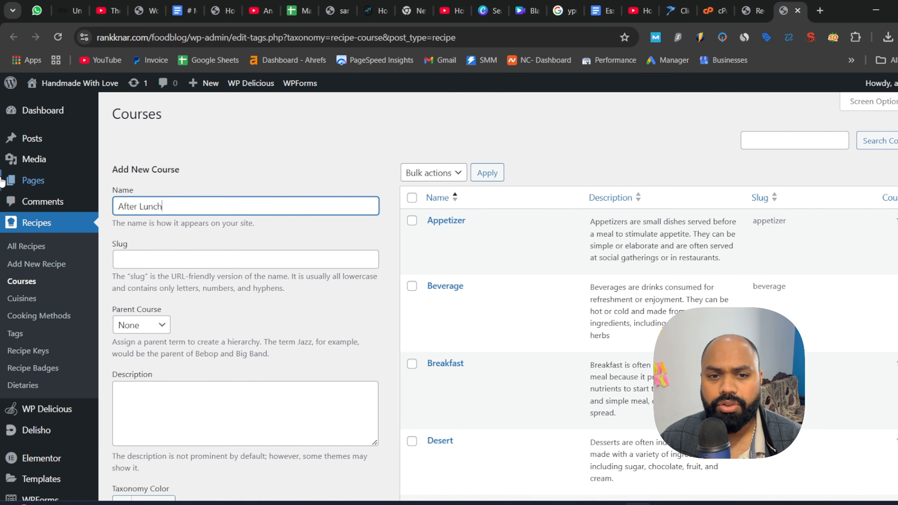
scroll(449, 297, "down", 1)
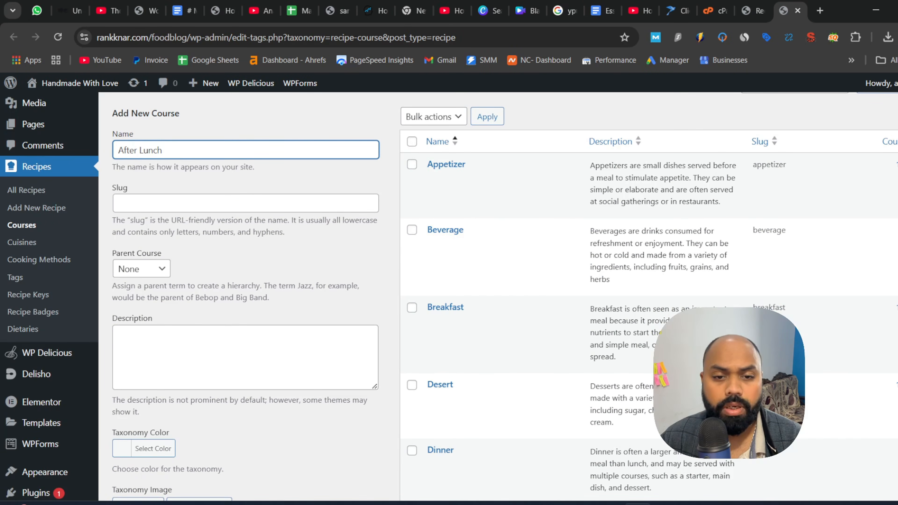
left_click(260, 206)
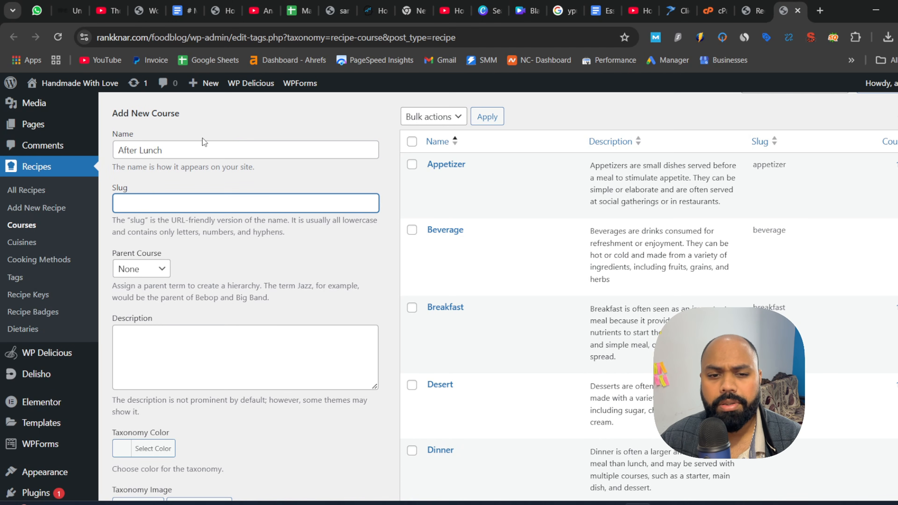
left_click(160, 277)
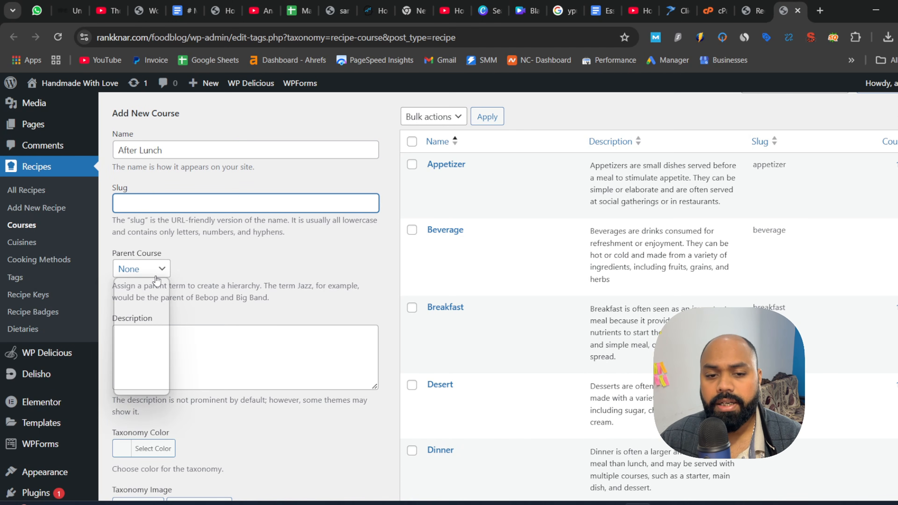
left_click(177, 265)
left_click(156, 271)
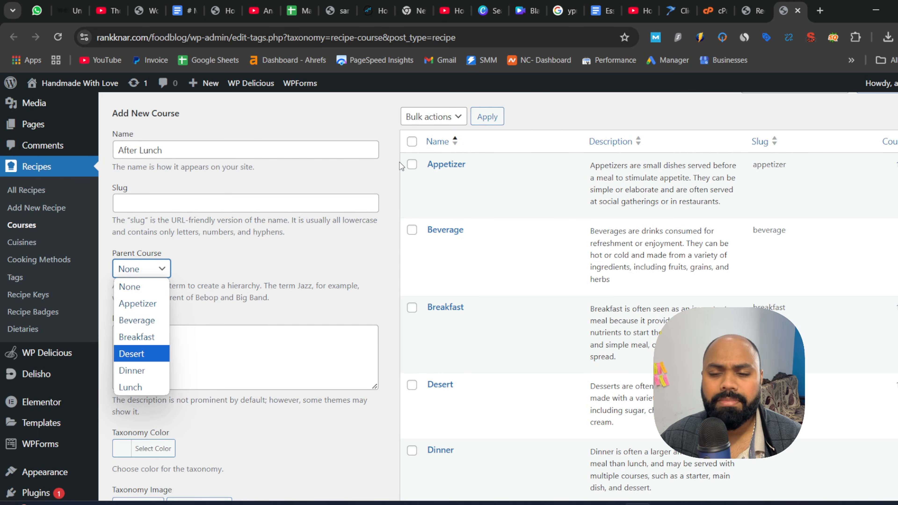
triple_click(216, 158)
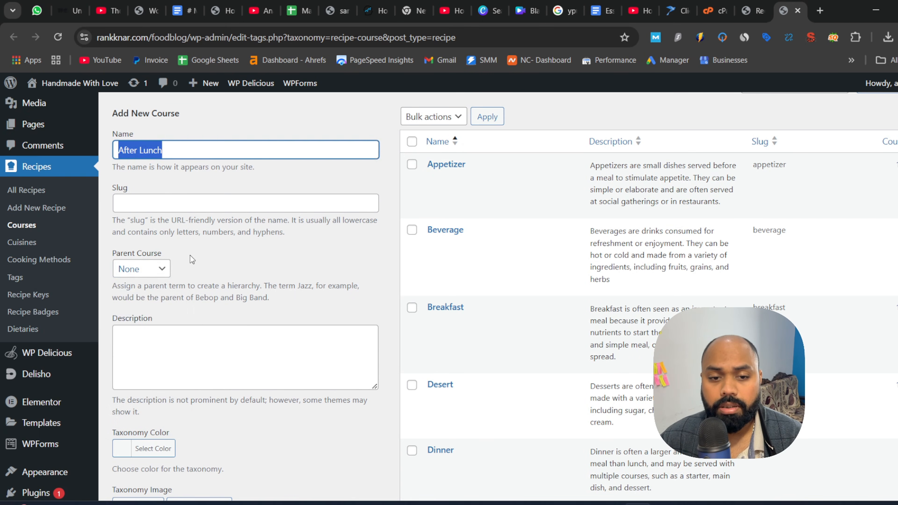
left_click(149, 270)
left_click(238, 265)
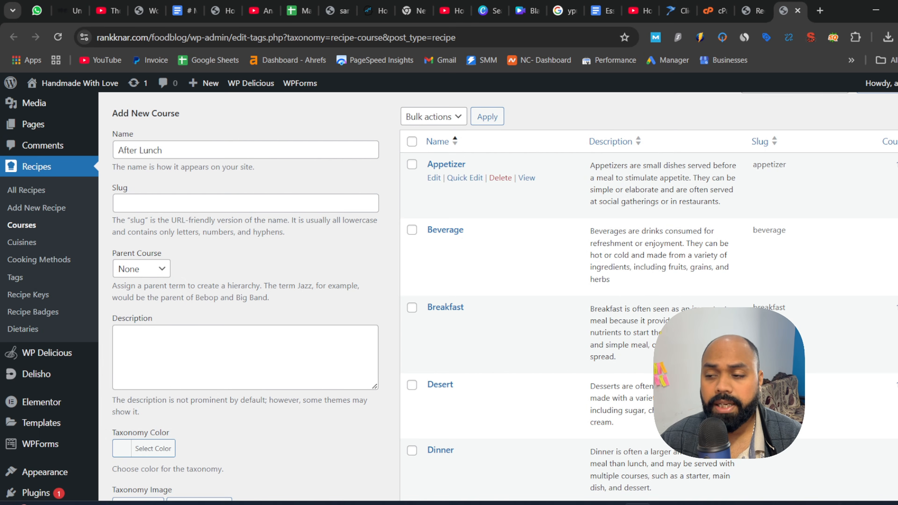
Leave the new course's description empty and set its taxonomy color to purple #8e38f7.
scroll(495, 296, "down", 2)
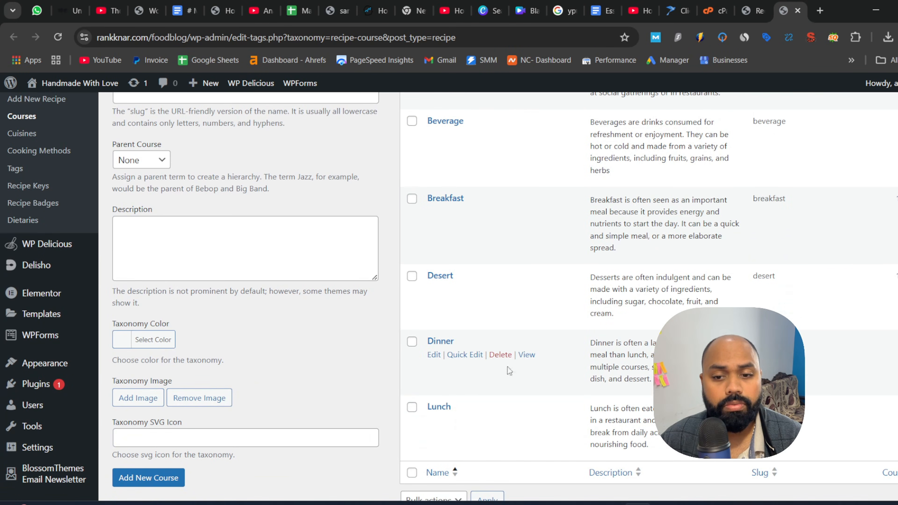
left_click(221, 242)
scroll(221, 242, "up", 5)
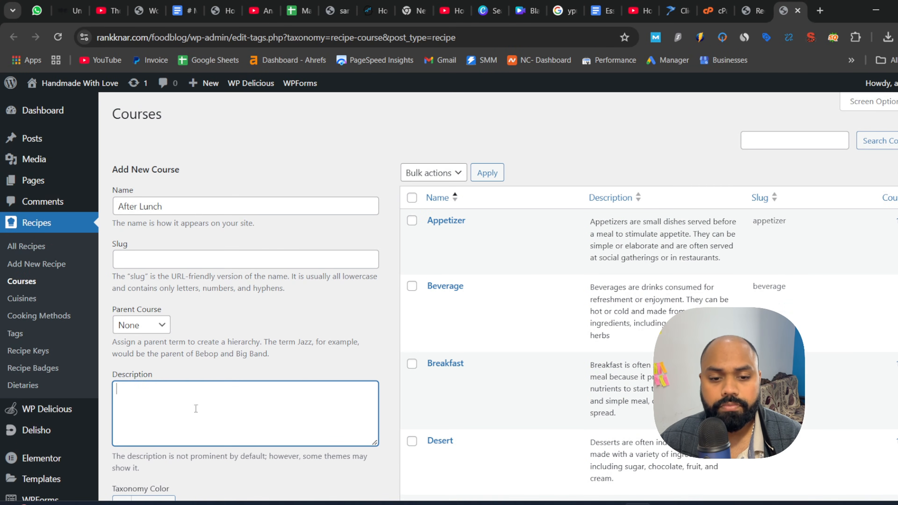
scroll(449, 297, "down", 6)
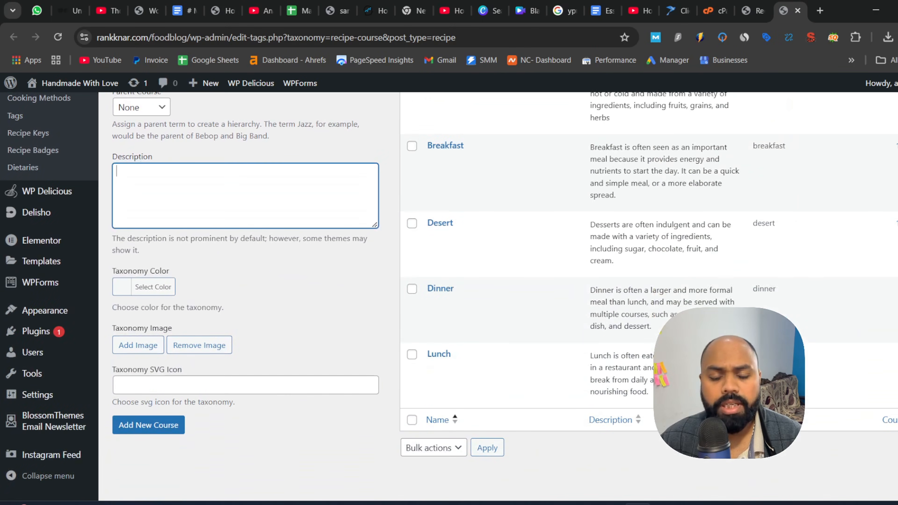
left_click(133, 288)
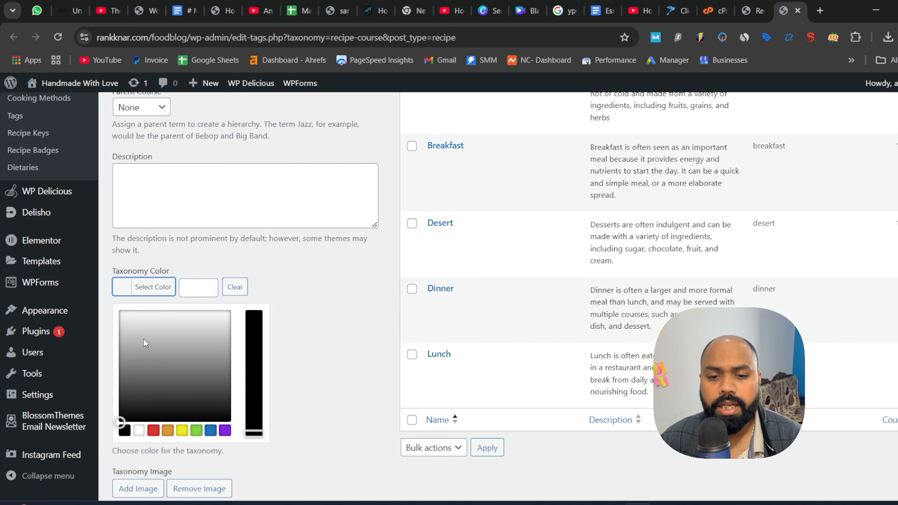
left_click(152, 431)
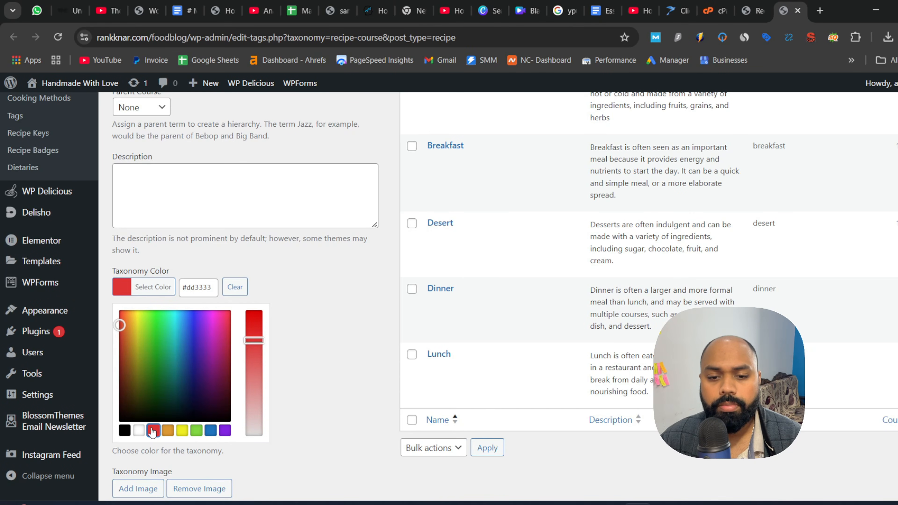
left_click_drag(200, 319, 205, 317)
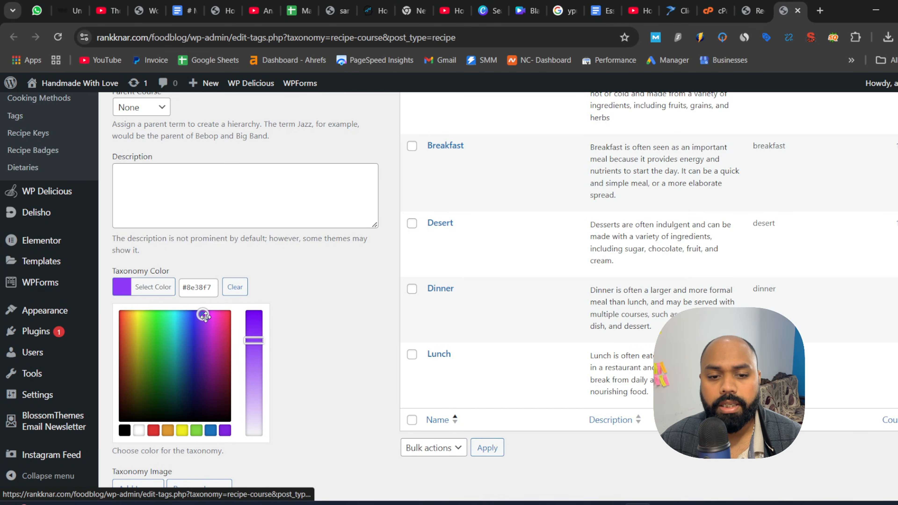
left_click(369, 303)
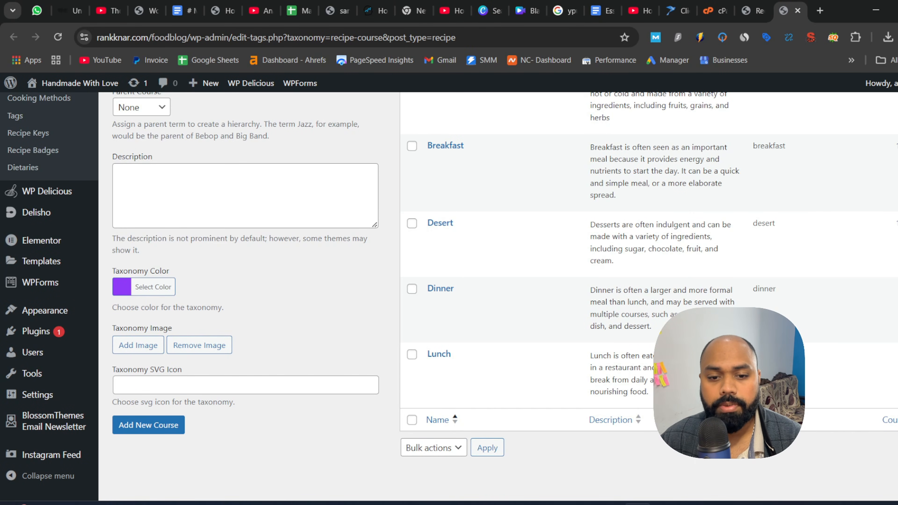
Browse the SVG icons for the new course and choose the green soup icon.
left_click(193, 381)
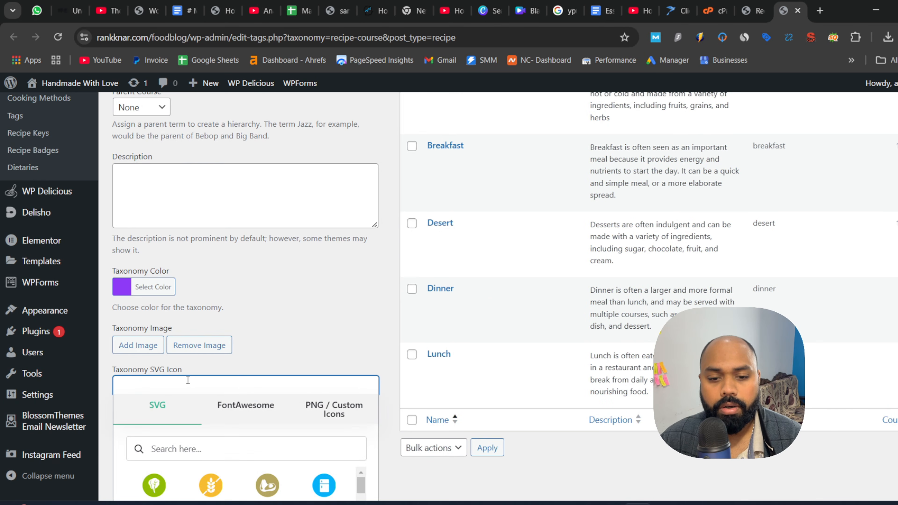
scroll(806, 230, "down", 5)
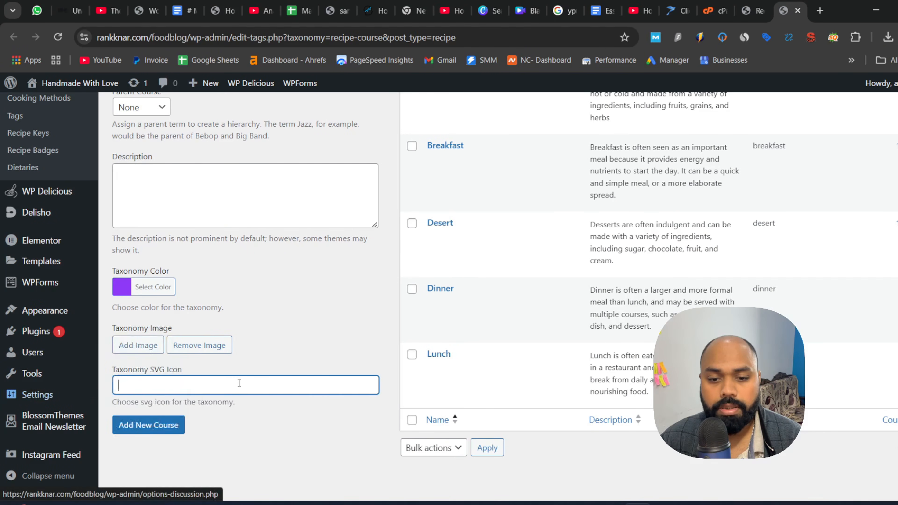
left_click(199, 384)
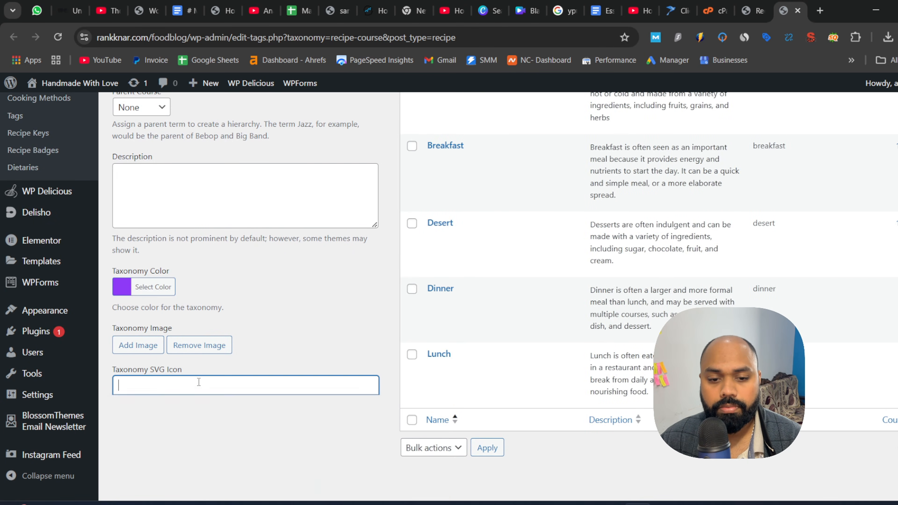
scroll(277, 417, "down", 4)
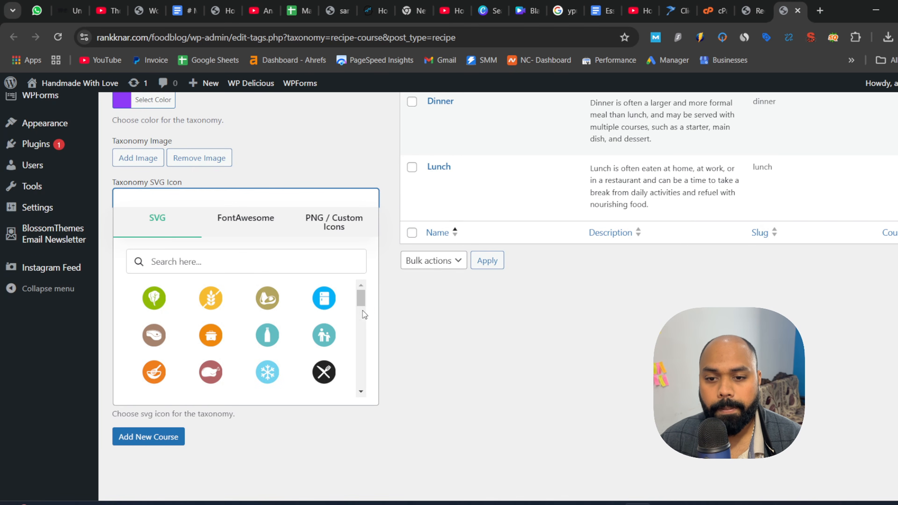
left_click_drag(363, 296, 363, 376)
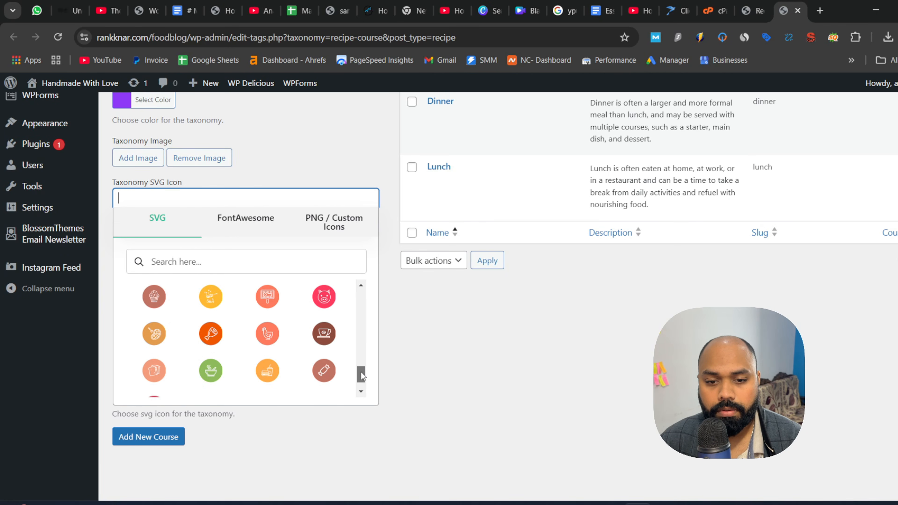
left_click(211, 371)
left_click(497, 369)
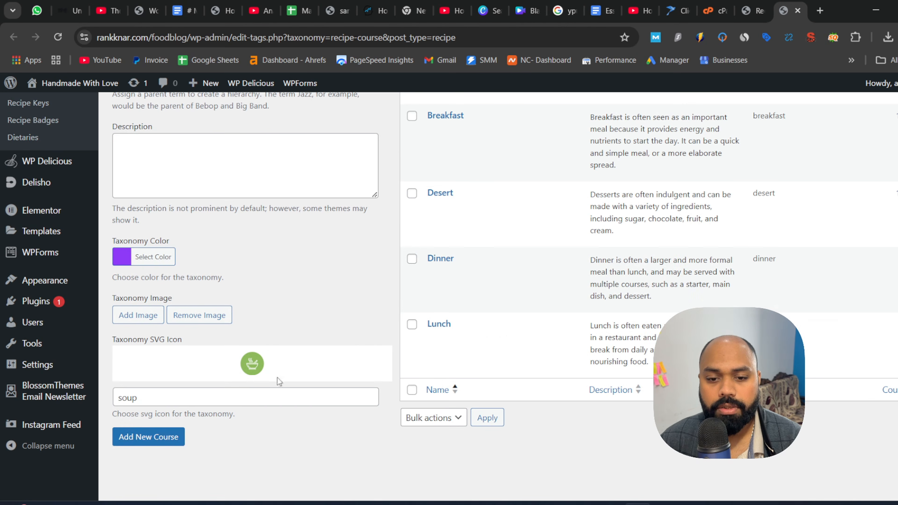
Add the After Lunch course and open its edit page in a separate tab.
left_click(148, 437)
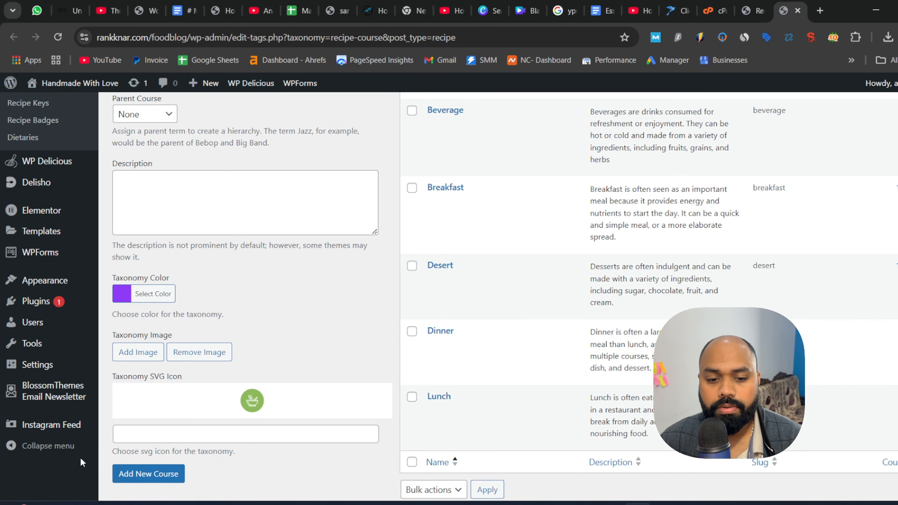
scroll(606, 382, "up", 5)
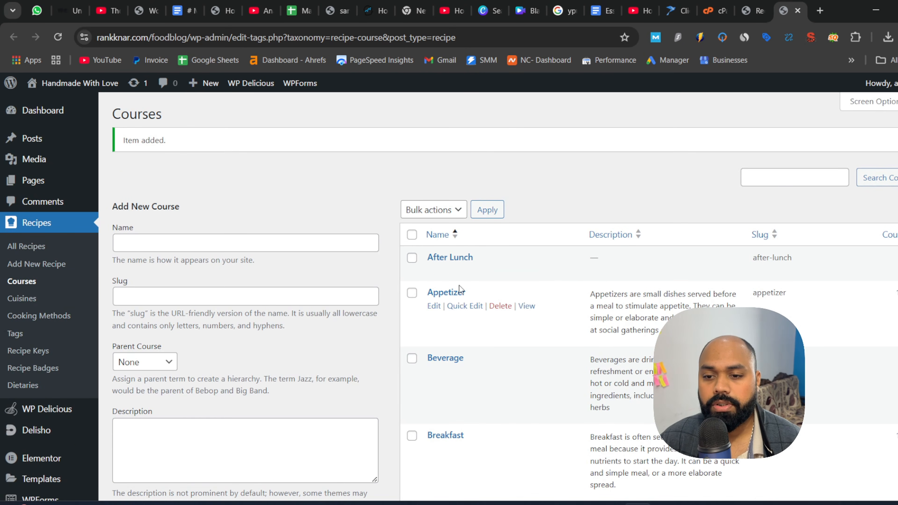
middle_click(434, 273)
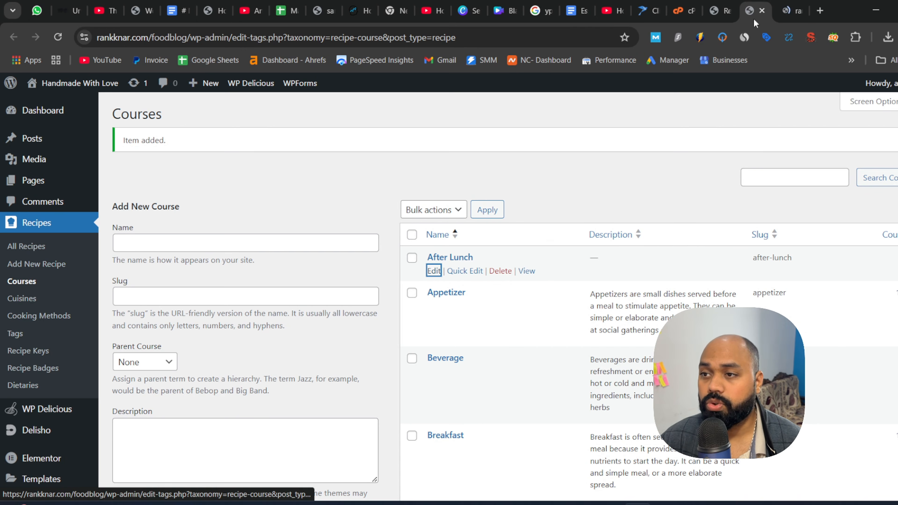
Review the After Lunch course's name, slug, taxonomy color and SVG icon on its edit page, and close that page.
key("ctrl+Tab")
scroll(336, 268, "down", 5)
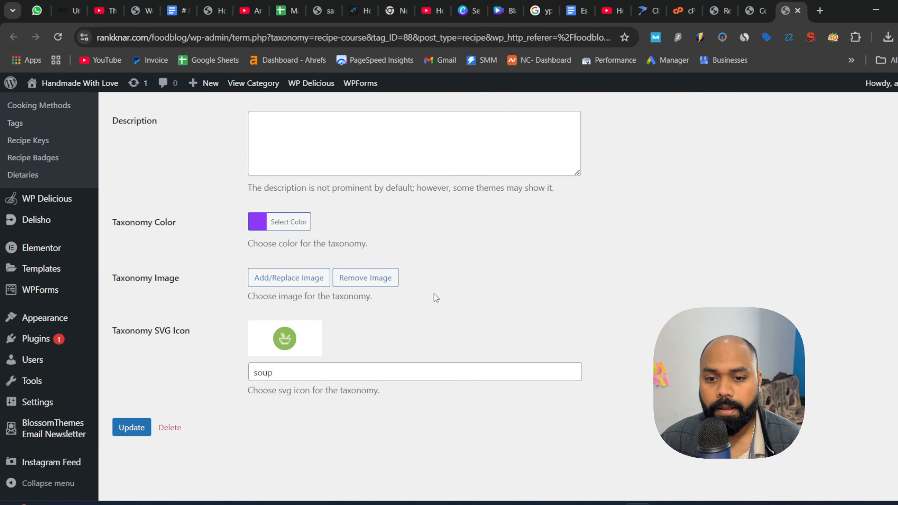
scroll(332, 367, "up", 5)
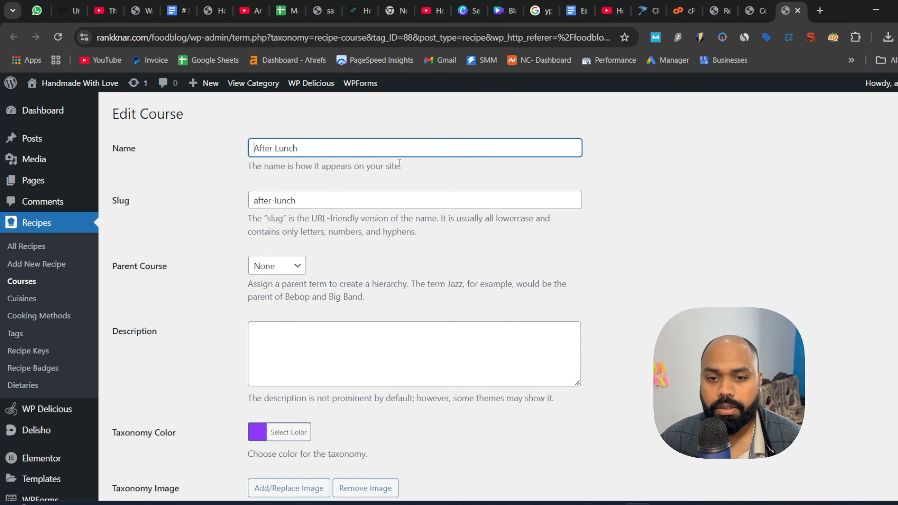
scroll(389, 271, "down", 5)
scroll(584, 255, "up", 5)
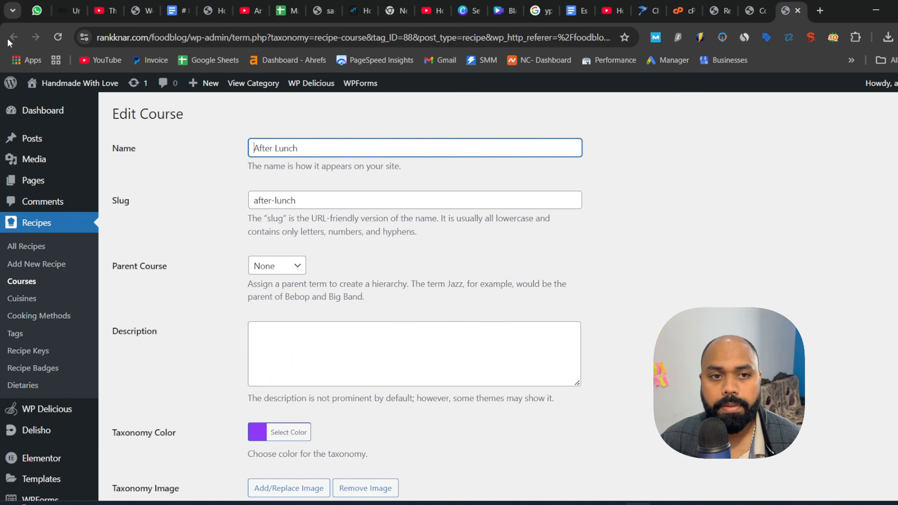
left_click(798, 10)
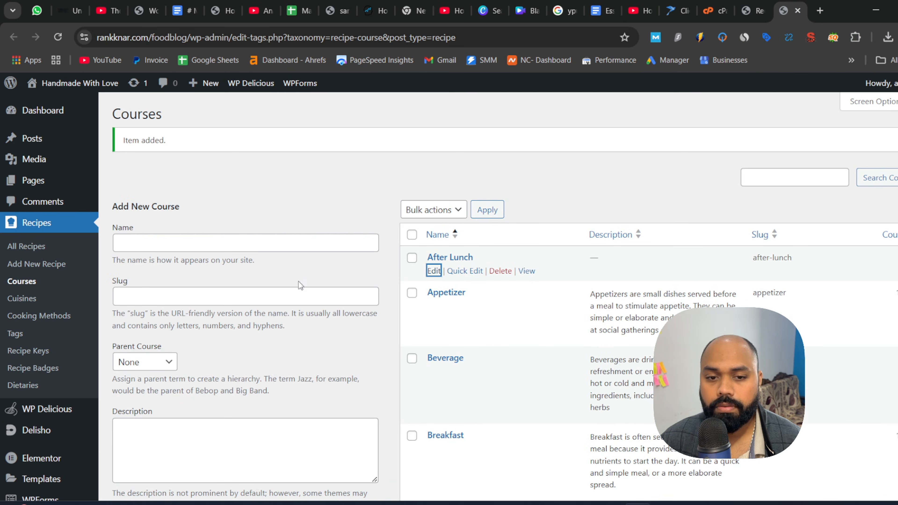
Open the recipe cuisines and look through the existing cuisines and the fields for adding a new one.
left_click(29, 301)
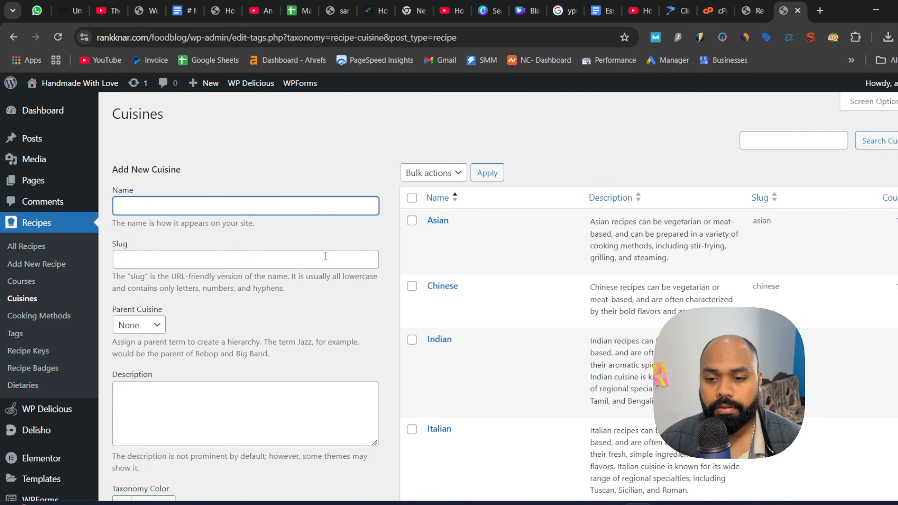
scroll(454, 249, "down", 5)
scroll(709, 254, "up", 5)
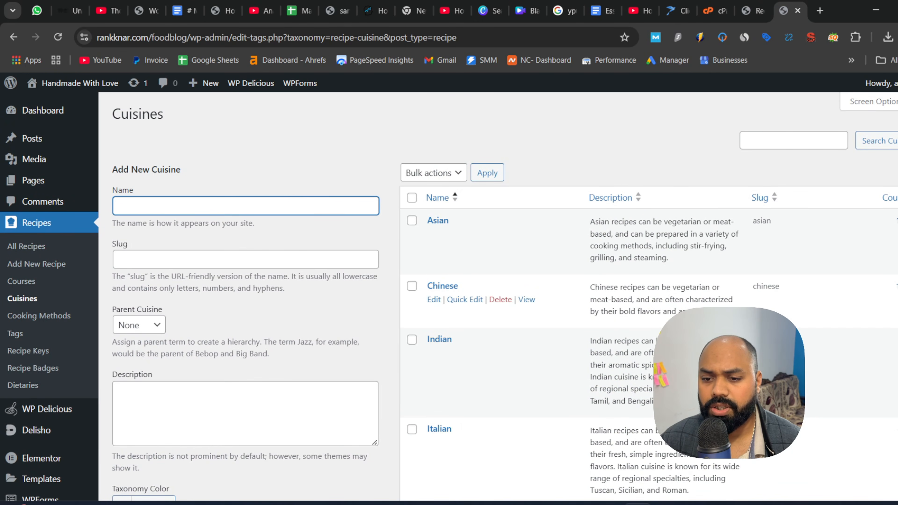
scroll(729, 290, "down", 5)
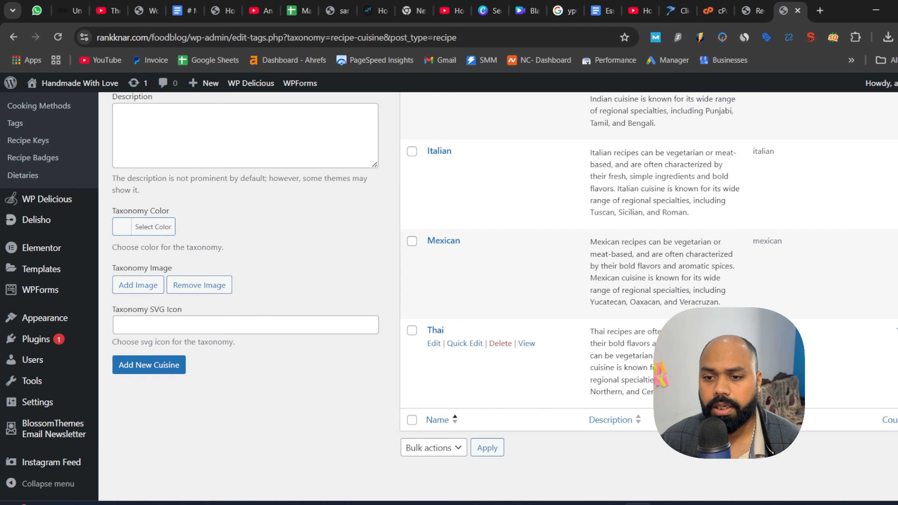
Name the new cuisine Japanese and open the choices for its taxonomy SVG icon.
scroll(672, 249, "up", 5)
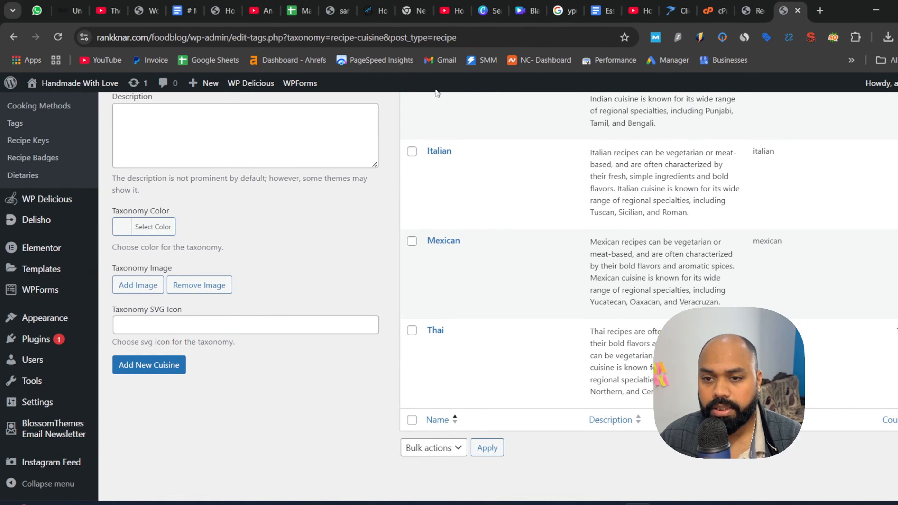
scroll(824, 305, "up", 5)
scroll(130, 294, "up", 2)
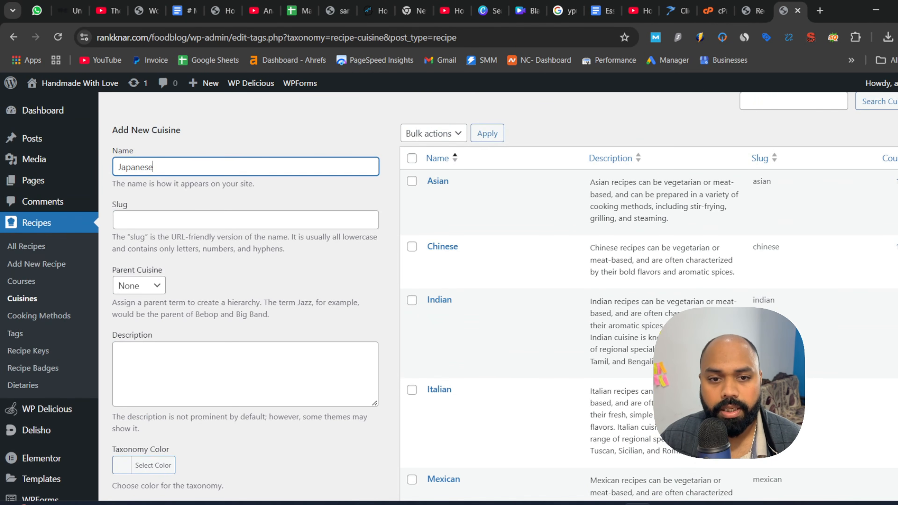
scroll(130, 293, "down", 4)
left_click(219, 409)
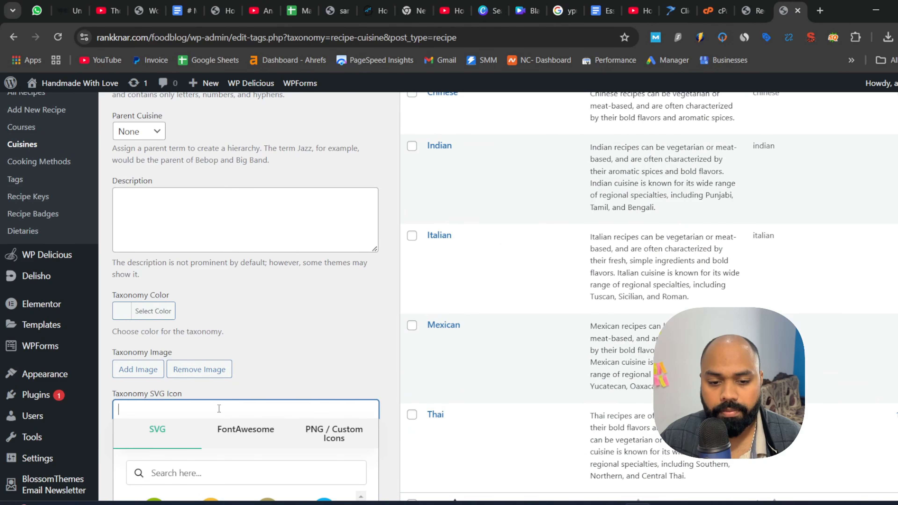
scroll(220, 409, "down", 5)
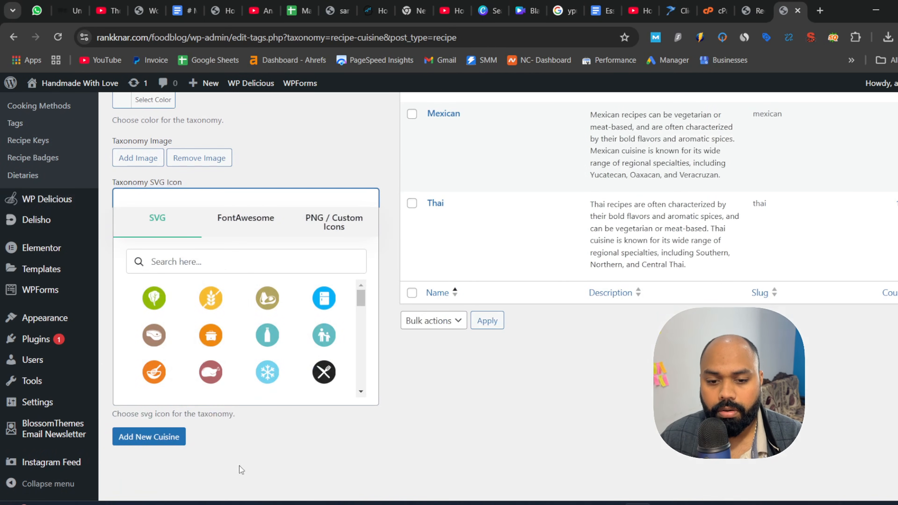
Search the SVG icons for a noodle icon and clear the search.
left_click(229, 266)
type("noodle")
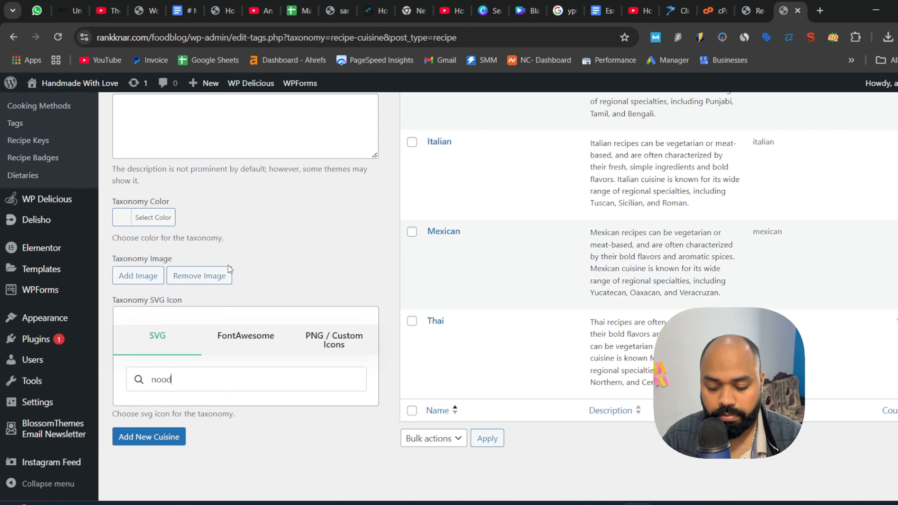
key("BackSpace")
key("BackSpace")
key("BackSpace")
key("BackSpace")
key("BackSpace")
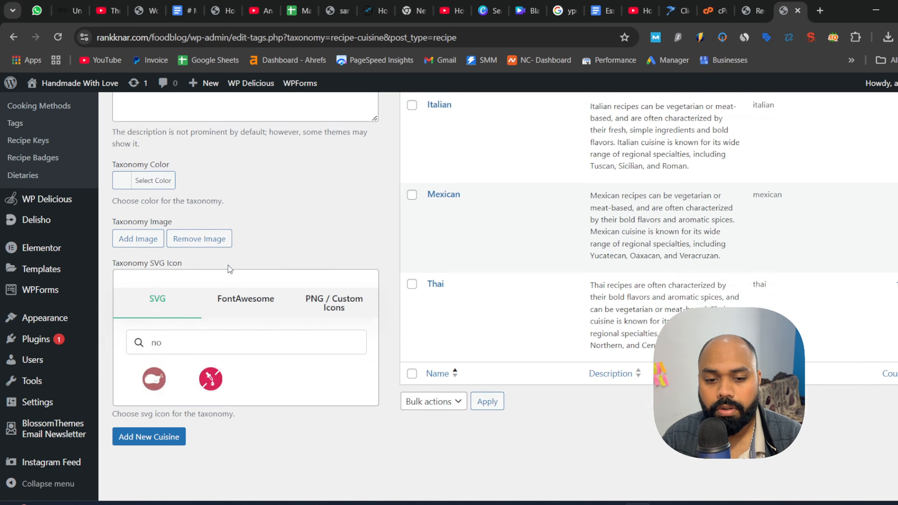
type("o")
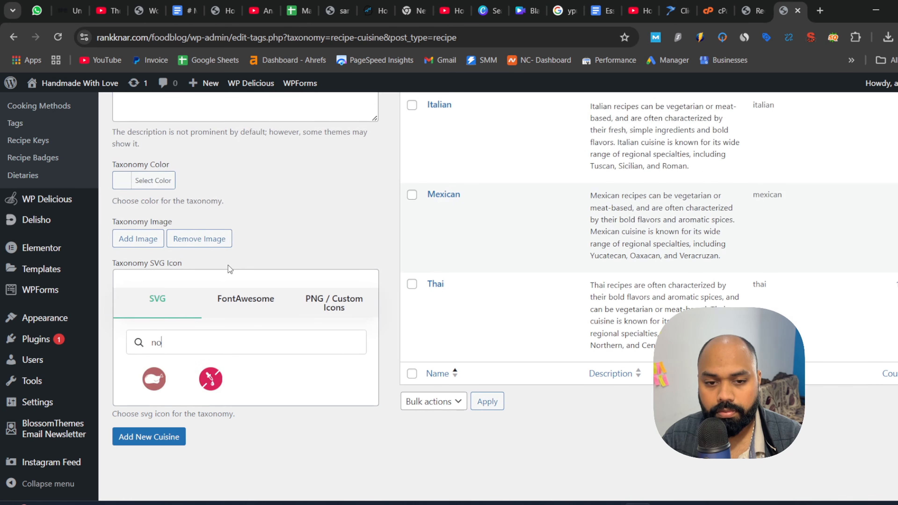
key("BackSpace")
key("BackSpace")
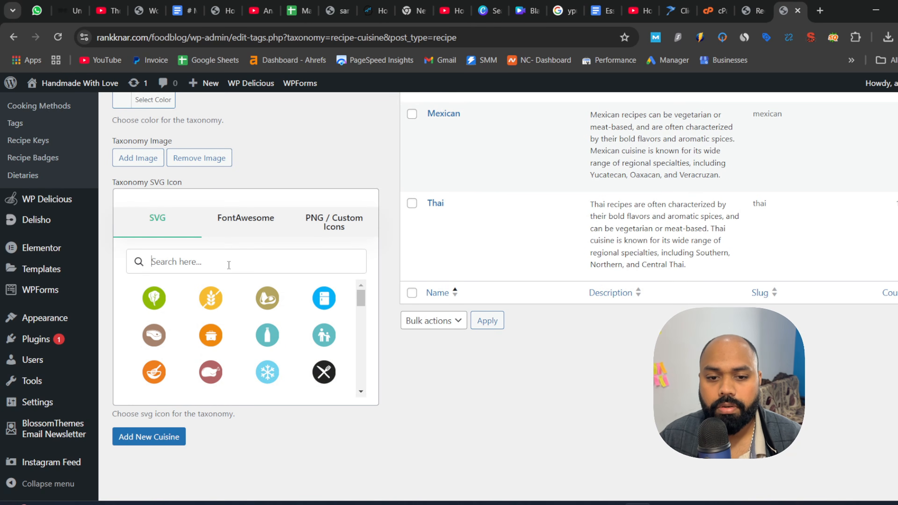
Choose the orange mixing icon for the new cuisine and add the Japanese cuisine.
left_click(154, 372)
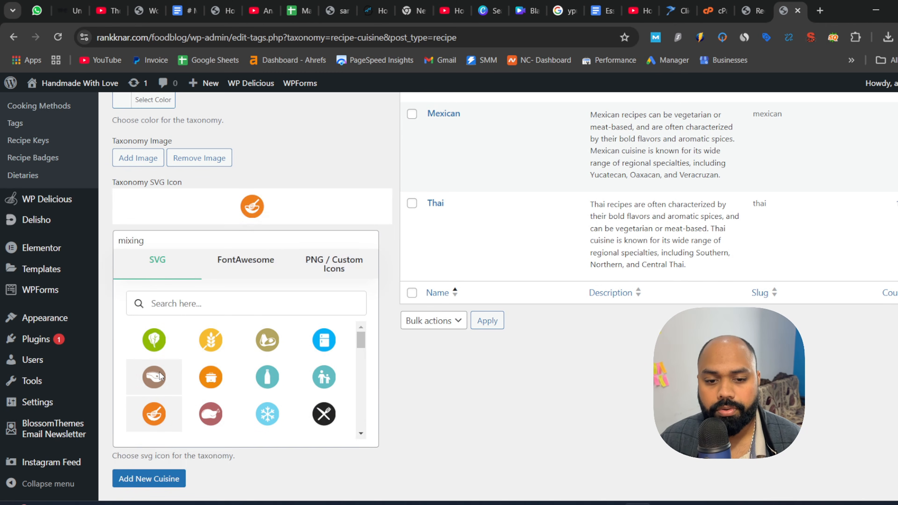
left_click(386, 413)
left_click(149, 406)
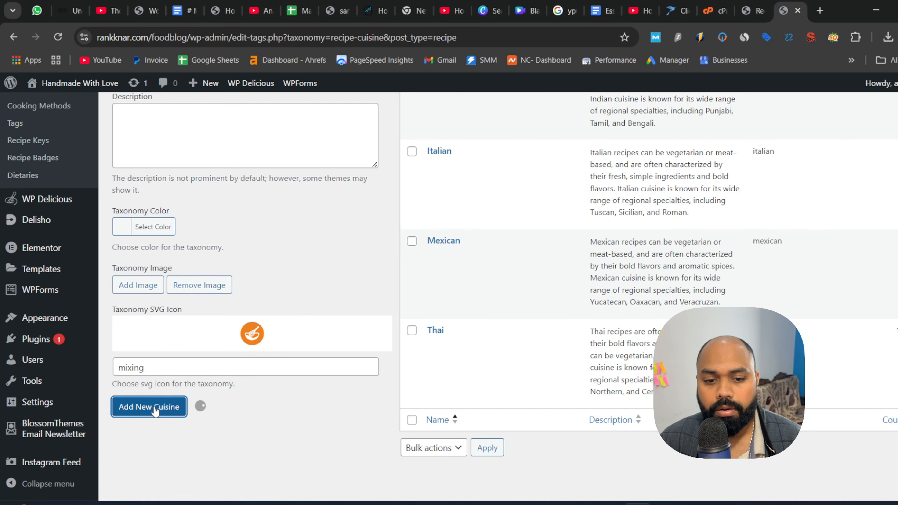
scroll(422, 340, "up", 6)
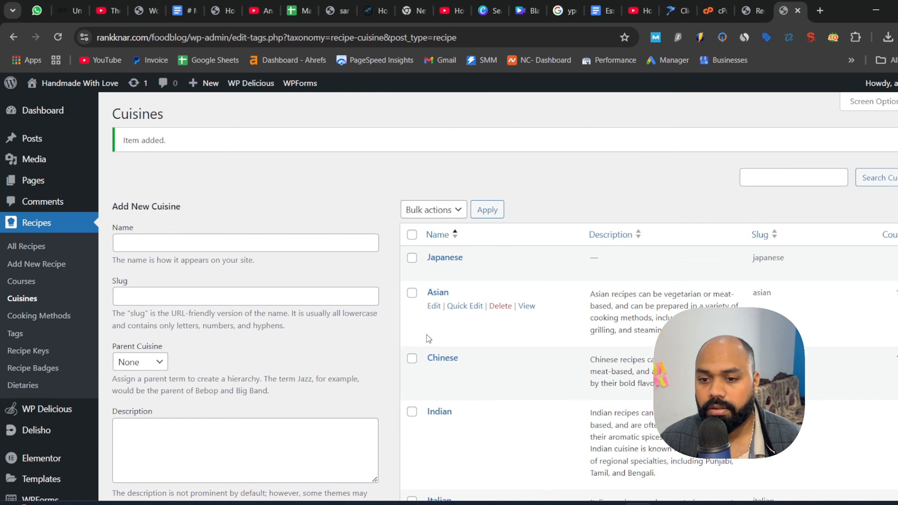
Open the recipe cooking methods and look through the existing methods and the fields for adding a new one.
left_click(41, 316)
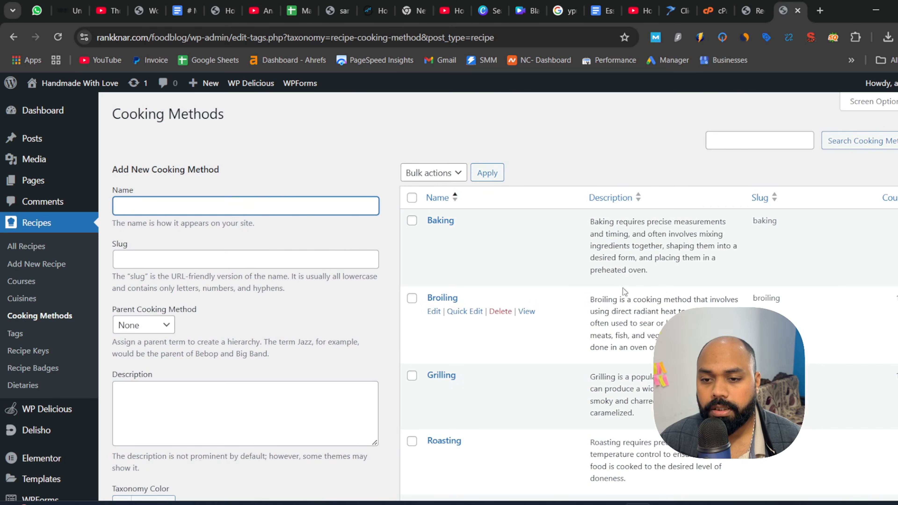
scroll(668, 275, "down", 5)
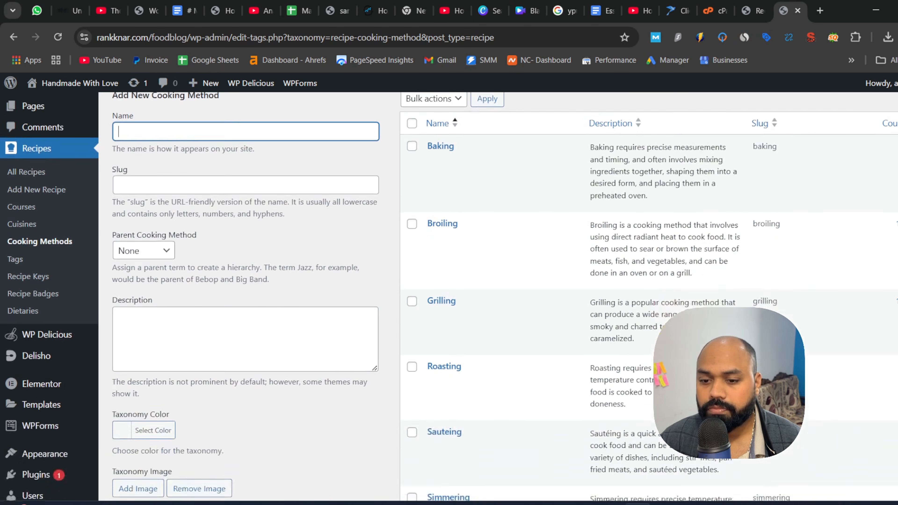
scroll(643, 277, "up", 5)
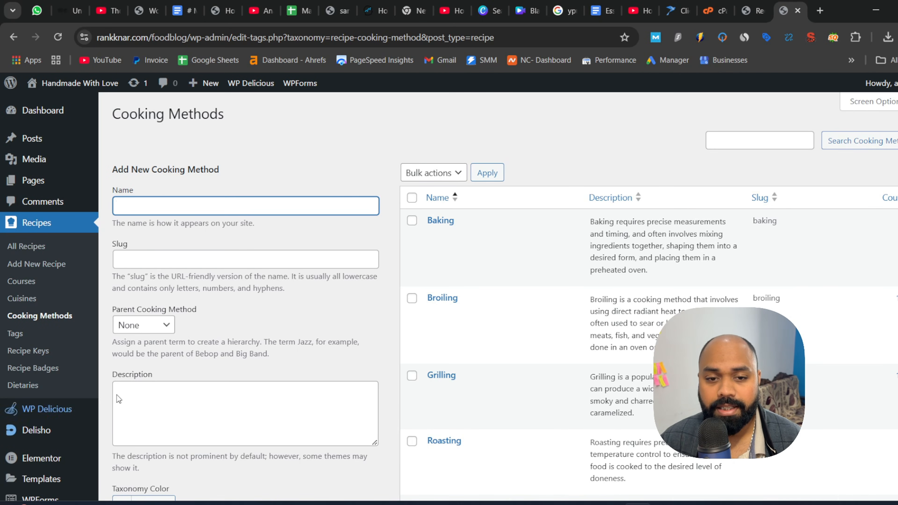
scroll(287, 387, "down", 5)
scroll(287, 387, "up", 5)
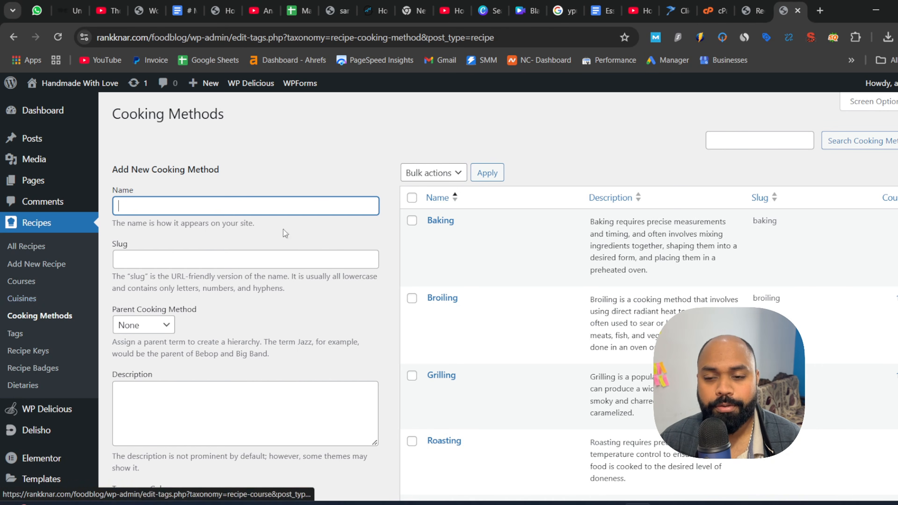
Add a cooking method named Boiling, leaving its slug, description, color, image and icon empty.
mouse_move(434, 237)
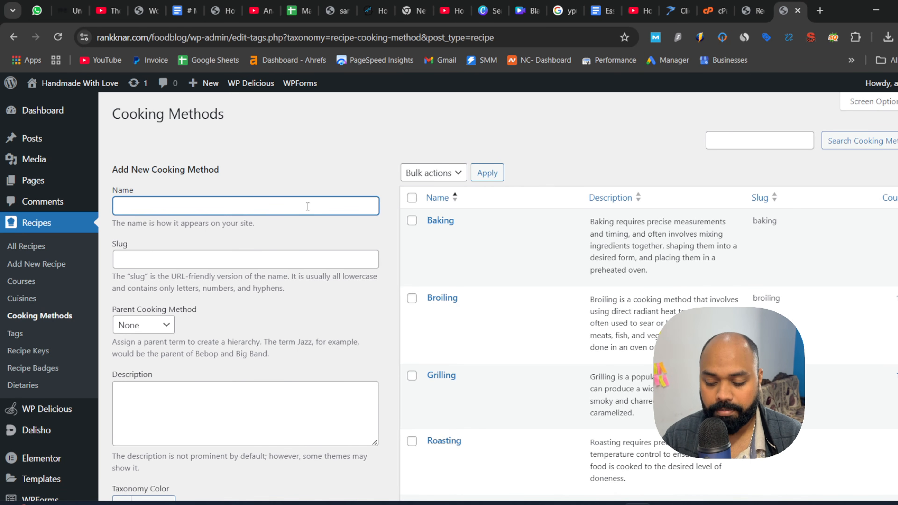
type("Boiling")
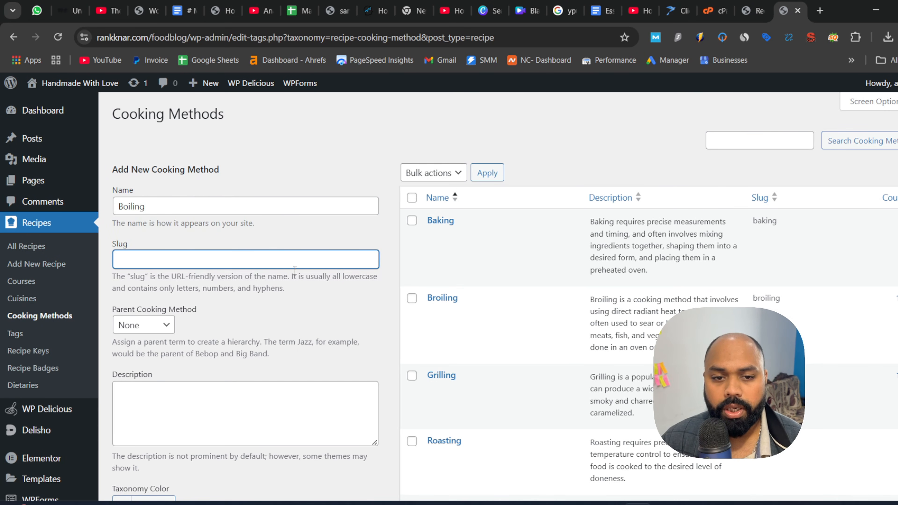
scroll(339, 256, "down", 5)
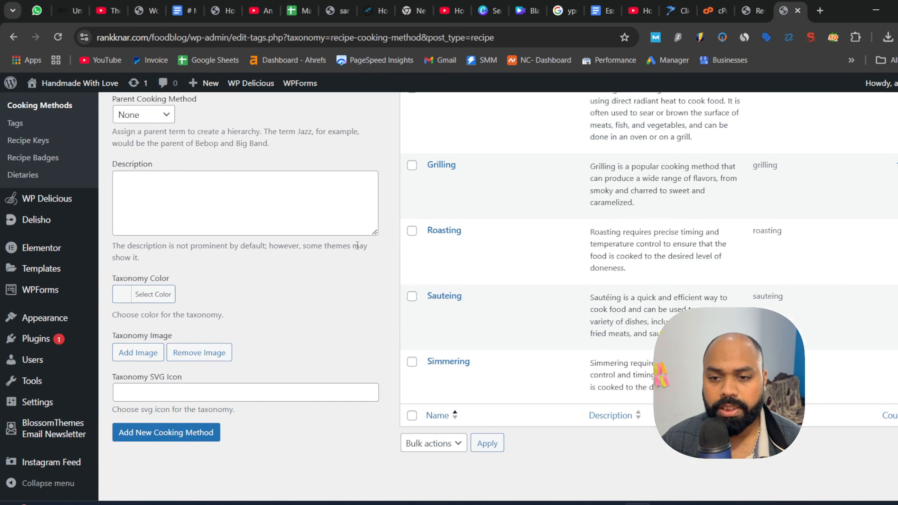
left_click(179, 437)
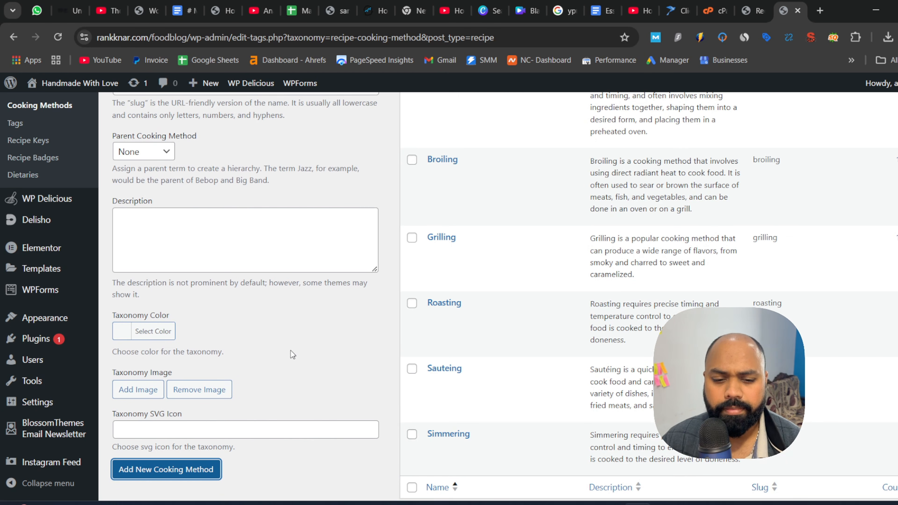
scroll(386, 304, "up", 5)
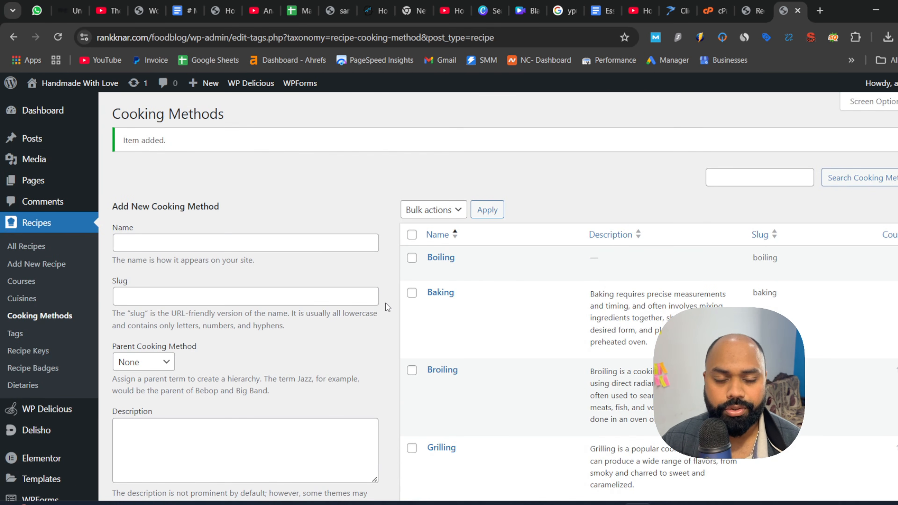
Open the recipe tags and enter Munchies as the name of a new tag.
left_click(15, 334)
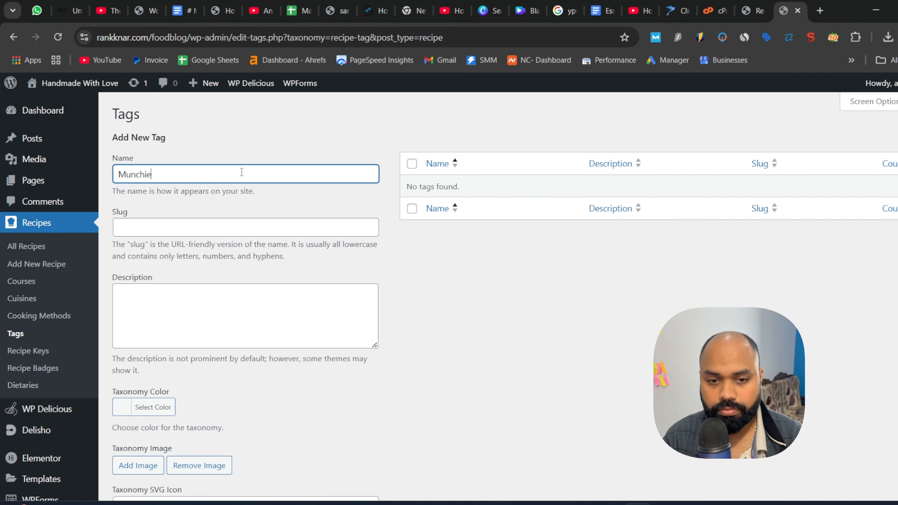
left_click(403, 286)
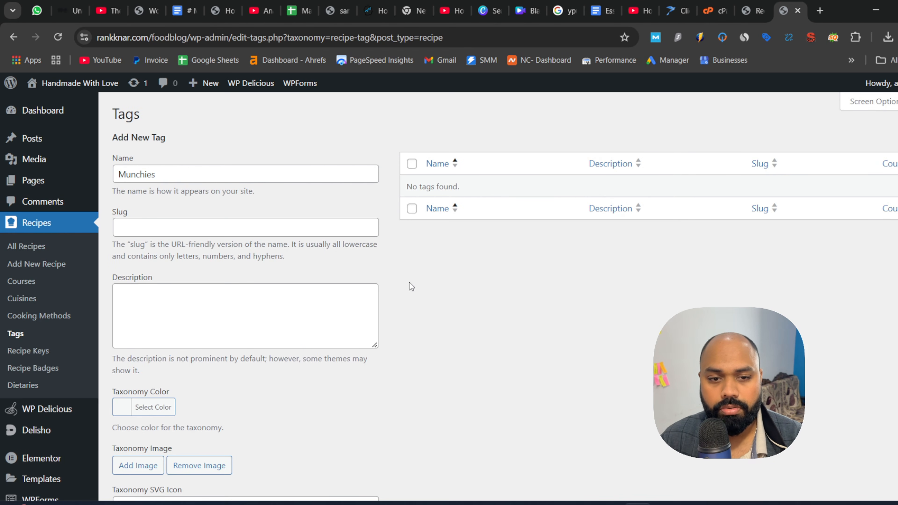
Add the recipe tag "Munchies" with the slug and description left empty.
scroll(346, 304, "down", 5)
left_click(156, 335)
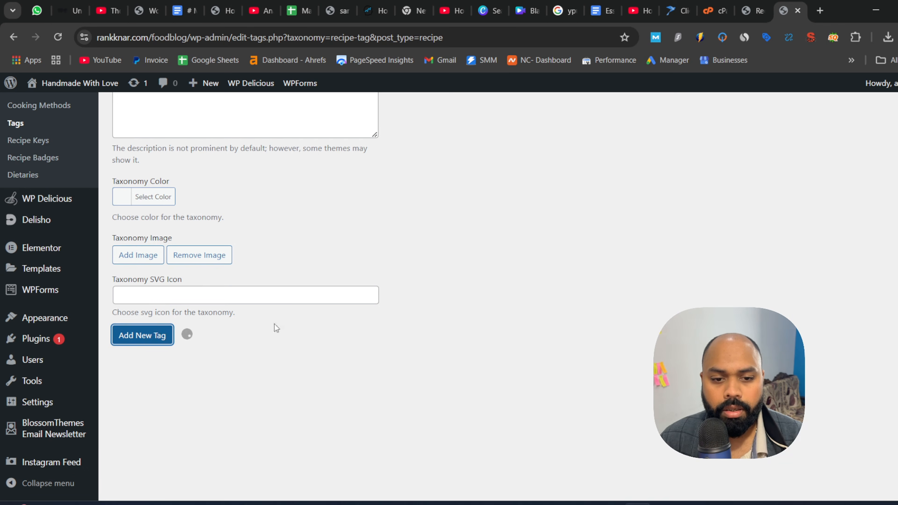
scroll(486, 338, "up", 5)
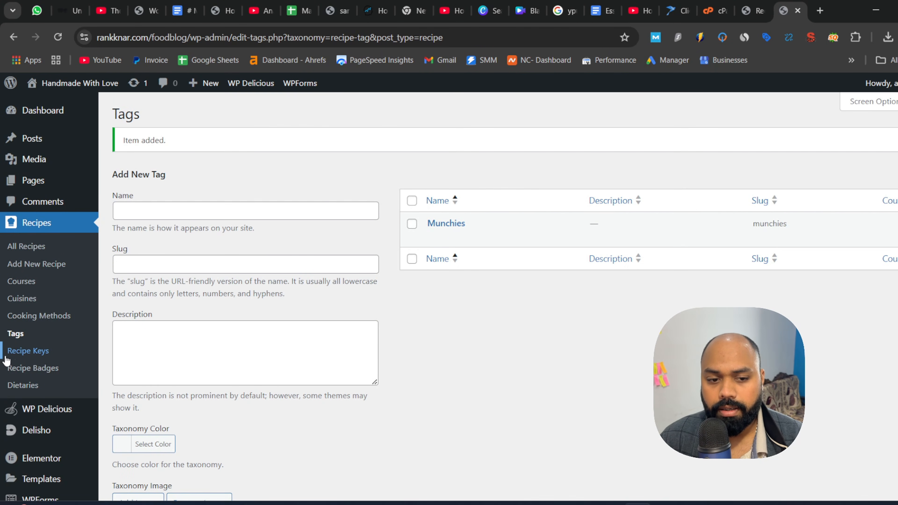
Open the recipe keys and look through the list of existing keys.
left_click(18, 351)
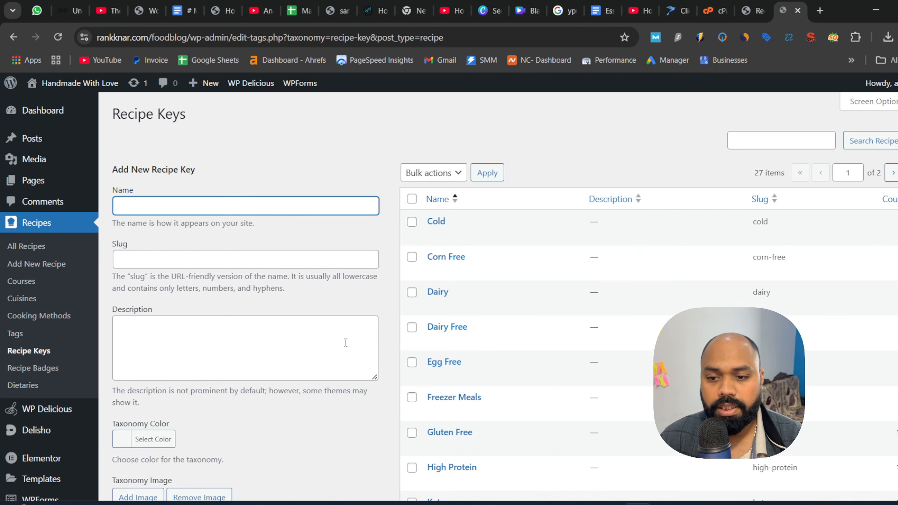
scroll(536, 245, "down", 15)
scroll(534, 246, "up", 13)
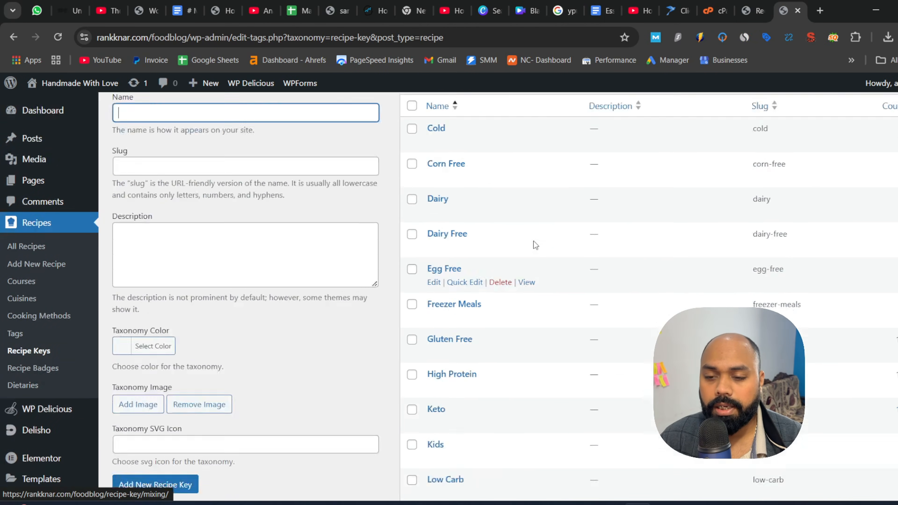
scroll(534, 241, "up", 3)
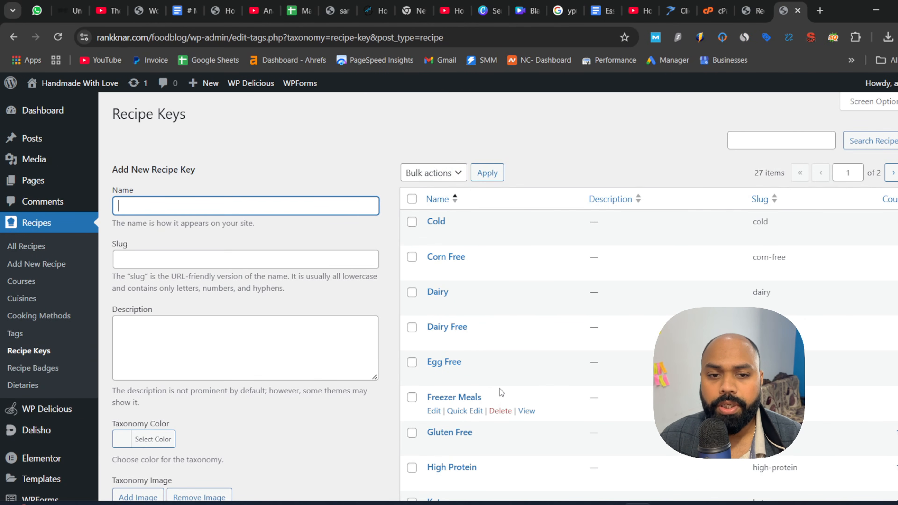
scroll(500, 386, "down", 12)
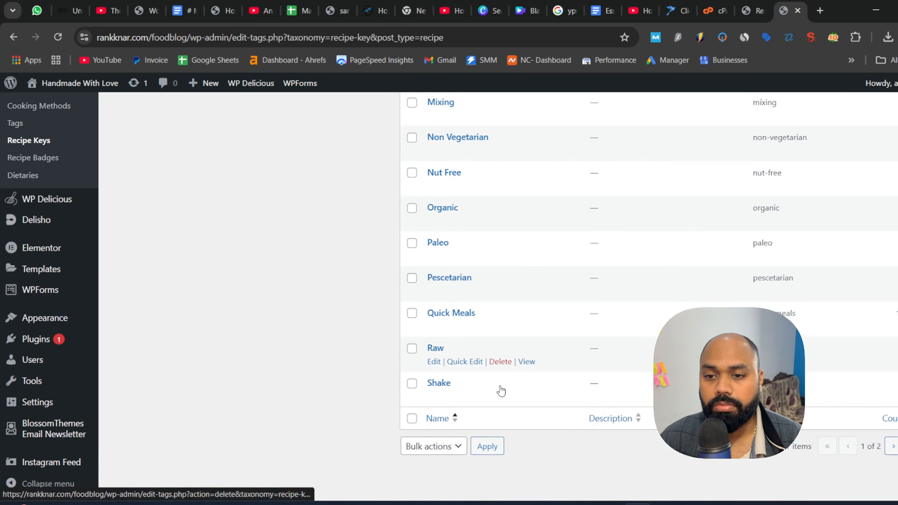
scroll(501, 386, "up", 12)
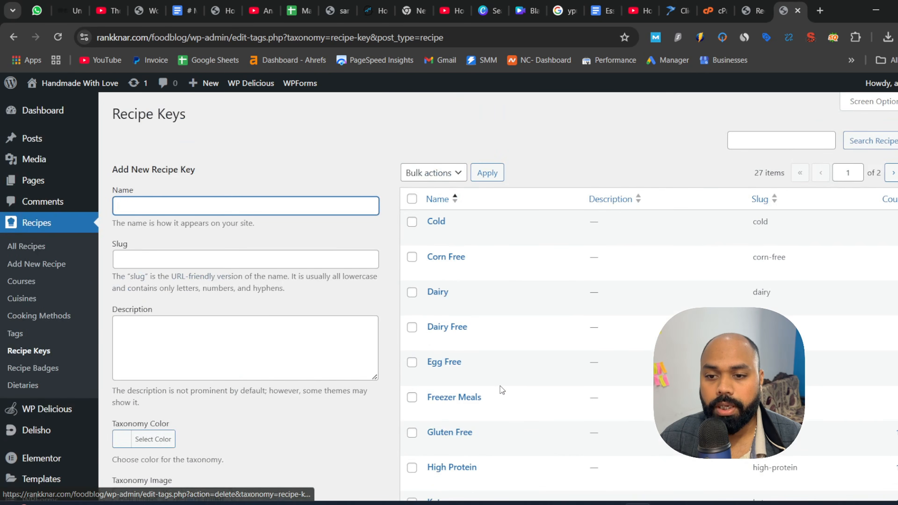
Add a new recipe badge named "Late Night", leaving its slug and description empty.
left_click(30, 370)
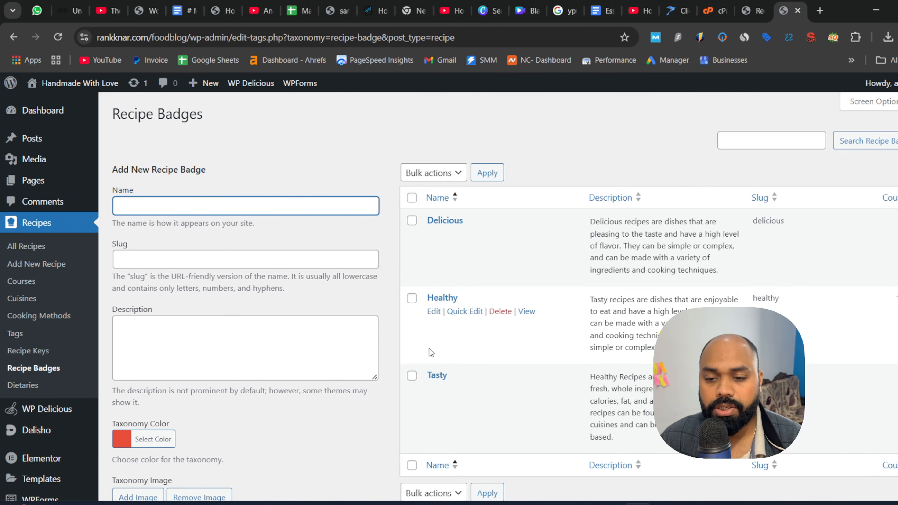
type("Late ")
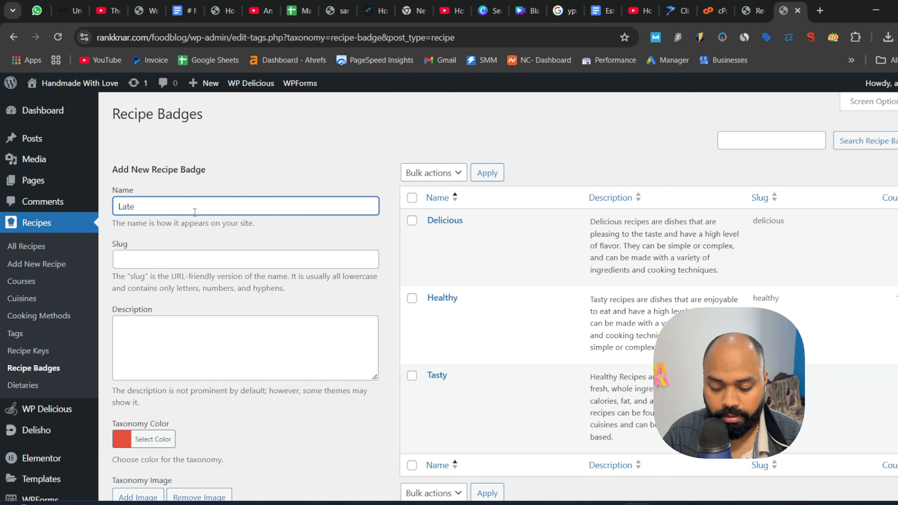
type("night")
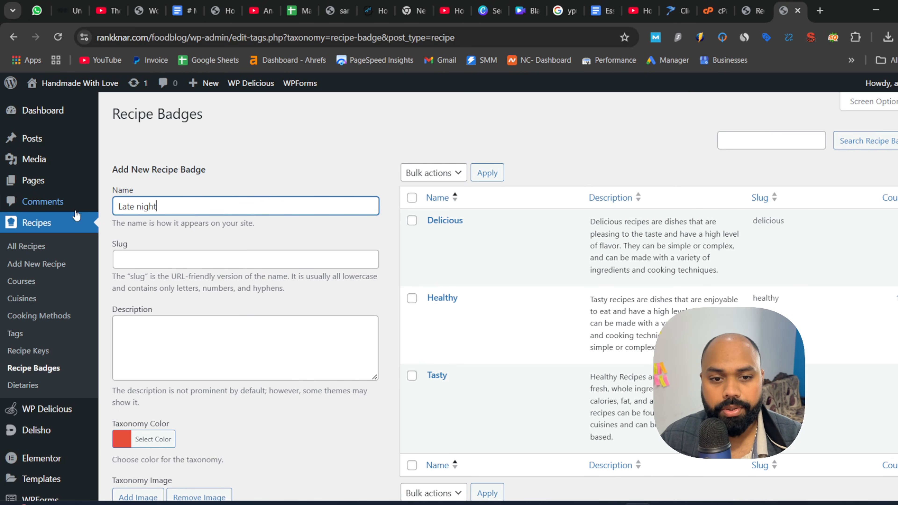
left_click(141, 207)
key("BackSpace")
type("N")
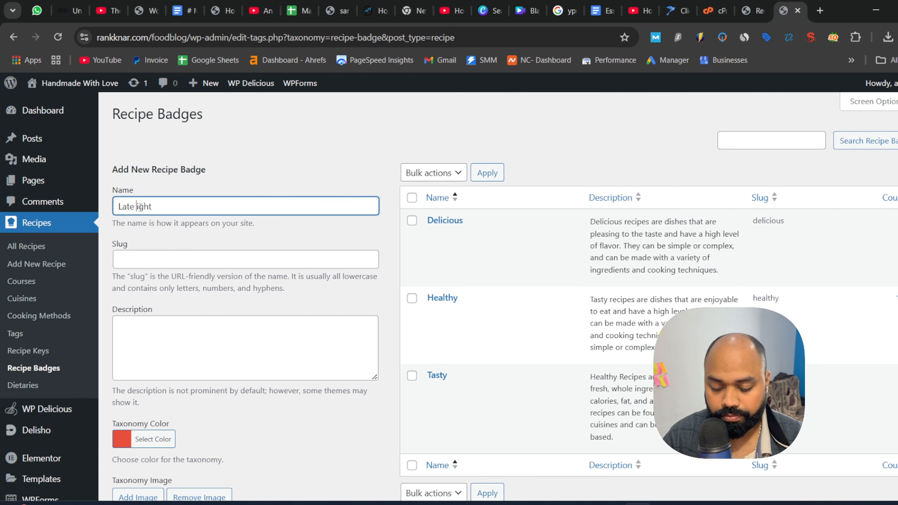
left_click(248, 326)
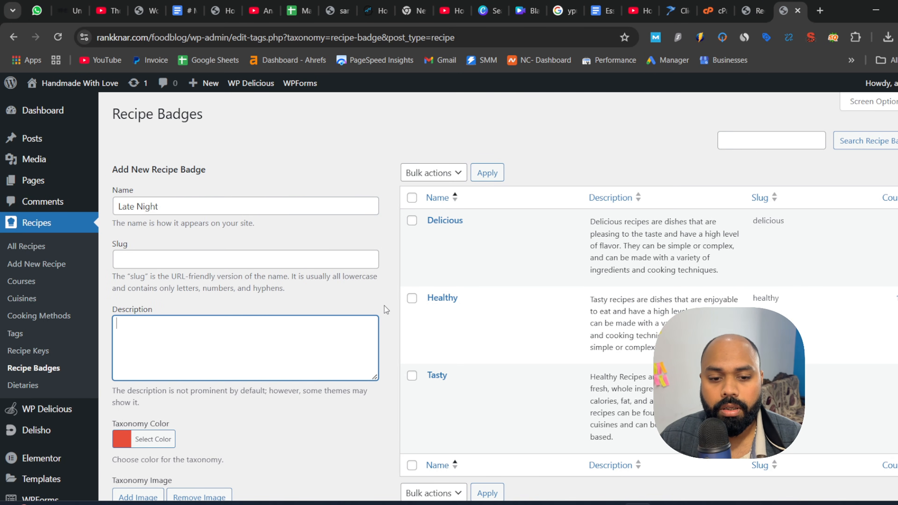
scroll(212, 319, "down", 5)
left_click(193, 366)
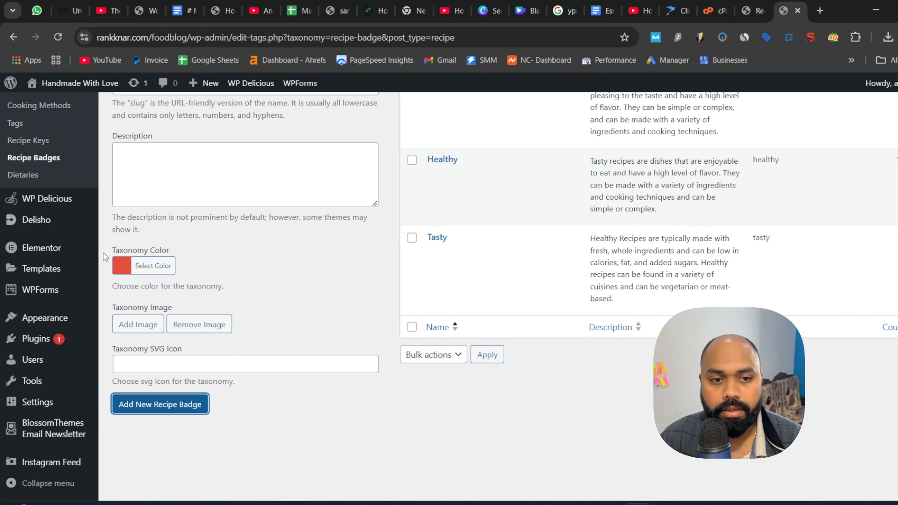
Check the recipe dietaries and return to the list of all recipes.
left_click(22, 174)
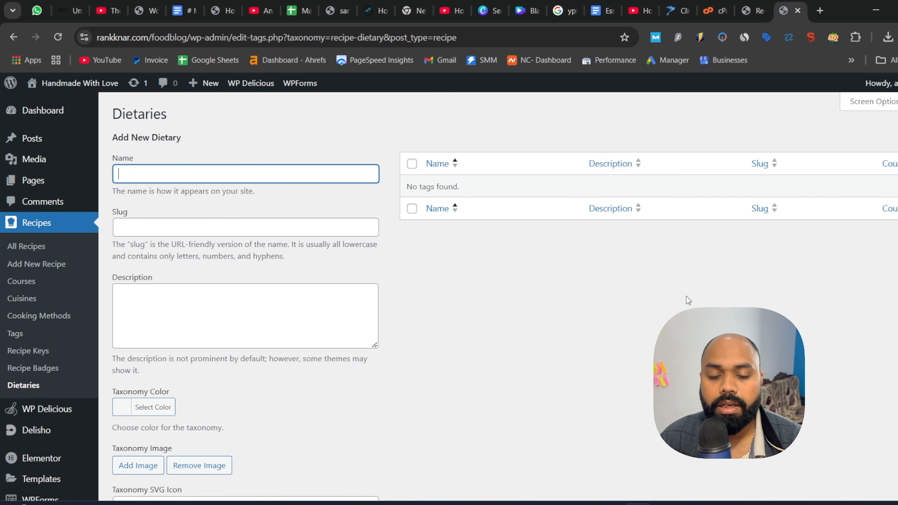
left_click(44, 252)
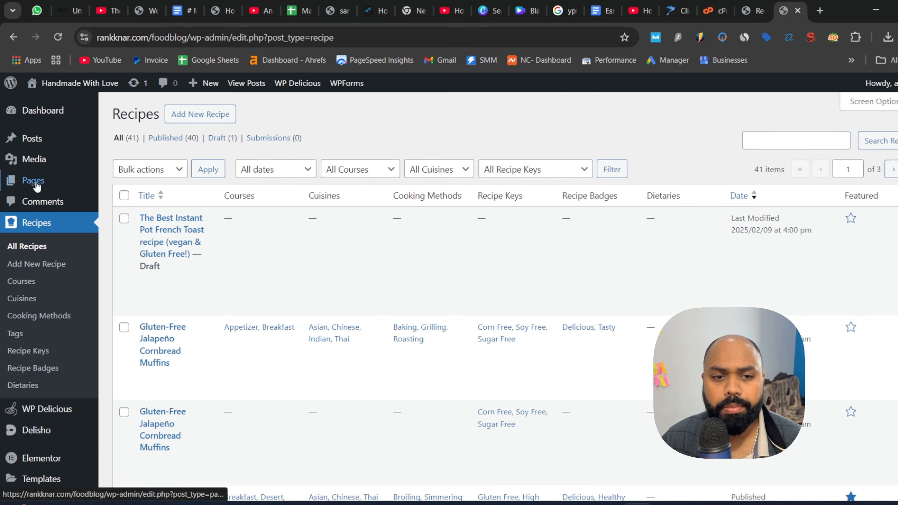
mouse_move(44, 141)
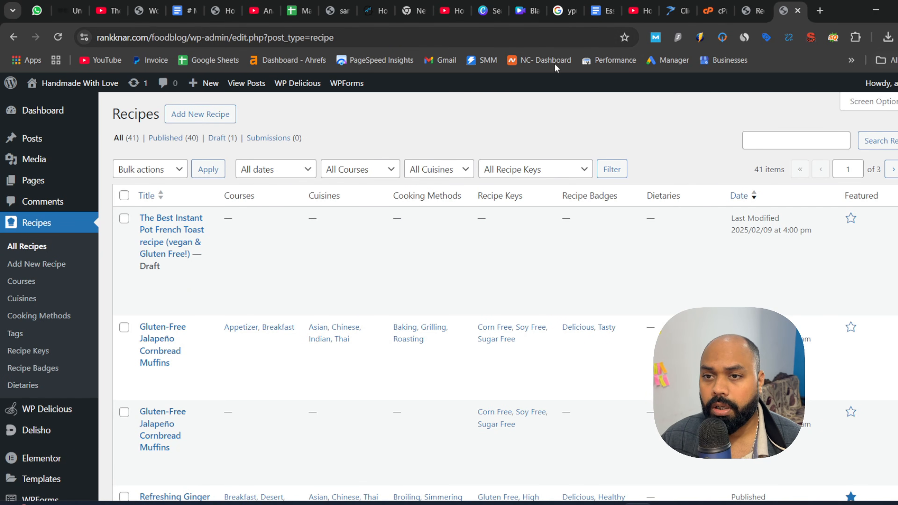
Start a new recipe in a separate browser tab and dismiss the block editor's welcome guide.
middle_click(201, 116)
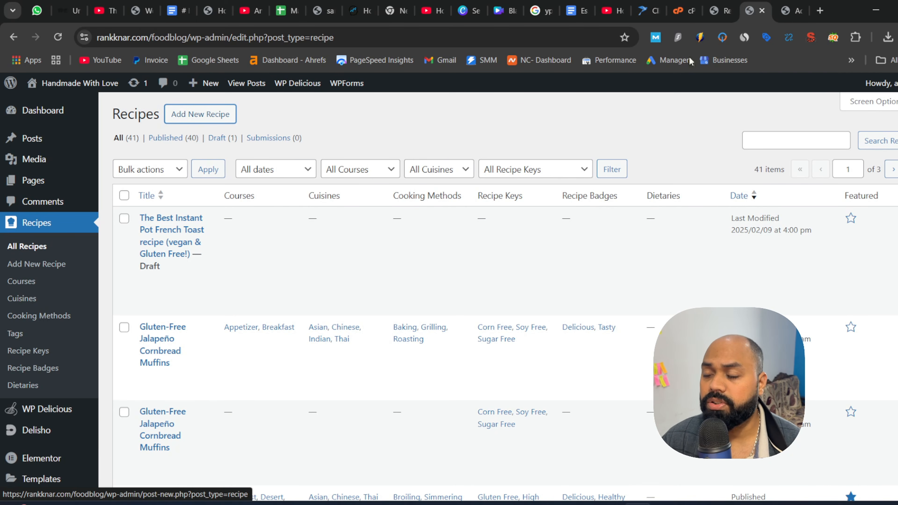
left_click(792, 11)
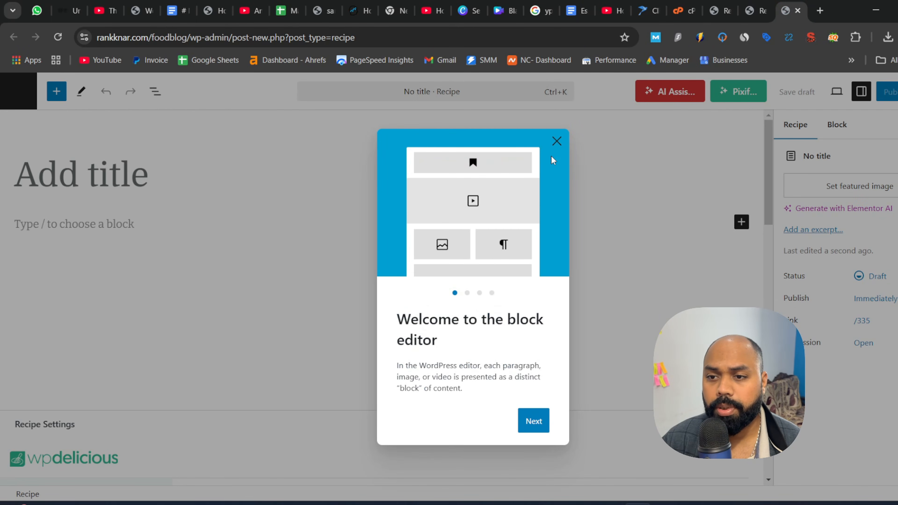
left_click(557, 142)
scroll(741, 161, "down", 15)
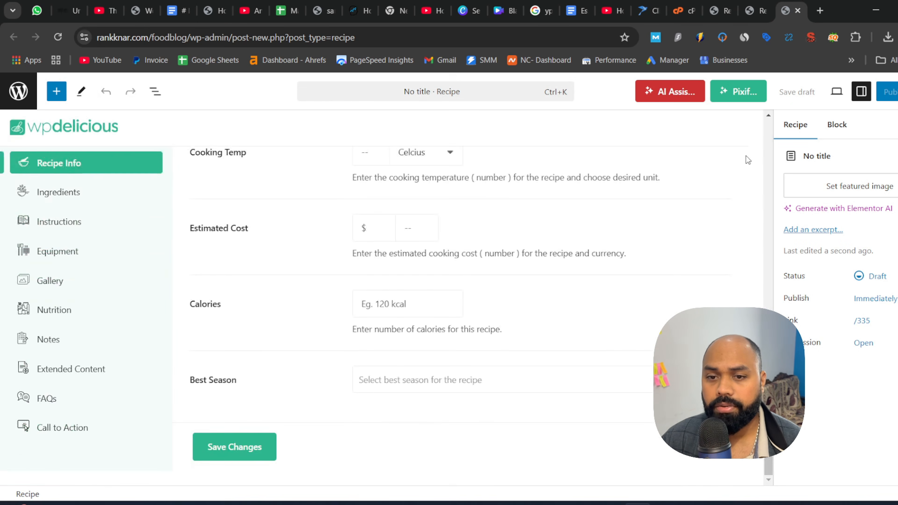
scroll(299, 194, "up", 15)
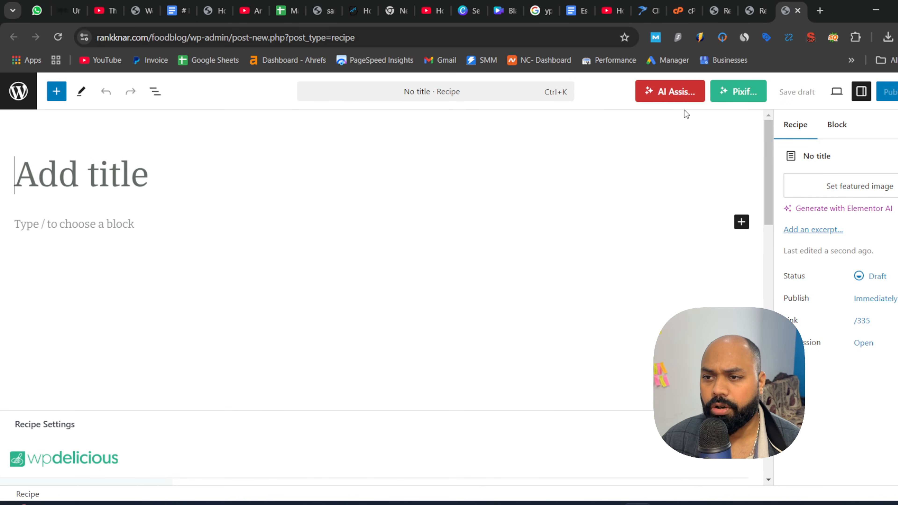
Examine the AI Assistant options, close them, and look over the empty recipe's settings.
left_click(689, 94)
scroll(565, 289, "down", 4)
scroll(565, 289, "up", 4)
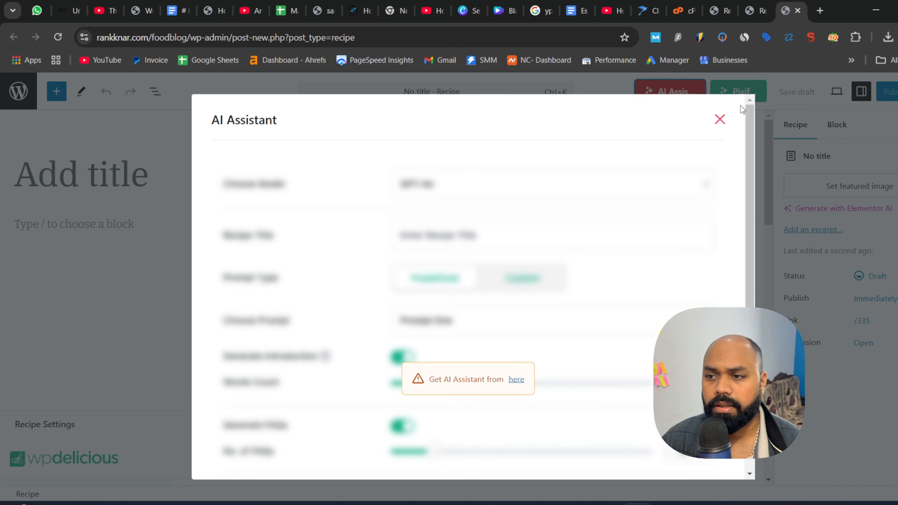
left_click(720, 119)
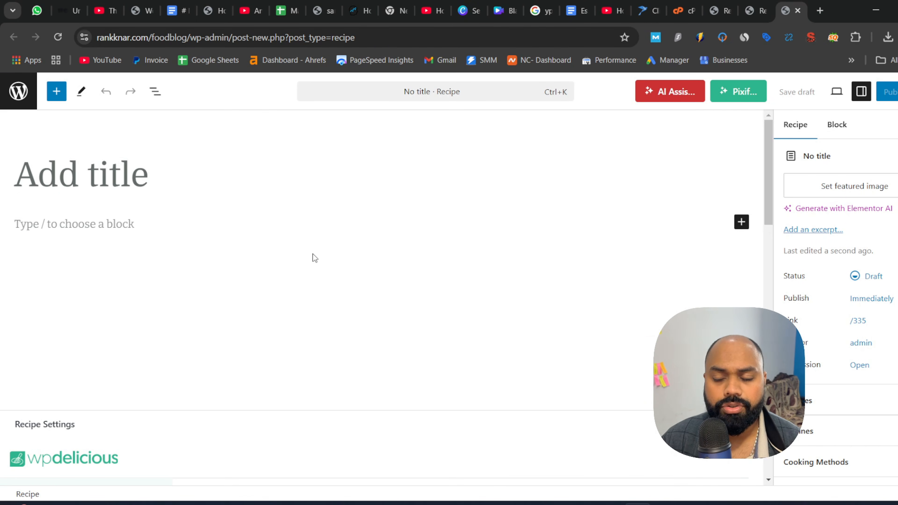
scroll(689, 258, "down", 15)
scroll(729, 243, "up", 15)
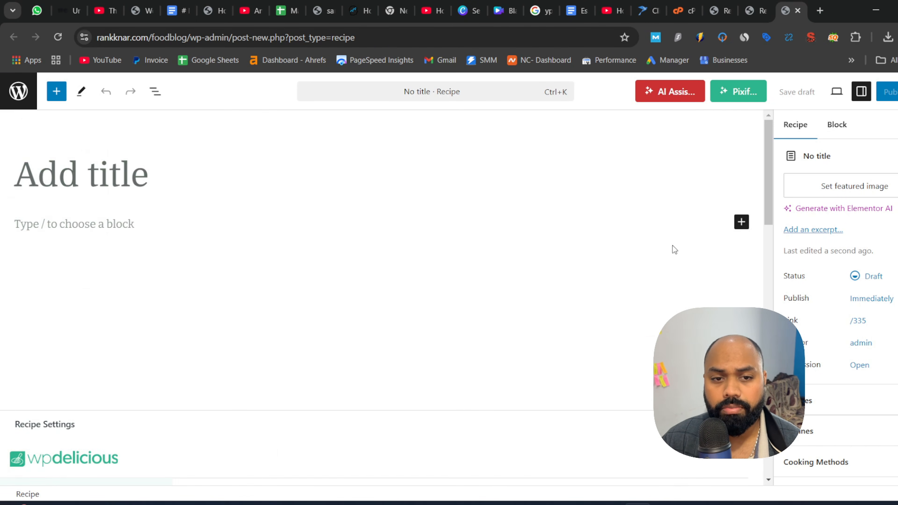
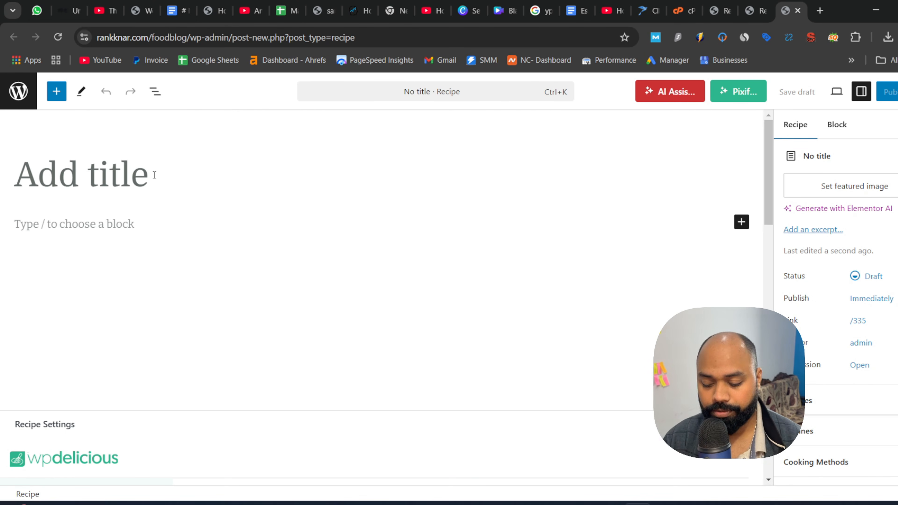
Title the new recipe "Masala Maggi - Late Night".
type("Mas")
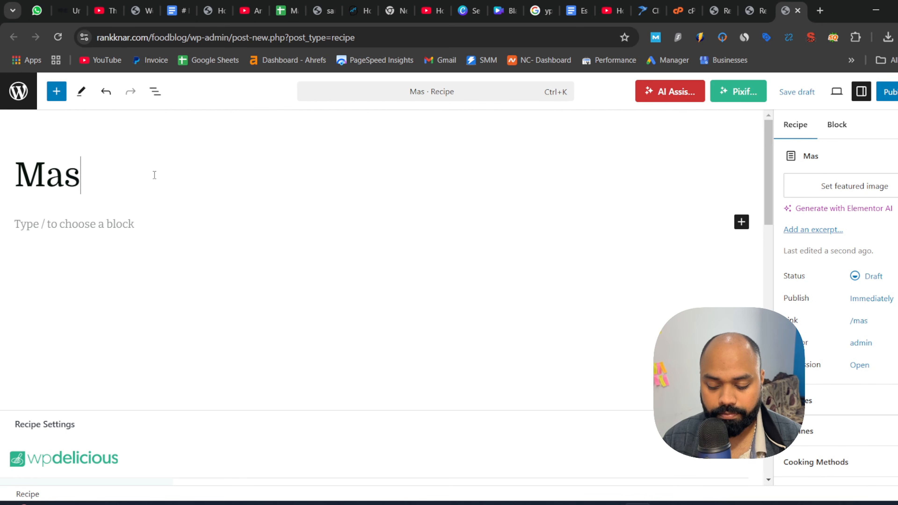
type("ala Maggi")
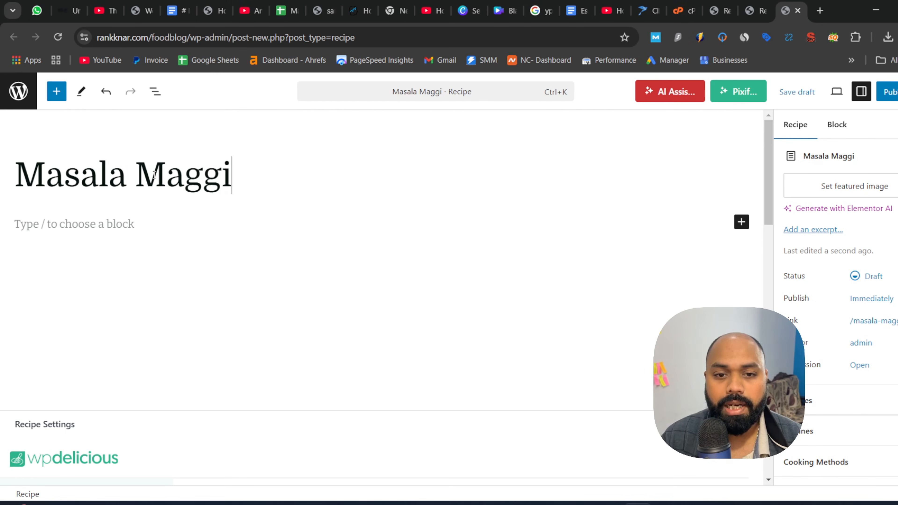
left_click(333, 229)
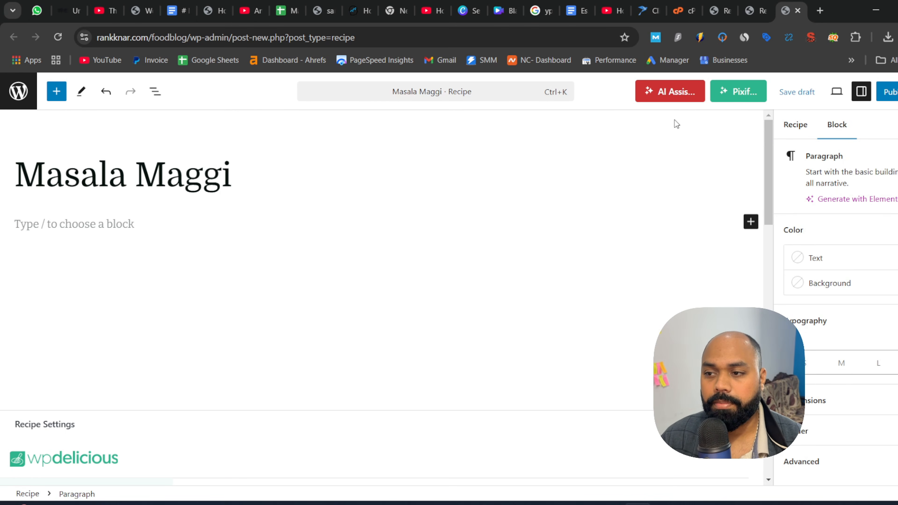
scroll(768, 128, "down", 1)
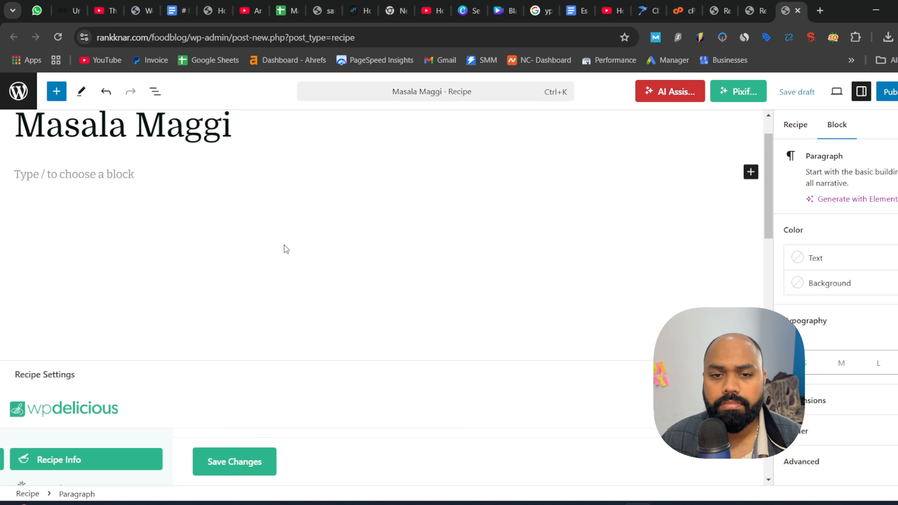
left_click(273, 124)
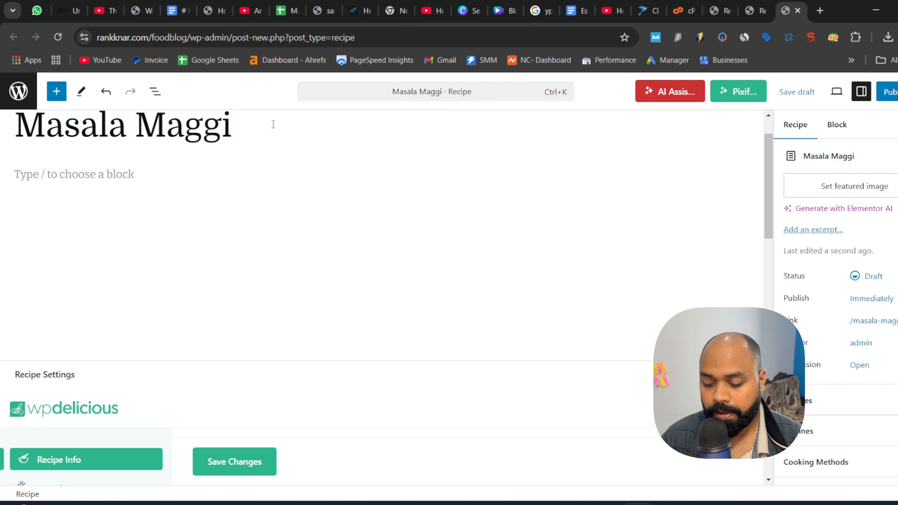
type("- La")
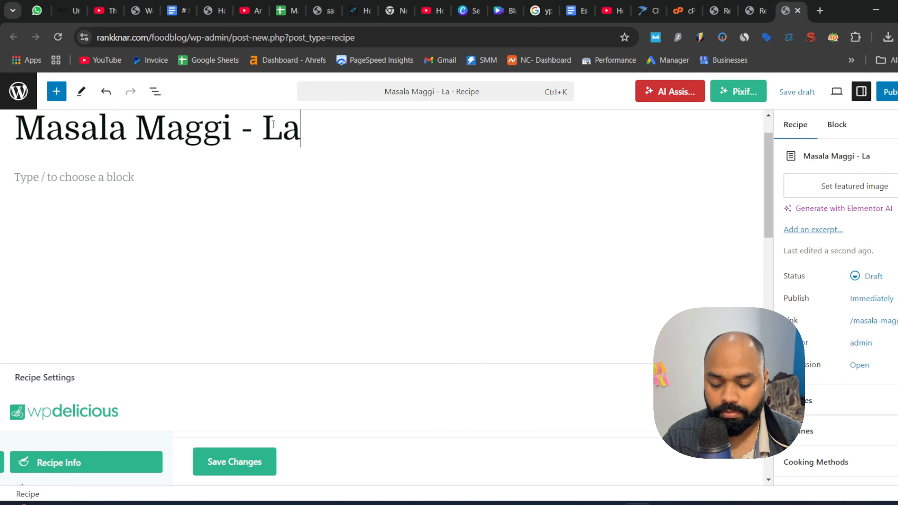
type("te Nigh")
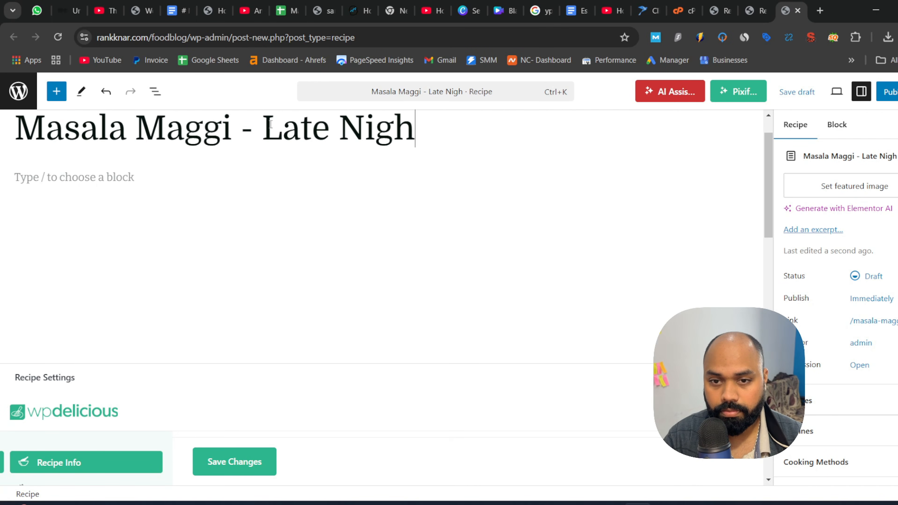
type("t")
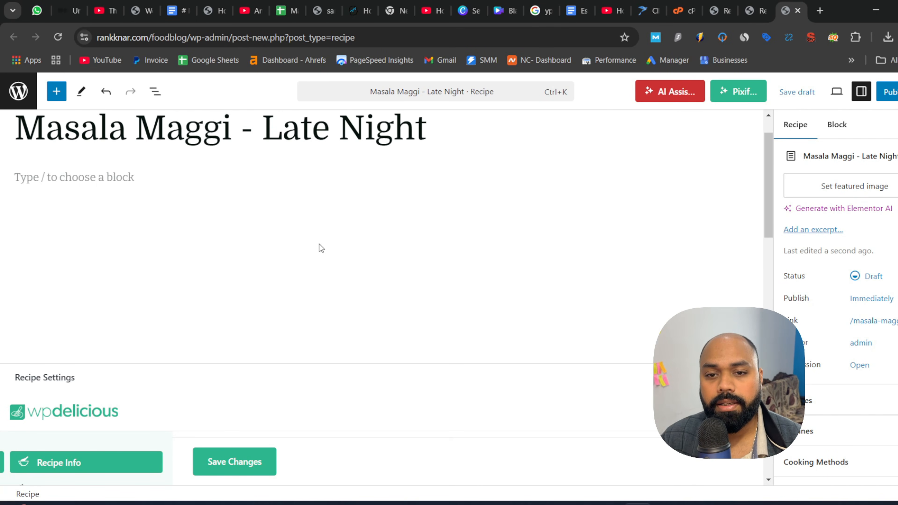
Copy "Masala Maggi" from the recipe's title and paste it as the recipe subtitle.
left_click_drag(772, 156, 772, 235)
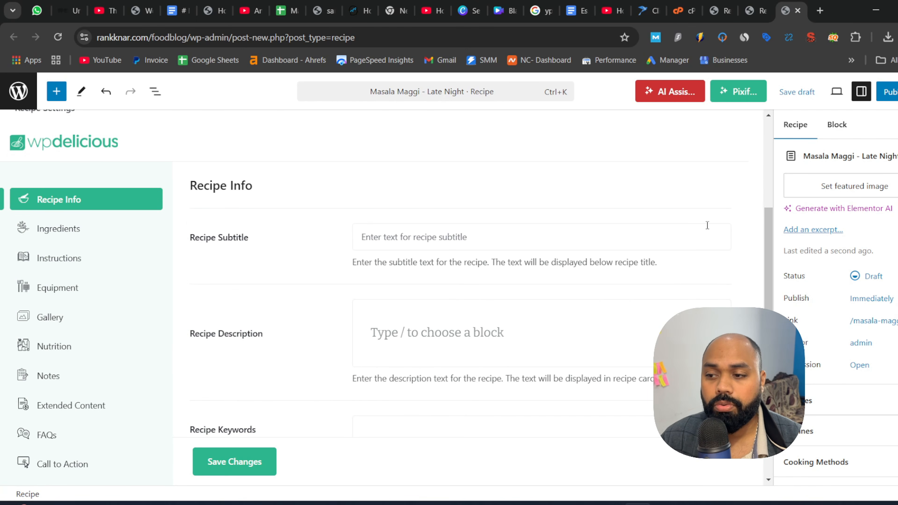
left_click_drag(767, 229, 767, 208)
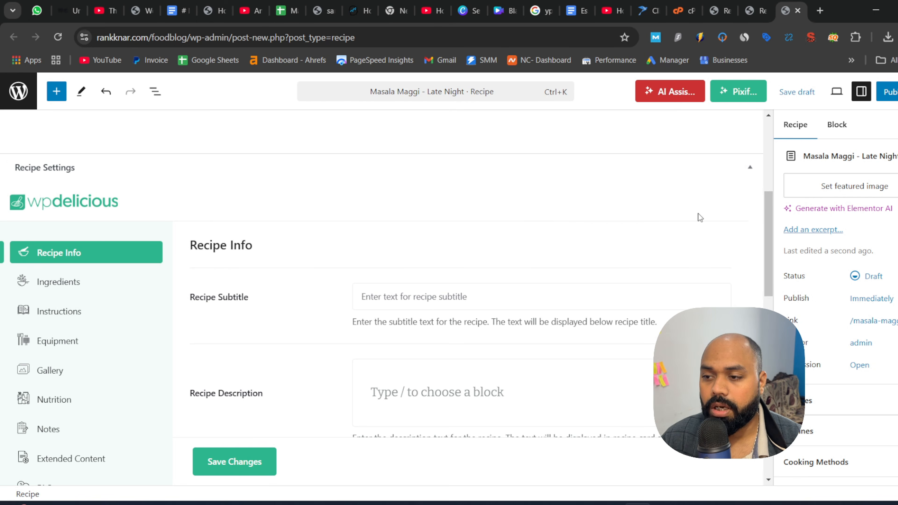
left_click_drag(768, 211, 773, 235)
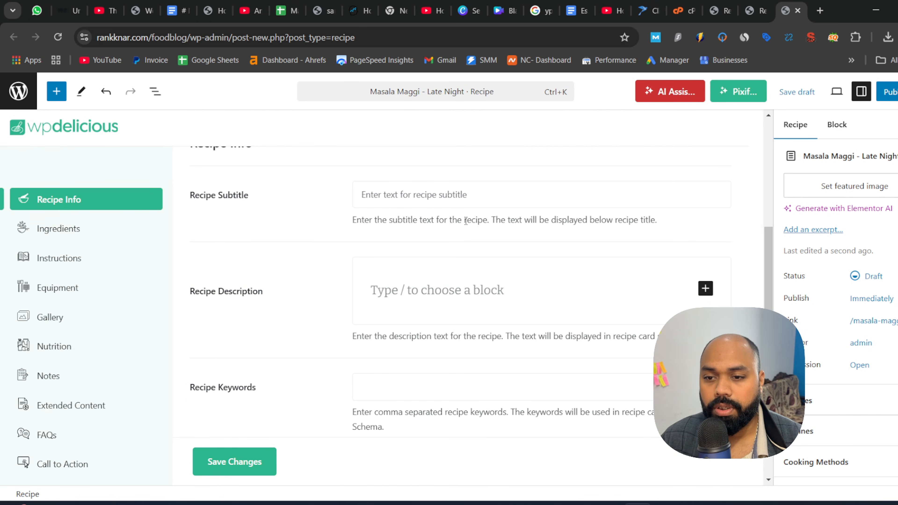
left_click_drag(398, 221, 639, 223)
double_click(644, 222)
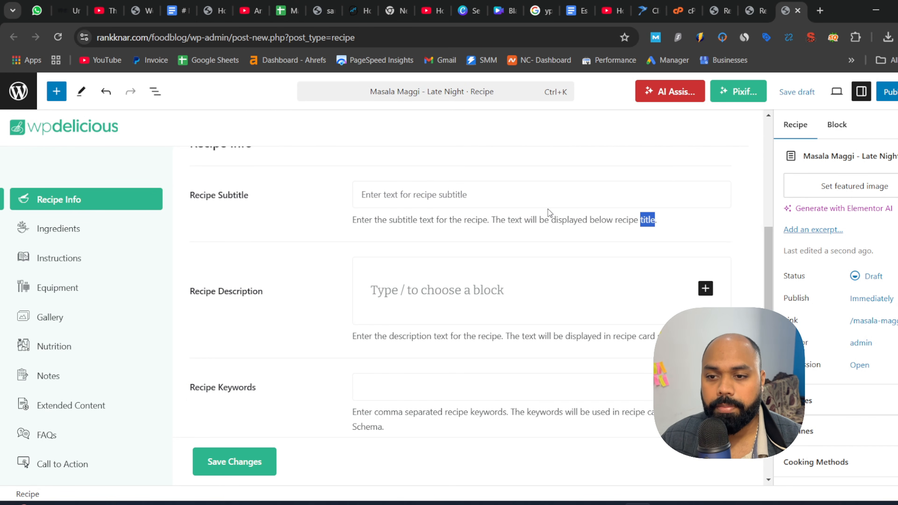
left_click(548, 199)
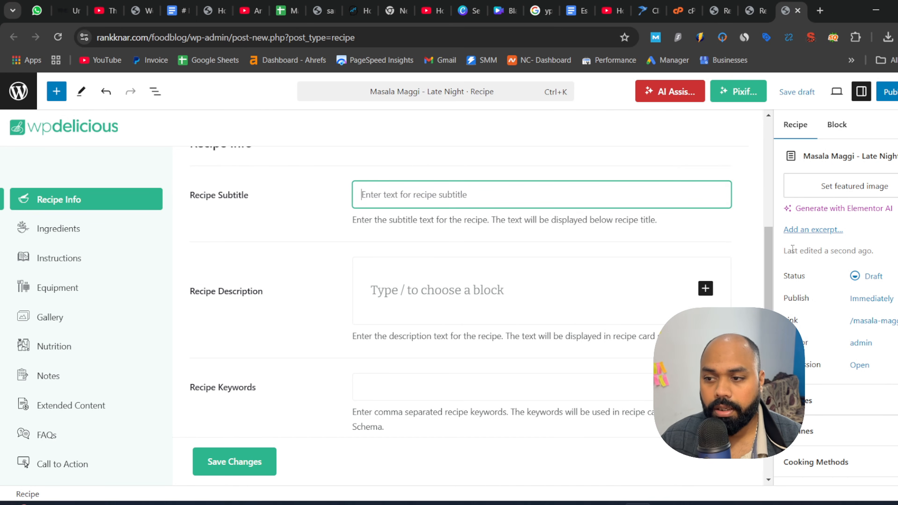
left_click_drag(771, 233, 769, 126)
left_click_drag(232, 217, 26, 215)
key("ctrl+c")
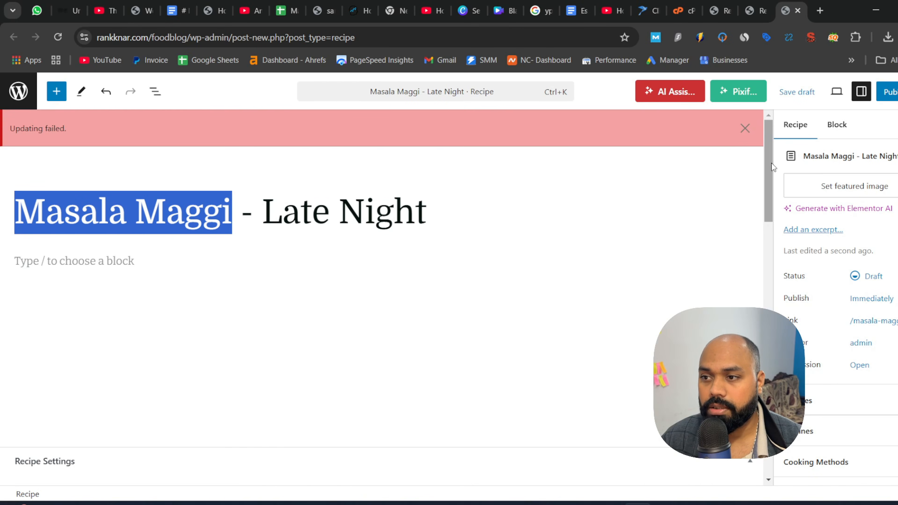
scroll(619, 205, "down", 8)
left_click(478, 188)
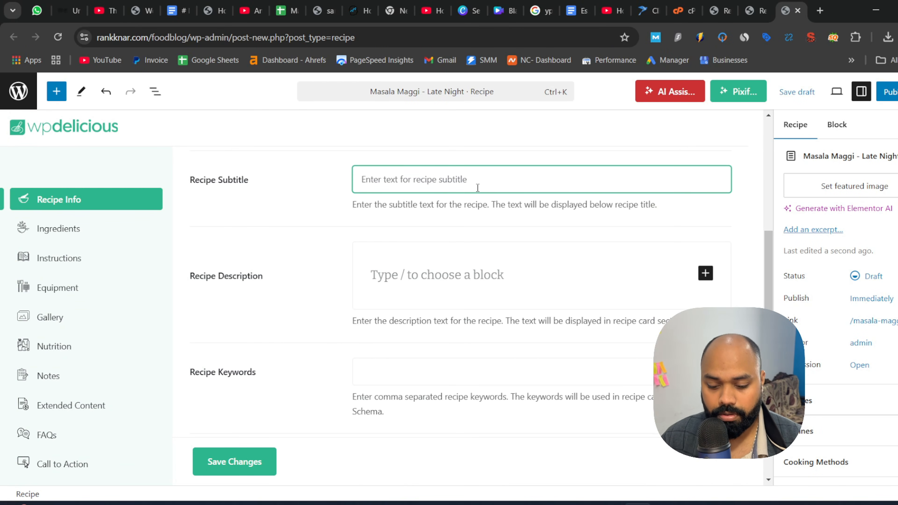
key("ctrl+v")
Enter "Perfect for late night munchies. Easy to make" as the recipe description.
left_click(491, 294)
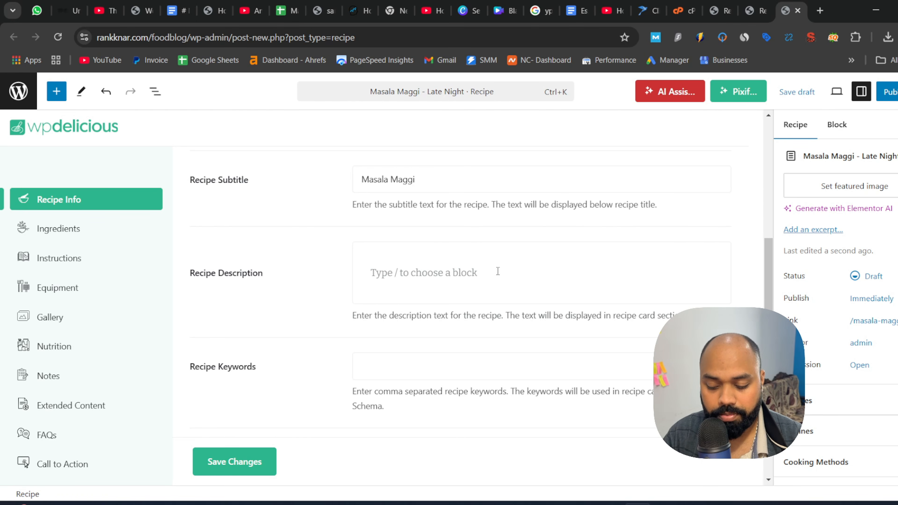
type("Perfec")
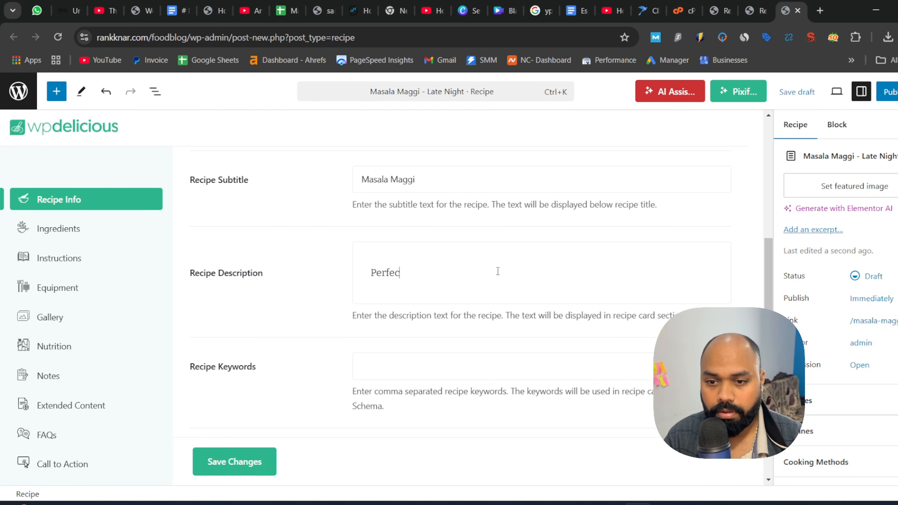
type("t for l")
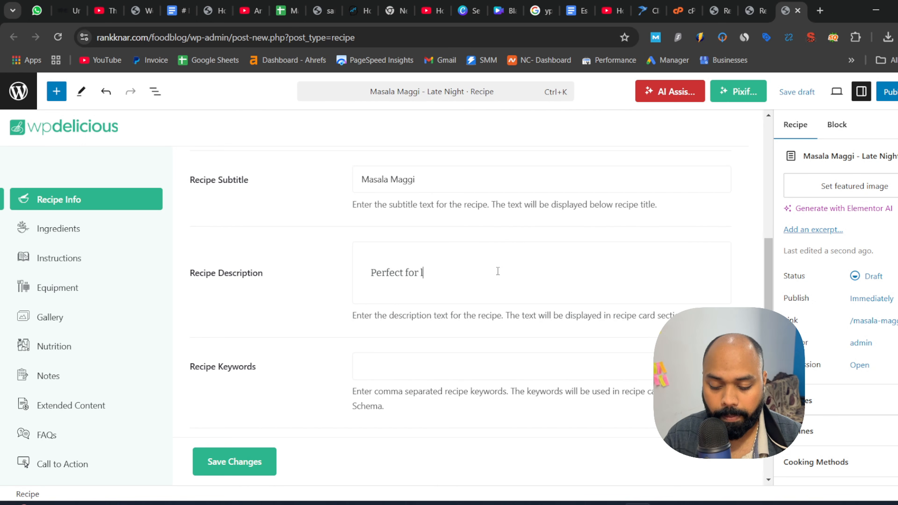
type("ate night ")
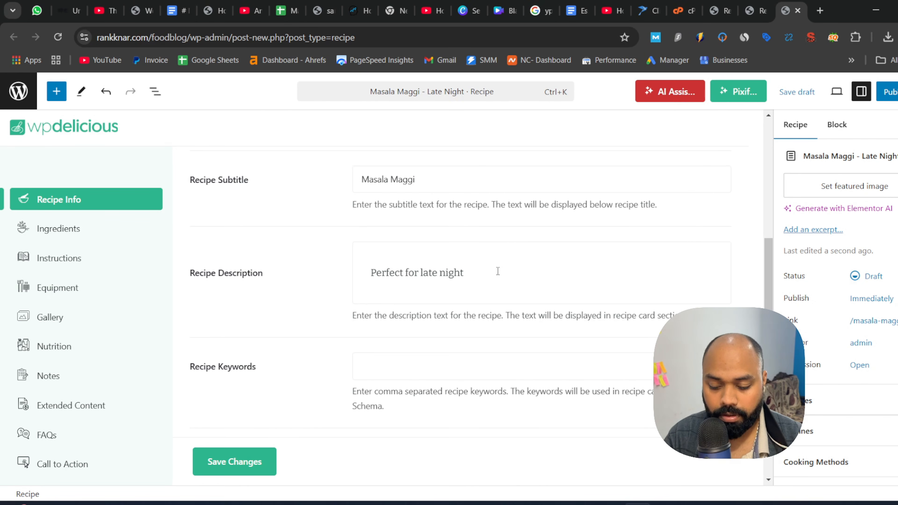
type("munchies")
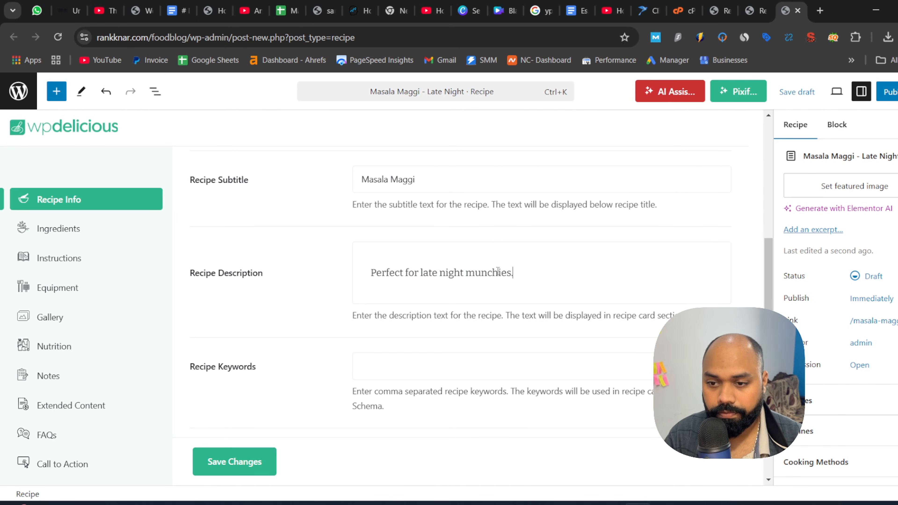
type(". Easy to ")
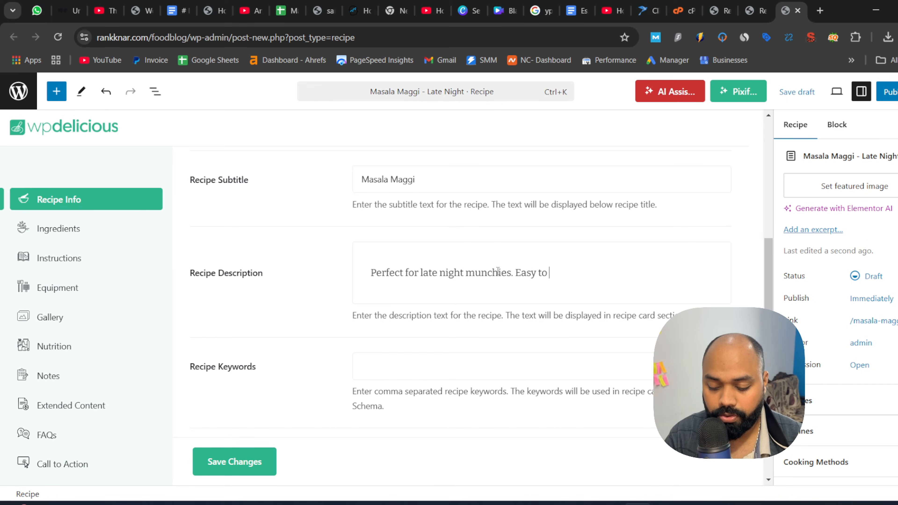
type("make")
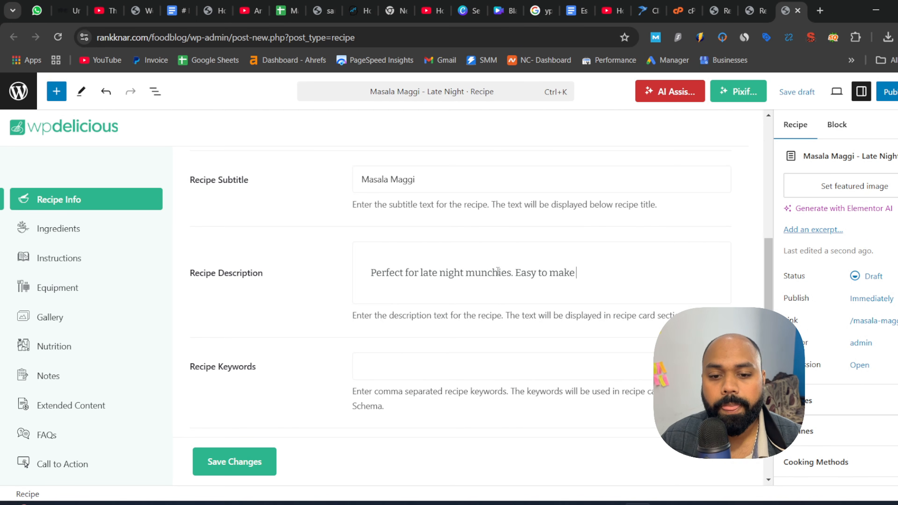
Add "Maggi" as the recipe keyword and set the difficulty level to Beginner.
scroll(496, 269, "down", 4)
left_click(468, 213)
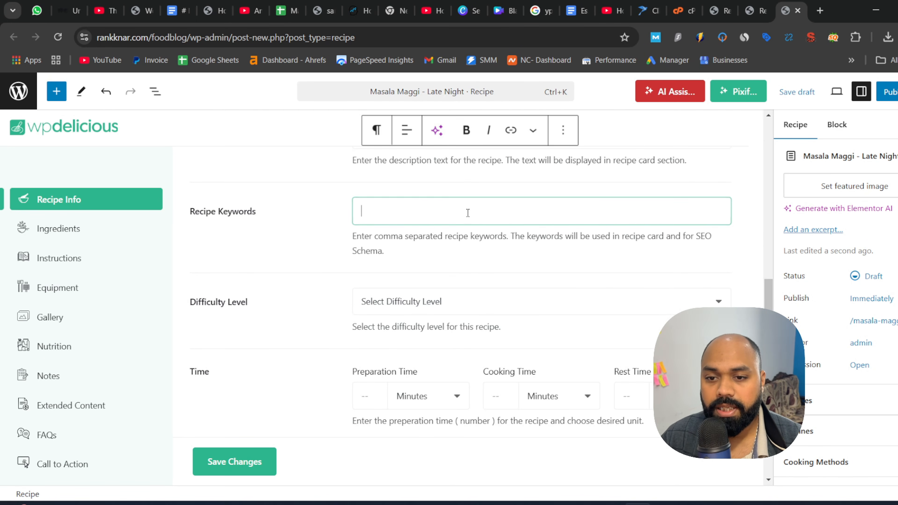
type("Maggi")
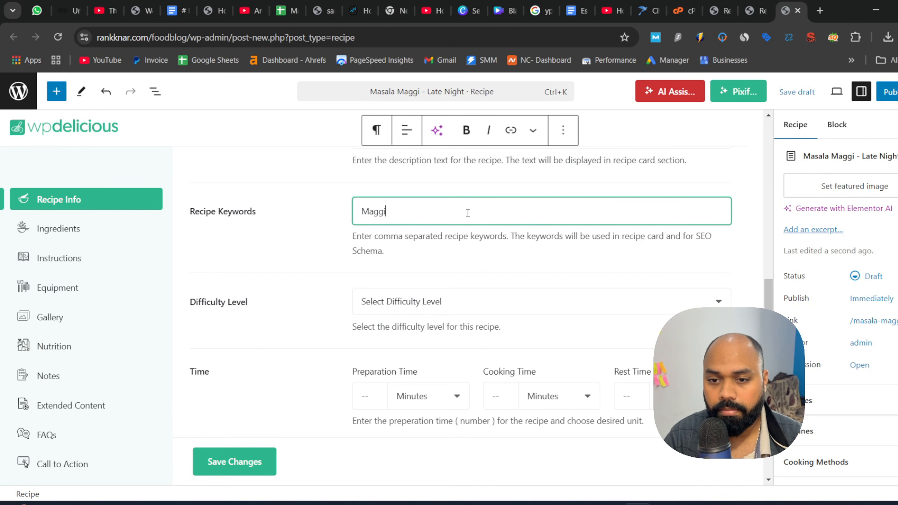
left_click(467, 301)
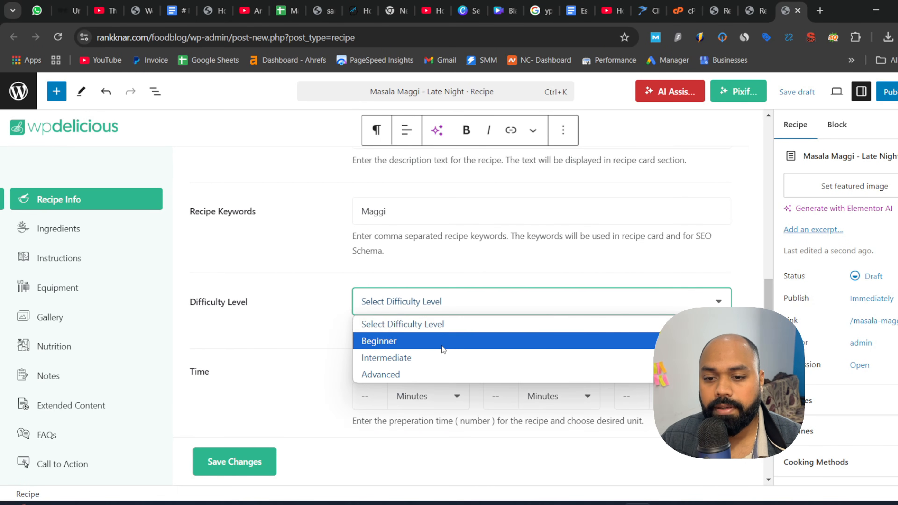
left_click(472, 340)
Set the recipe's preparation time to 10 minutes and its cooking time to 15 minutes.
scroll(472, 340, "down", 3)
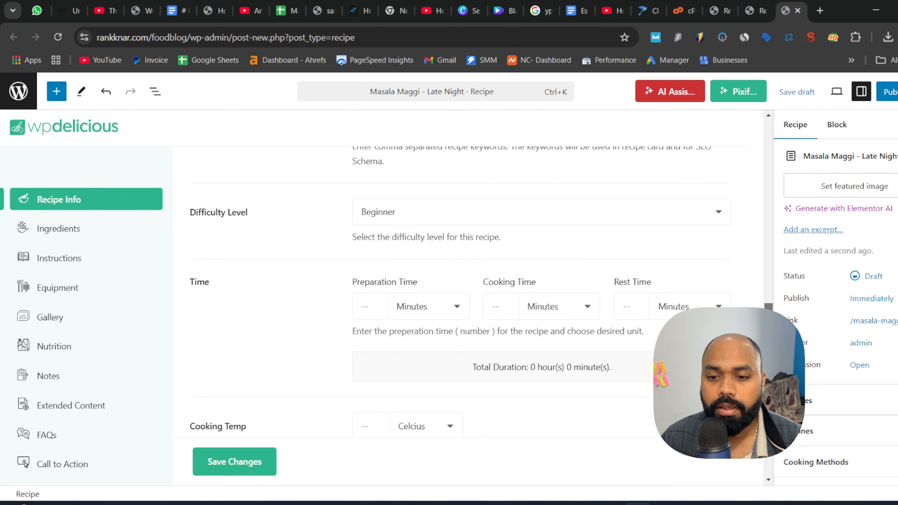
scroll(408, 300, "down", 1)
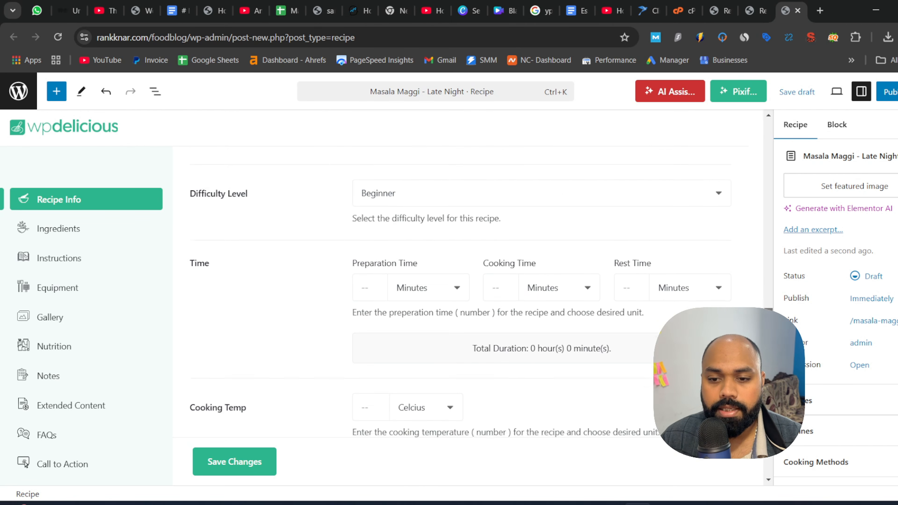
left_click(375, 282)
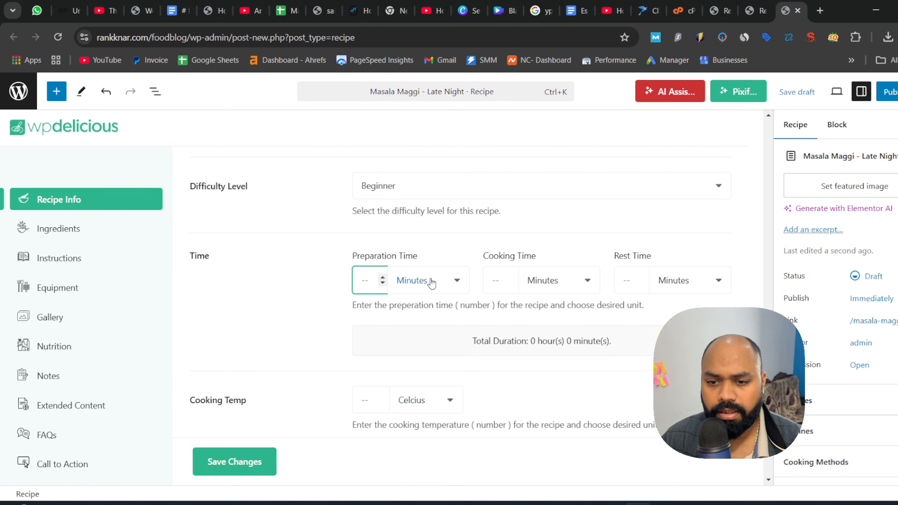
left_click(429, 283)
left_click(378, 280)
type("1")
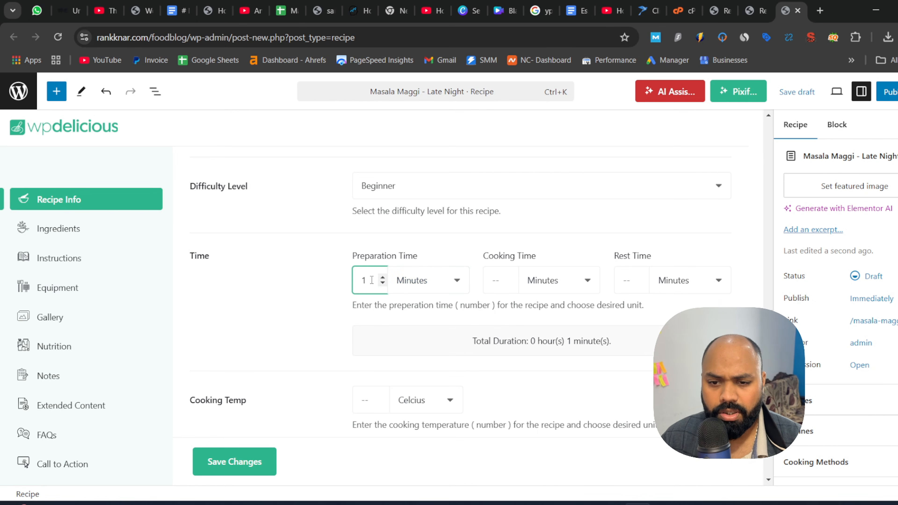
type("0")
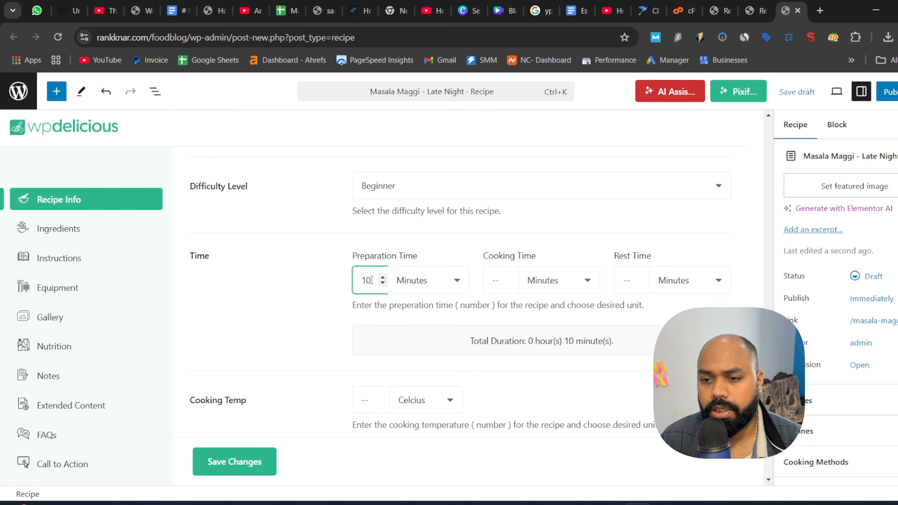
left_click(497, 280)
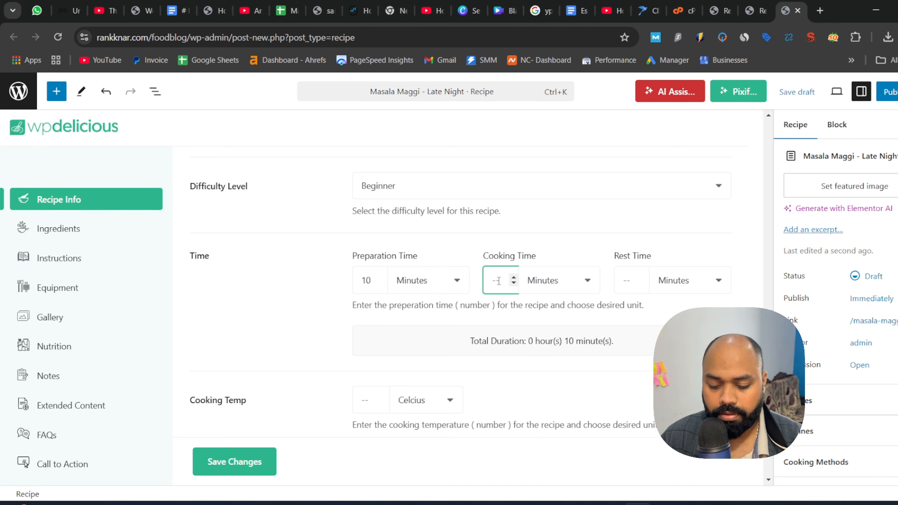
type("15")
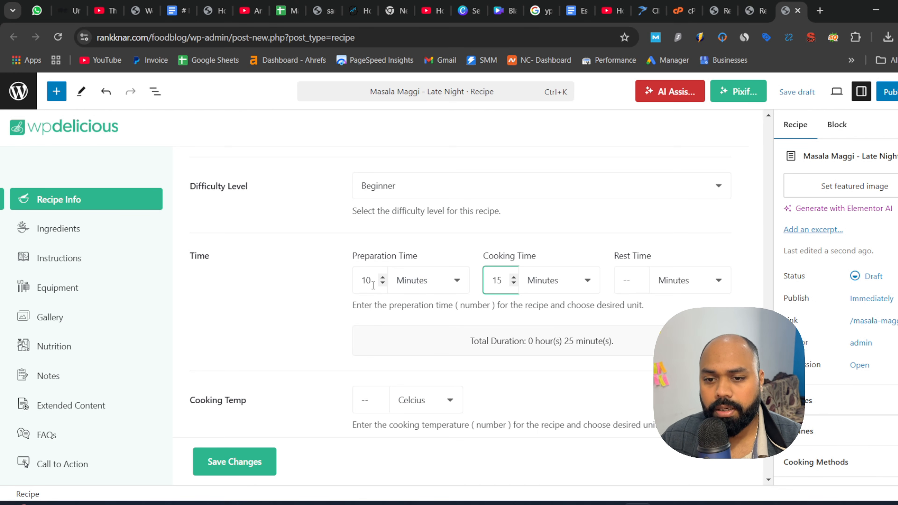
Set the recipe's preparation time to 5 minutes and its rest time to 2 minutes.
left_click_drag(372, 280, 355, 280)
type("5")
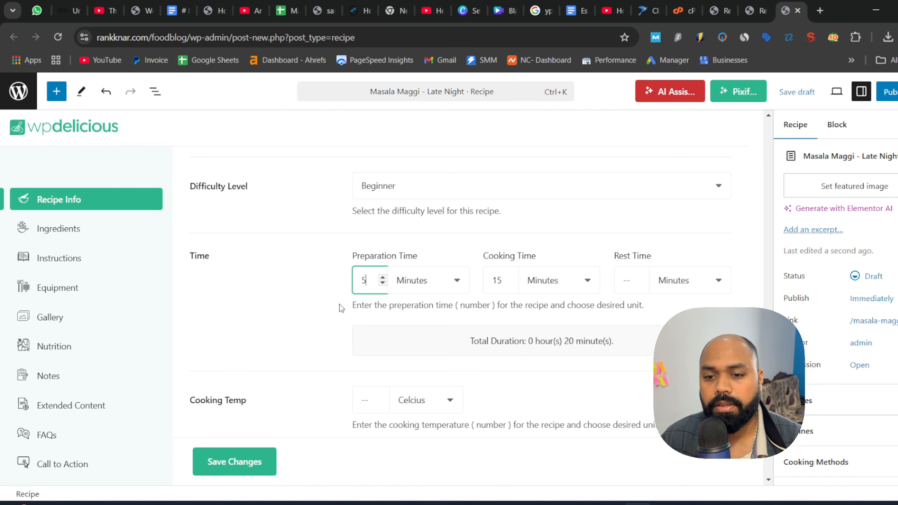
left_click(632, 275)
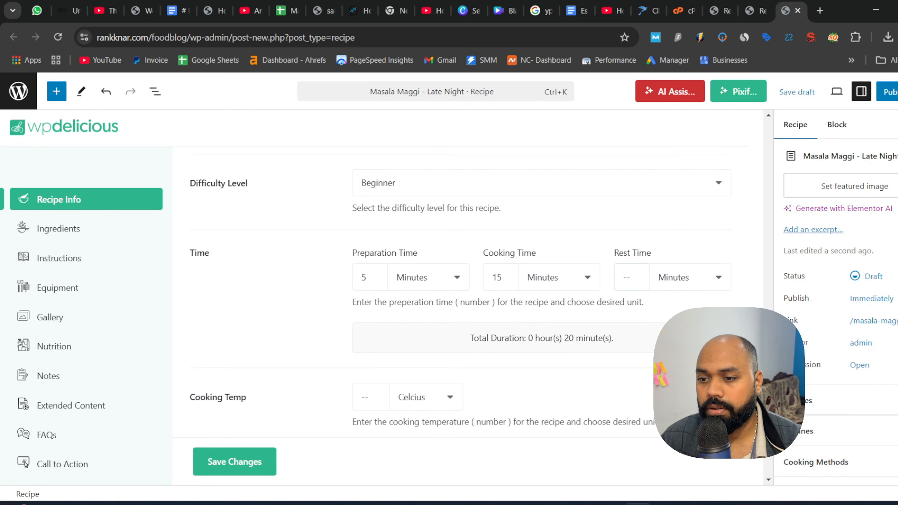
scroll(627, 258, "down", 1)
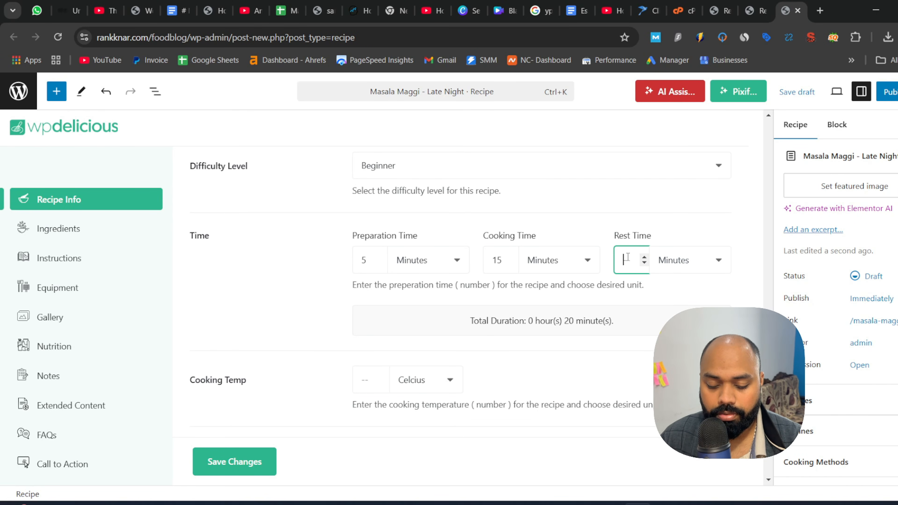
type("2")
left_click(728, 293)
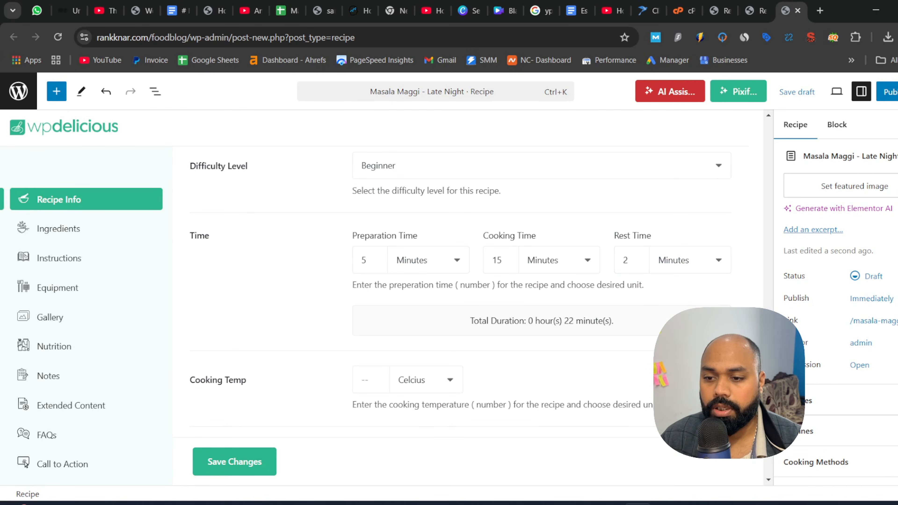
Check the recipe's total duration and set the cooking time to 10 minutes.
scroll(544, 275, "down", 2)
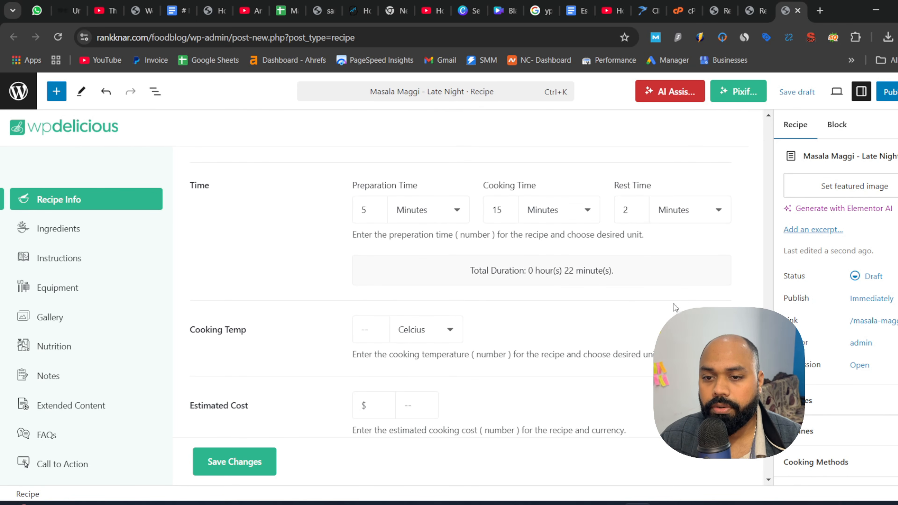
double_click(567, 272)
left_click(577, 273)
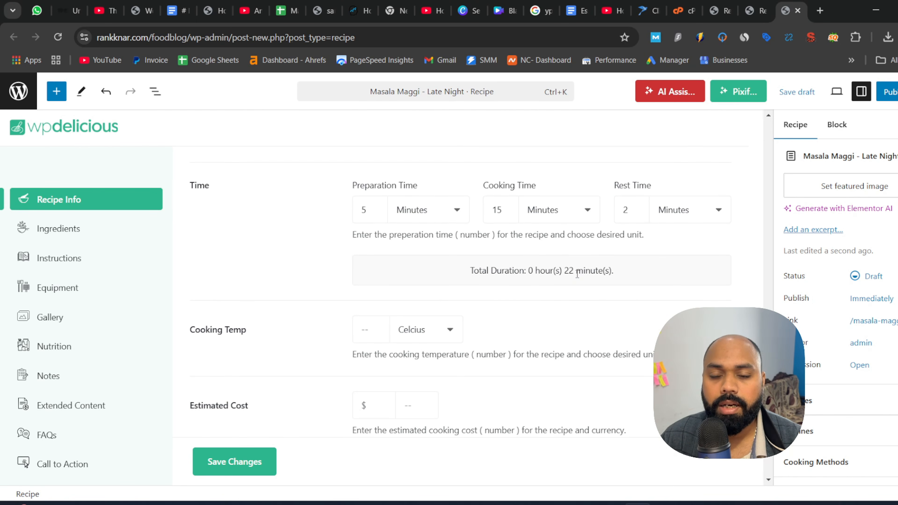
double_click(499, 210)
type("10")
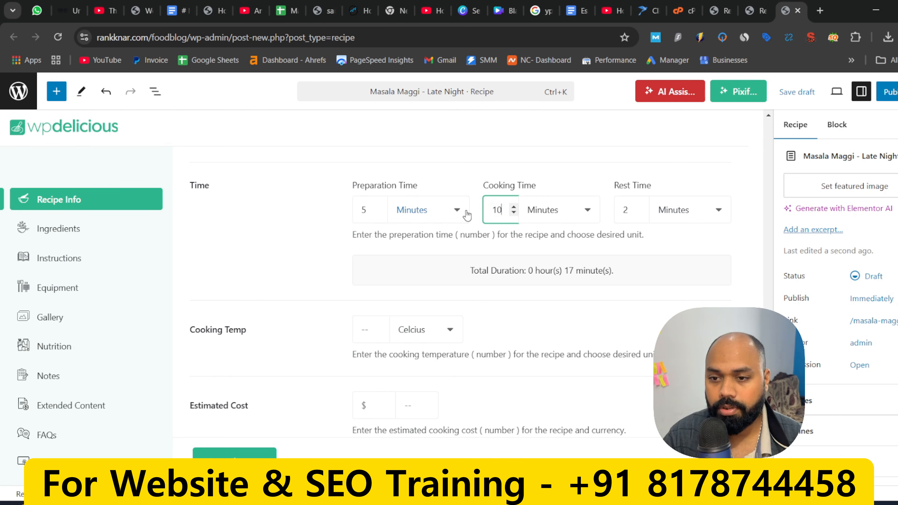
left_click(337, 273)
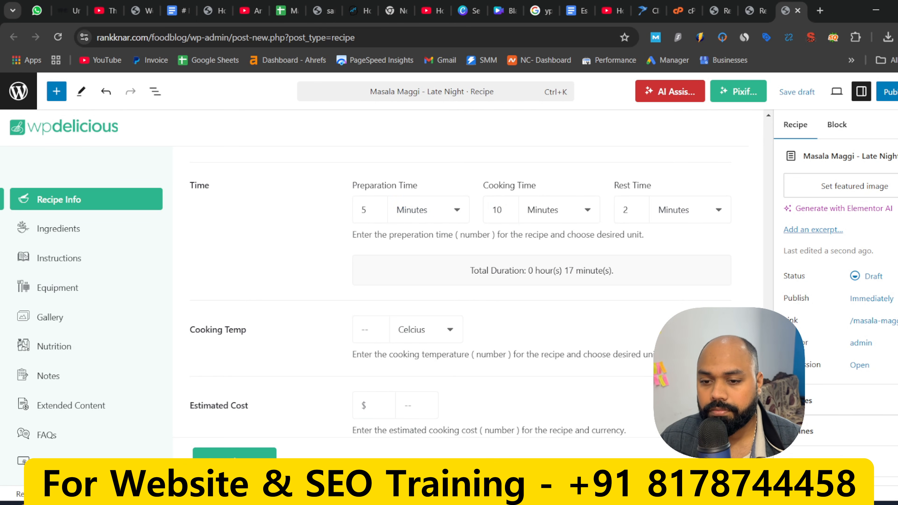
Set the recipe's cooking temperature to 70 degrees Celsius.
scroll(460, 283, "down", 3)
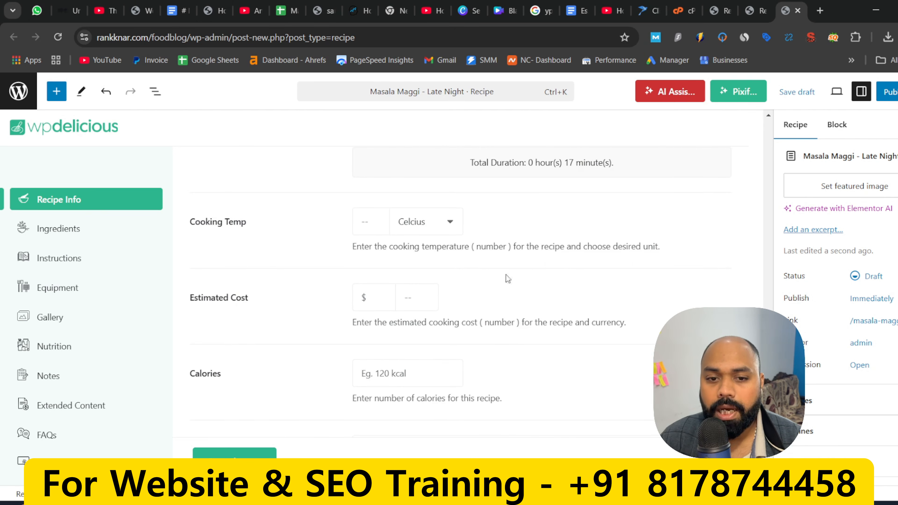
left_click(364, 222)
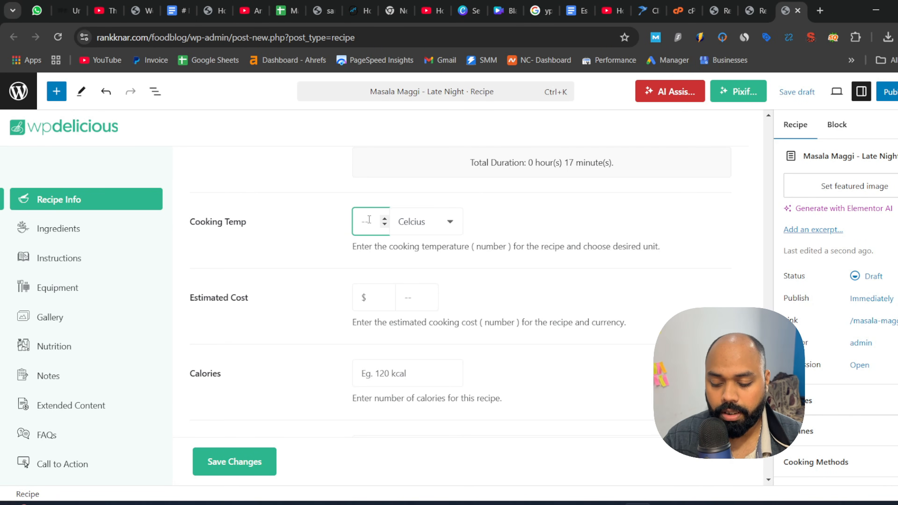
type("70")
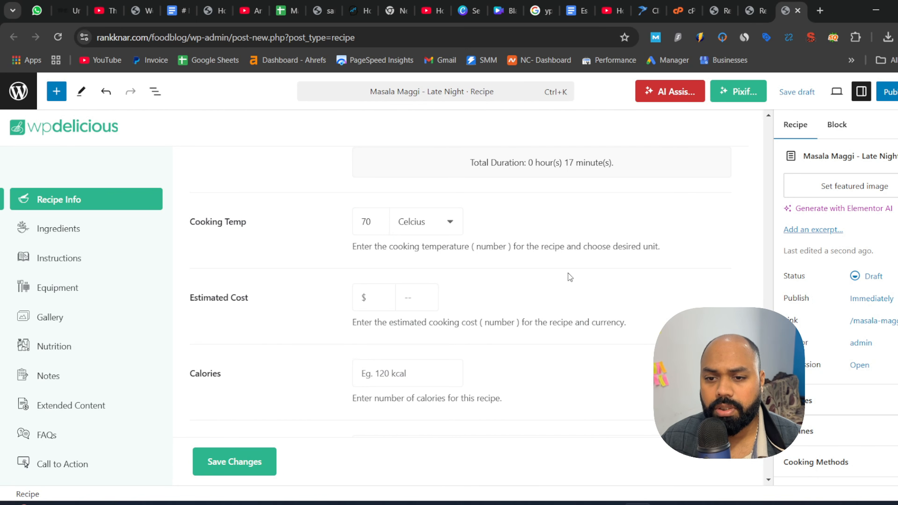
Set the recipe's estimated cost to 30.
left_click(427, 218)
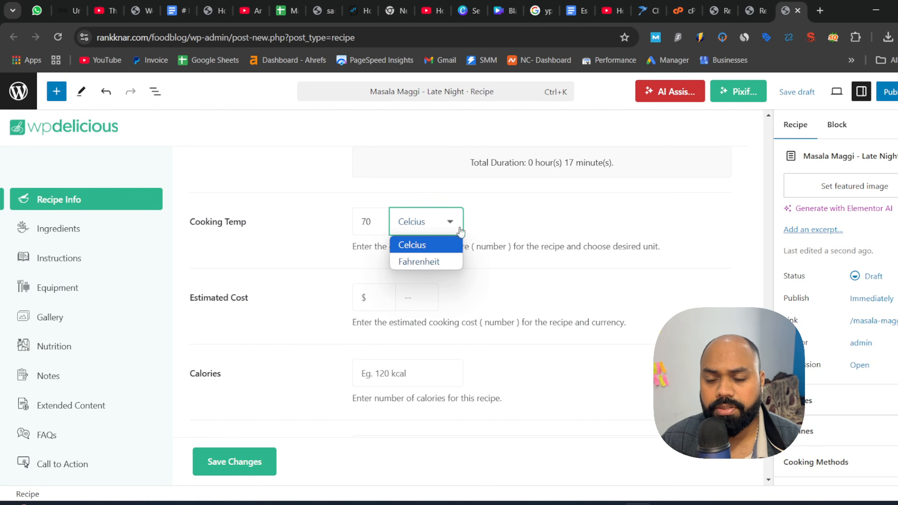
left_click(587, 249)
scroll(533, 304, "down", 2)
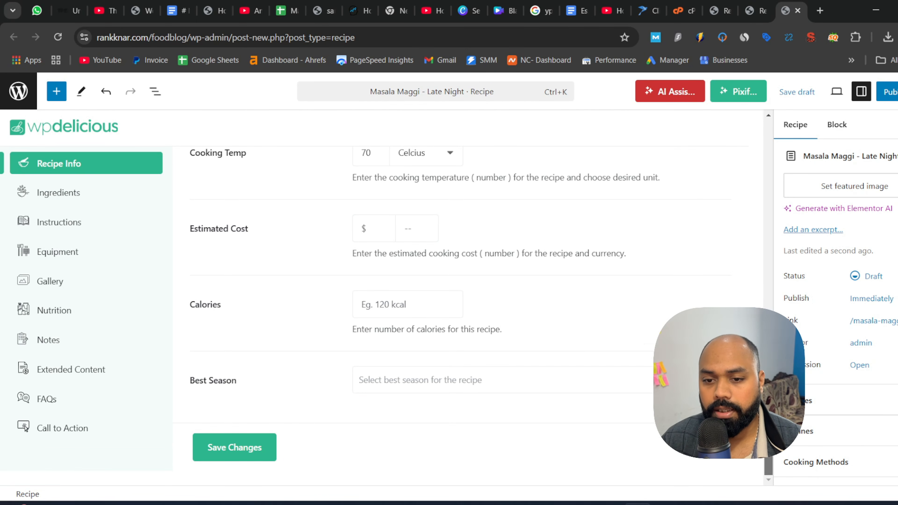
left_click(407, 236)
right_click(408, 237)
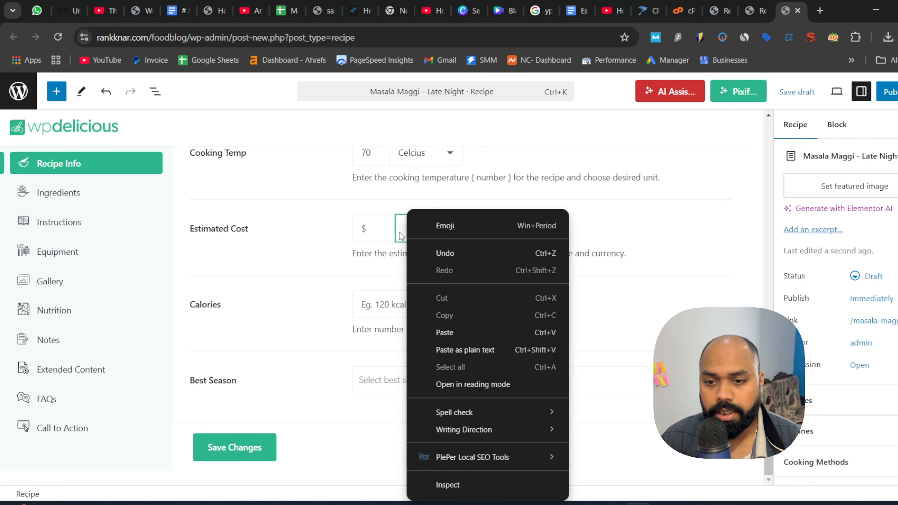
left_click(401, 232)
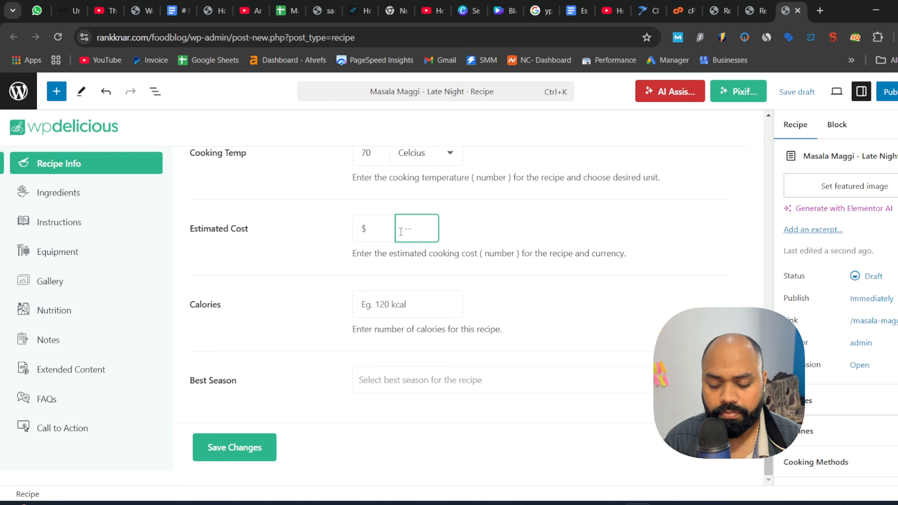
type("20")
key("BackSpace")
key("BackSpace")
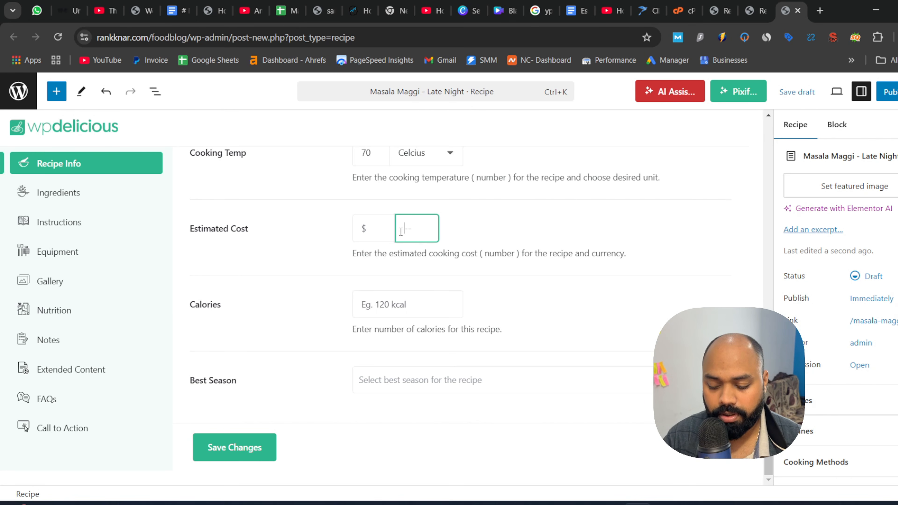
type("30")
left_click(635, 292)
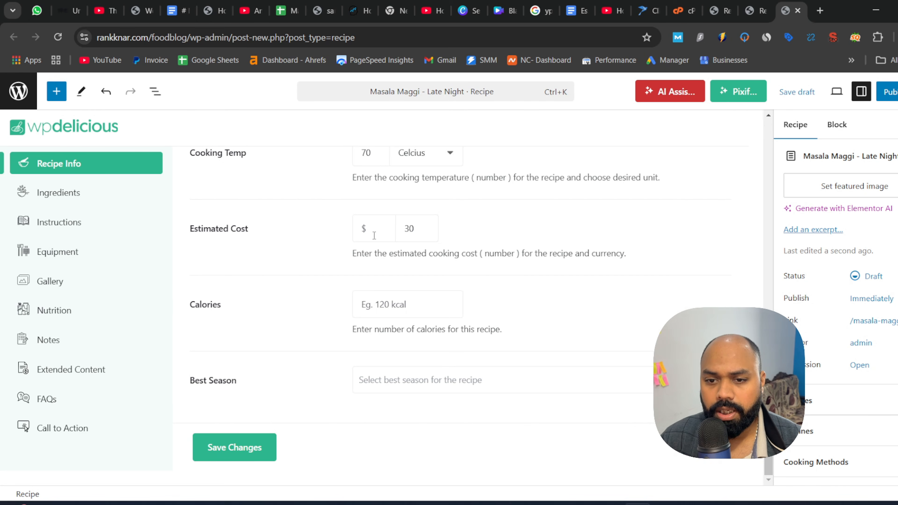
left_click(360, 232)
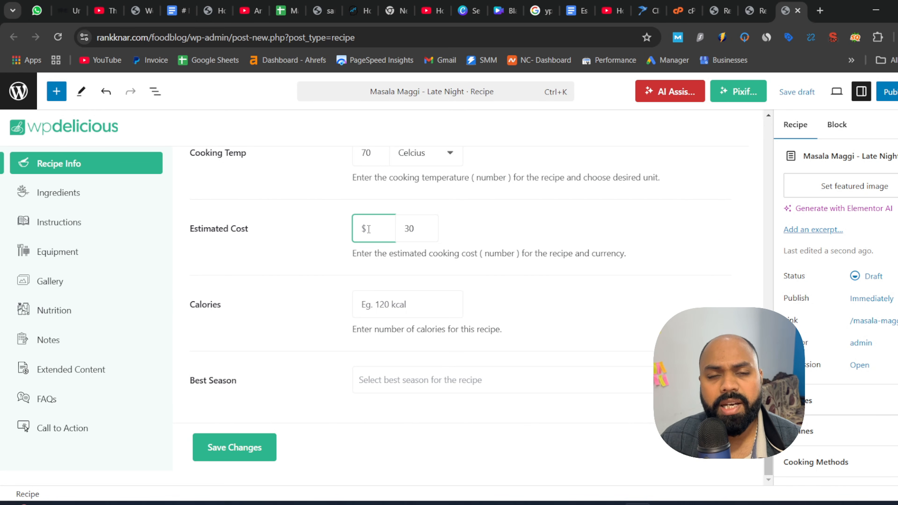
Set the calories to 300 and add Winter, Summer, Spring and Suitable throughout the year as best seasons.
left_click(378, 304)
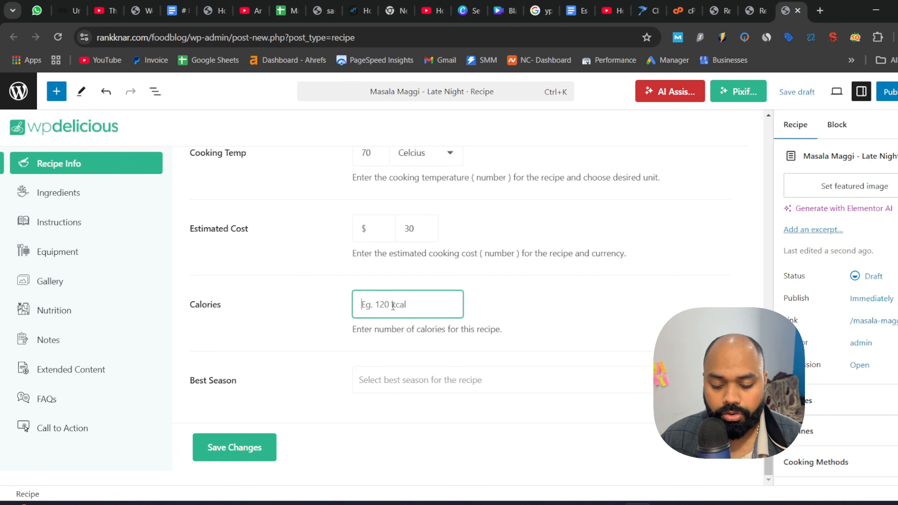
type("300")
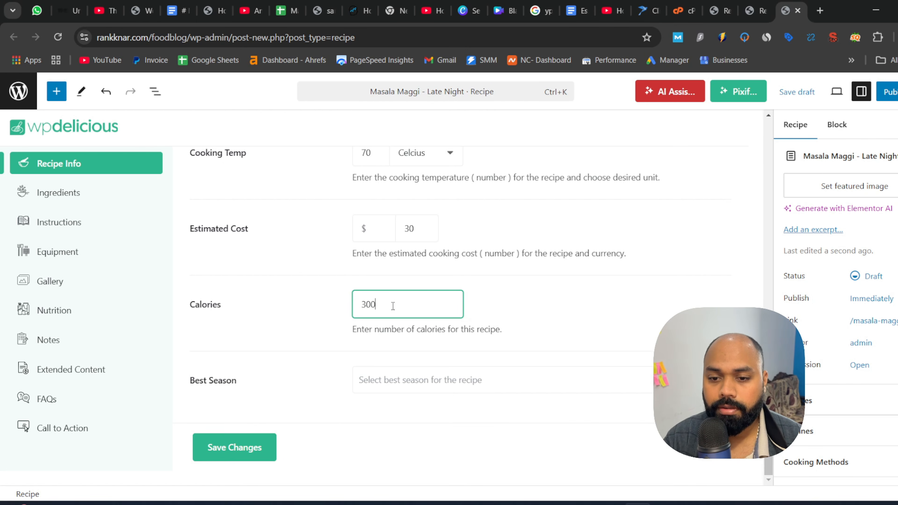
left_click(428, 385)
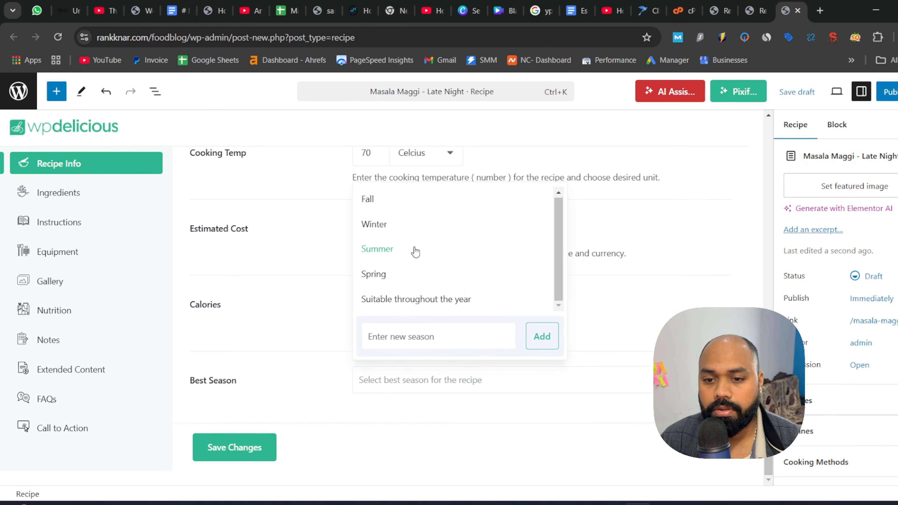
left_click(389, 228)
left_click(381, 252)
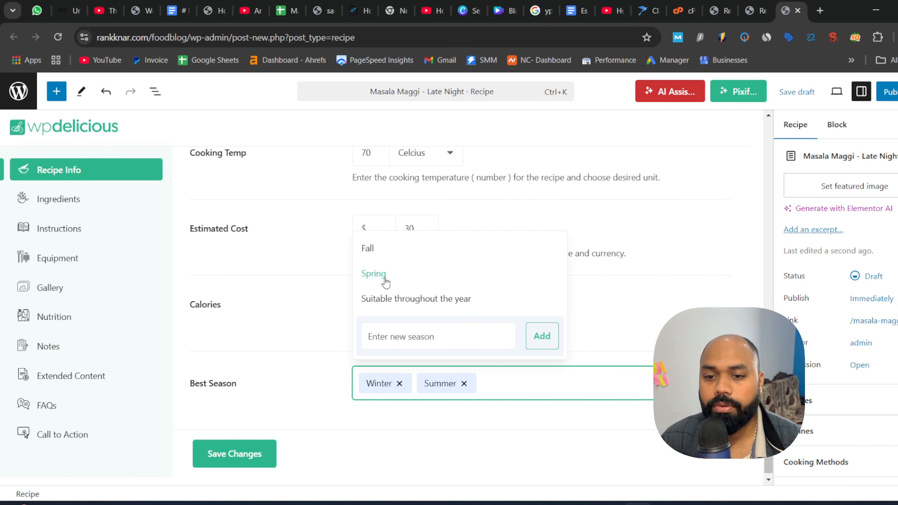
left_click(377, 276)
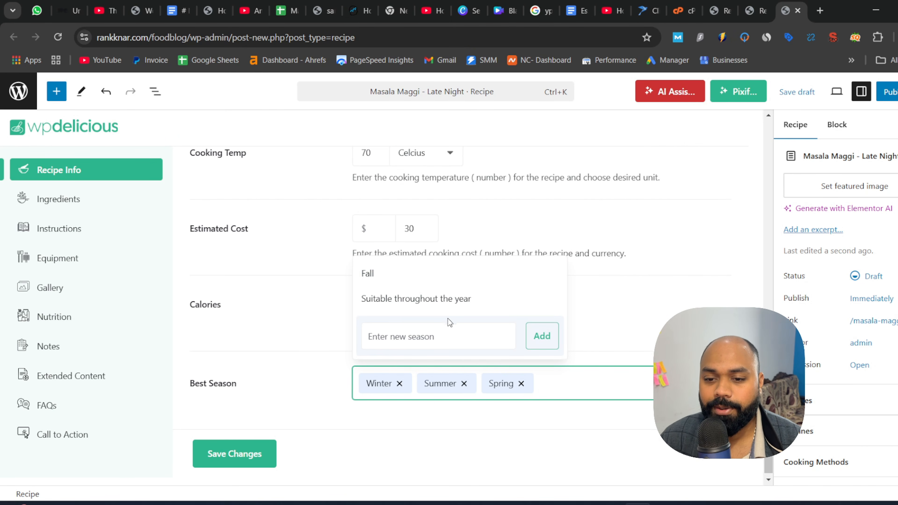
left_click(422, 299)
Remove Spring, Summer and Winter from the best seasons, keeping only Suitable throughout the year.
left_click(521, 383)
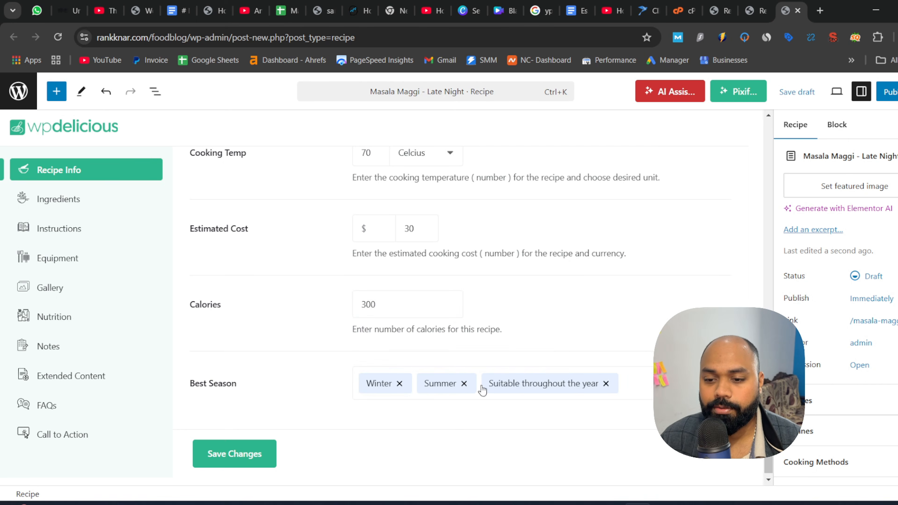
left_click(464, 383)
left_click(398, 384)
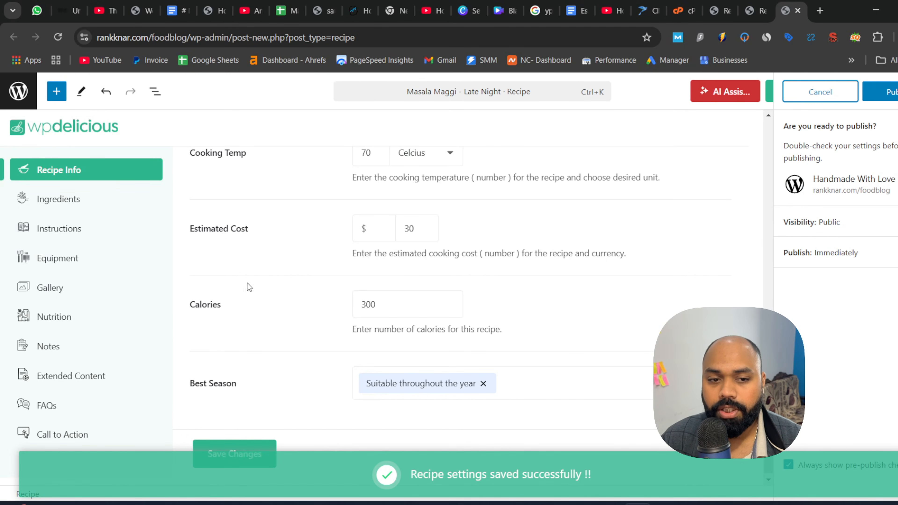
Go to the recipe's ingredients settings and set the number of servings to 1.
left_click(42, 199)
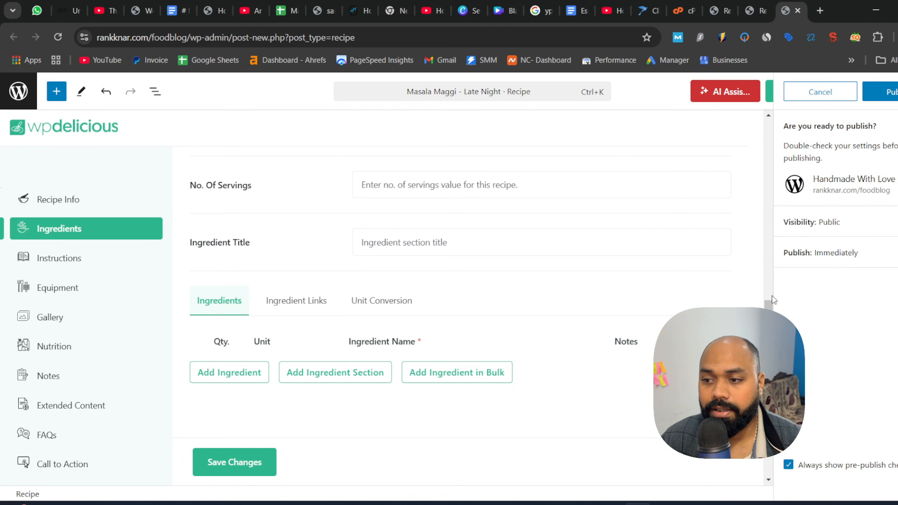
left_click_drag(772, 316, 773, 288)
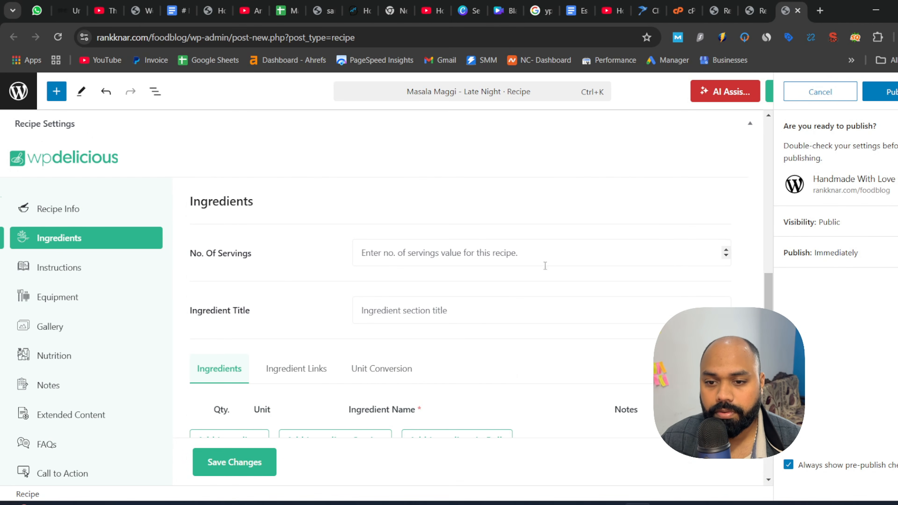
left_click(462, 253)
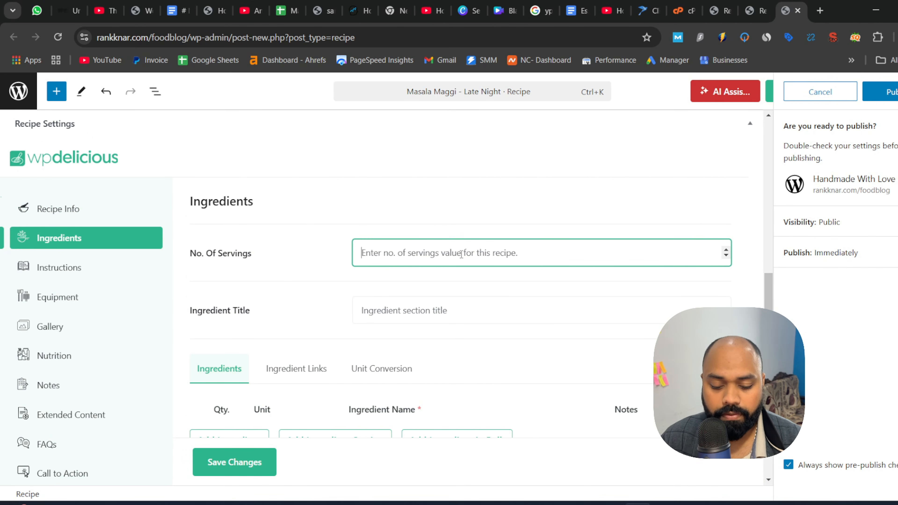
type("1")
left_click(757, 294)
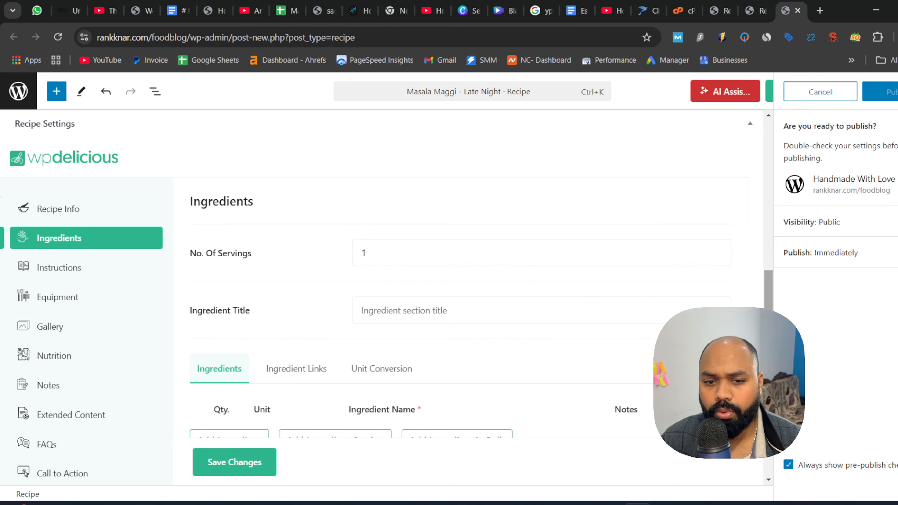
Title the ingredient section "Vegies".
left_click_drag(770, 312, 769, 345)
left_click(455, 225)
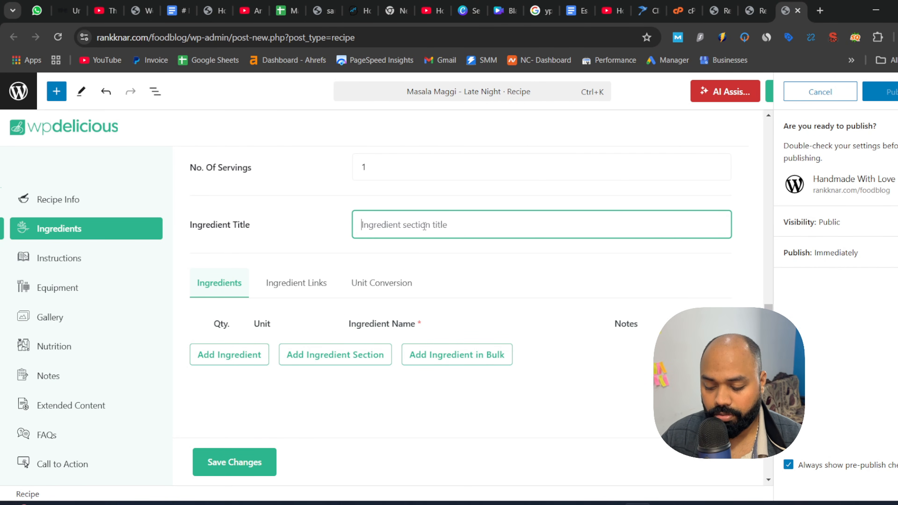
type("Veg")
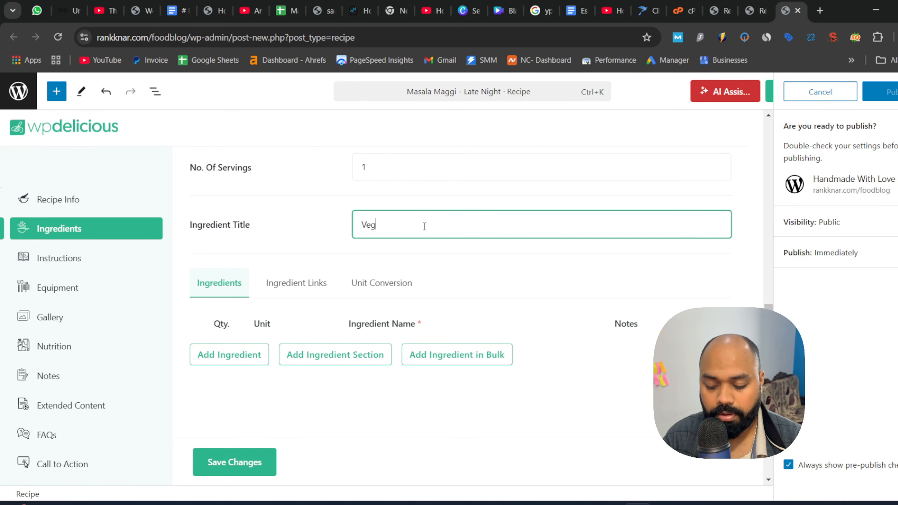
type("ins")
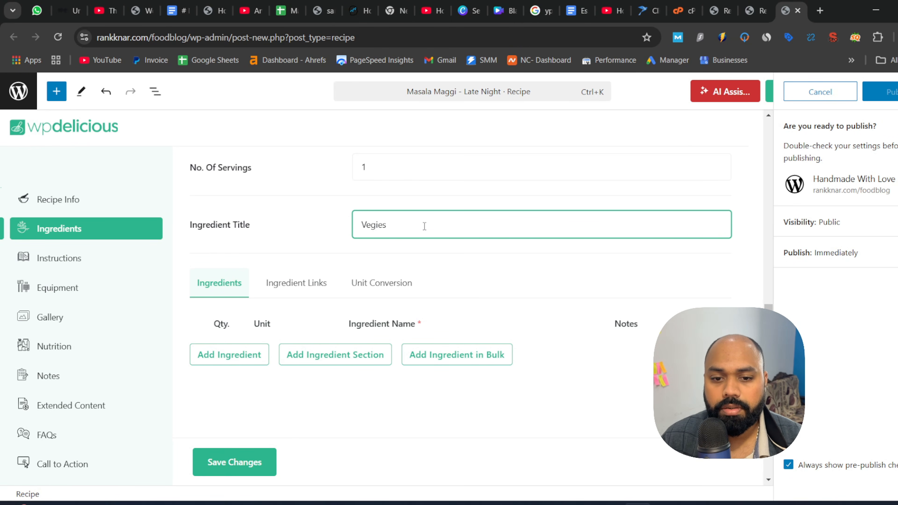
Add an Onion ingredient with quantity 1, unit 1 and the note "Chop Thin".
left_click(250, 355)
left_click(241, 349)
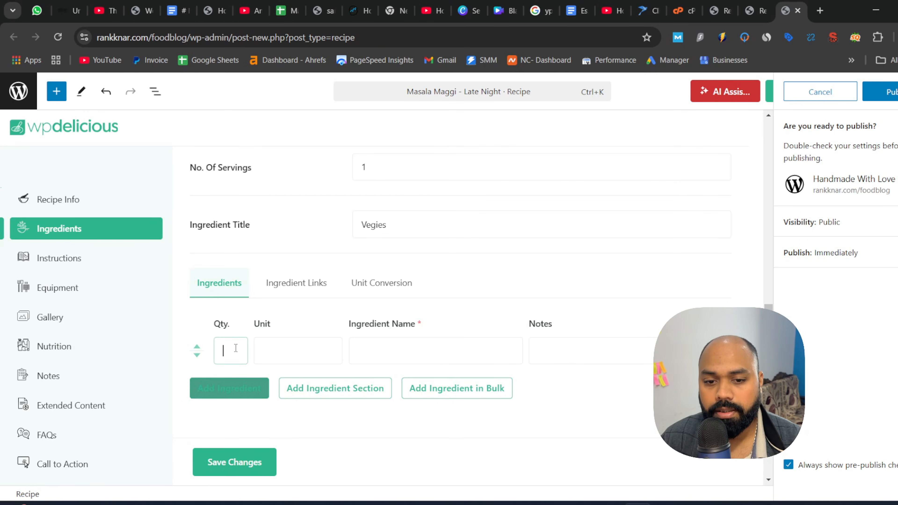
type("1")
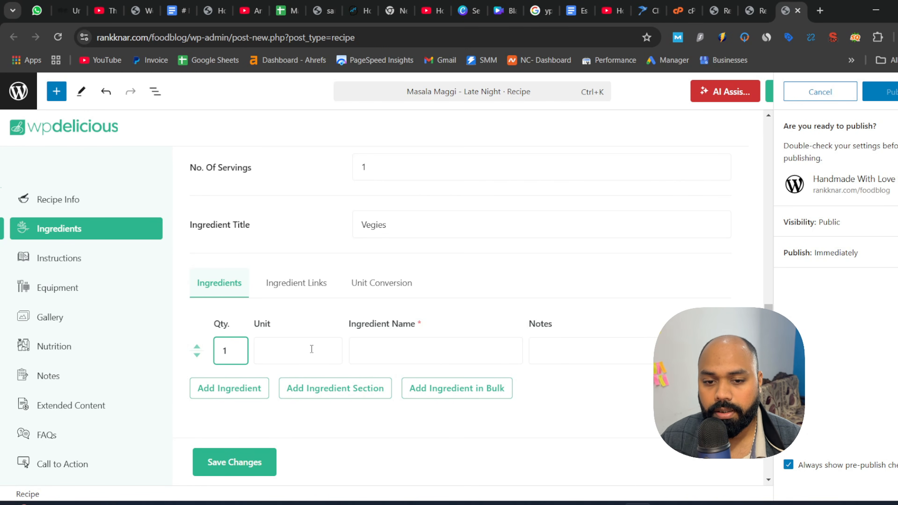
left_click(306, 350)
type("1")
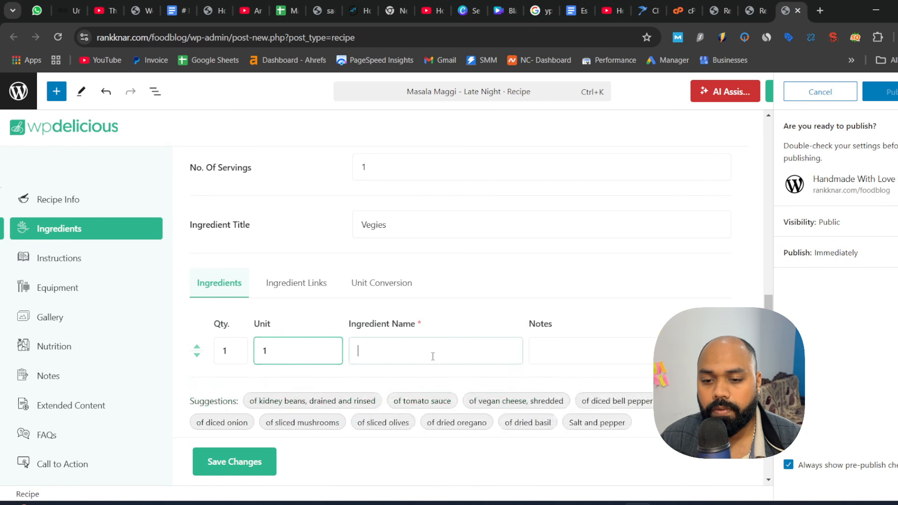
left_click(433, 356)
type("Onion")
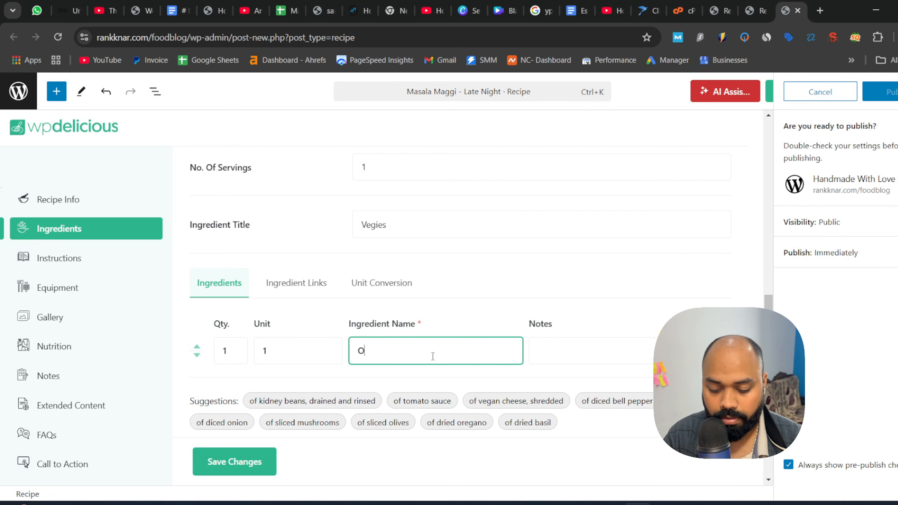
left_click(601, 361)
type("Cho")
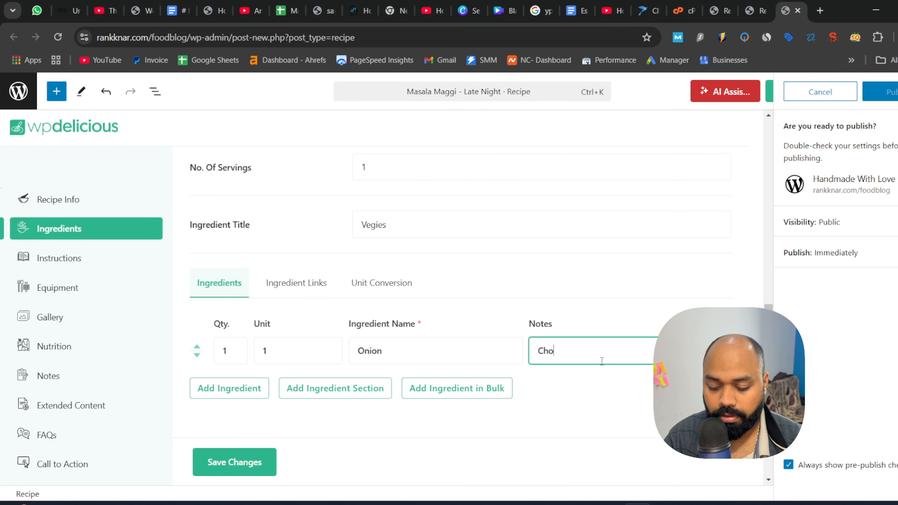
type("p T")
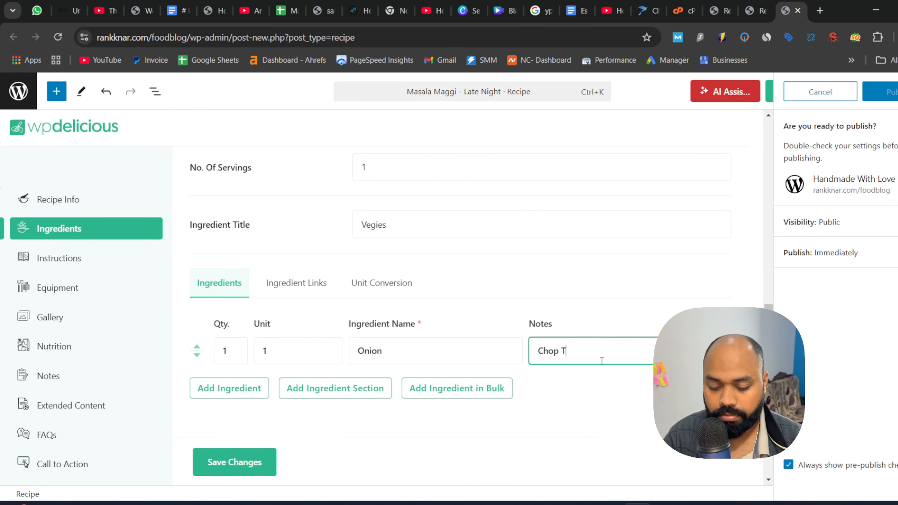
type("ihin")
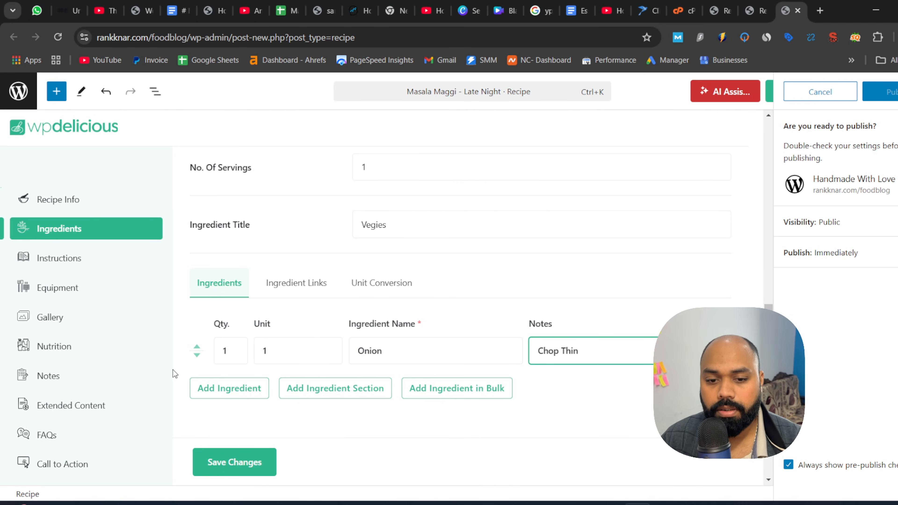
Add a second ingredient, Tomato, with quantity 1 and unit 1.
left_click(233, 382)
left_click(226, 383)
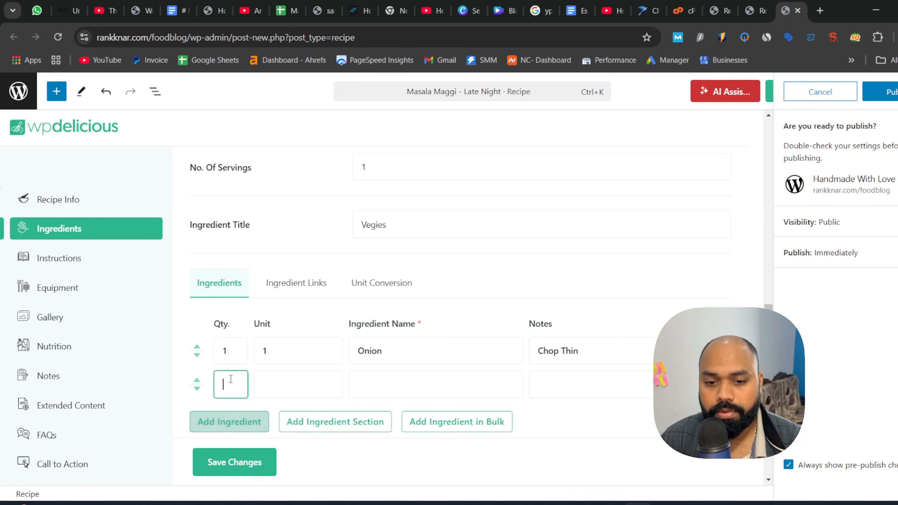
type("2")
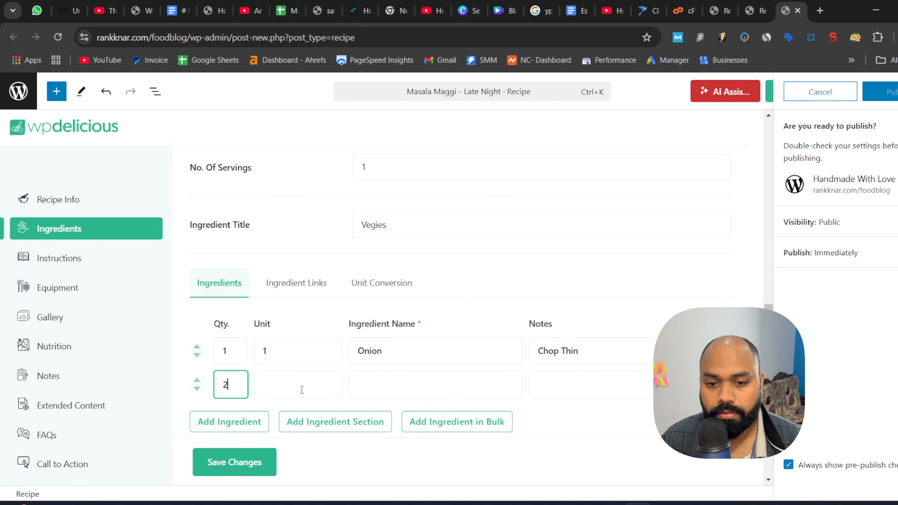
key("BackSpace")
type("1")
left_click(302, 389)
type("1")
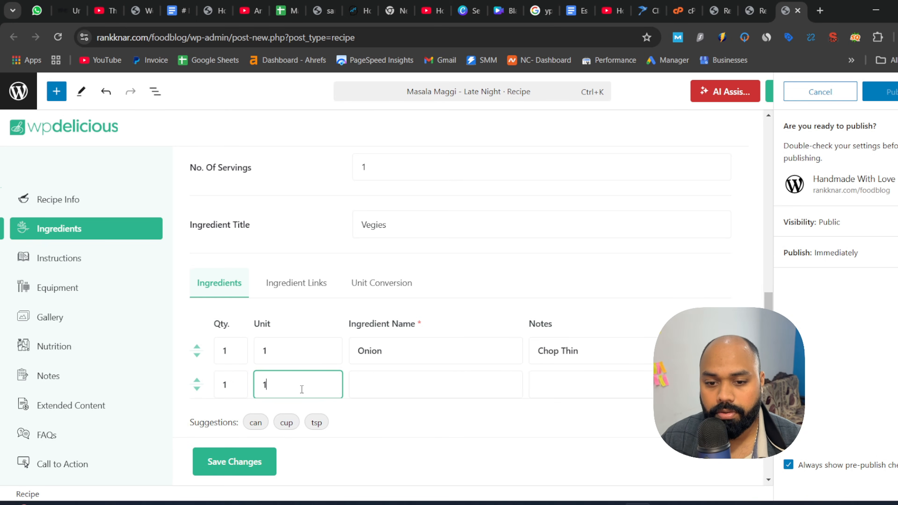
left_click(442, 391)
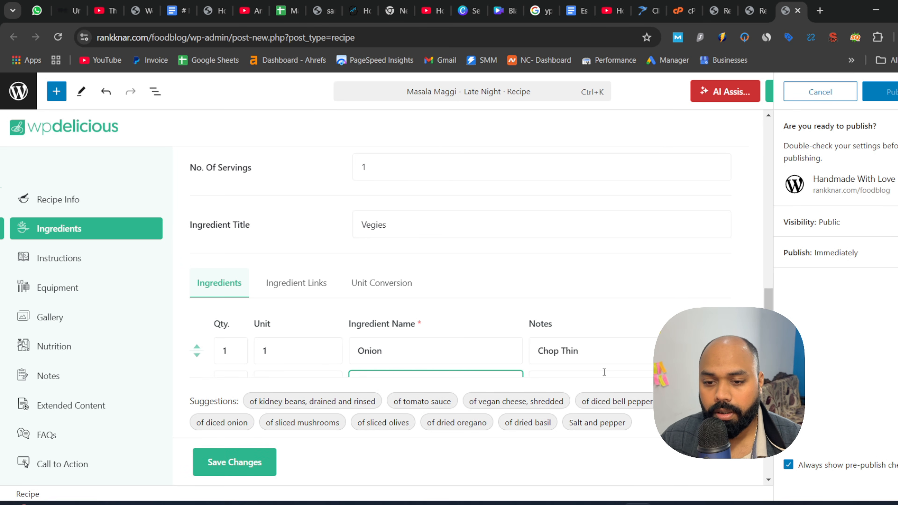
scroll(399, 327, "down", 3)
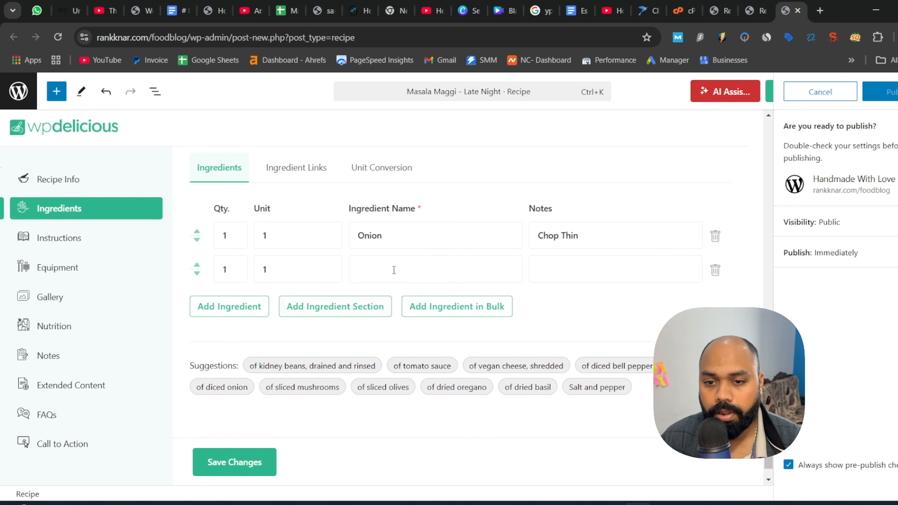
type("Tomato")
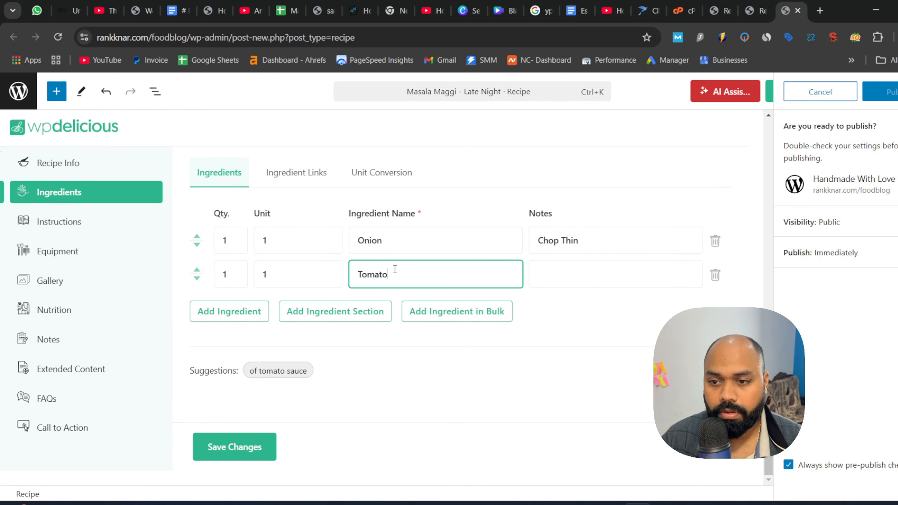
Copy the Onion note "Chop Thin" into the Tomato ingredient's notes.
left_click(576, 275)
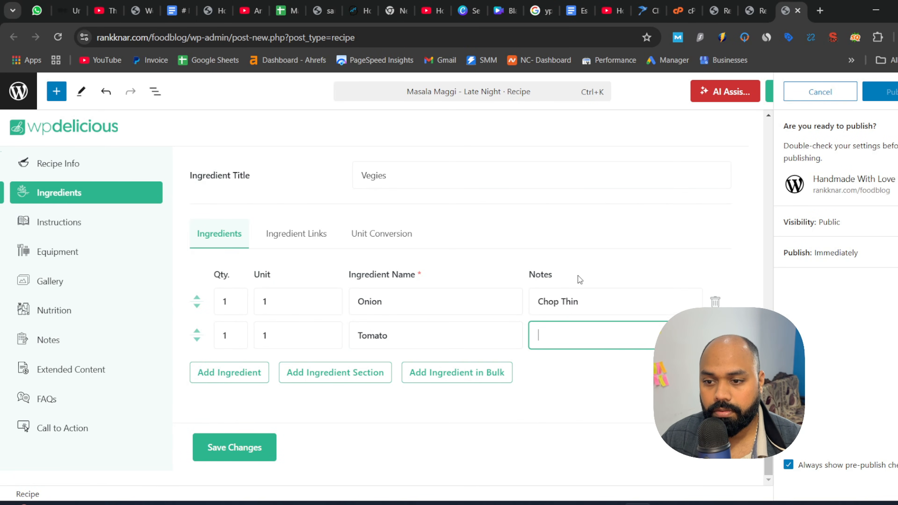
triple_click(586, 303)
key("ctrl+c")
left_click(568, 336)
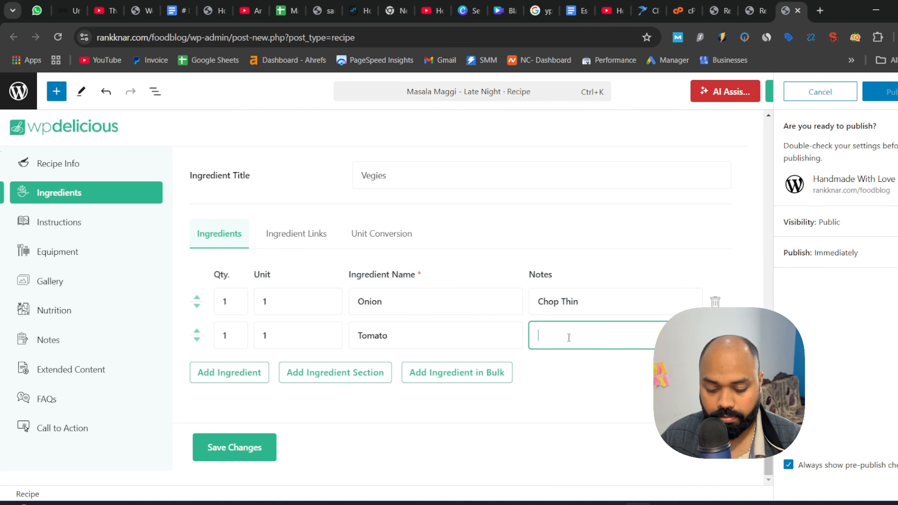
key("ctrl+v")
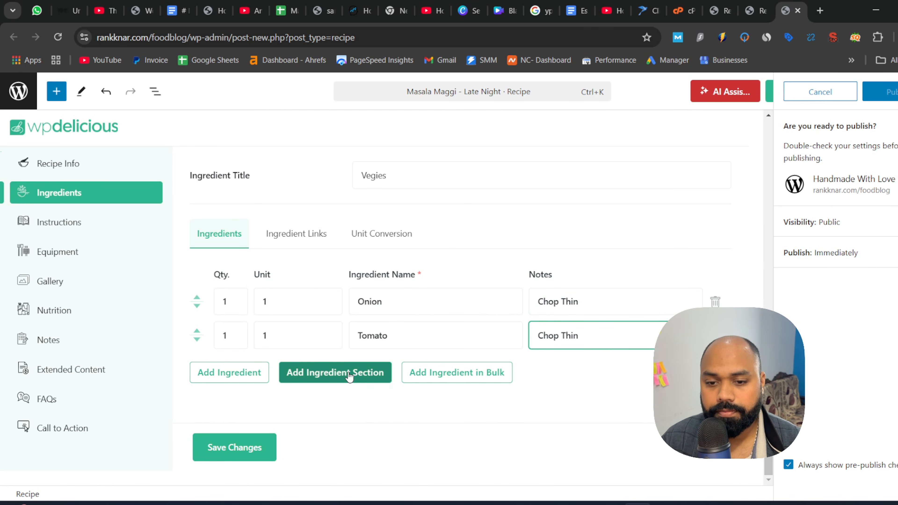
Examine the form for adding ingredients in bulk and close it without adding any.
left_click(433, 373)
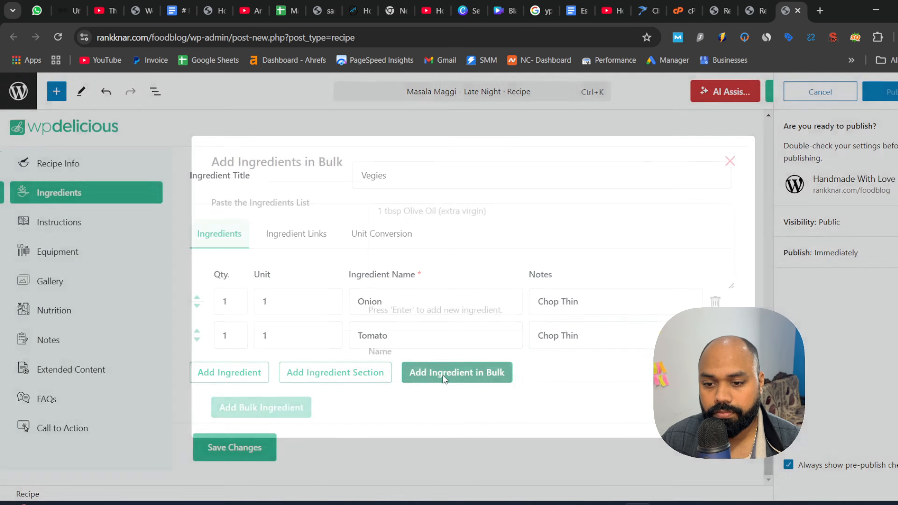
left_click(508, 210)
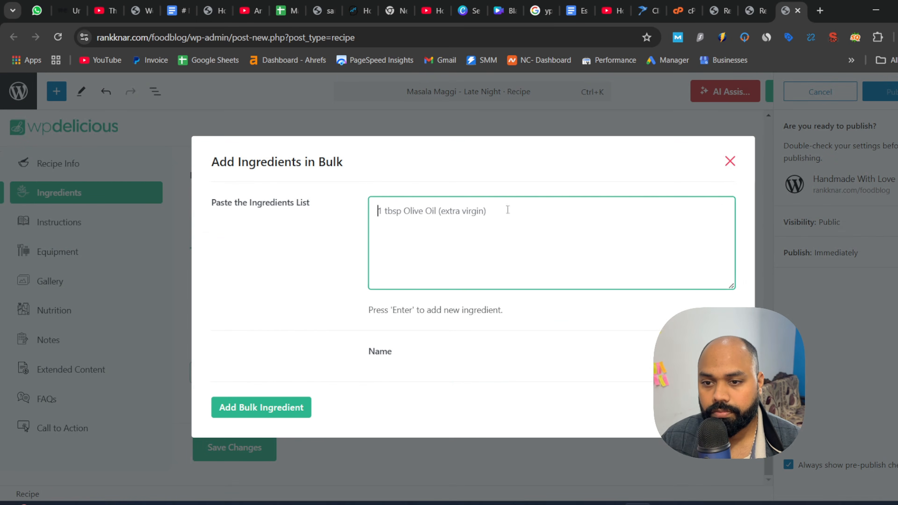
left_click(730, 160)
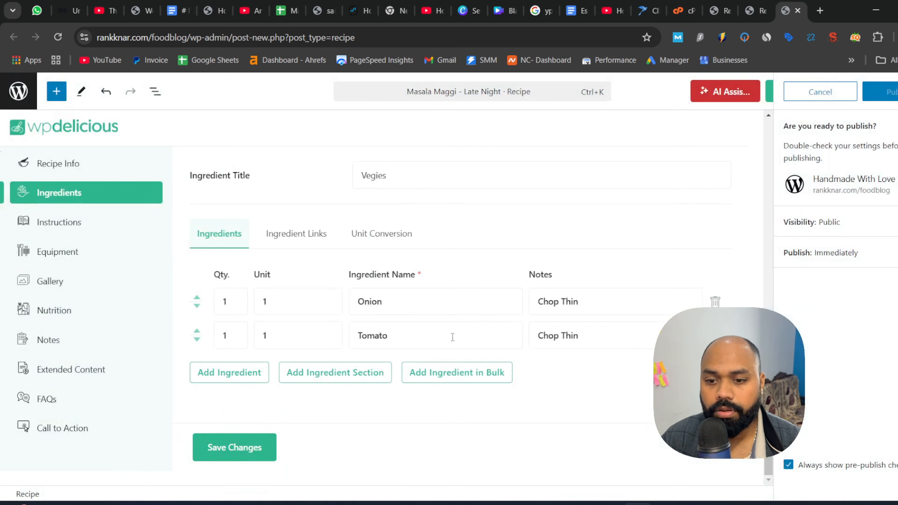
left_click(458, 375)
left_click(425, 214)
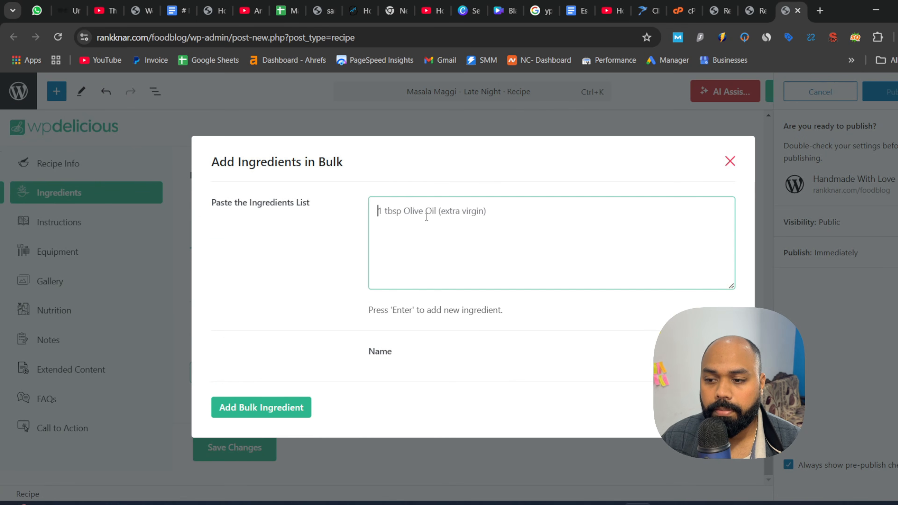
left_click(730, 161)
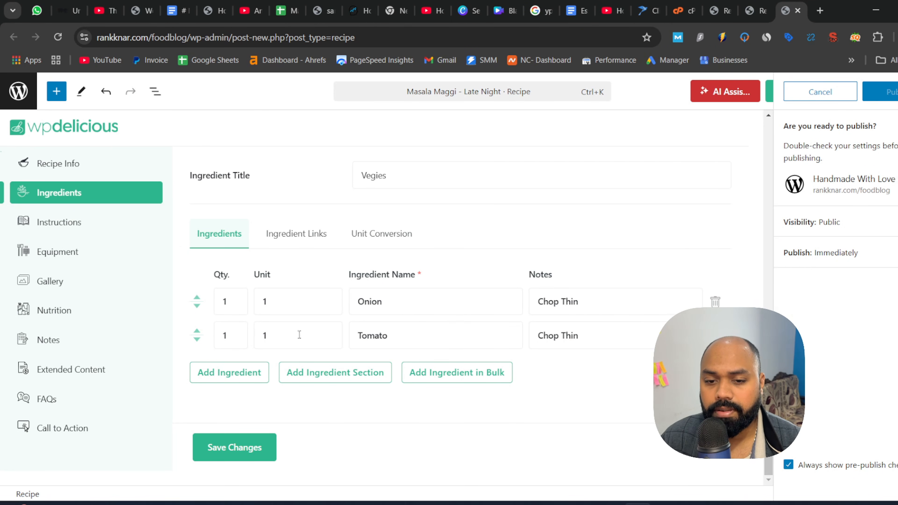
Check the ingredient links for Onion and Tomato, and save the recipe's ingredient changes.
left_click(283, 233)
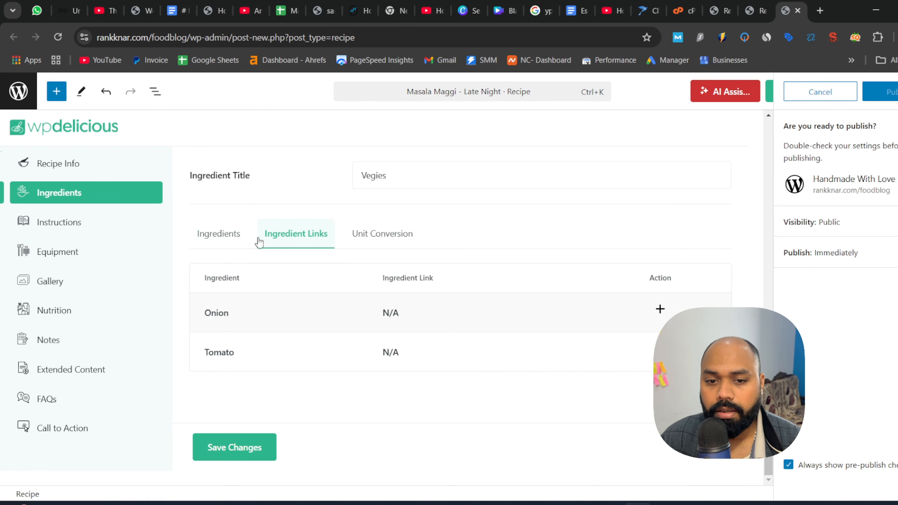
left_click(212, 235)
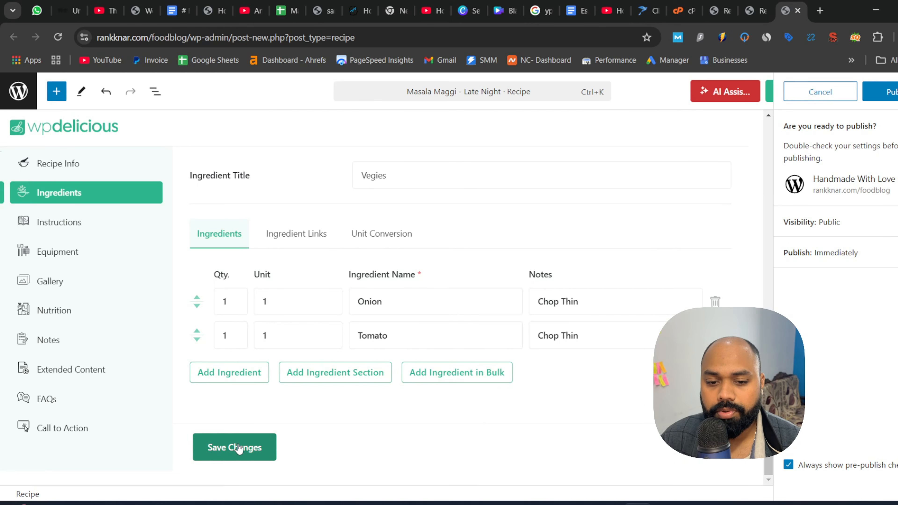
left_click(232, 457)
Examine the unit conversion options for Onion and try to save without choosing a conversion.
left_click(382, 234)
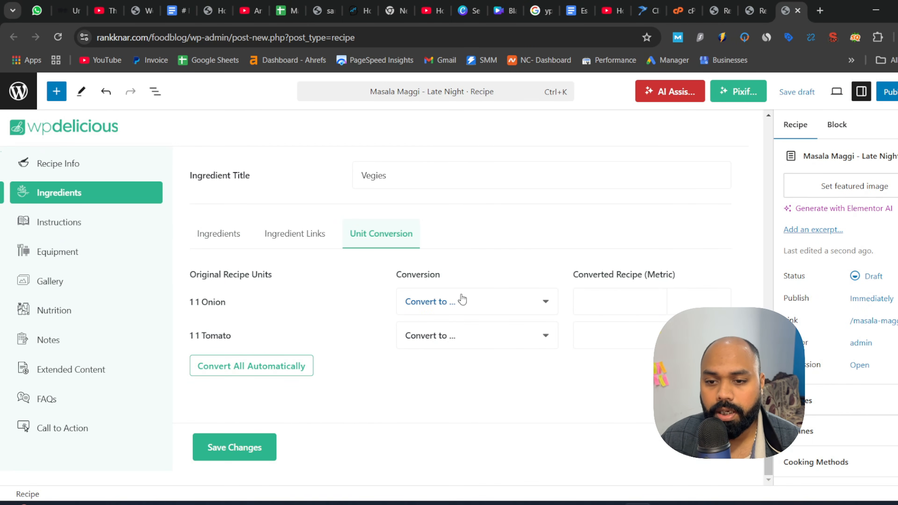
left_click(502, 301)
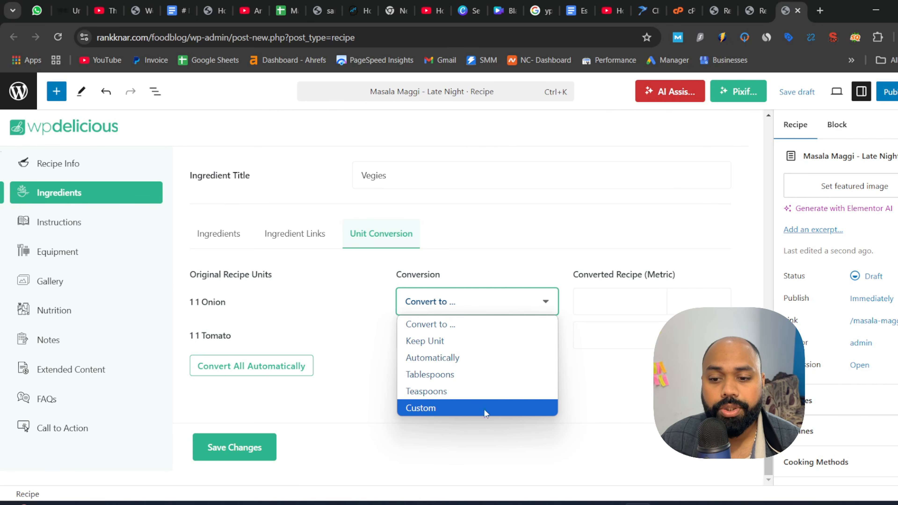
left_click(512, 439)
left_click(484, 312)
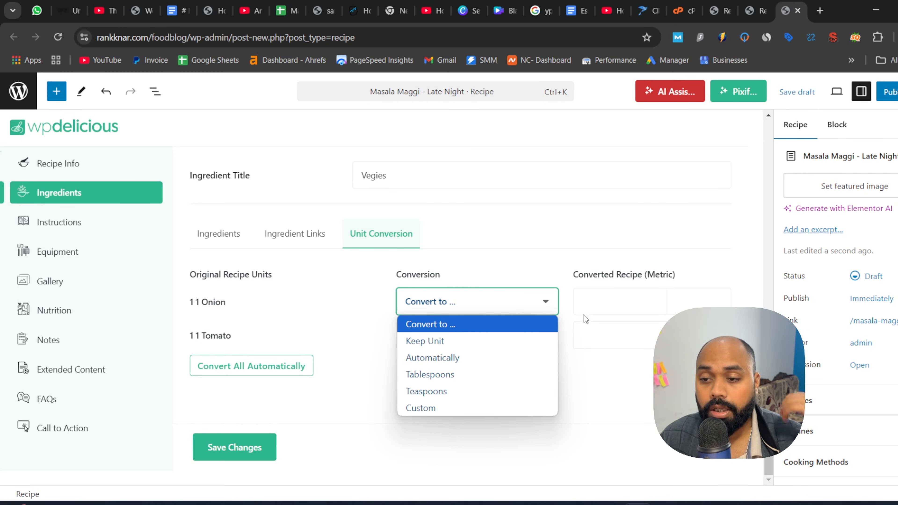
left_click(248, 447)
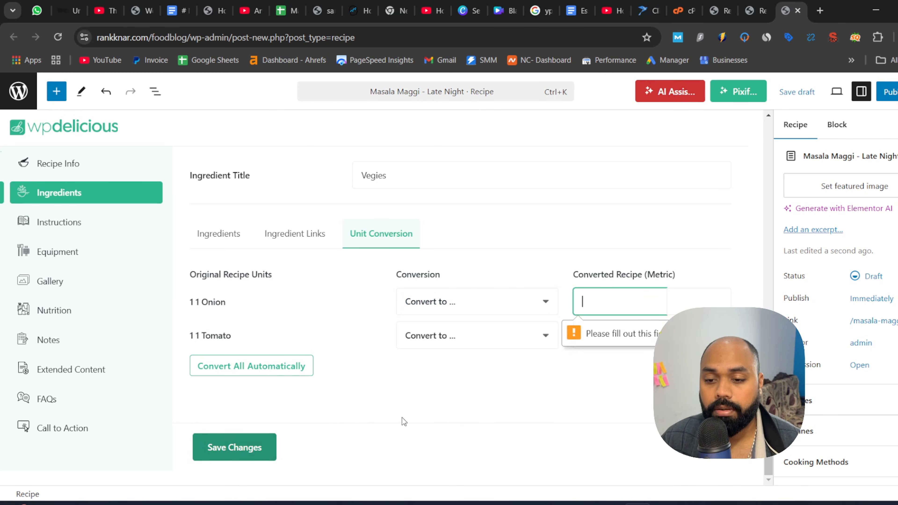
Save the ingredient list and add an instruction section in the recipe's instructions settings.
left_click(232, 230)
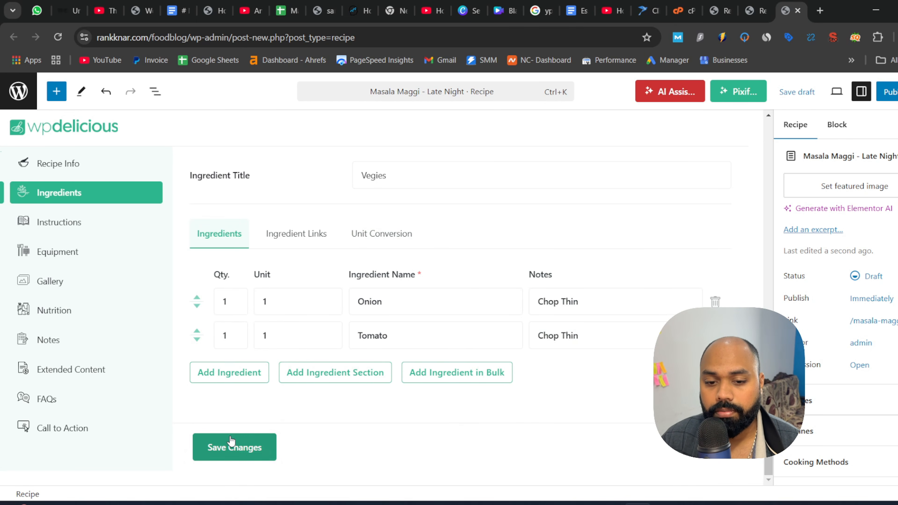
left_click(82, 230)
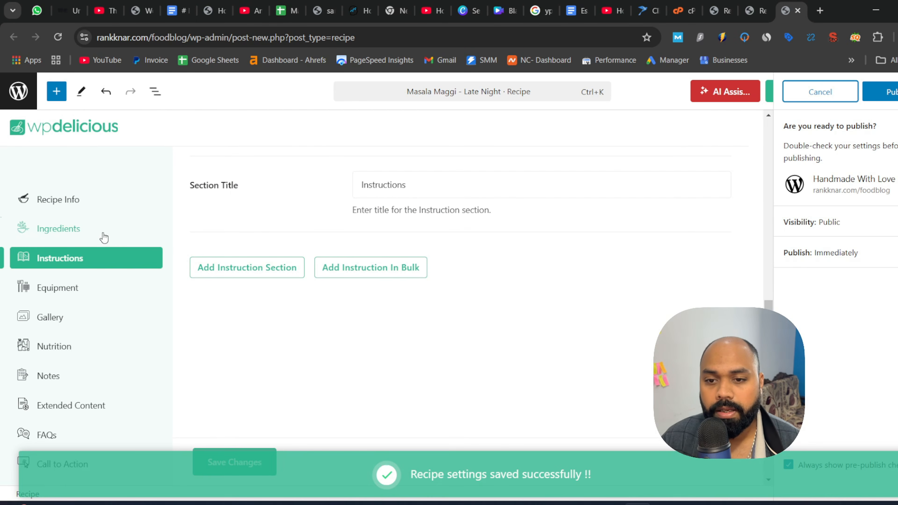
left_click(408, 172)
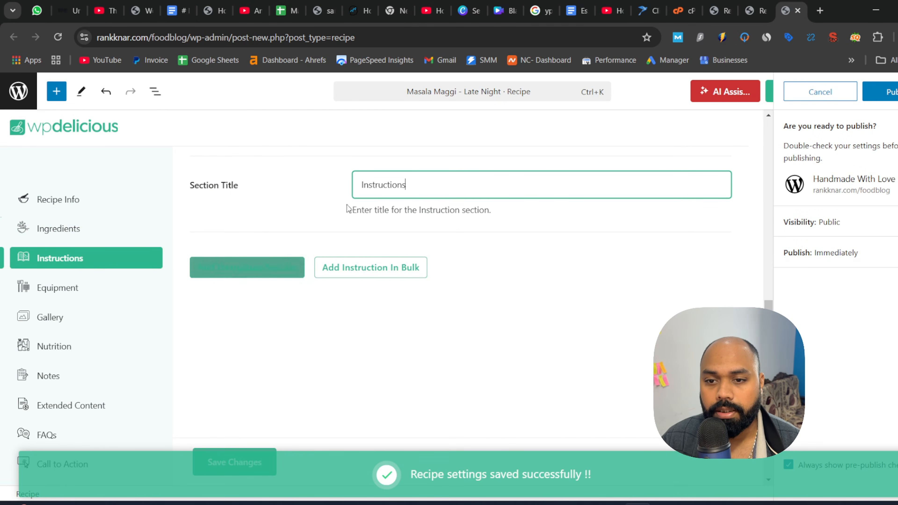
left_click(227, 268)
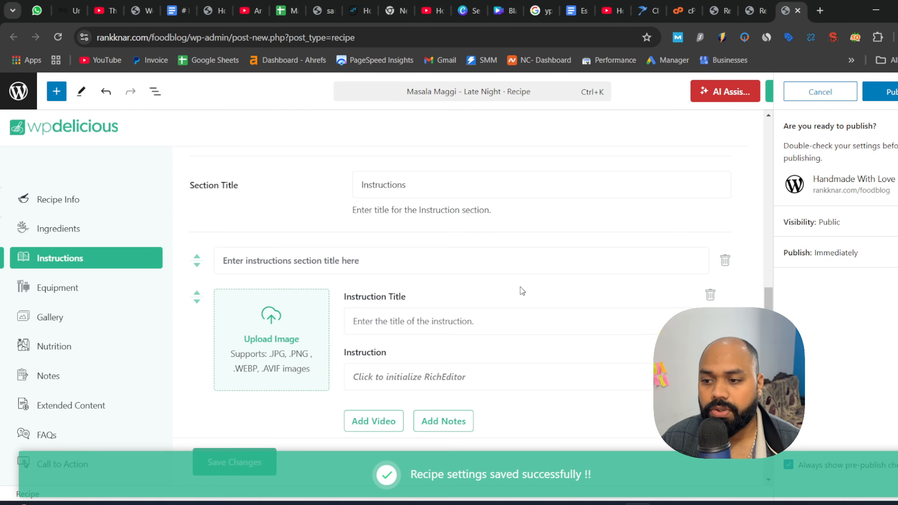
scroll(522, 287, "up", 8)
scroll(525, 285, "down", 10)
scroll(706, 283, "up", 6)
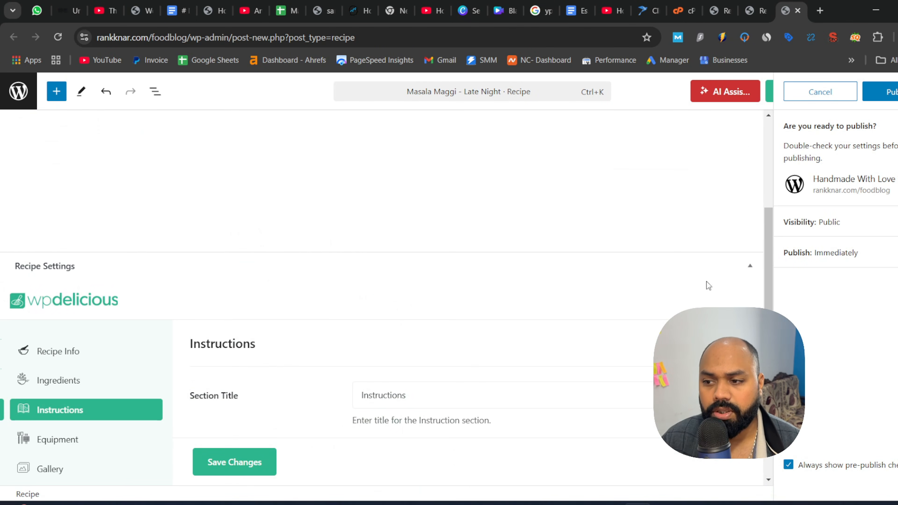
scroll(707, 283, "down", 4)
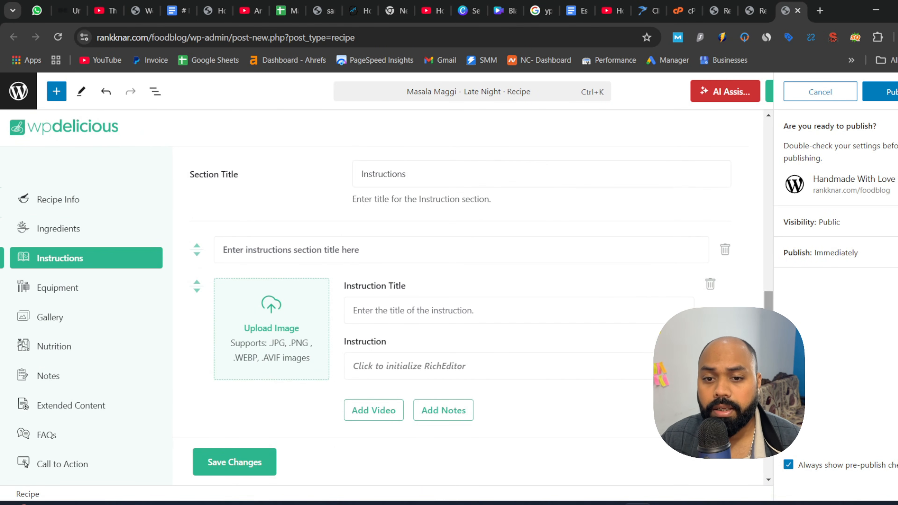
Title the new instruction section "Cooking Maggi Instructions".
left_click(327, 254)
type("1")
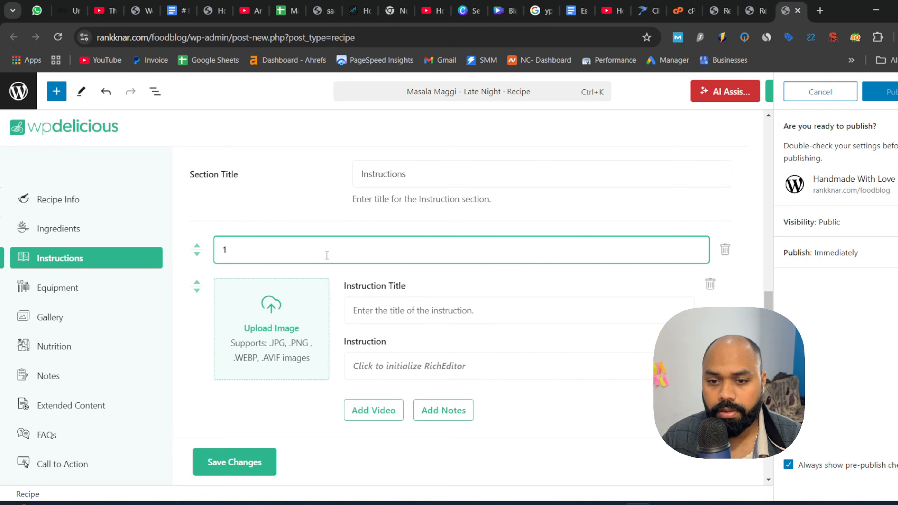
key("ctrl+a")
key("BackSpace")
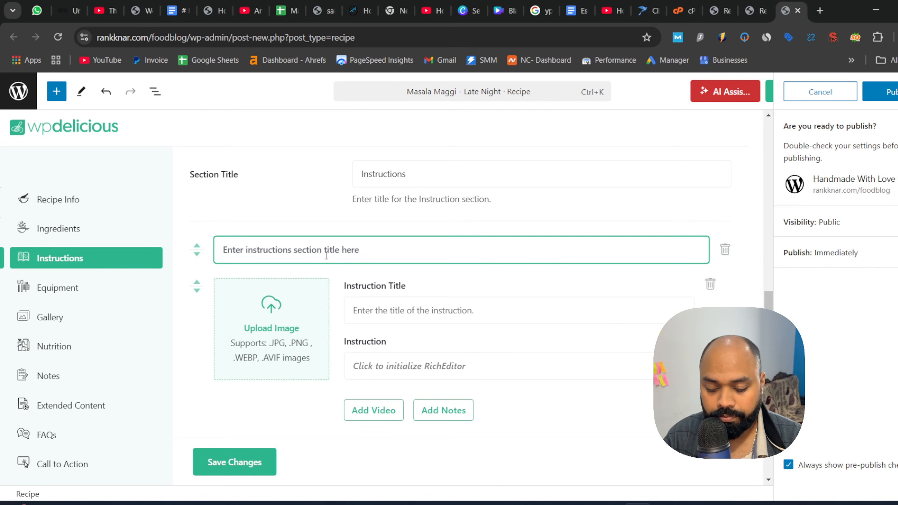
type("Cooking")
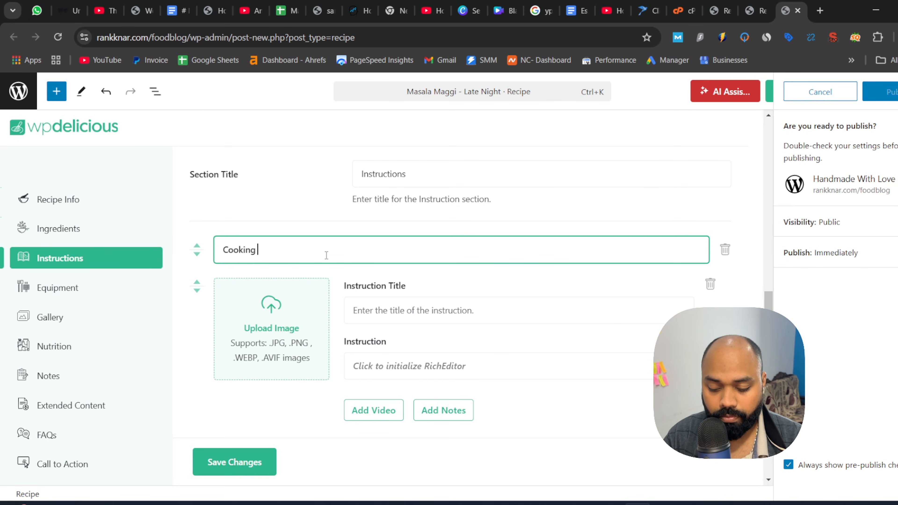
type(" Maggi Instructions")
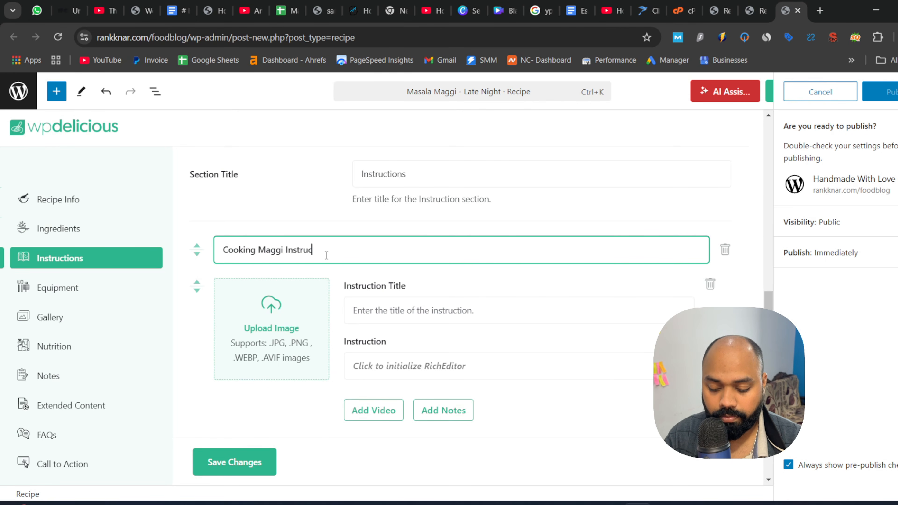
Title the section's first instruction "Boil the water" and open its rich text editor.
left_click(411, 314)
type("Boil the water")
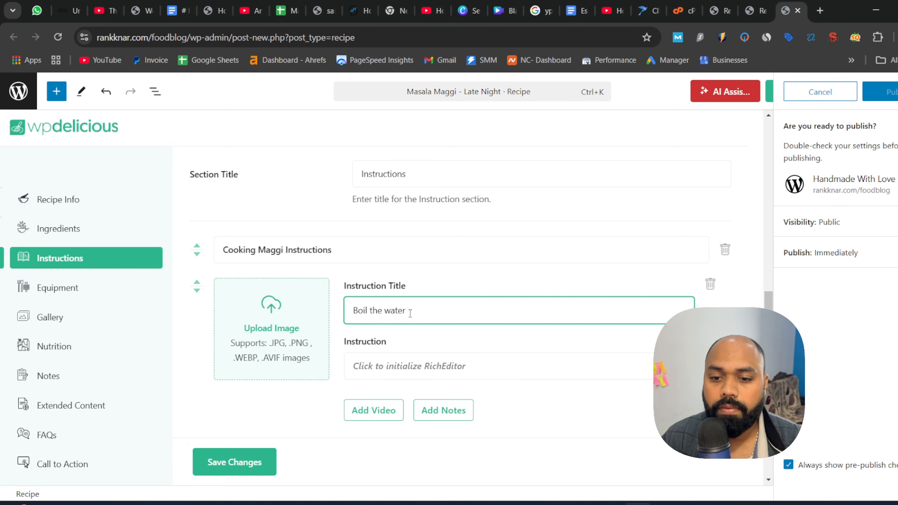
left_click(438, 364)
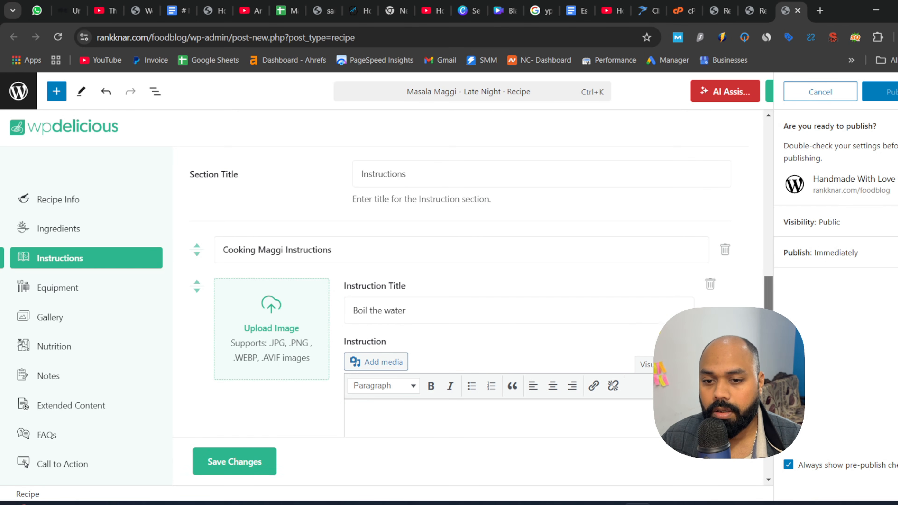
scroll(460, 318, "down", 4)
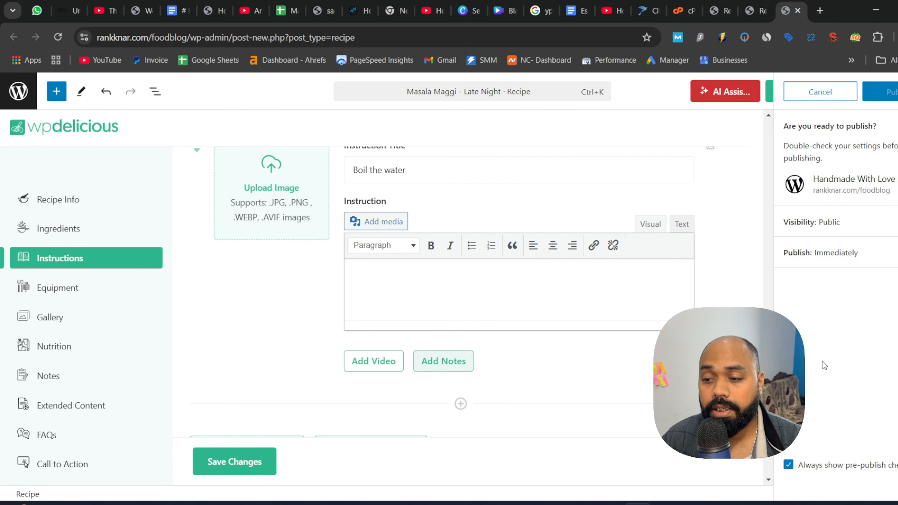
scroll(531, 375, "down", 2)
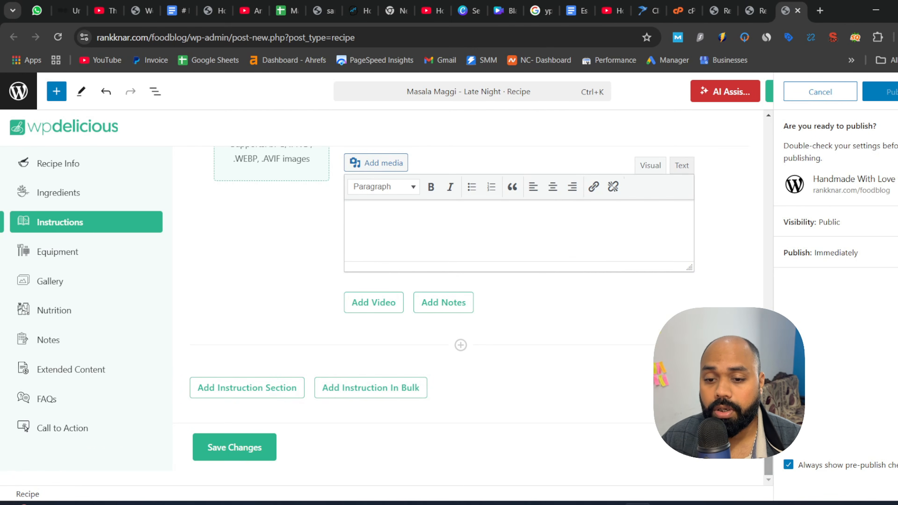
left_click(249, 389)
mouse_move(770, 350)
left_mouse_down()
mouse_move(770, 372)
mouse_move(772, 306)
mouse_move(772, 343)
left_mouse_up()
left_click(722, 423)
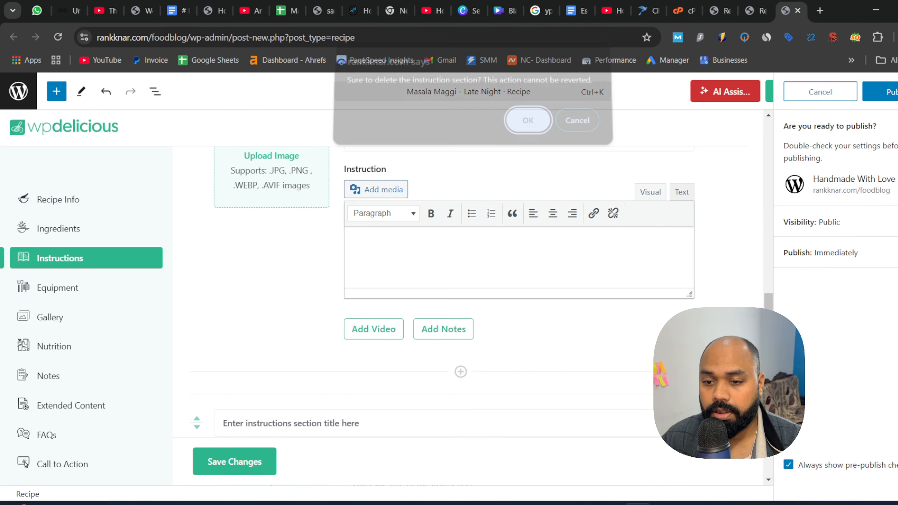
left_click(532, 127)
Add a second instruction below "Boil the water" and title it "Add Maggi".
left_click(460, 372)
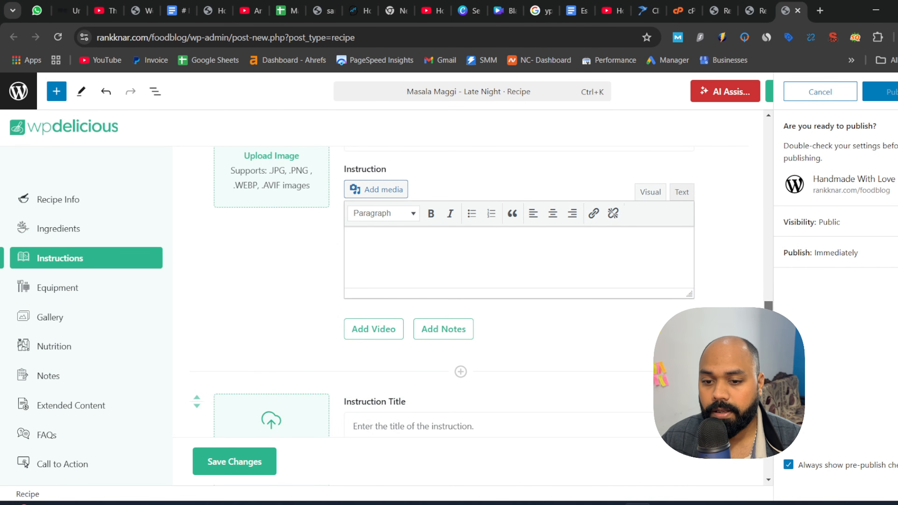
scroll(456, 293, "down", 4)
left_click(479, 278)
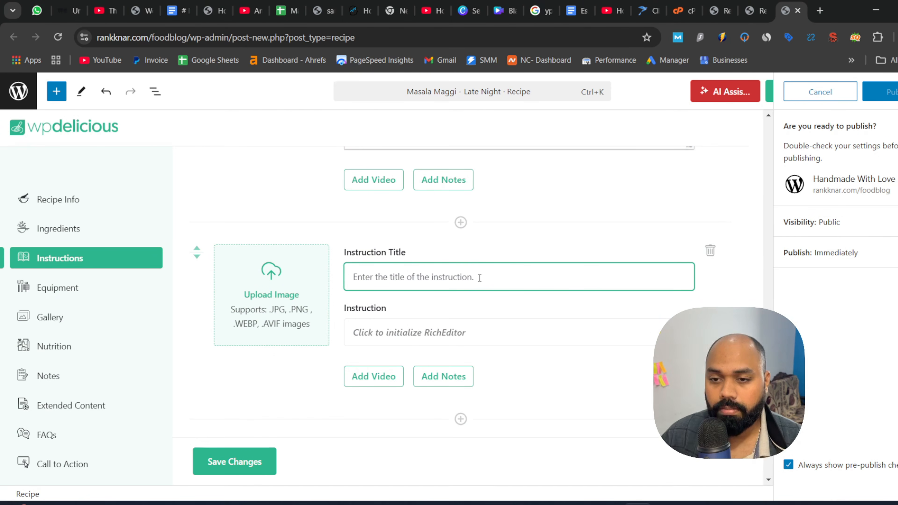
type("Add Maggi")
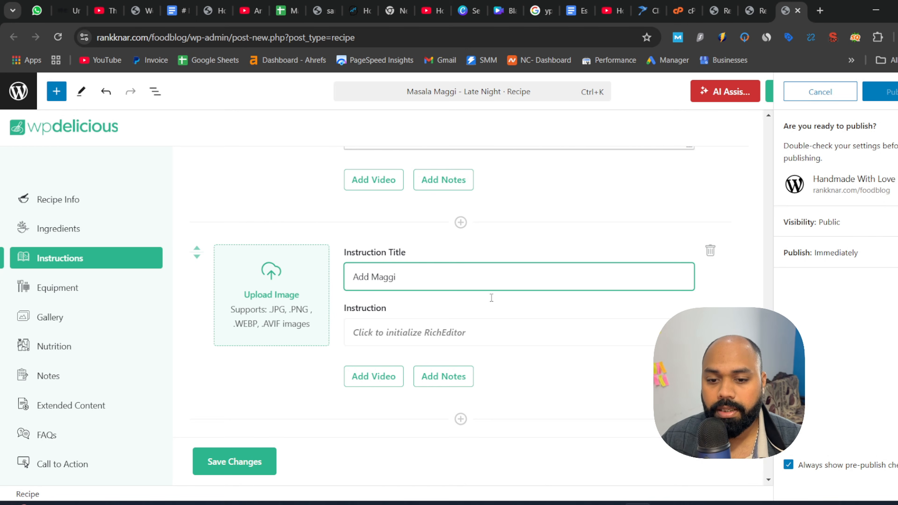
Add a third instruction below "Add Maggi" and title it "Add vegies after 5 Minutes".
left_click(460, 419)
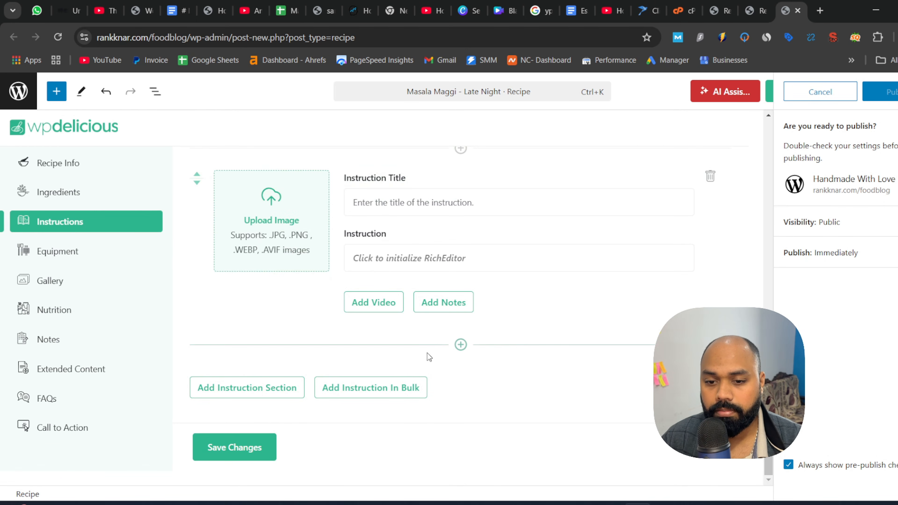
scroll(499, 351, "up", 3)
scroll(462, 235, "down", 3)
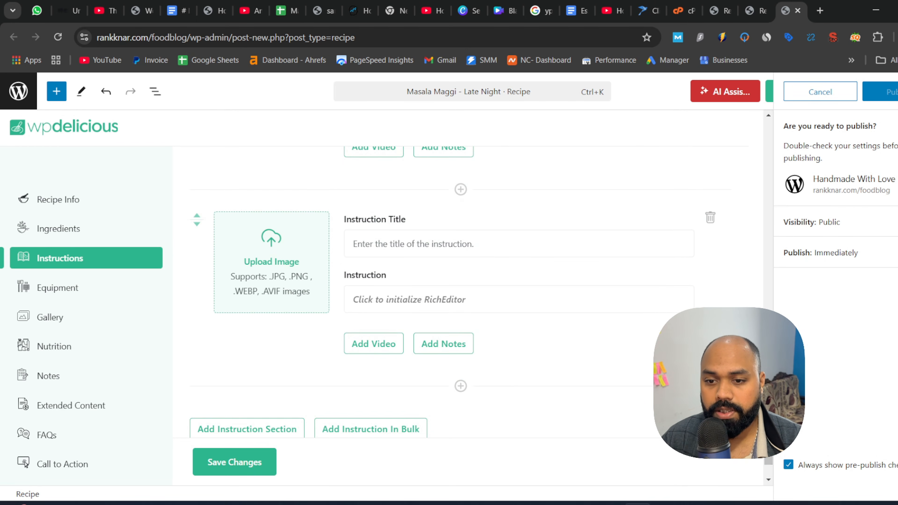
left_click(462, 235)
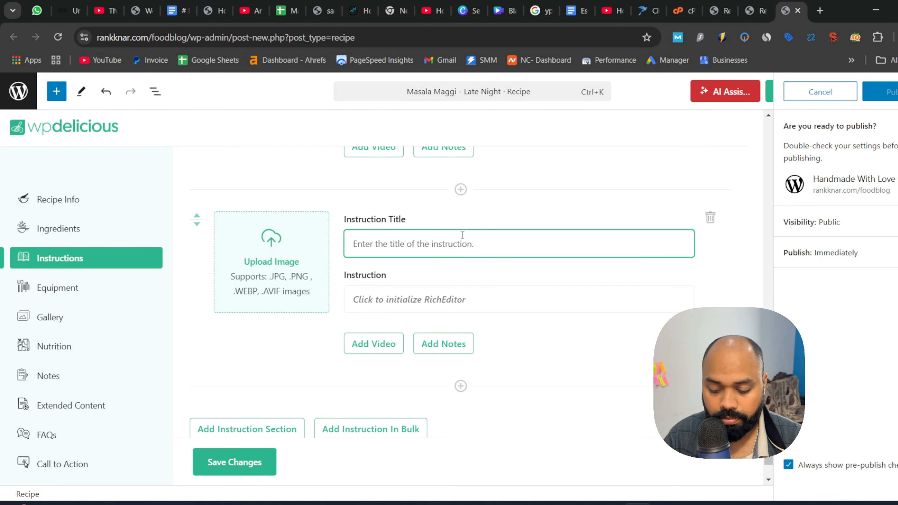
type("Add vegies after 5 Minutes")
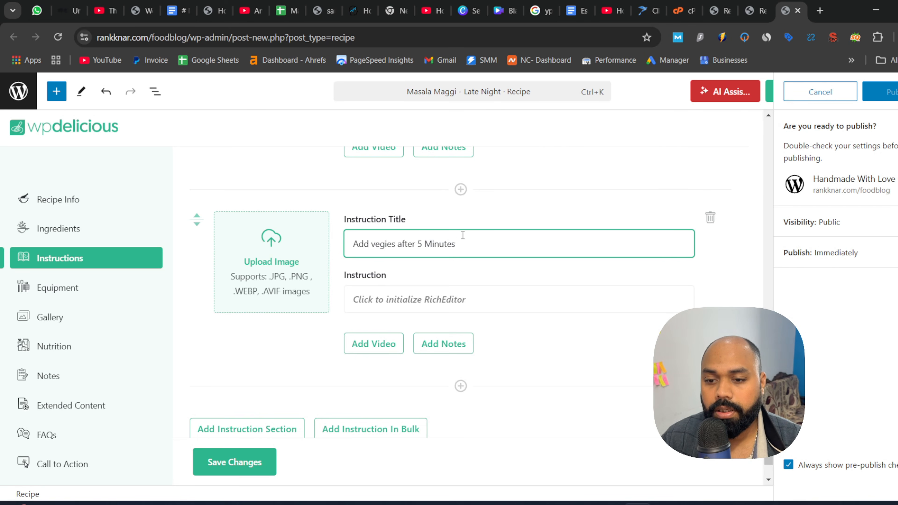
Add a fourth instruction titled "Extra Masala" and save the recipe's instructions.
left_click(461, 386)
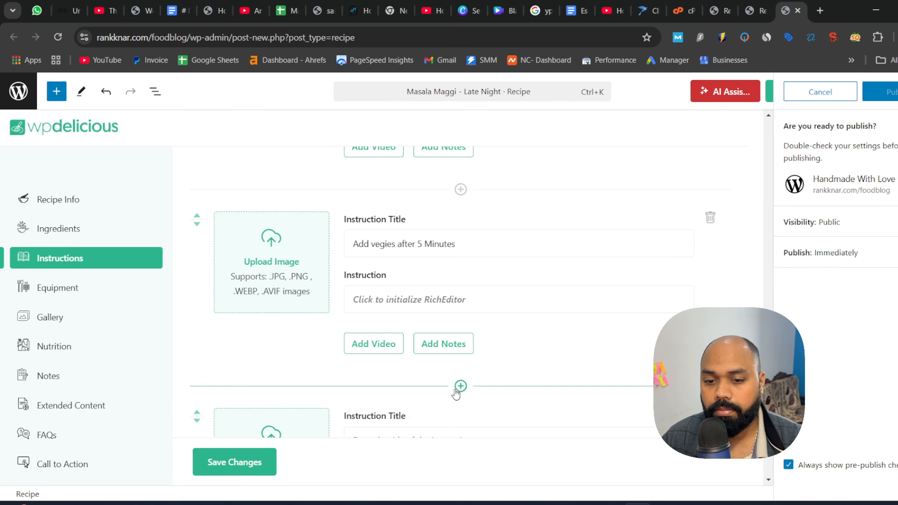
scroll(491, 386, "down", 5)
left_click(470, 209)
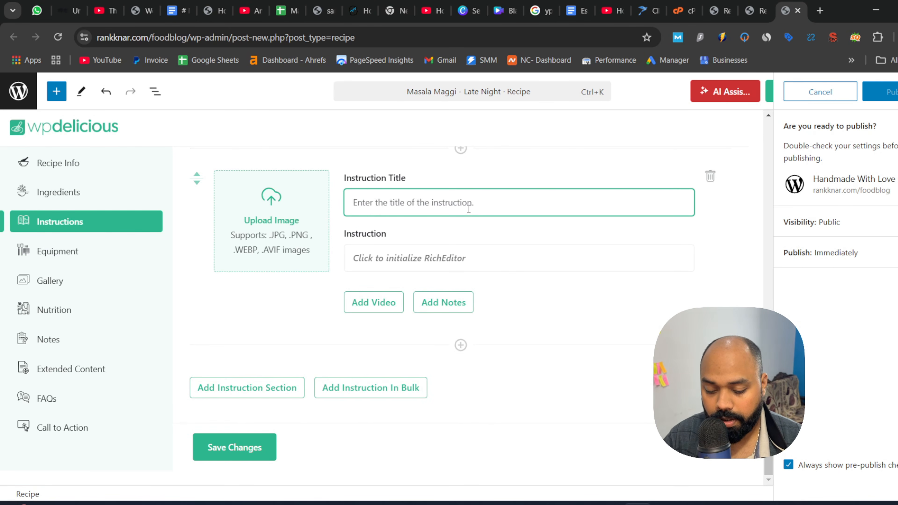
type("Extra Masala")
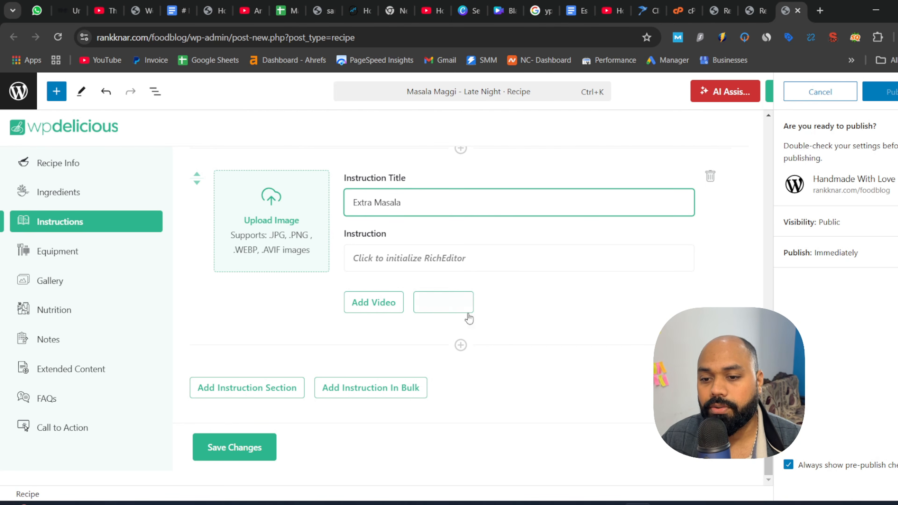
left_click(235, 448)
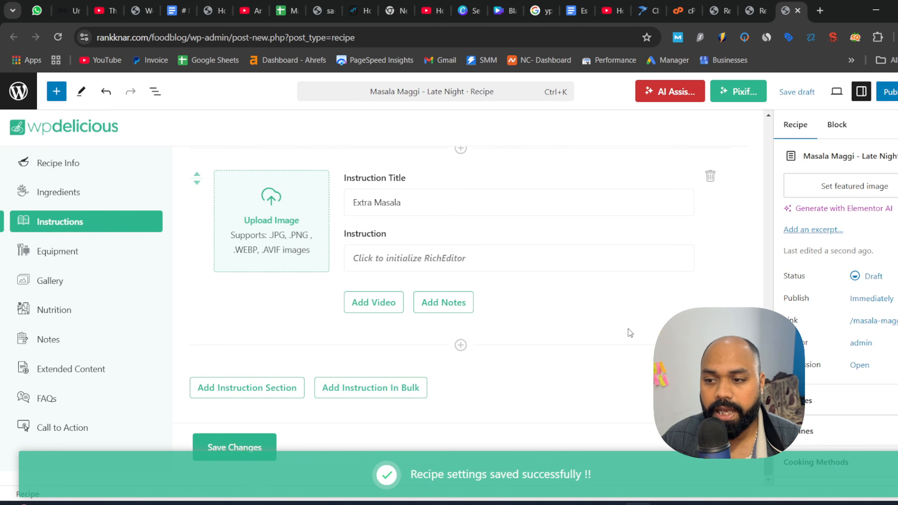
scroll(631, 332, "up", 5)
scroll(433, 295, "up", 5)
scroll(354, 283, "down", 5)
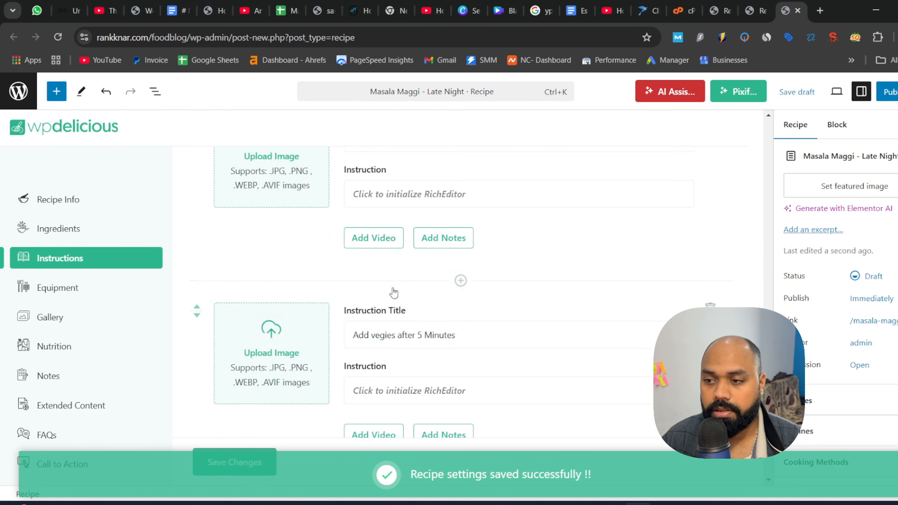
scroll(311, 309, "down", 3)
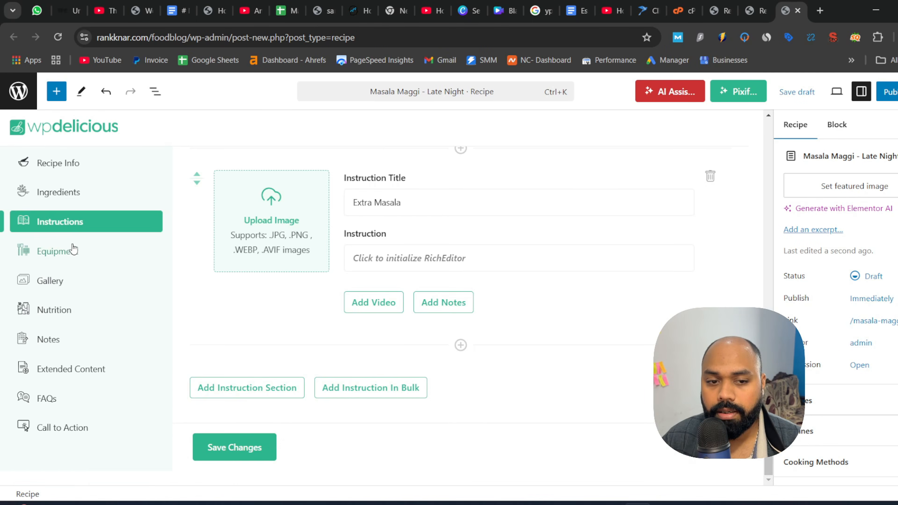
Title the recipe's equipment section "Medium Boul" and enable the image gallery in the gallery settings.
left_click(73, 250)
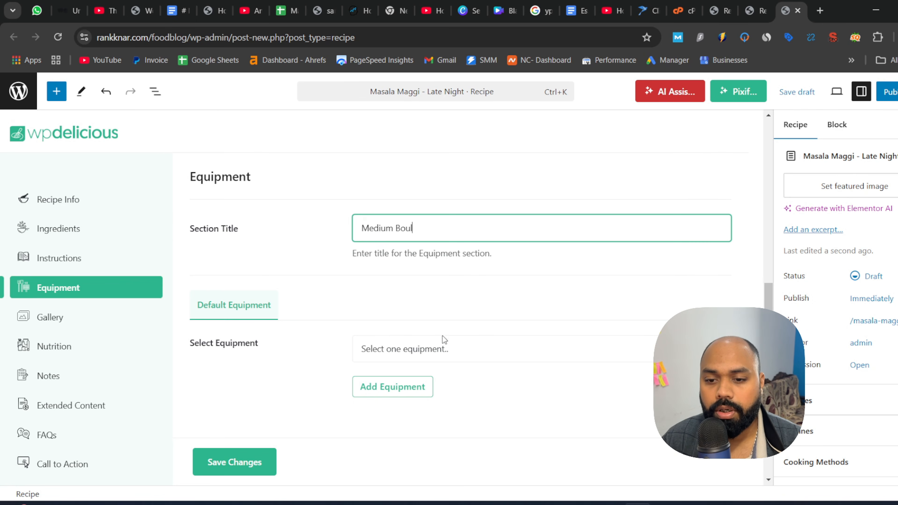
left_click(53, 318)
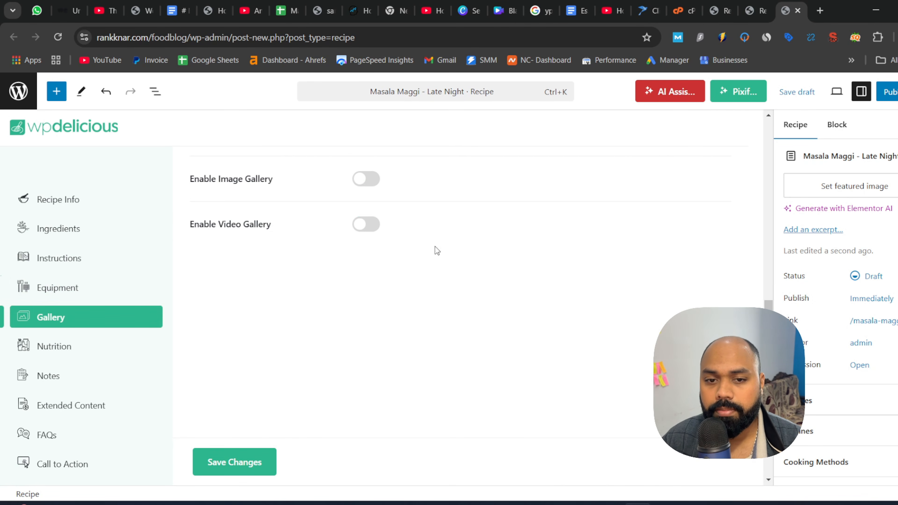
scroll(355, 261, "up", 2)
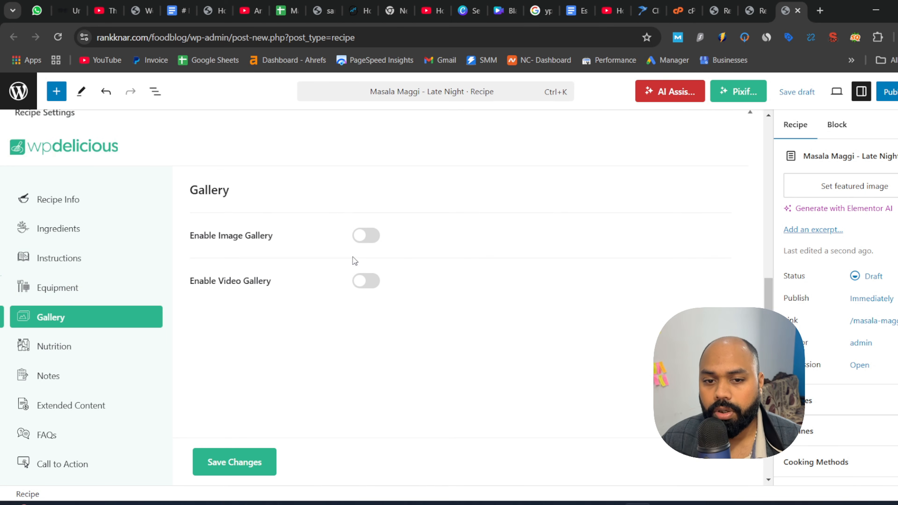
left_click(367, 236)
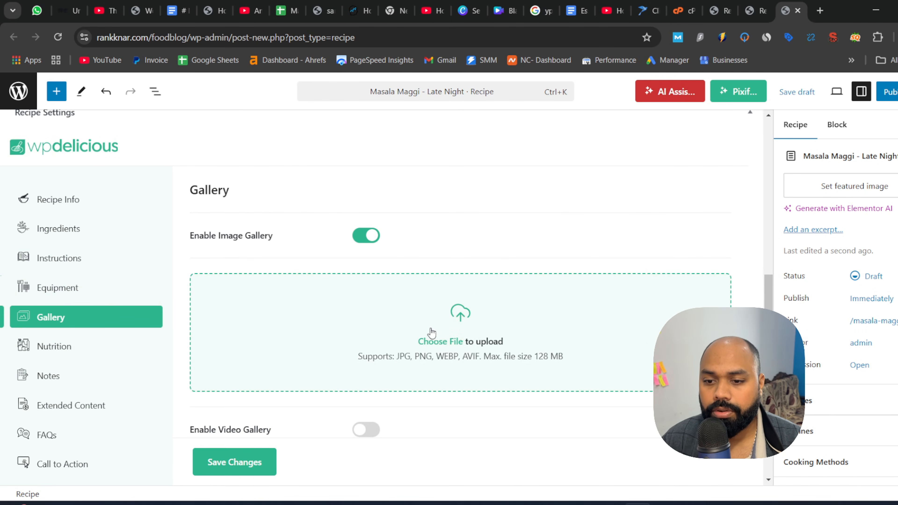
Search Google Images for "maggi" in a new browser tab.
left_click(827, 16)
type("maggi")
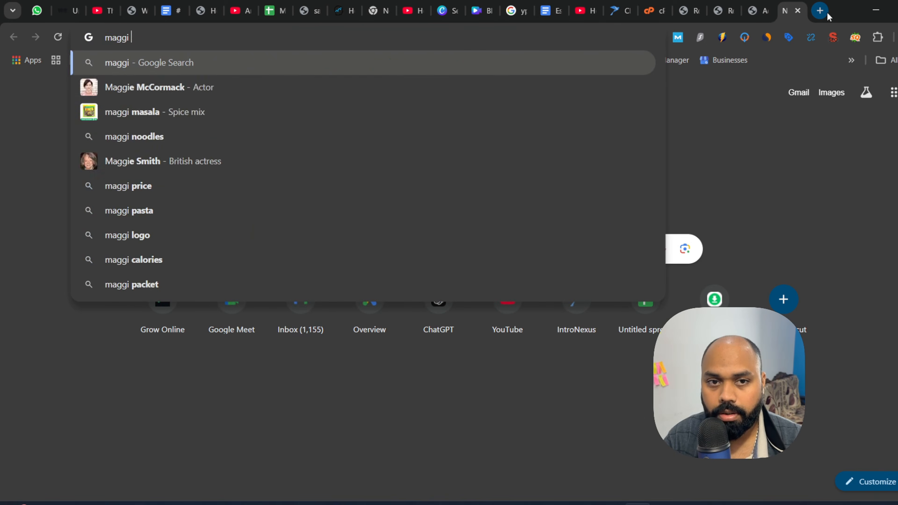
key("Return")
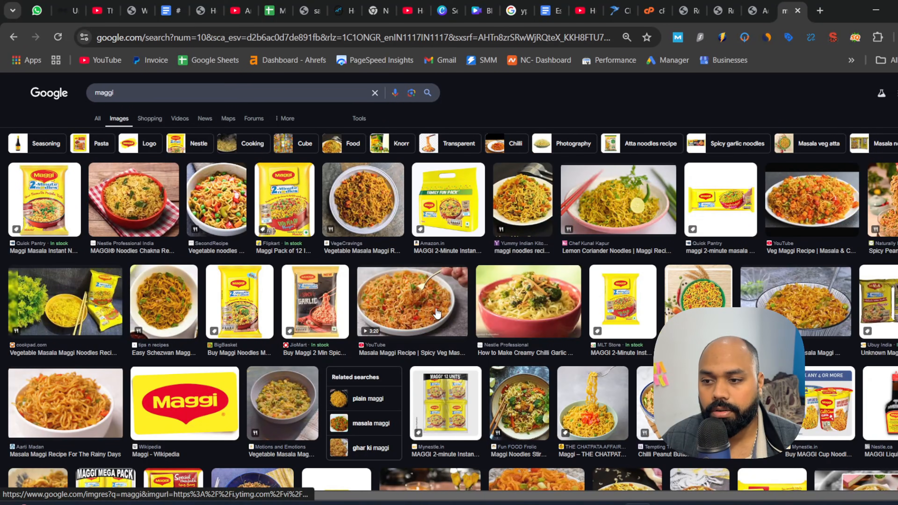
Choose the Veg Maggi Recipe picture from the image results and open the image in its own tab.
left_click(437, 313)
left_click(341, 293)
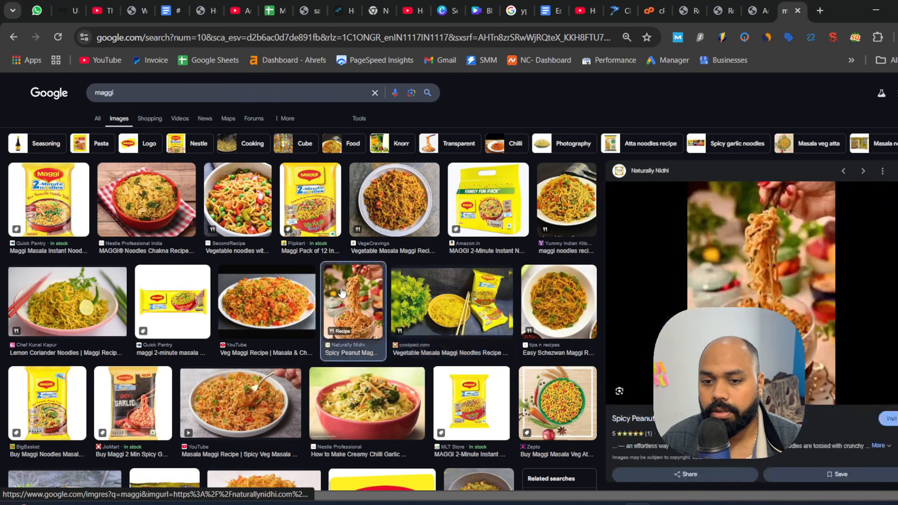
left_click(267, 301)
right_click(739, 269)
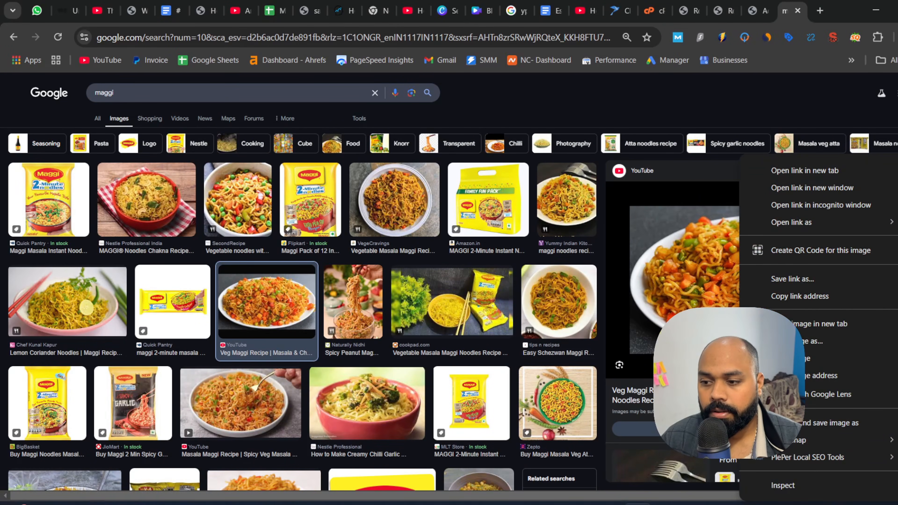
left_click(819, 324)
key("ctrl+Tab")
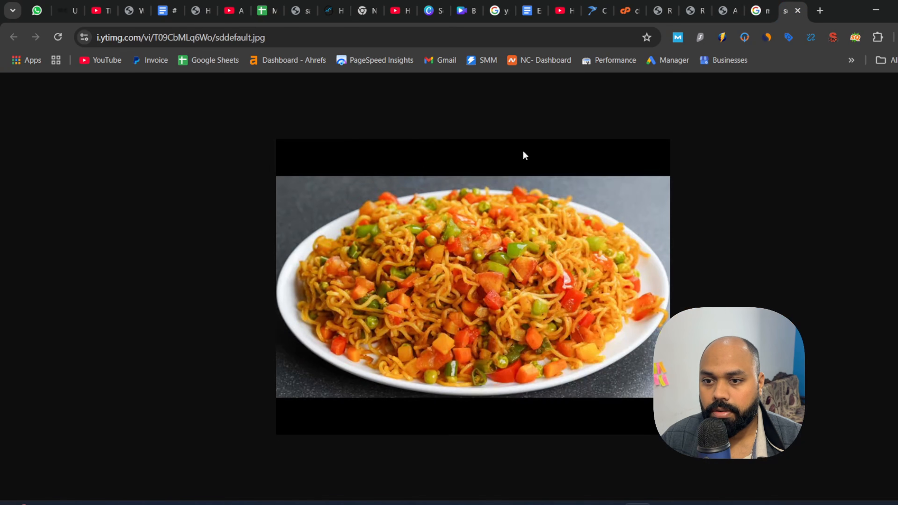
Save the opened noodle picture as the JPEG image "sddefault" in the Downloads folder.
right_click(457, 174)
left_click(431, 219)
right_click(429, 218)
left_click(480, 253)
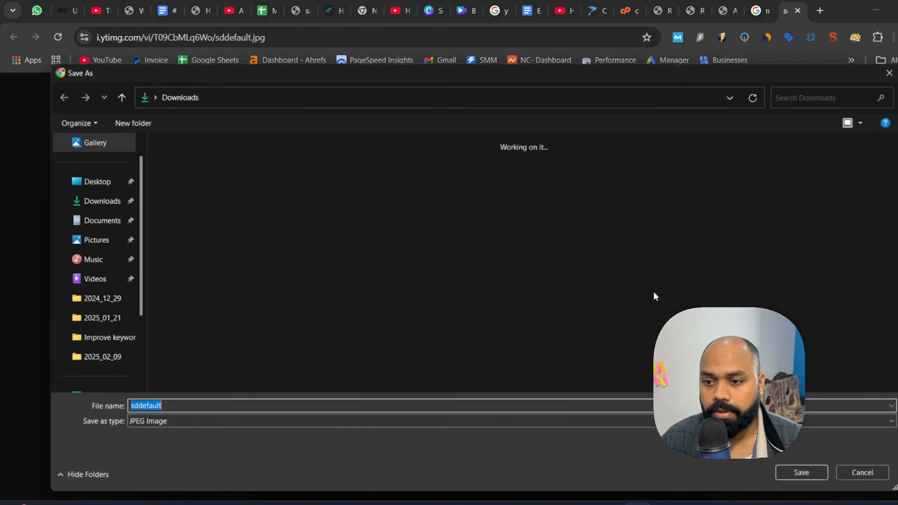
left_click(802, 473)
Return to the recipe editor, upload sddefault.jpg into the recipe's image gallery and save the changes.
left_click(760, 10)
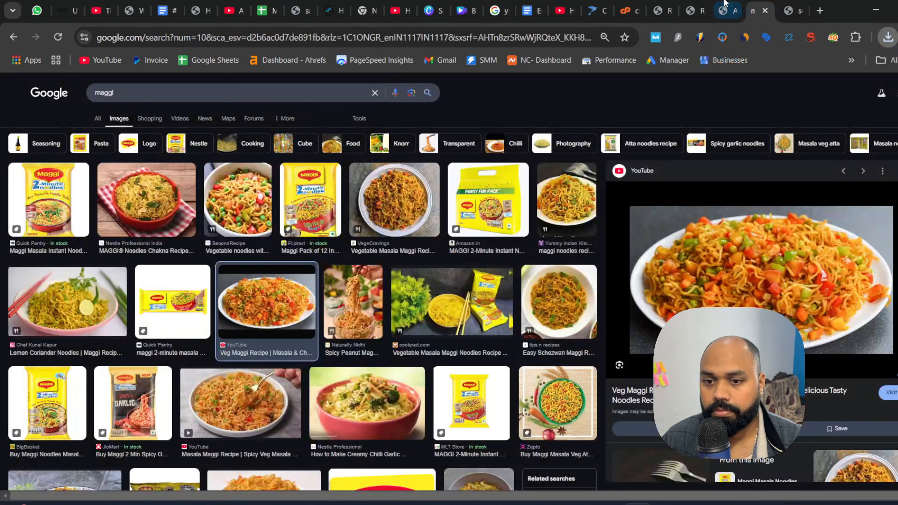
left_click(725, 11)
left_click(432, 349)
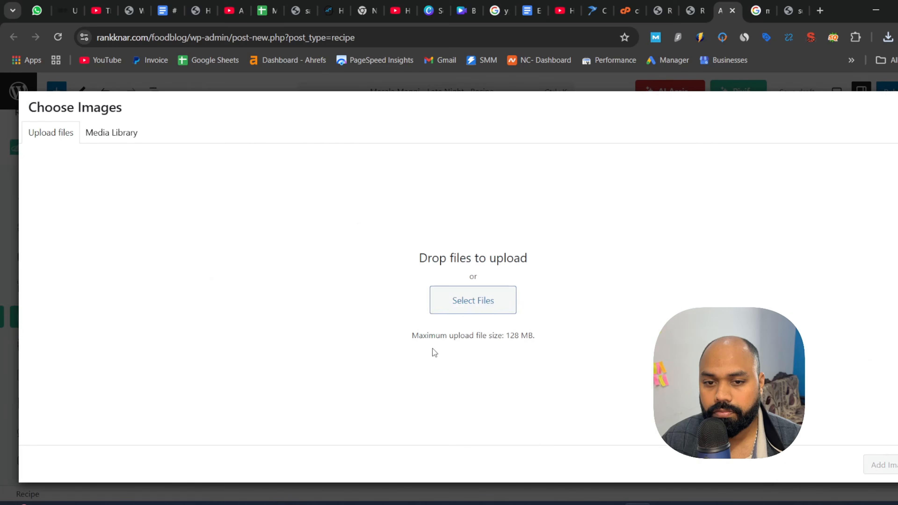
left_click(481, 299)
double_click(188, 184)
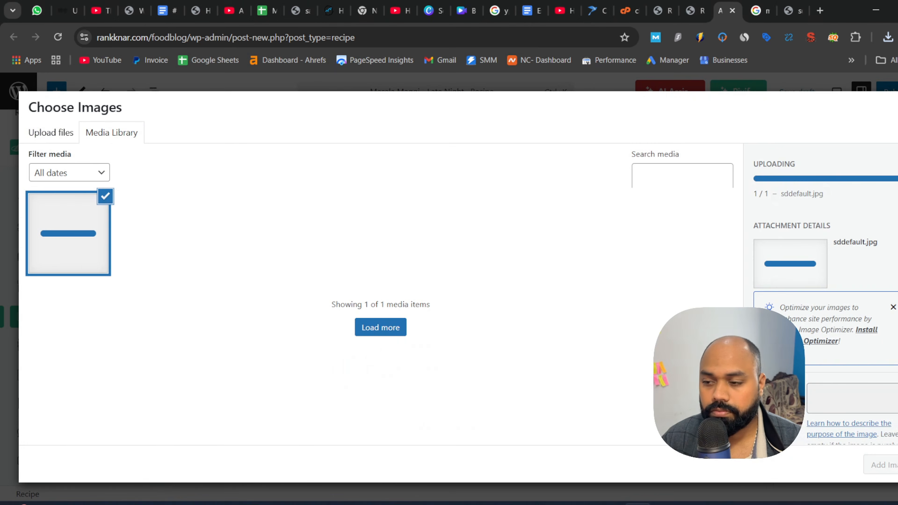
scroll(864, 351, "down", 5)
scroll(845, 311, "up", 5)
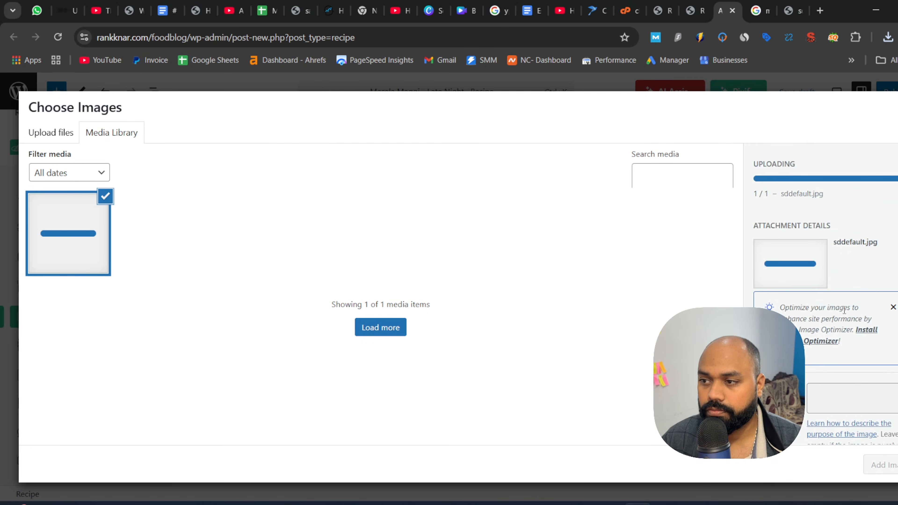
scroll(844, 312, "down", 5)
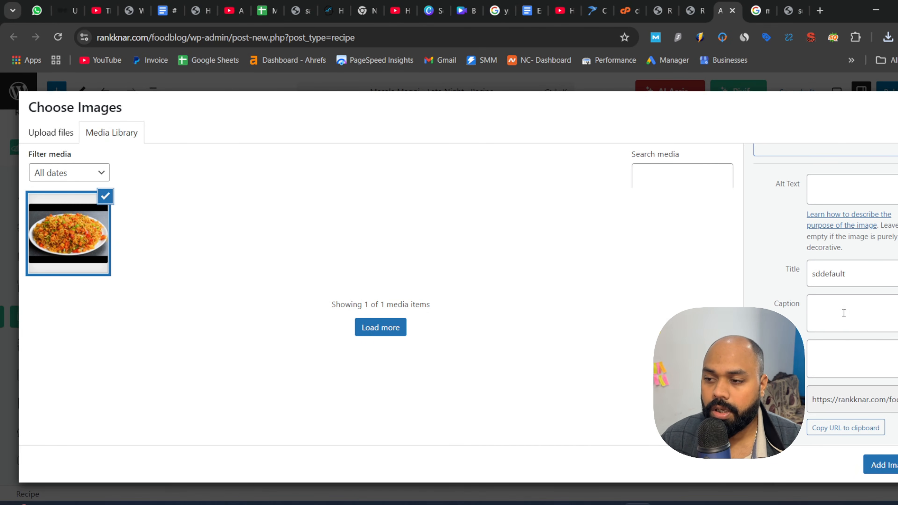
left_click(883, 464)
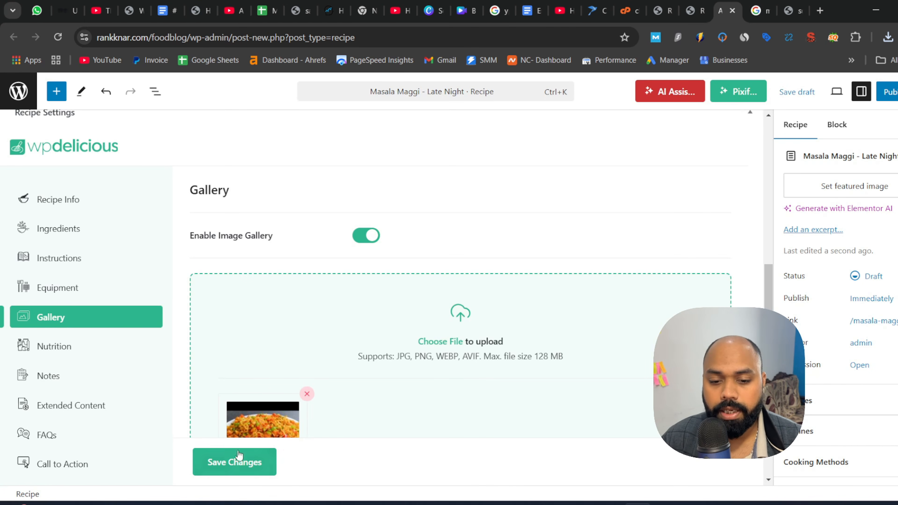
left_click(225, 460)
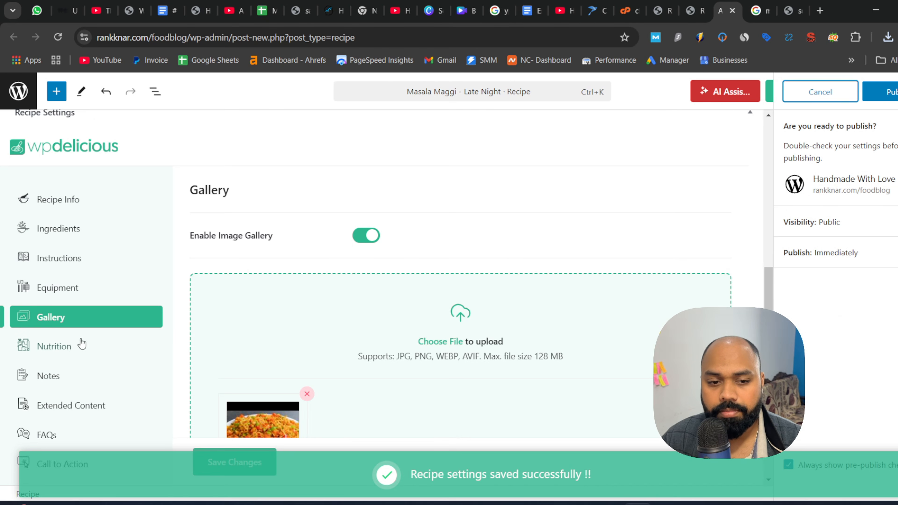
Set the protein amount to 5 g in the recipe's nutrition settings.
left_click(54, 347)
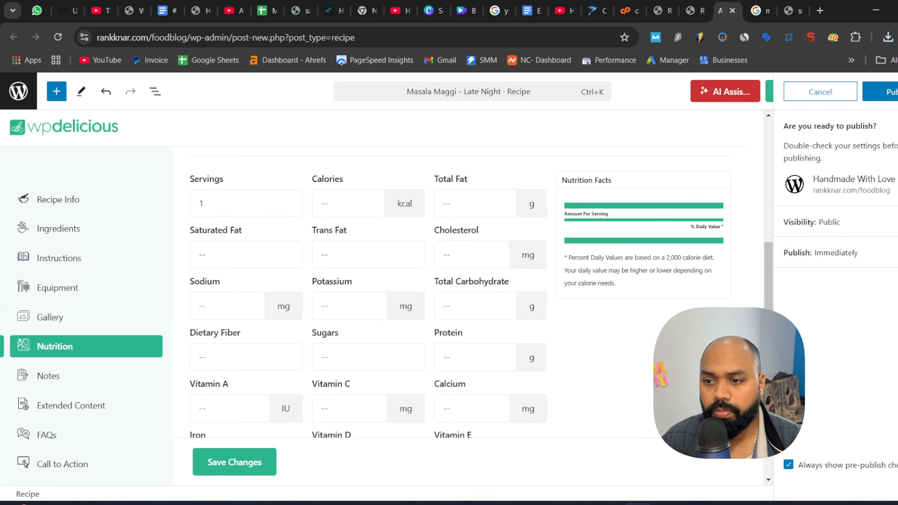
scroll(769, 291, "down", 1)
scroll(770, 298, "up", 1)
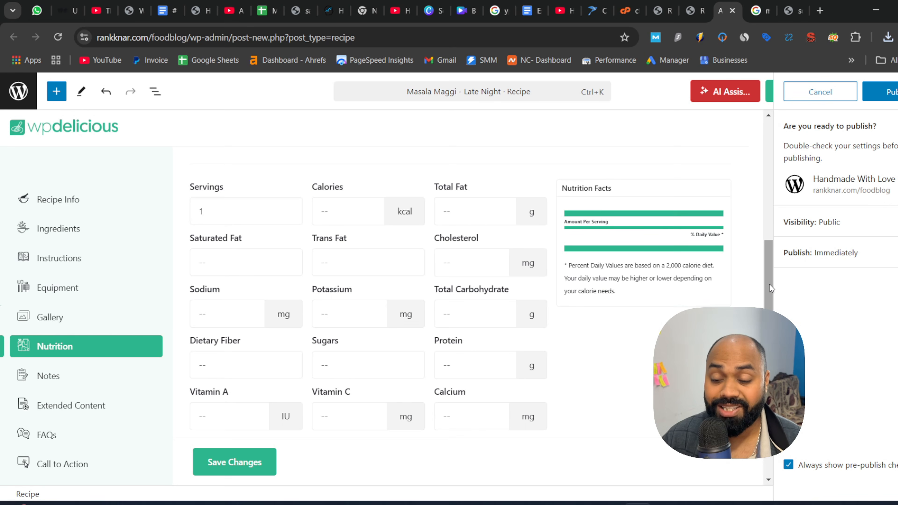
left_click(484, 375)
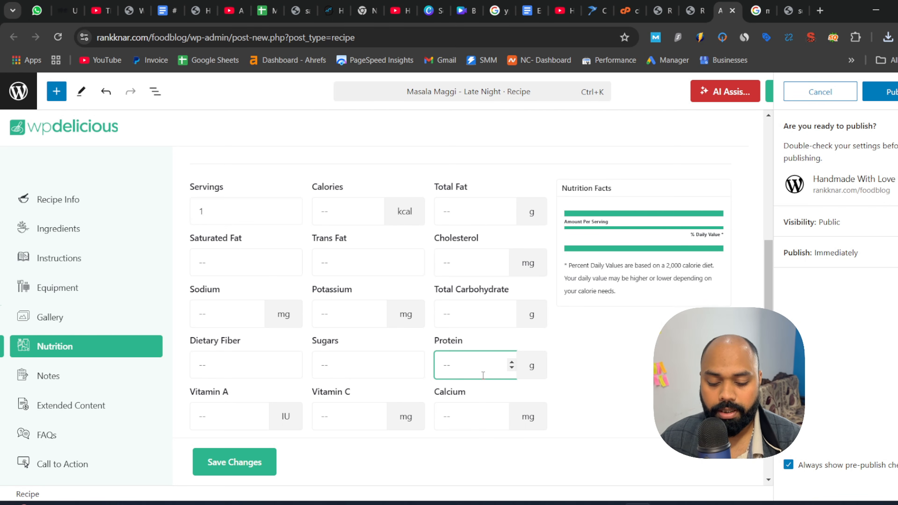
type("5")
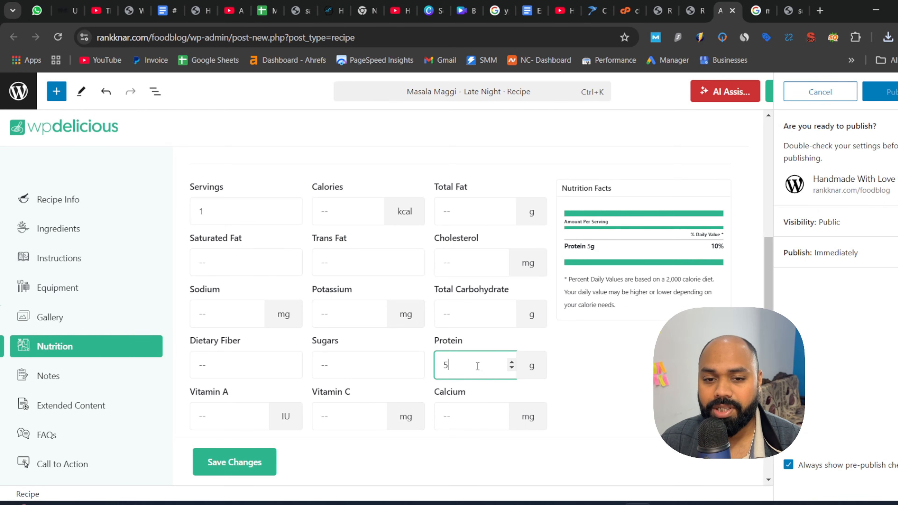
Set total fat to 60 g, sugars to 3 and sodium to 4 mg in the recipe's nutrition settings.
left_click(463, 209)
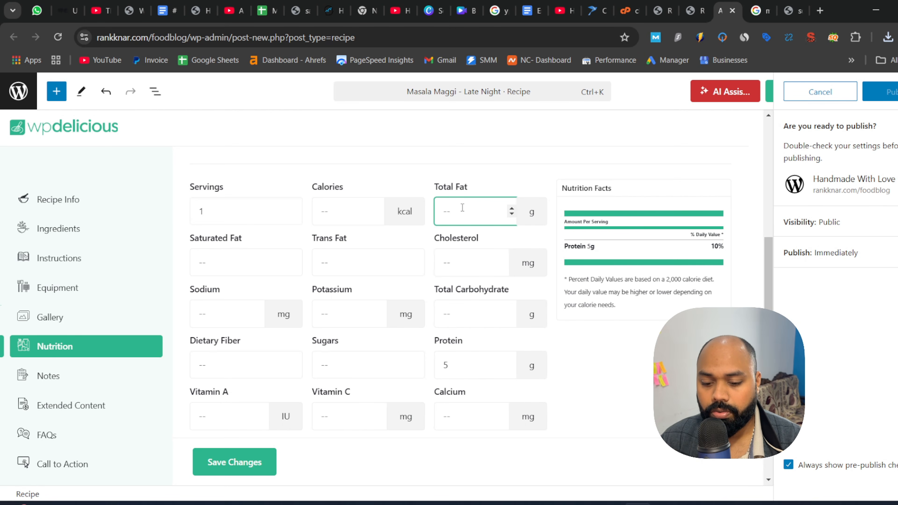
type("60")
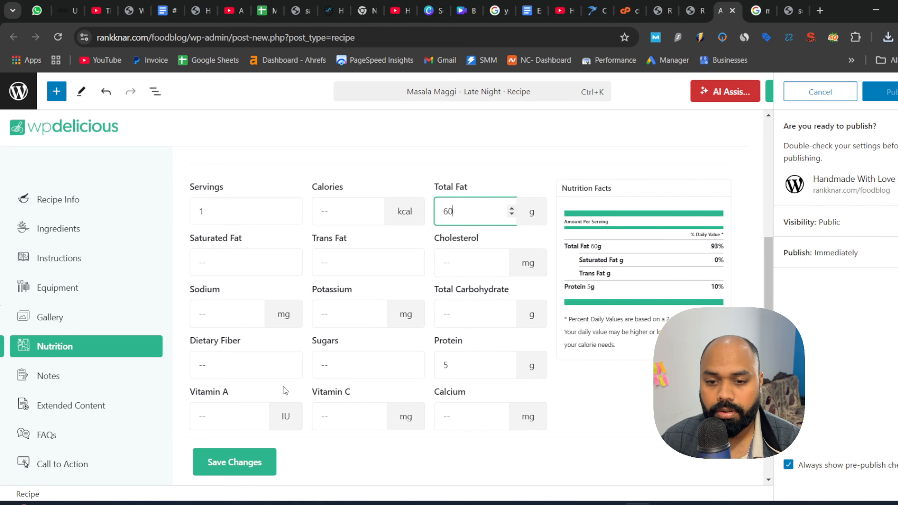
left_click(363, 366)
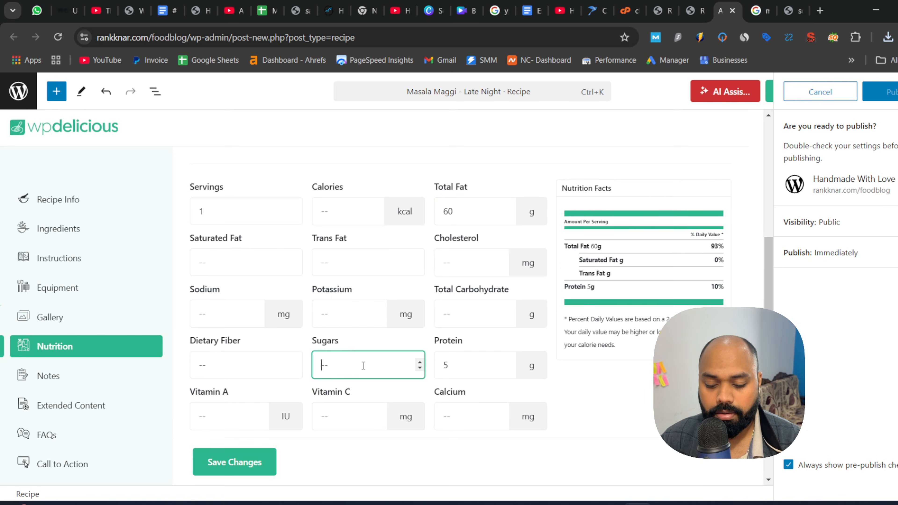
type("3")
left_click(212, 424)
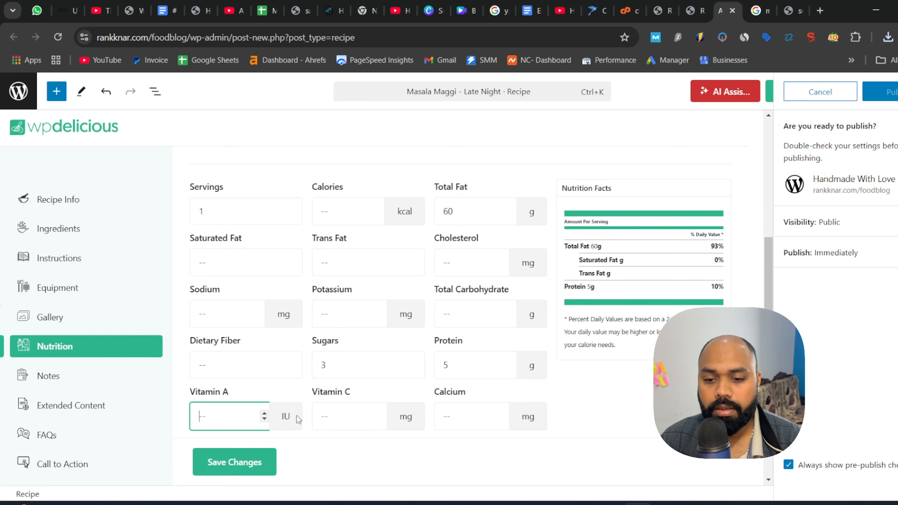
left_click(208, 304)
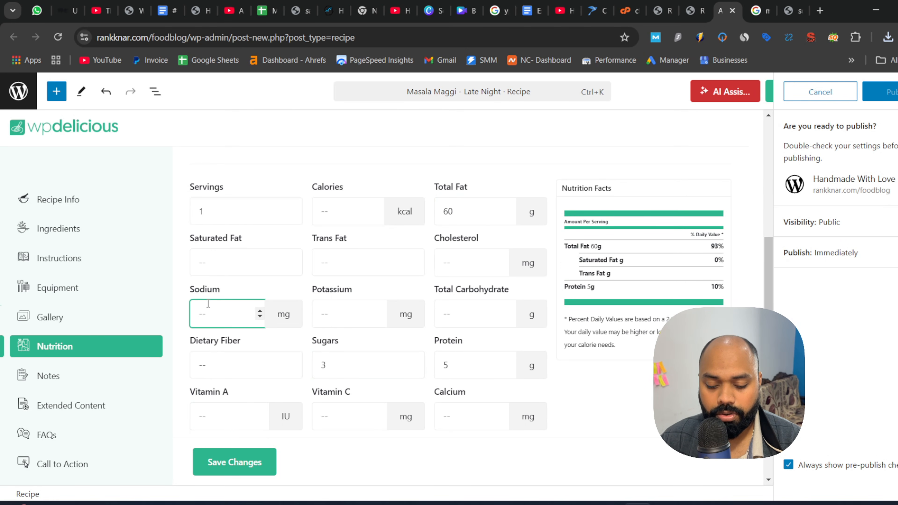
type("4")
Set the calories to 200 kcal and trans fat to 0, and save the nutrition settings.
left_click(266, 255)
left_click(370, 256)
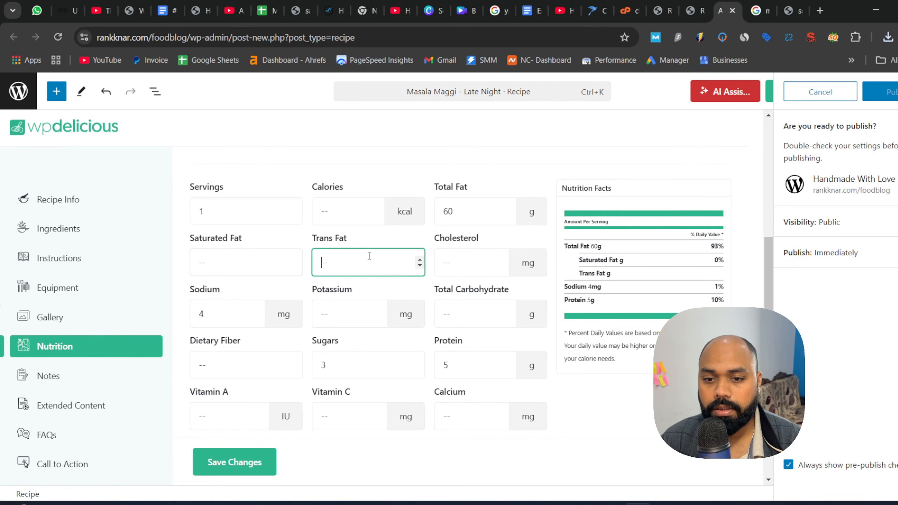
left_click(363, 212)
type("2")
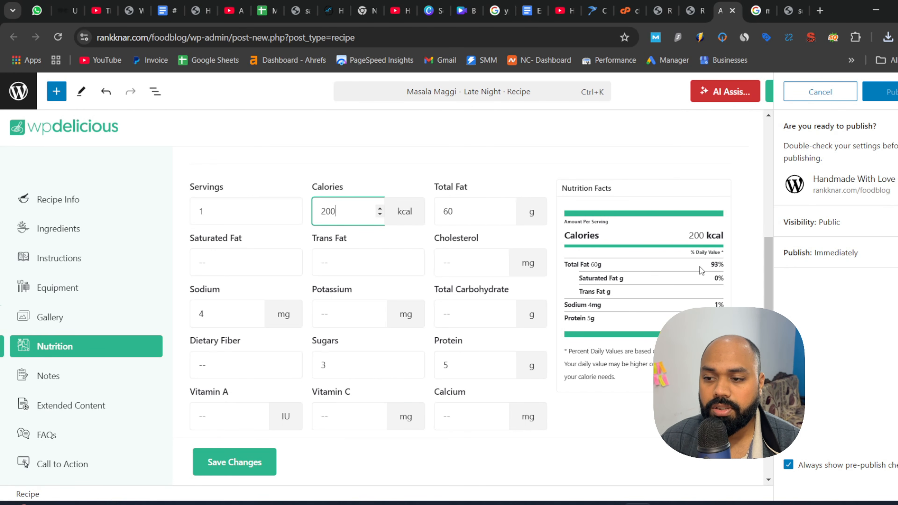
type("00")
left_click(346, 250)
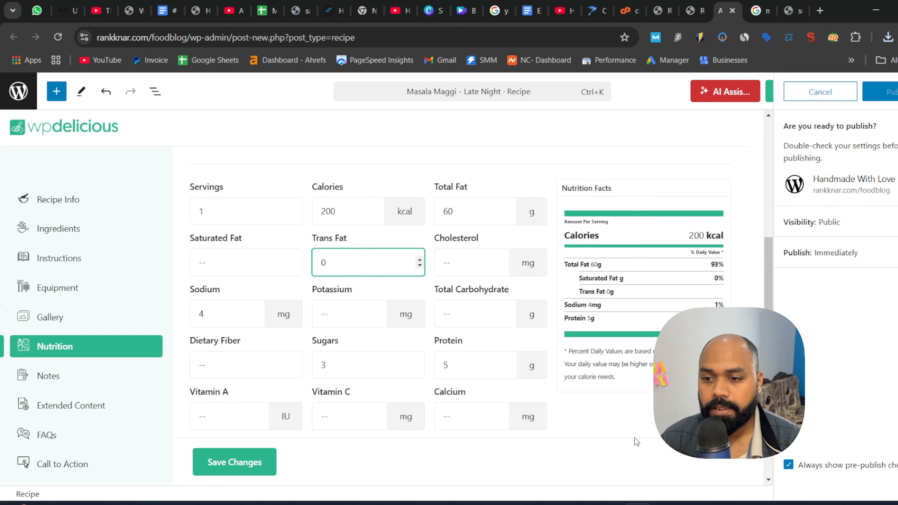
left_click(651, 442)
left_click_drag(688, 236, 714, 320)
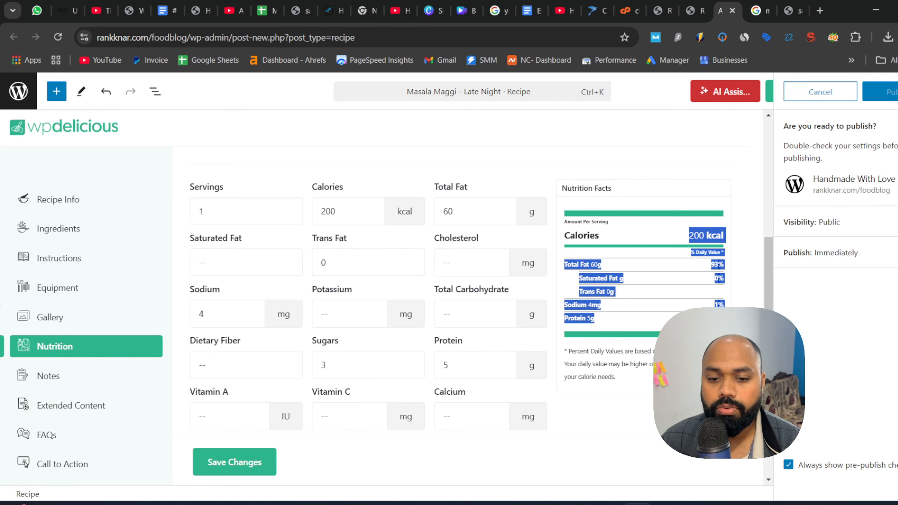
left_click(225, 458)
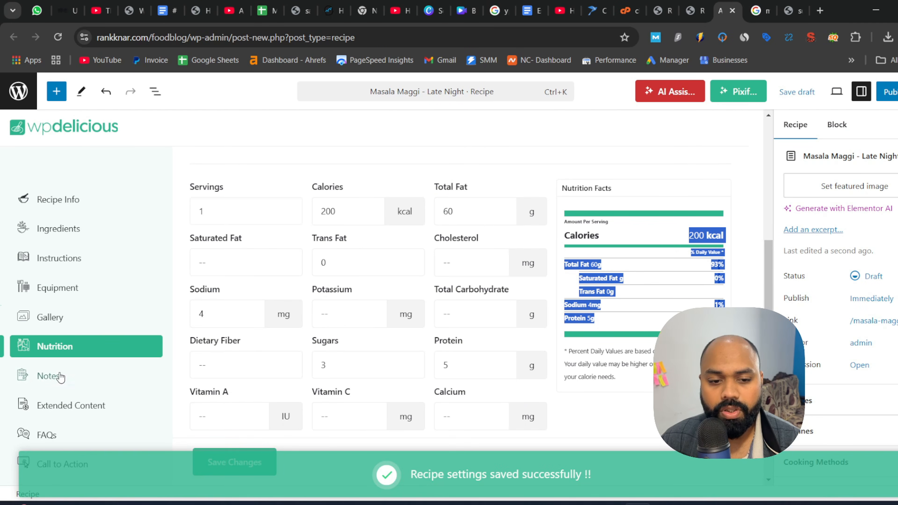
Add the recipe note "Share with your loved ones." and save the changes.
left_click(63, 376)
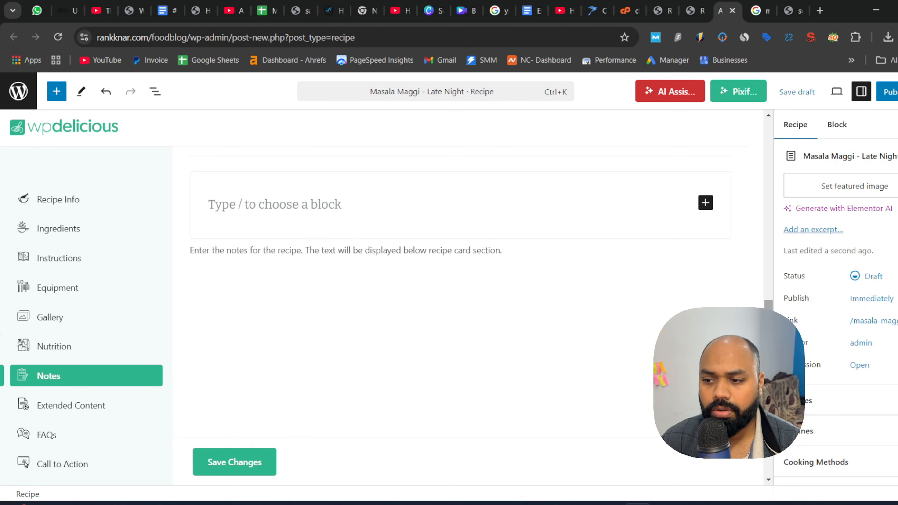
left_click(350, 206)
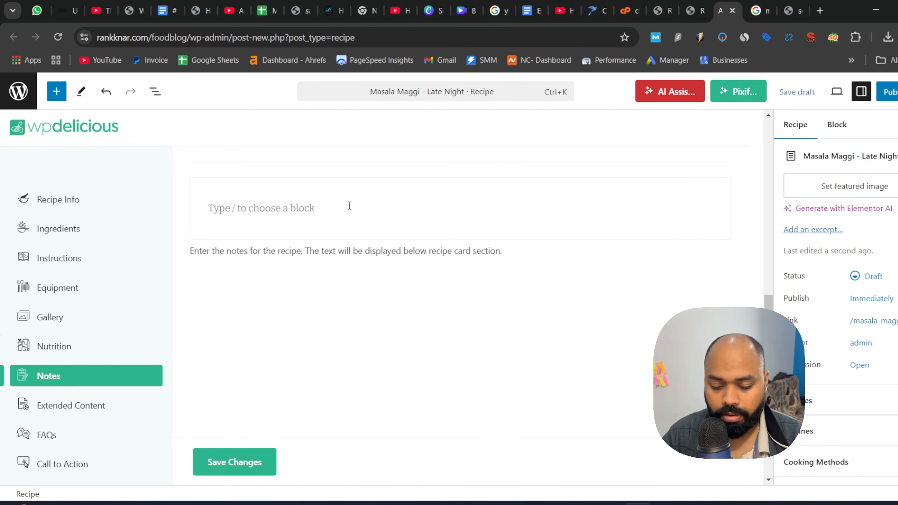
type("Sah")
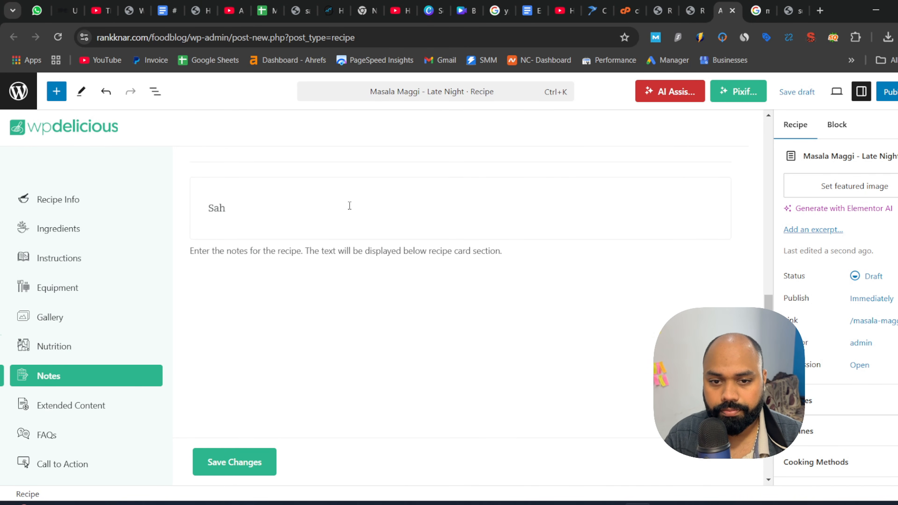
key("BackSpace")
key("BackSpace")
type("hare wit")
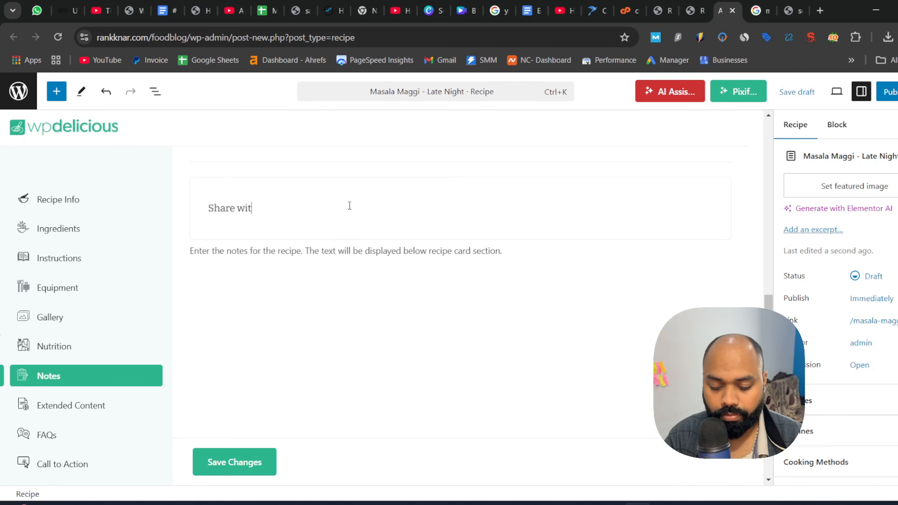
type("h your loved ")
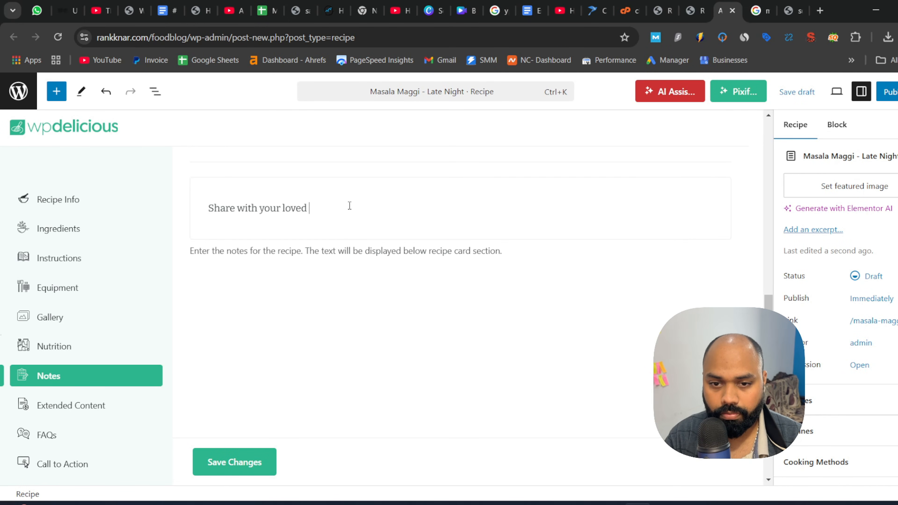
type("ones.")
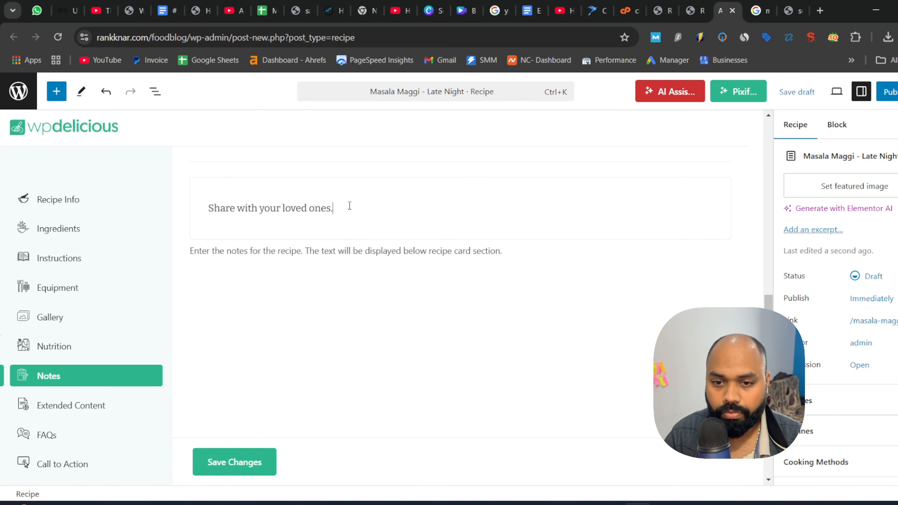
left_click(226, 462)
Examine the recipe's Extended Content section and the block types it offers, without adding any.
left_click(71, 405)
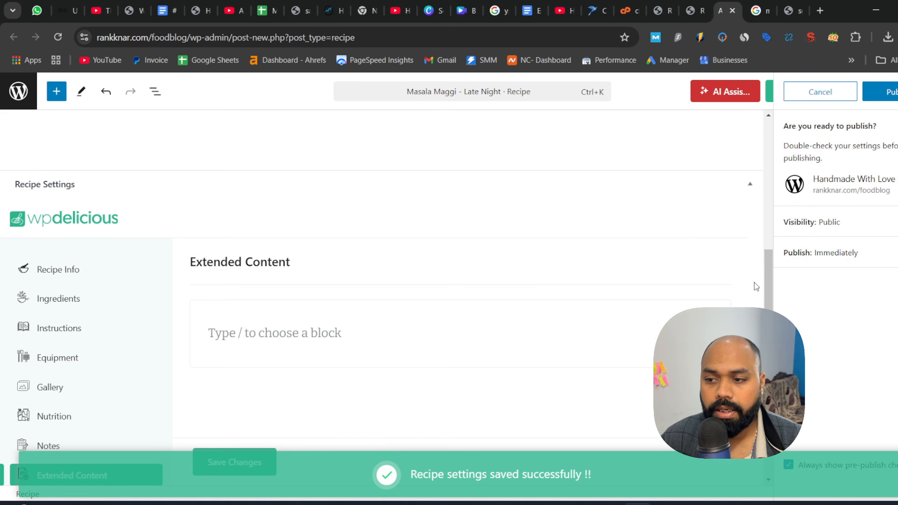
left_click_drag(770, 291, 770, 337)
left_click(706, 218)
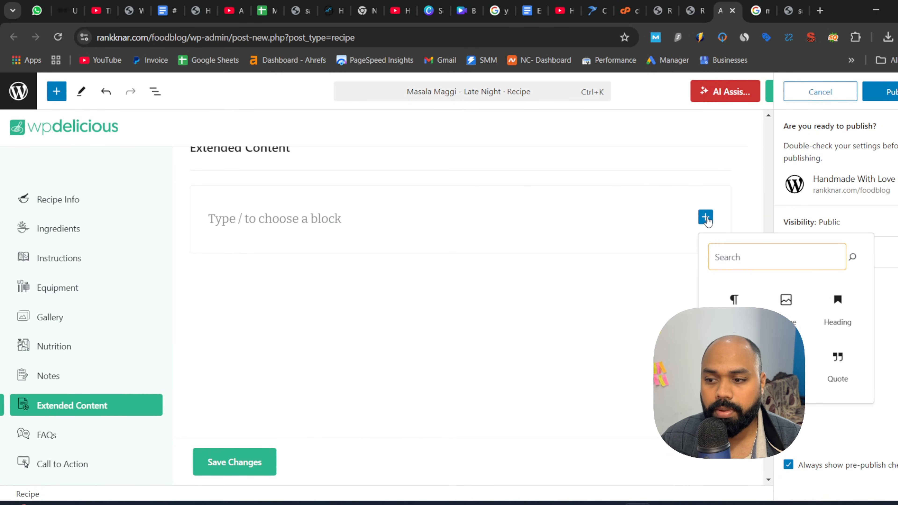
left_click(470, 318)
scroll(76, 428, "down", 1)
Add an FAQ asking "Can i eat without vegies?" with the answer "Yes depends upon your taste." and save it.
left_click(53, 404)
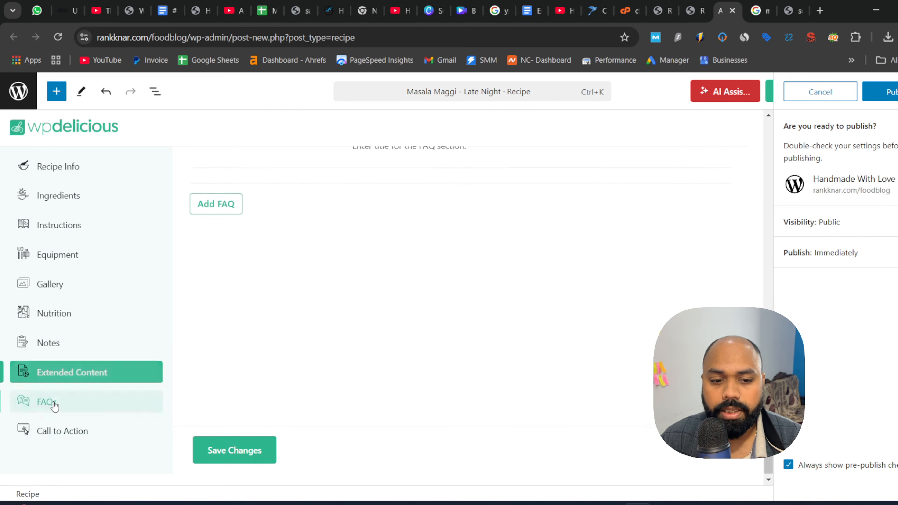
left_click(218, 264)
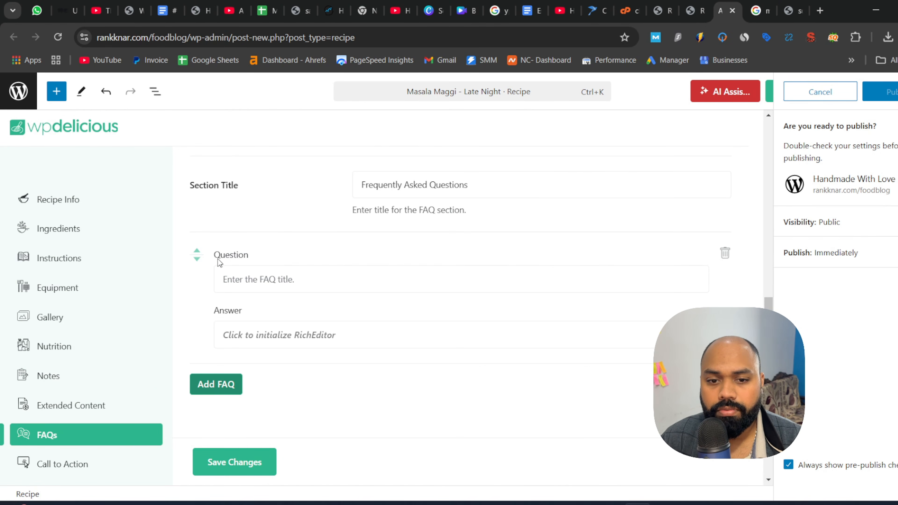
left_click(450, 279)
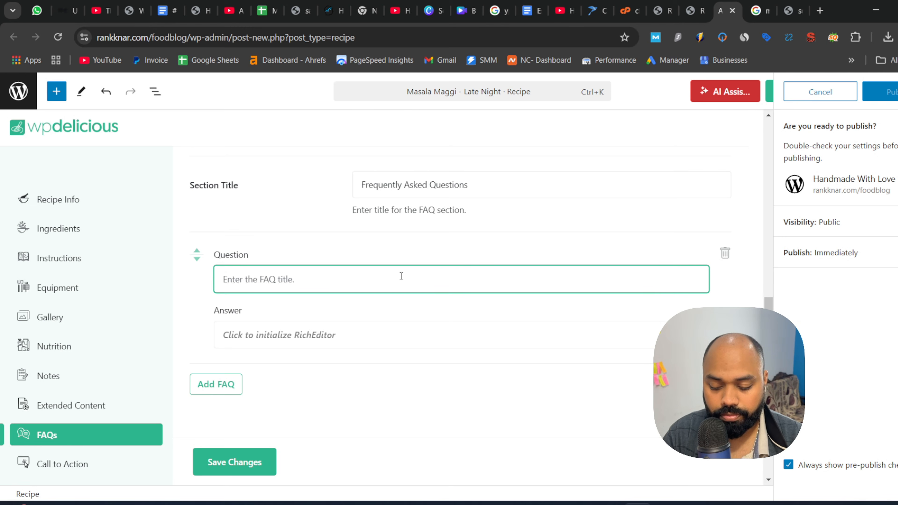
type("Can i")
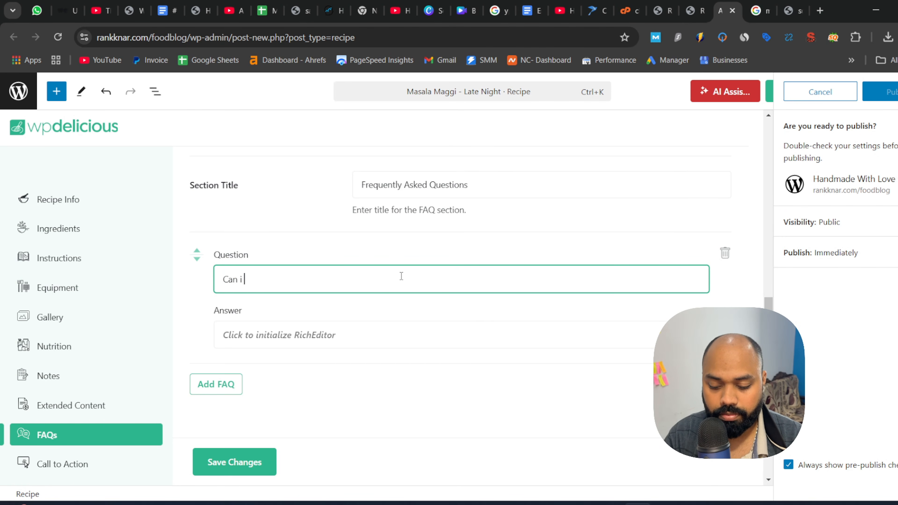
type(" e")
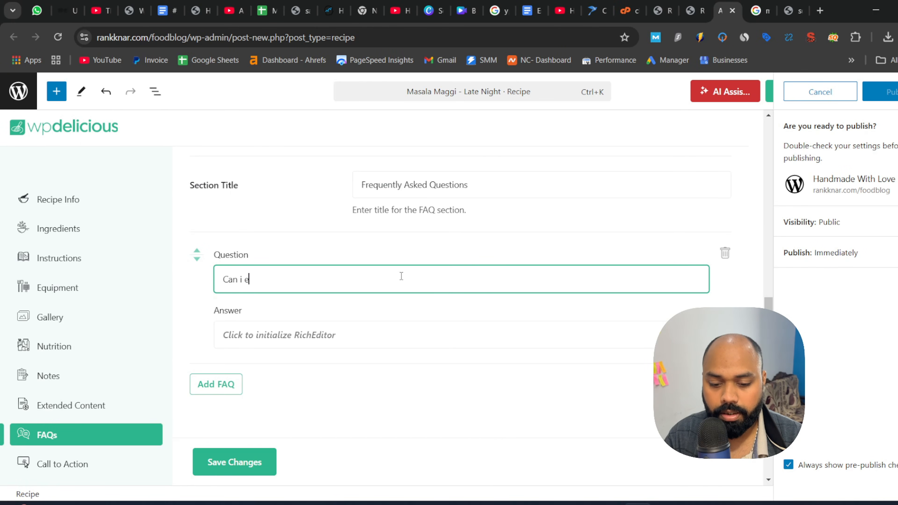
type("itat without vegie")
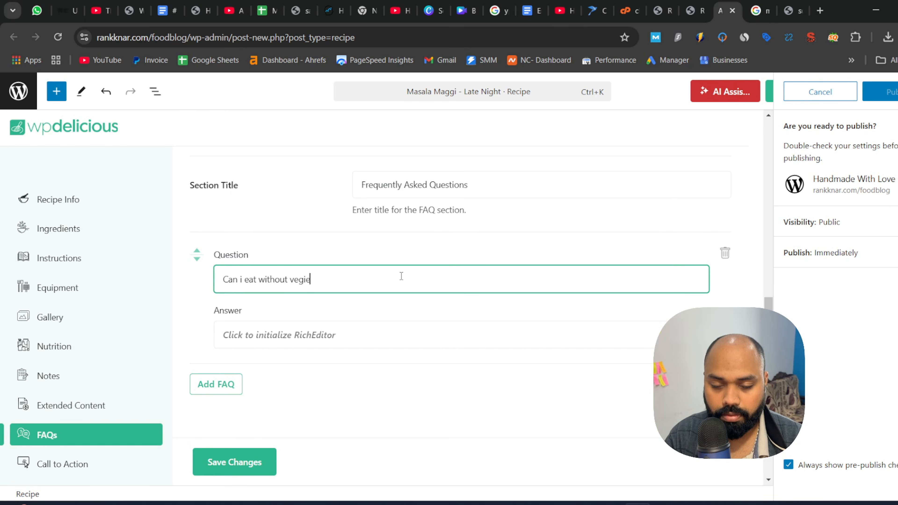
left_click(368, 338)
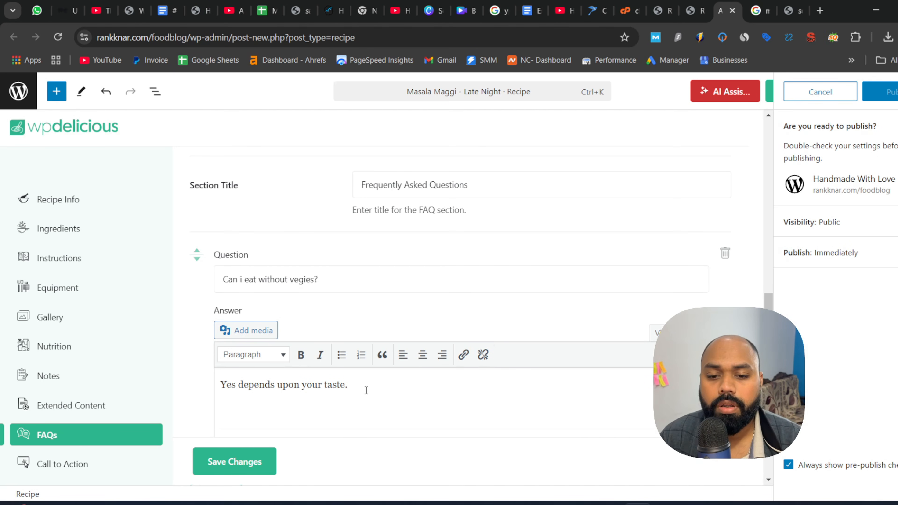
left_click_drag(769, 330, 769, 371)
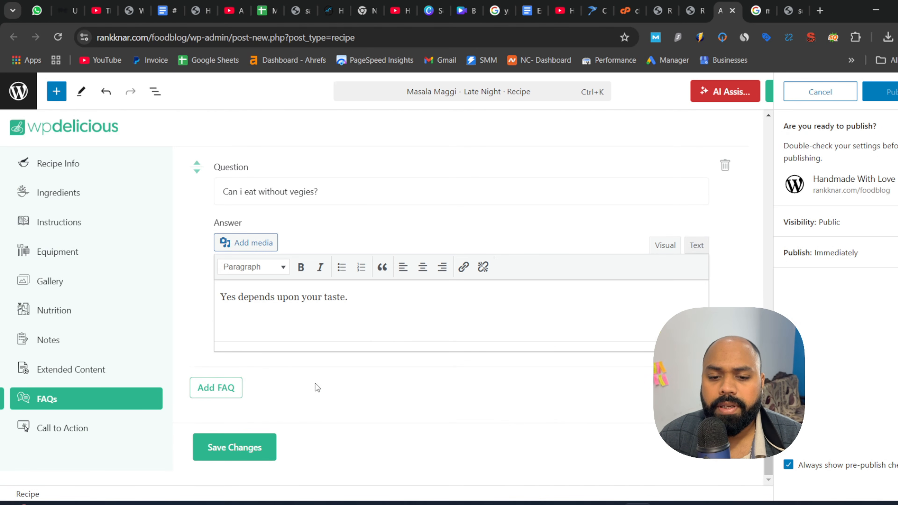
left_click(244, 446)
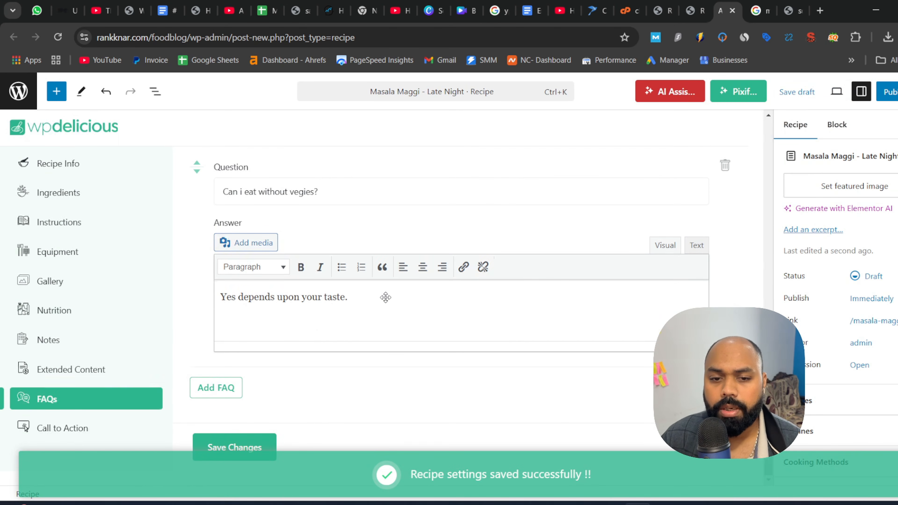
Enable the recipe's Override Global CTA option to examine its settings, switch it off again and save the changes.
left_click(75, 429)
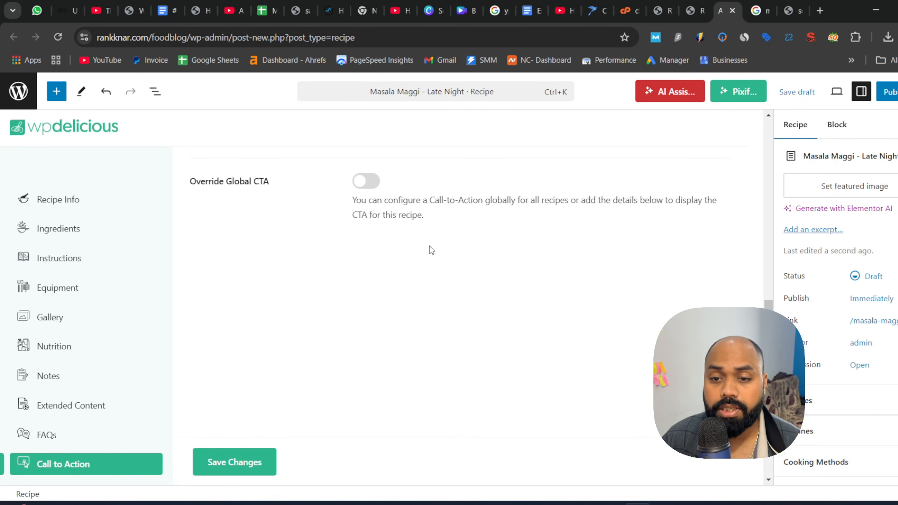
left_click(374, 186)
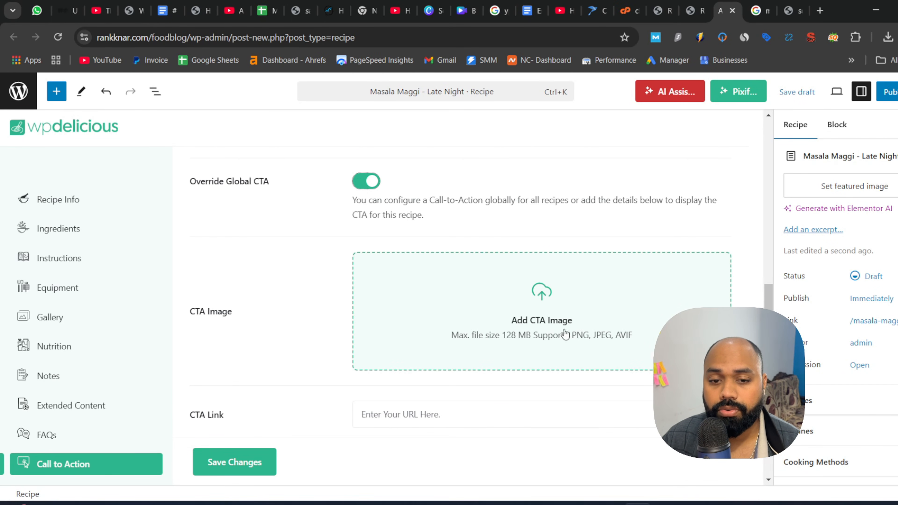
scroll(565, 334, "down", 4)
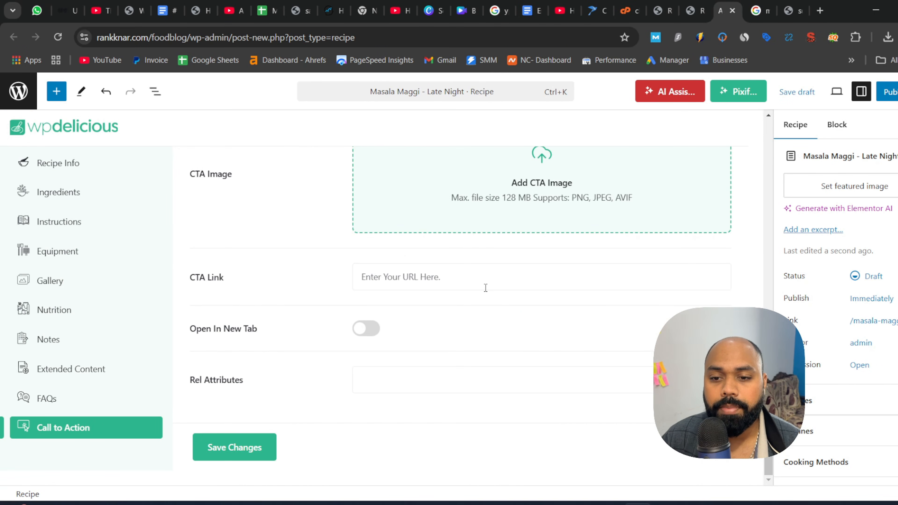
left_click(485, 287)
scroll(438, 334, "up", 7)
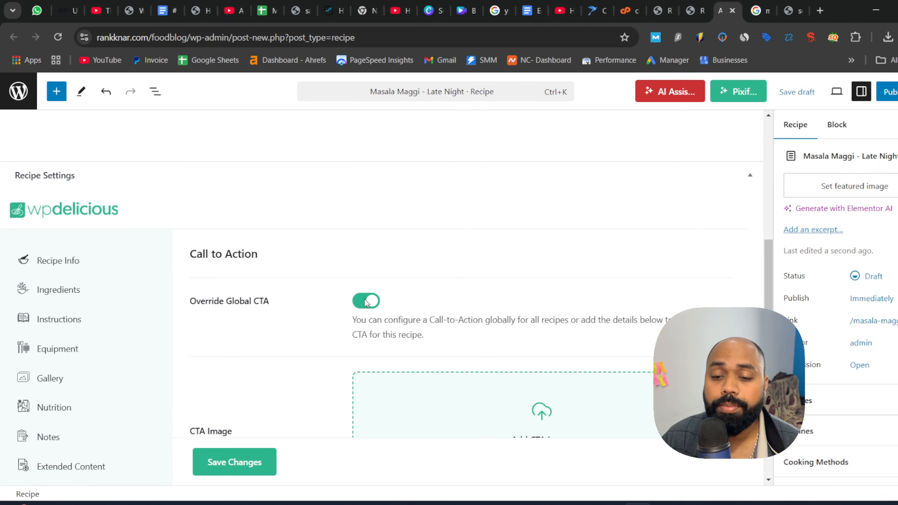
left_click(366, 301)
left_click(237, 465)
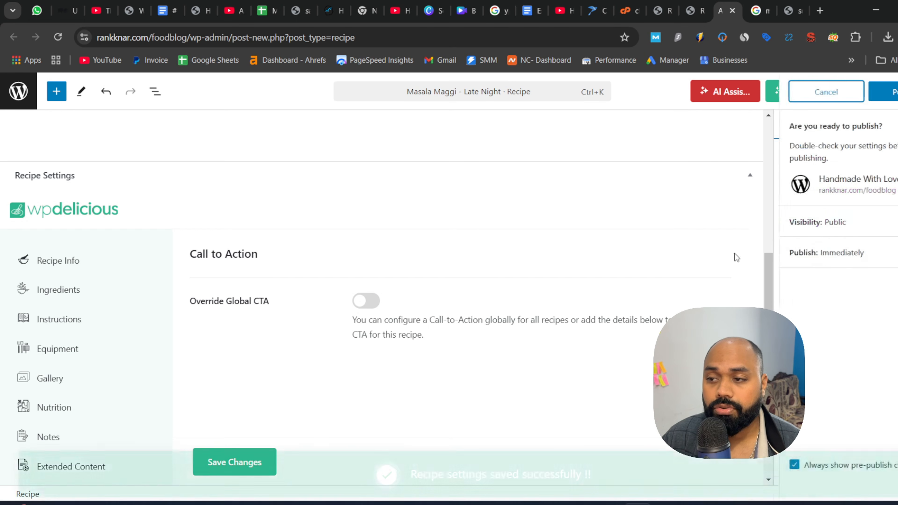
left_click(813, 93)
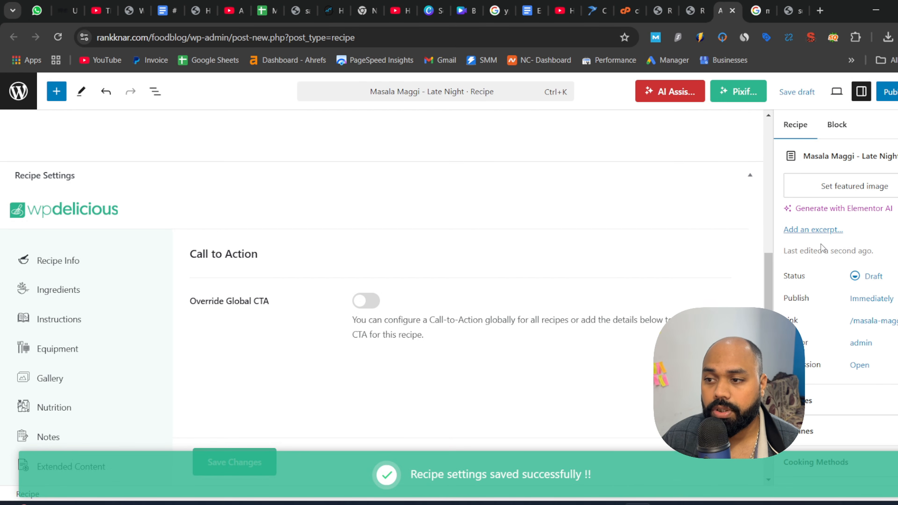
Set the plated noodles picture from the media library as the recipe's featured image.
left_click(839, 185)
left_click(40, 133)
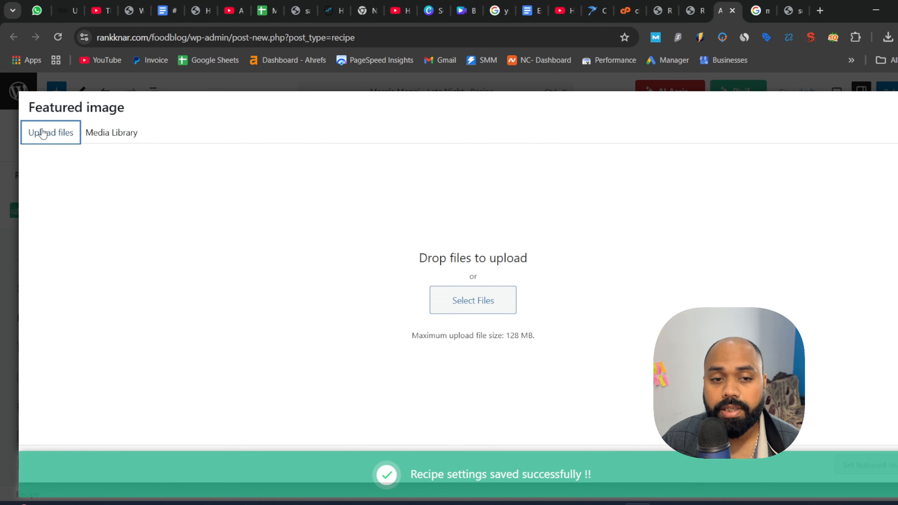
left_click(115, 138)
left_click(67, 233)
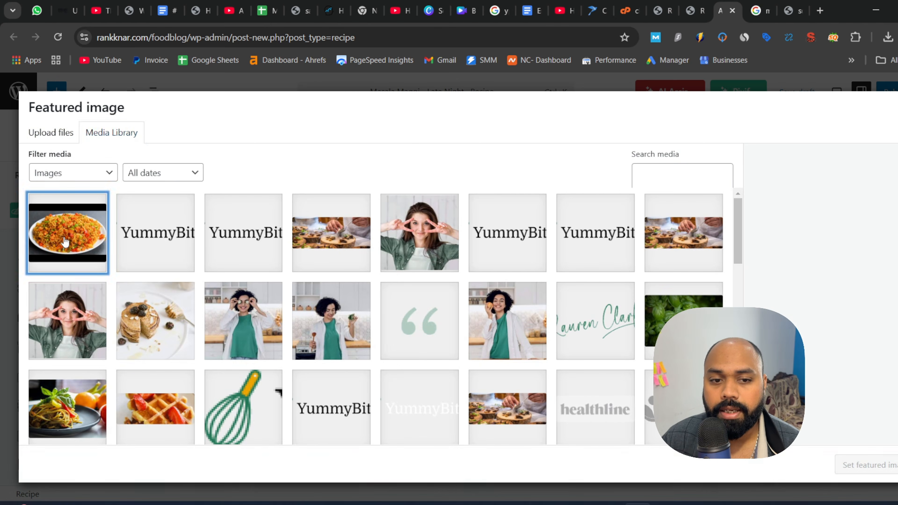
left_click(875, 465)
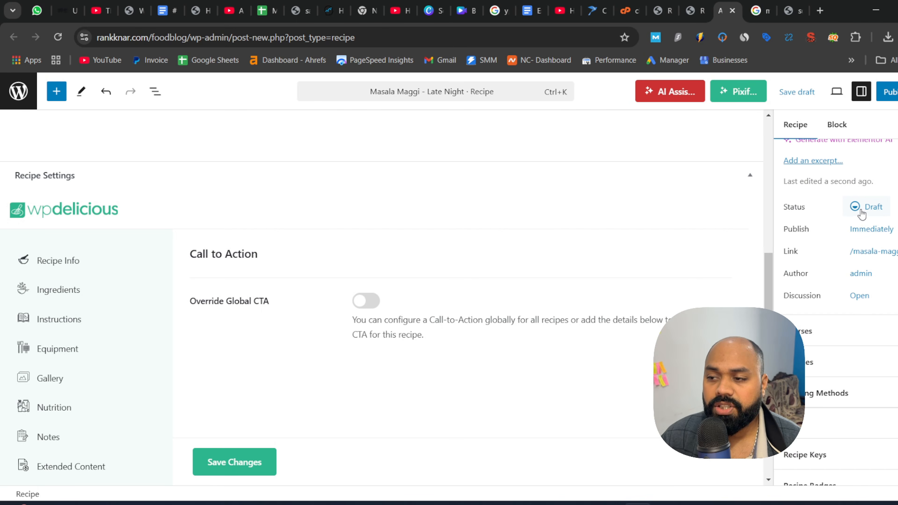
View the recipe's URL slug and assign the recipe to the After Lunch course.
left_click(893, 252)
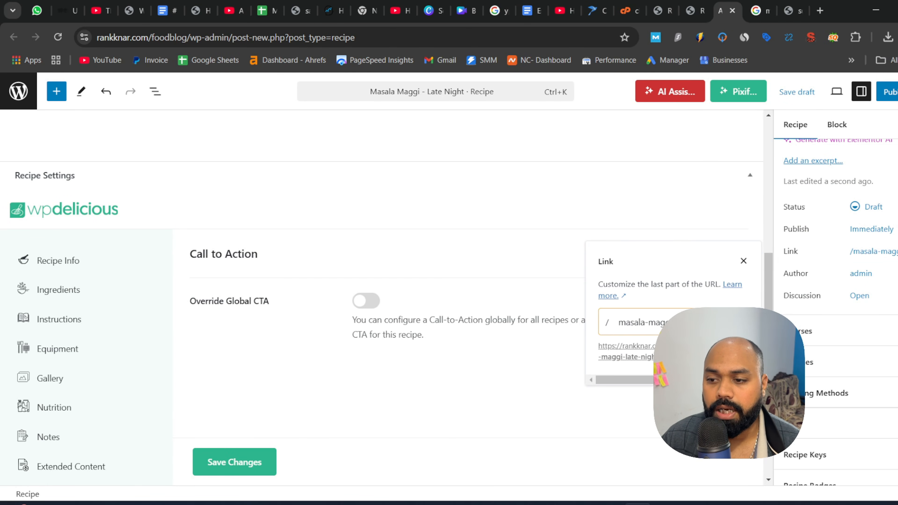
left_click(861, 336)
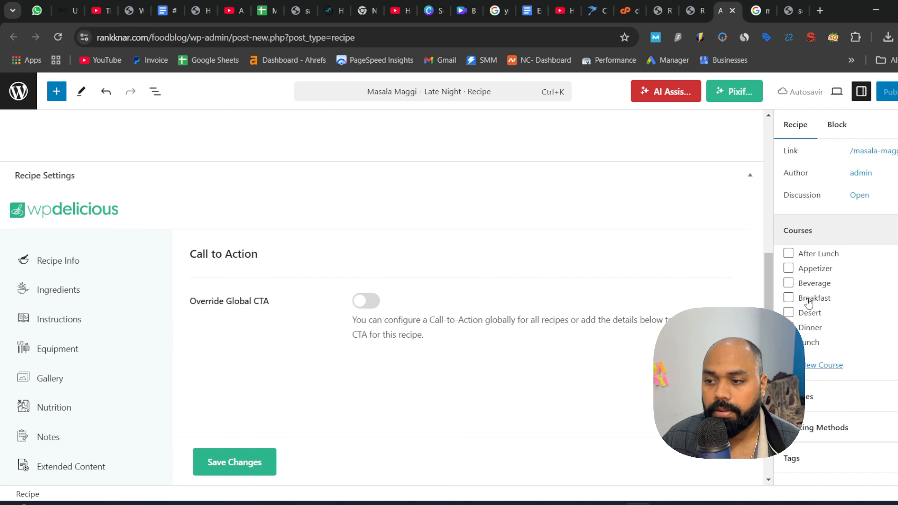
left_click(790, 287)
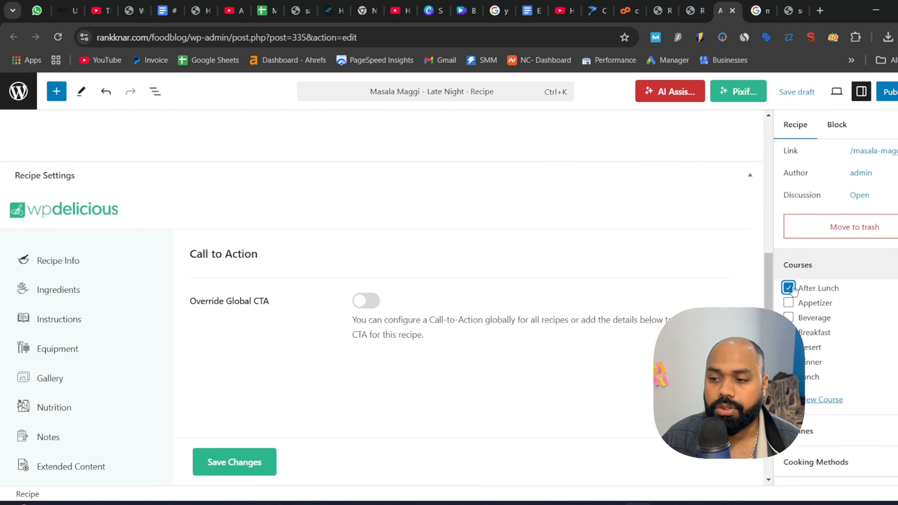
left_click(845, 291)
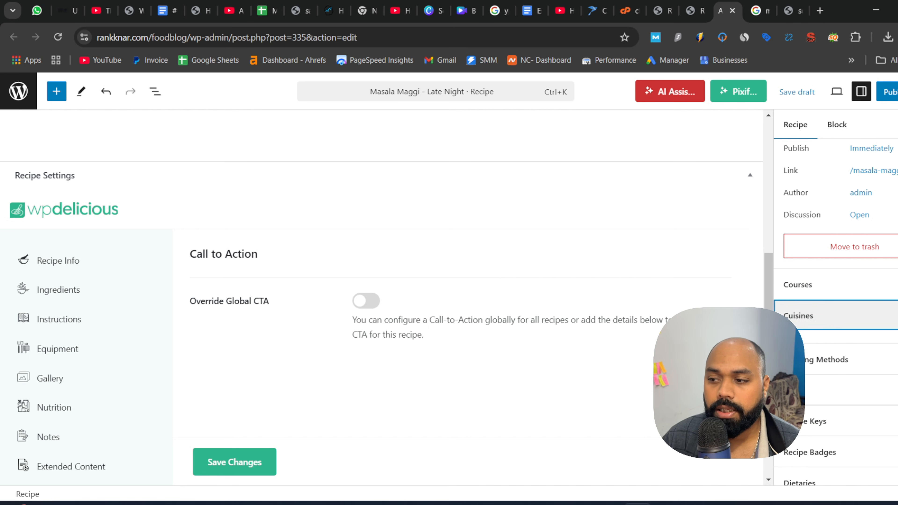
Assign the Indian cuisine and the Boiling cooking method to the recipe.
left_click(845, 307)
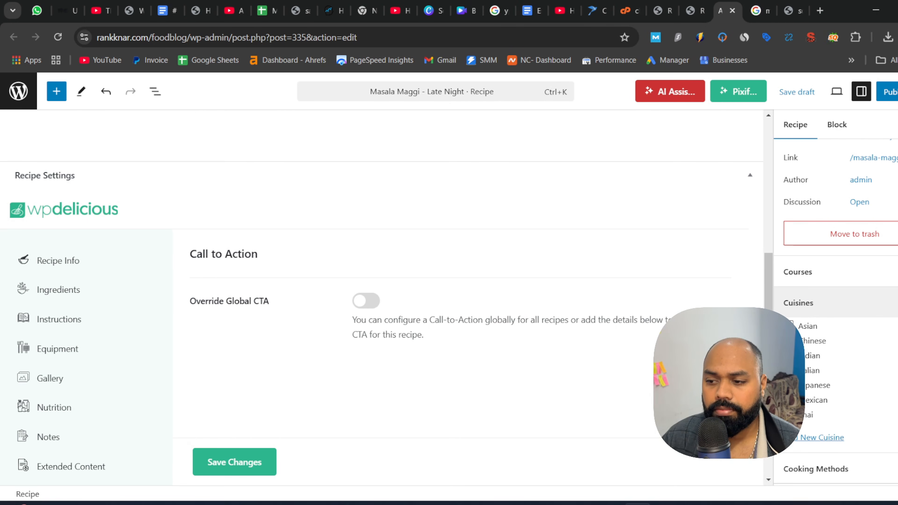
left_click(799, 303)
left_click(824, 349)
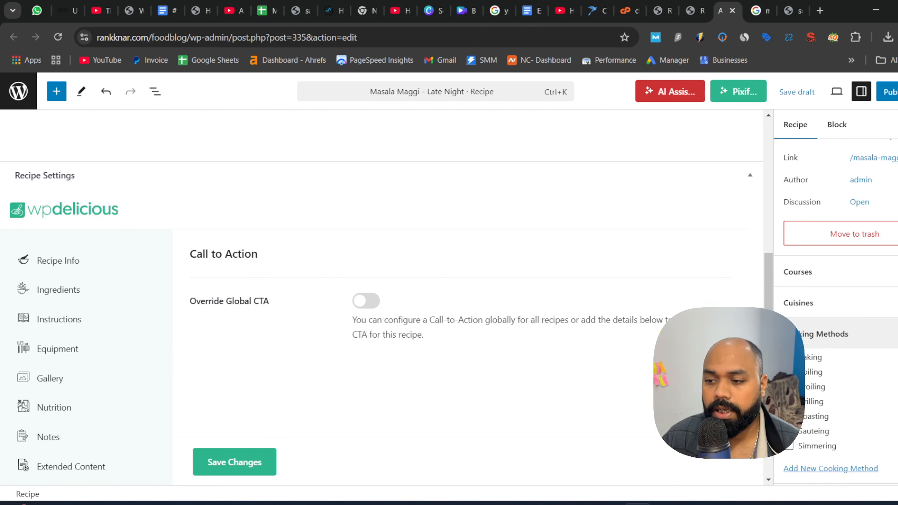
left_click(824, 333)
Add the tag "Late Night" to the recipe.
left_click(851, 384)
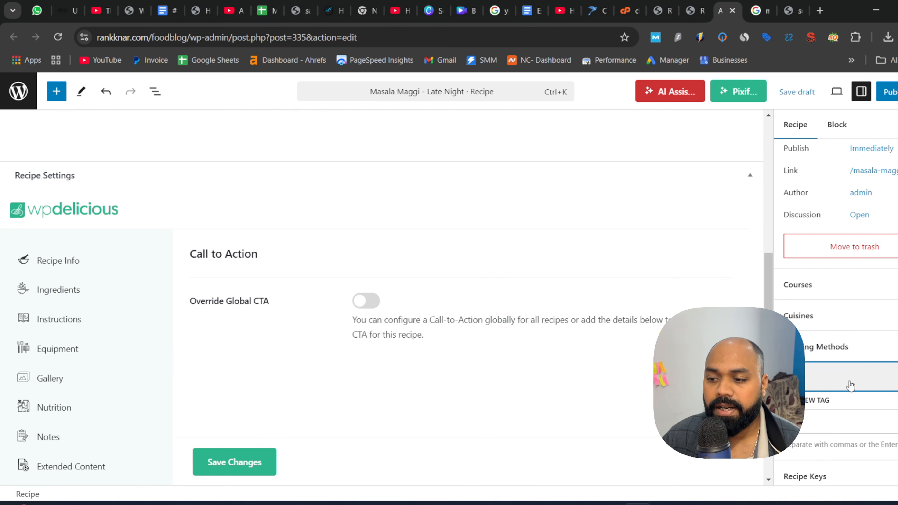
scroll(854, 392, "down", 1)
left_click(844, 360)
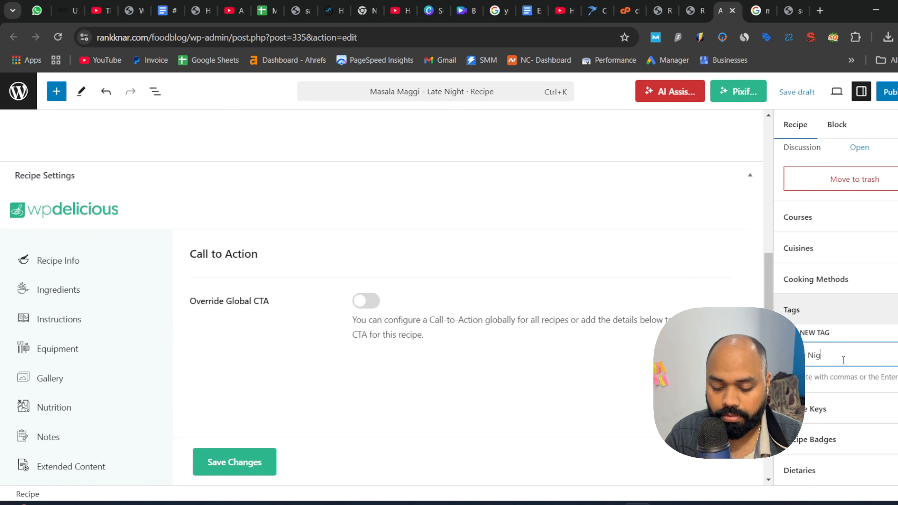
key("Return")
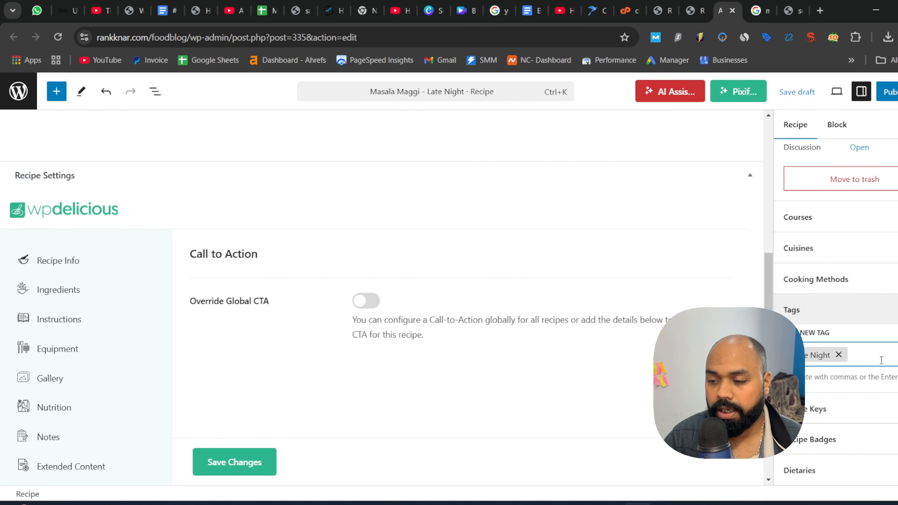
Examine the recipe's Recipe Keys, Recipe Badges and Dietaries options without adding any.
left_click(854, 414)
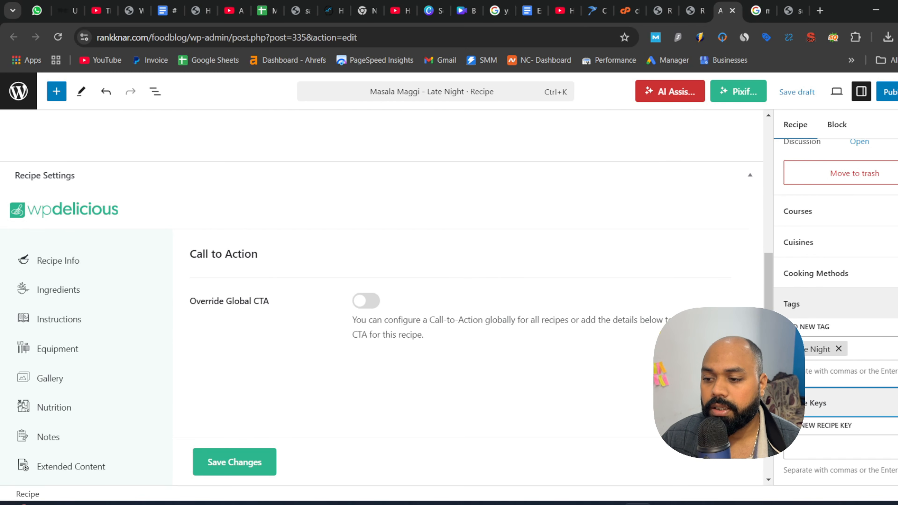
scroll(854, 414, "down", 2)
scroll(868, 437, "down", 1)
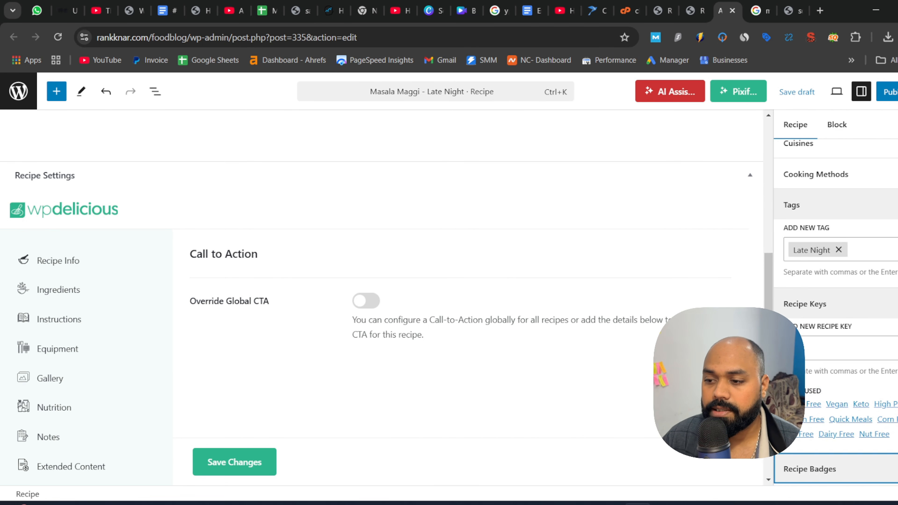
scroll(848, 318, "down", 3)
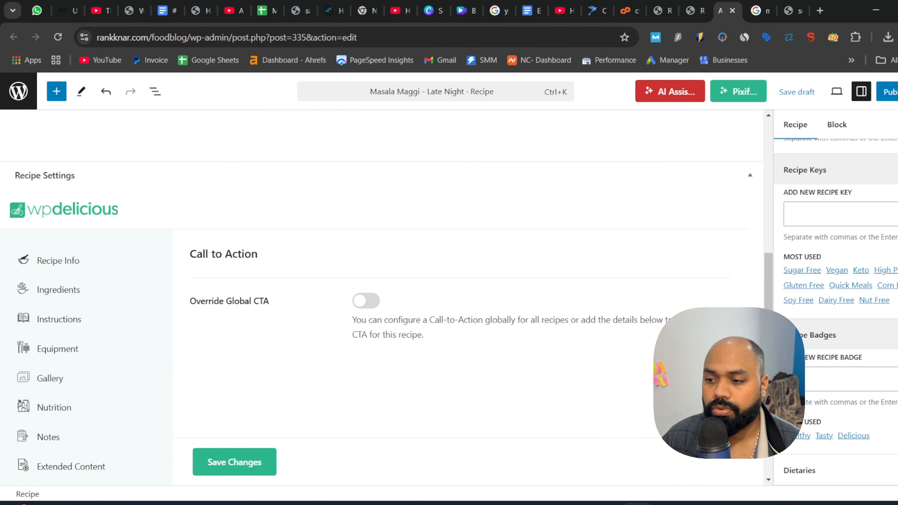
left_click(851, 173)
left_click(852, 340)
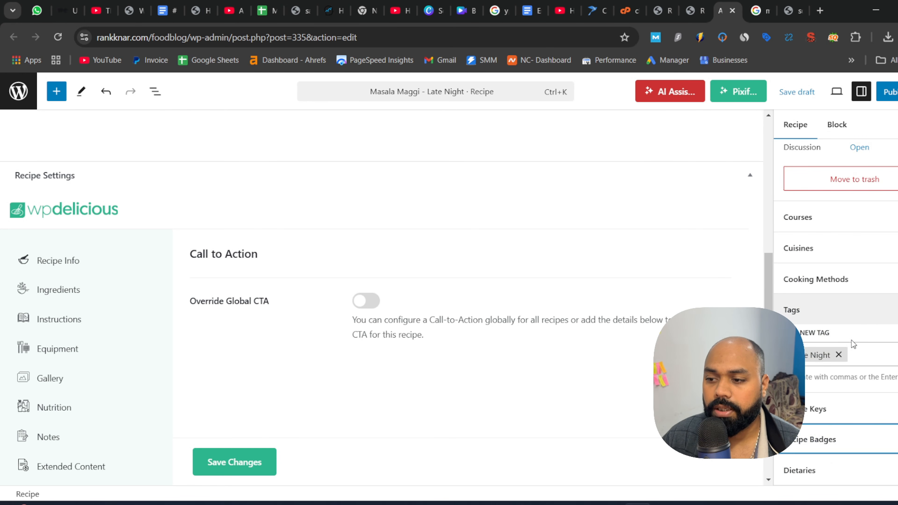
left_click(874, 470)
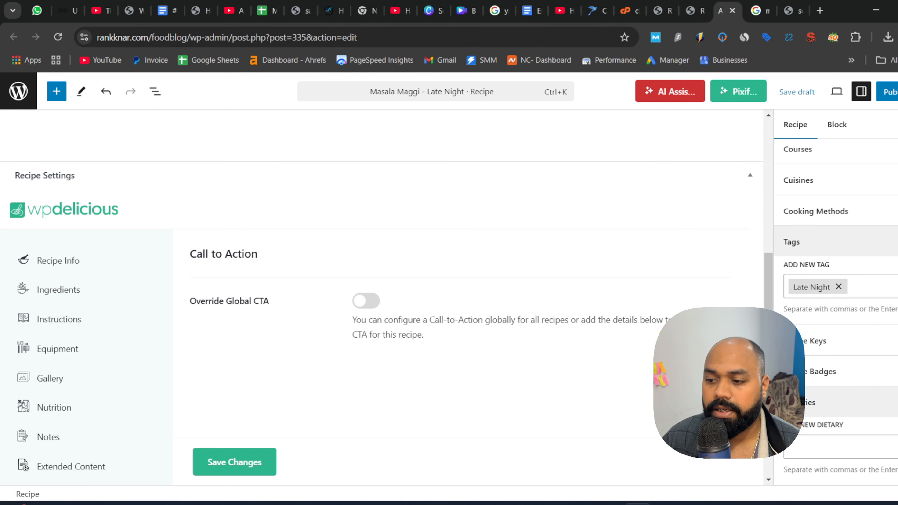
scroll(863, 400, "up", 8)
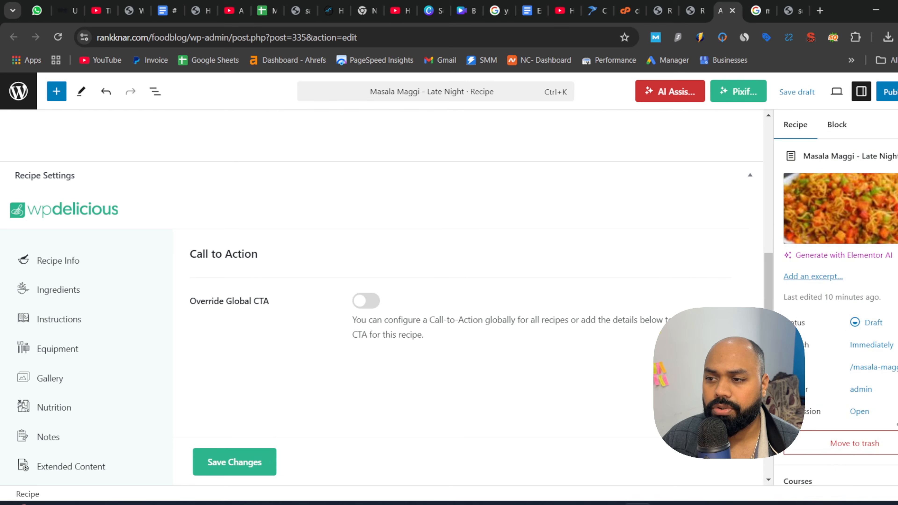
Publish the Masala Maggi recipe and close the browser tabs after the editor's.
left_click(889, 91)
left_click(881, 92)
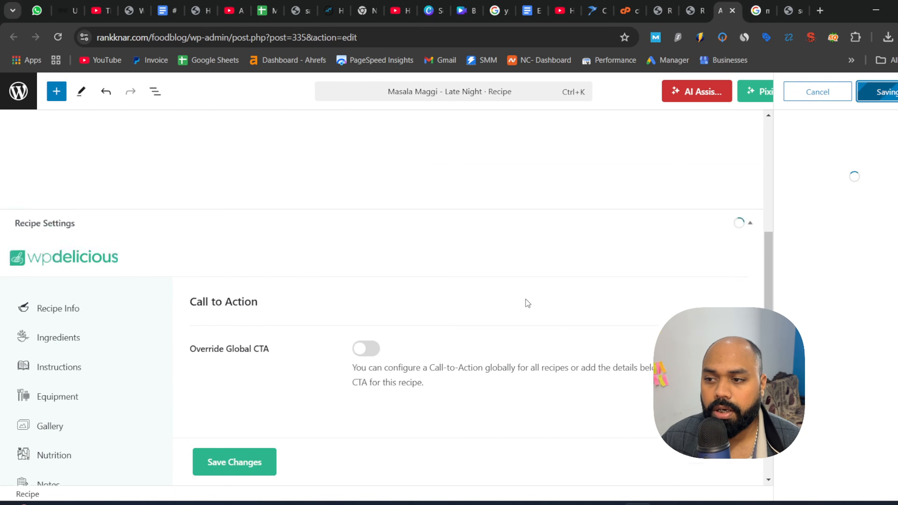
left_click(745, 180)
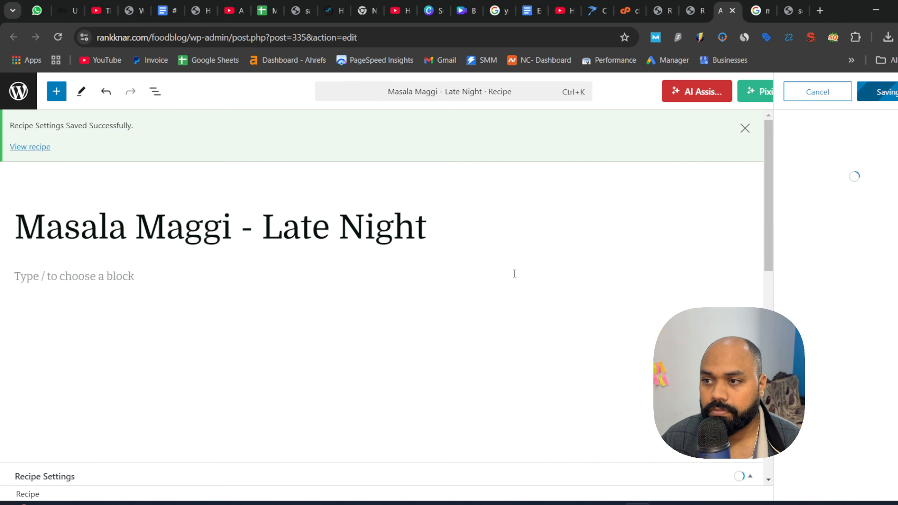
left_click(762, 10)
left_click(765, 11)
left_click(766, 11)
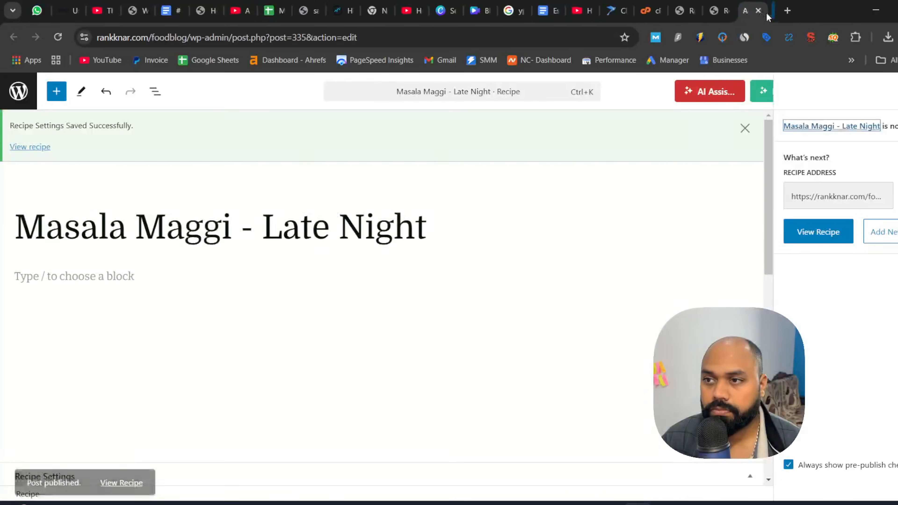
Open the published recipe in a new browser tab and check the slug in its web address.
left_click(122, 474, "ctrl")
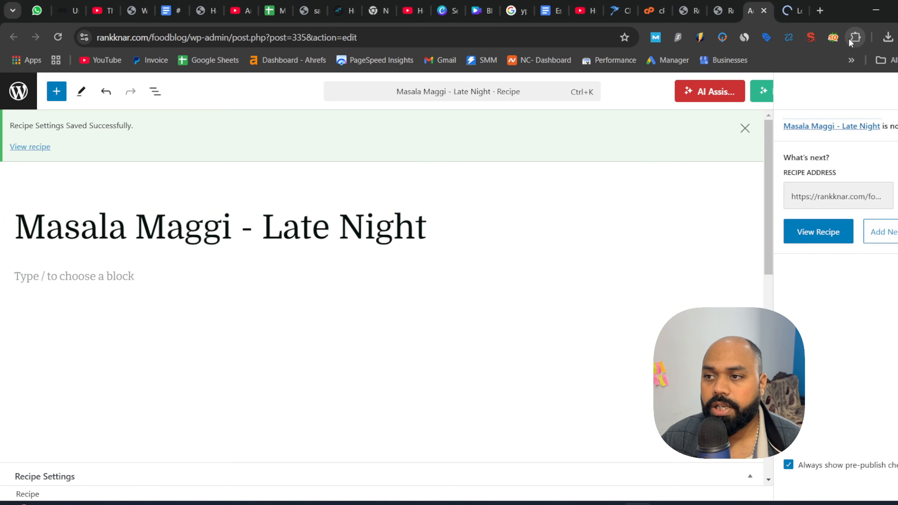
left_click(788, 12)
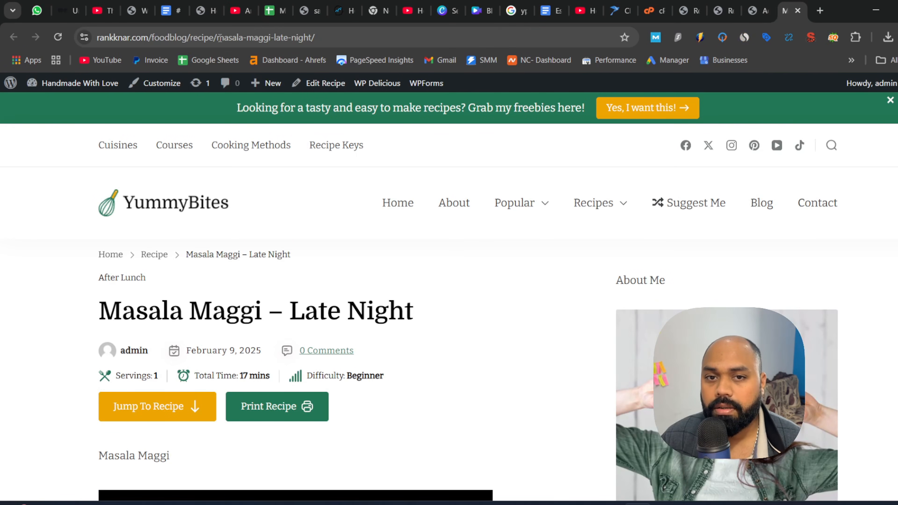
left_click_drag(219, 37, 345, 37)
left_click(556, 333)
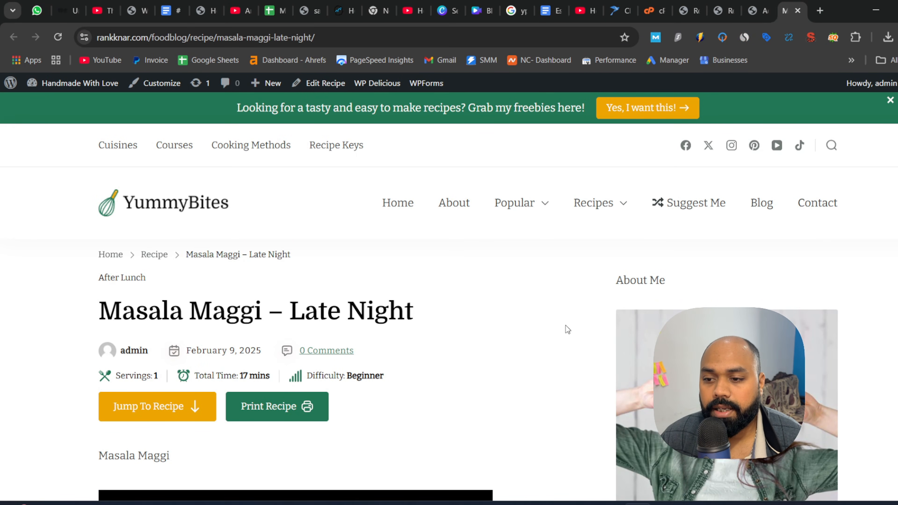
Examine the published recipe's main photo and jump to its recipe card to review the author, cooking method, cuisine and course.
scroll(269, 345, "down", 6)
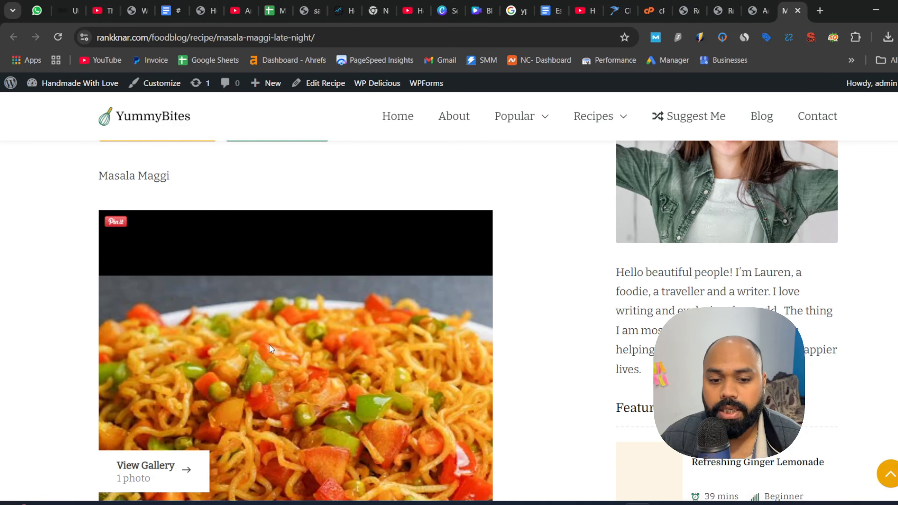
scroll(262, 309, "down", 5)
scroll(270, 289, "up", 5)
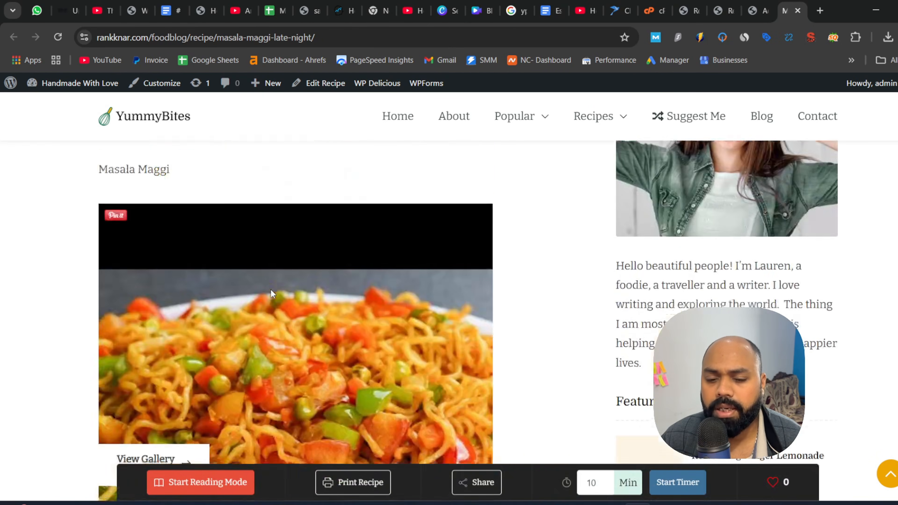
scroll(271, 290, "down", 12)
scroll(275, 276, "up", 12)
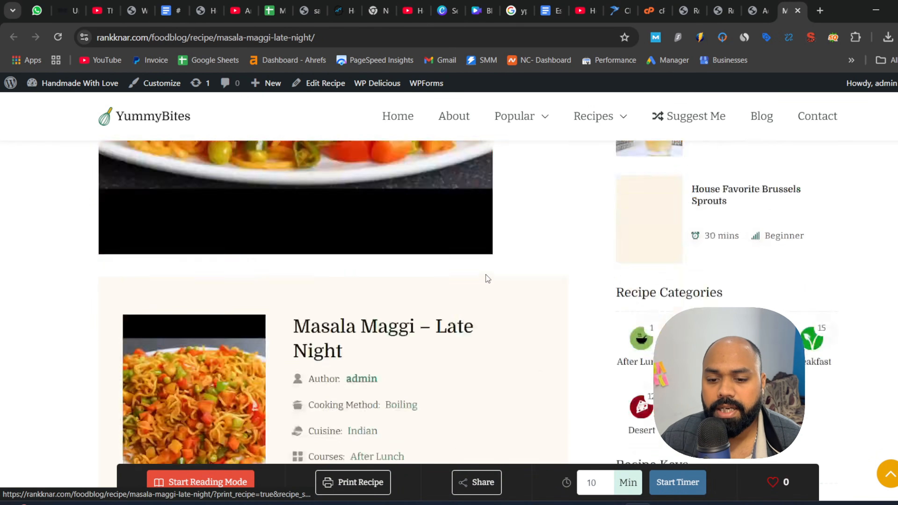
left_click(178, 405)
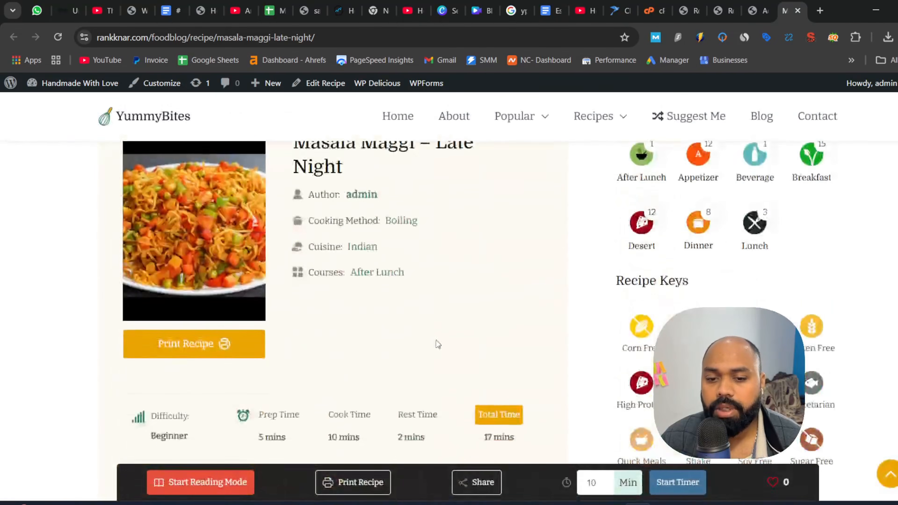
left_click_drag(340, 151, 441, 306)
left_click(460, 305)
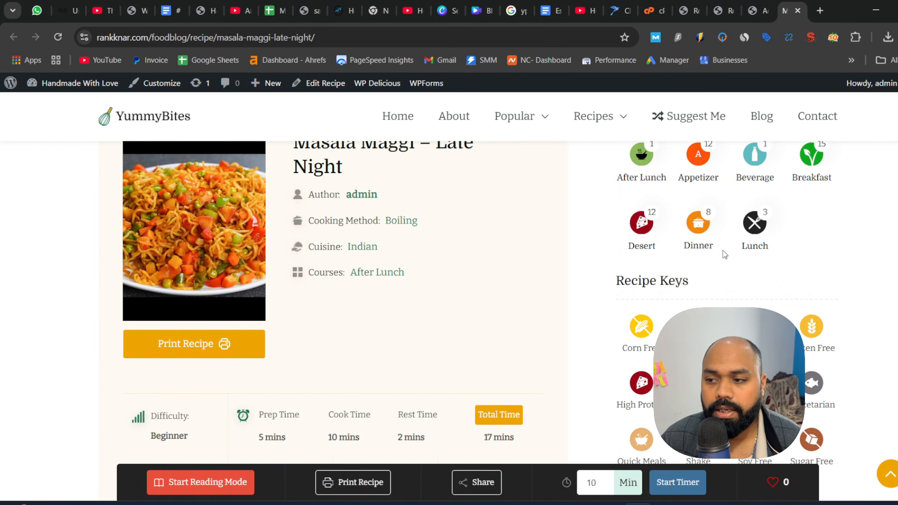
Review the recipe card's total time, cooking temperature, servings, estimated cost and calories.
scroll(270, 328, "down", 5)
scroll(270, 328, "up", 1)
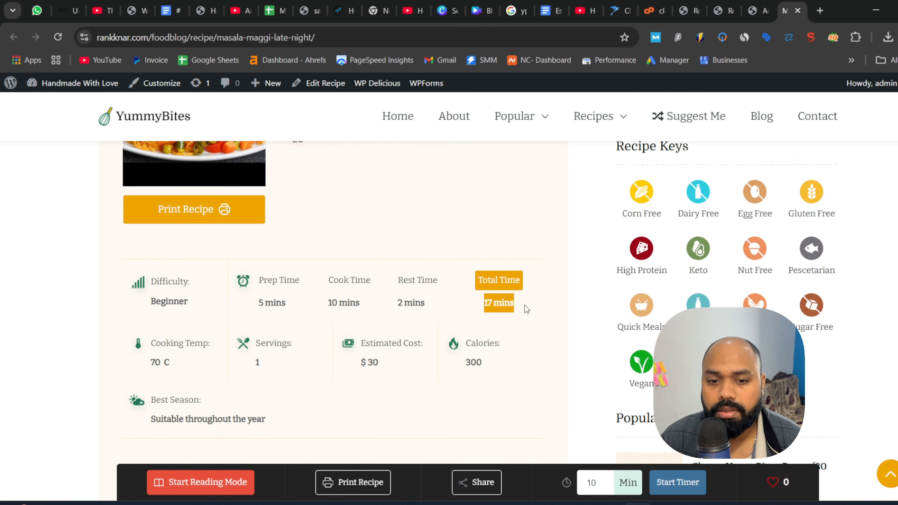
left_click_drag(147, 368, 269, 373)
left_click(401, 368)
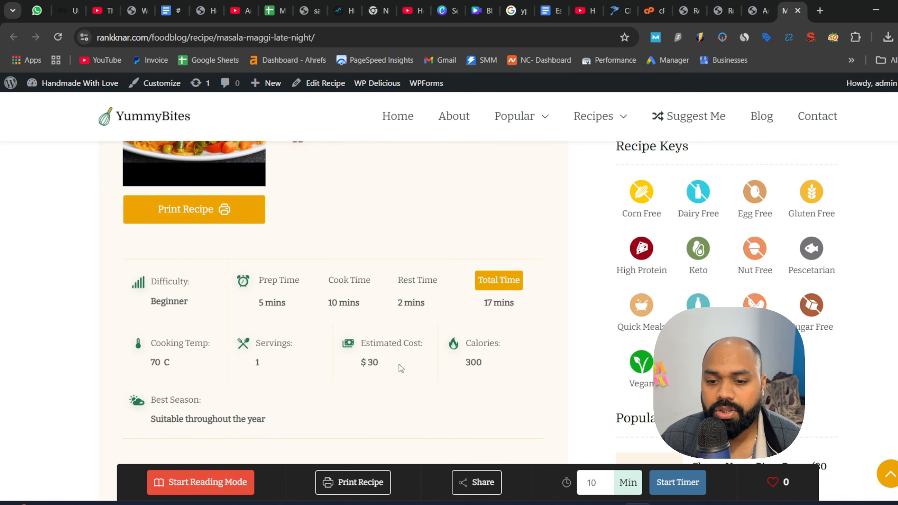
left_click_drag(367, 365, 409, 368)
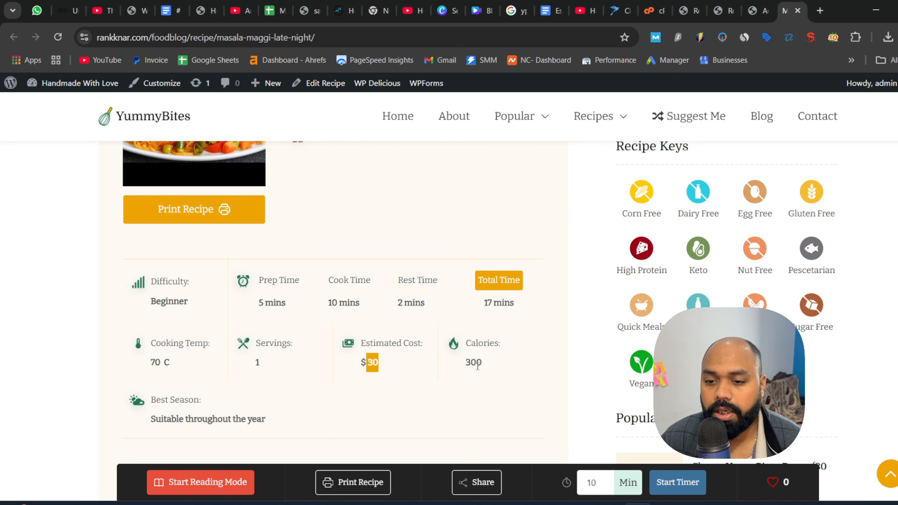
left_click_drag(472, 363, 354, 382)
left_click(378, 369)
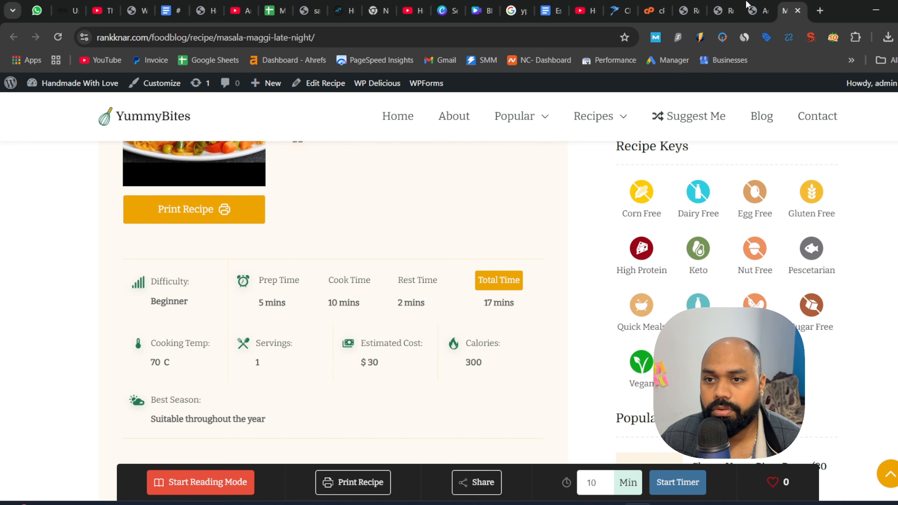
Return to the browser tab with the recipes list and open the WP Delicious settings page.
left_click(757, 5)
left_click(722, 11)
mouse_move(59, 405)
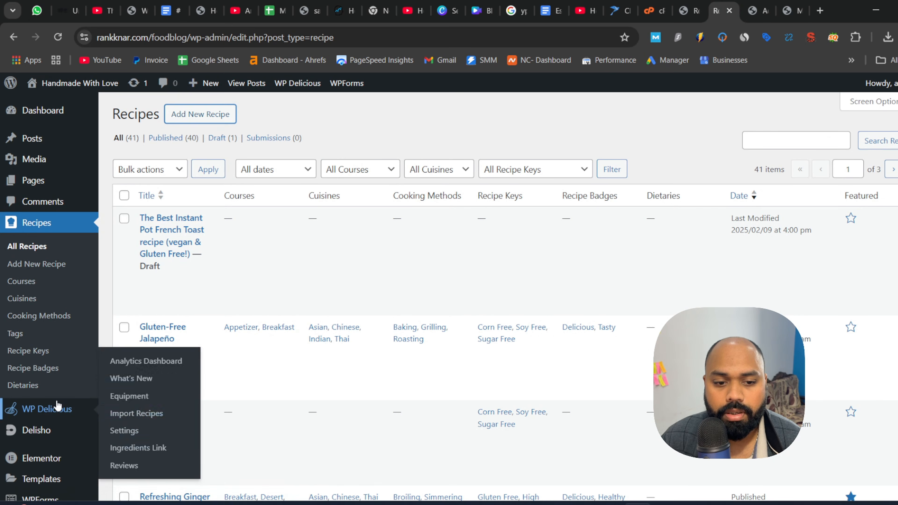
left_click(122, 430)
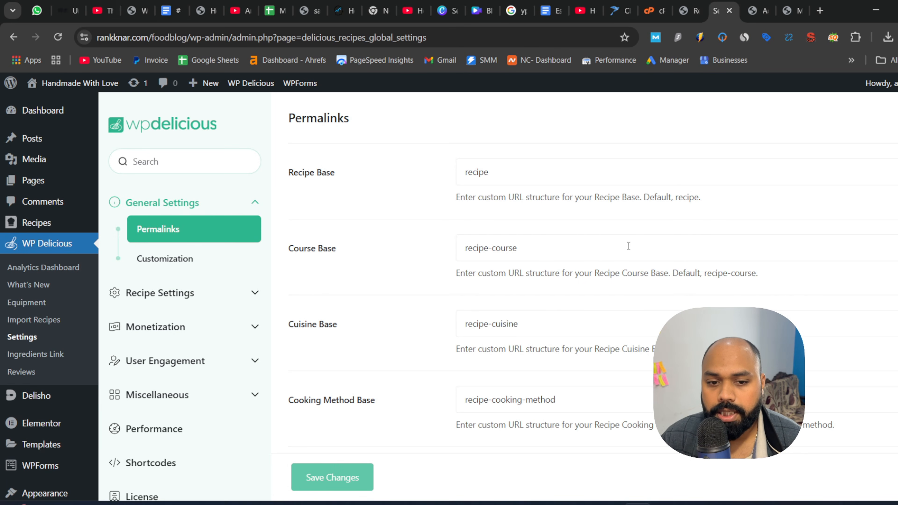
Open the Recipe Post settings and find the Estimated Cost Currency field by searching for "curre".
left_click(214, 292)
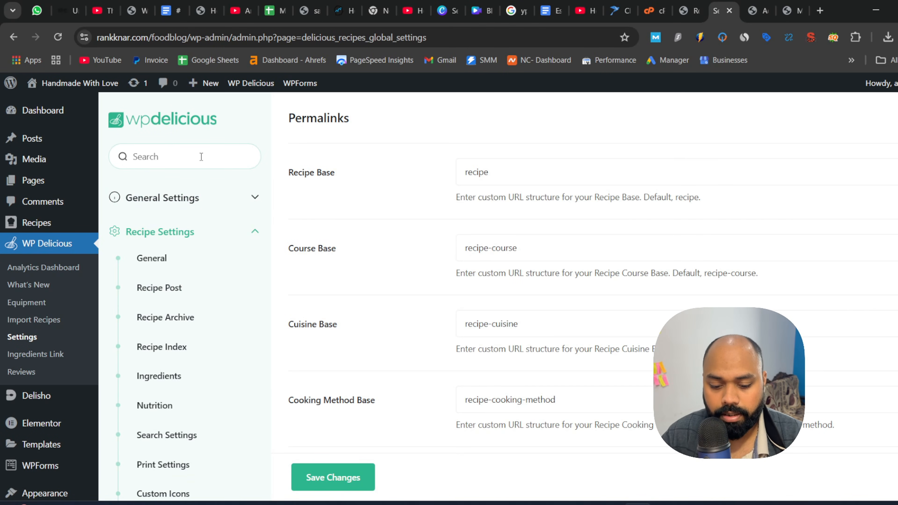
type("curre")
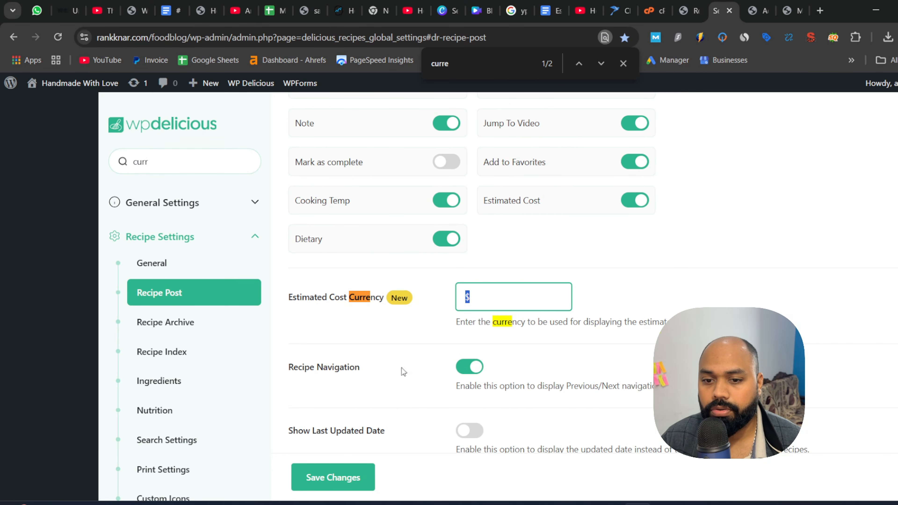
Search Google for "rupee symbol" in a new browser tab and copy the ₹ sign from the results.
left_click(821, 11)
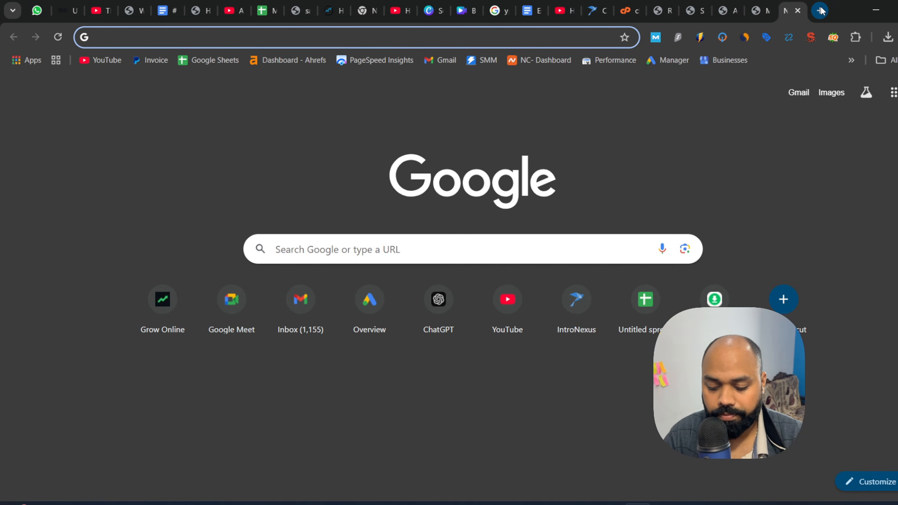
type("rupee")
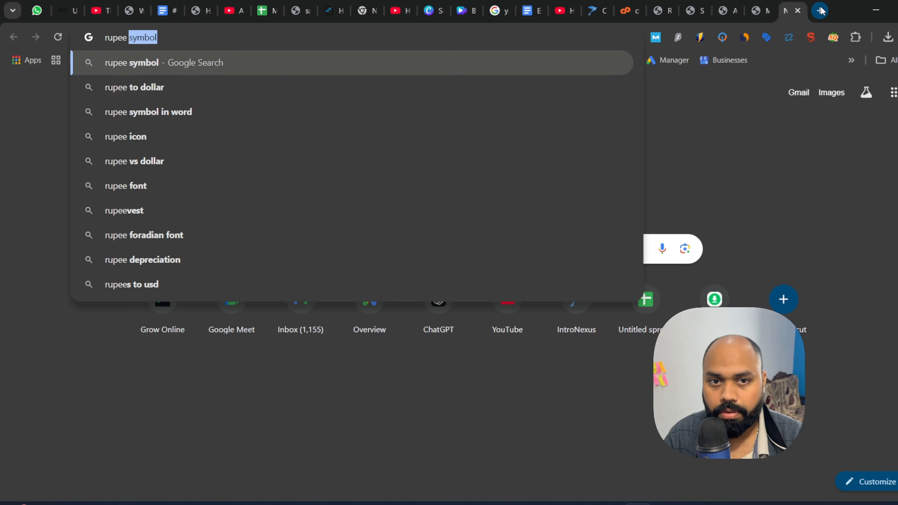
key("Return")
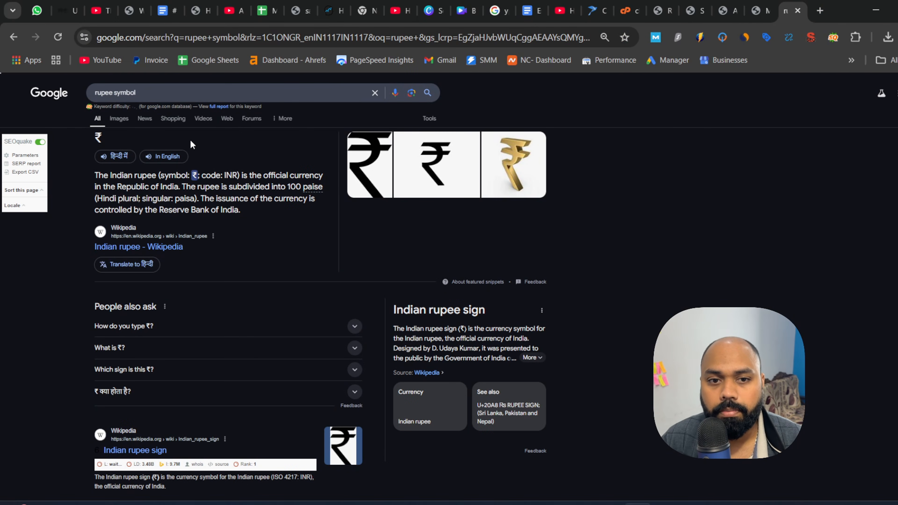
left_click_drag(97, 139, 101, 137)
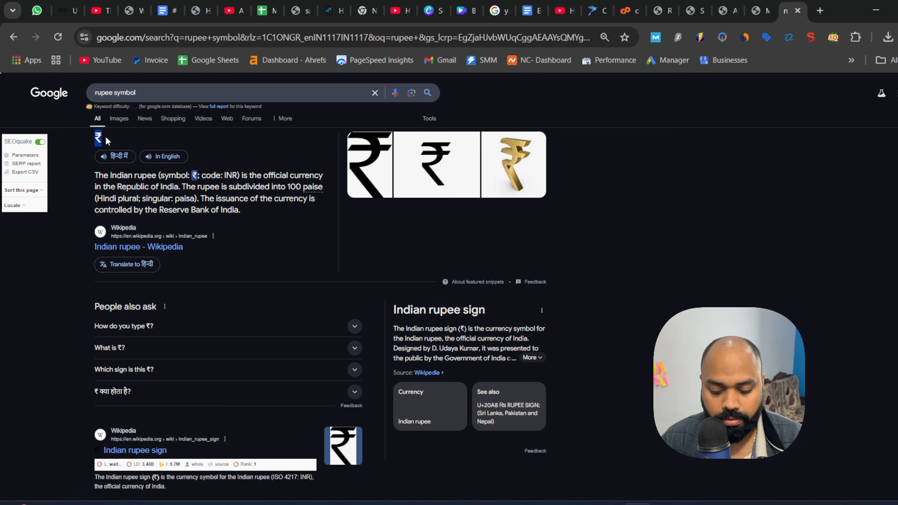
Set the Estimated Cost Currency to ₹ in the WP Delicious settings and save the changes.
left_click(760, 10)
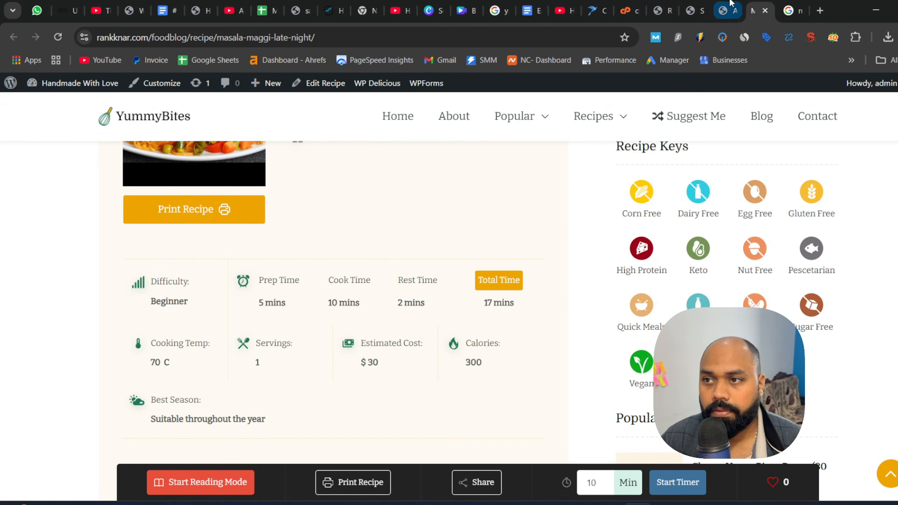
left_click(727, 8)
left_click(686, 8)
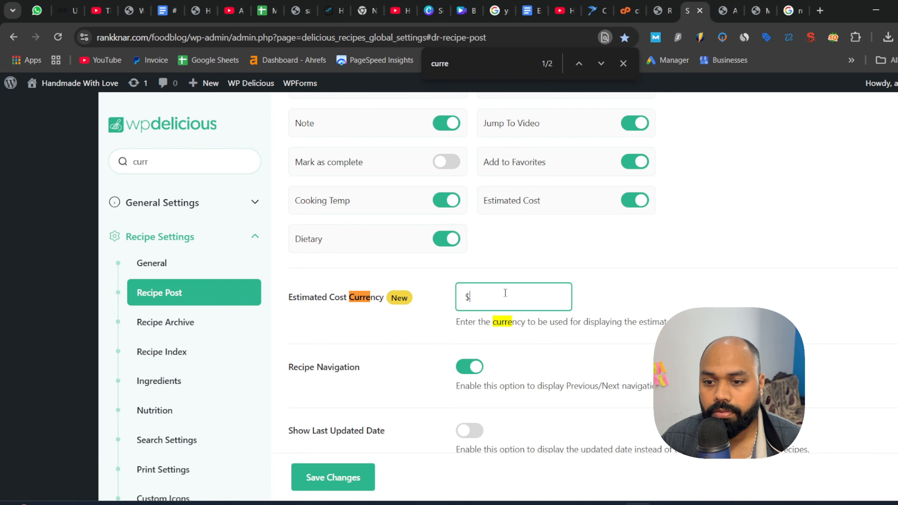
left_click(749, 295)
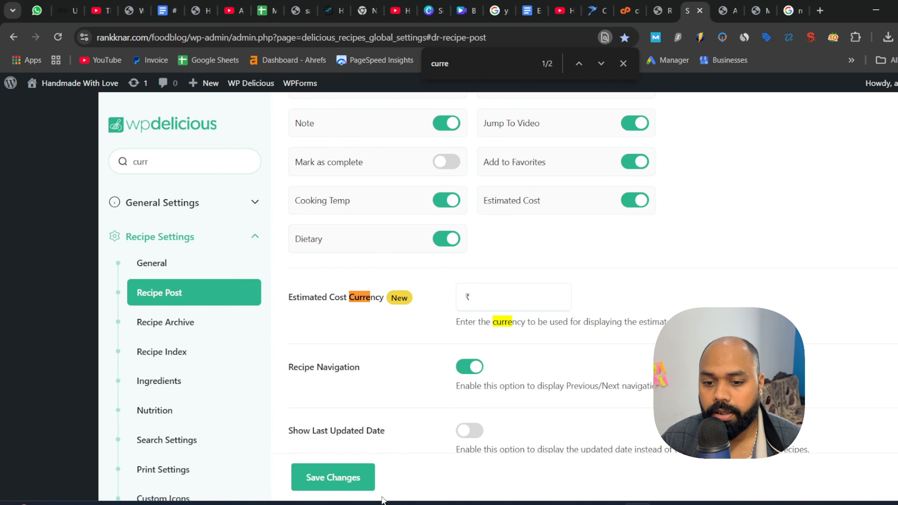
left_click(347, 481)
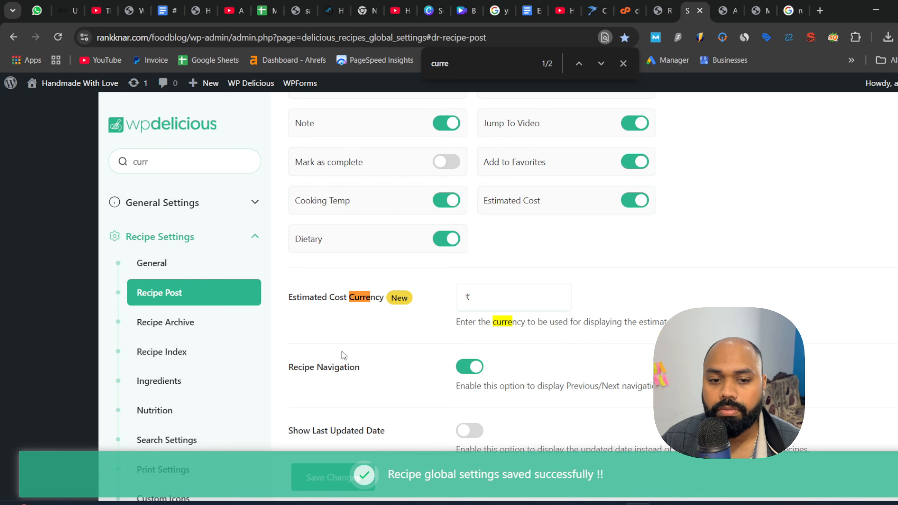
Check the estimated cost's currency and amount in the recipe editor and on the published recipe page.
key("ctrl+Tab")
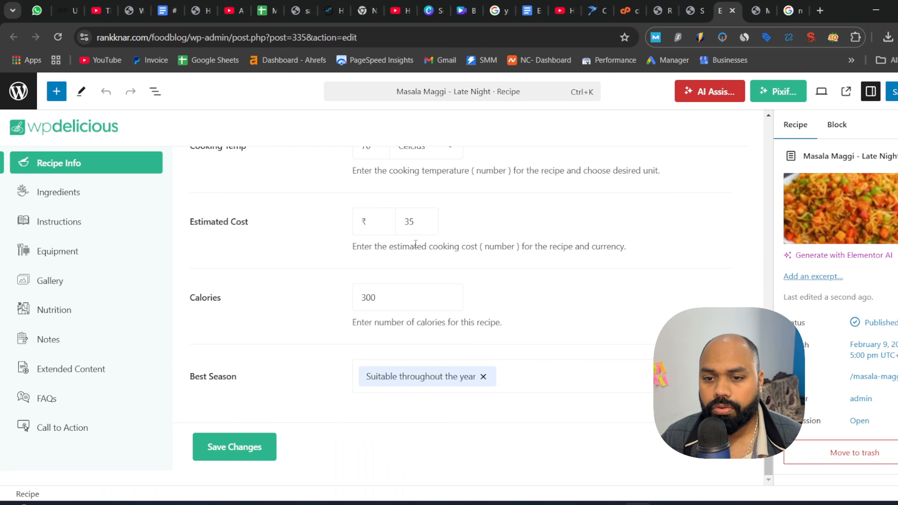
left_click(368, 226)
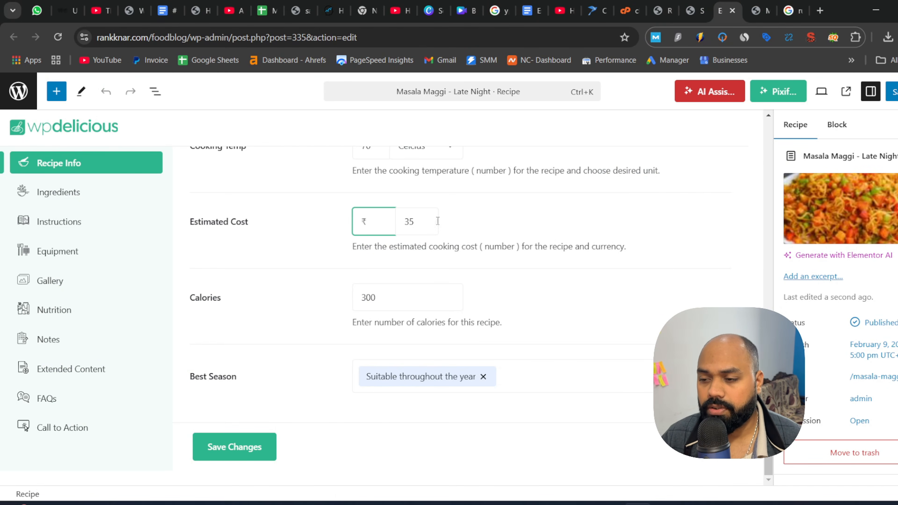
left_click(757, 2)
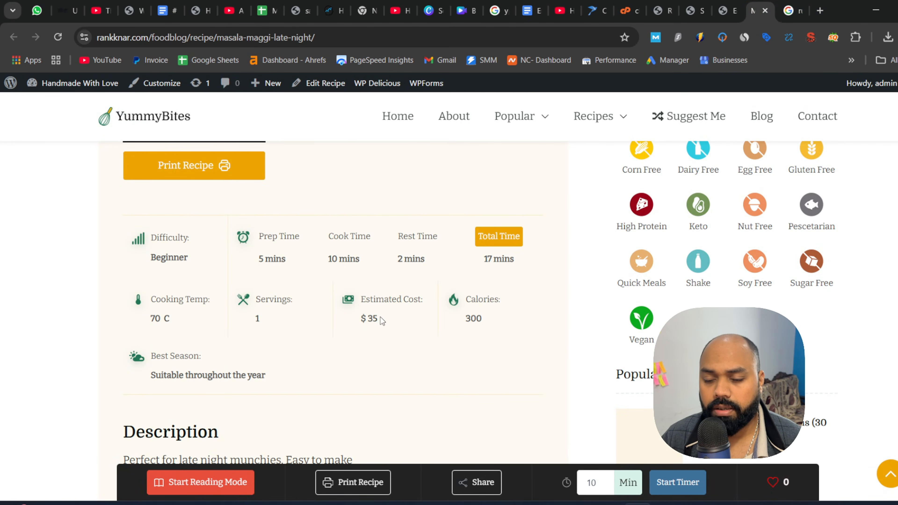
mouse_move(372, 319)
left_mouse_down()
mouse_move(341, 327)
mouse_move(357, 324)
left_mouse_up()
left_click(400, 317)
left_click(392, 337)
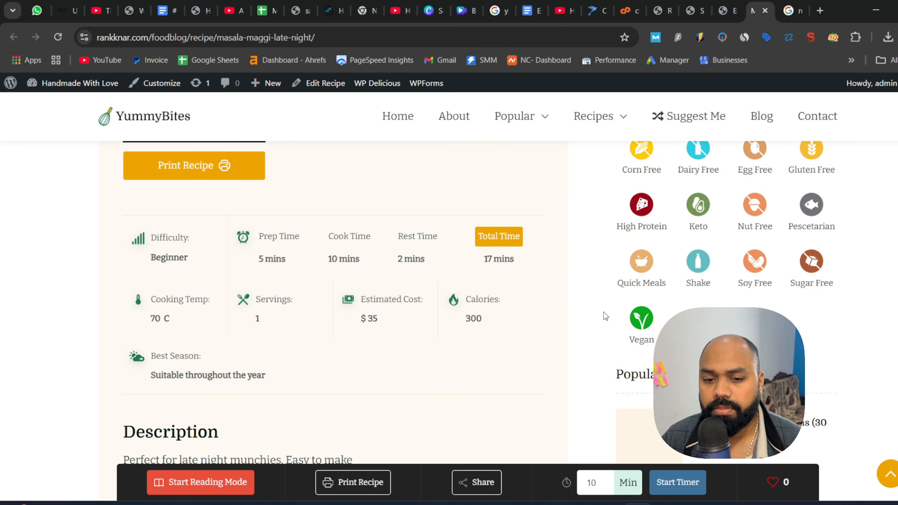
Review the recipe card's description text and continue to the Vegies ingredient list.
scroll(333, 301, "down", 10)
scroll(332, 301, "up", 7)
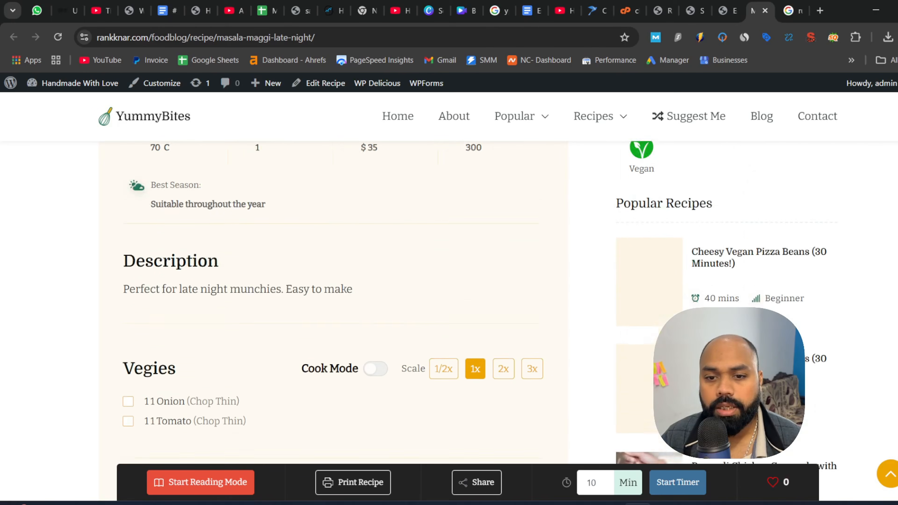
scroll(333, 301, "down", 1)
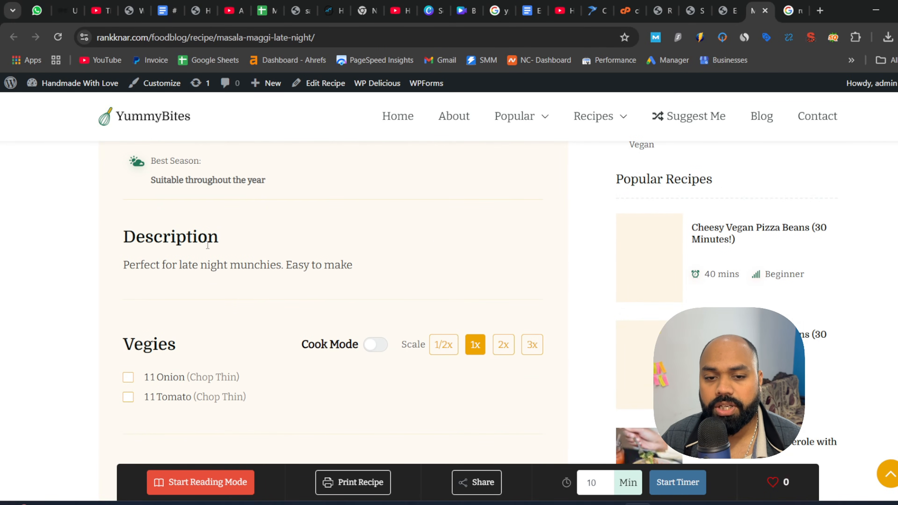
left_click_drag(183, 259, 356, 265)
left_click(402, 262)
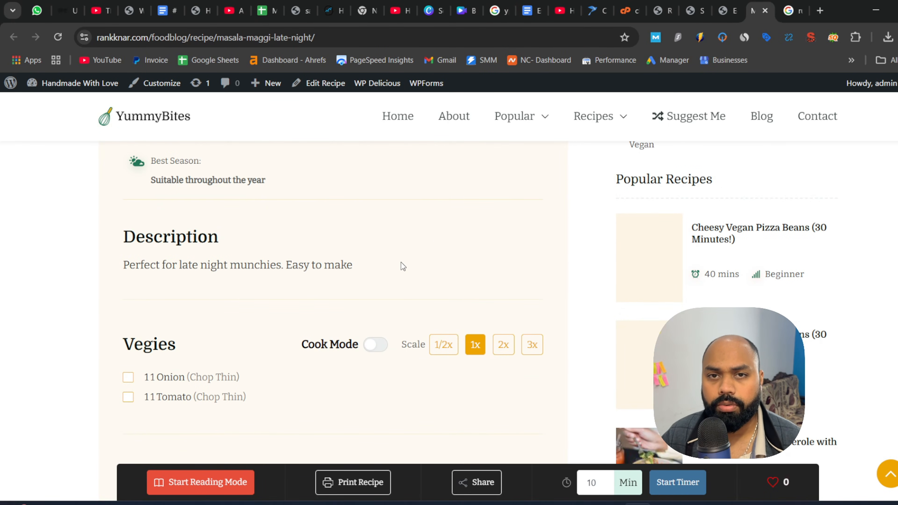
left_click_drag(239, 264, 398, 272)
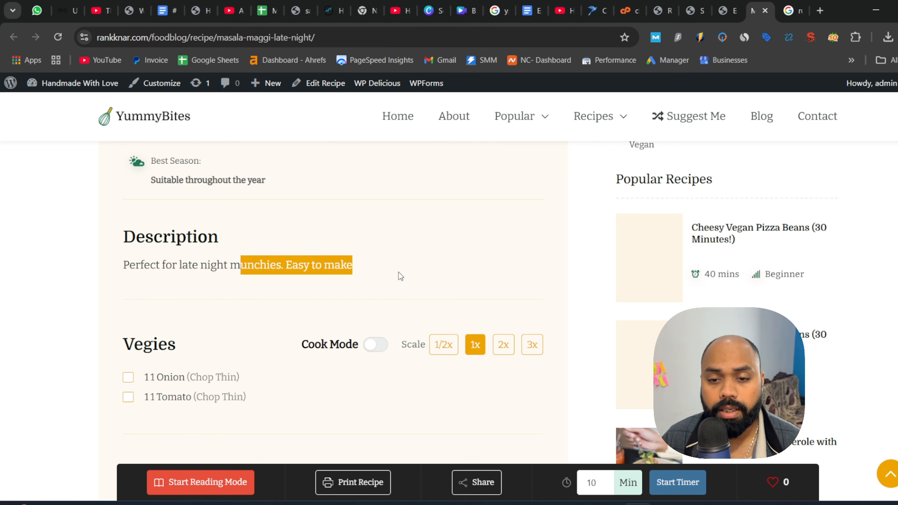
left_click(398, 272)
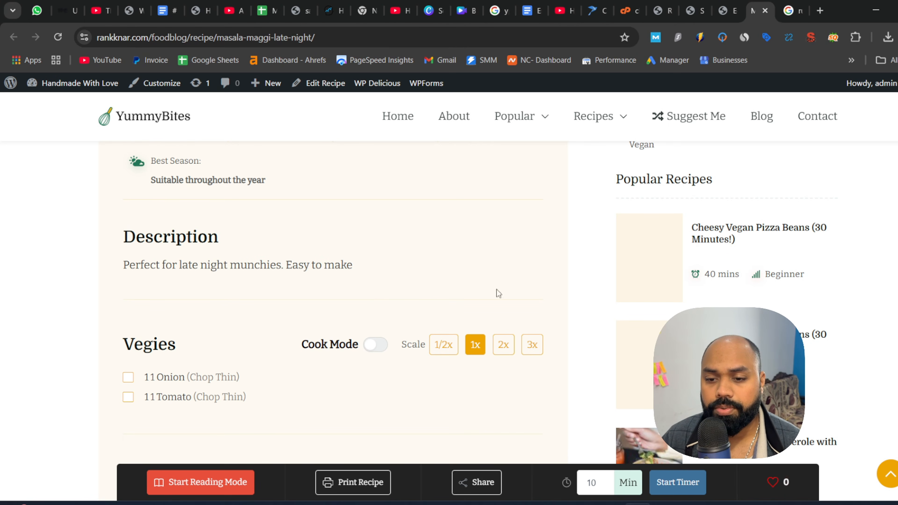
scroll(333, 301, "down", 2)
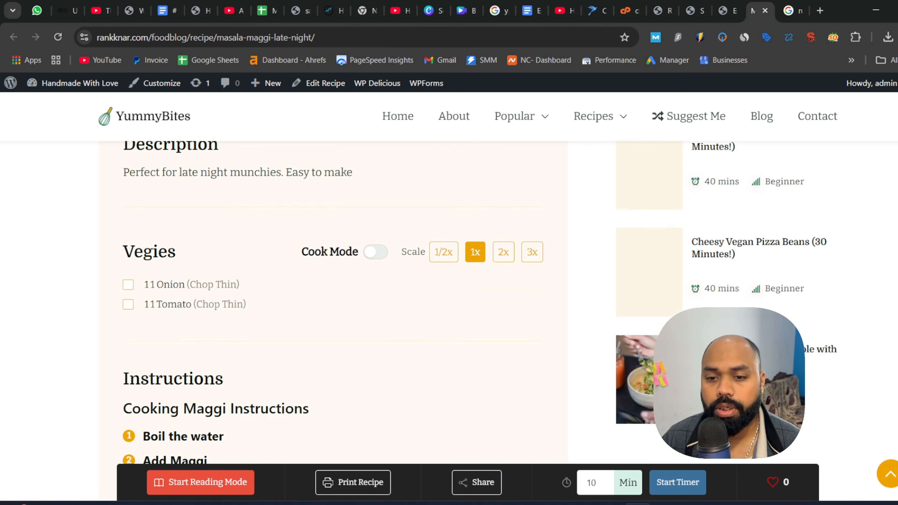
Turn on Cook Mode, and try checking off the Onion and Tomato ingredients before clearing both marks.
left_click(384, 257)
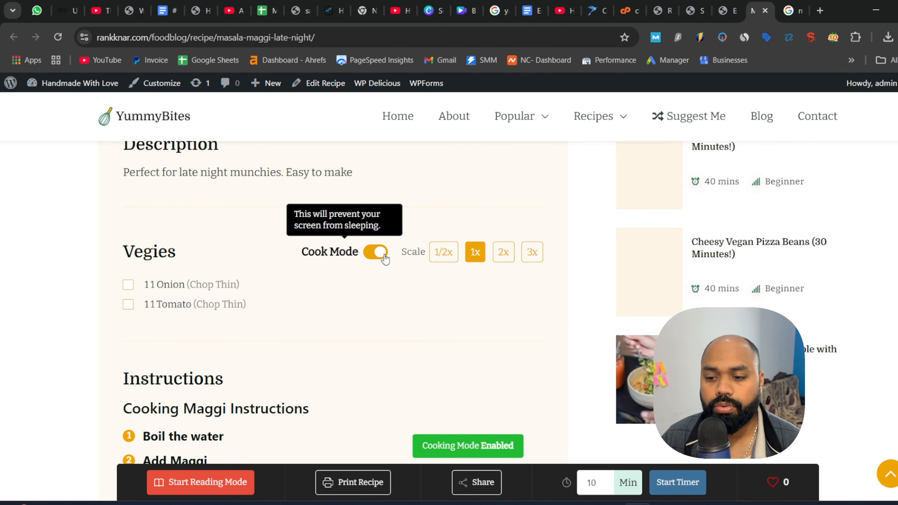
left_click(372, 255)
left_click(372, 256)
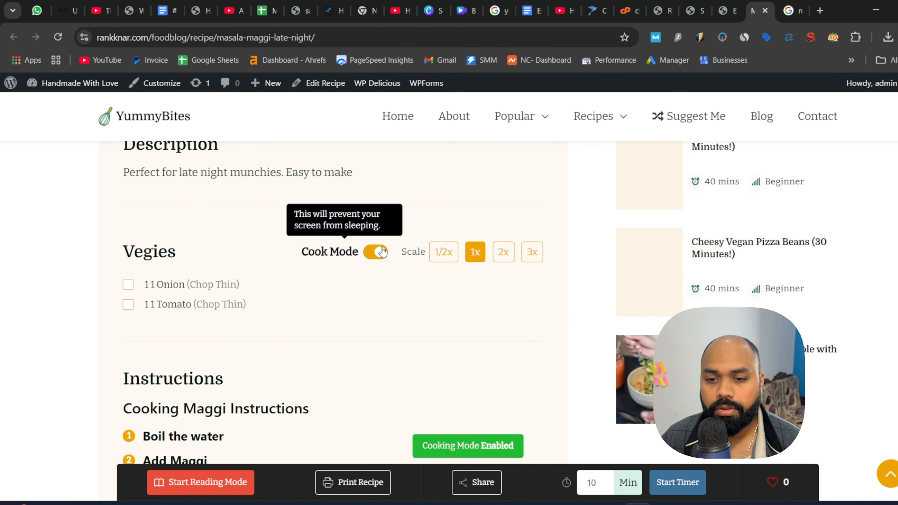
left_click(128, 285)
left_click(128, 302)
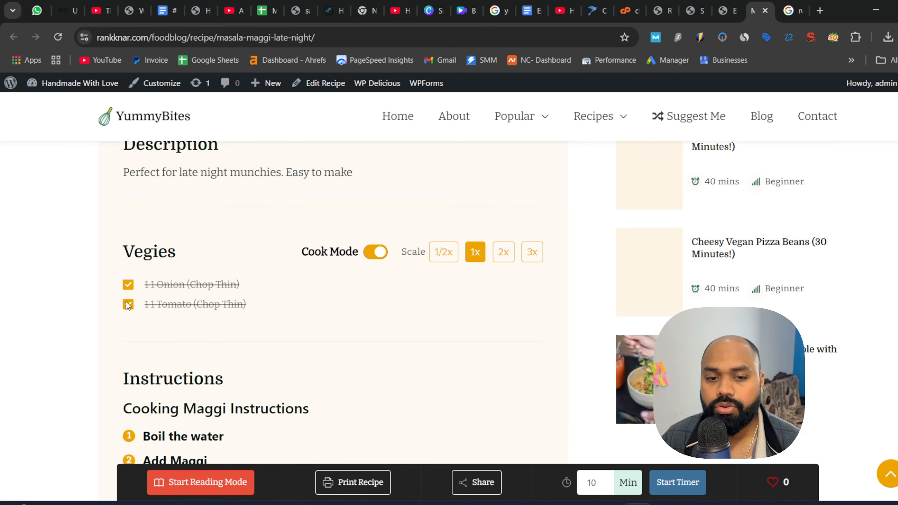
left_click(128, 289)
left_click(128, 302)
Try the 2x, 3x and 1/2x ingredient scales and return the scale to 1x.
left_click(502, 252)
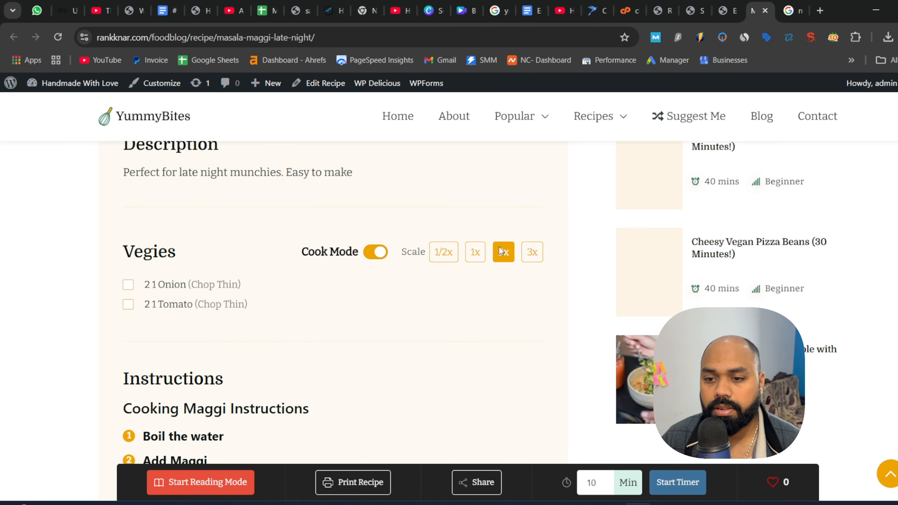
left_click(528, 253)
left_click(446, 254)
left_click(451, 259)
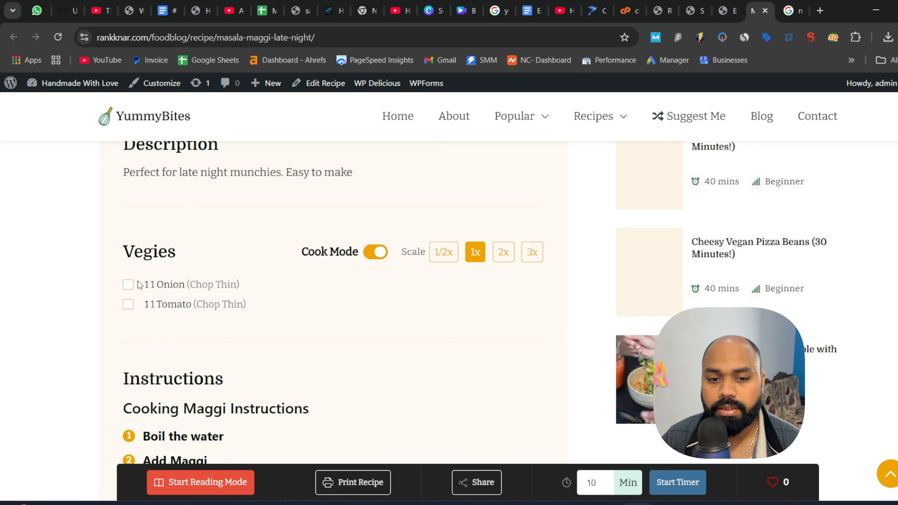
Review the Cooking Maggi Instructions and the Nutrition Facts table on the recipe page.
scroll(332, 301, "down", 5)
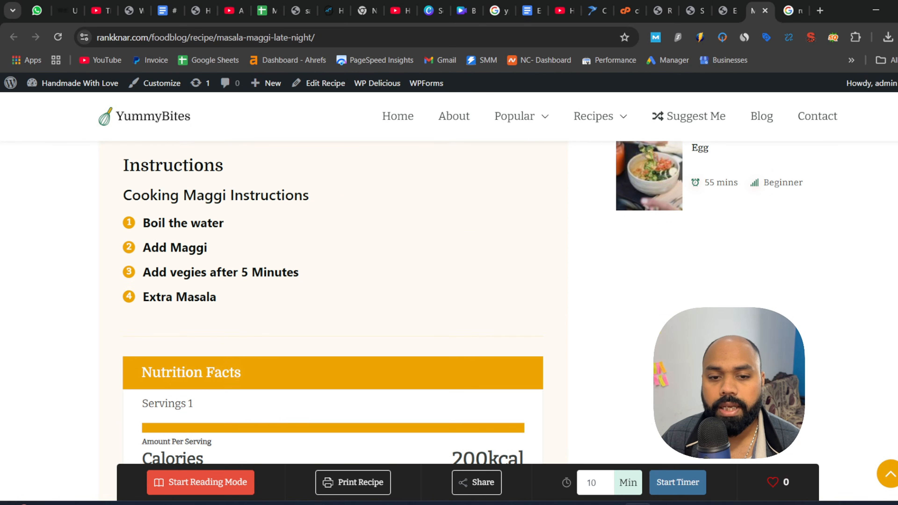
left_click_drag(146, 173, 298, 269)
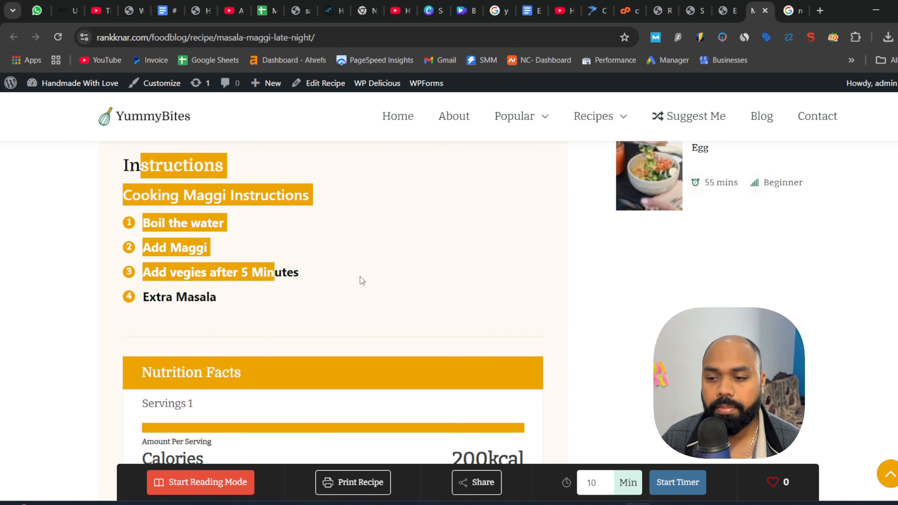
scroll(332, 301, "down", 12)
scroll(332, 300, "up", 6)
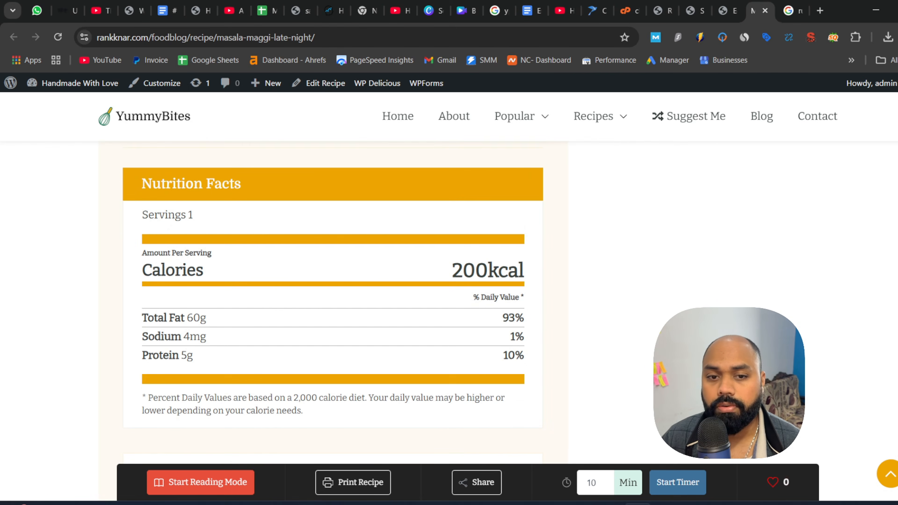
scroll(333, 301, "down", 2)
left_click_drag(211, 223, 440, 373)
left_click(569, 375)
Look over the rest of the recipe page down to its footer and check the Popular and Recipes navigation entries.
scroll(570, 375, "down", 9)
scroll(580, 361, "down", 20)
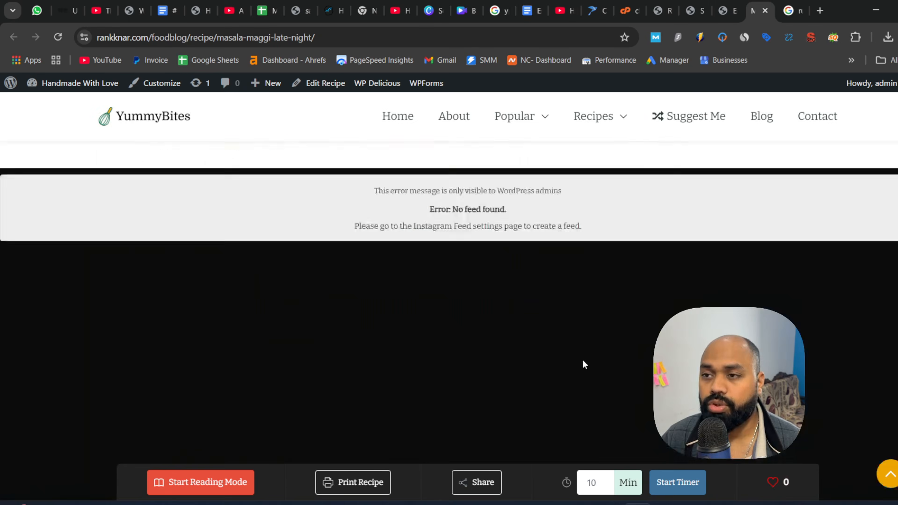
scroll(582, 361, "up", 20)
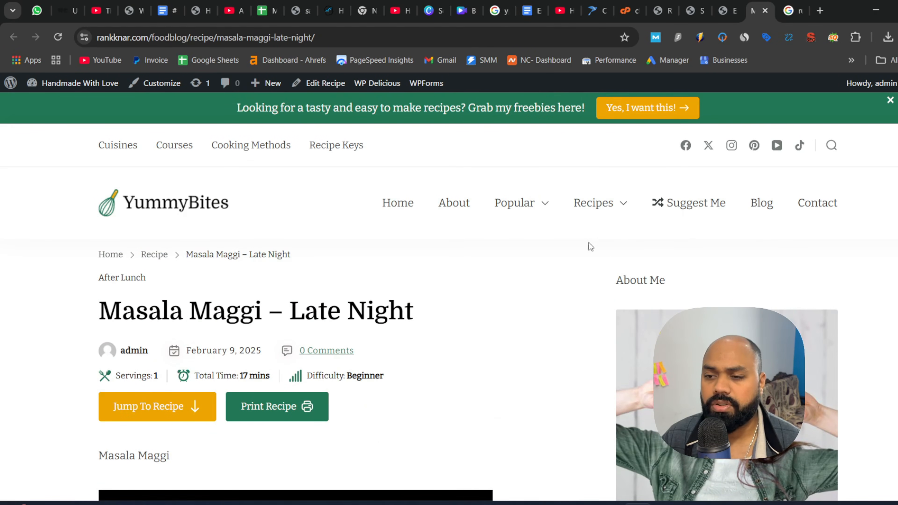
mouse_move(507, 201)
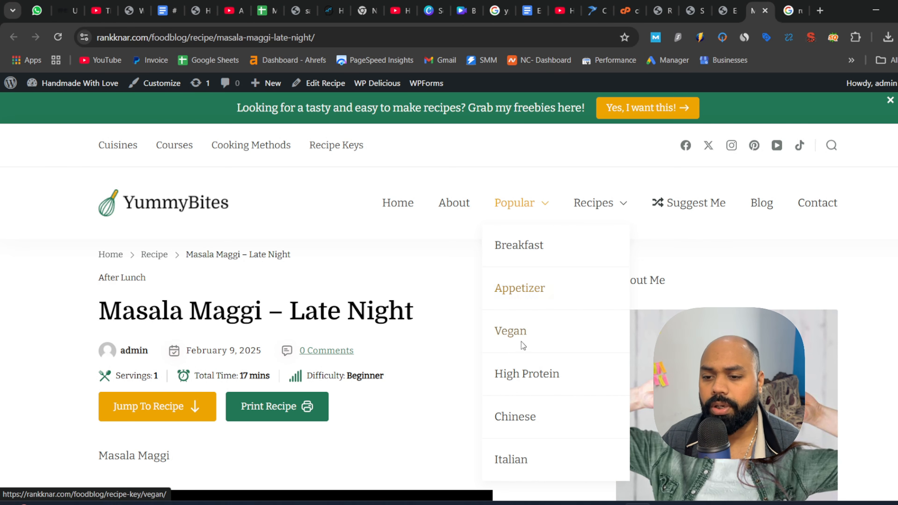
mouse_move(619, 209)
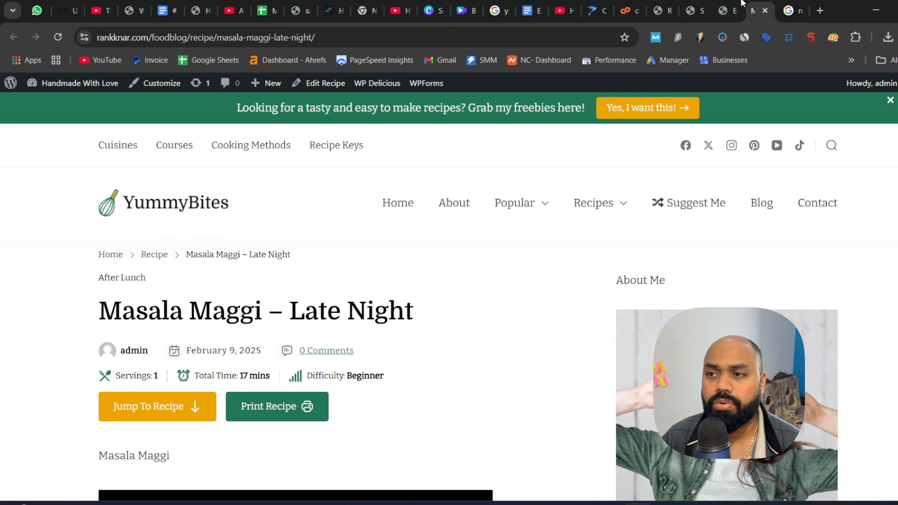
Return to the admin dashboard's recipes list and look through the listed recipes.
left_click(725, 3)
left_click(19, 91)
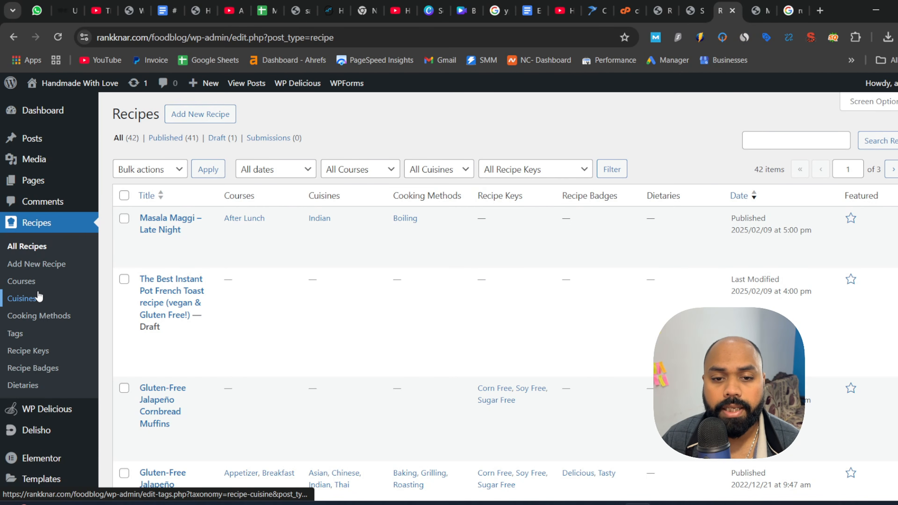
scroll(787, 271, "down", 15)
scroll(622, 283, "up", 15)
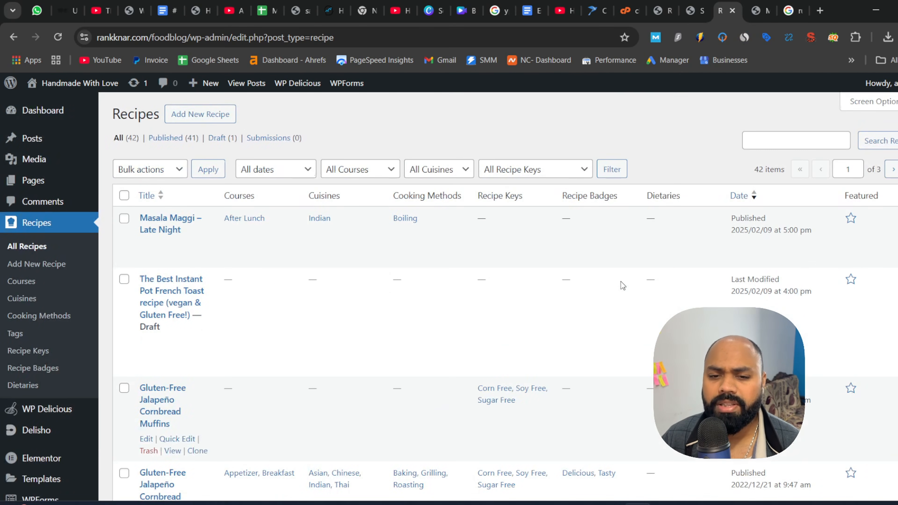
Select all recipes on the current list page and bring up the Move to Trash bulk action without applying it.
left_click(126, 198)
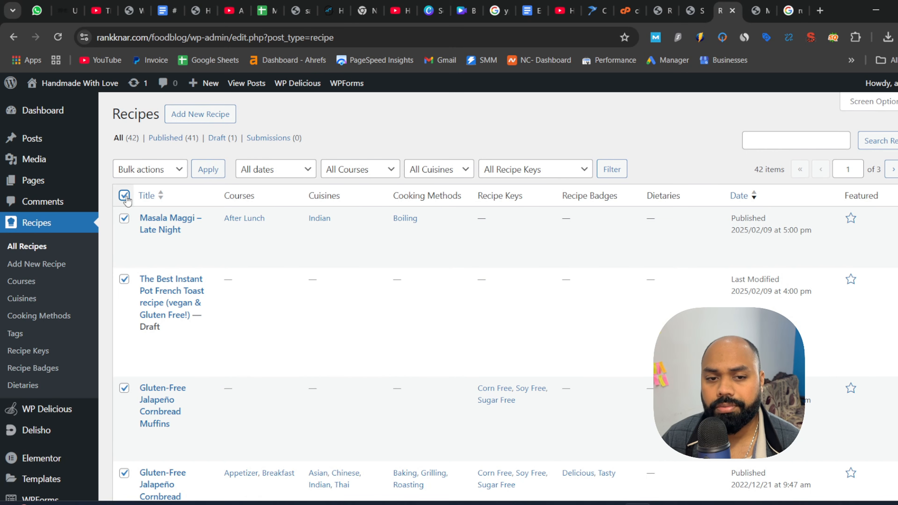
scroll(369, 289, "down", 10)
scroll(369, 290, "up", 10)
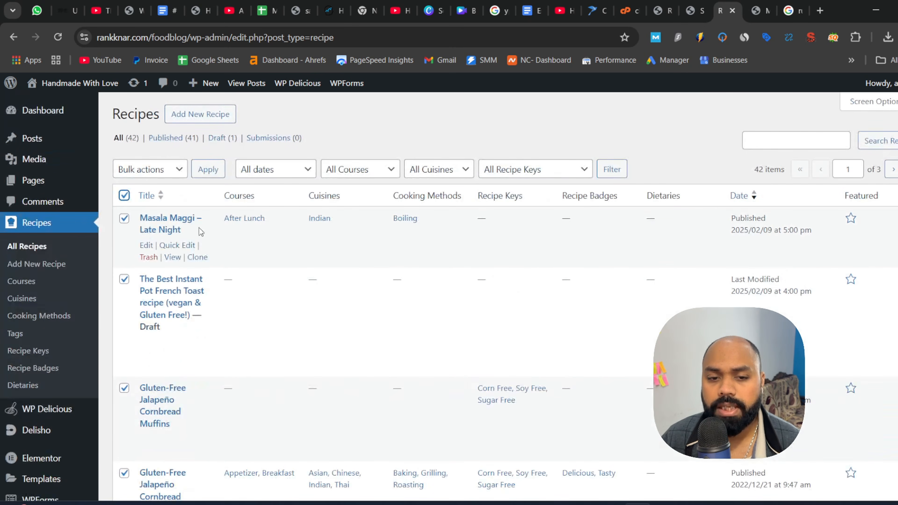
left_click(150, 170)
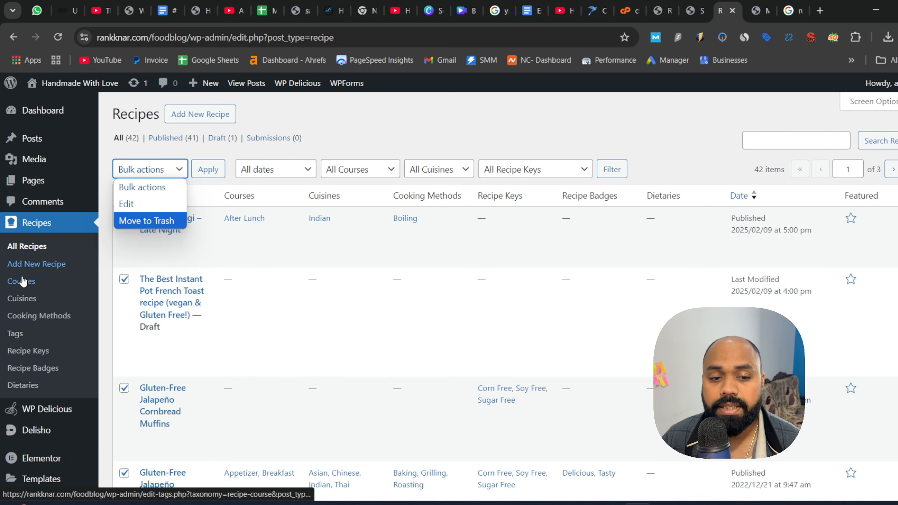
Open the recipe Cuisines management page and look over the existing cuisine entries.
left_click(29, 297)
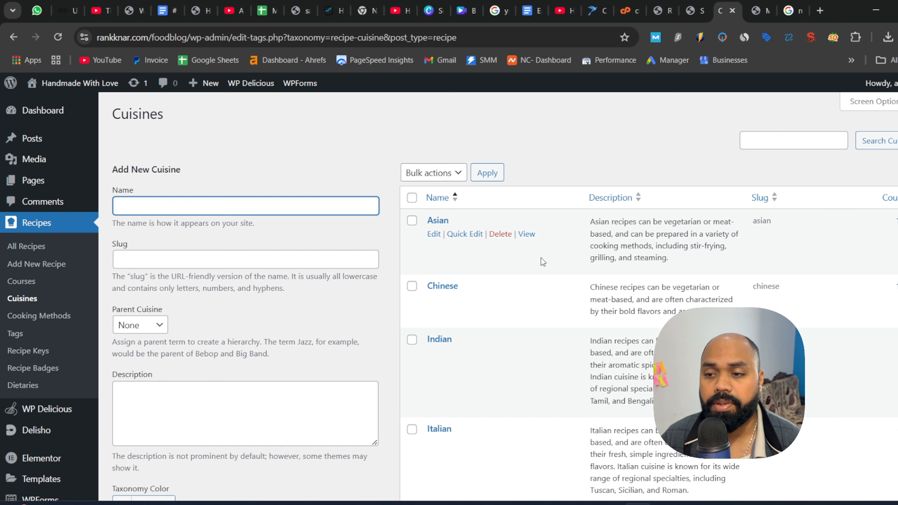
scroll(799, 236, "down", 8)
scroll(799, 237, "up", 8)
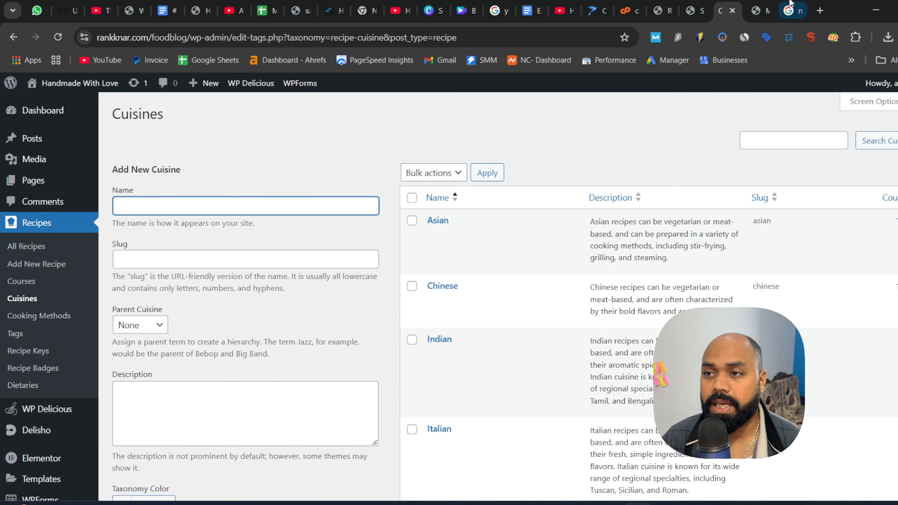
Go from the Masala Maggi recipe page to the food blog's home page and close the rupee symbol Google search.
left_click(759, 10)
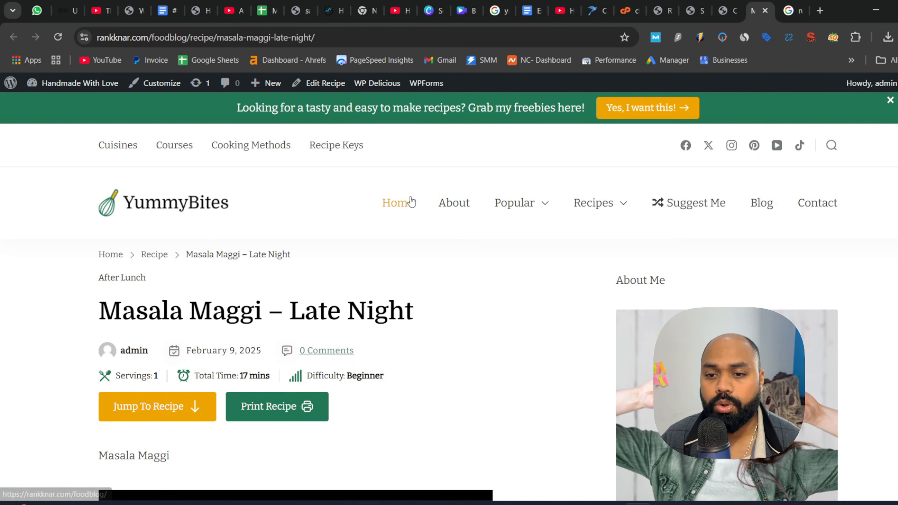
left_click(412, 200)
left_click(798, 2)
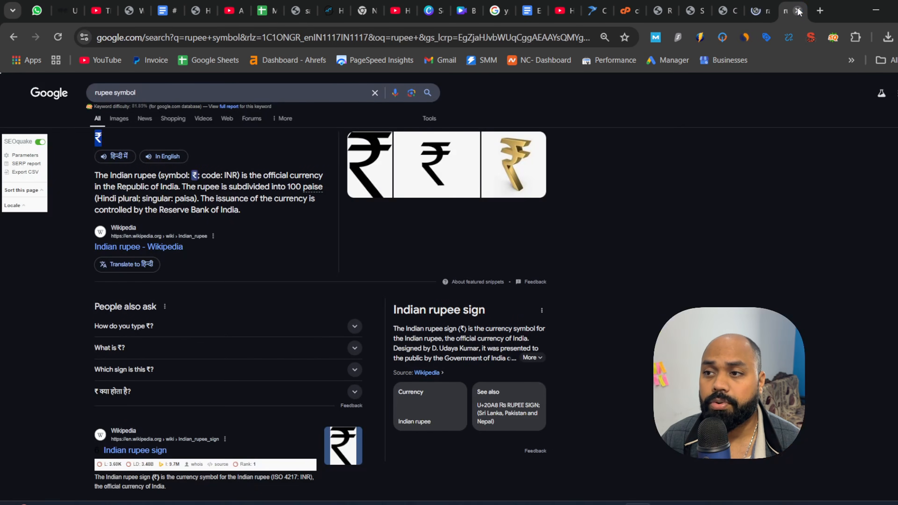
left_click(798, 11)
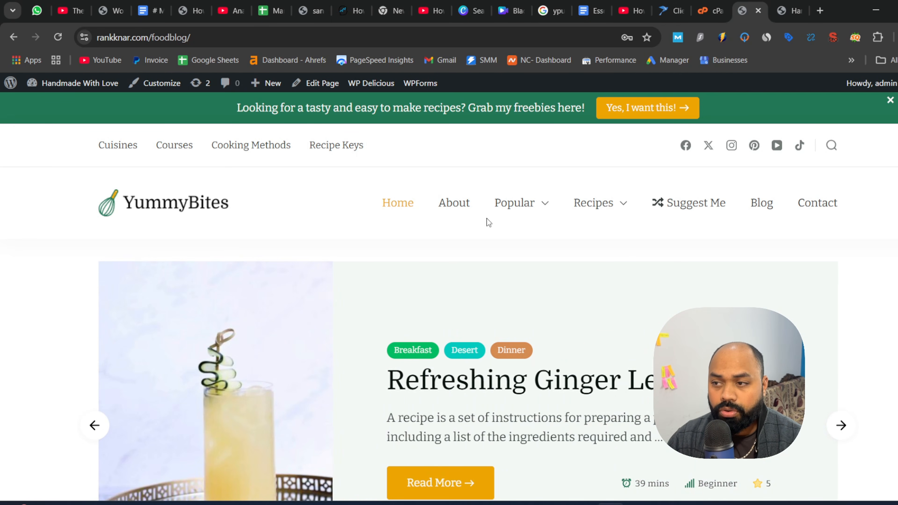
Look over the food blog's homepage, from the hero slider through the reader favourites and recent recipes to the recipe search.
scroll(450, 297, "down", 11)
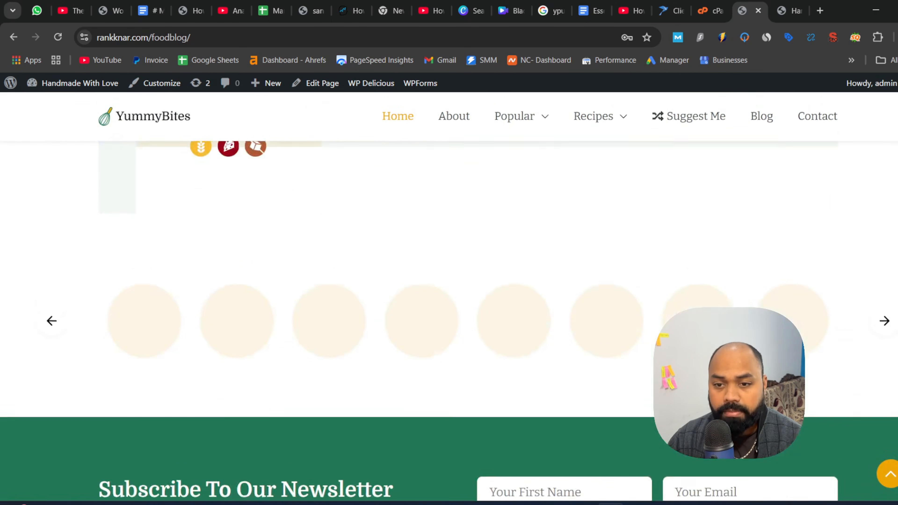
scroll(449, 297, "up", 11)
scroll(449, 297, "down", 10)
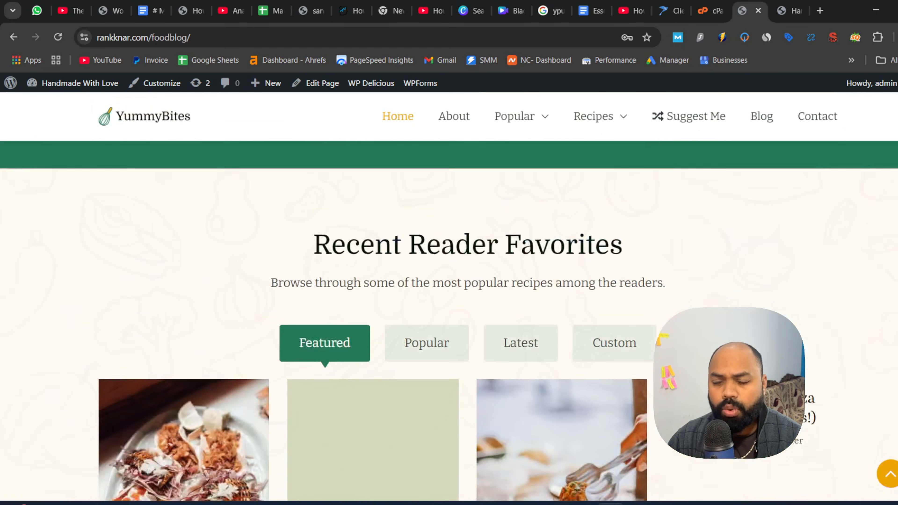
scroll(449, 298, "down", 10)
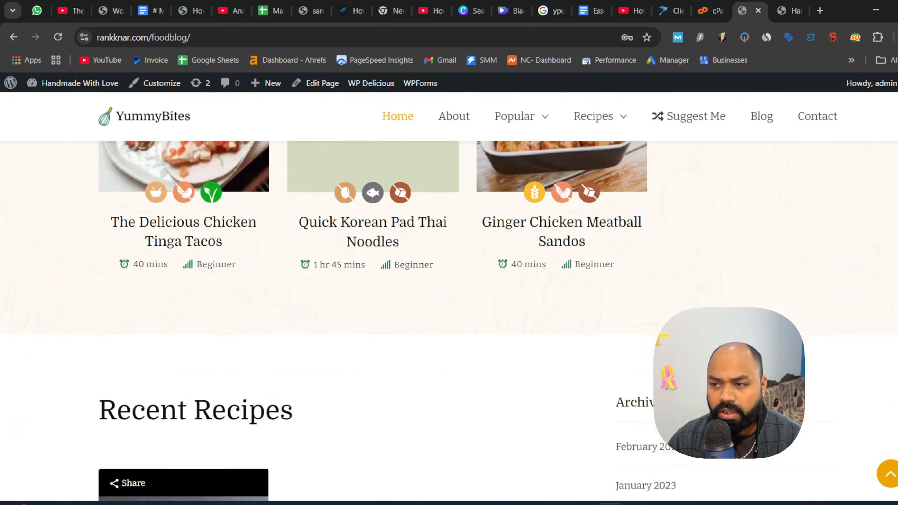
scroll(449, 297, "down", 3)
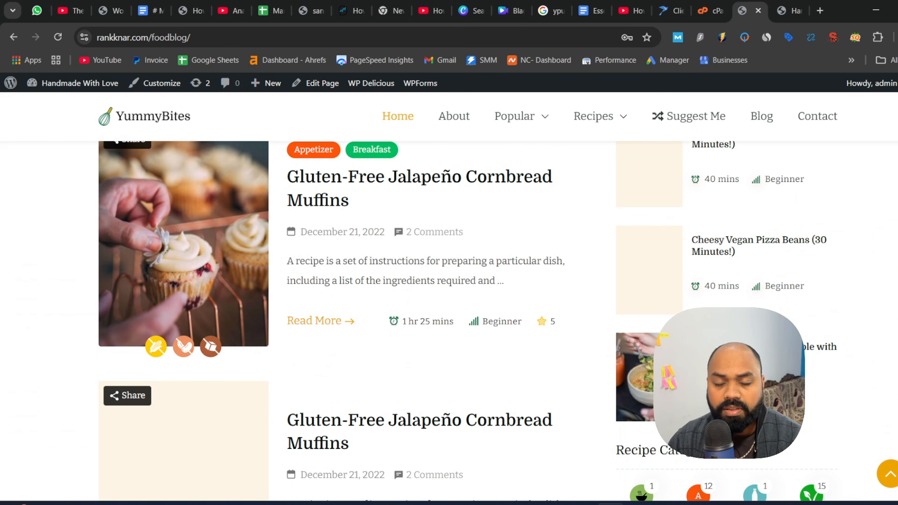
scroll(450, 297, "down", 5)
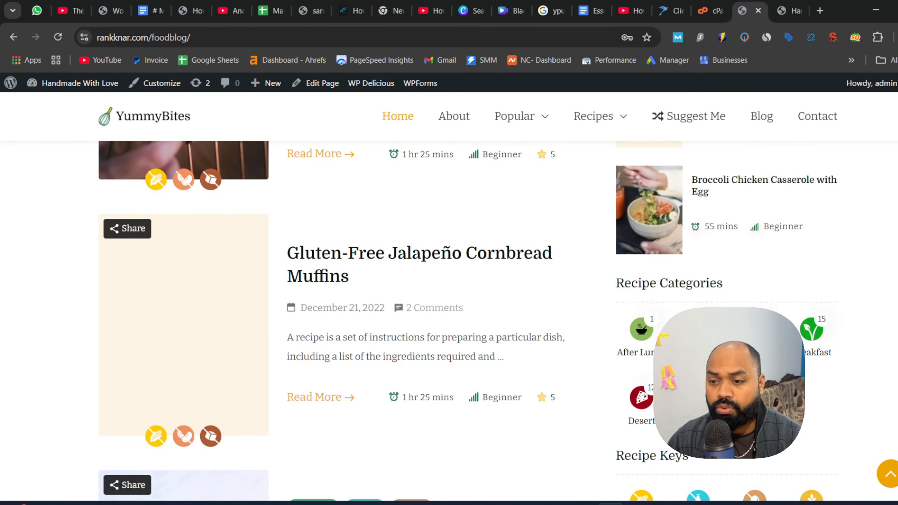
scroll(449, 298, "down", 10)
scroll(449, 297, "down", 14)
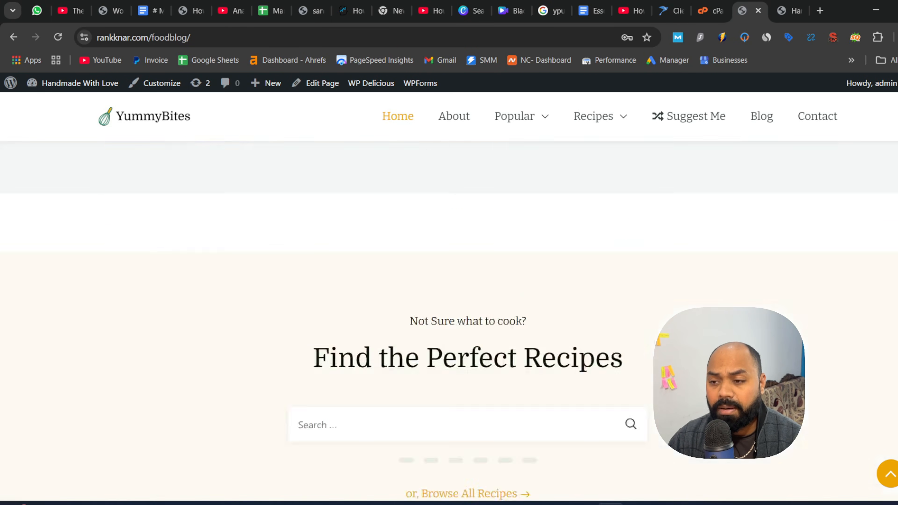
scroll(449, 298, "up", 20)
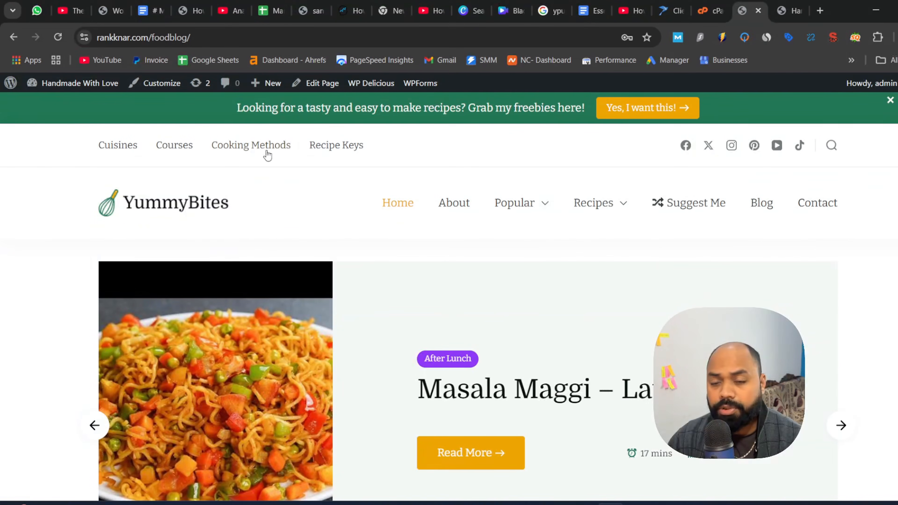
Examine the homepage's notification bar text and advance through the slides of the featured recipe slider.
left_click_drag(237, 112, 584, 111)
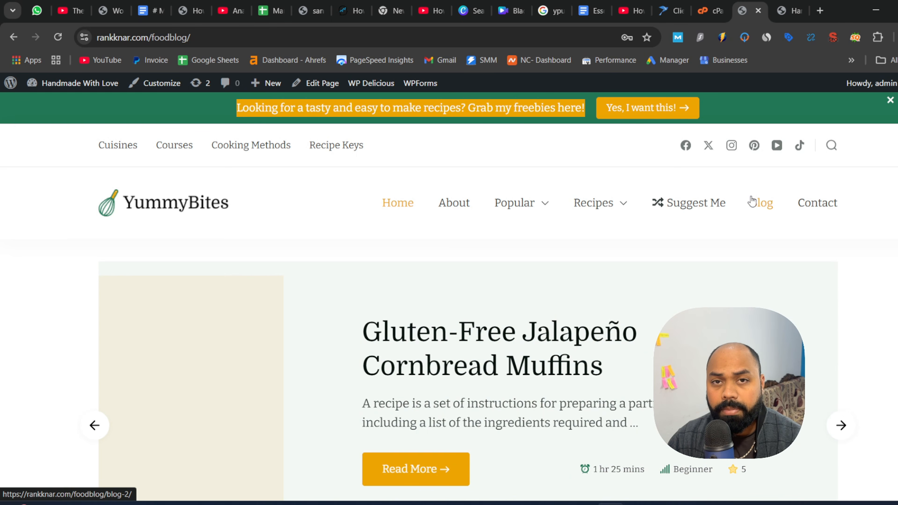
scroll(449, 298, "down", 2)
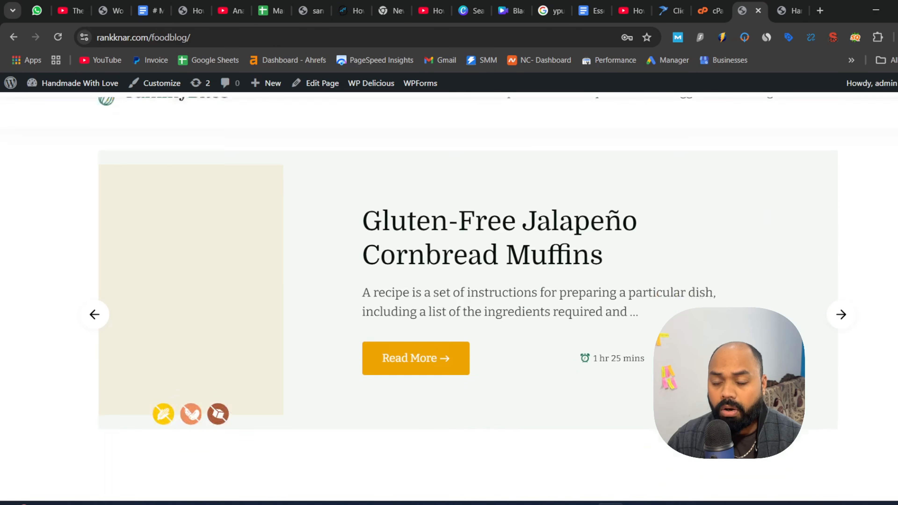
scroll(449, 298, "up", 1)
scroll(449, 297, "down", 2)
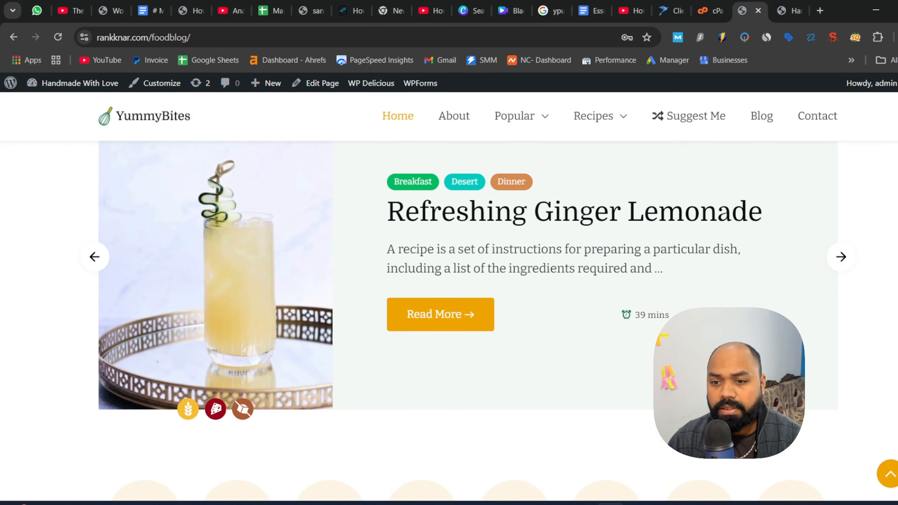
left_click(844, 261)
left_click(843, 261)
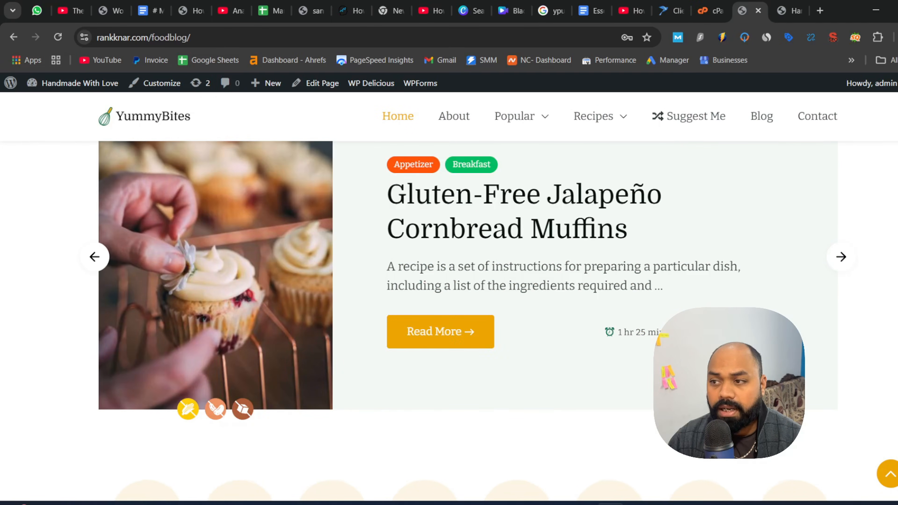
Review the homepage's newsletter, Recent Reader Favorites, Recent Recipes, recipe search and Explore Best Recipes sections.
scroll(843, 261, "down", 5)
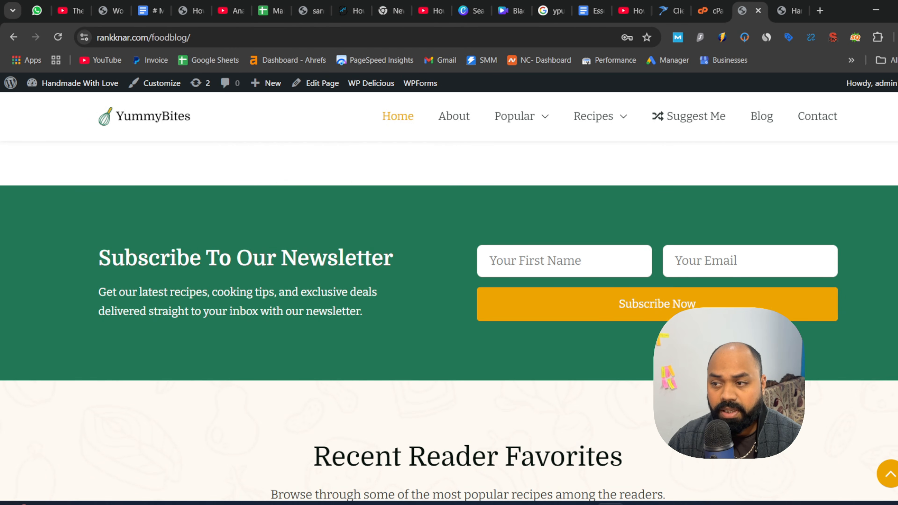
scroll(449, 318, "down", 10)
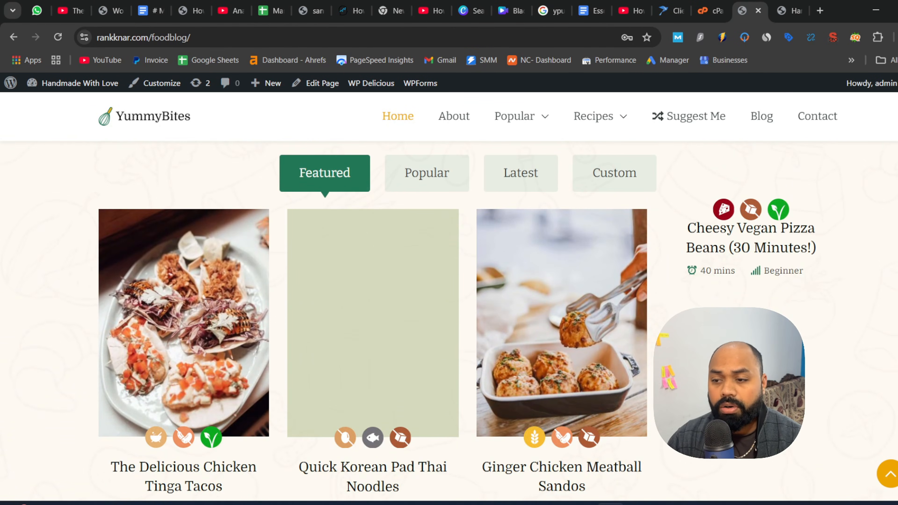
scroll(449, 318, "down", 10)
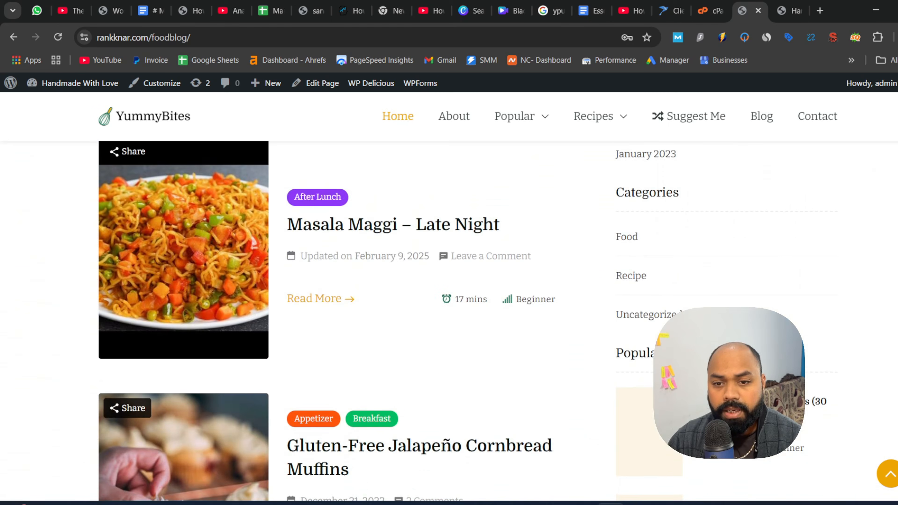
scroll(449, 319, "up", 4)
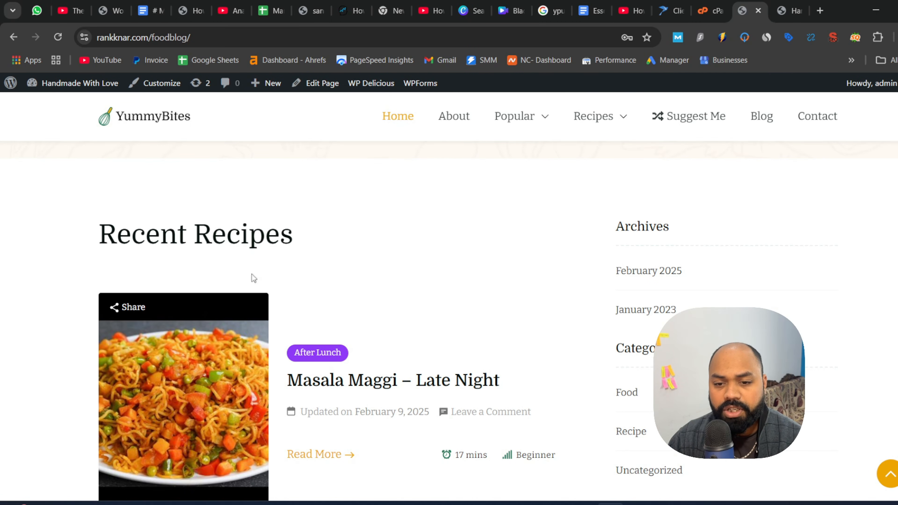
scroll(450, 318, "down", 20)
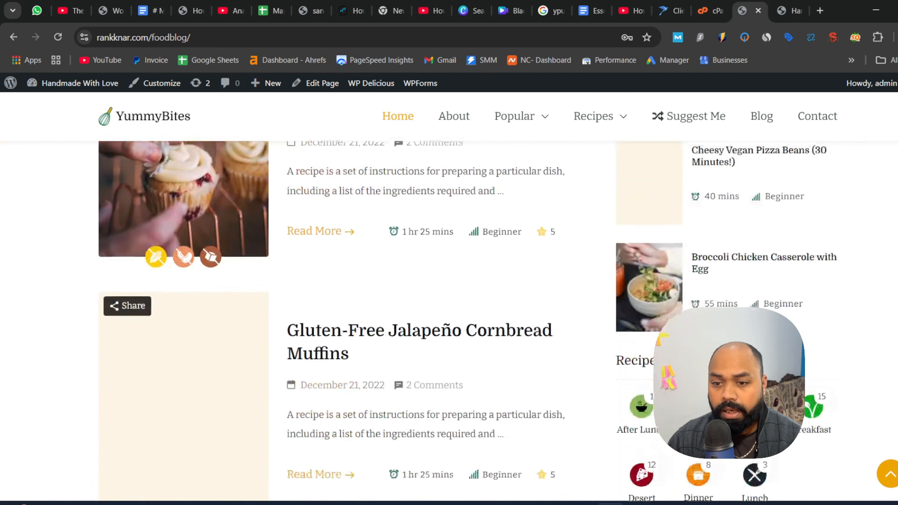
scroll(449, 284, "down", 8)
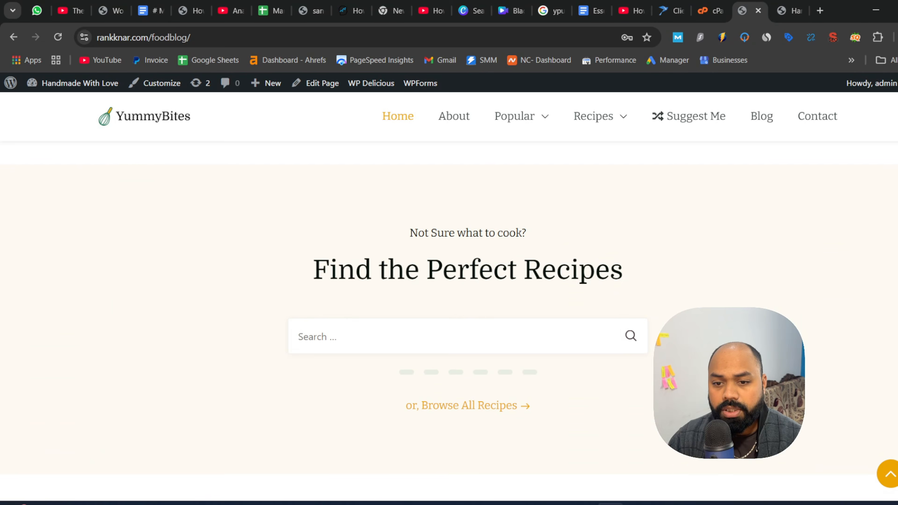
scroll(450, 283, "up", 2)
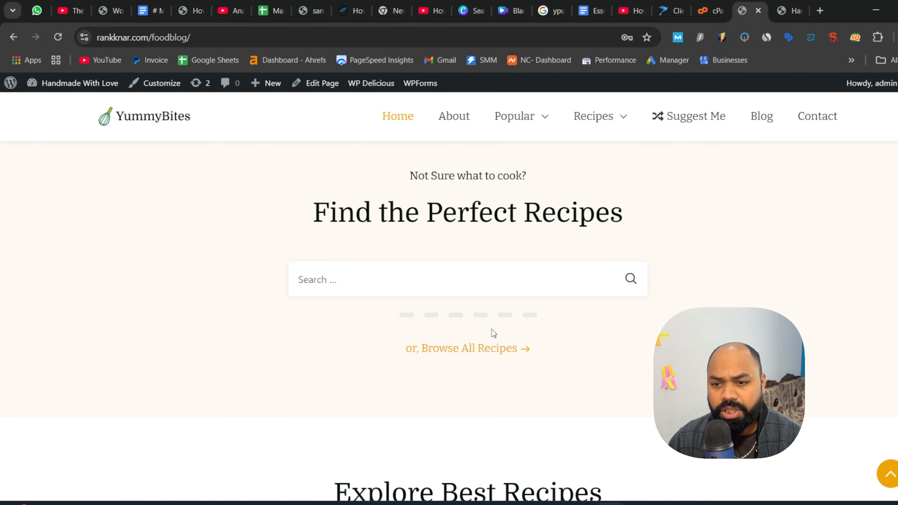
scroll(449, 319, "down", 15)
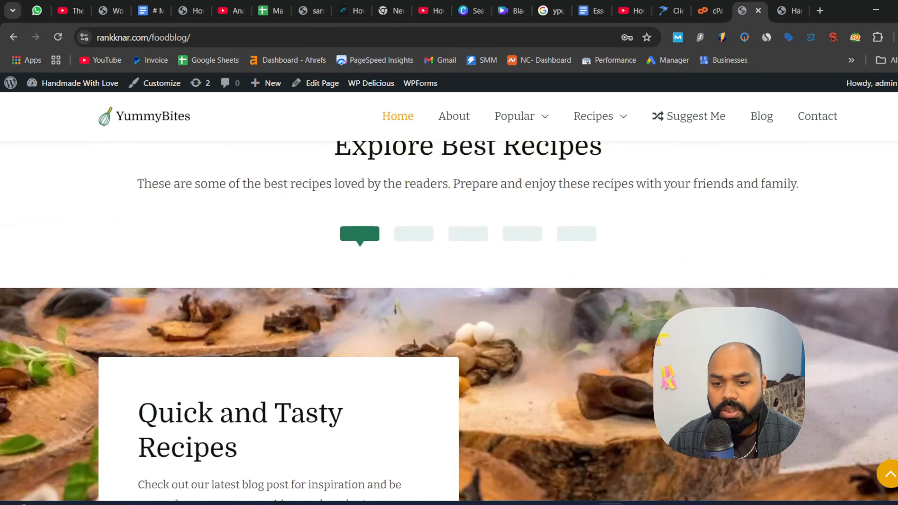
Examine the homepage footer's blog description, link columns, copyright line and affiliate disclosure.
scroll(449, 318, "up", 1)
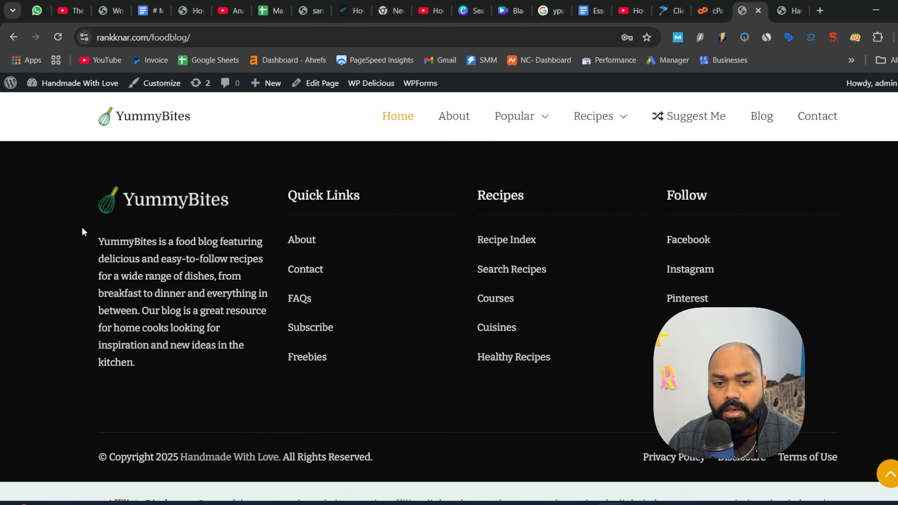
left_click_drag(94, 239, 171, 364)
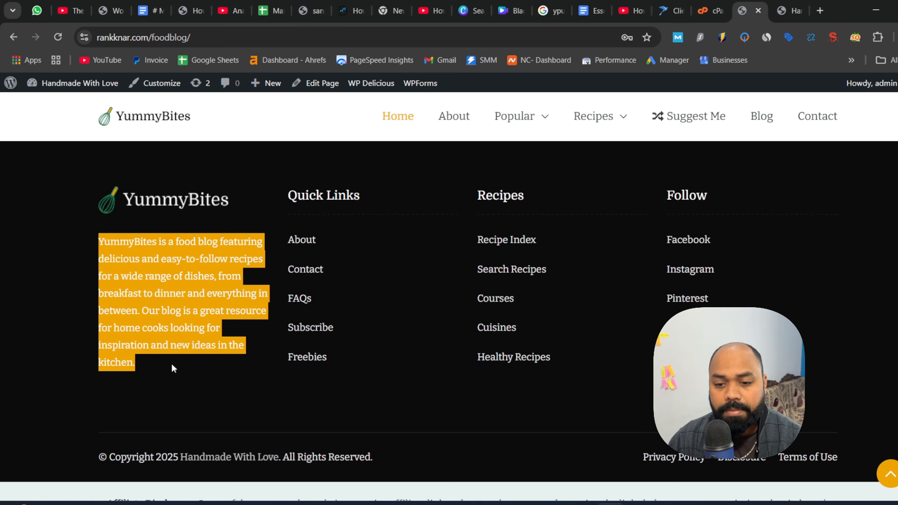
left_click(215, 374)
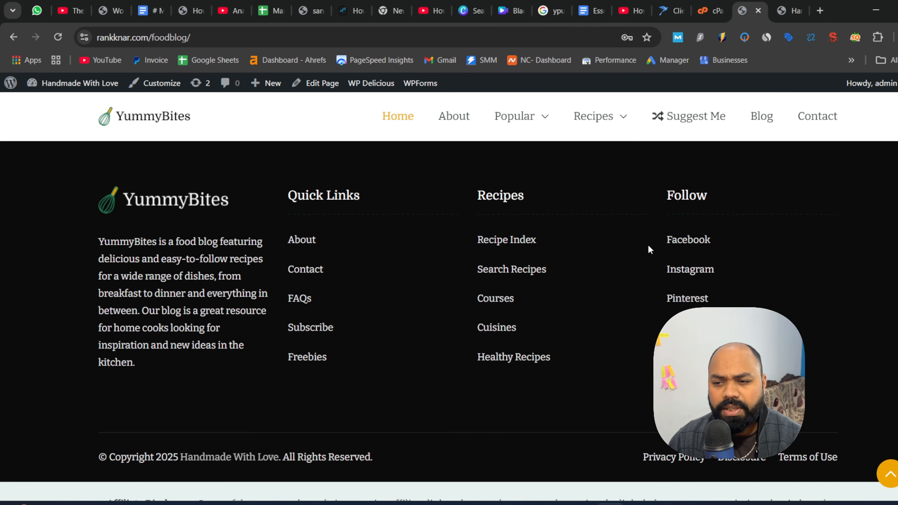
scroll(659, 322, "down", 1)
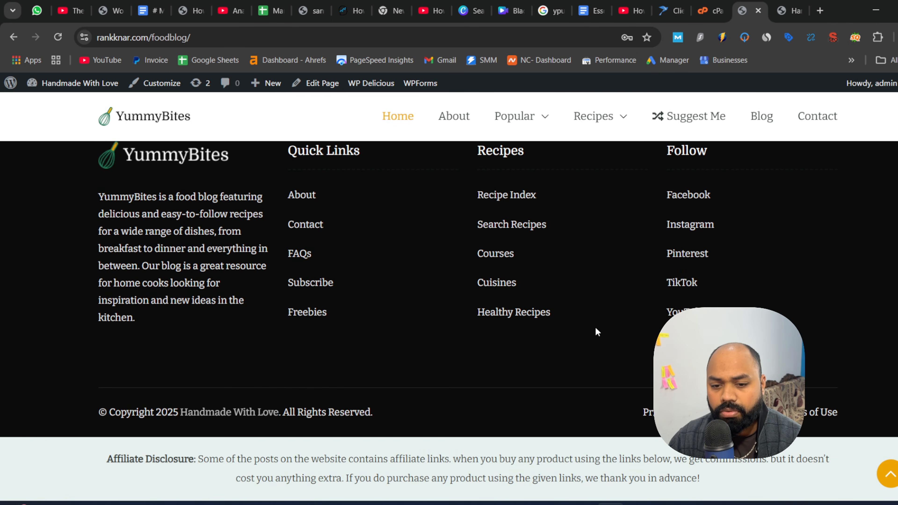
Open the homepage in the theme customizer and look over its editable sections down to the footer.
scroll(698, 252, "up", 20)
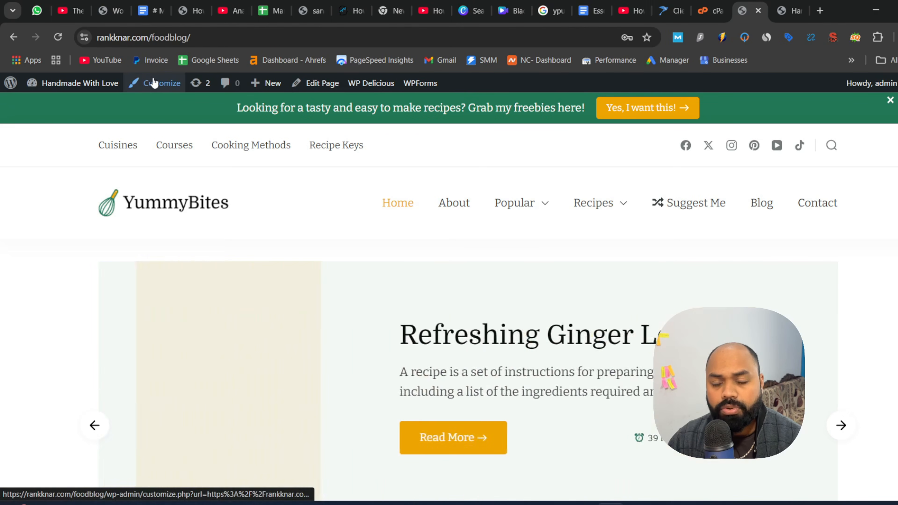
left_click(161, 84)
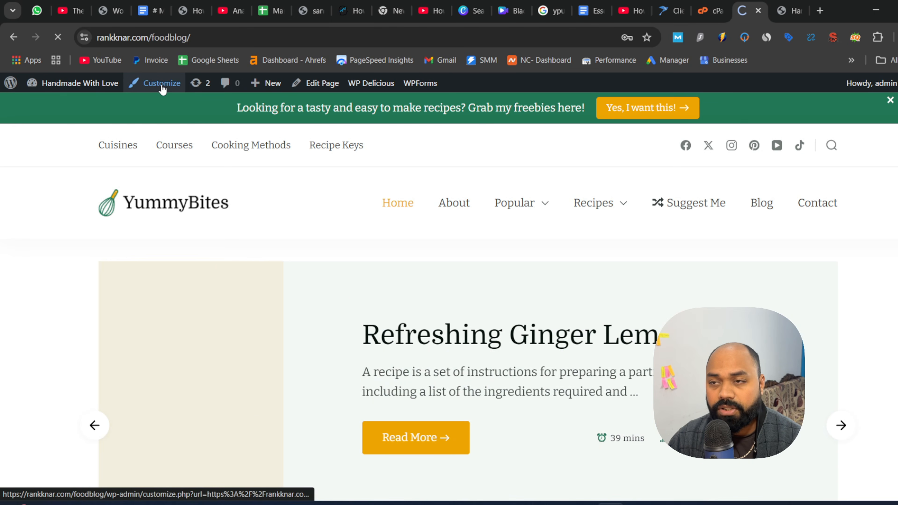
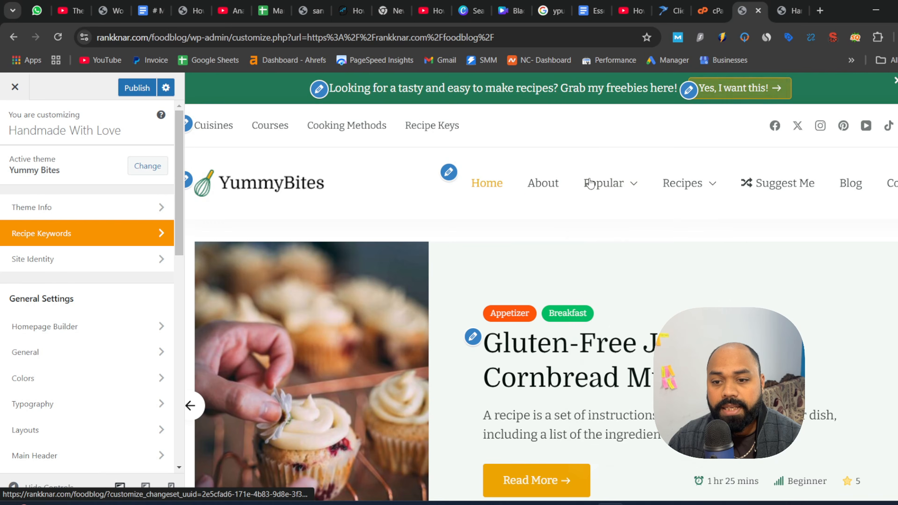
scroll(566, 201, "down", 15)
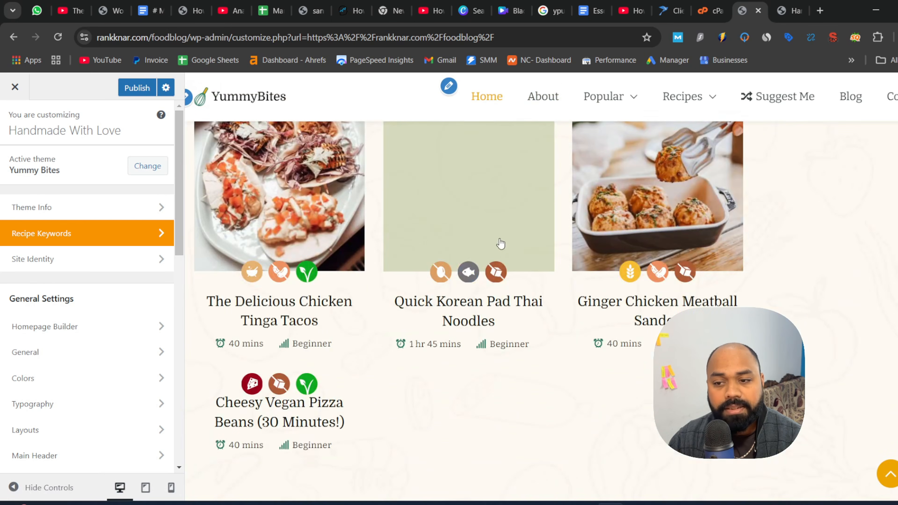
scroll(501, 244, "down", 20)
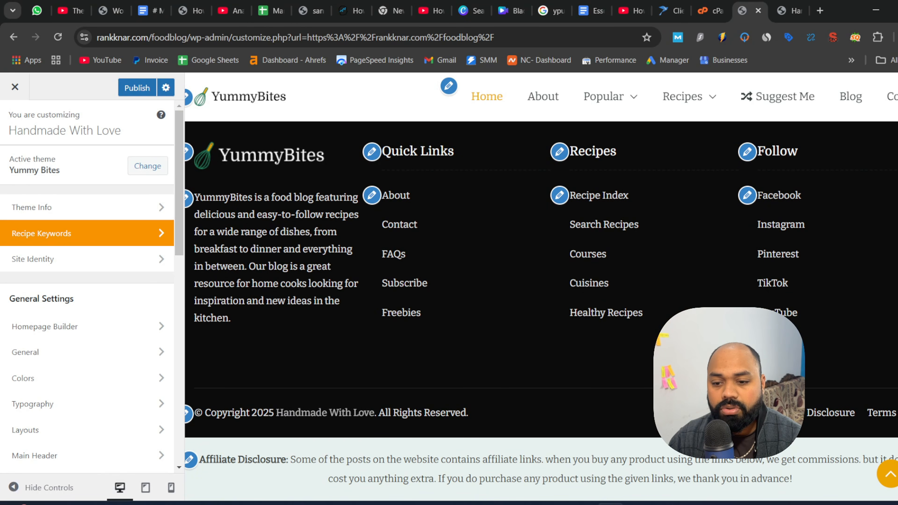
scroll(559, 274, "up", 20)
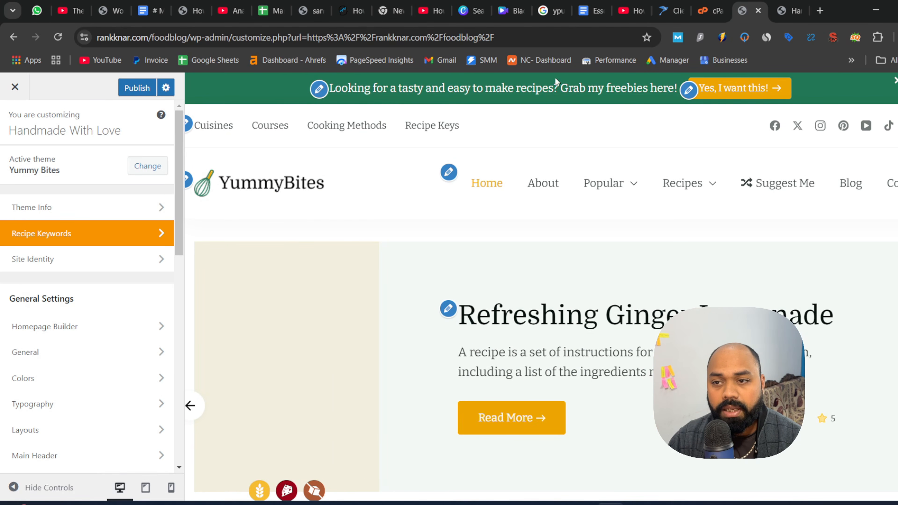
Change the notification bar's title to "Check out my Youtube channel".
left_click(328, 89)
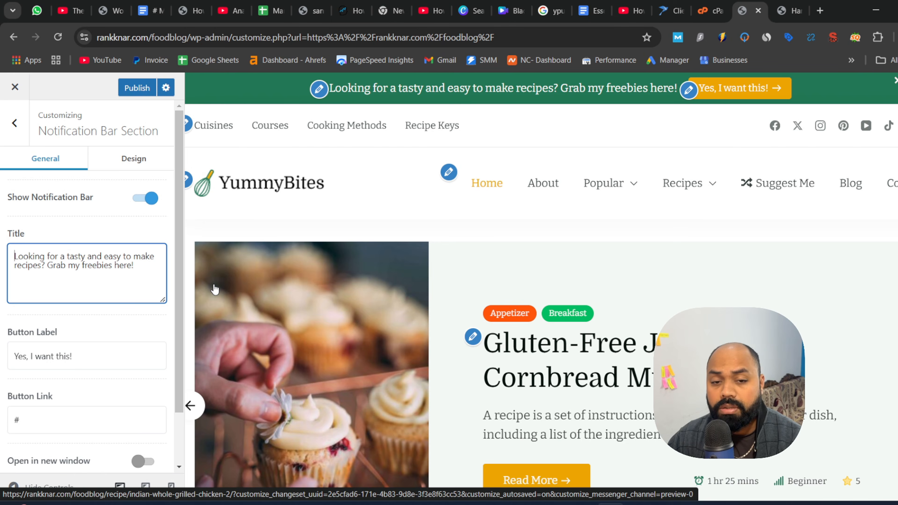
triple_click(127, 268)
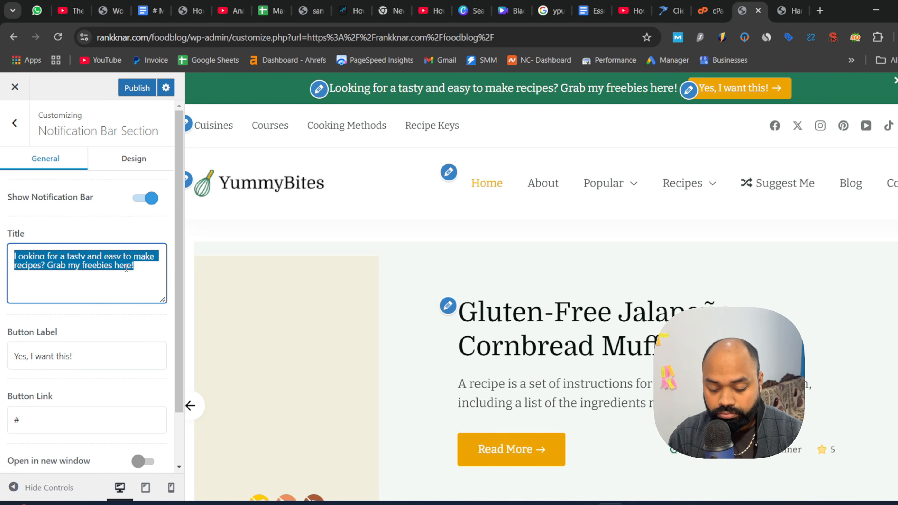
type("Su")
key("BackSpace")
key("BackSpace")
key("BackSpace")
key("BackSpace")
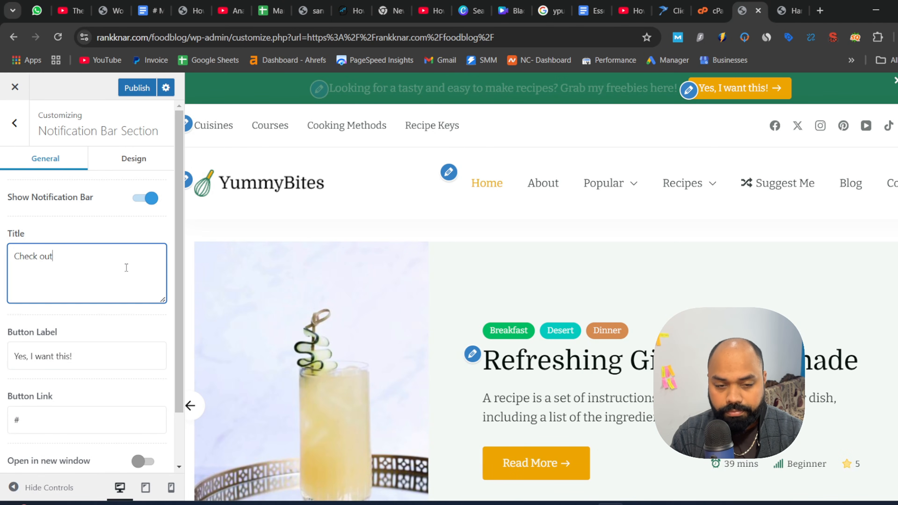
type("Check out m")
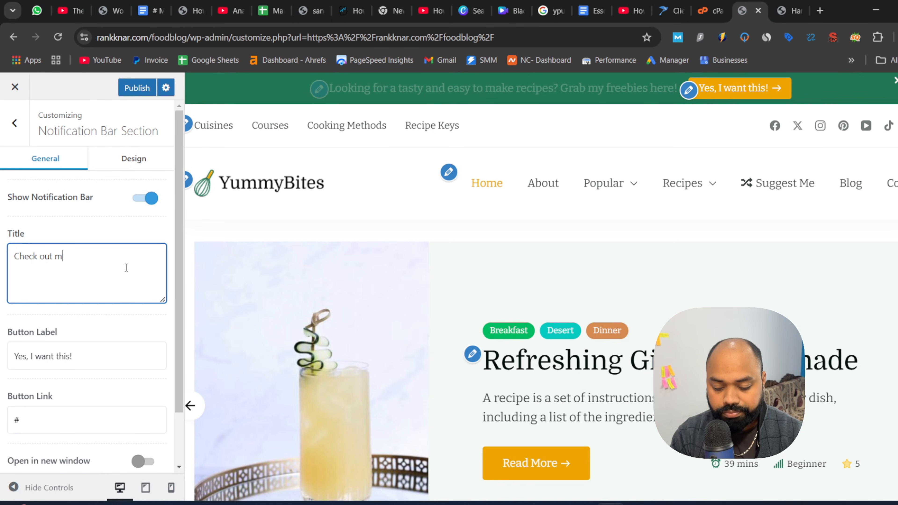
type("y Yo")
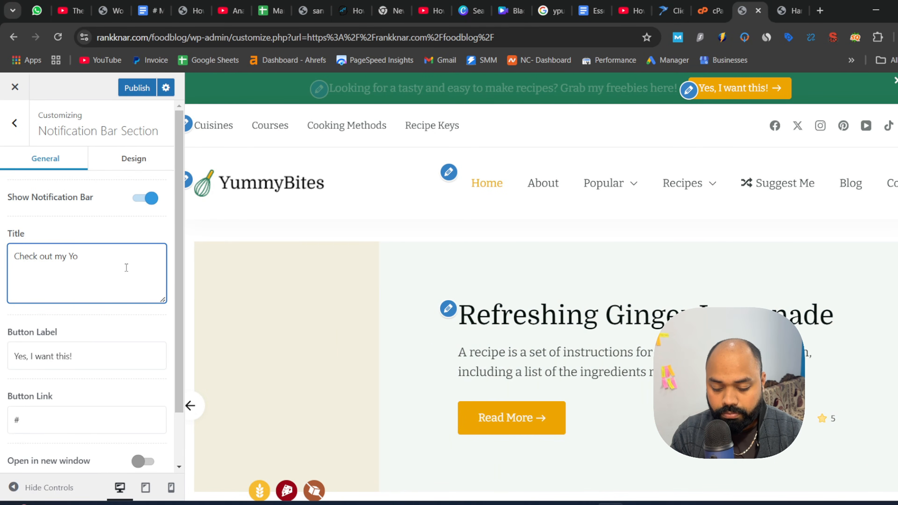
type("utube channel")
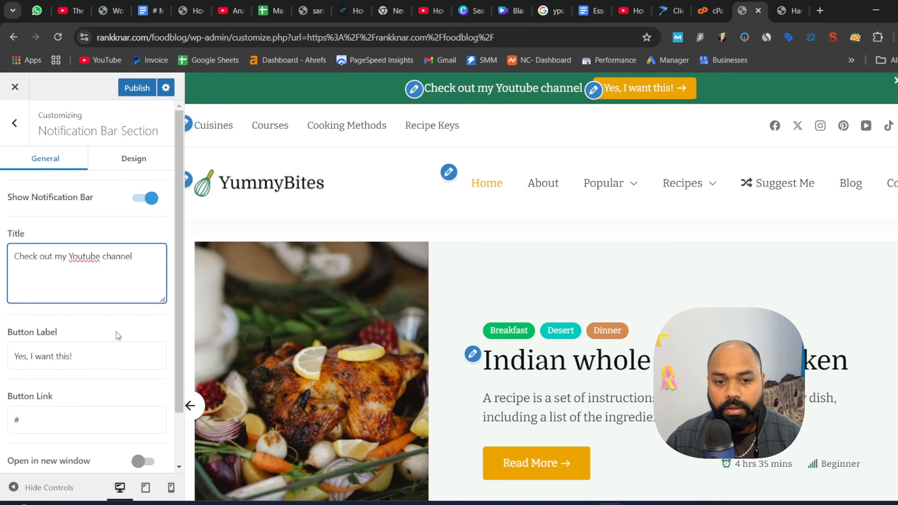
Change the notification bar's button label to "Channel Link" and look over its remaining link and visibility options.
left_click_drag(180, 306, 179, 354)
double_click(88, 303)
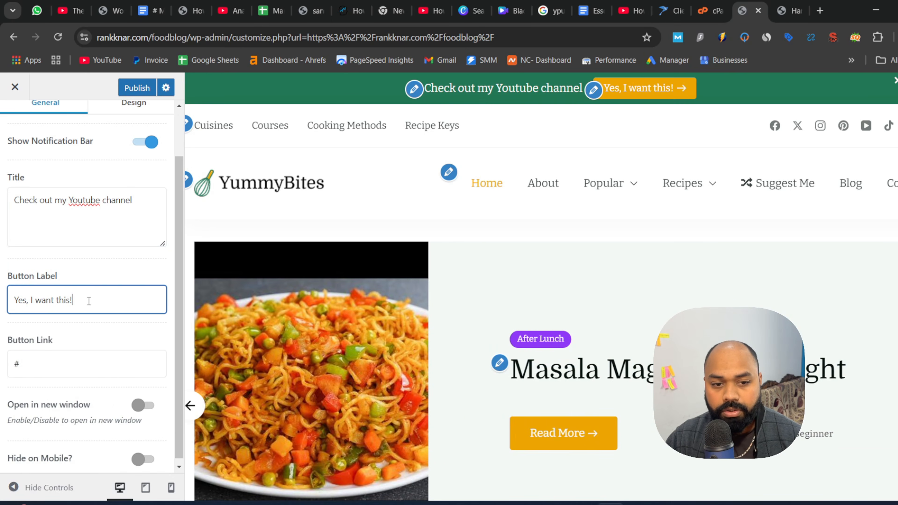
triple_click(88, 301)
type("Cha")
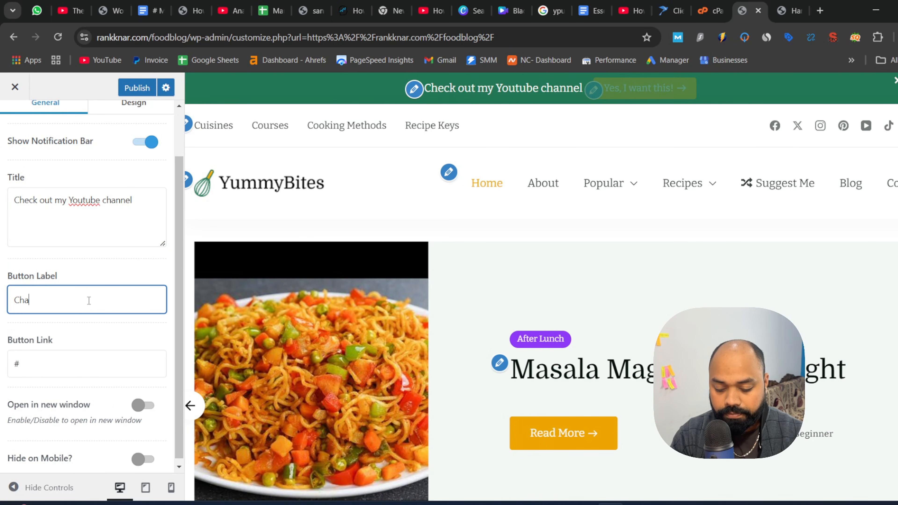
type("nnel Link")
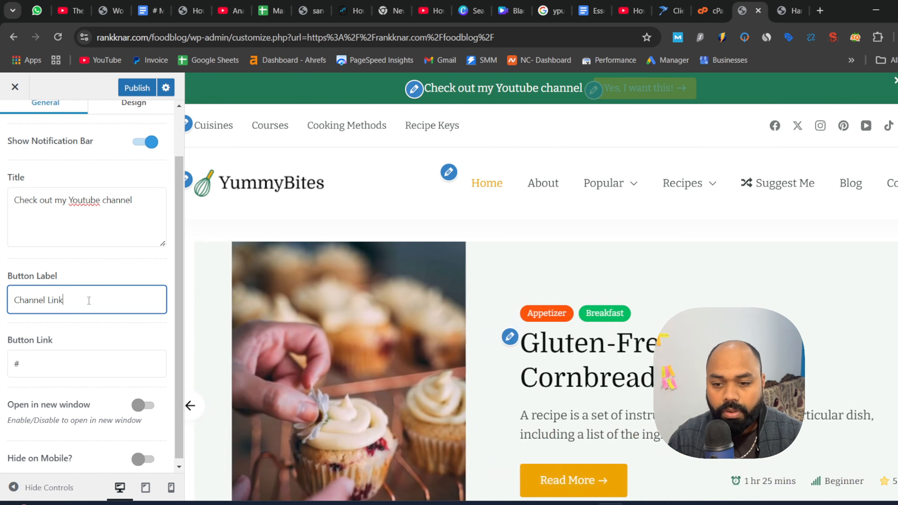
triple_click(56, 364)
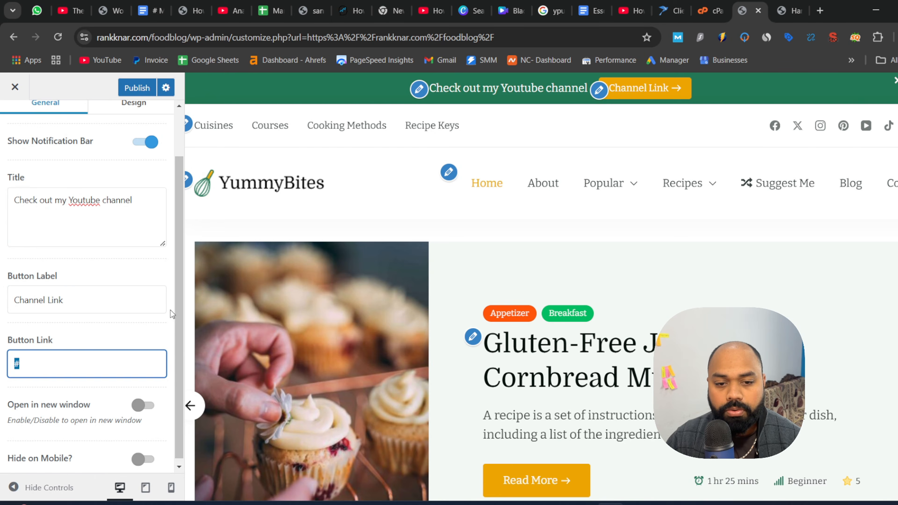
left_click_drag(179, 316, 179, 323)
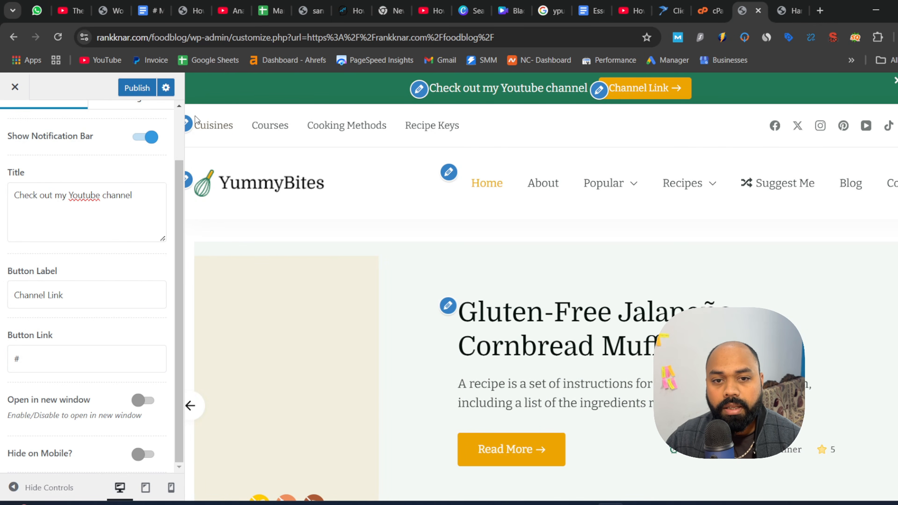
Try Primary Menu and Quick Links in the secondary menu location, and reassign Secondary Menu to it.
left_click(188, 124)
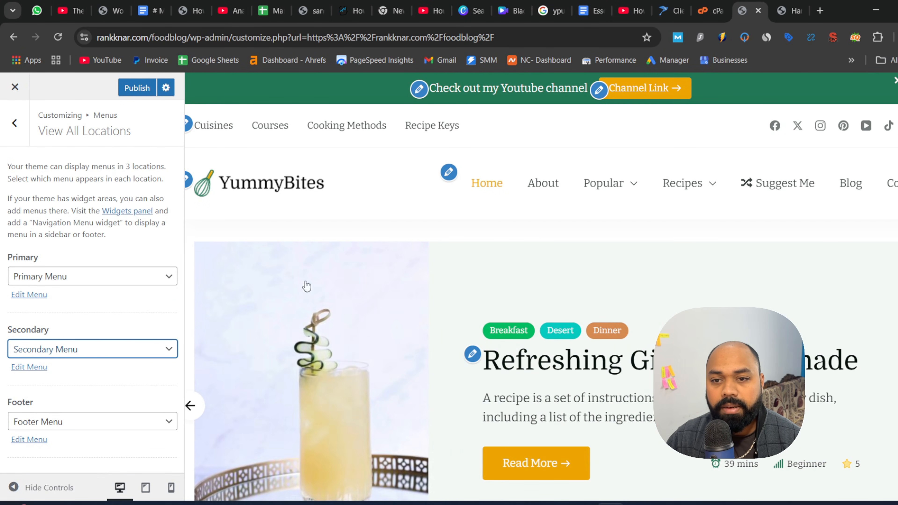
left_click(50, 351)
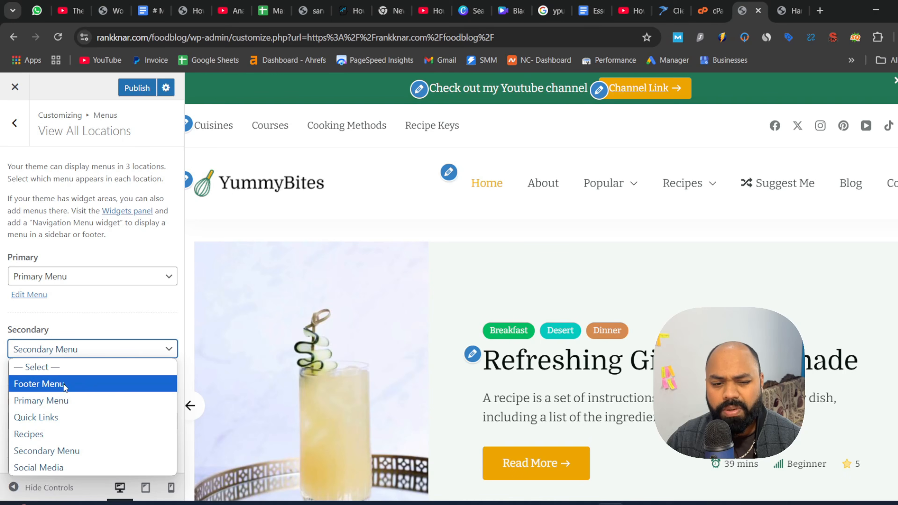
left_click(76, 401)
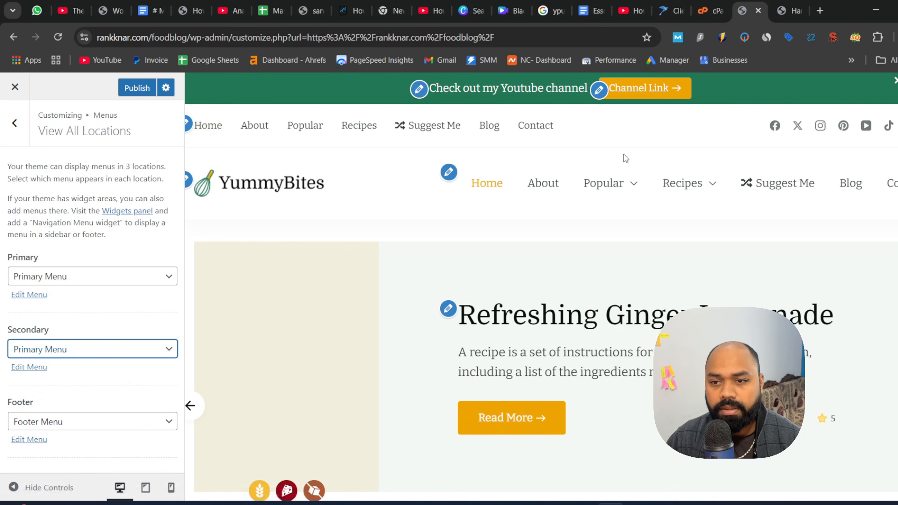
left_click(113, 353)
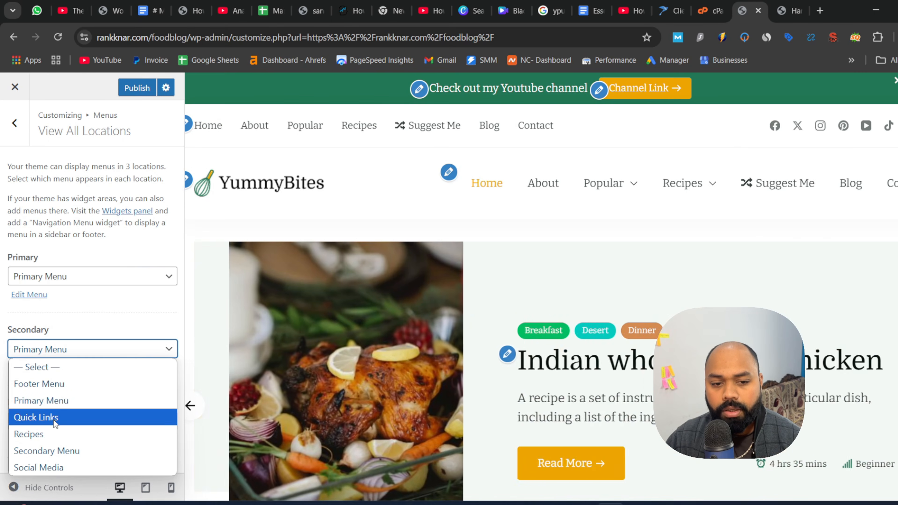
left_click(55, 420)
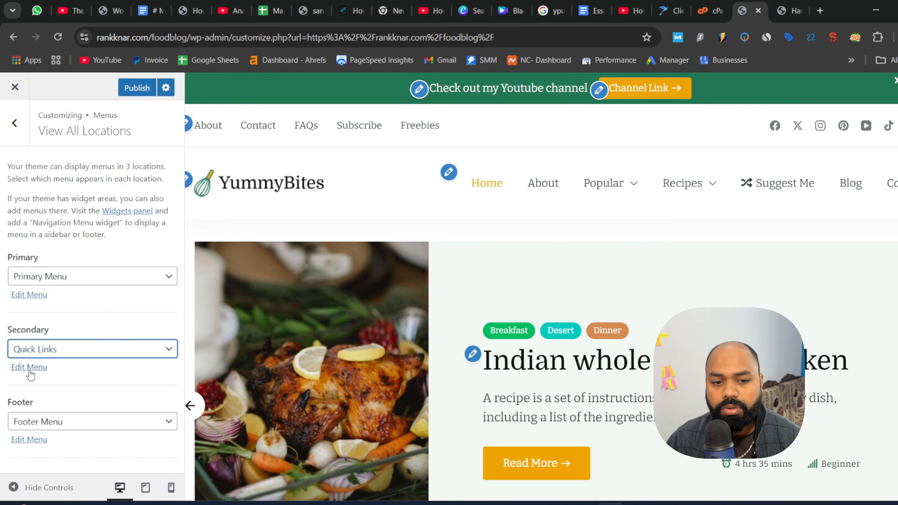
left_click(45, 350)
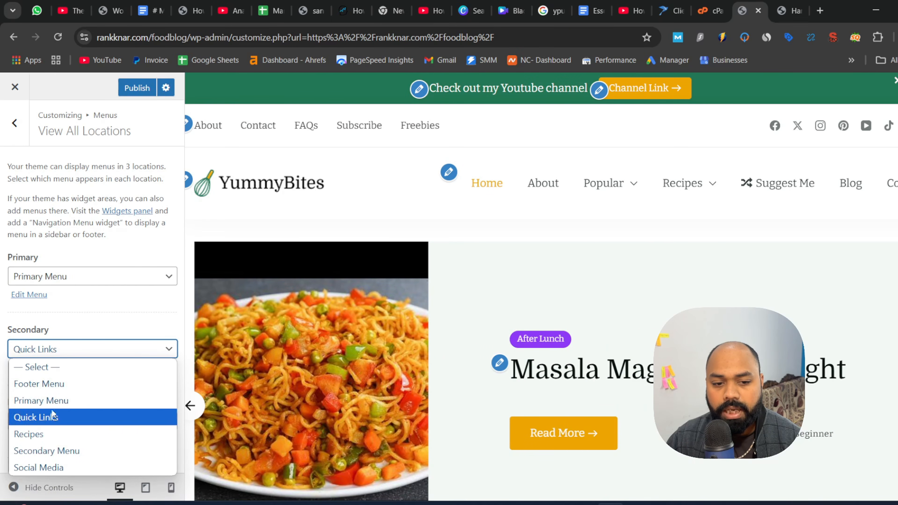
left_click(64, 452)
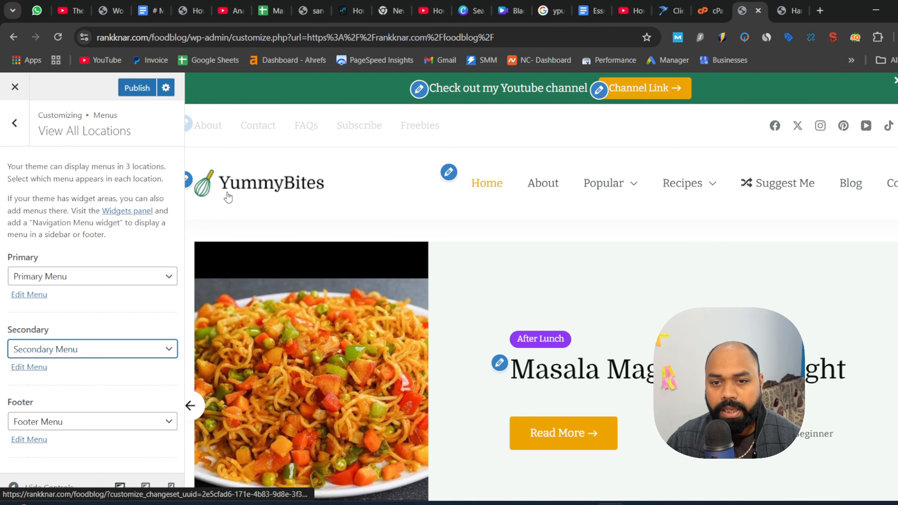
Open the Secondary Menu for editing and look through the pages and item types that can be added.
left_click(32, 368)
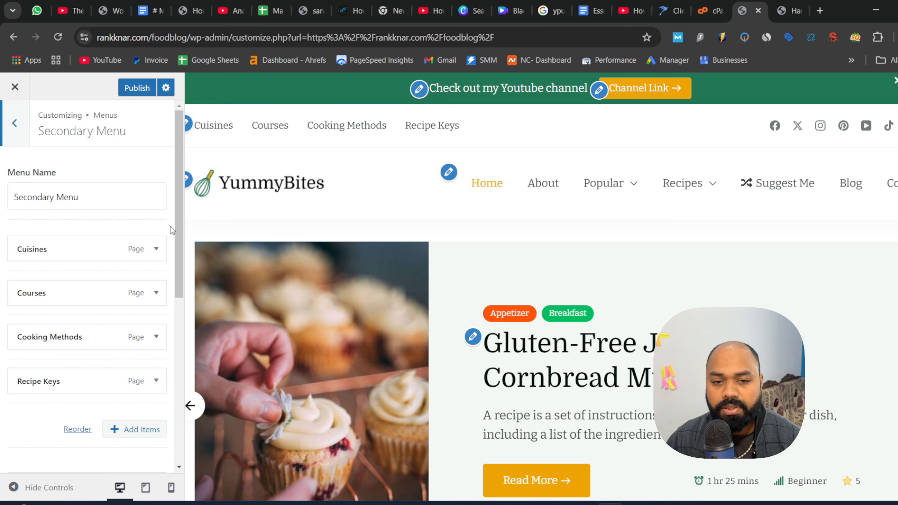
left_click(124, 431)
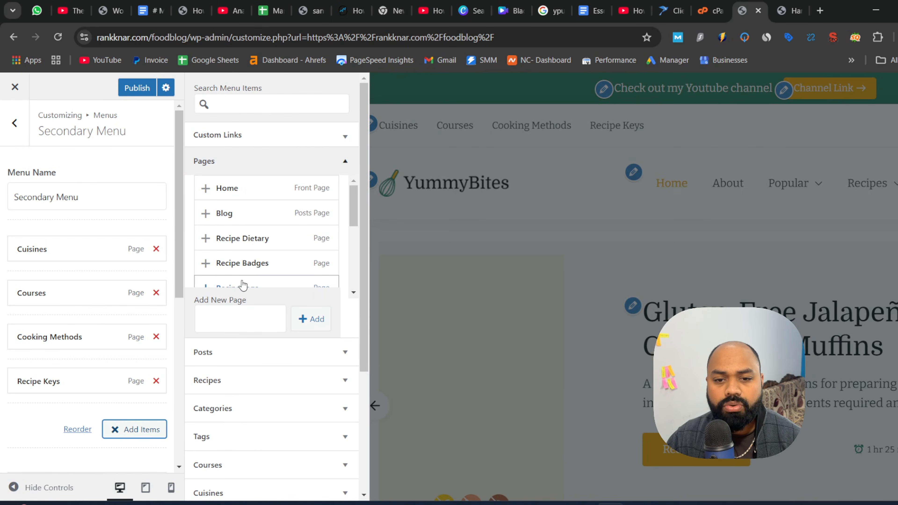
scroll(281, 236, "down", 5)
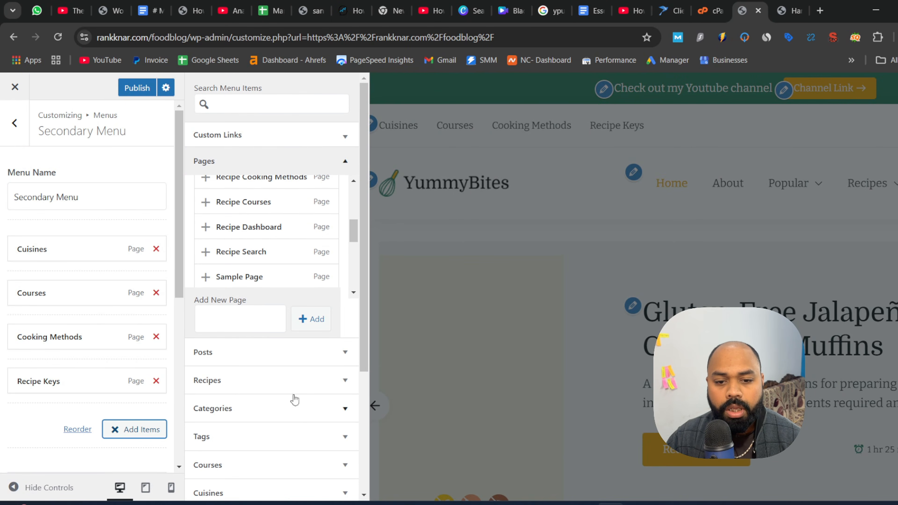
left_click_drag(366, 320, 362, 444)
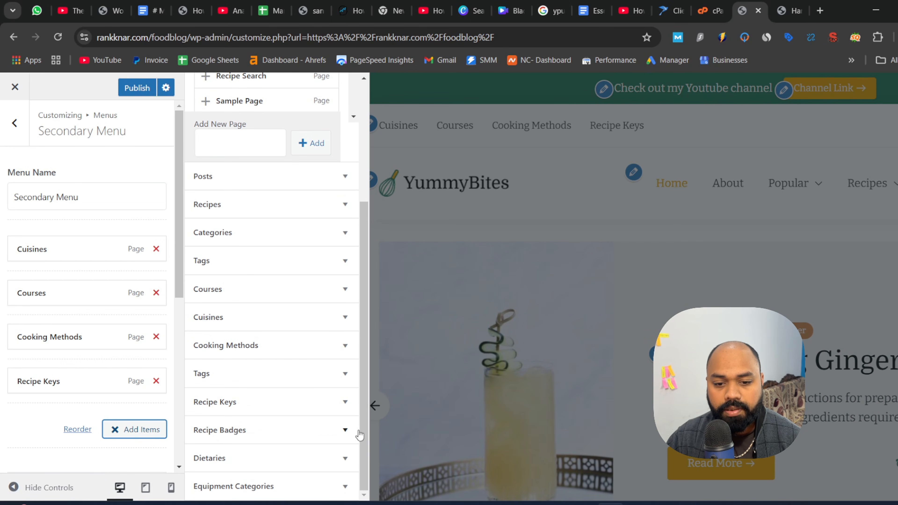
scroll(352, 421, "up", 5)
Add a custom link to the Secondary Menu with the URL # and a first name as its link text.
left_click(233, 137)
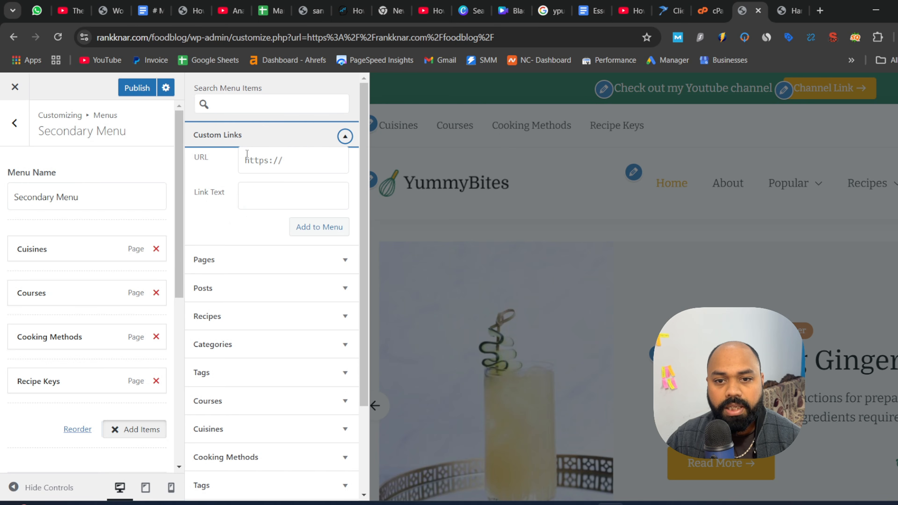
left_click(267, 192)
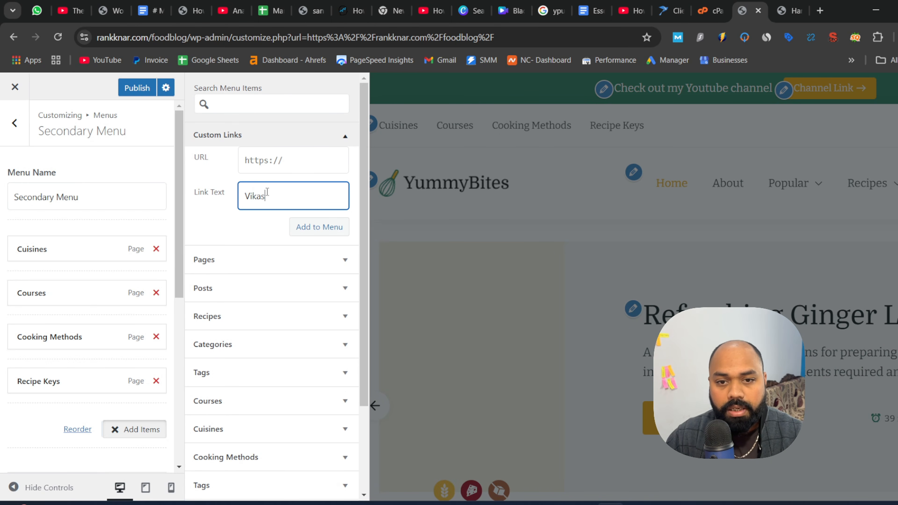
left_click(285, 165)
key("ctrl+a")
type("#")
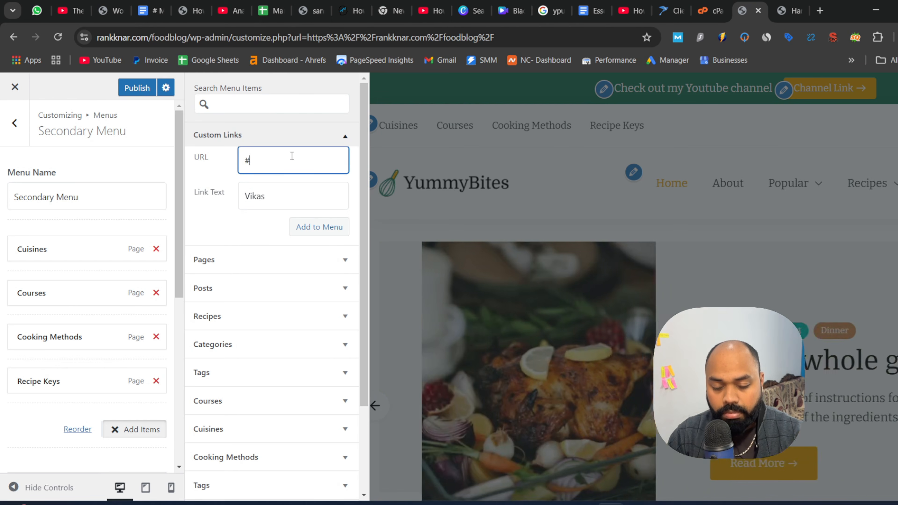
left_click(311, 227)
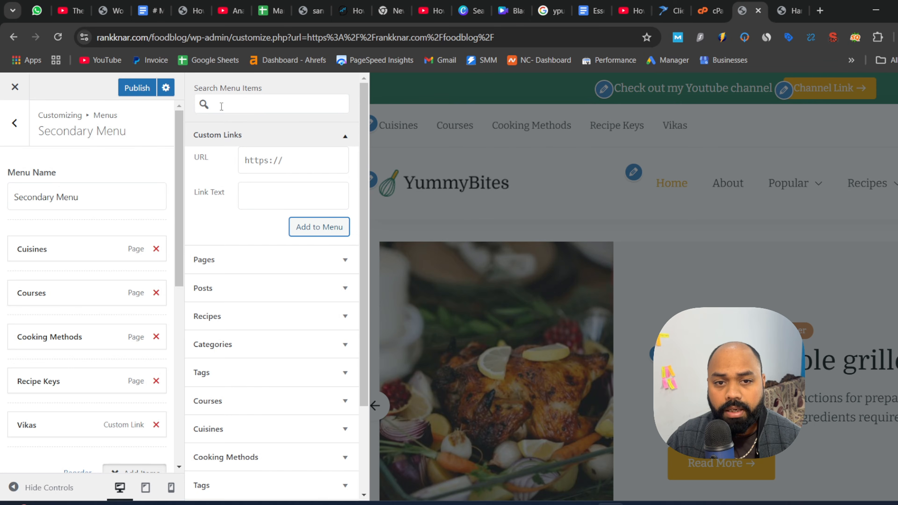
left_click(17, 124)
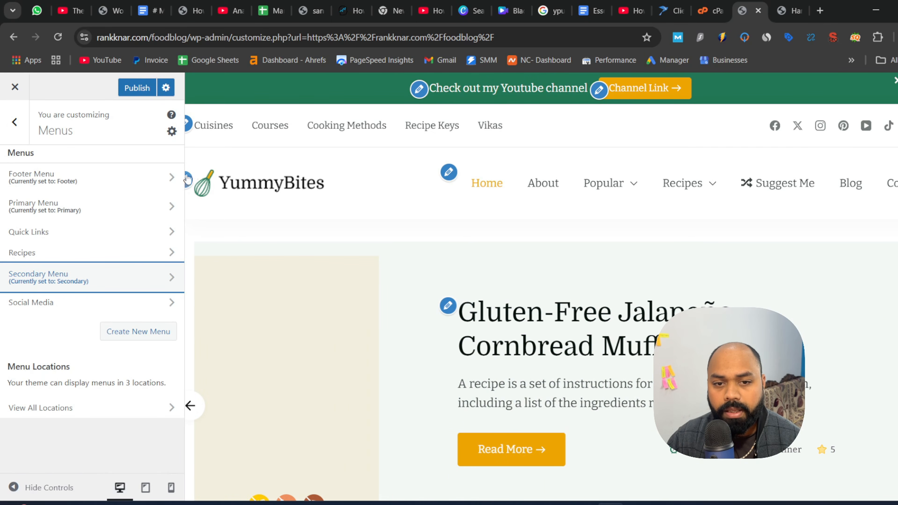
Set the header logo's width to 210 px and choose the 212 by 44 logo.png from the media library without cropping.
left_click(187, 178)
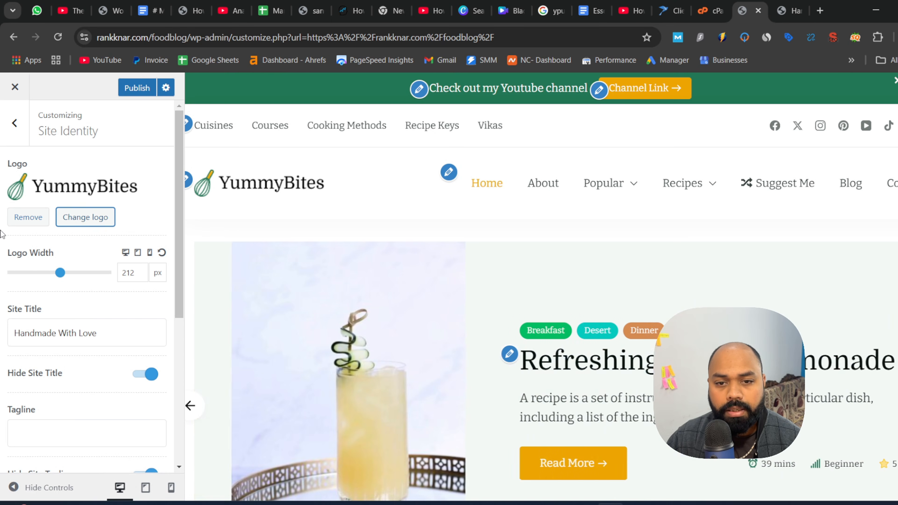
mouse_move(60, 272)
left_mouse_down()
mouse_move(94, 275)
mouse_move(59, 276)
left_mouse_up()
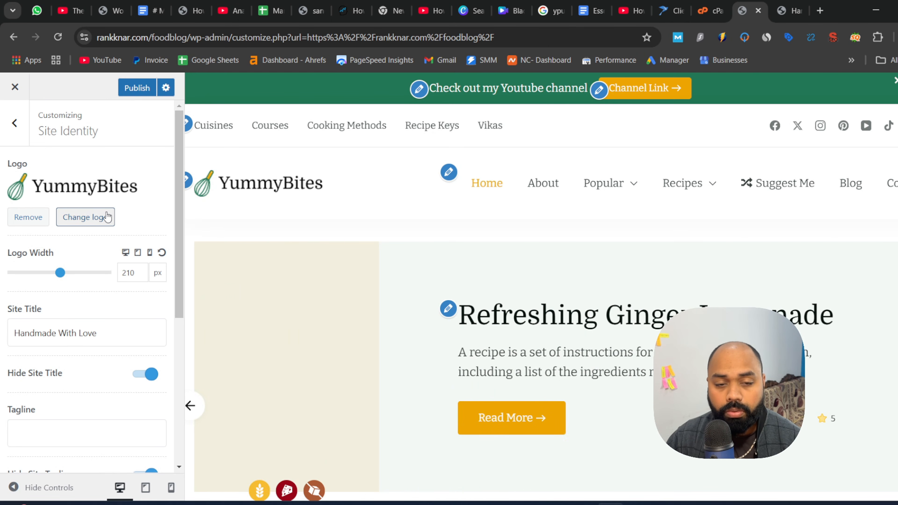
left_click(70, 220)
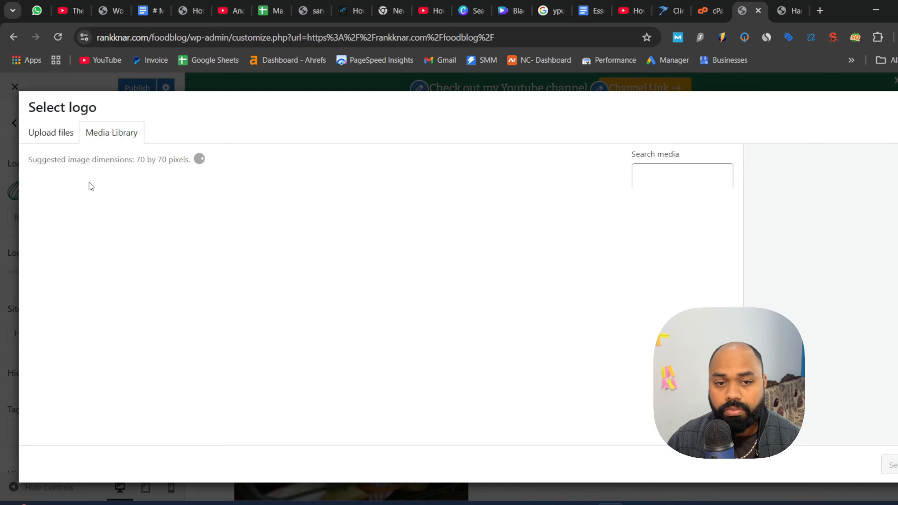
key("Escape")
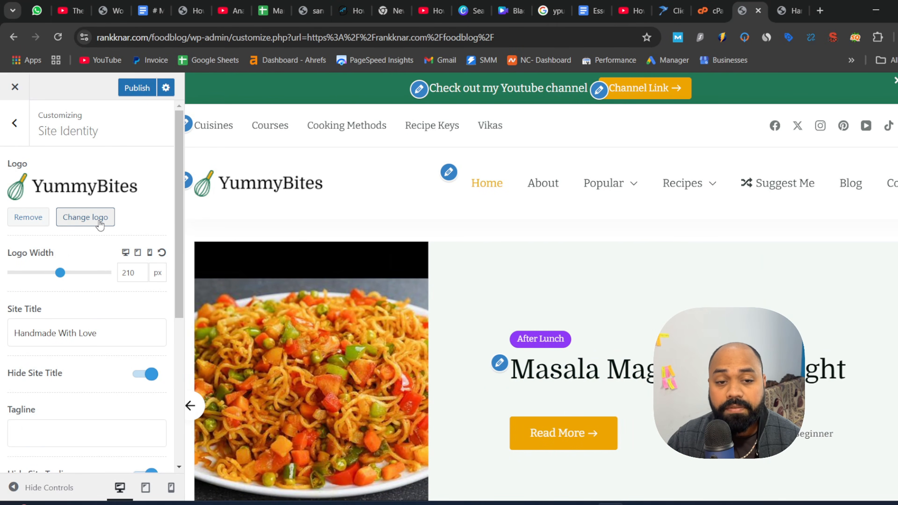
left_click(98, 218)
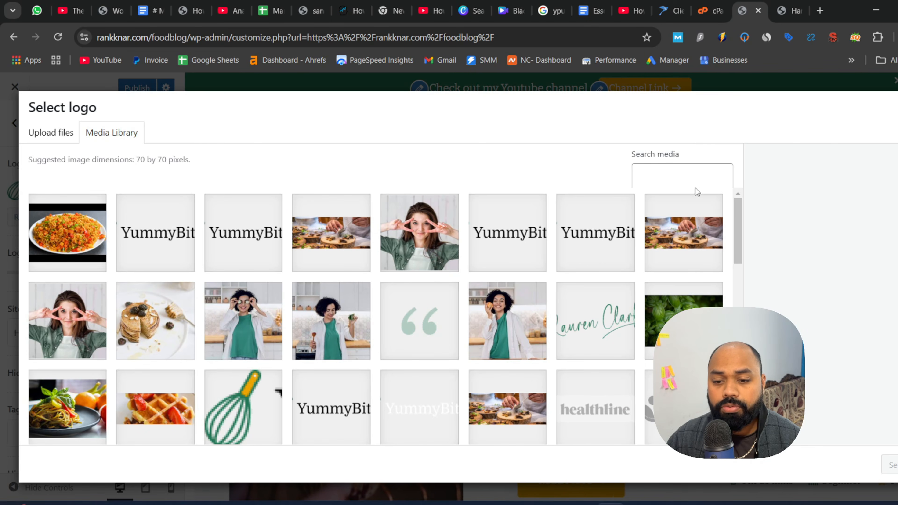
left_click(353, 417)
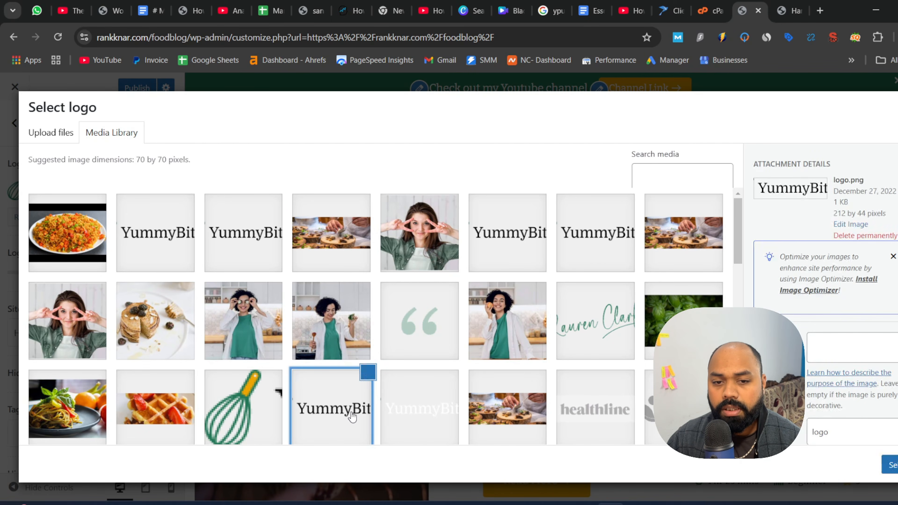
left_click(890, 465)
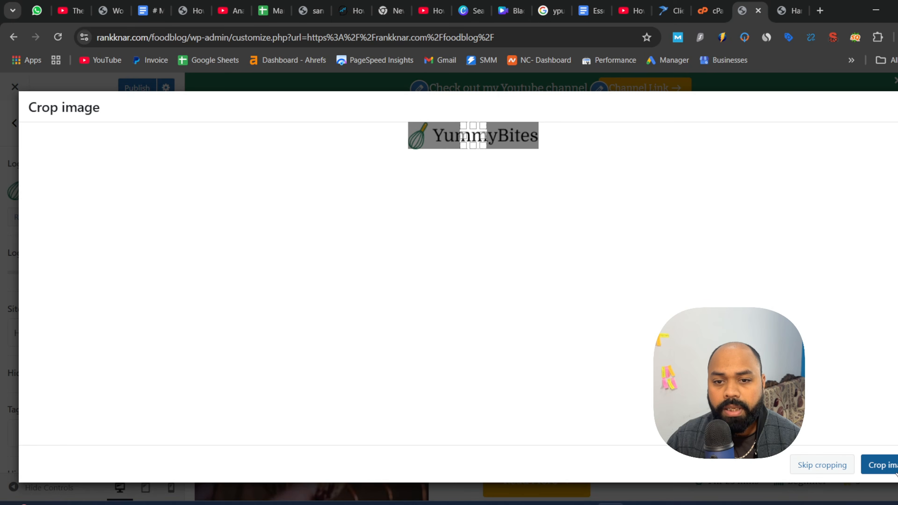
left_click(820, 465)
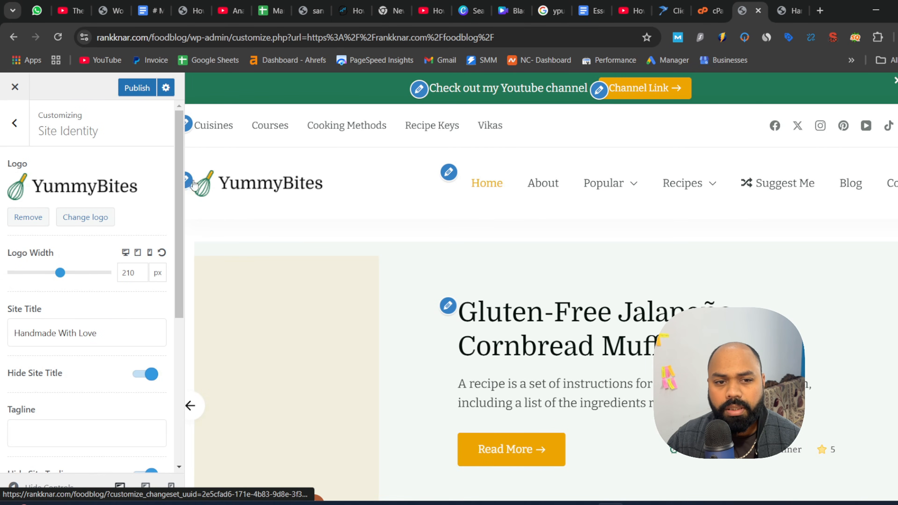
Extend the site title "Handmade With Love" with a hyphen, the owner's first name and "Kitchen", and publish the changes.
scroll(176, 261, "down", 3)
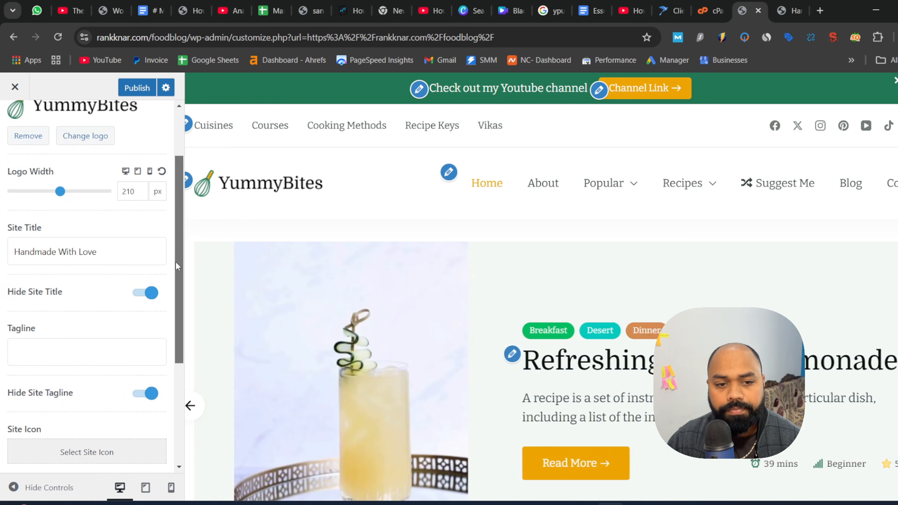
triple_click(117, 244)
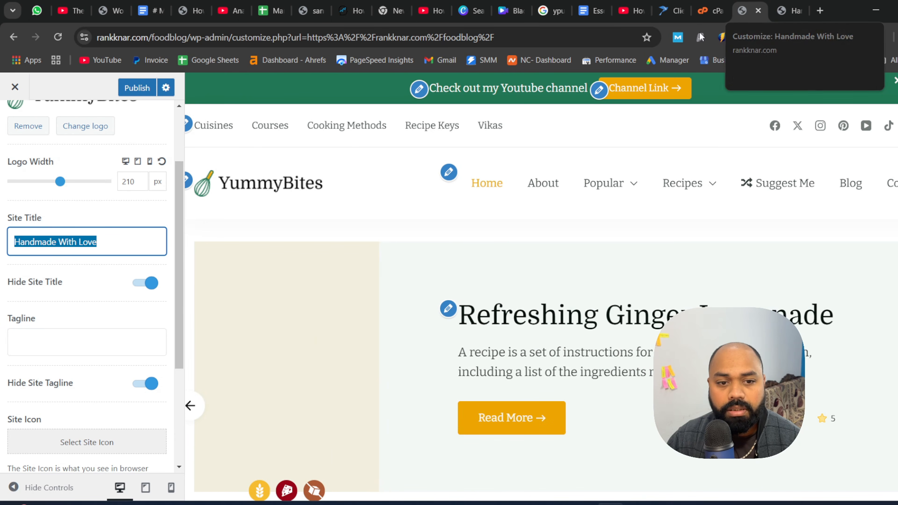
left_click(138, 236)
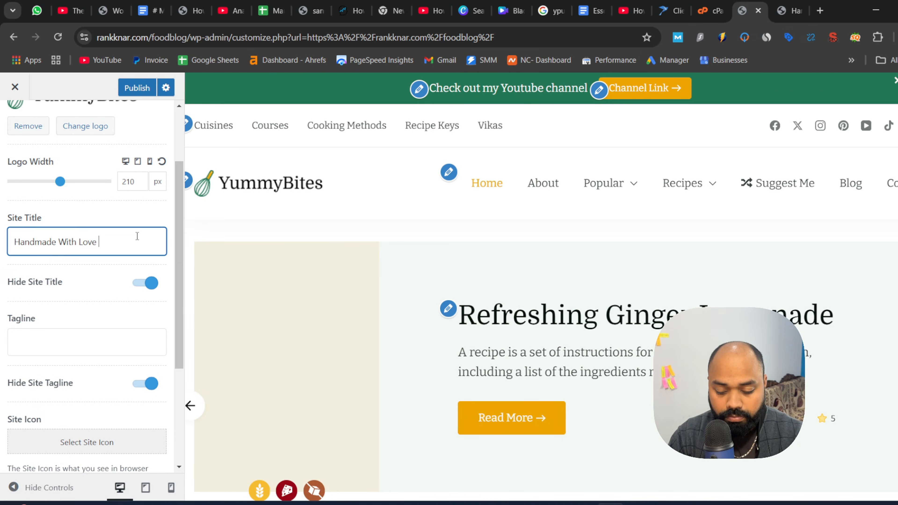
type("- 1vikas")
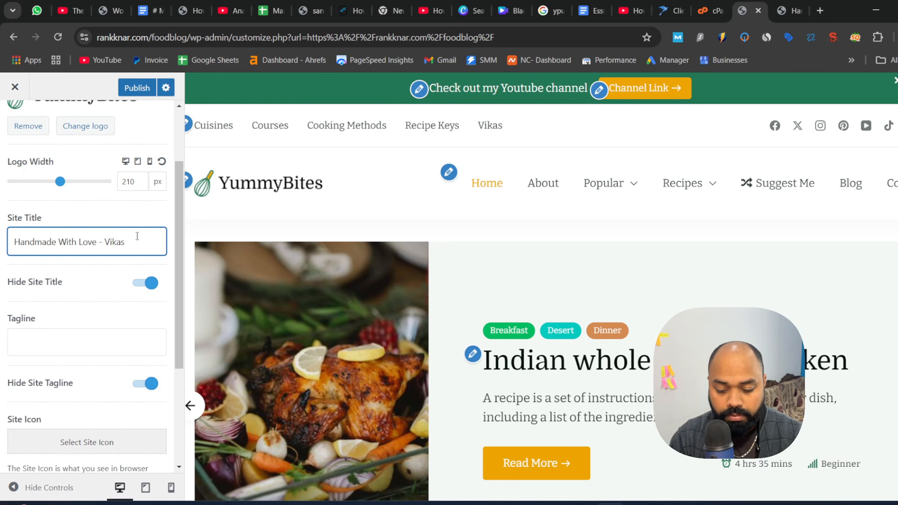
type(" Kitchen")
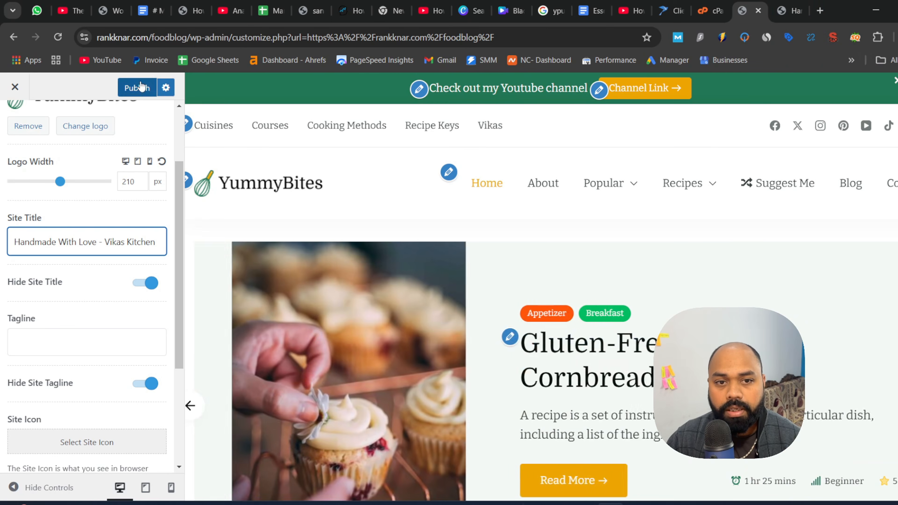
left_click(140, 82)
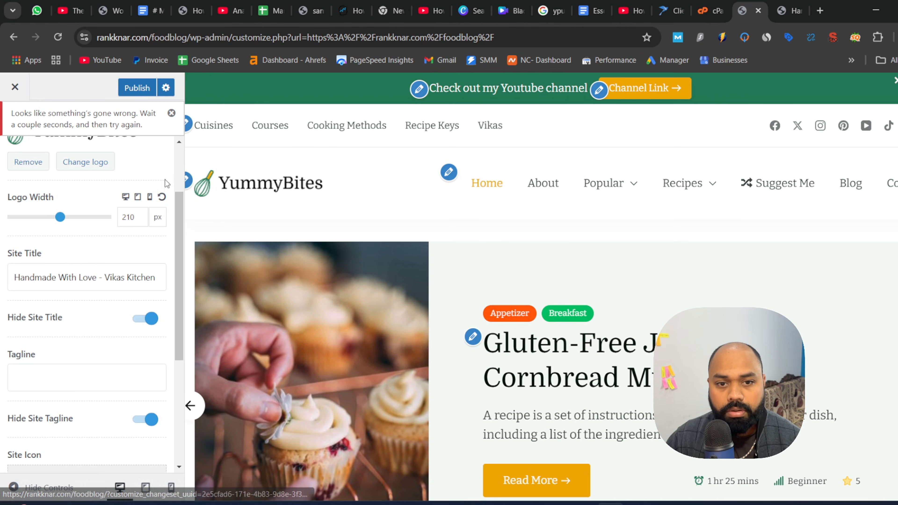
Retry publishing, reload the customizer, dismiss the autosave notice and publish the site changes again.
scroll(164, 179, "up", 3)
left_click(136, 88)
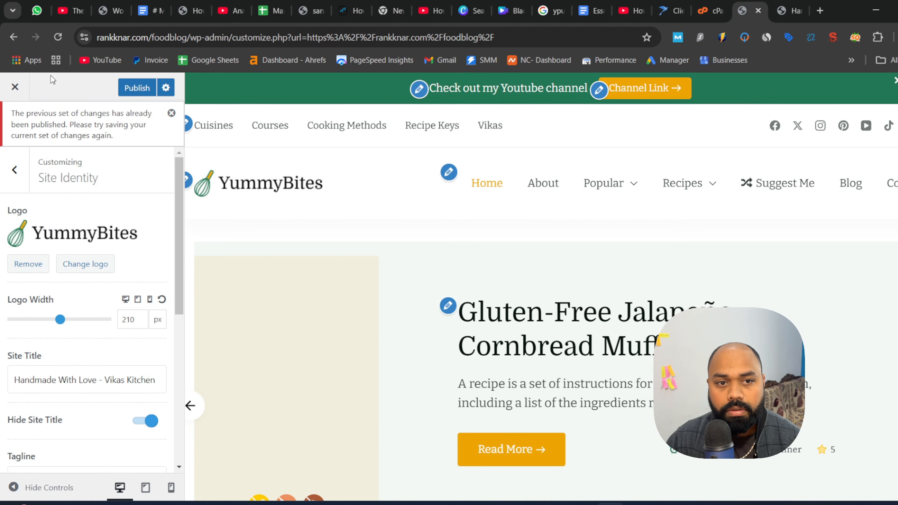
left_click_drag(93, 126, 133, 135)
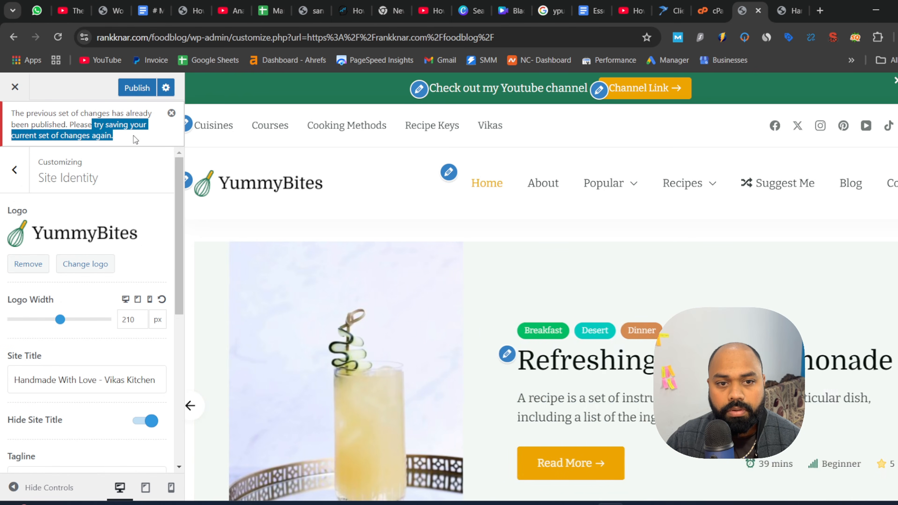
left_click(58, 37)
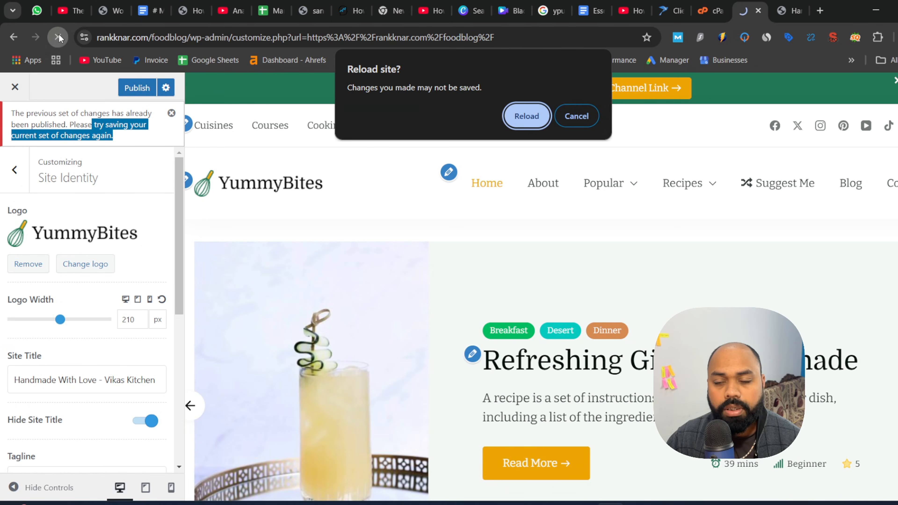
left_click(527, 114)
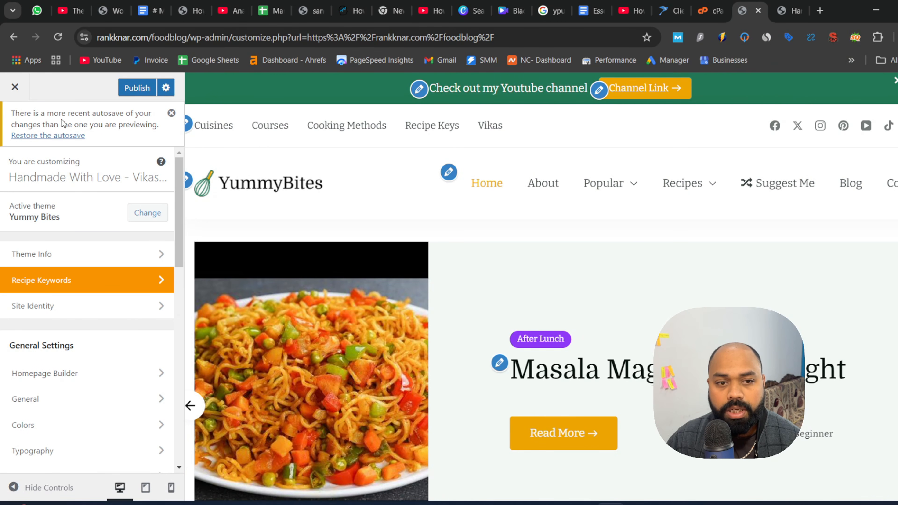
left_click(171, 113)
left_click(130, 88)
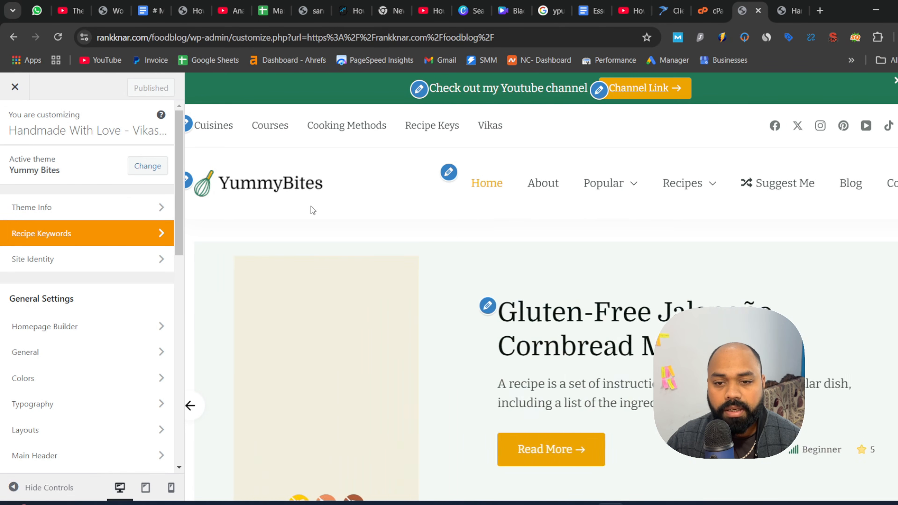
Open the Primary Menu for editing and remove the Italian cuisine sub item under Popular.
left_click(452, 175)
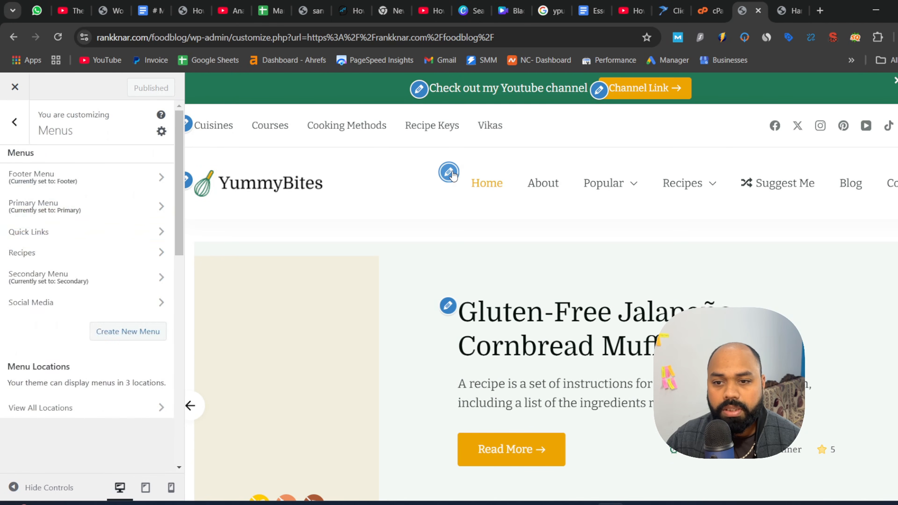
left_click(24, 299)
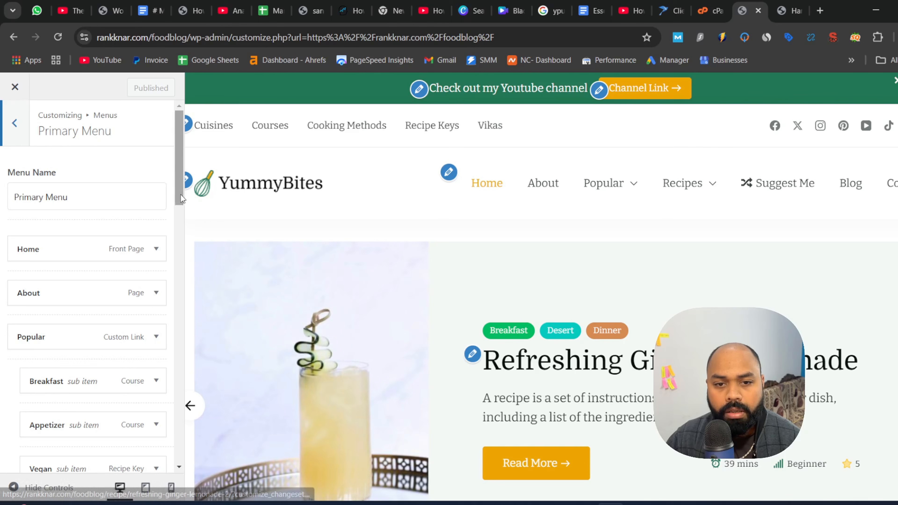
left_click_drag(180, 195, 167, 284)
left_click(155, 254)
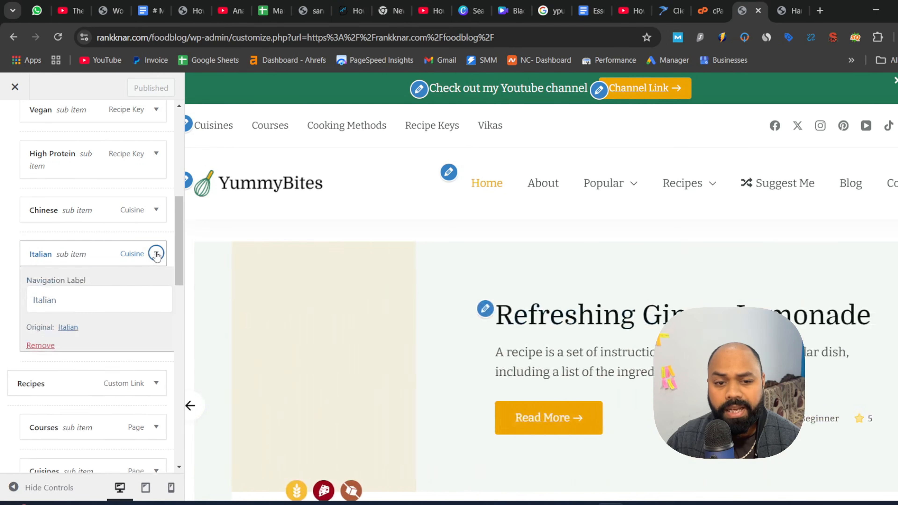
left_click(29, 345)
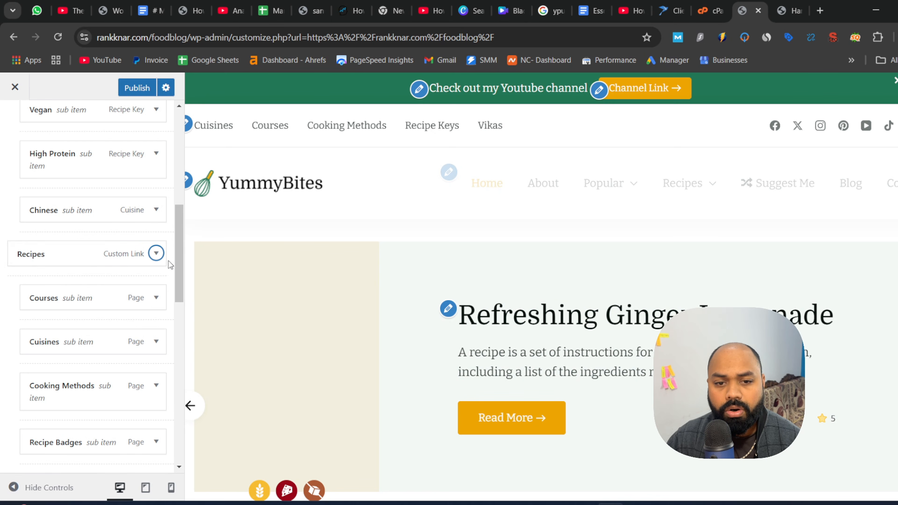
Look through the available pages and add the recipe "Masala Maggi - Late Night" to the end of the Primary Menu.
left_click_drag(180, 256, 178, 318)
left_click(141, 372)
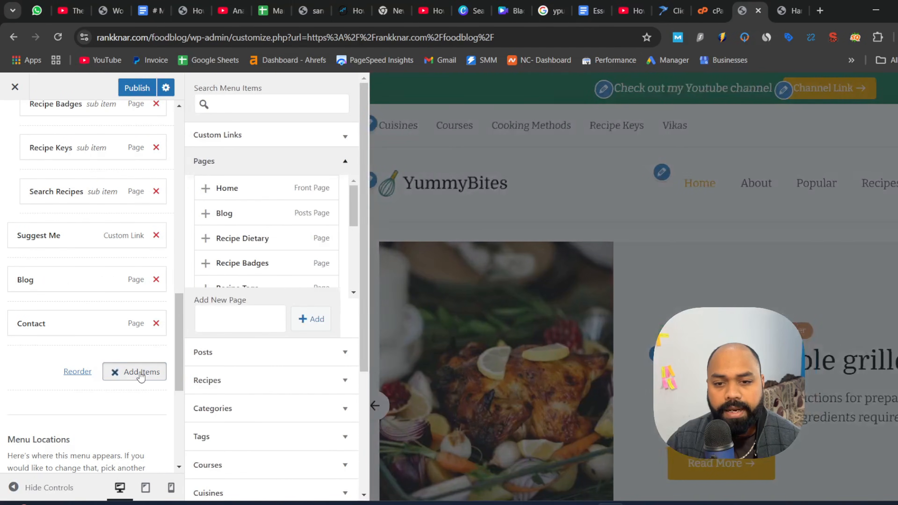
scroll(354, 195, "down", 5)
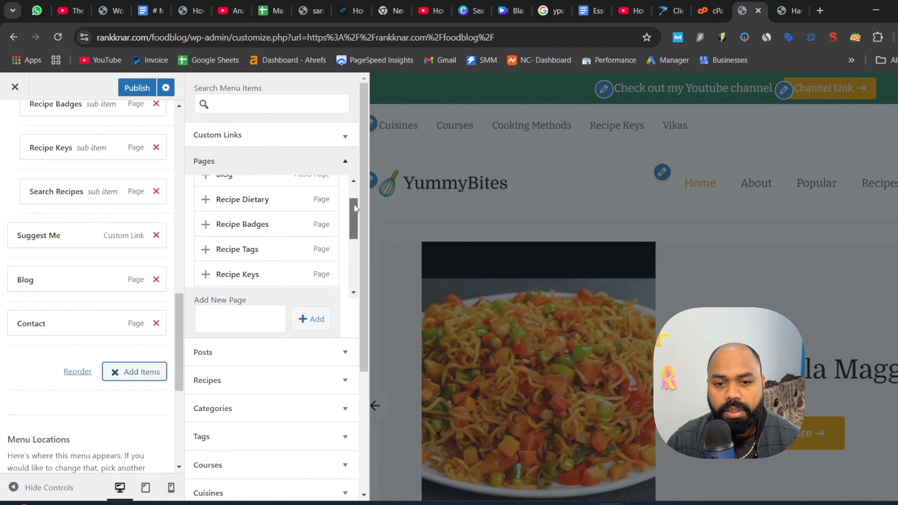
scroll(346, 249, "down", 6)
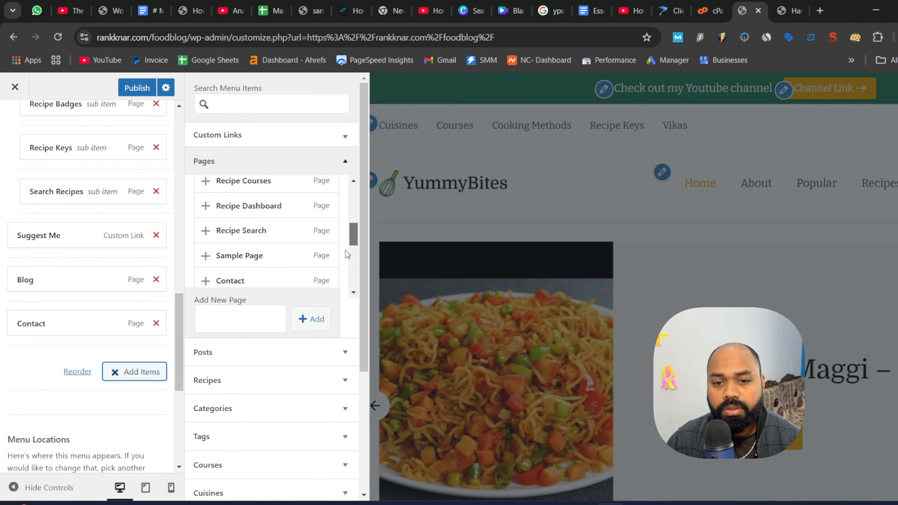
scroll(342, 285, "down", 5)
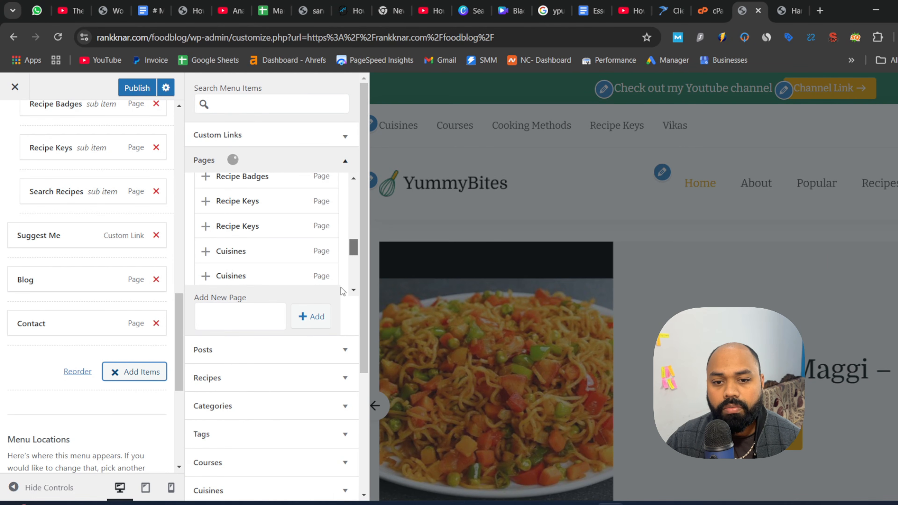
scroll(353, 269, "down", 4)
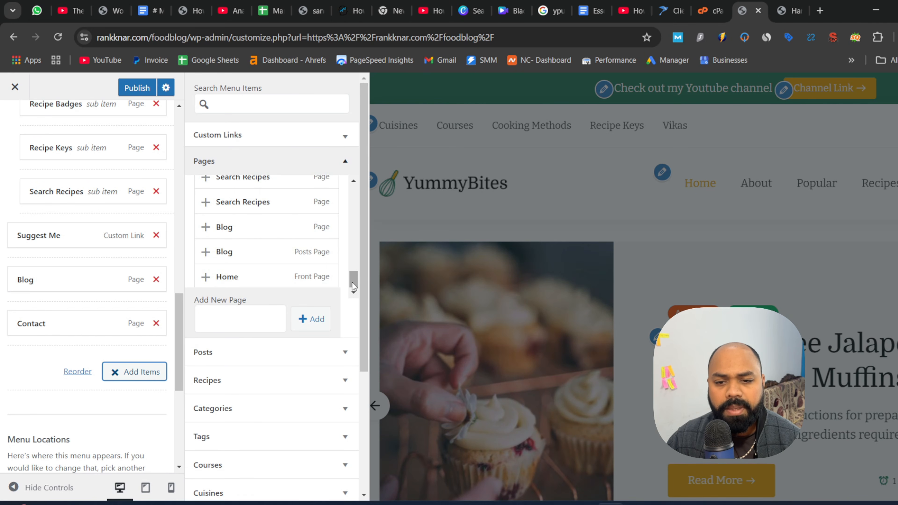
left_click(351, 376)
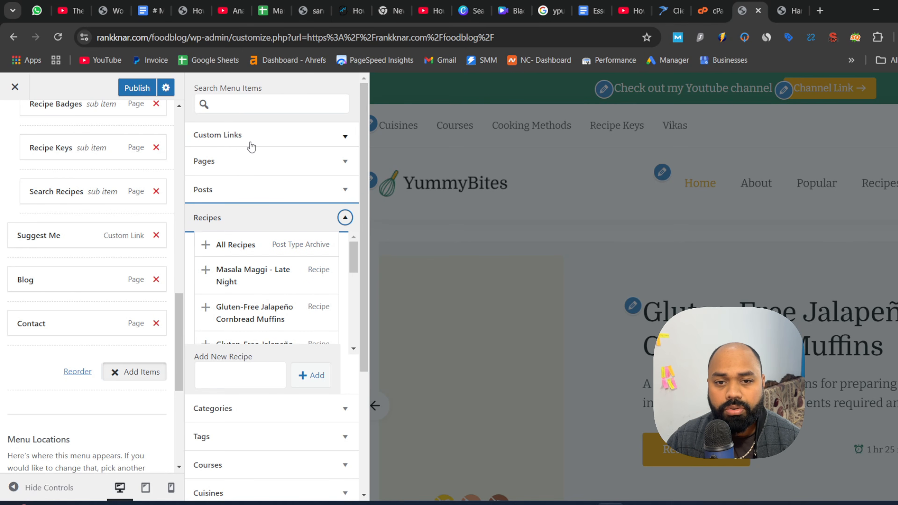
left_click(206, 270)
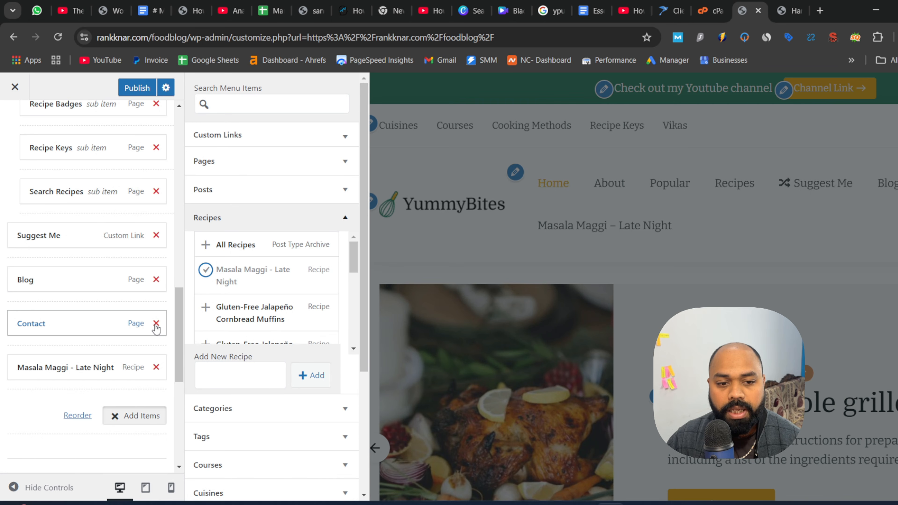
Remove the About page from the Primary Menu and publish the changes.
left_click_drag(175, 317, 186, 165)
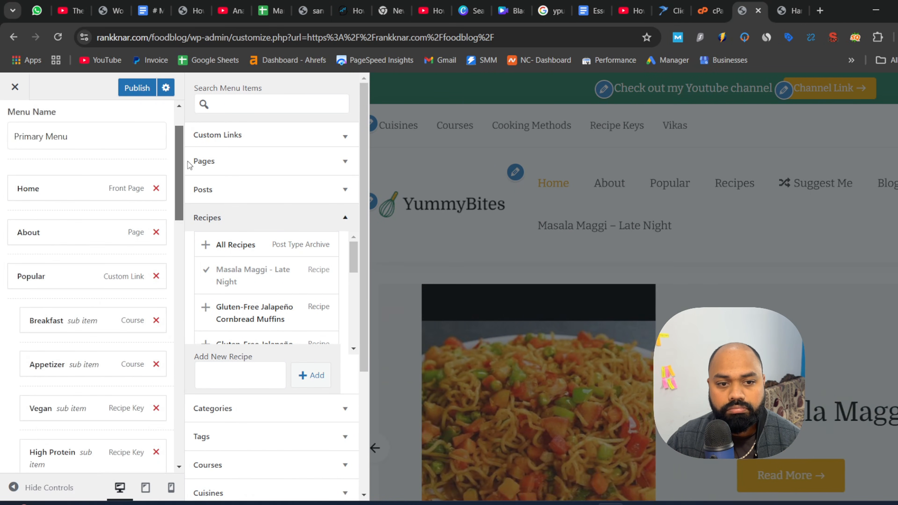
left_click(156, 238)
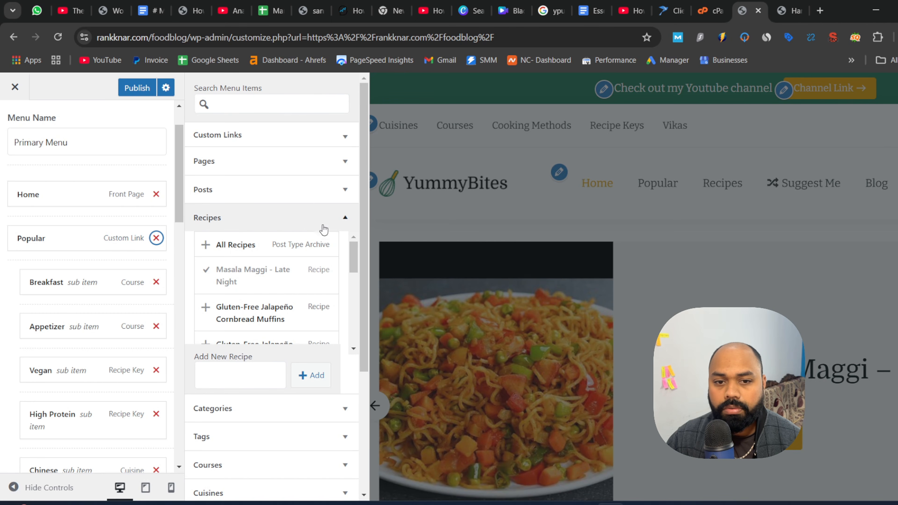
left_click(137, 88)
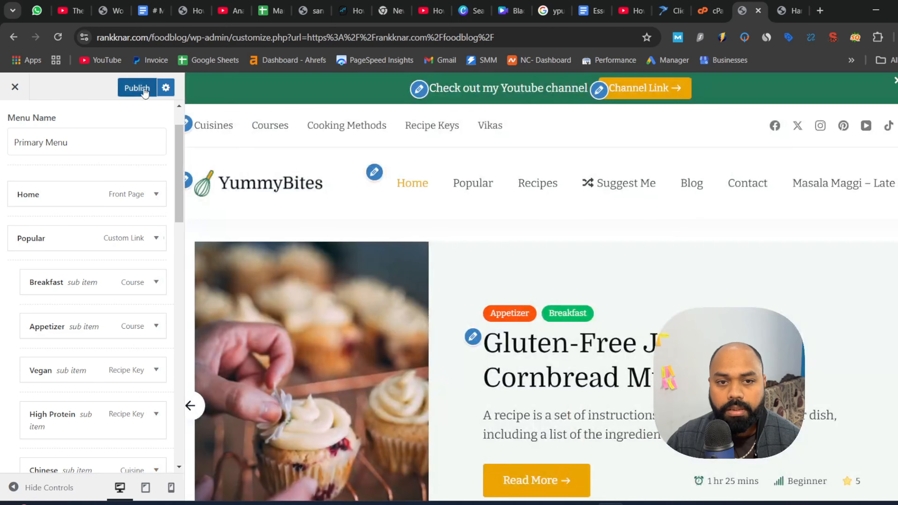
Preview the homepage at full width with the customizer controls hidden, and bring the controls back.
left_click(193, 406)
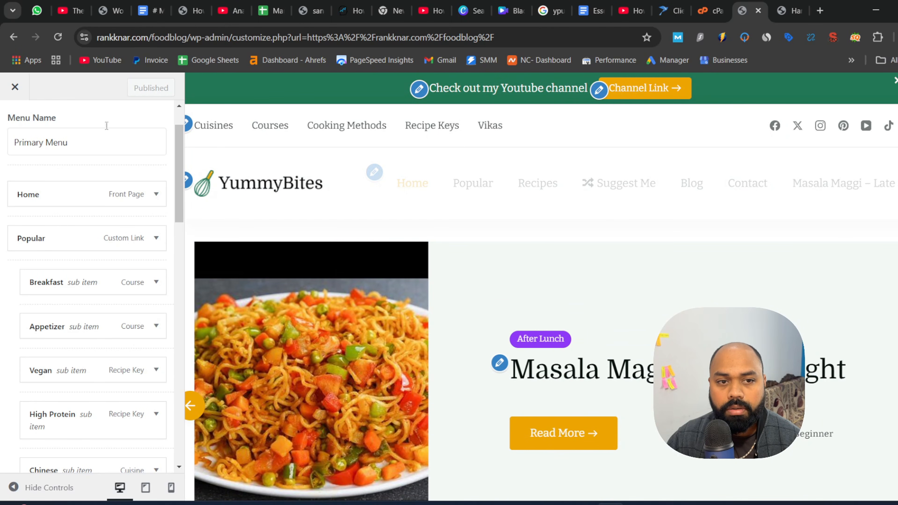
left_click(13, 488)
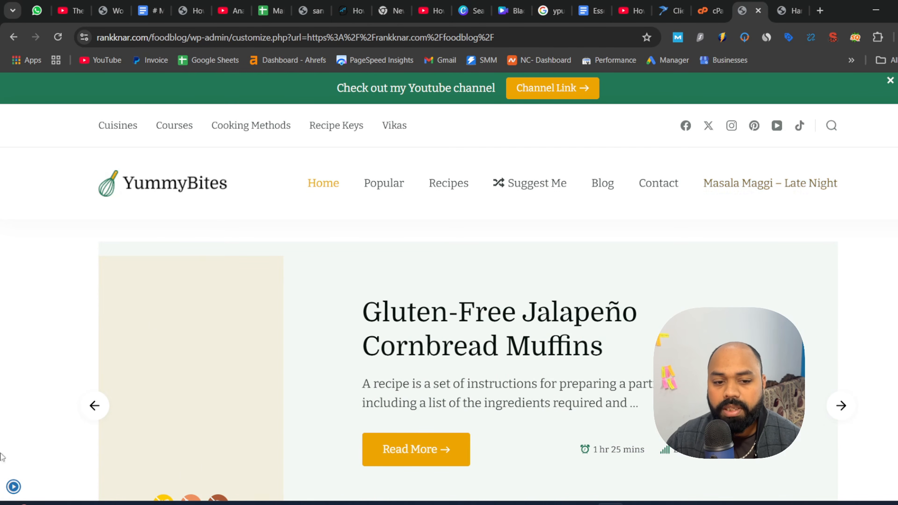
left_click(21, 483)
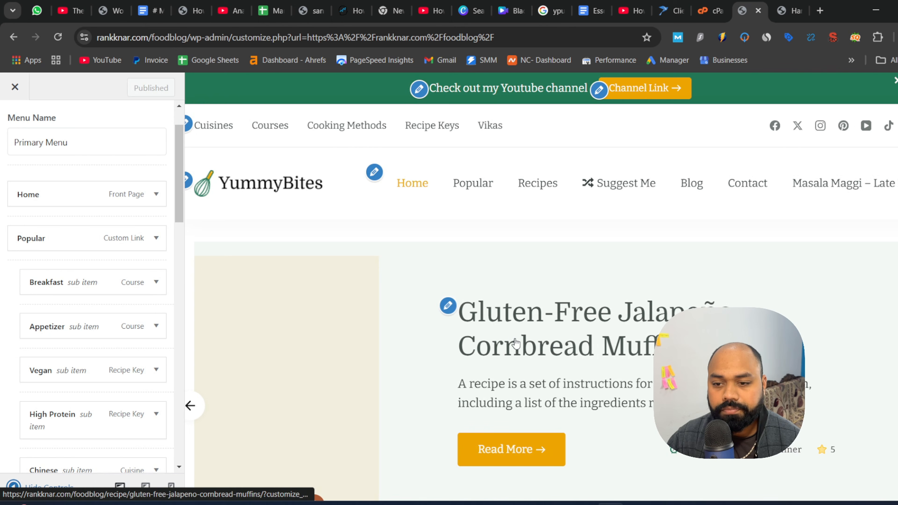
Open the homepage Banner Section for editing and set its banner option to Banner as Search.
scroll(810, 173, "down", 3)
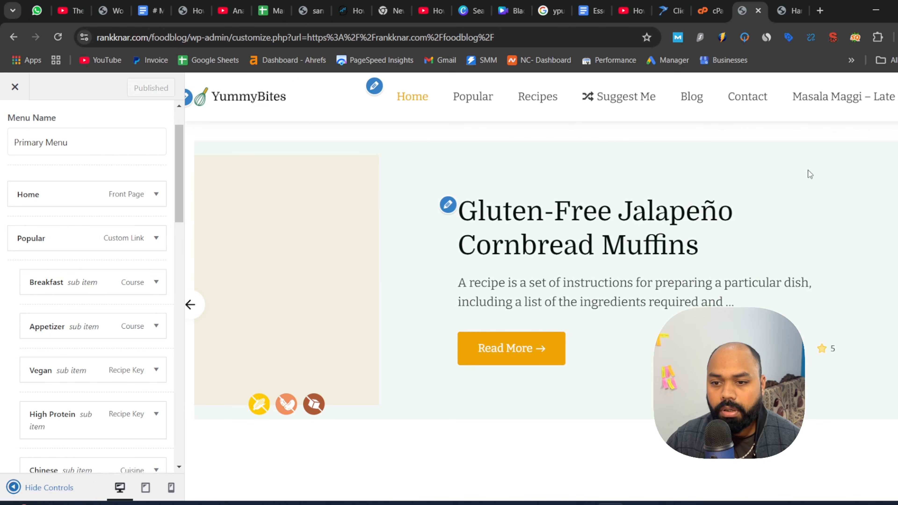
left_click(448, 205)
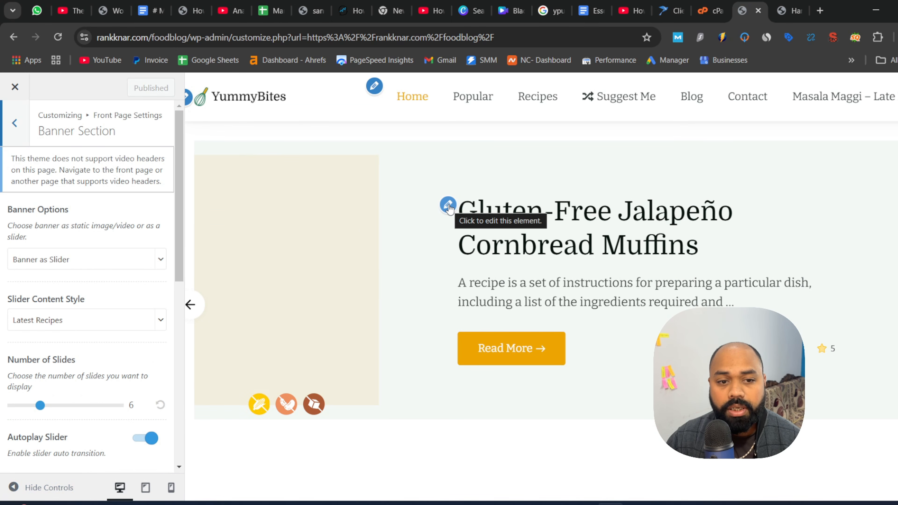
left_click(86, 255)
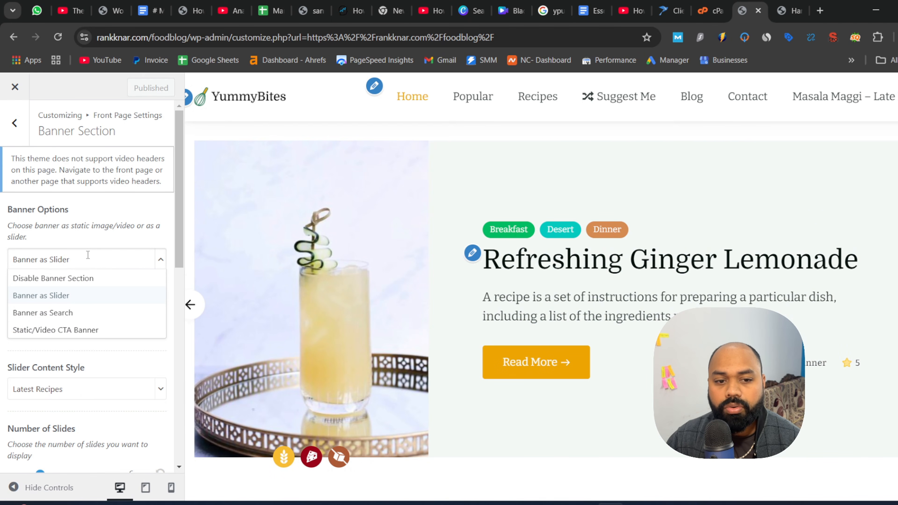
left_click(77, 294)
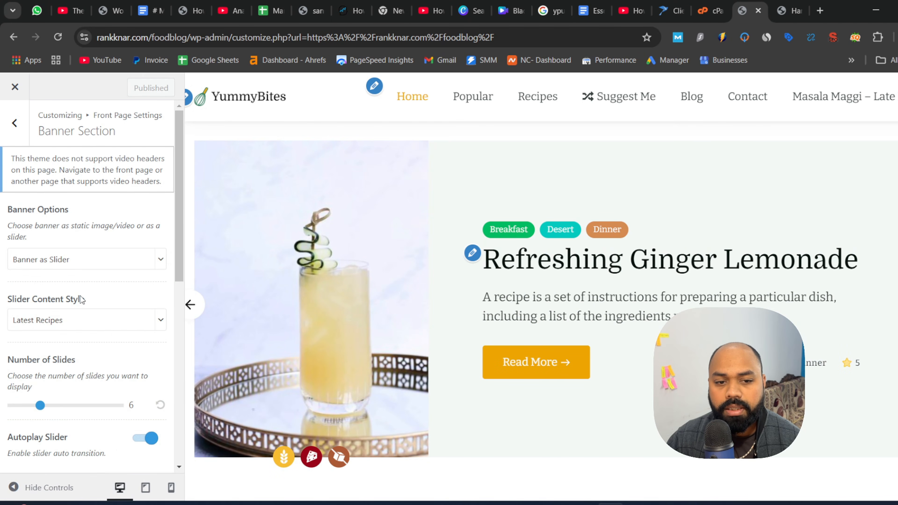
left_click(104, 266)
left_click(83, 310)
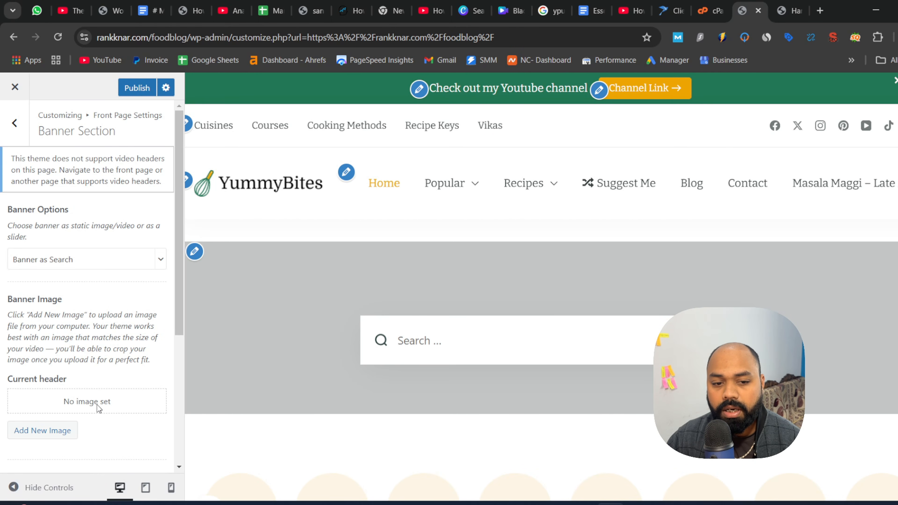
Set the banner image to the media library photo of a chef plating food on wooden slabs, without cropping.
left_click(64, 431)
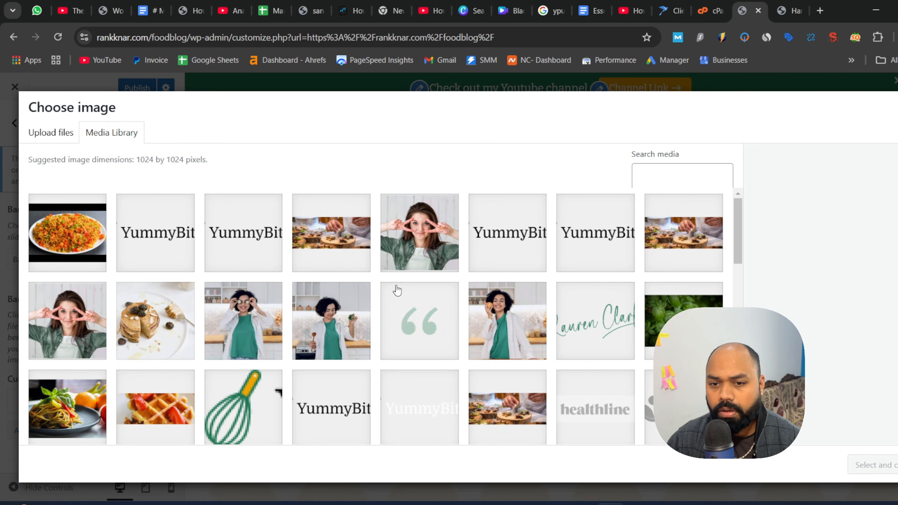
left_click(320, 234)
left_click(880, 465)
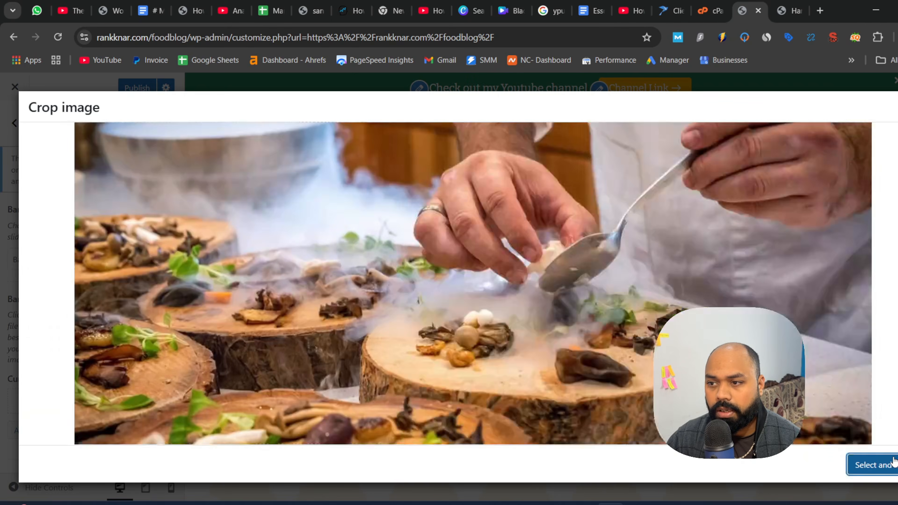
left_click_drag(310, 298, 578, 298)
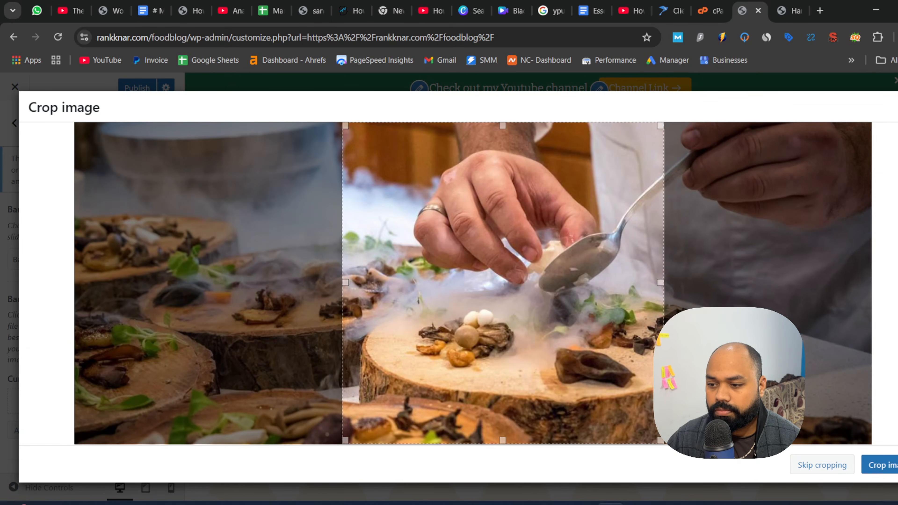
left_click(823, 465)
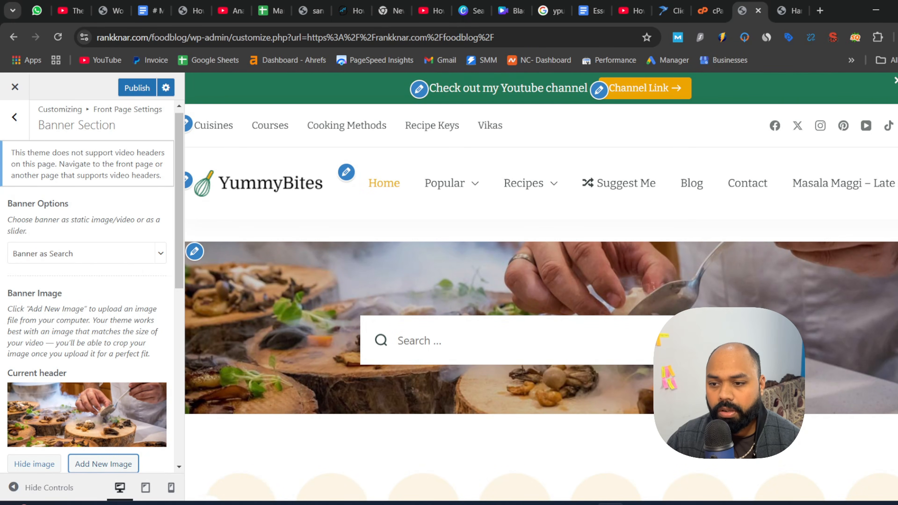
Try the Static/Video CTA Banner option for the homepage banner, and set it to Banner as Slider instead.
scroll(281, 334, "down", 10)
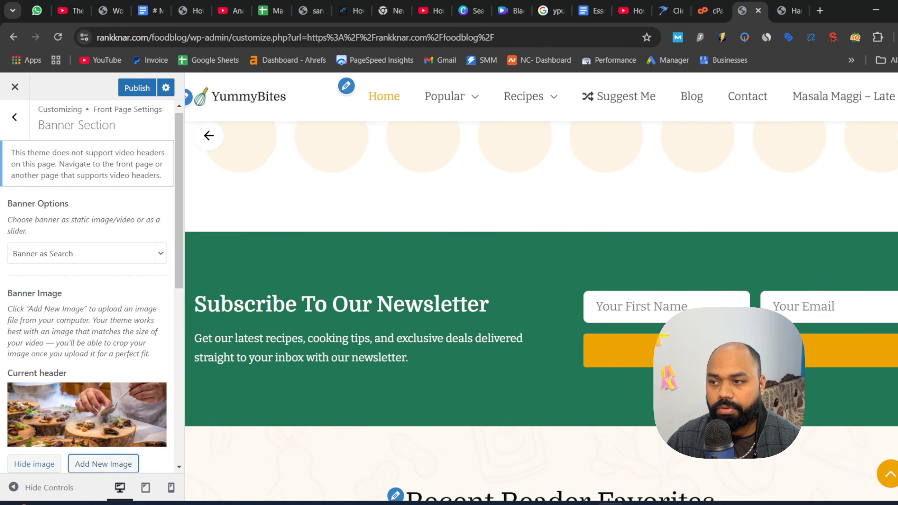
scroll(370, 141, "up", 7)
left_click(101, 252)
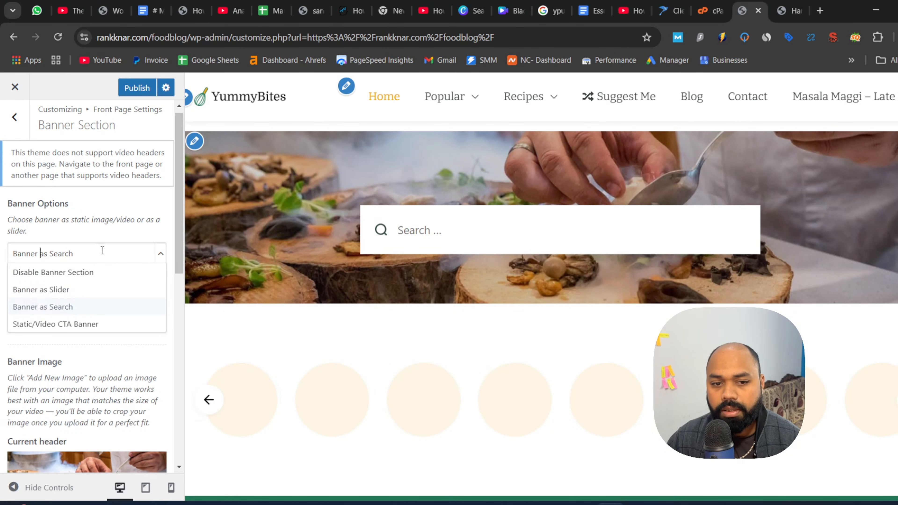
left_click(77, 325)
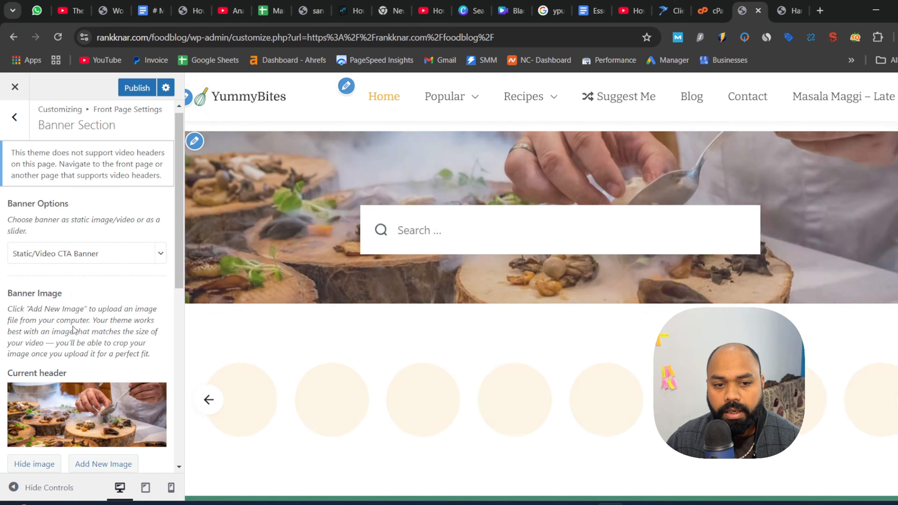
left_click(141, 254)
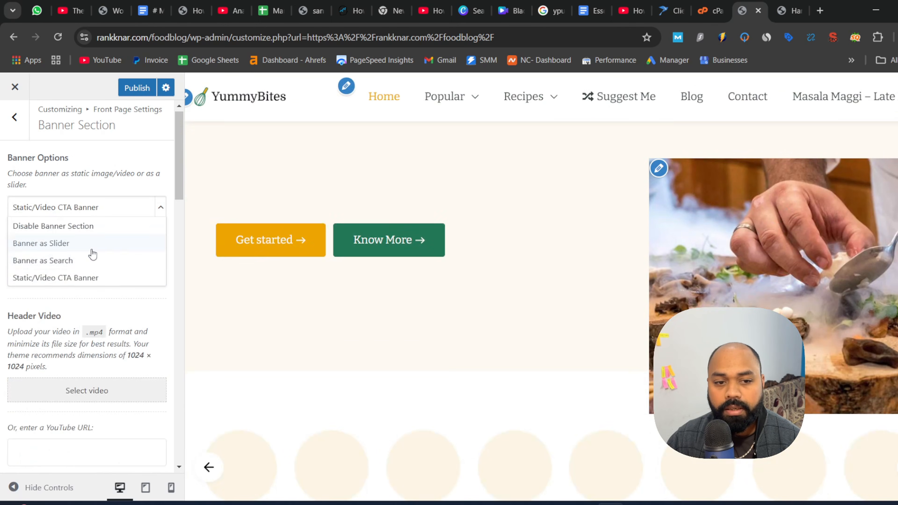
left_click(92, 249)
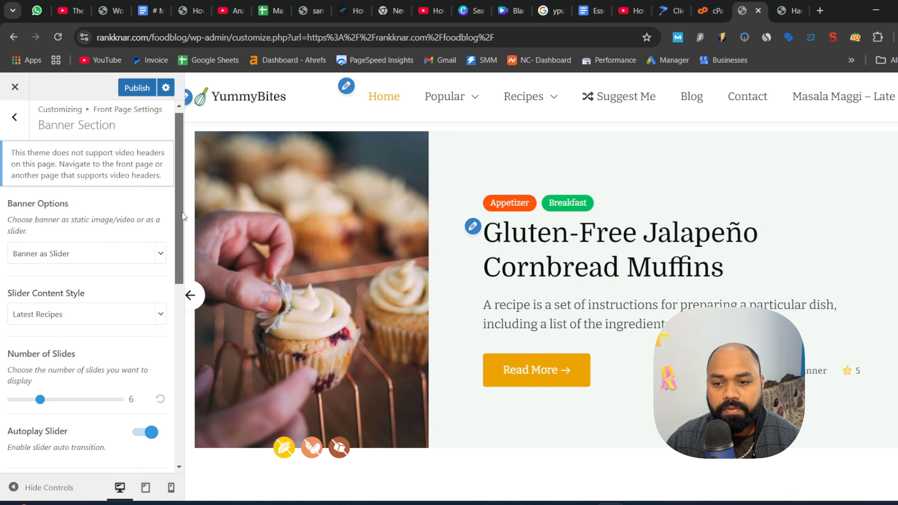
Set the banner slider's speed to 4000 milliseconds and its animation to Bounce Out Left.
left_click_drag(182, 212, 178, 250)
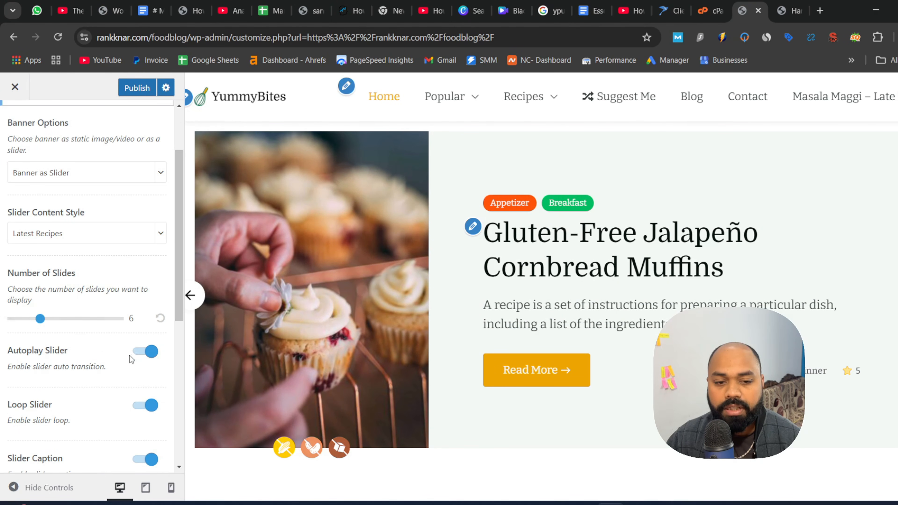
scroll(150, 324, "down", 7)
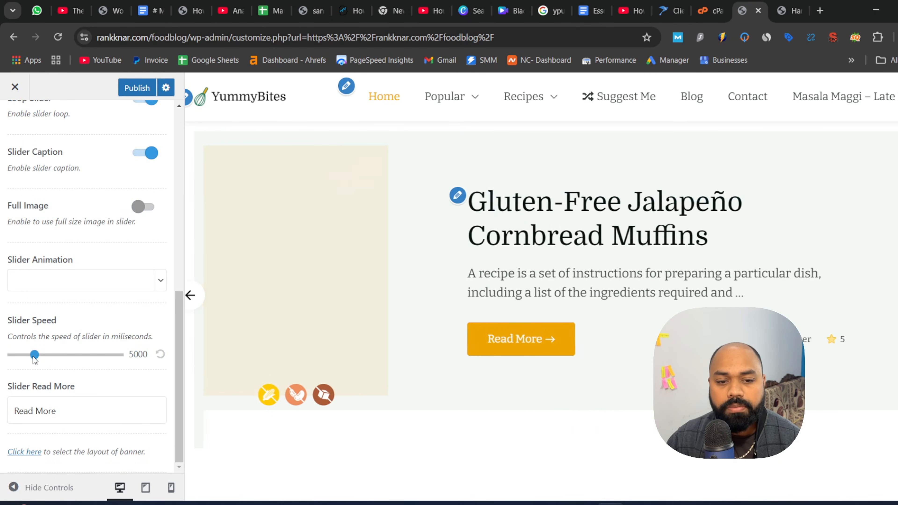
left_click_drag(34, 355, 81, 355)
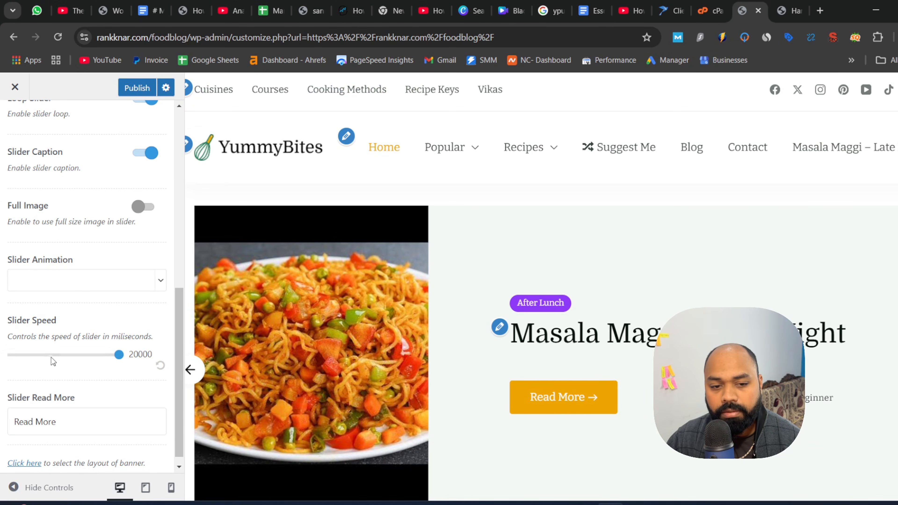
left_click(44, 355)
left_click(32, 355)
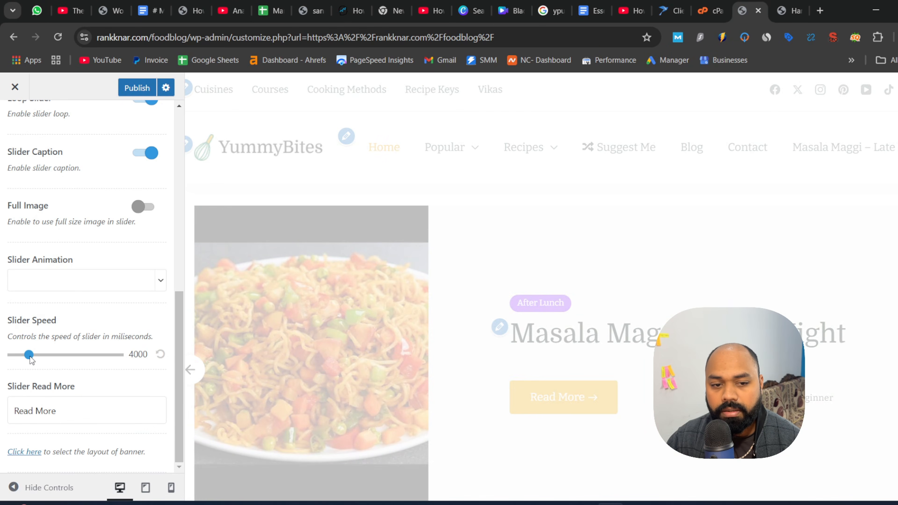
left_click(130, 276)
left_click(98, 318)
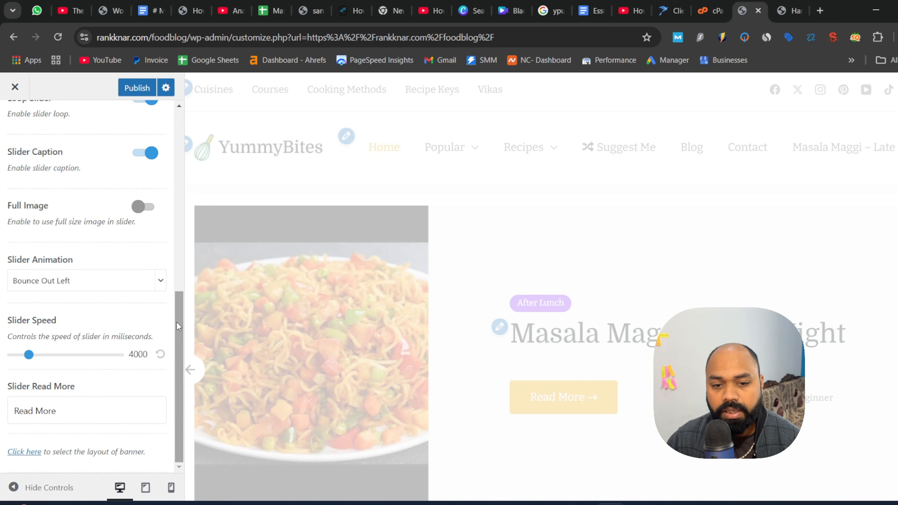
Try the full-size image option for the banner slider in the preview, and turn it off again.
left_click_drag(177, 322, 176, 316)
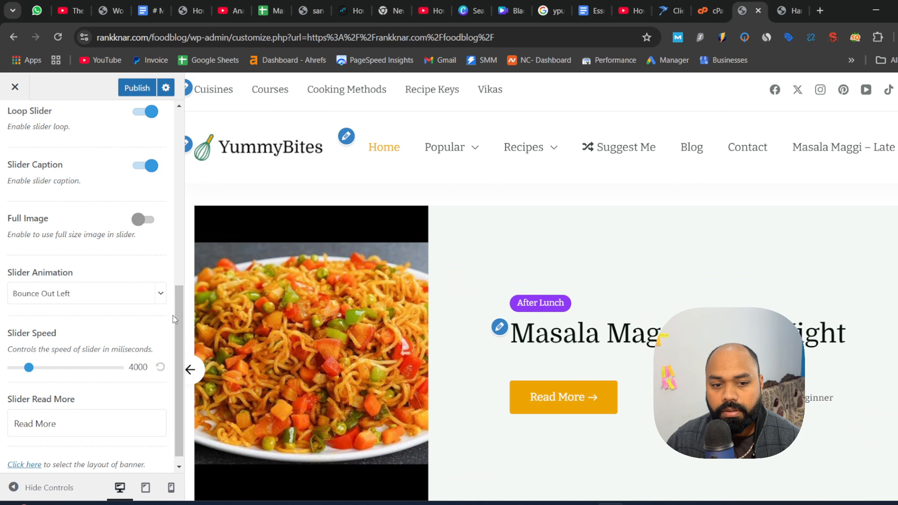
left_click(145, 220)
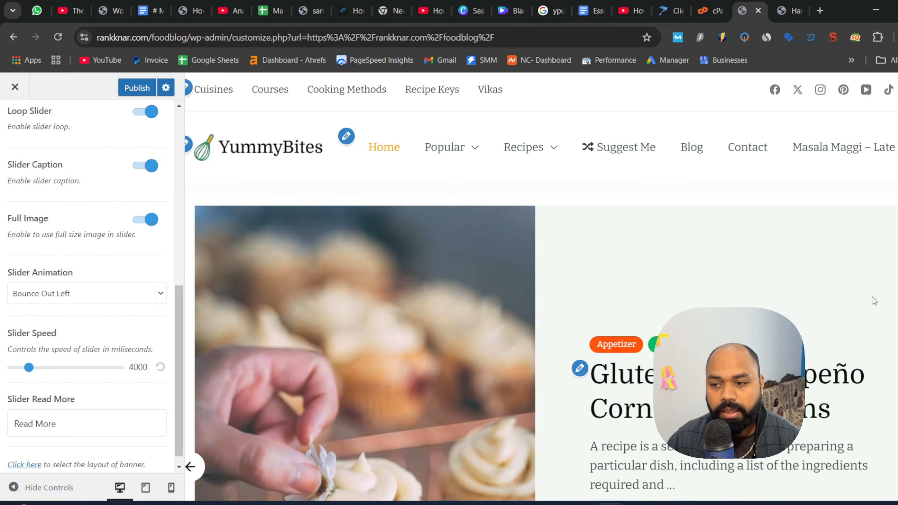
scroll(874, 301, "down", 3)
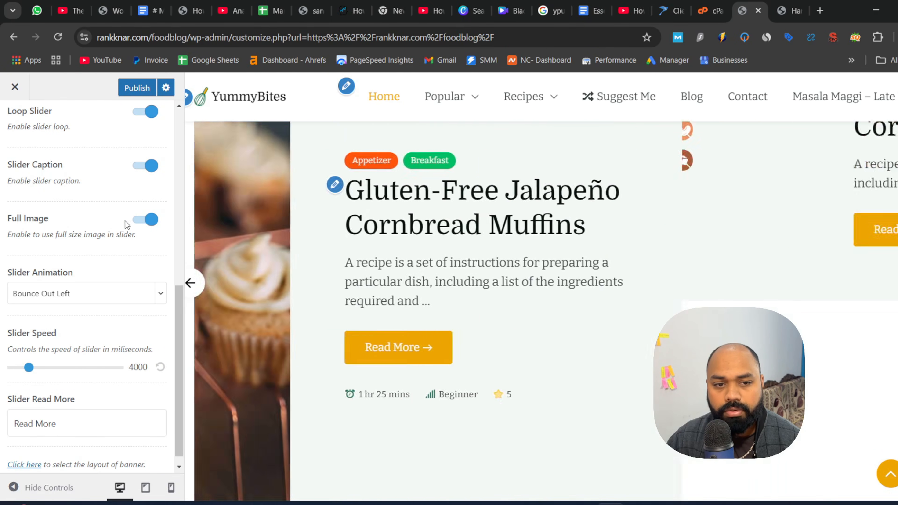
left_click(143, 220)
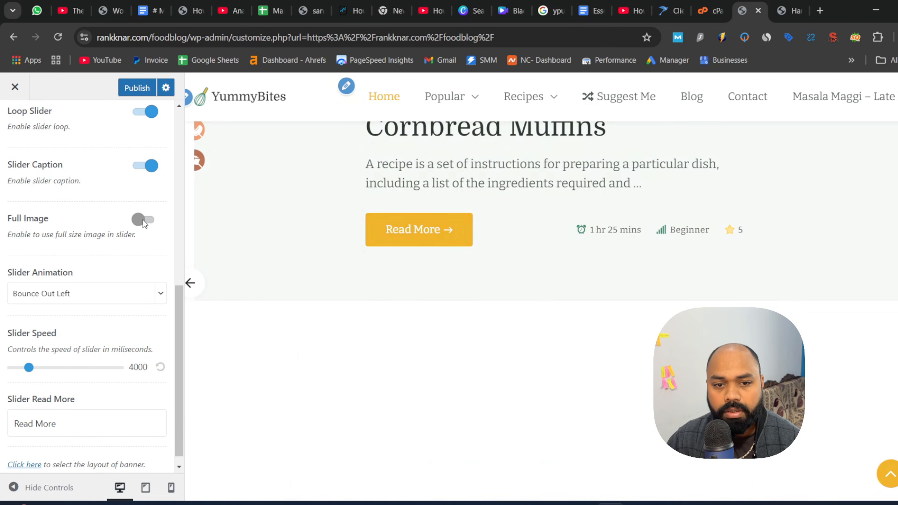
Keep Latest Recipes as the slider content style, publish the banner changes, and return to the Front Page Settings.
left_click_drag(183, 337, 198, 178)
left_click(152, 284)
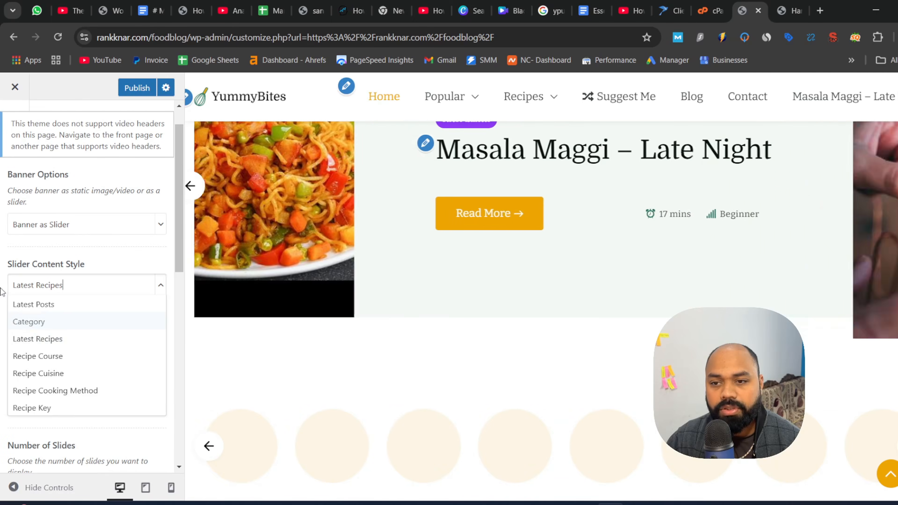
left_click(48, 338)
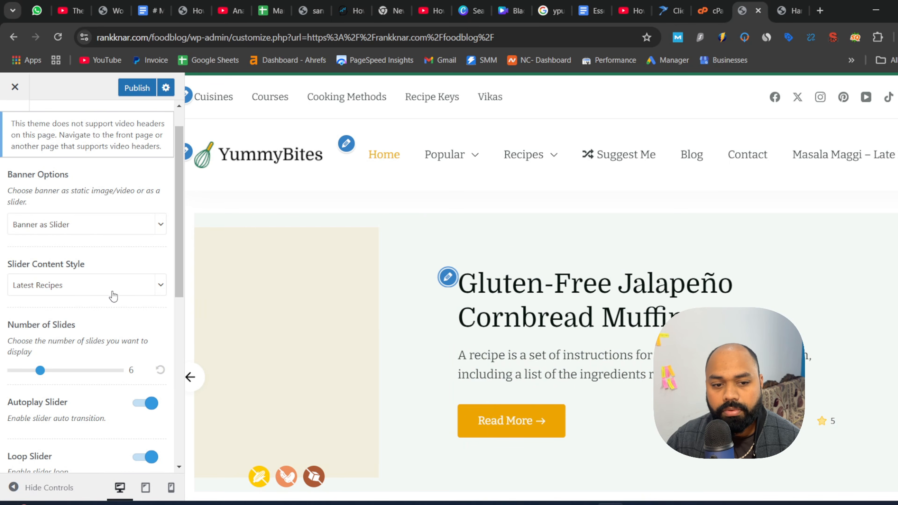
scroll(113, 297, "down", 8)
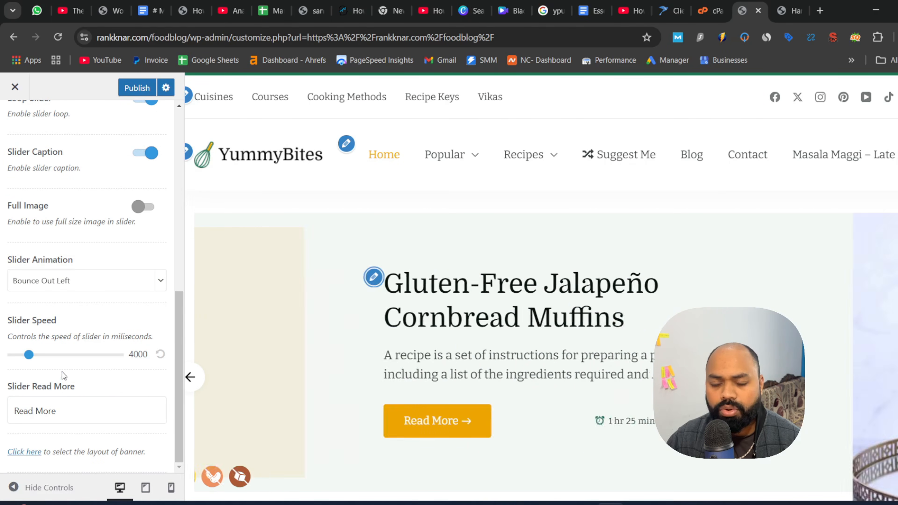
scroll(62, 372, "up", 8)
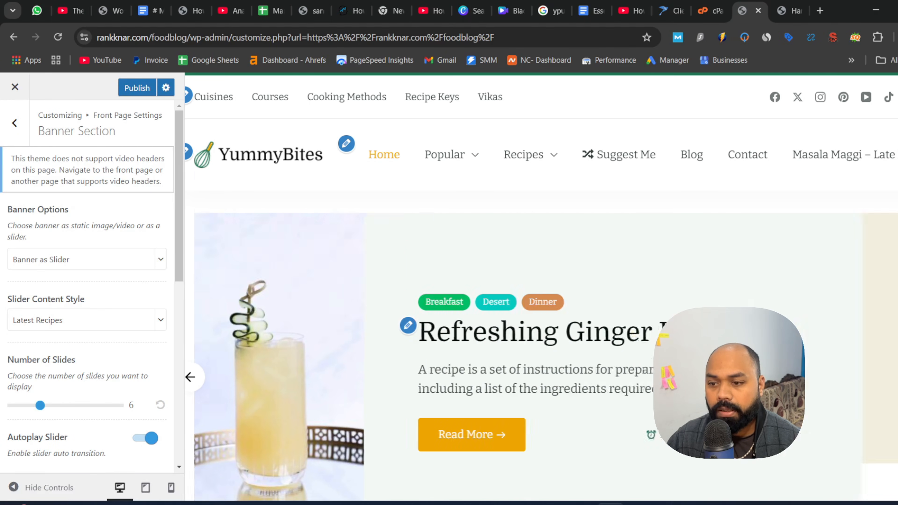
scroll(857, 141, "down", 6)
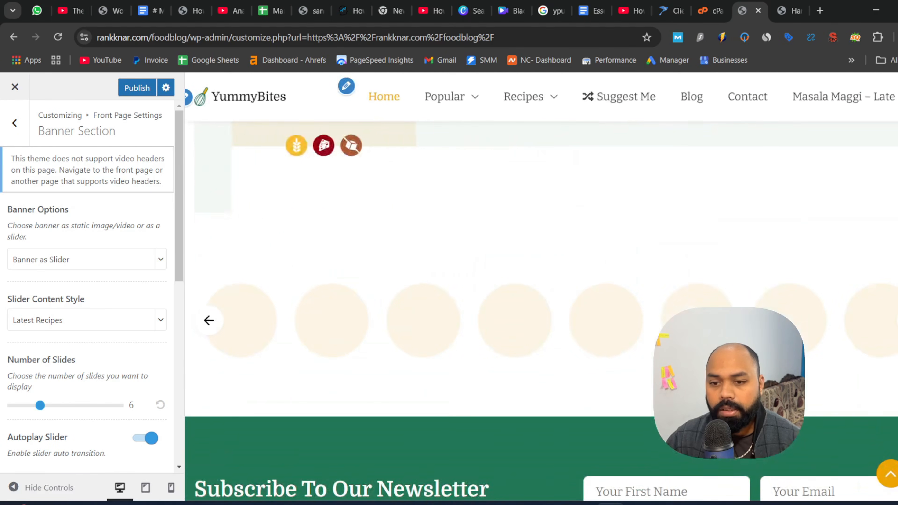
left_click(14, 123)
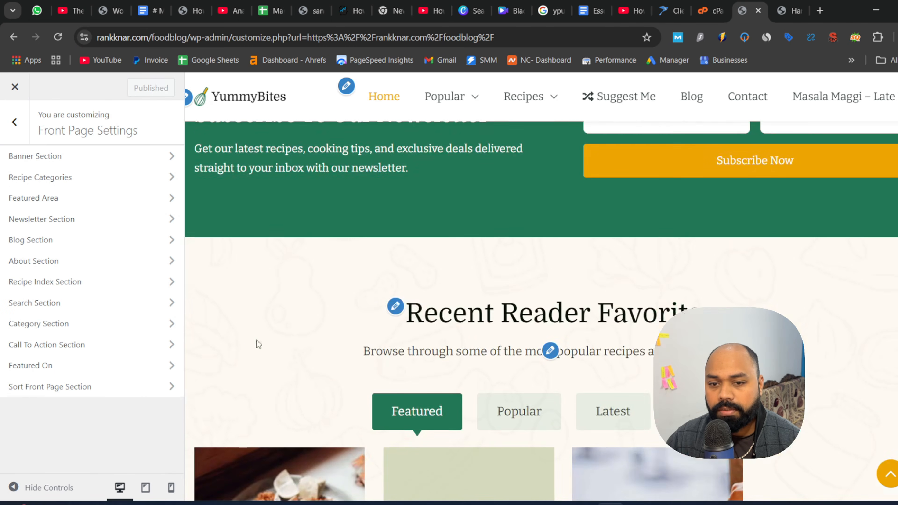
Open the Featured Area settings for the Recent Reader Favorites section on the homepage.
scroll(541, 312, "down", 10)
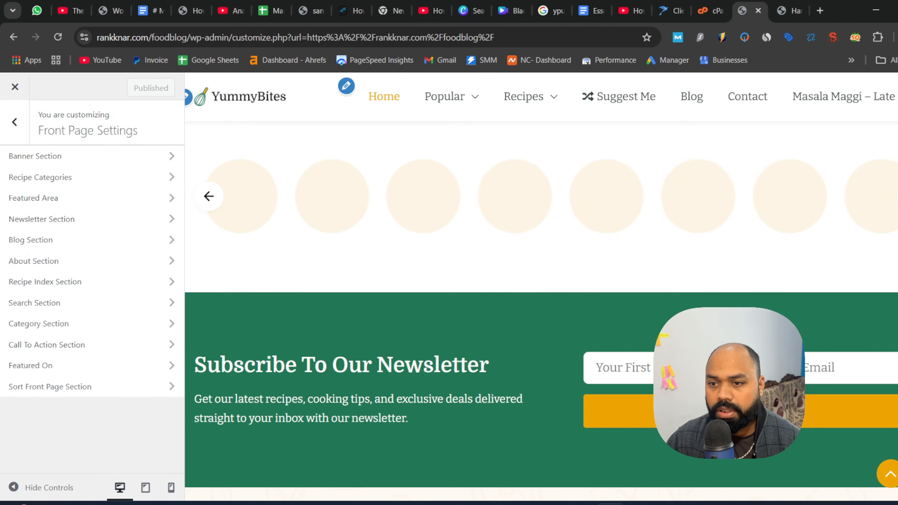
scroll(541, 329, "up", 5)
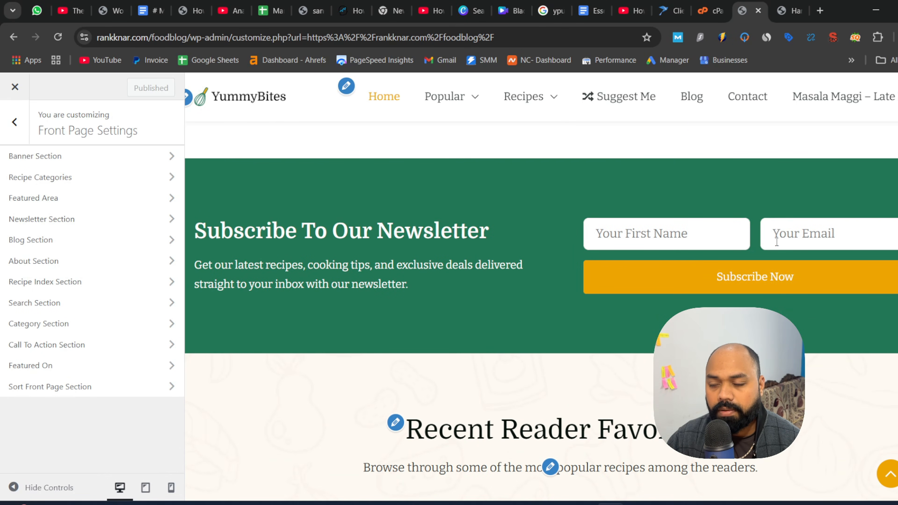
scroll(541, 311, "down", 5)
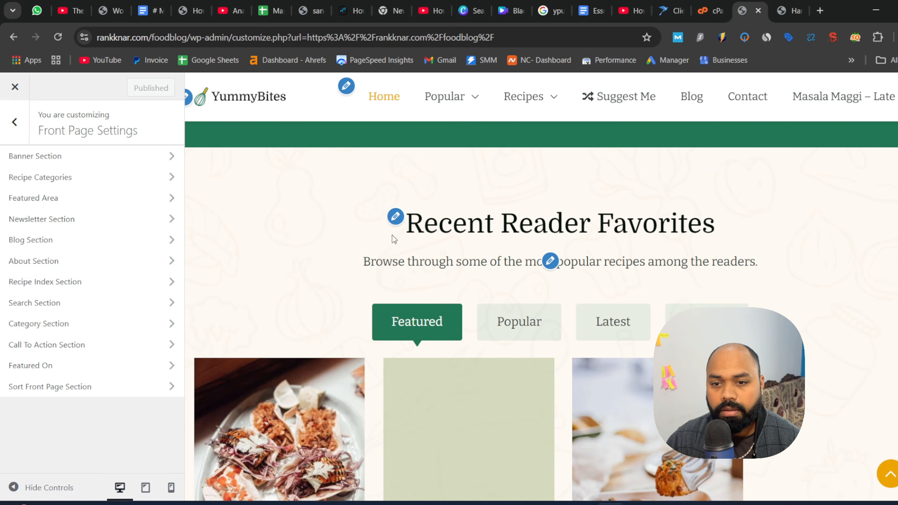
left_click(396, 216)
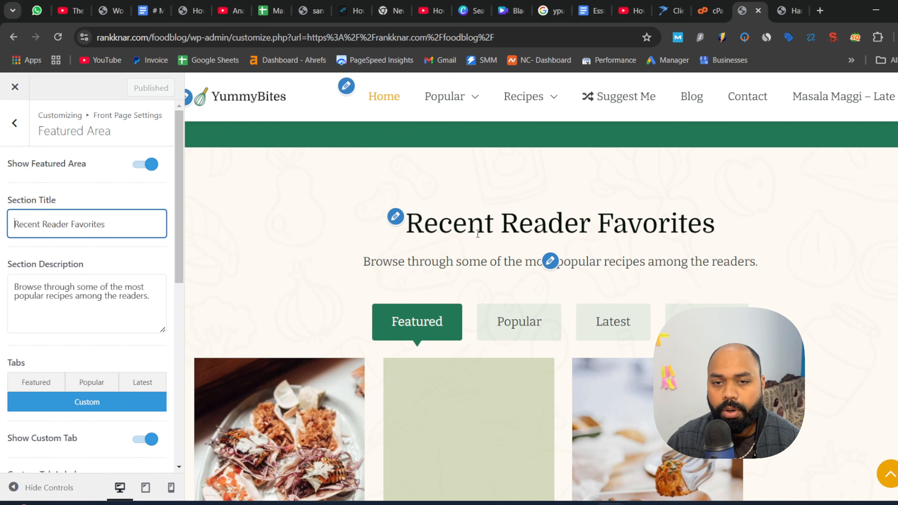
scroll(448, 336, "down", 10)
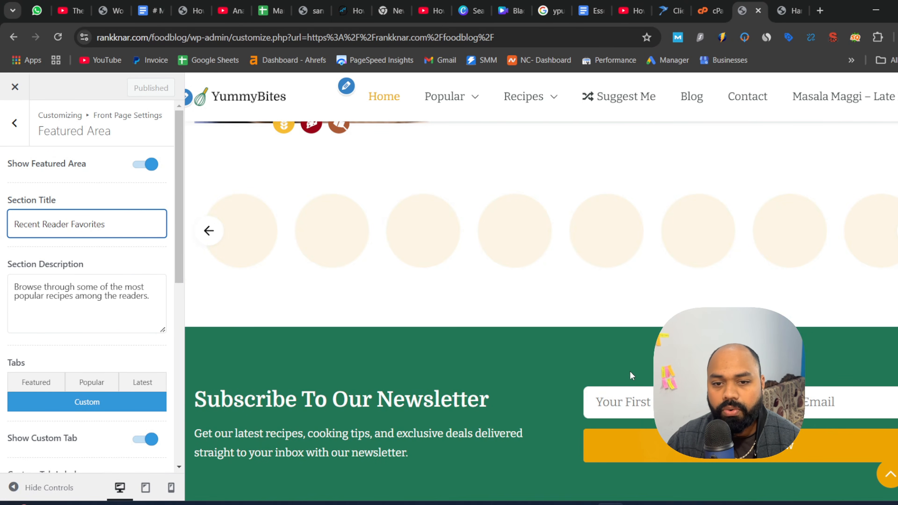
scroll(615, 364, "up", 8)
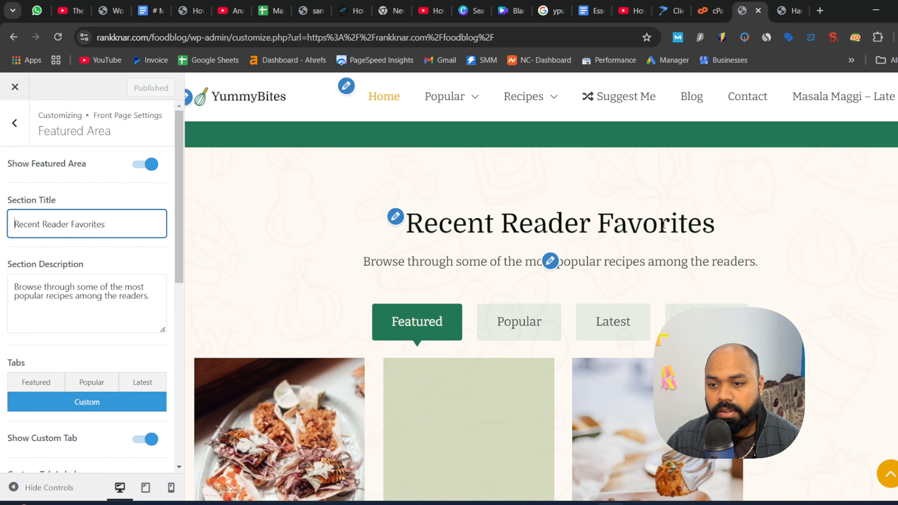
Set the Featured Area's section title to "My Top Recipes", correcting the capitalization of the last word.
triple_click(121, 225)
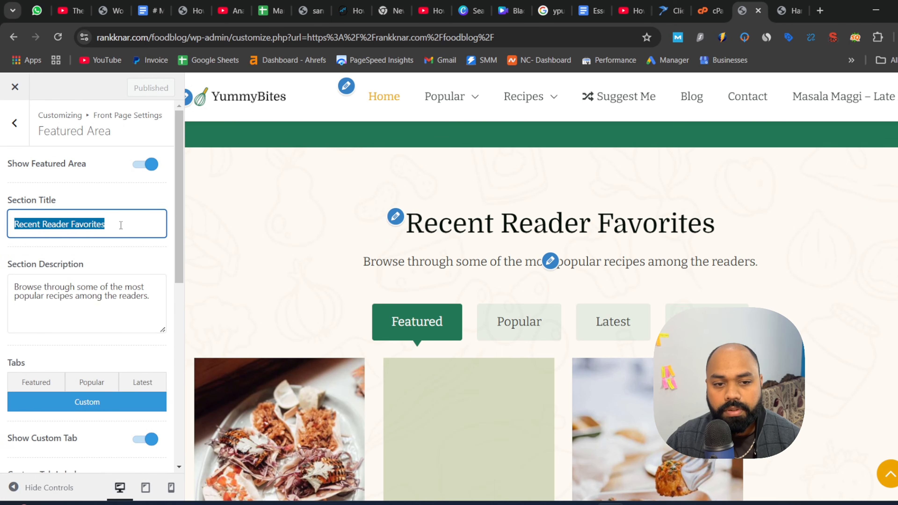
type("My Top")
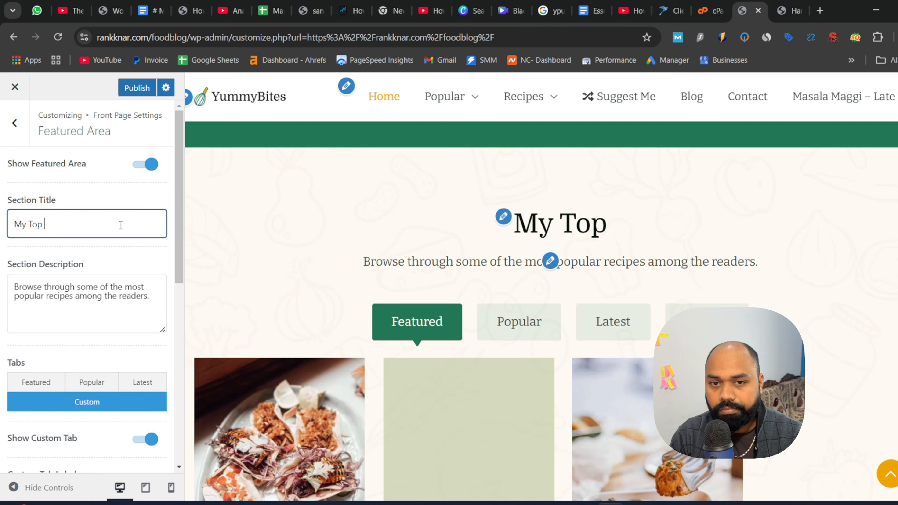
type("REc")
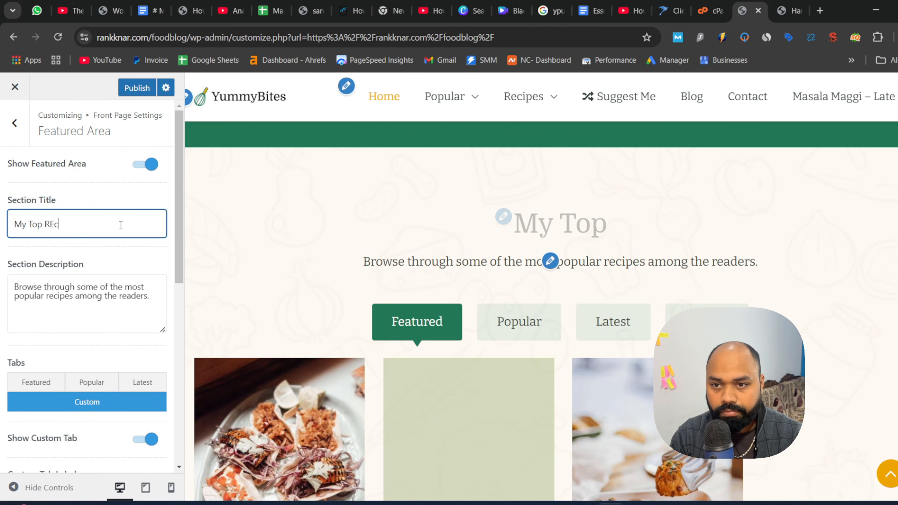
type("ipe")
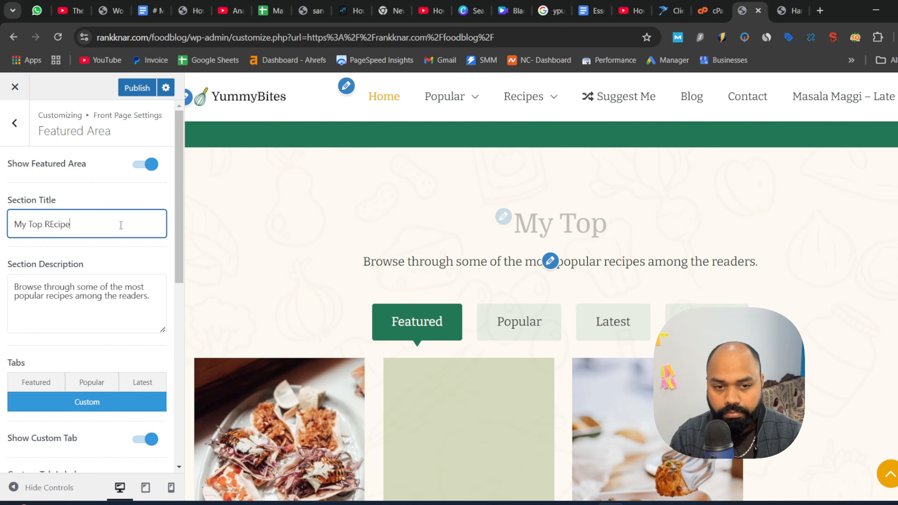
type("s")
double_click(52, 224)
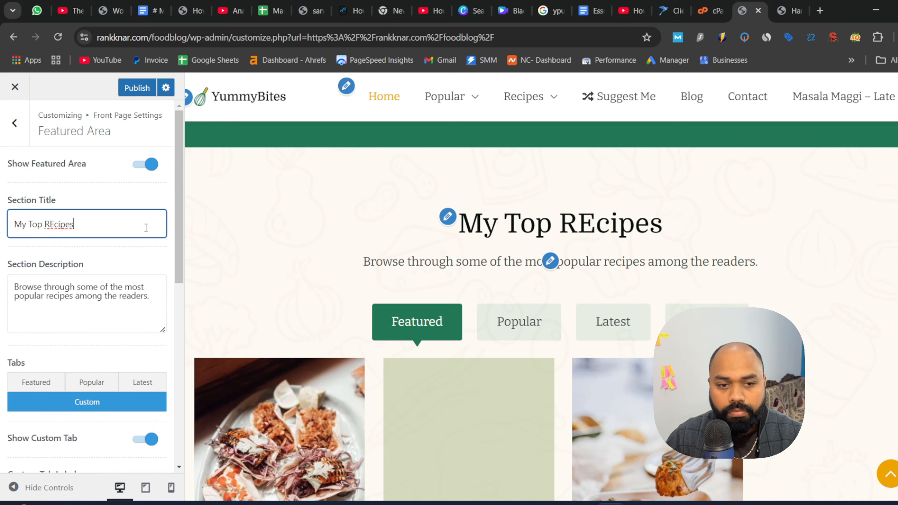
right_click(52, 224)
left_click(90, 207)
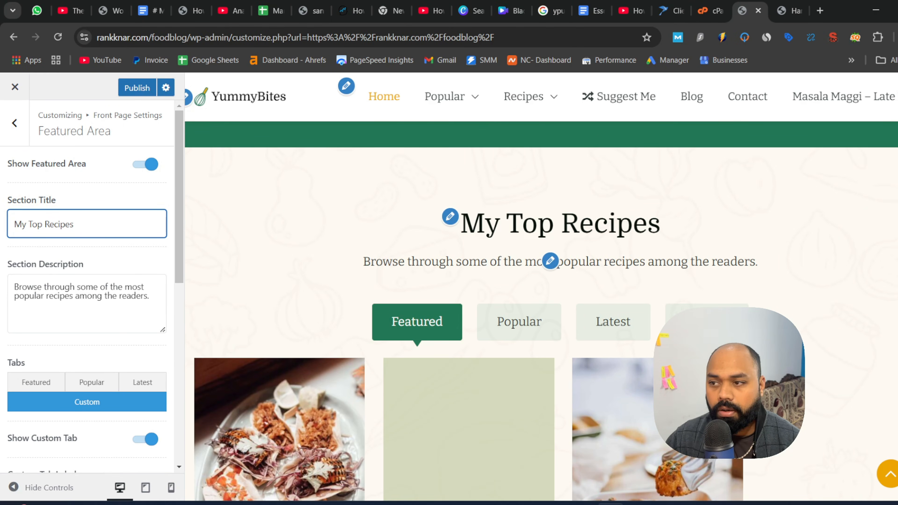
Review the recipes in the Featured Area preview and switch the section's tab selection from Custom to Latest.
scroll(524, 322, "down", 6)
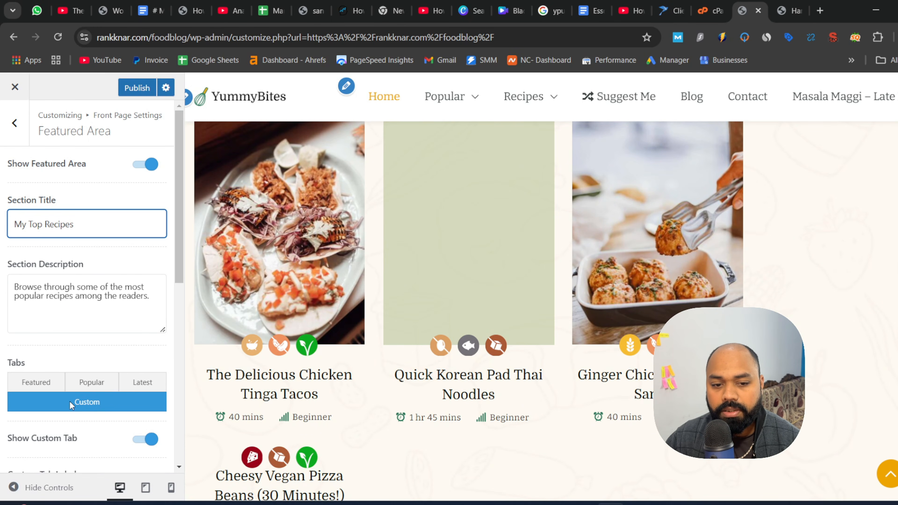
left_click(87, 402)
scroll(174, 290, "down", 1)
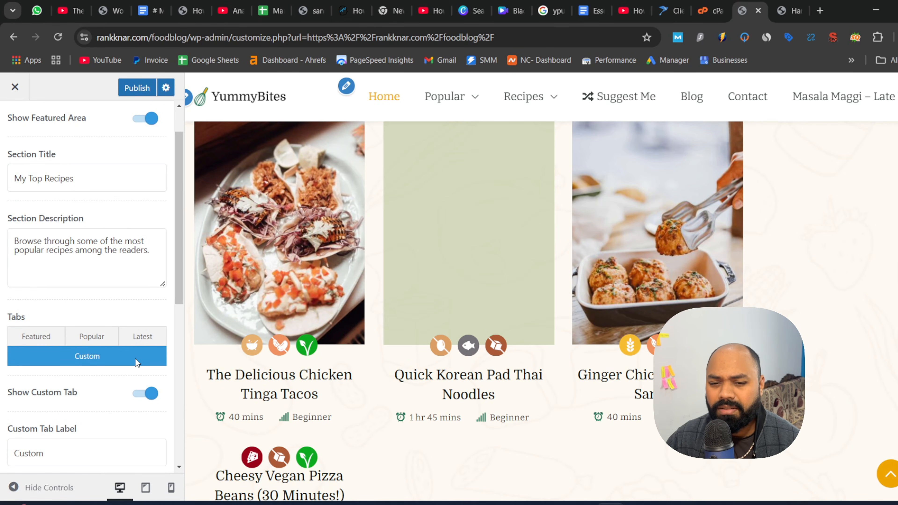
left_click(142, 339)
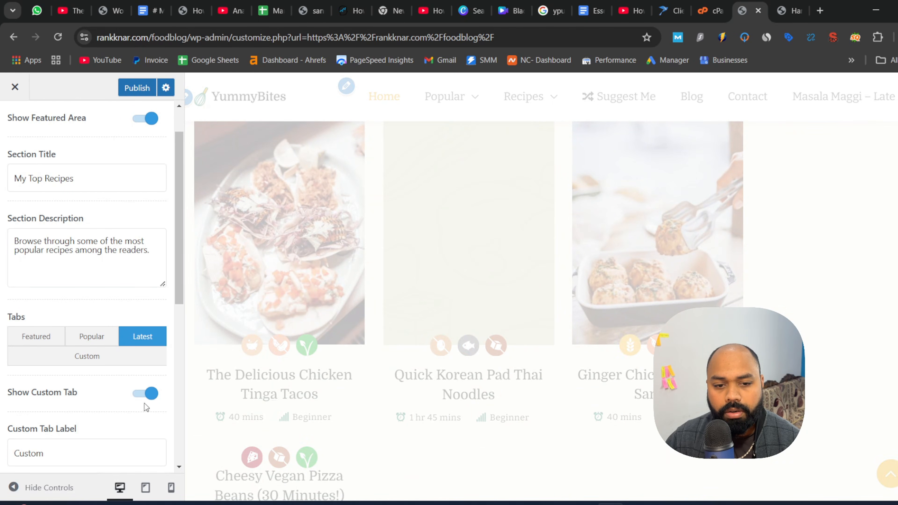
Keep Latest Posts as the display option for the Featured Area's Latest tab and set its number of posts to 3.
scroll(173, 285, "down", 1)
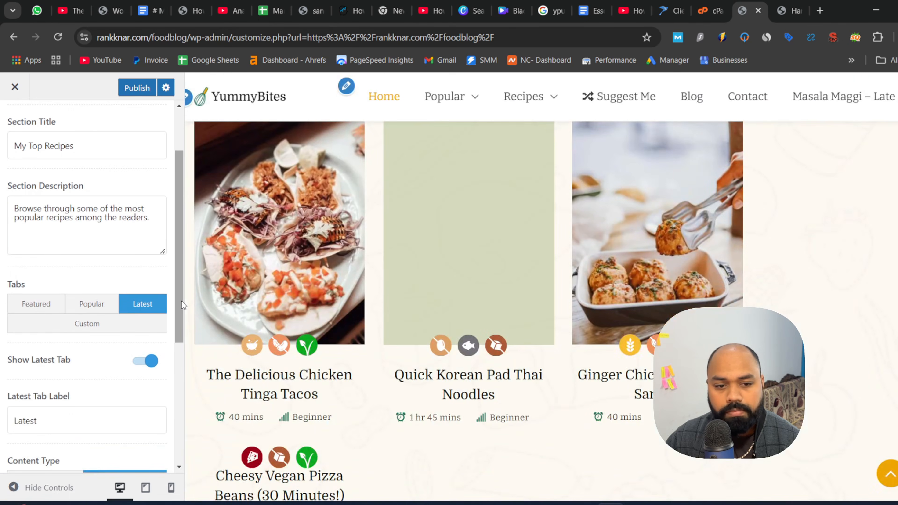
scroll(176, 305, "down", 2)
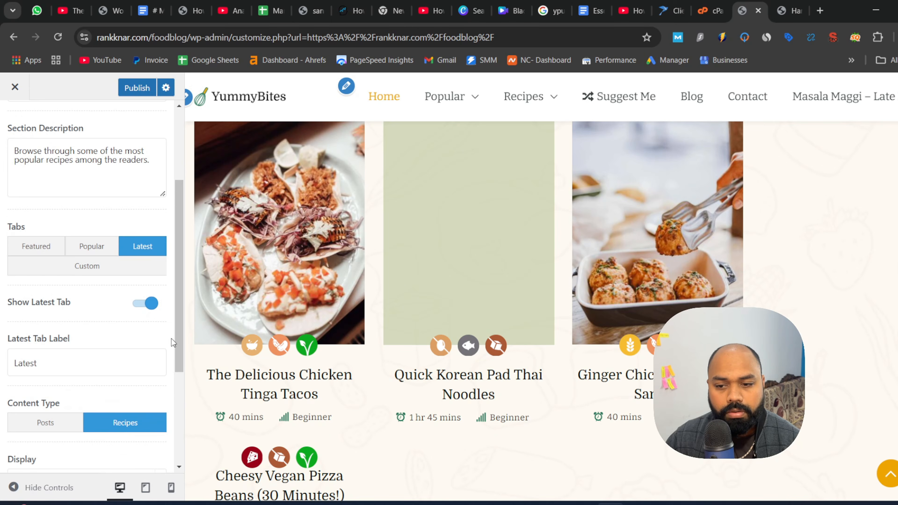
scroll(152, 350, "down", 5)
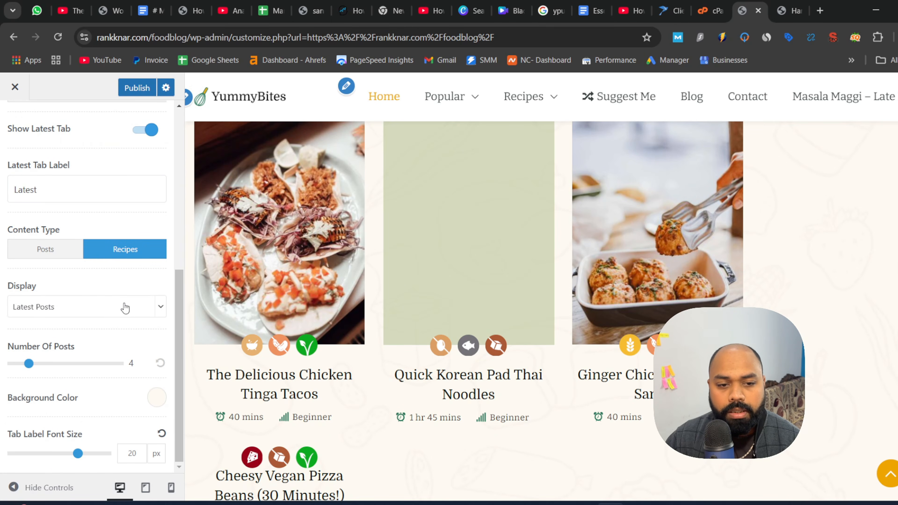
left_click(125, 305)
left_click(2, 340)
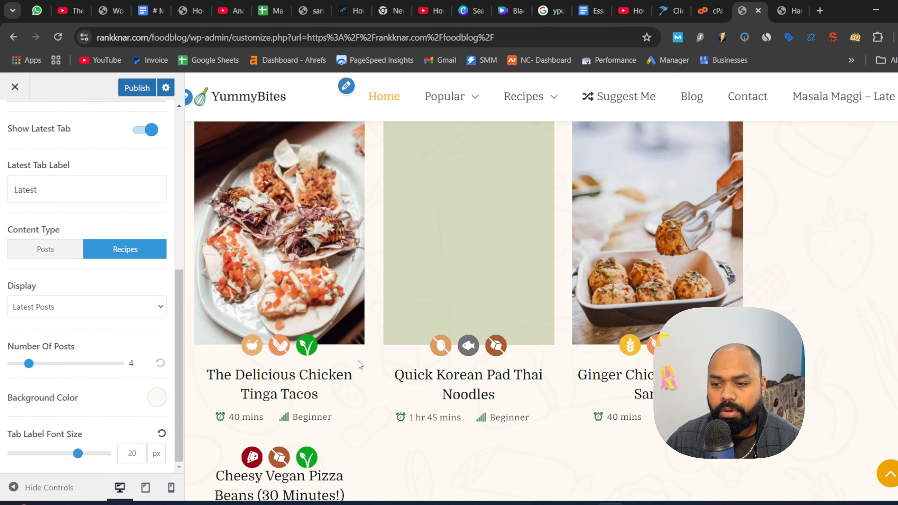
left_click(32, 366)
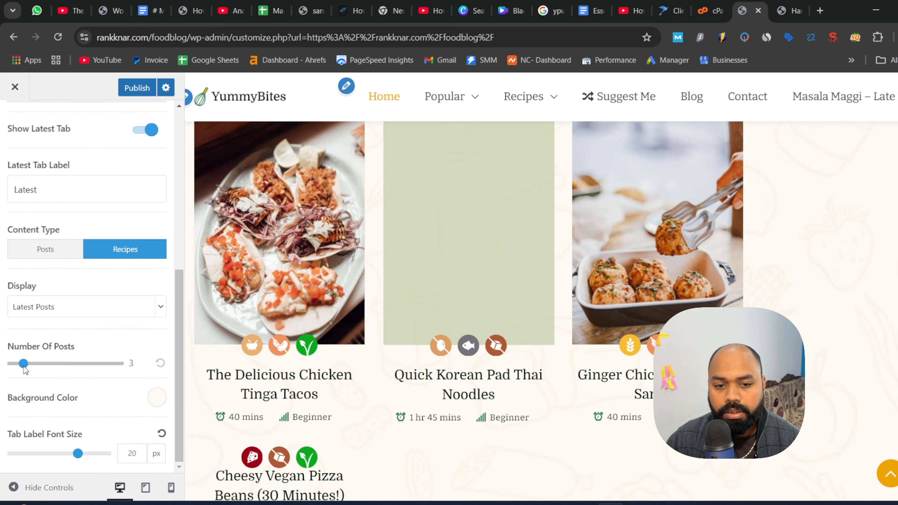
left_click_drag(56, 368, 43, 369)
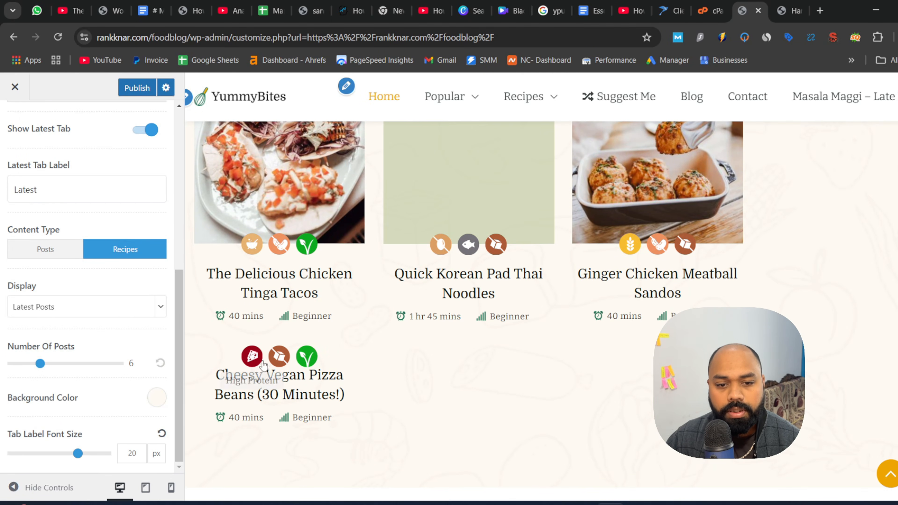
mouse_move(40, 364)
left_mouse_down()
mouse_move(16, 365)
mouse_move(23, 364)
left_mouse_up()
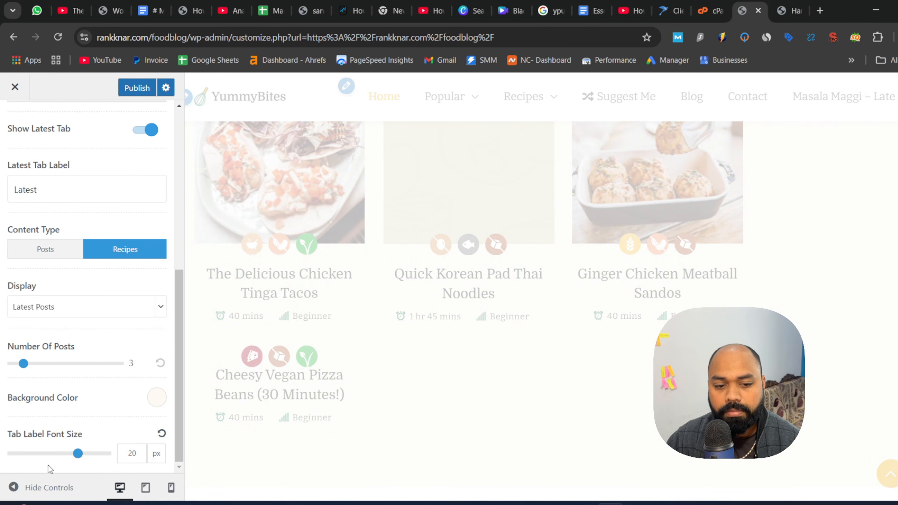
Preview the My Top Recipes section with the customizer controls hidden, compare its Featured, Popular, Latest and Custom tabs, and restore the controls.
left_click(16, 488)
scroll(597, 297, "down", 10)
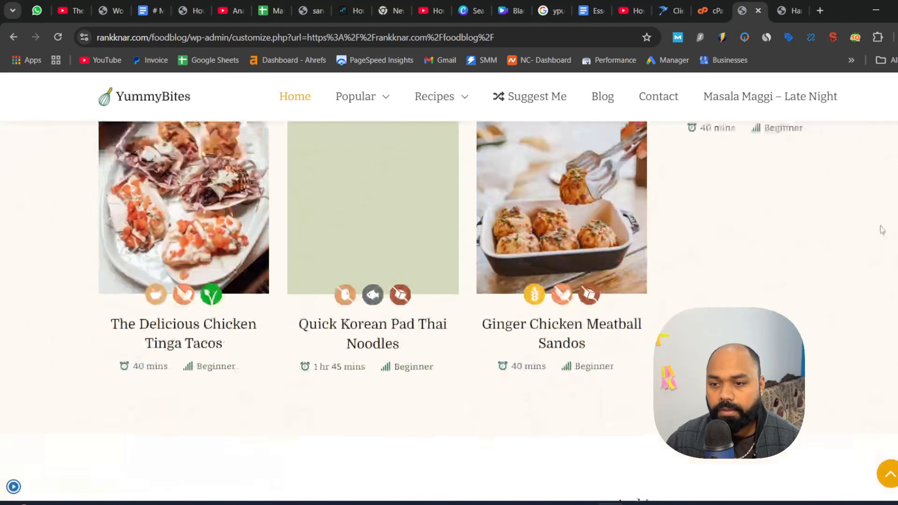
scroll(450, 312, "up", 5)
scroll(449, 311, "down", 3)
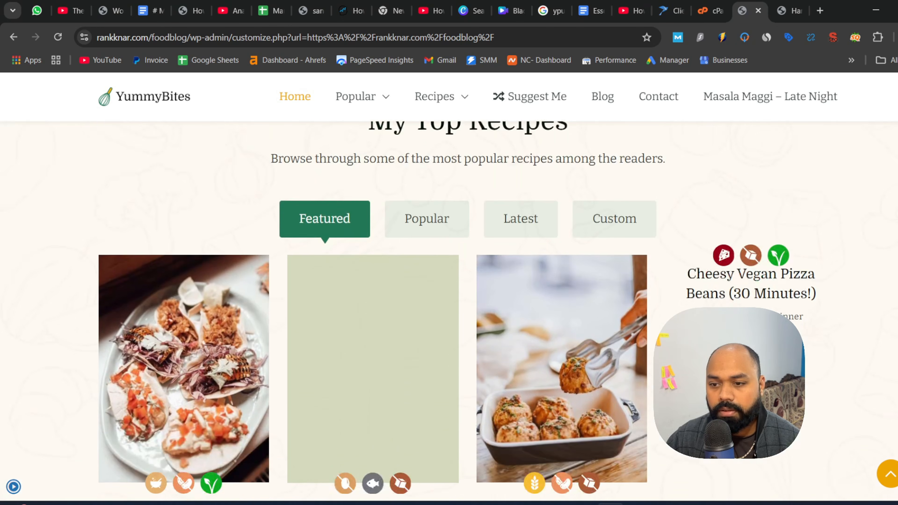
scroll(449, 312, "up", 2)
left_click(459, 207)
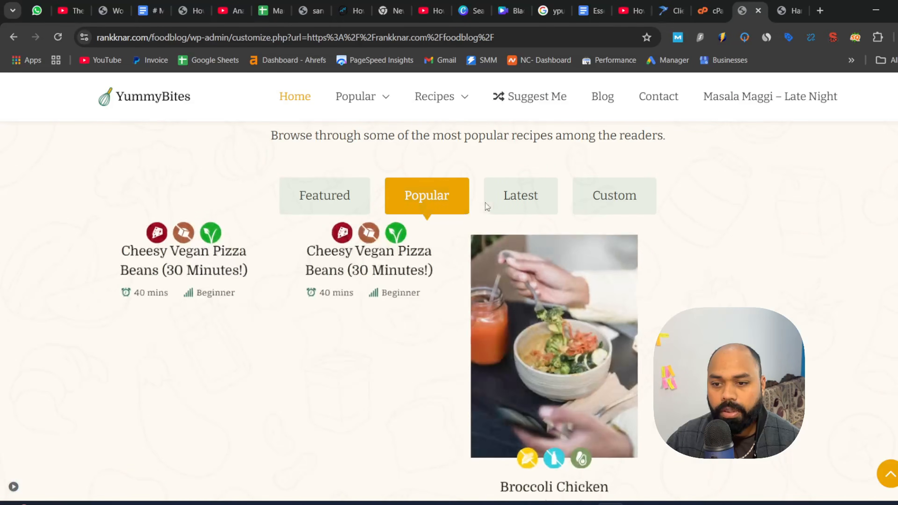
left_click(529, 207)
left_click(598, 206)
left_click(346, 204)
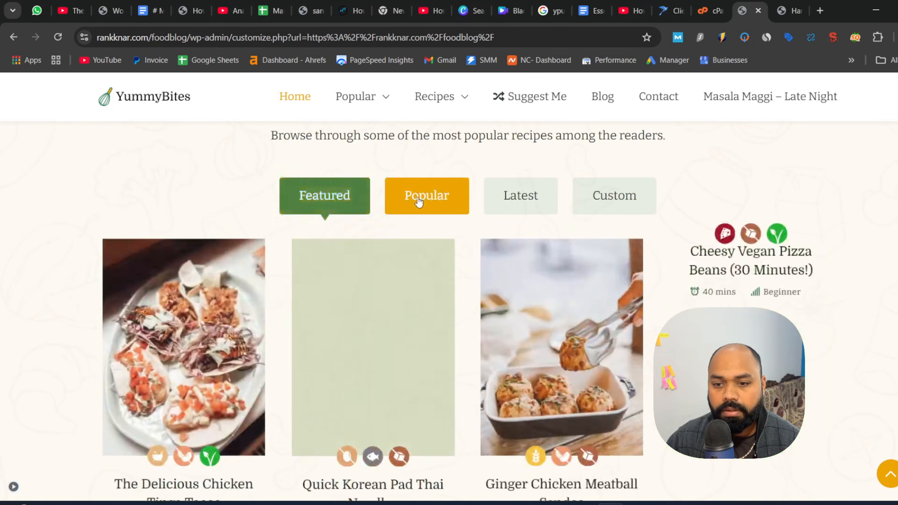
left_click(427, 198)
left_click(541, 199)
left_click(403, 199)
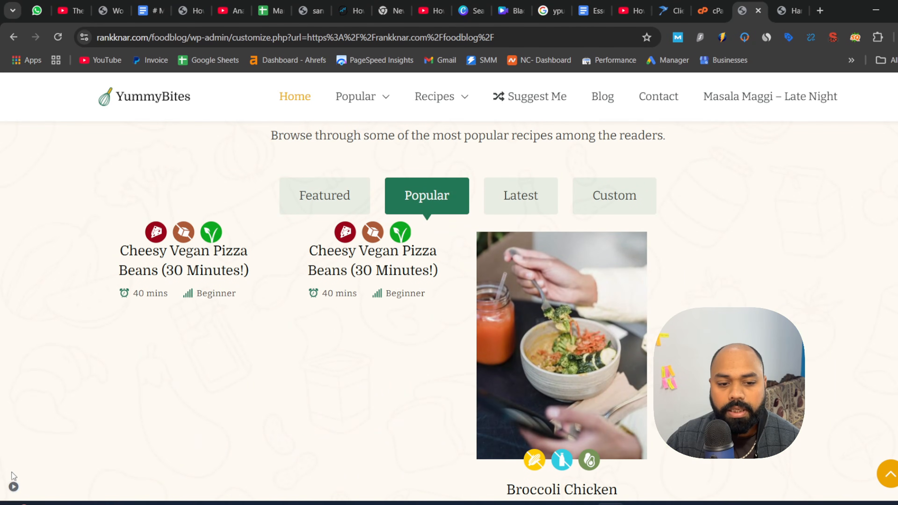
left_click(13, 488)
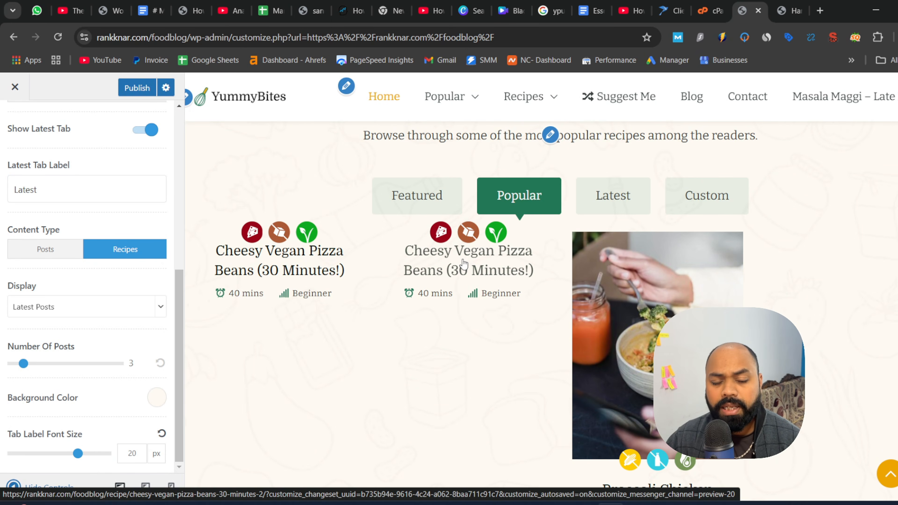
Examine the homepage preview down to the footer, and return to My Top Recipes to show its Featured recipes.
scroll(525, 273, "down", 10)
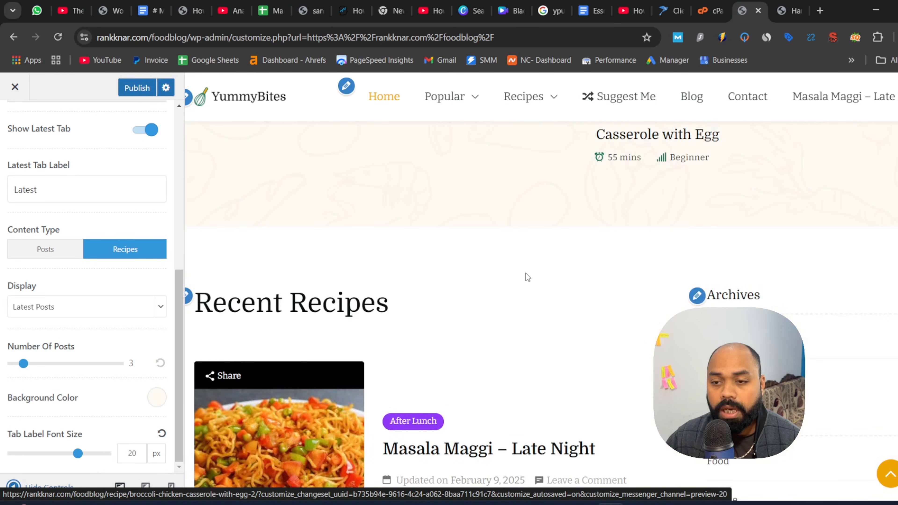
scroll(525, 274, "down", 5)
scroll(526, 274, "up", 5)
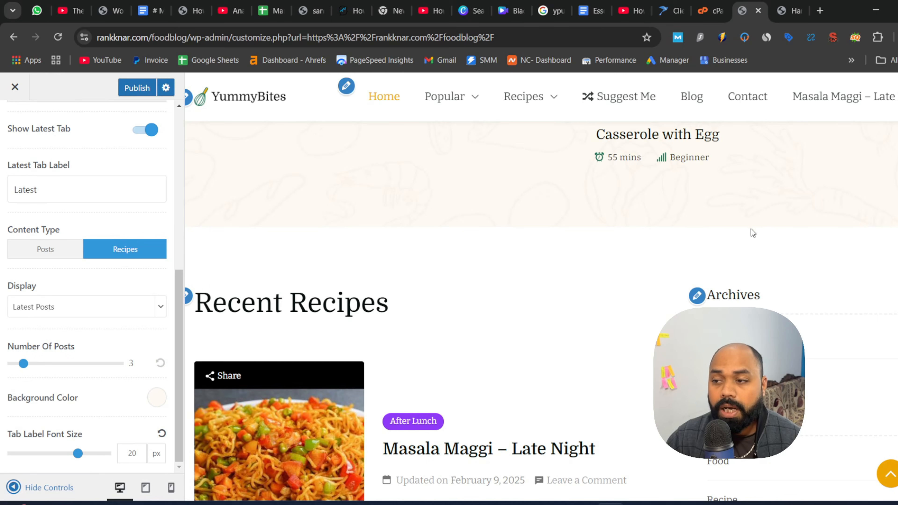
scroll(752, 233, "down", 20)
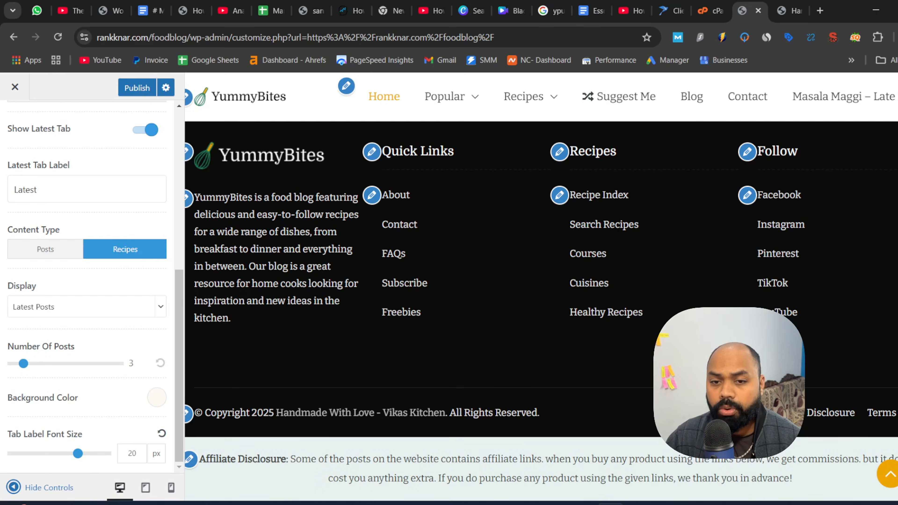
scroll(541, 311, "up", 15)
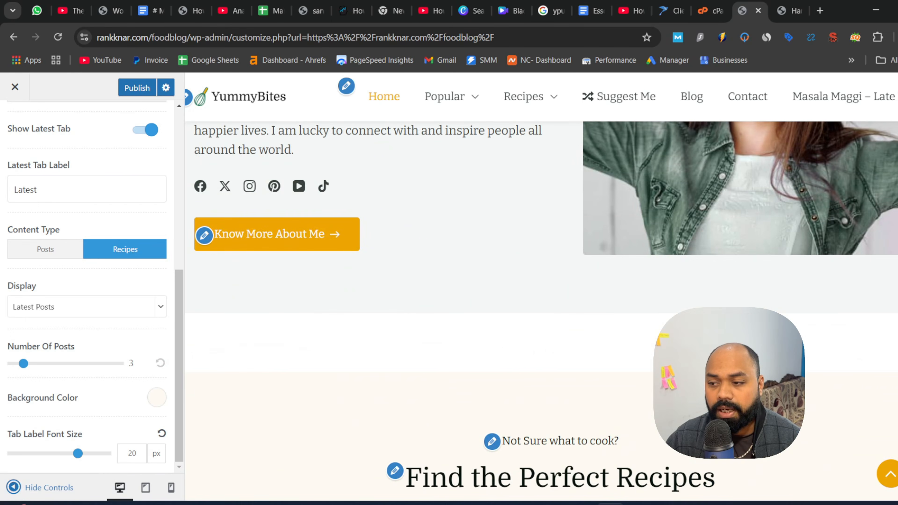
scroll(541, 311, "up", 10)
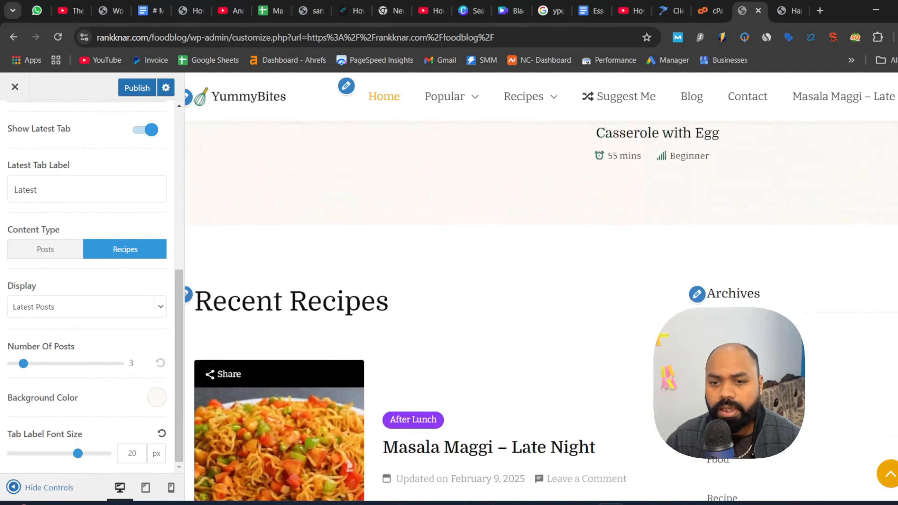
scroll(404, 291, "up", 10)
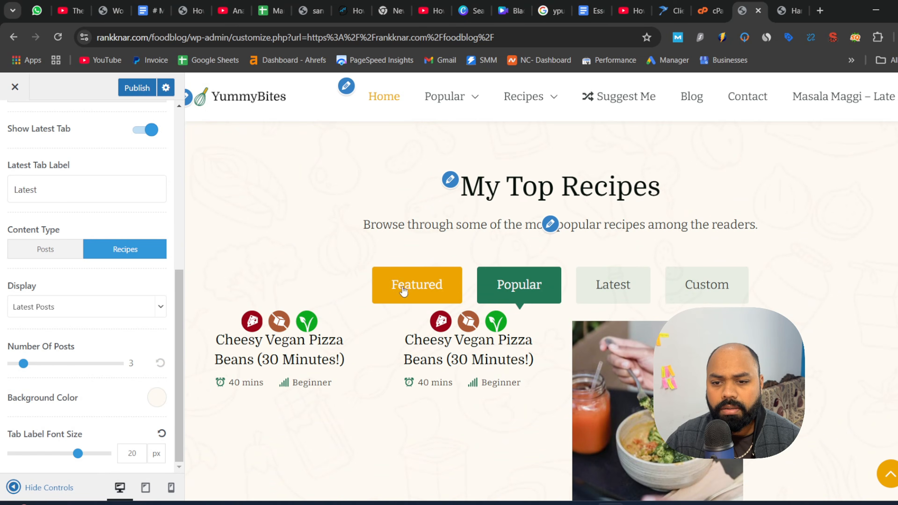
left_click(404, 291)
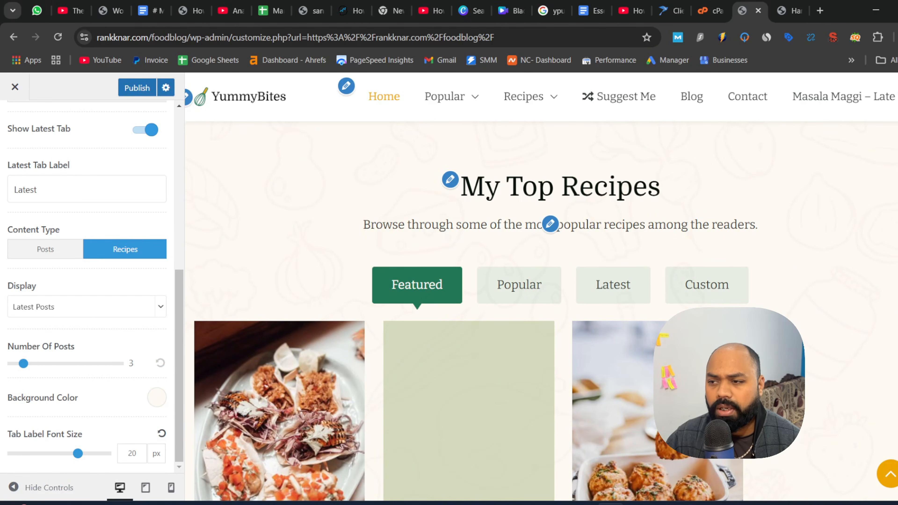
Delete the Archives widget block from the Blog Sidebar beside Recent Recipes.
scroll(476, 312, "down", 10)
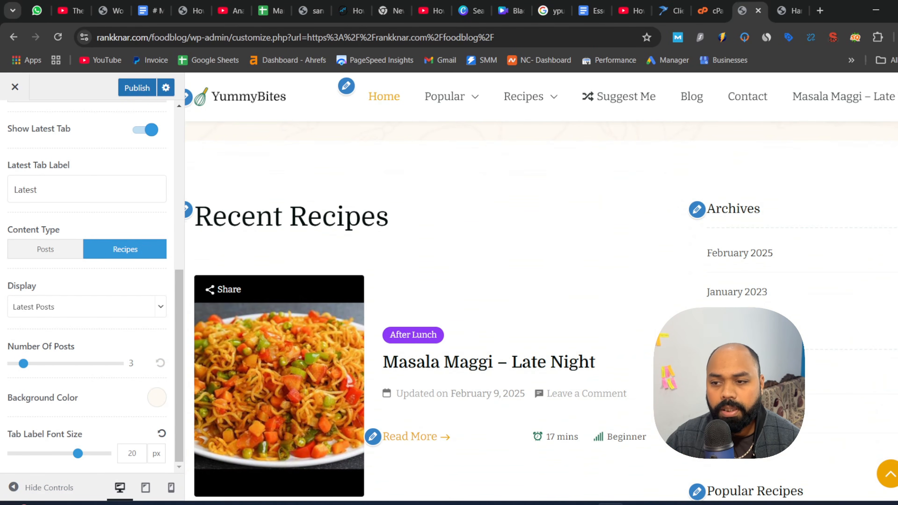
left_click(697, 209)
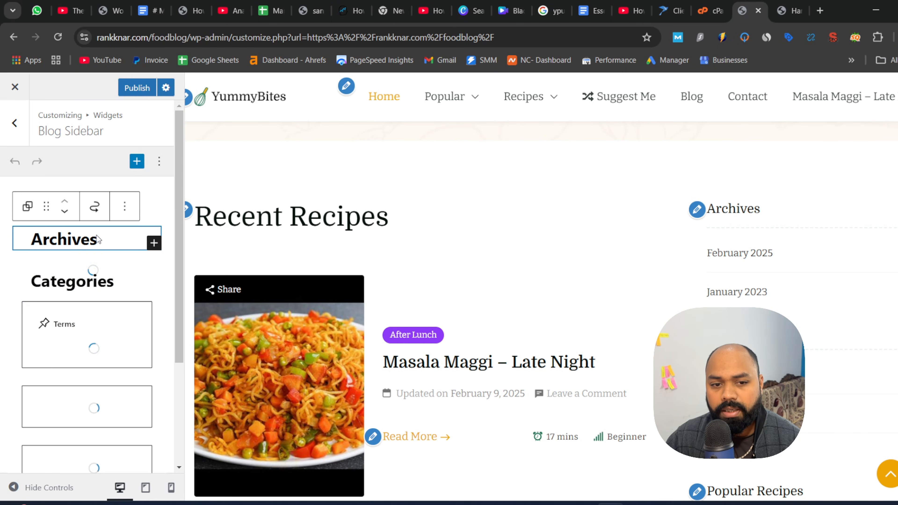
left_click(120, 207)
scroll(180, 422, "down", 3)
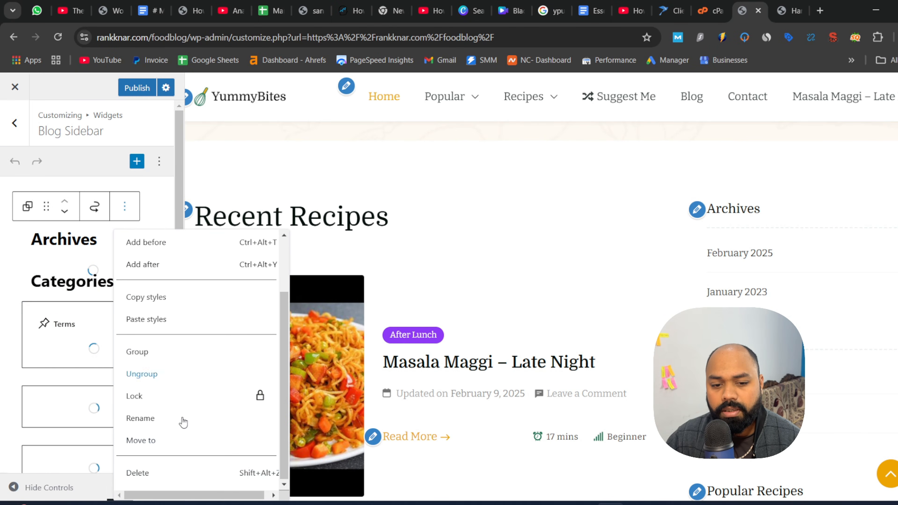
left_click(148, 473)
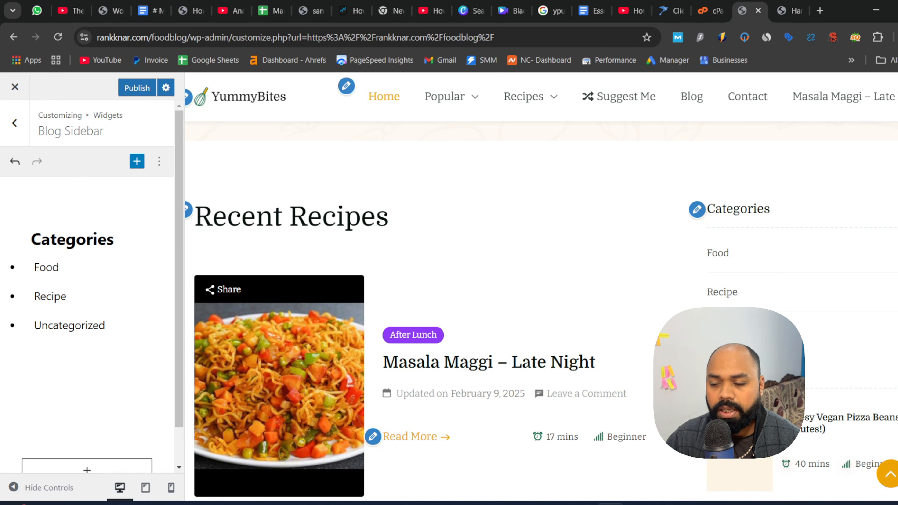
Open the Blog Section settings for Recent Recipes and review its options, keeping Blog Posts and Recipes as the content.
scroll(541, 311, "down", 2)
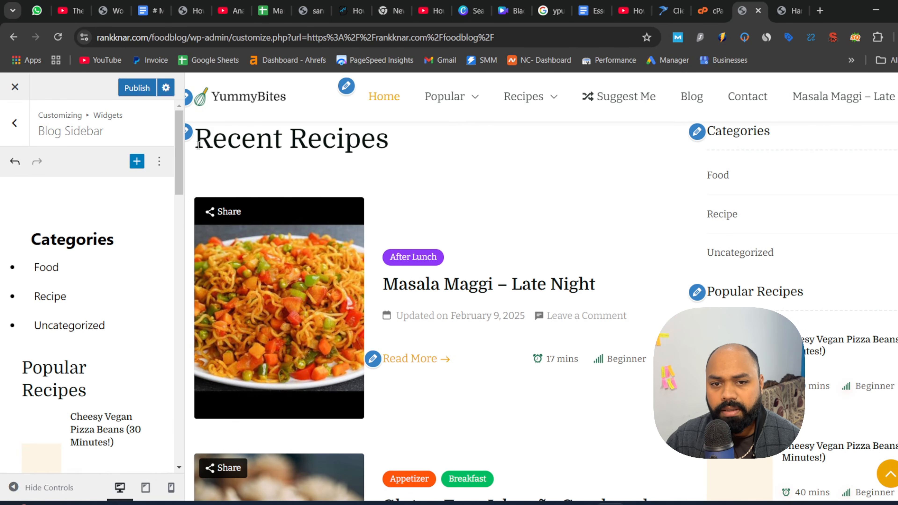
left_click(188, 132)
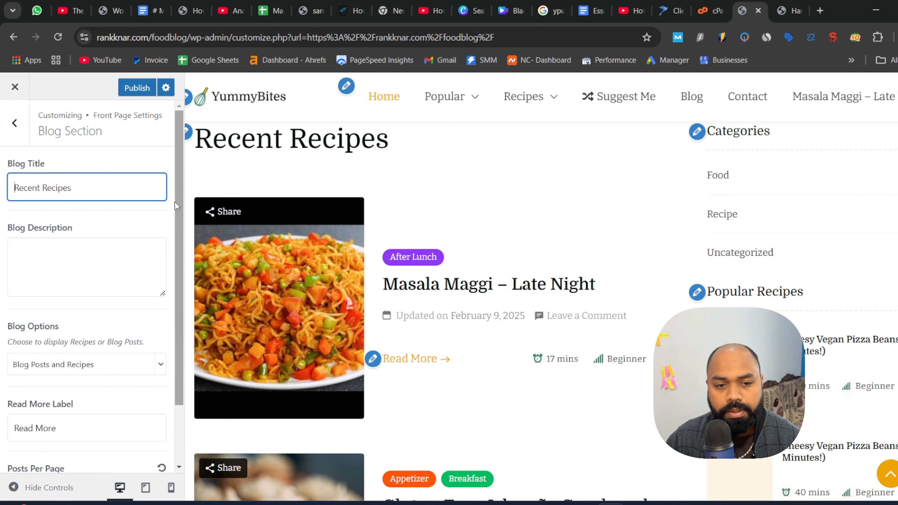
left_click(59, 258)
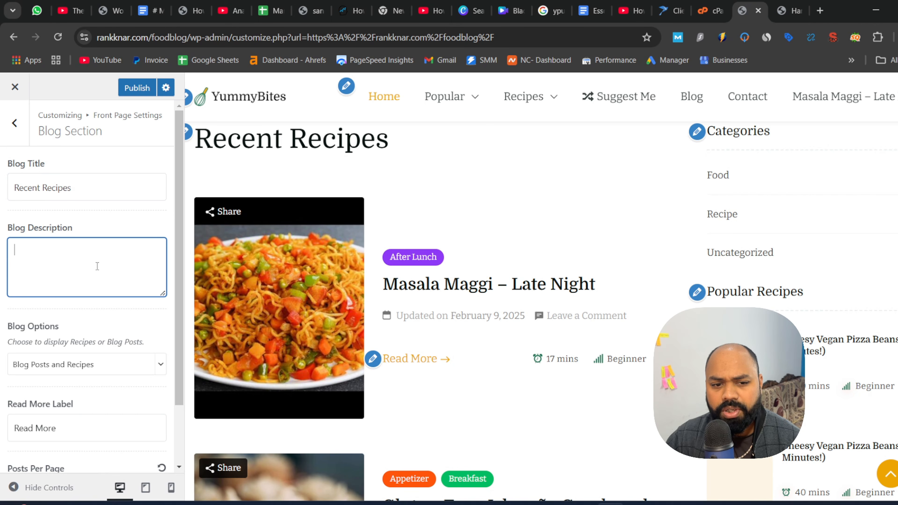
scroll(176, 343, "down", 2)
left_click(92, 294)
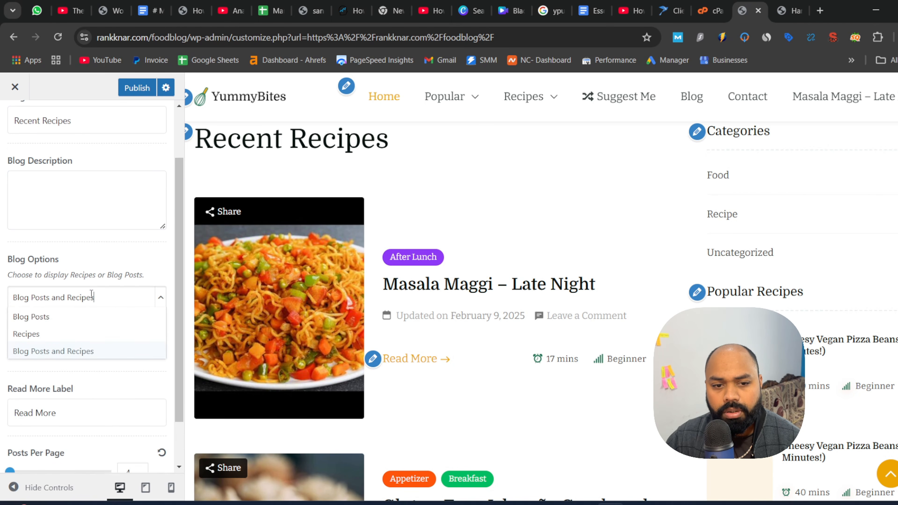
left_click(163, 288)
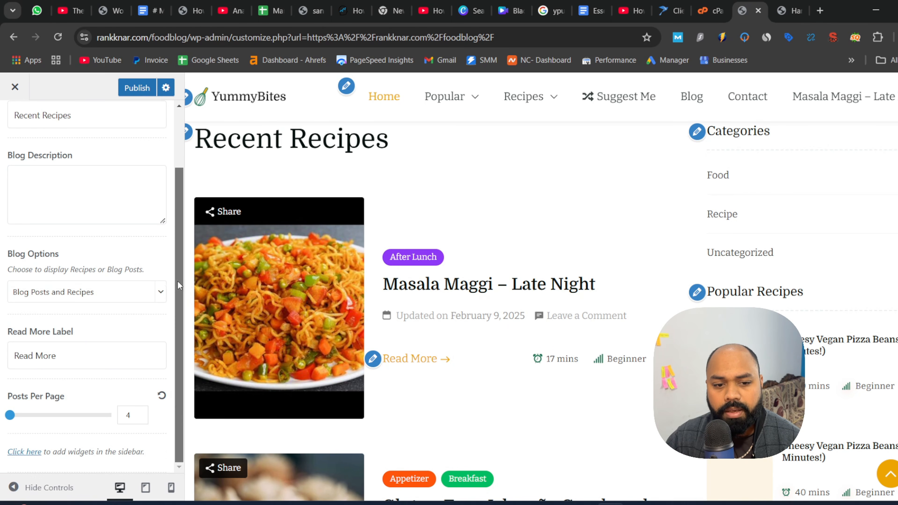
scroll(177, 281, "down", 1)
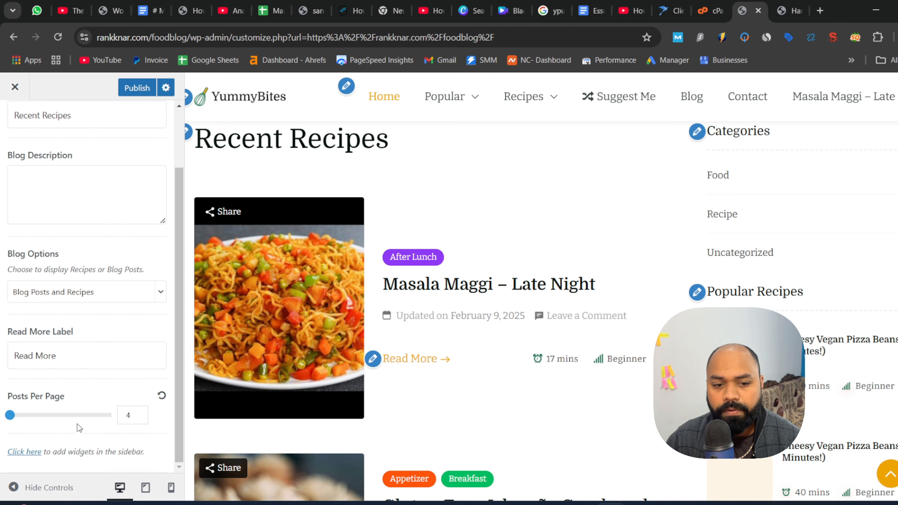
Examine the Recent Recipes posts, sidebar widgets and About Me section in the homepage preview.
scroll(478, 289, "down", 10)
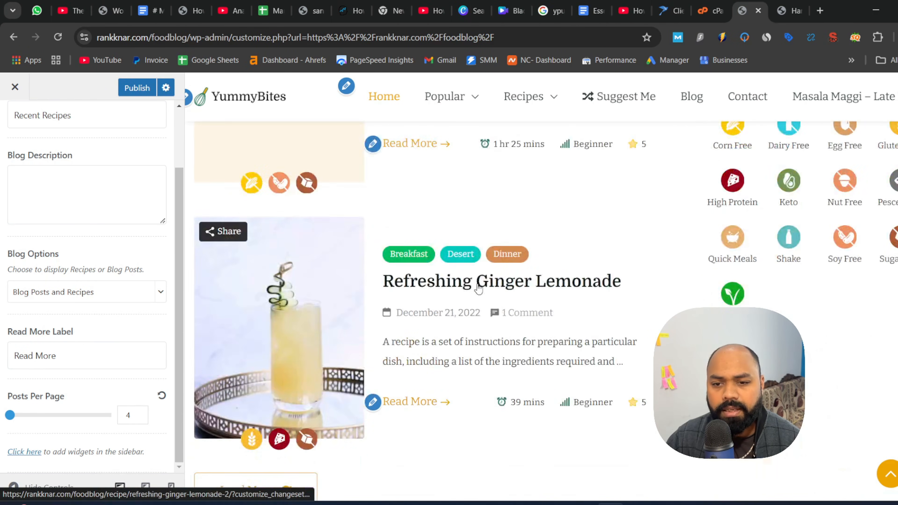
scroll(478, 289, "up", 9)
scroll(470, 293, "up", 2)
scroll(470, 293, "up", 8)
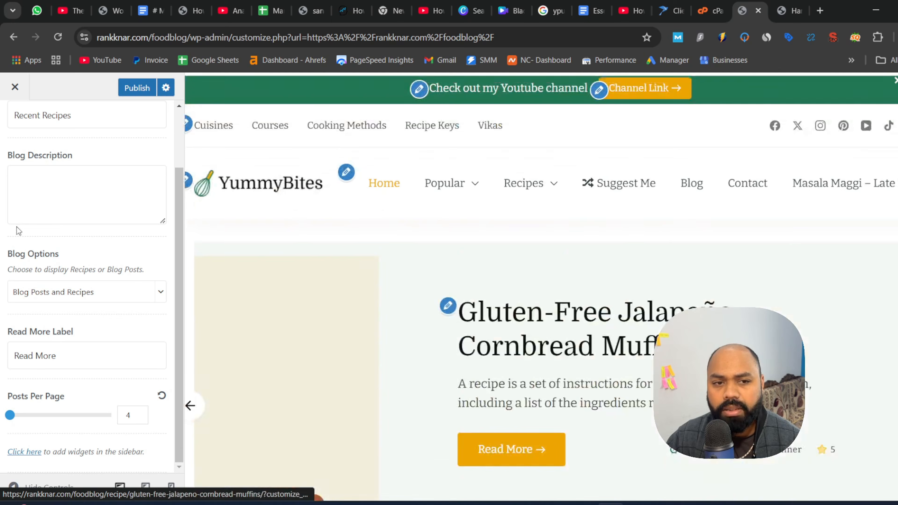
scroll(685, 262, "down", 10)
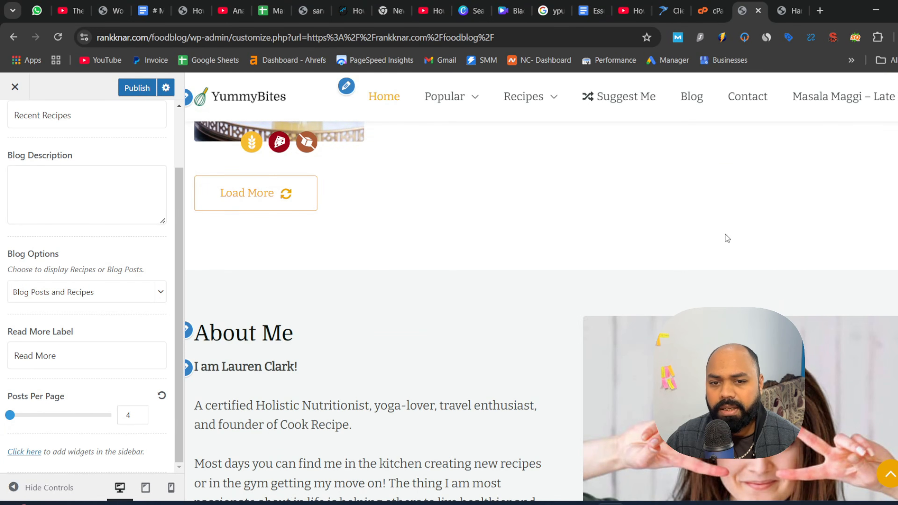
scroll(541, 312, "up", 10)
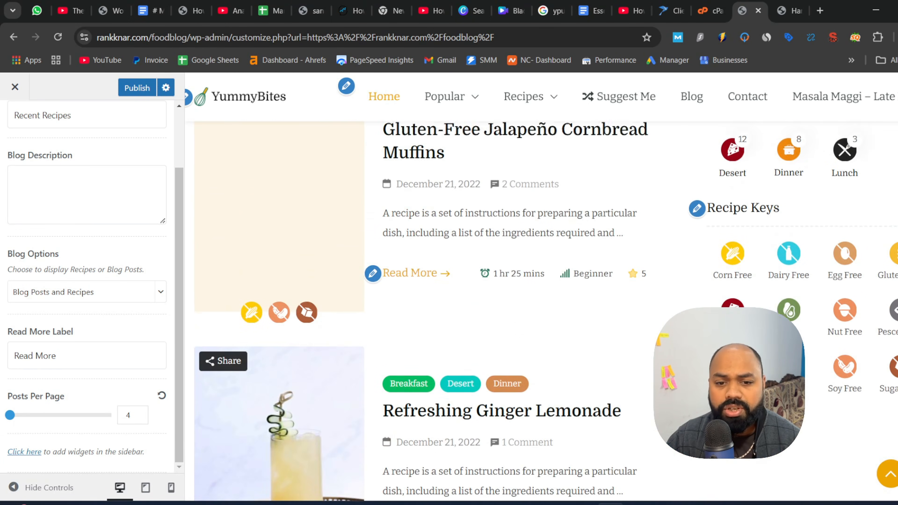
scroll(470, 311, "up", 5)
scroll(470, 312, "down", 7)
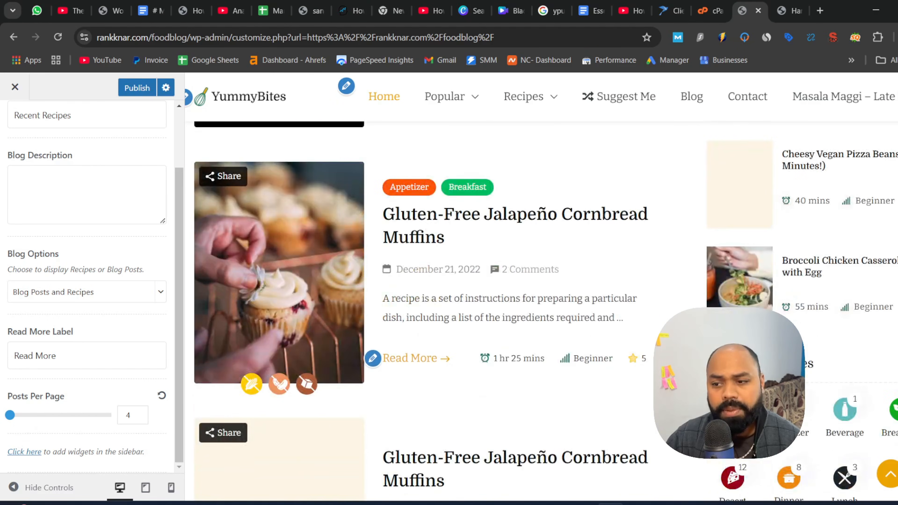
Limit the Recipe Categories widget in the blog sidebar to the Beverage category and publish the change.
scroll(835, 358, "down", 4)
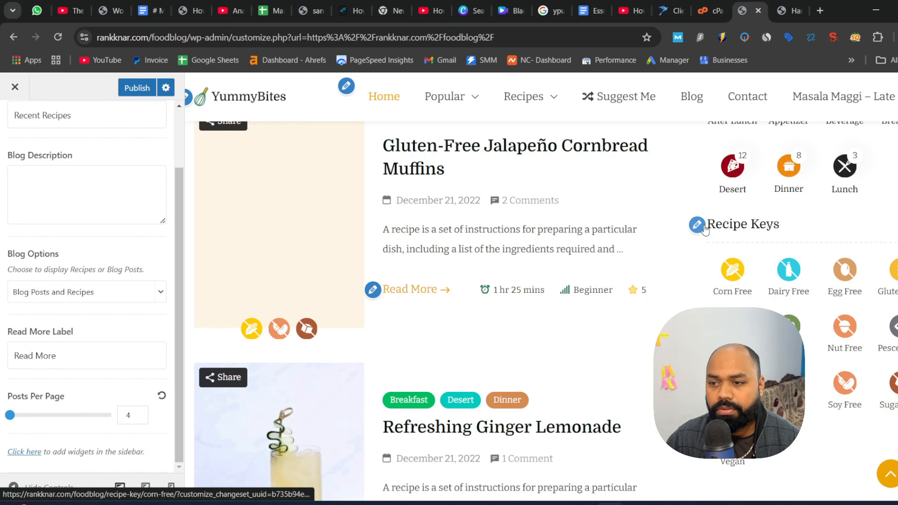
scroll(835, 358, "up", 4)
scroll(836, 358, "down", 3)
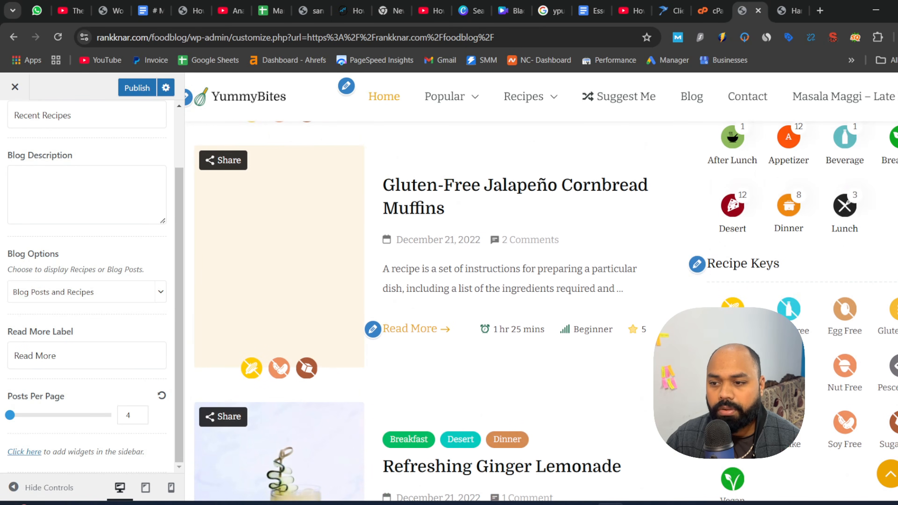
left_click(697, 264)
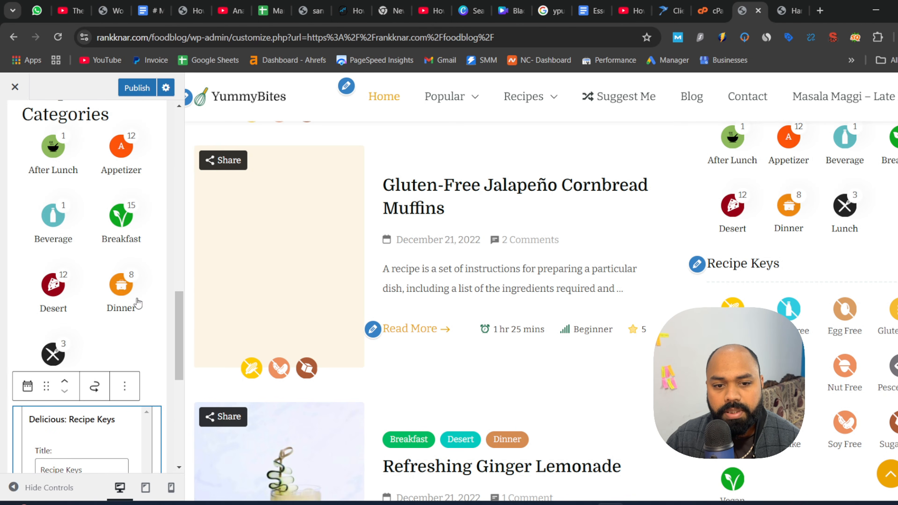
left_click(133, 294)
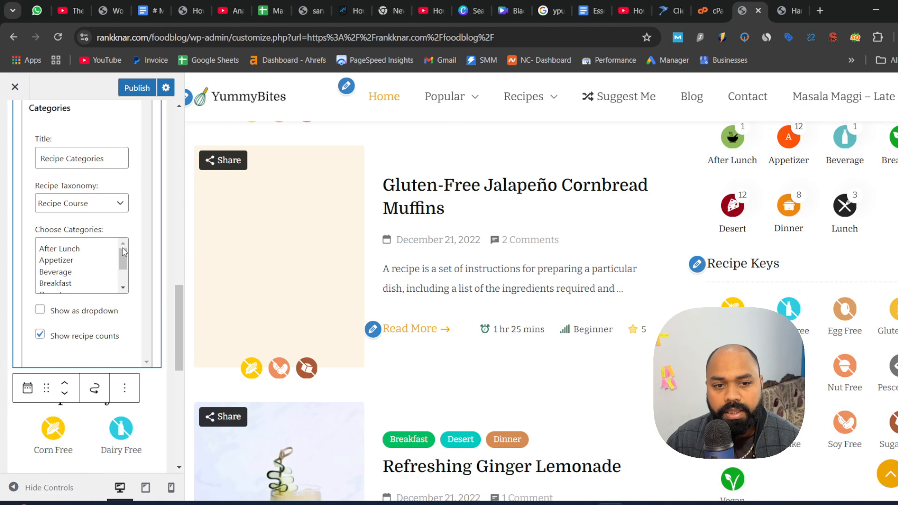
mouse_move(123, 262)
left_mouse_down()
mouse_move(124, 279)
mouse_move(124, 264)
left_mouse_up()
left_click(75, 261)
left_click(84, 283)
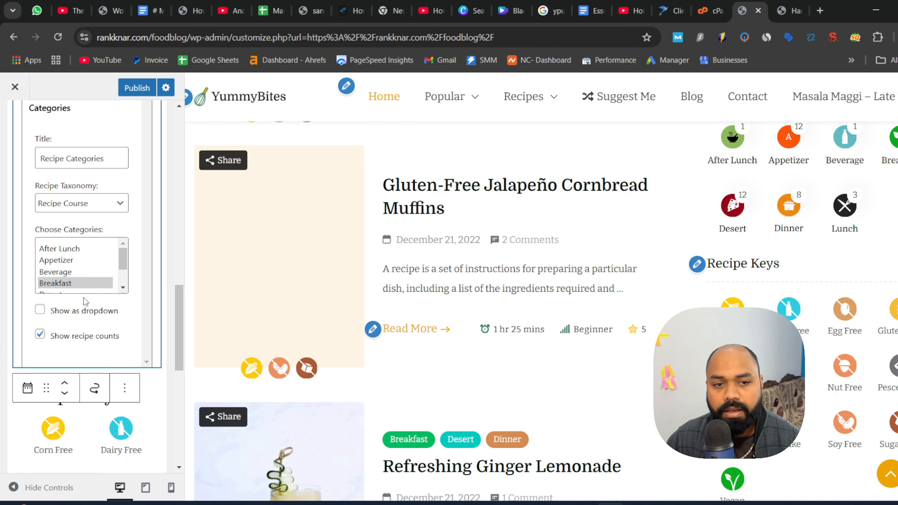
left_click(87, 276)
left_click(92, 252)
left_click(89, 269)
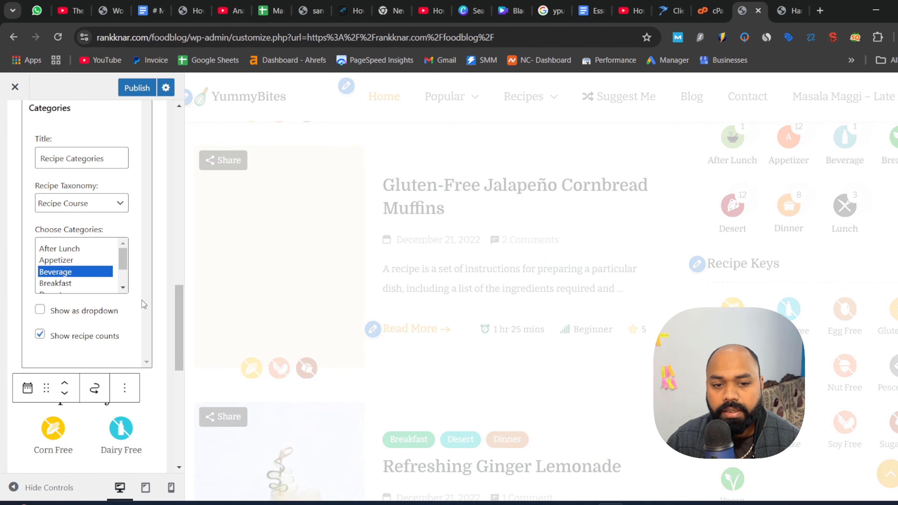
scroll(633, 299, "down", 10)
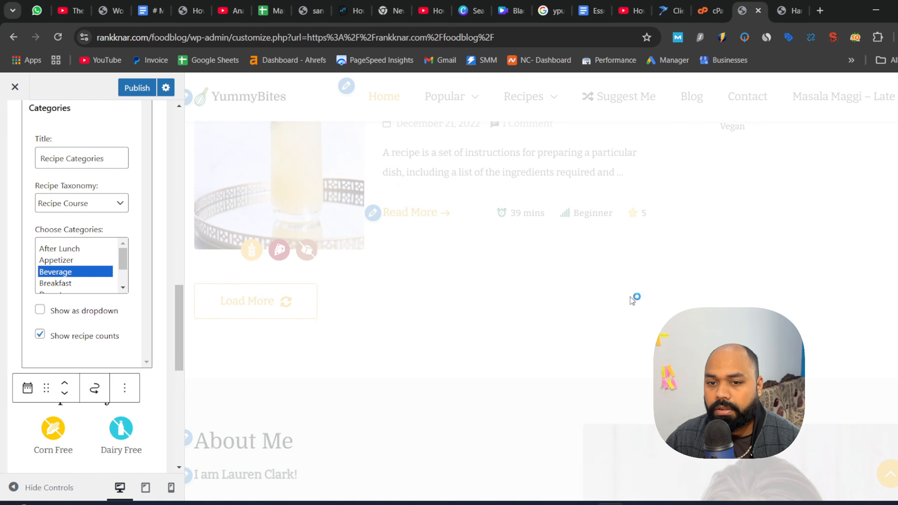
left_click(443, 337)
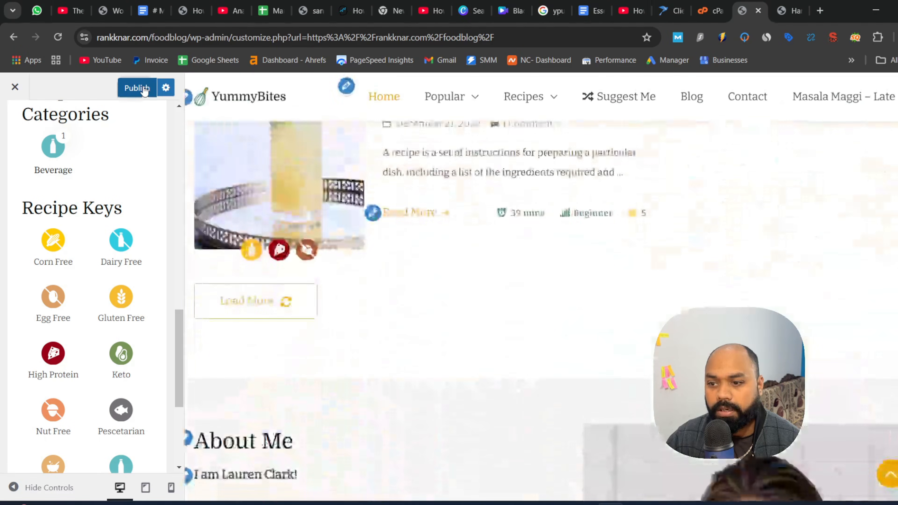
left_click(144, 91)
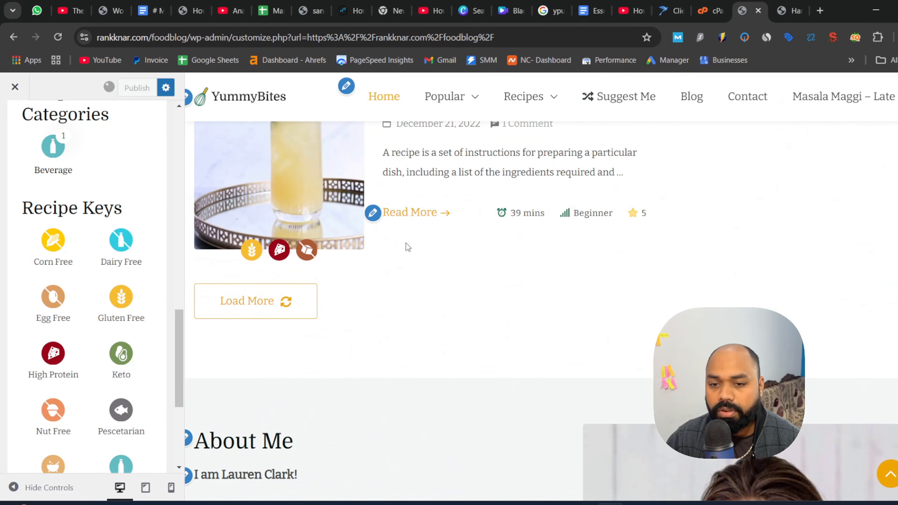
Open the About Section settings for About Me and review its general and design options.
scroll(537, 254, "down", 6)
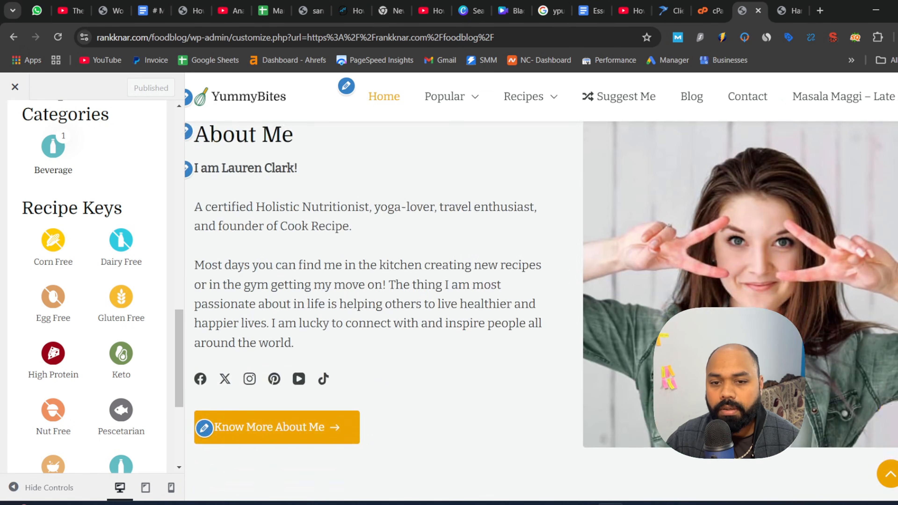
scroll(323, 406, "down", 1)
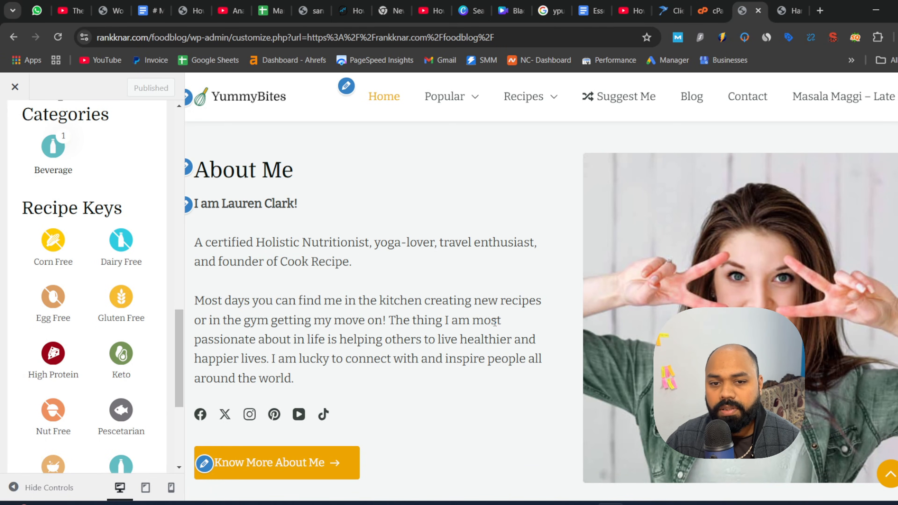
left_click(186, 204)
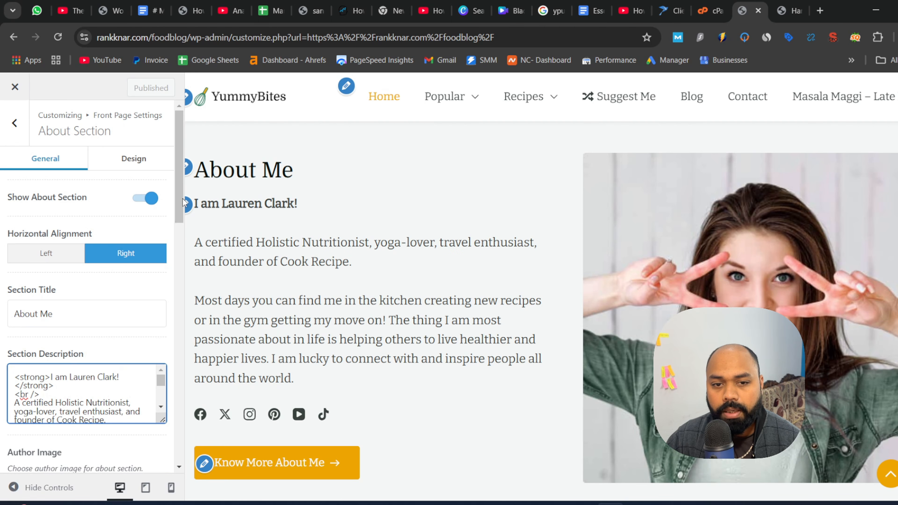
scroll(178, 198, "down", 1)
left_click(134, 158)
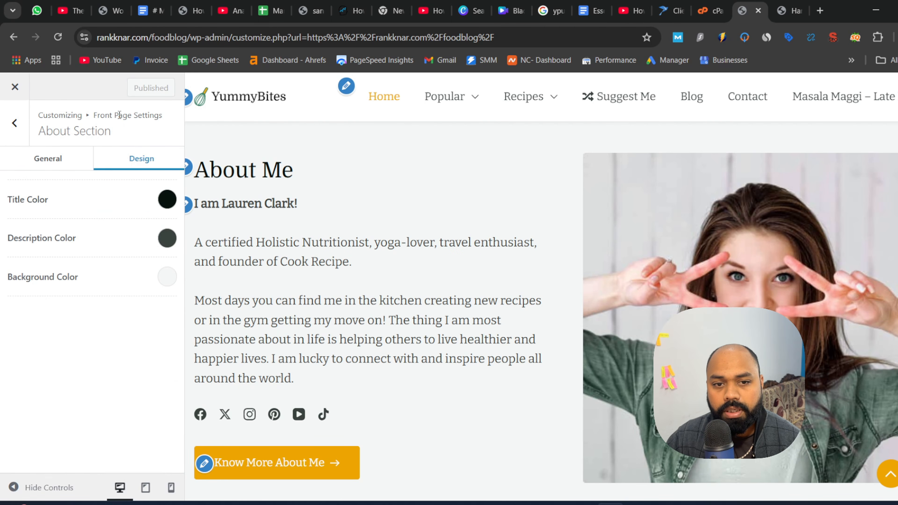
left_click(43, 159)
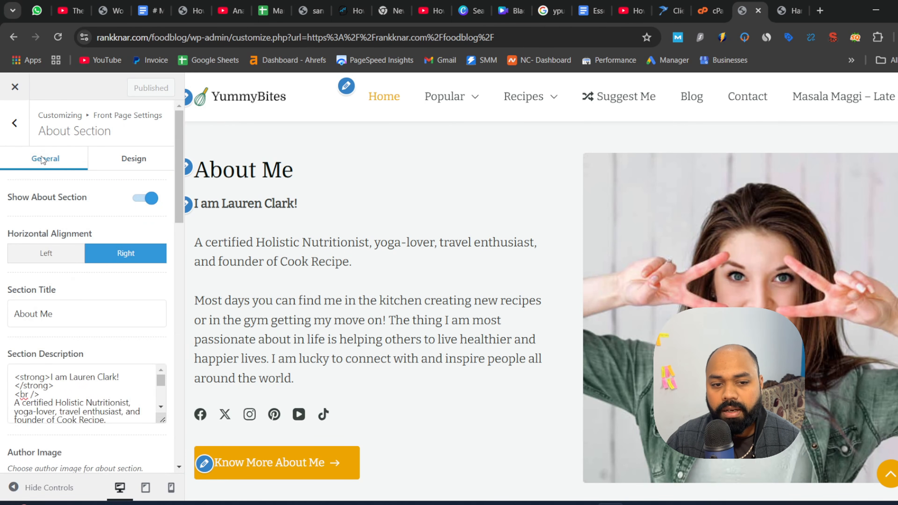
Remove the author image from the About Section and open the file upload for a replacement.
scroll(184, 220, "down", 5)
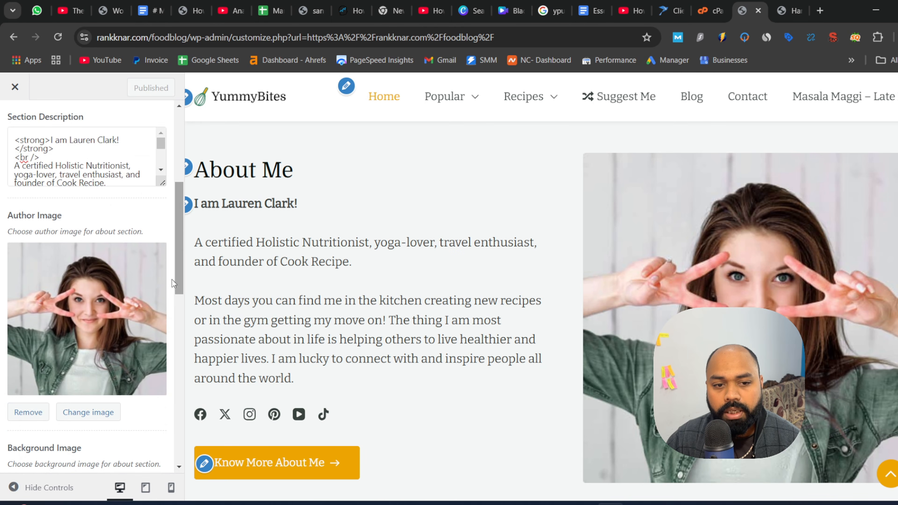
left_click(35, 413)
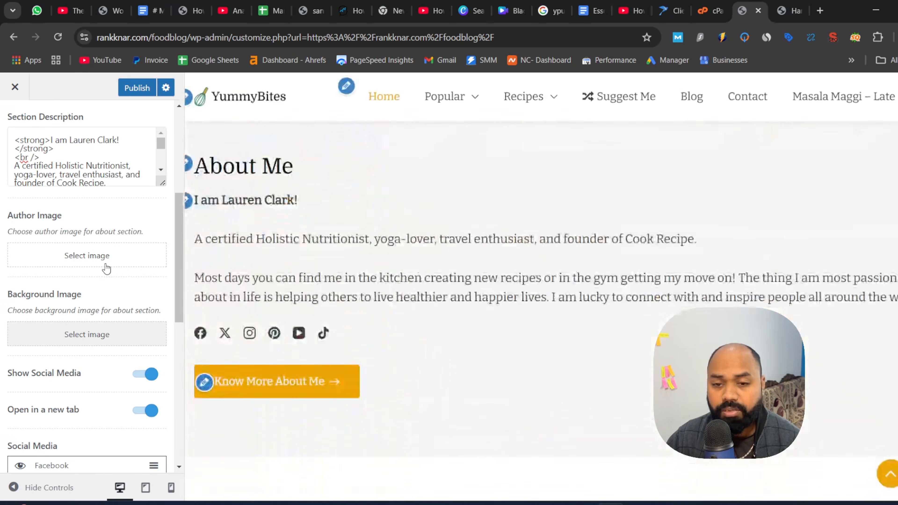
left_click(105, 265)
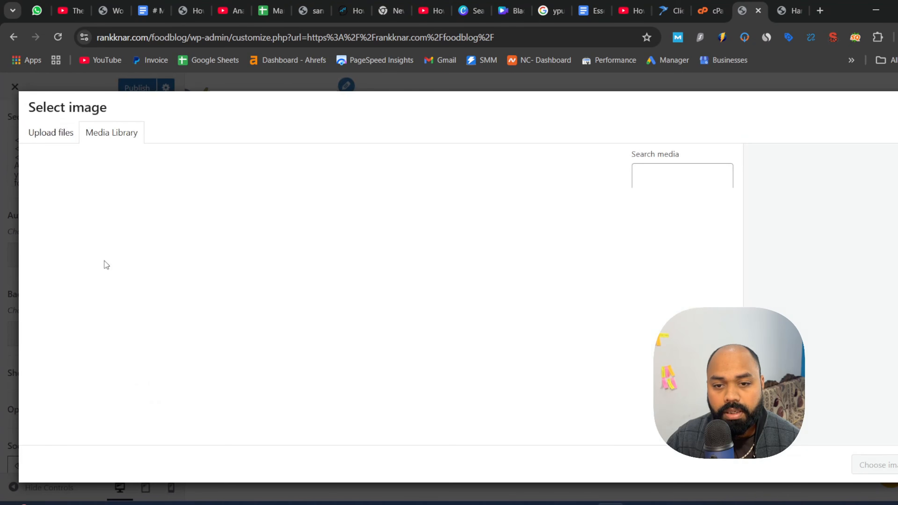
left_click(34, 132)
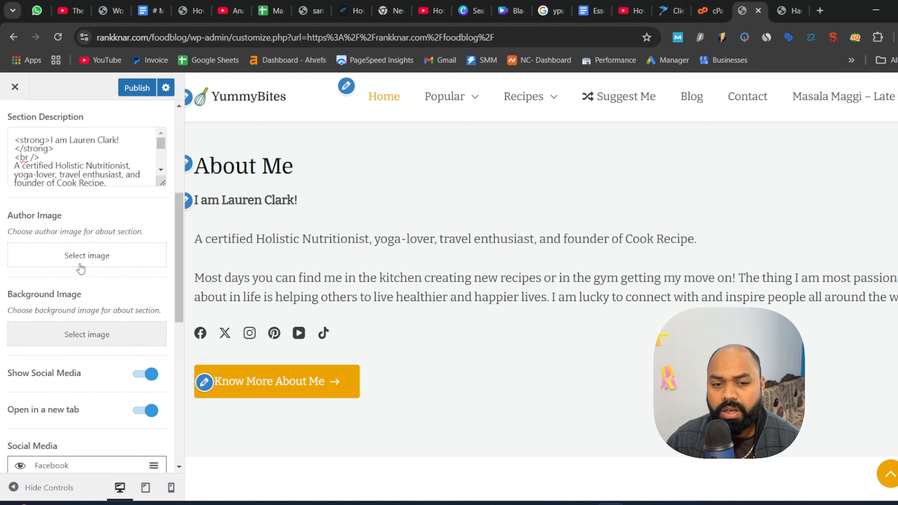
Set the green basil leaves picture as the About Section's background image and check the section in the full-width preview.
left_click(111, 334)
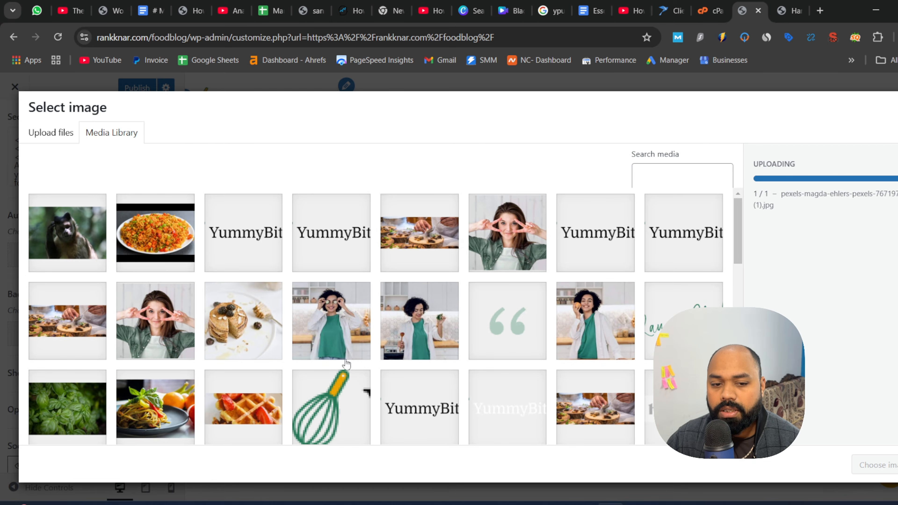
left_click(73, 411)
left_click(892, 475)
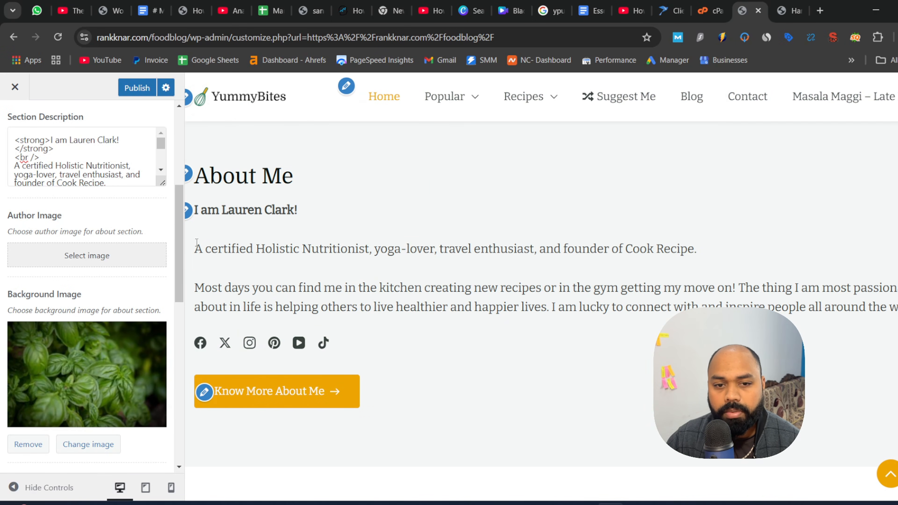
left_click(13, 487)
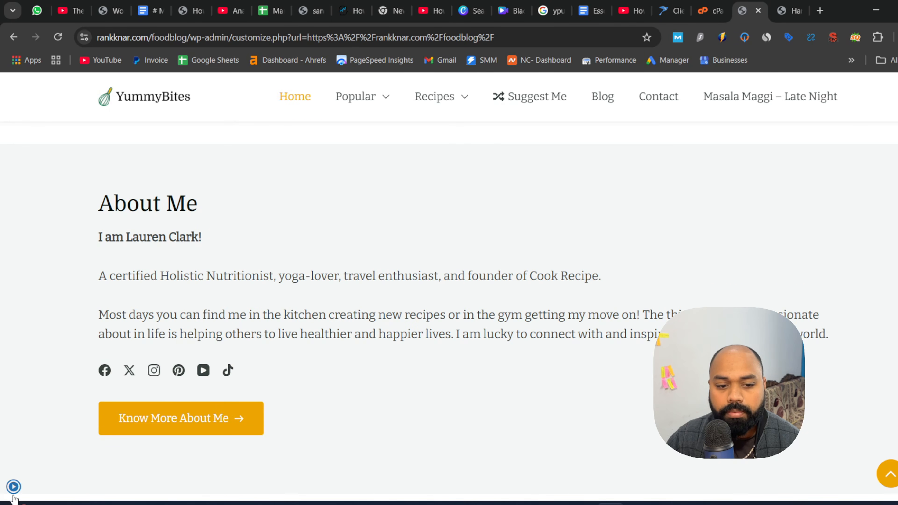
left_click(13, 488)
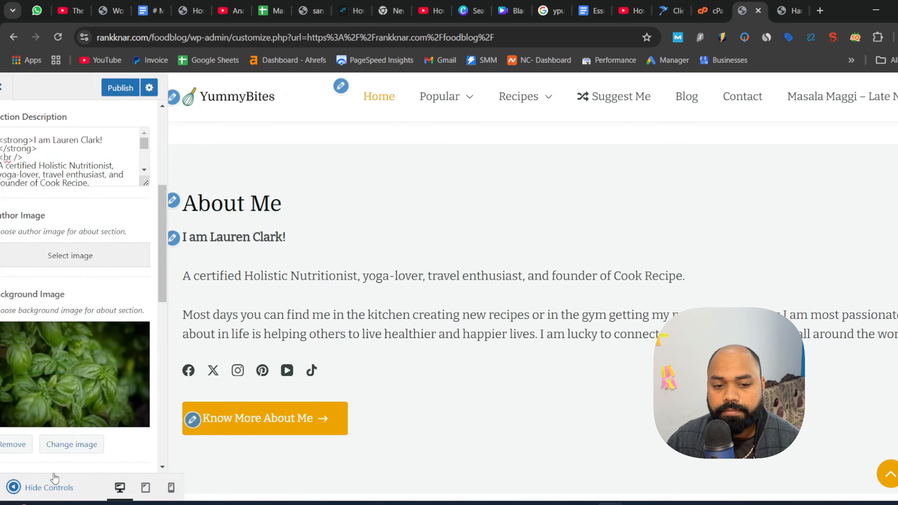
Try the pasta plate picture as the About Section's background image, and remove that background image again.
left_click(76, 434)
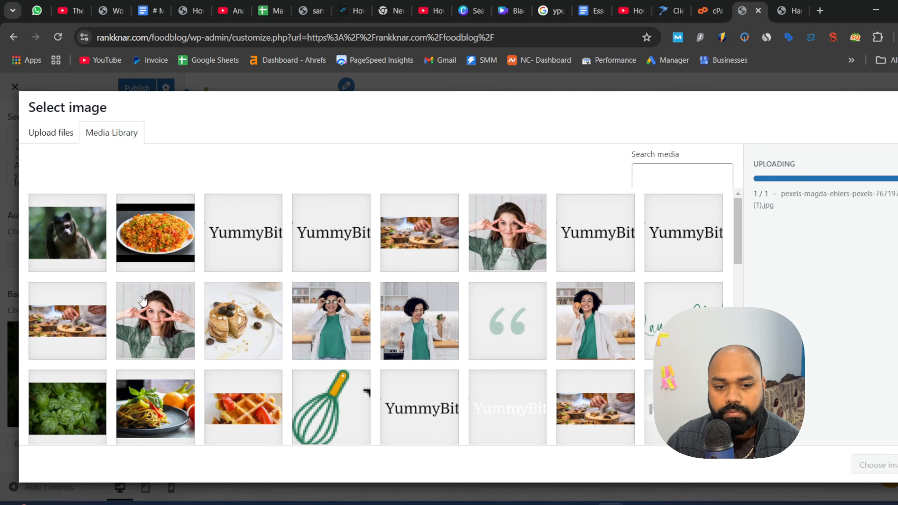
left_click(138, 392)
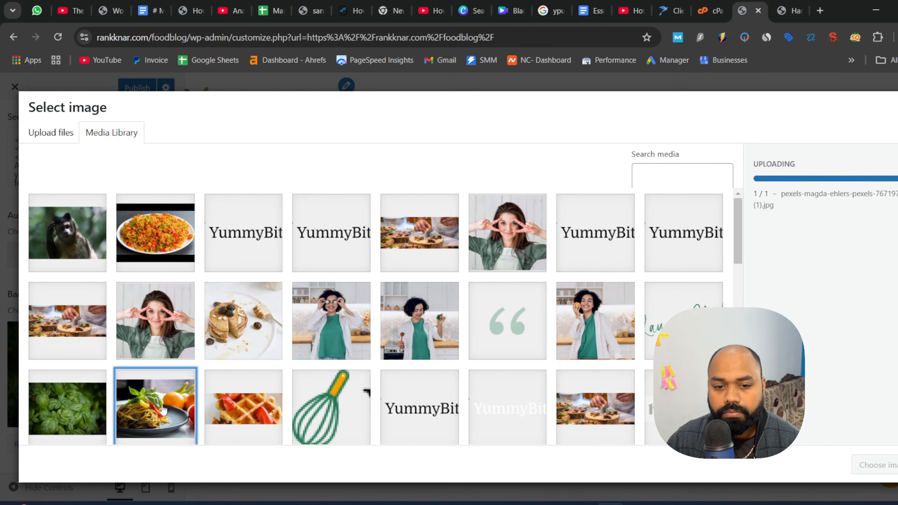
left_click(874, 464)
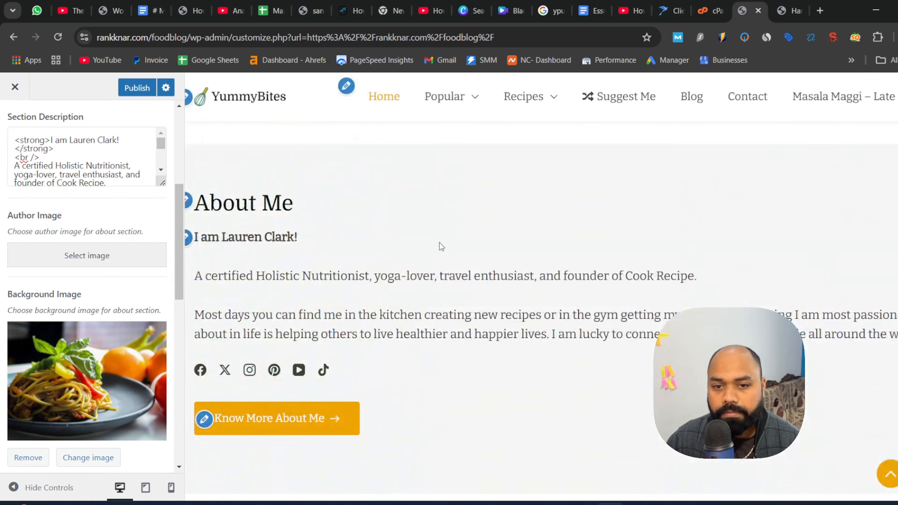
left_click(442, 246)
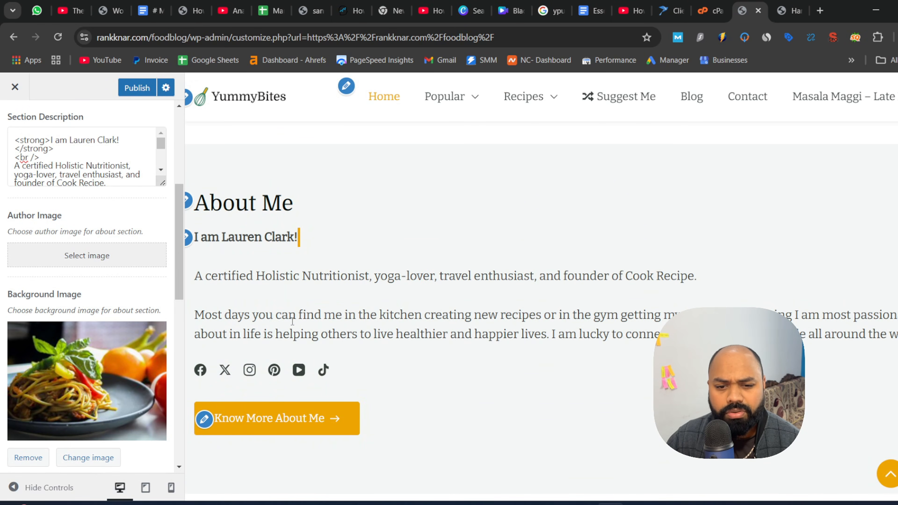
scroll(82, 329, "down", 3)
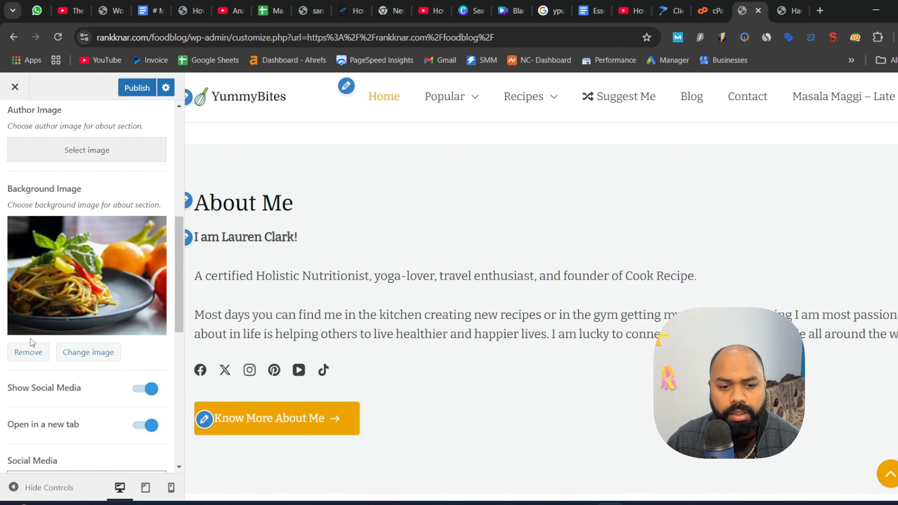
left_click(30, 349)
Enable WhatsApp and hide Pinterest and Twitter in the About Section's social media list.
left_click_drag(177, 303, 177, 344)
scroll(154, 310, "down", 1)
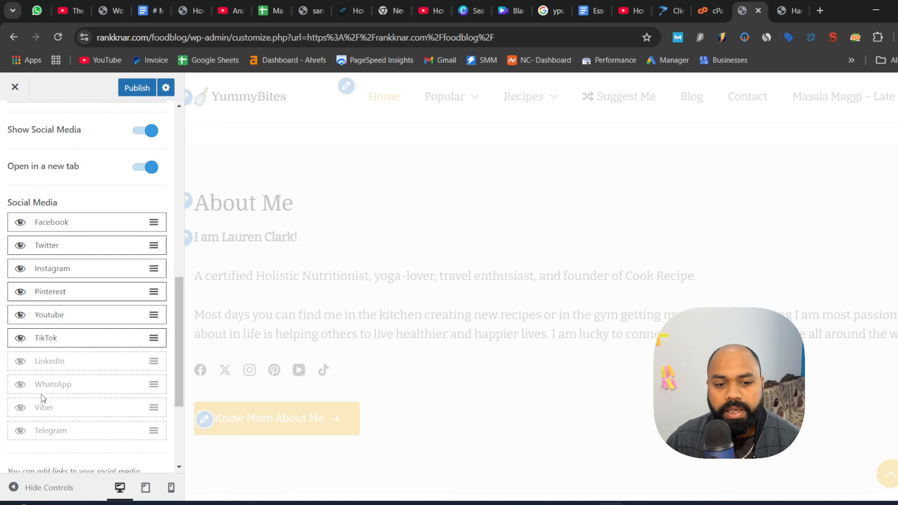
left_click(20, 386)
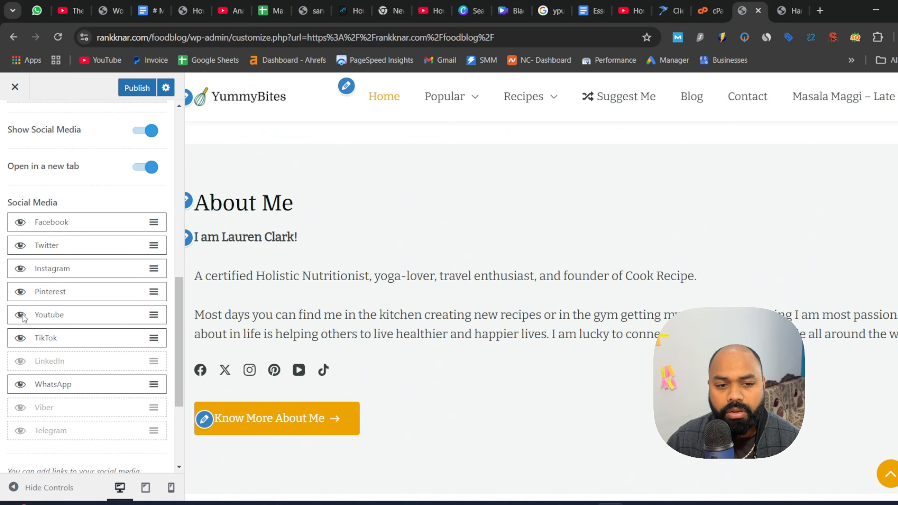
left_click(20, 292)
left_click(20, 246)
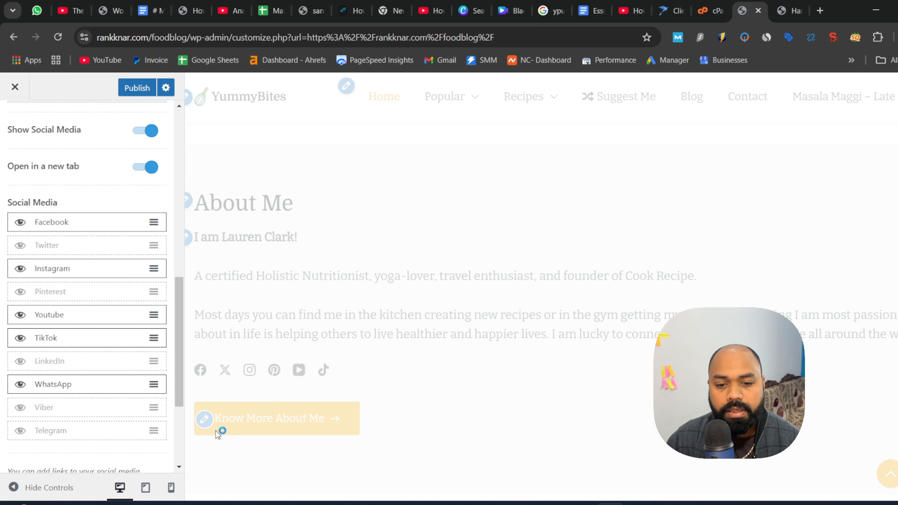
left_click_drag(181, 325, 178, 360)
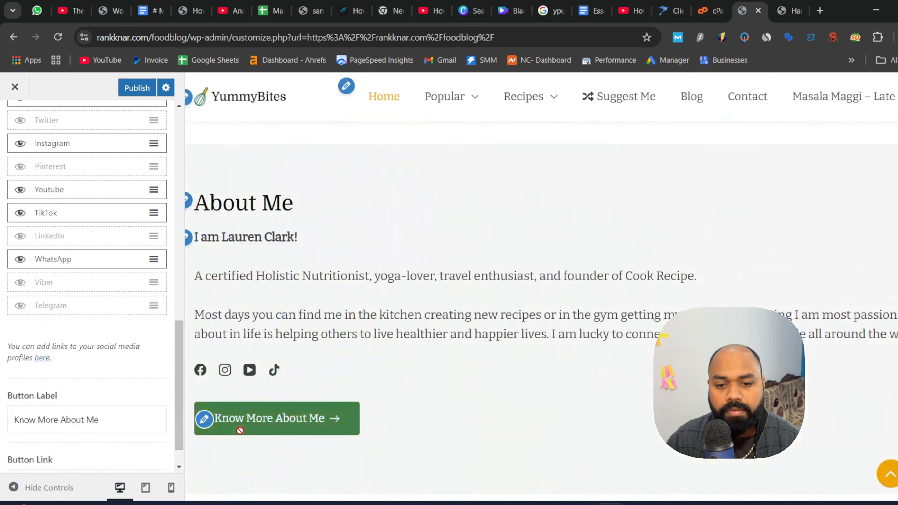
Try the second layout for the Explore Best Recipes category section, and switch back to the first layout.
scroll(541, 308, "down", 7)
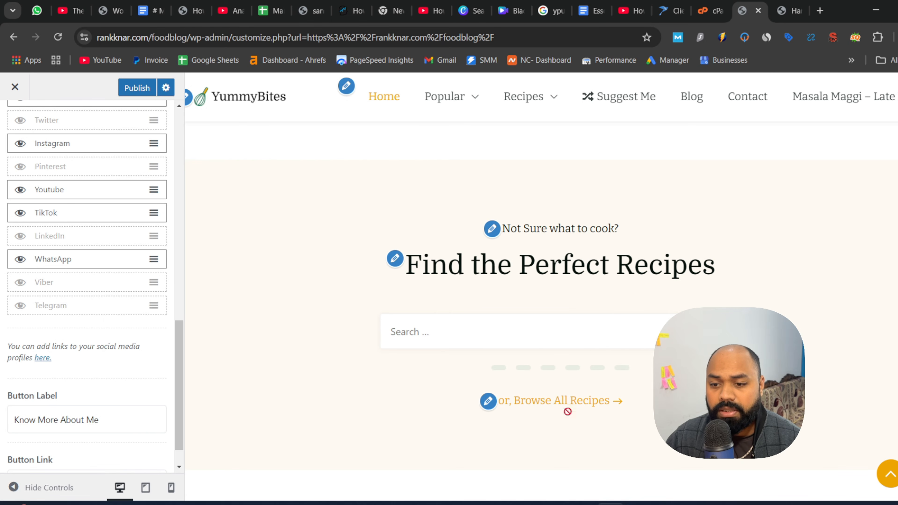
scroll(541, 307, "down", 4)
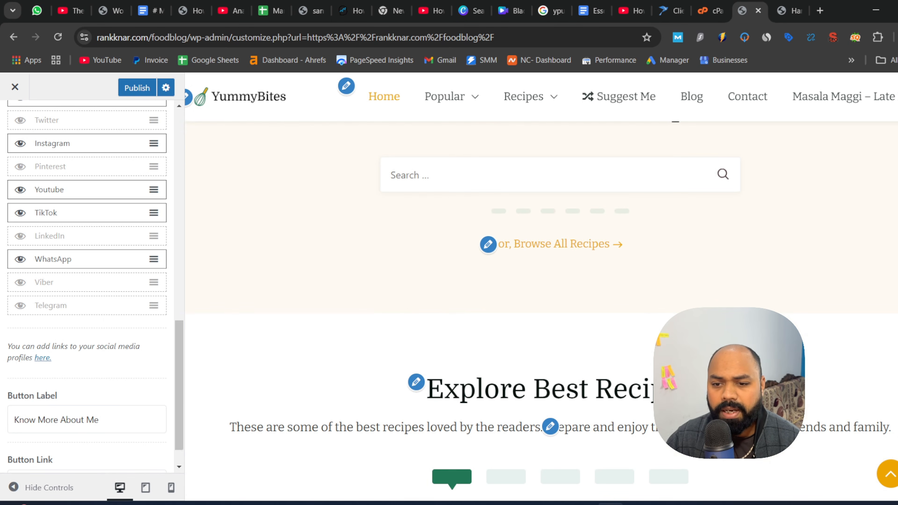
scroll(541, 308, "down", 5)
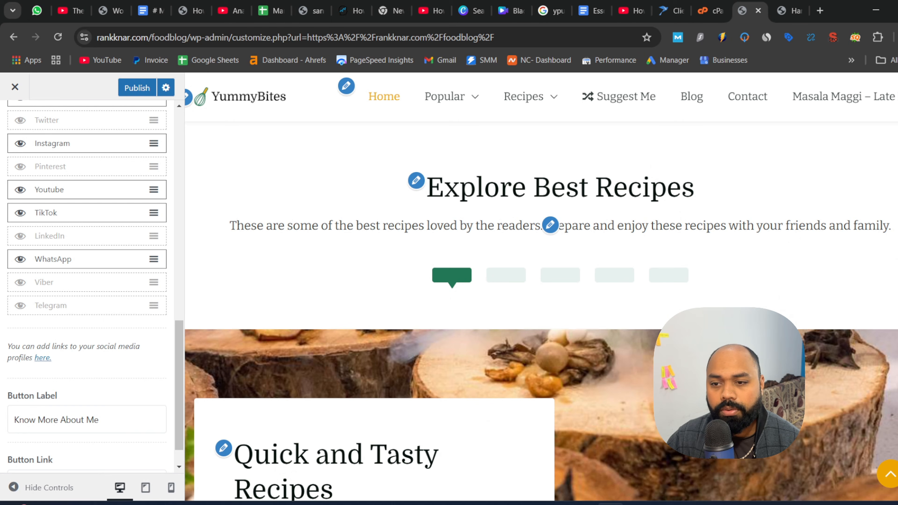
left_click(550, 225)
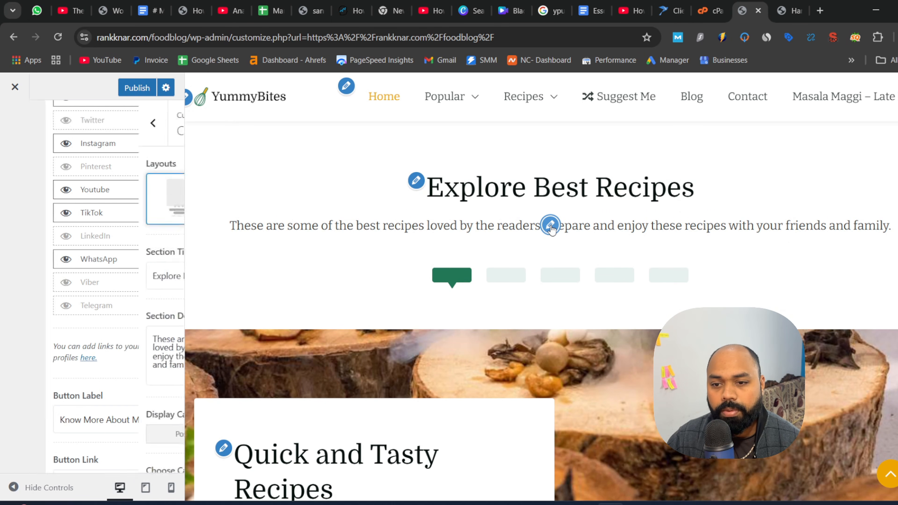
left_click(128, 201)
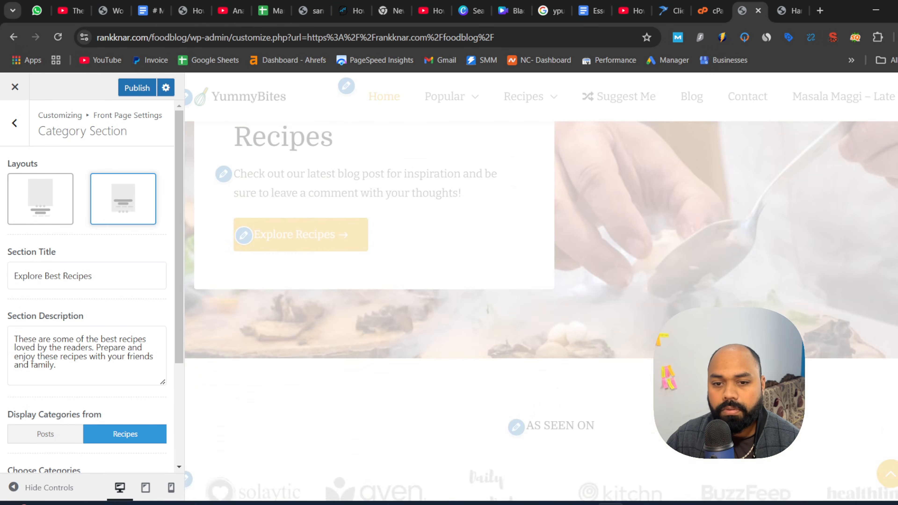
scroll(541, 287, "down", 5)
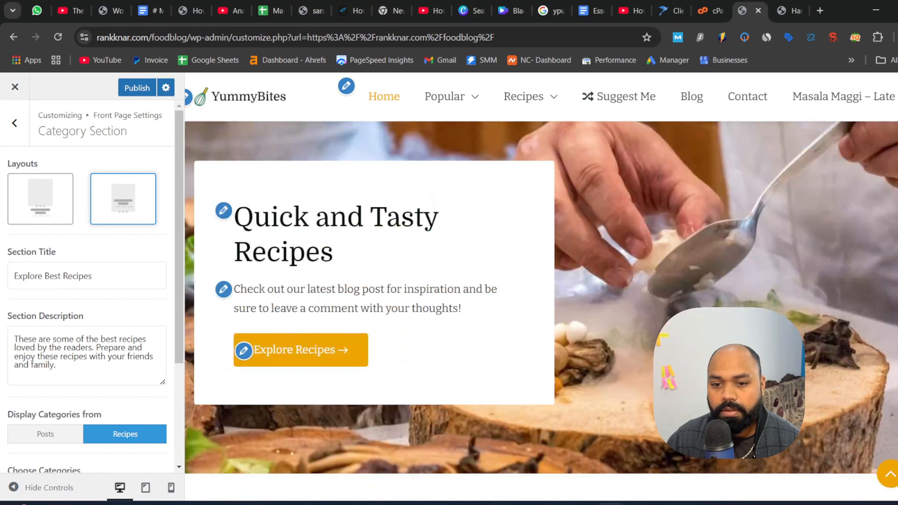
scroll(541, 287, "up", 1)
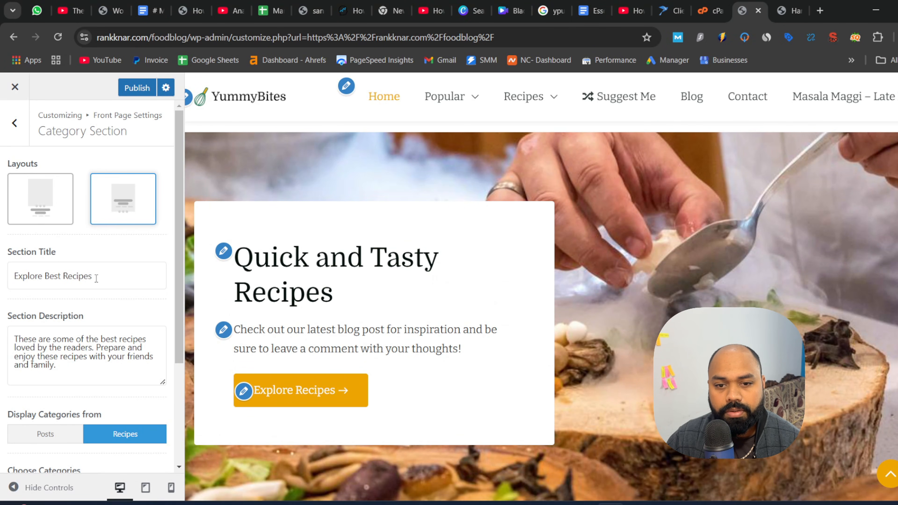
left_click(54, 185)
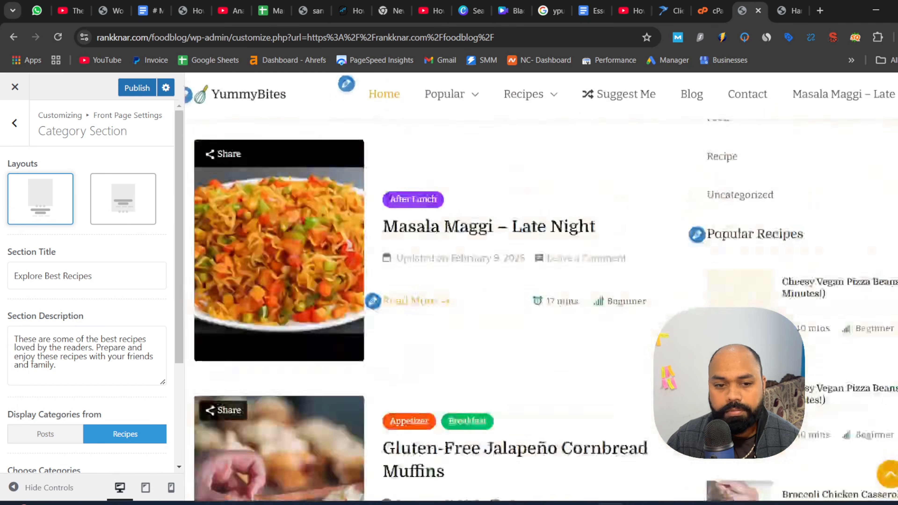
scroll(541, 287, "up", 7)
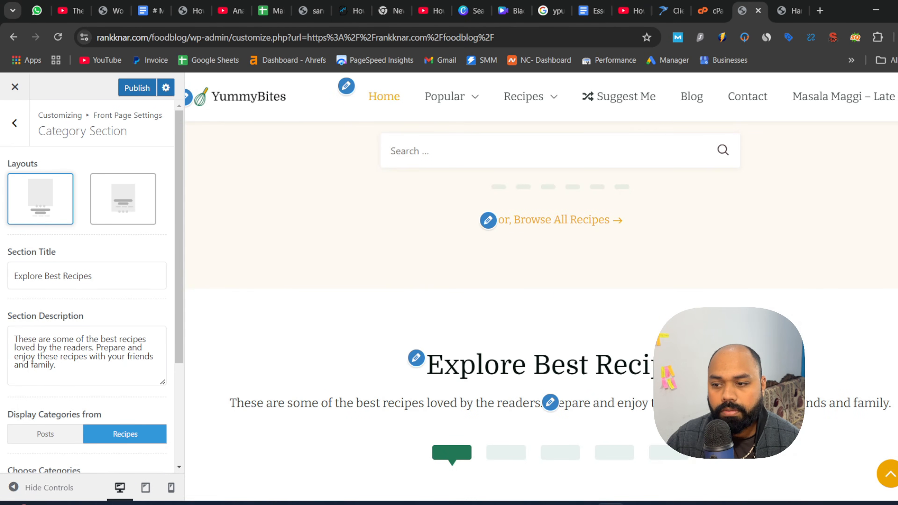
scroll(542, 286, "down", 10)
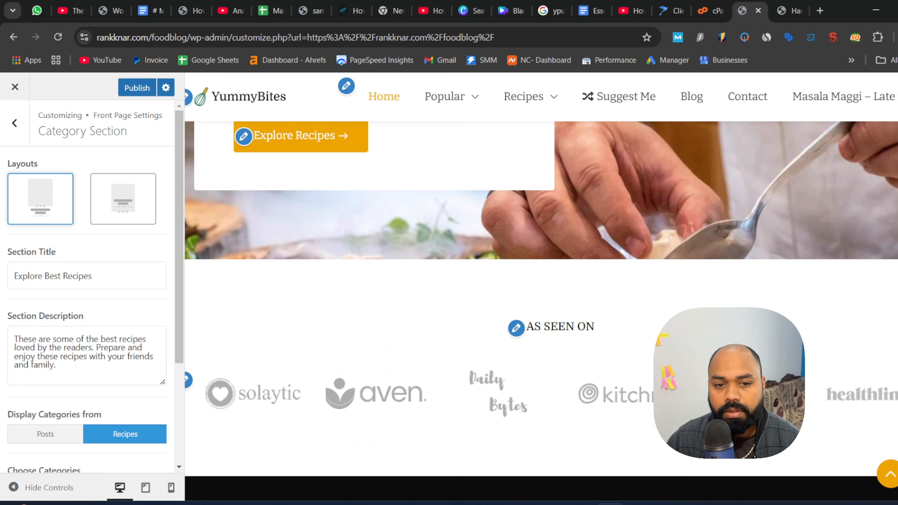
Review the Category Section's category and post options and try its category tabs in the preview.
scroll(3, 320, "down", 4)
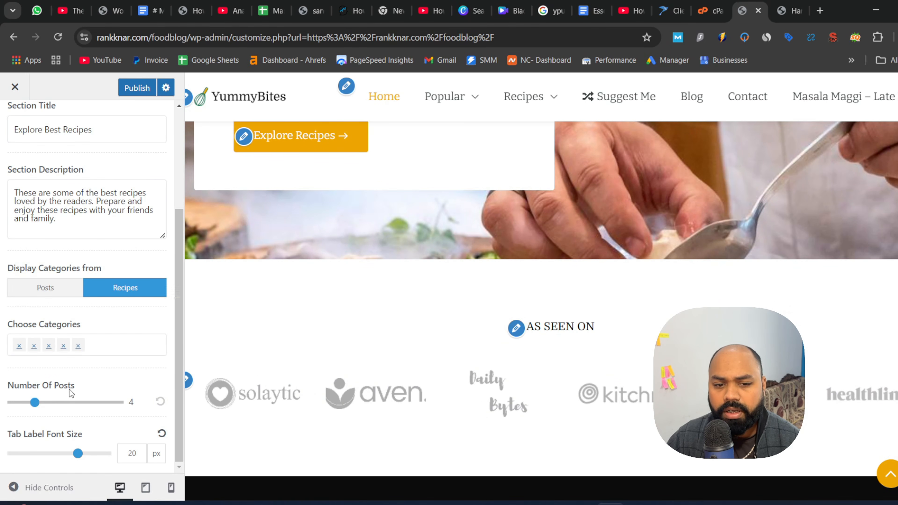
scroll(235, 345, "up", 6)
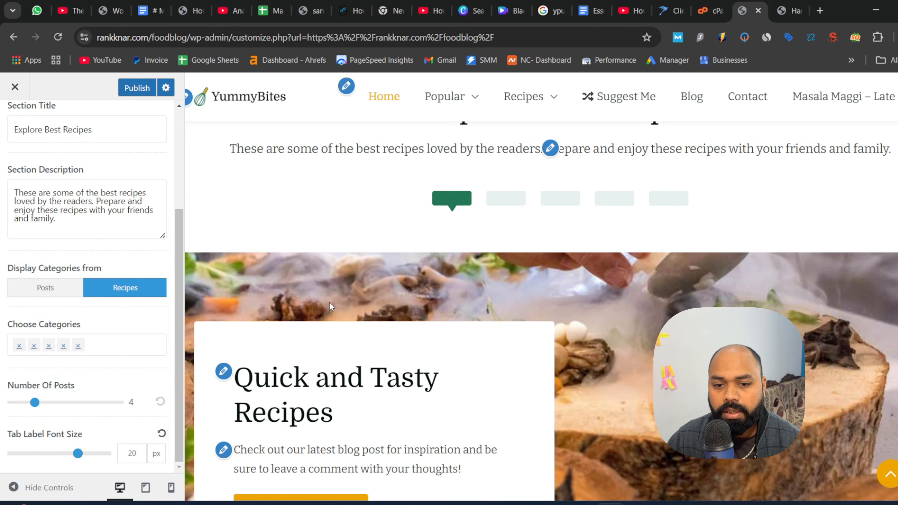
left_click(506, 199)
left_click(668, 198)
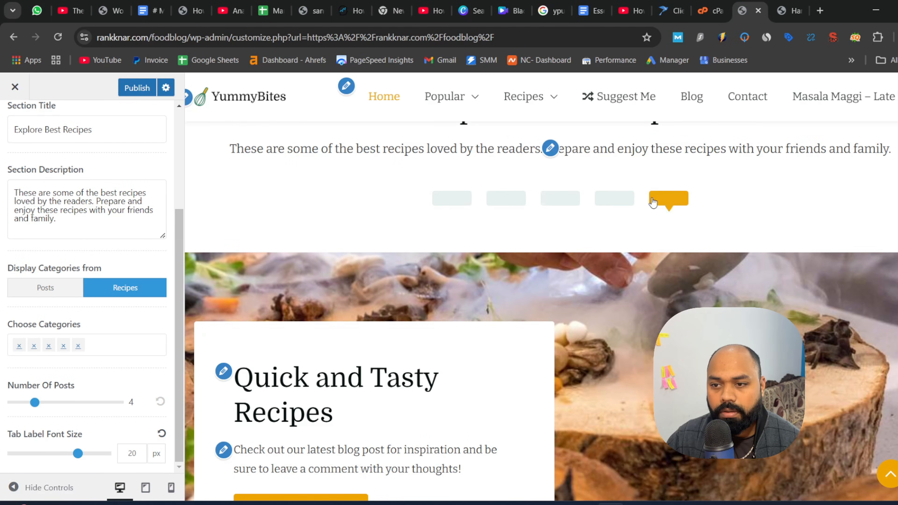
Replace the description paragraph in the Footer One widget area with "Subscribe to rankknar".
scroll(541, 312, "down", 12)
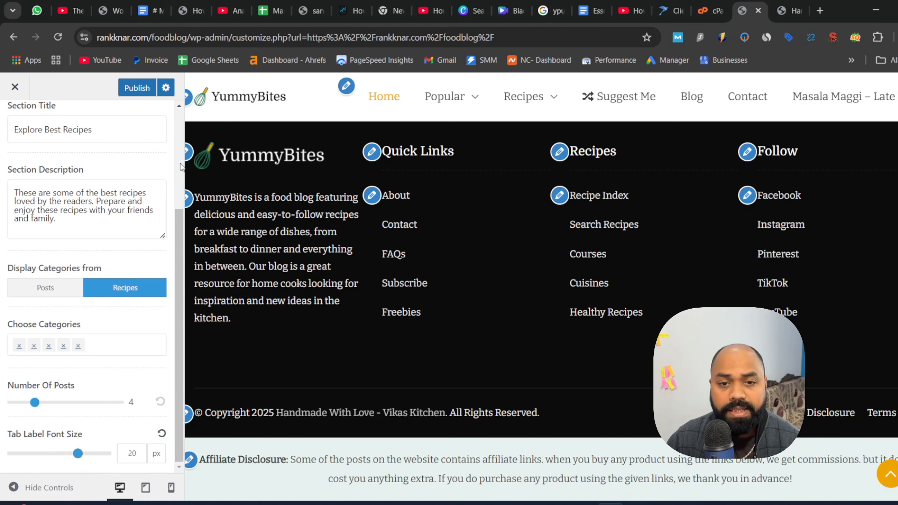
left_click(189, 153)
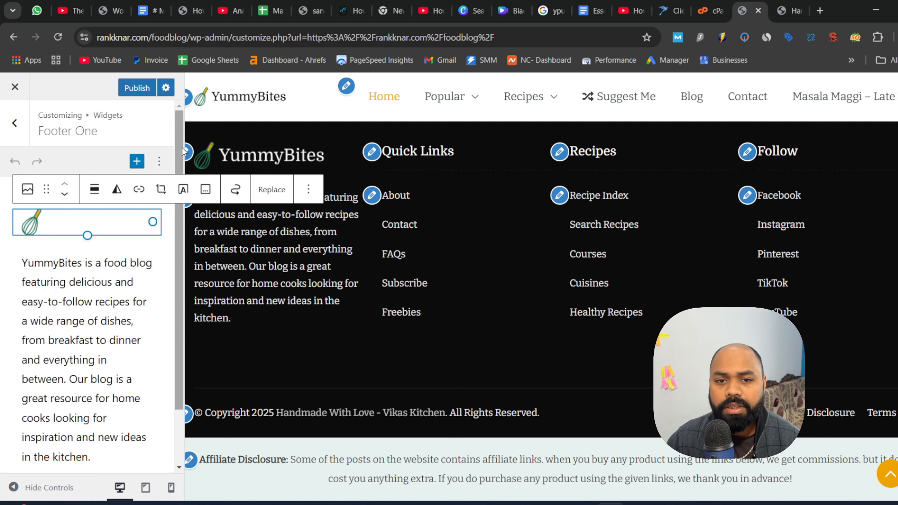
left_click_drag(22, 260, 119, 484)
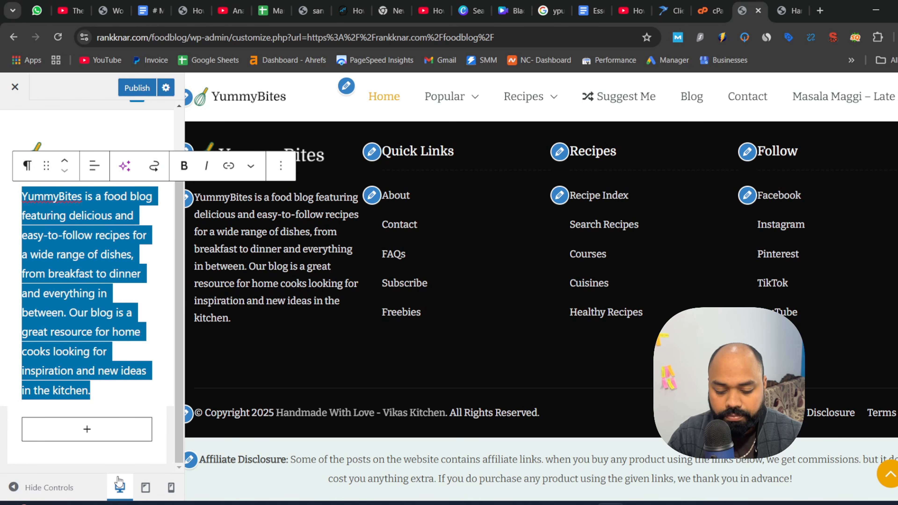
type("Su")
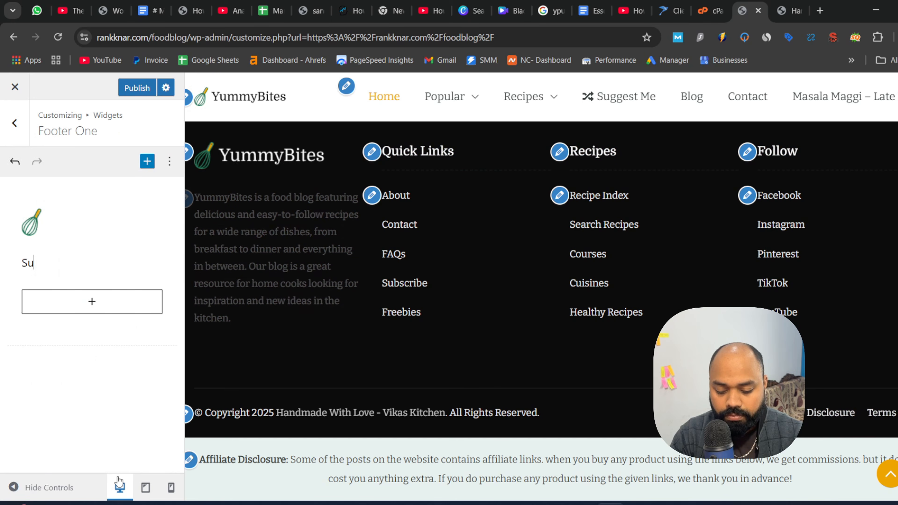
type("bscribe to")
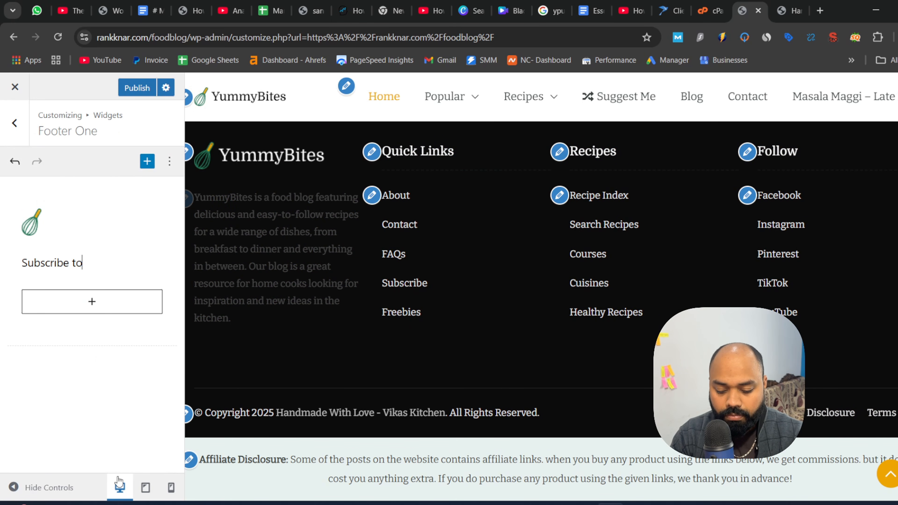
type(" ranknar")
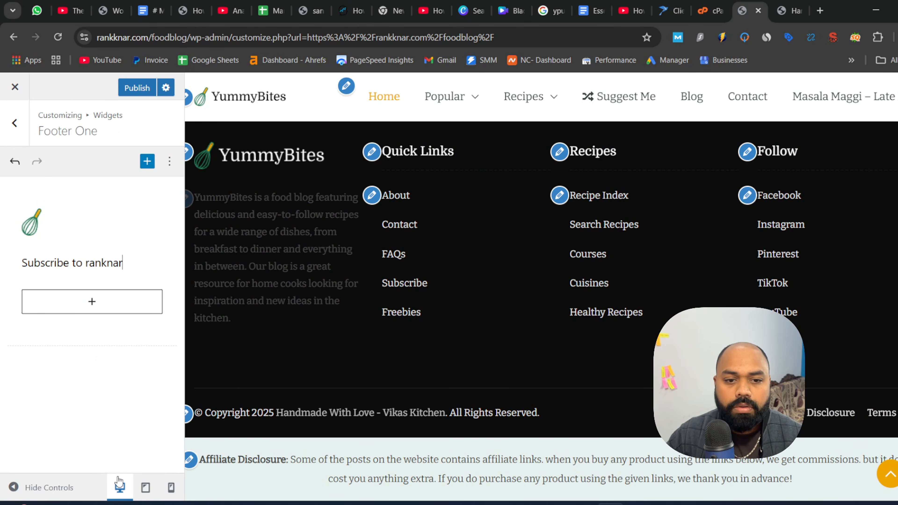
left_click(108, 257)
type("k")
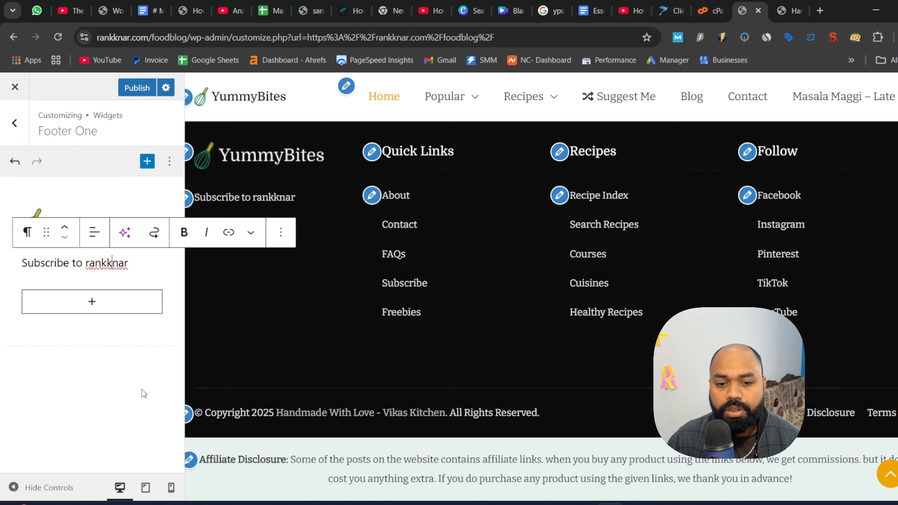
left_click(148, 391)
Set the footer copyright text to "Made with love From India".
left_click(188, 415)
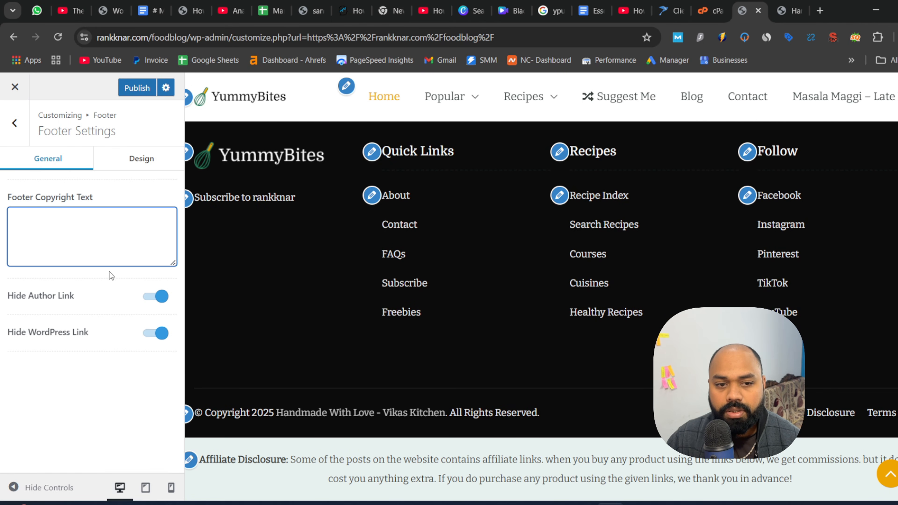
type("Made ")
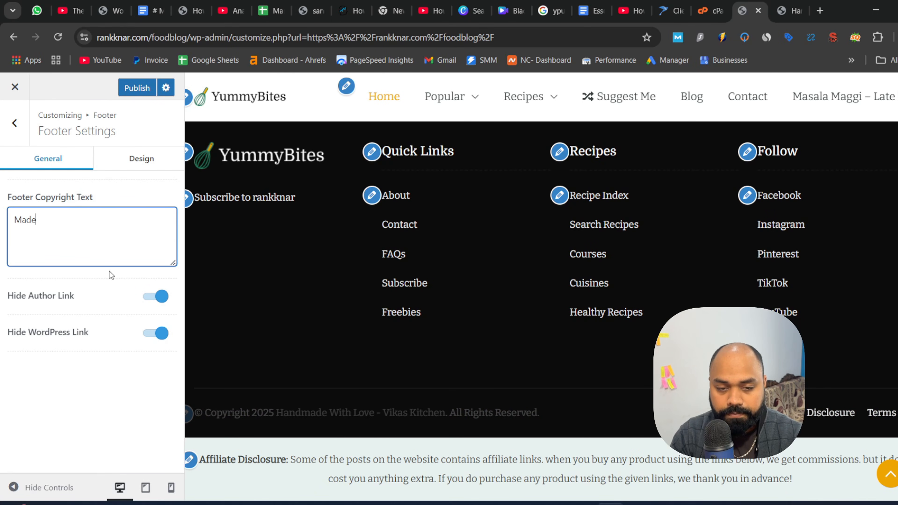
type("with lo")
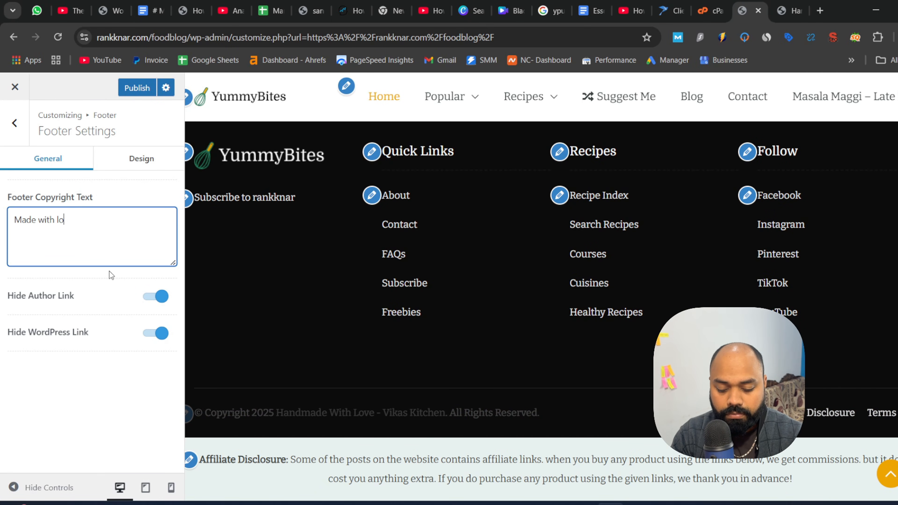
type("ve From I")
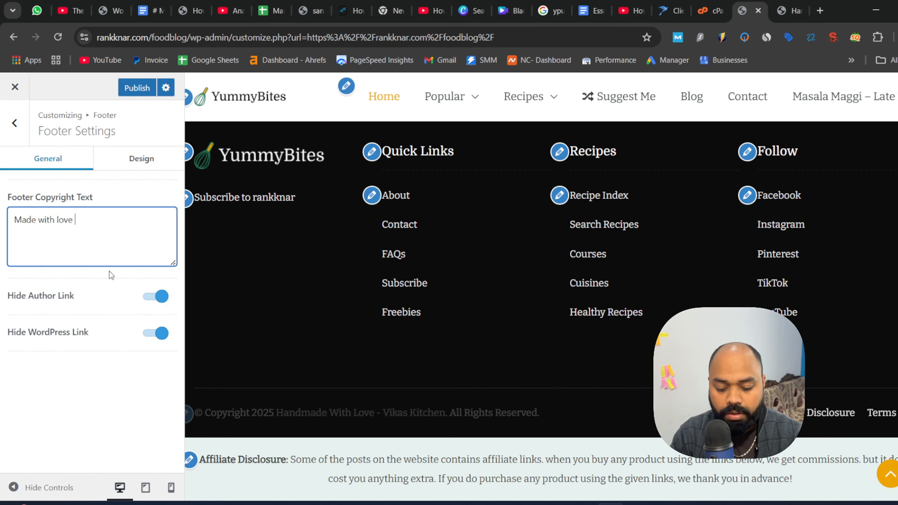
type("nd")
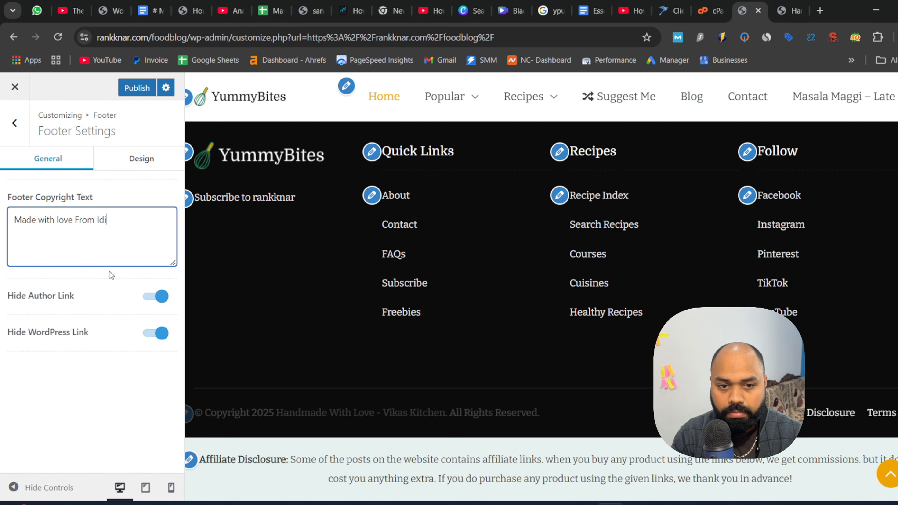
key("BackSpace")
key("BackSpace")
type("ndia")
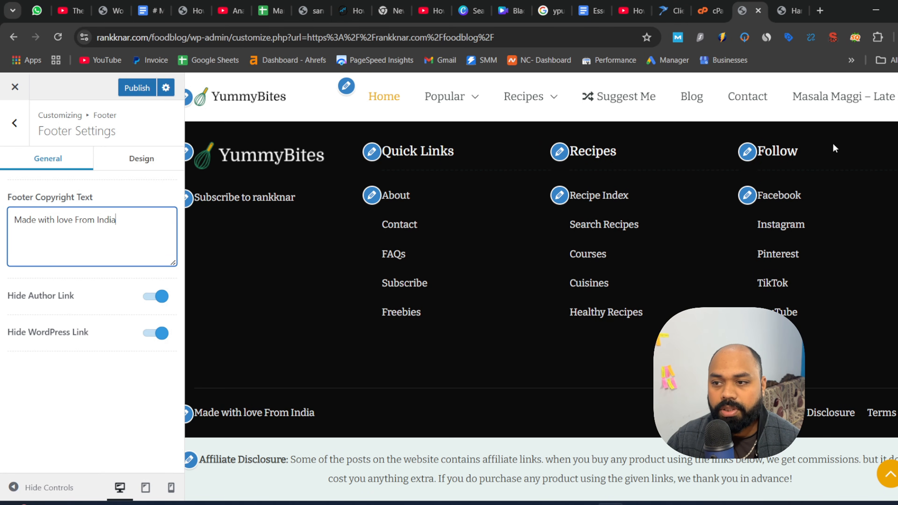
Change the title of the Footer Four navigation menu widget to "Social Media".
left_click(747, 152)
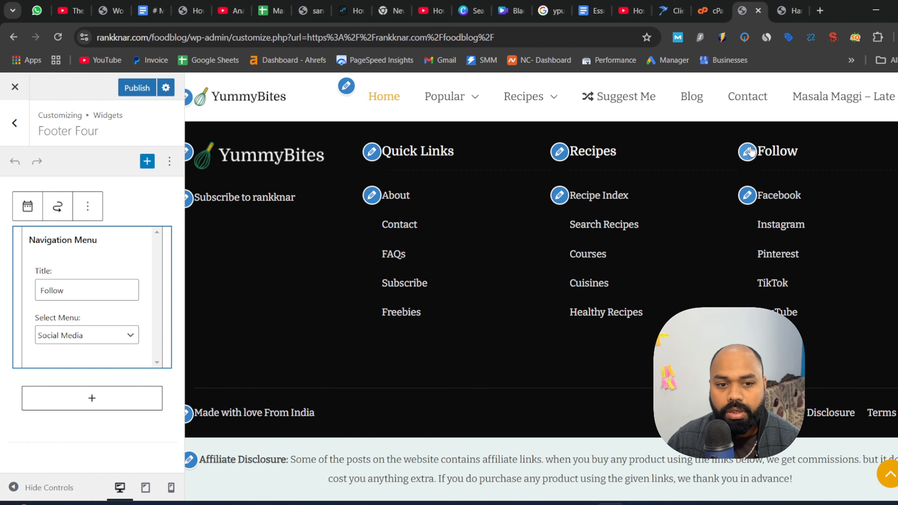
left_click(100, 294)
double_click(102, 295)
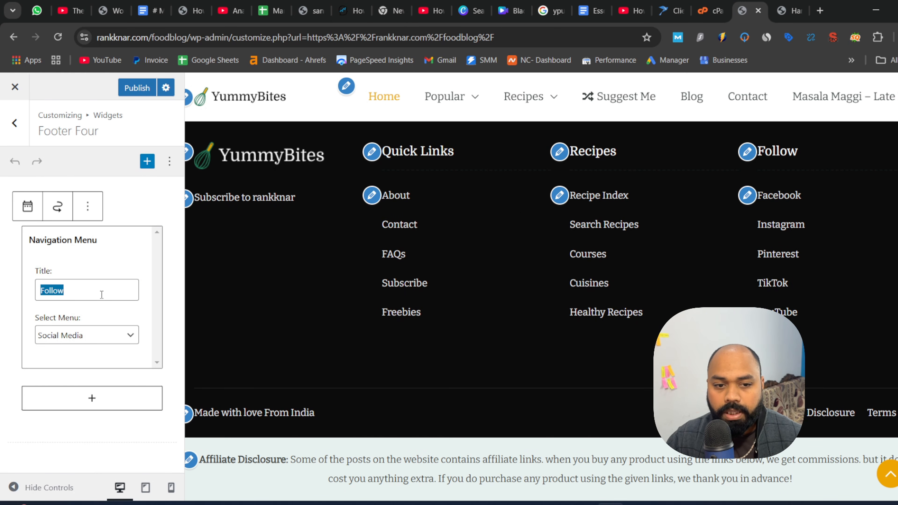
type("Social")
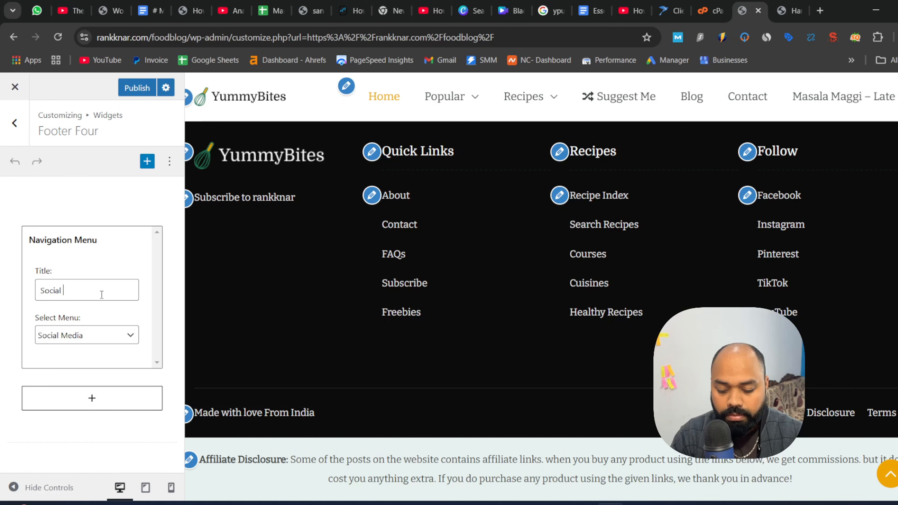
type(" Media")
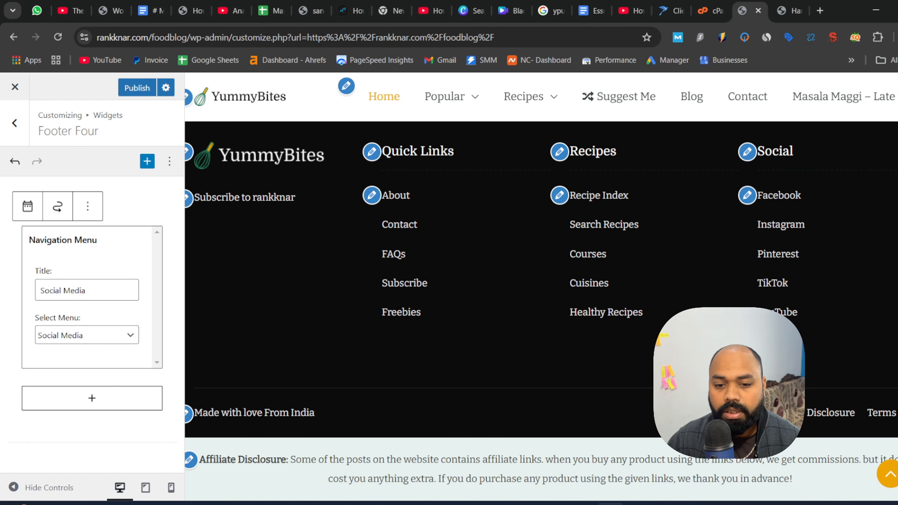
Turn off the affiliate disclosure shown below the footer.
left_click(190, 460)
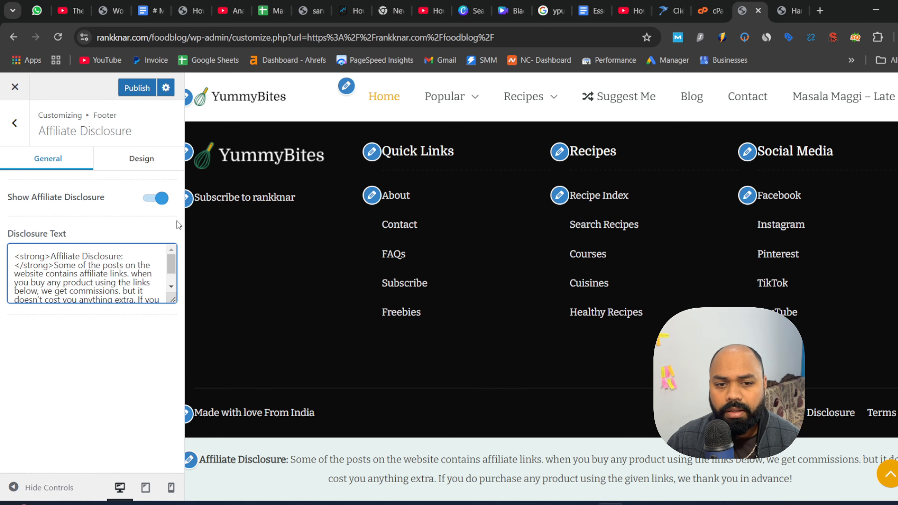
left_click(156, 198)
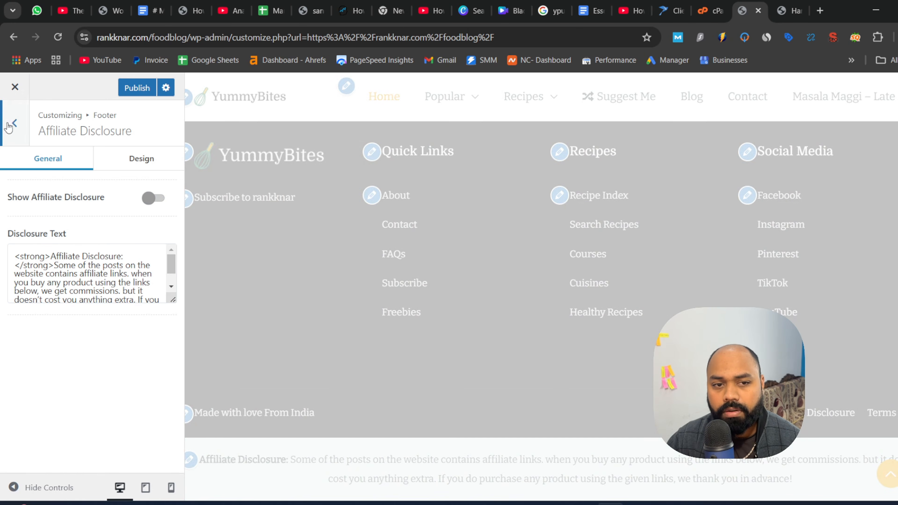
left_click(11, 123)
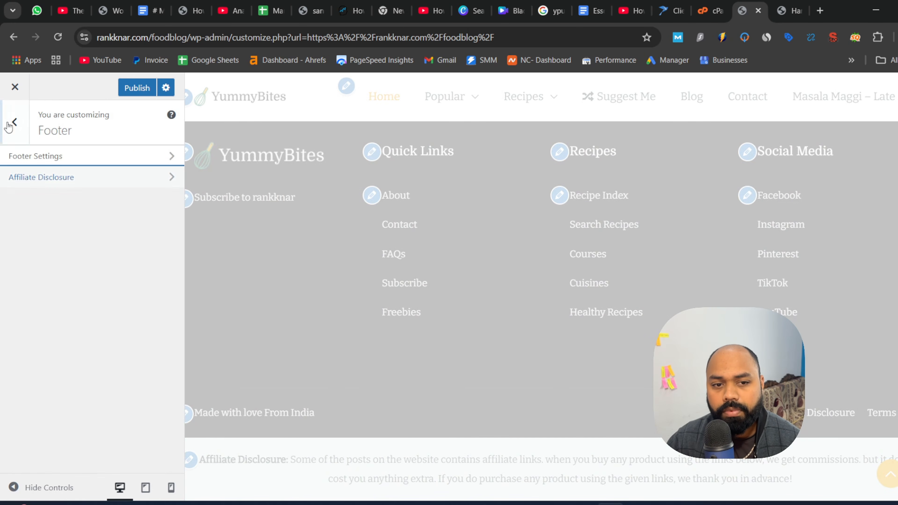
Open the theme's SEO Settings to examine the breadcrumb, separator and last updated post date options.
left_click(10, 124)
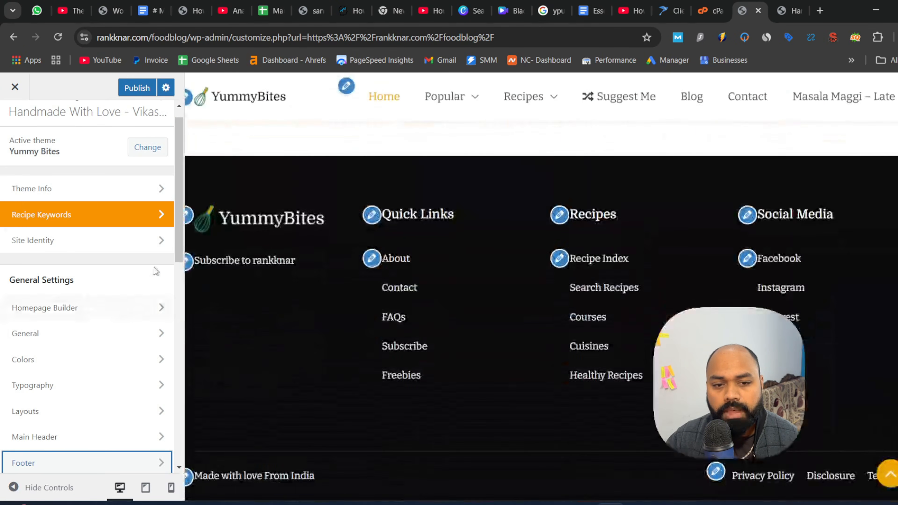
left_click_drag(181, 230, 177, 283)
left_click(72, 330)
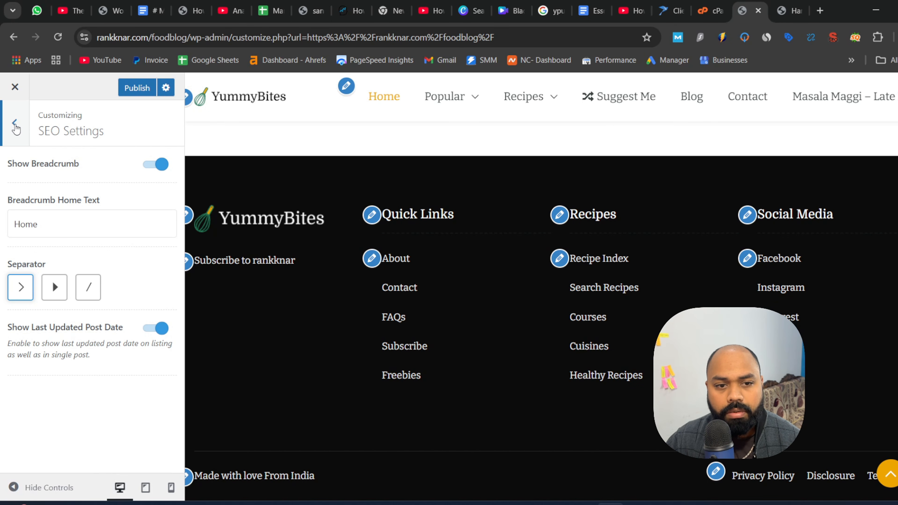
Look through the theme's Instagram, Footer, Main Header and General settings to examine the remaining customization options.
left_click(16, 128)
left_click(94, 384)
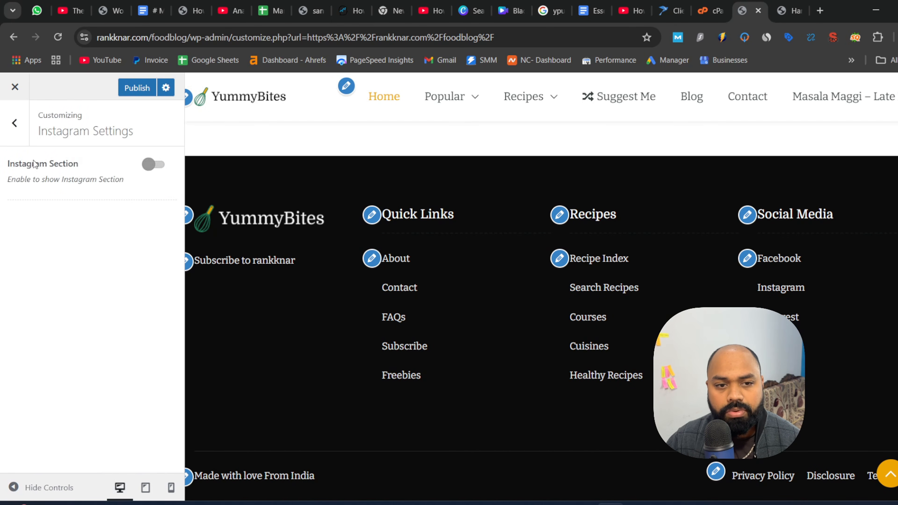
left_click(14, 123)
left_click(65, 308)
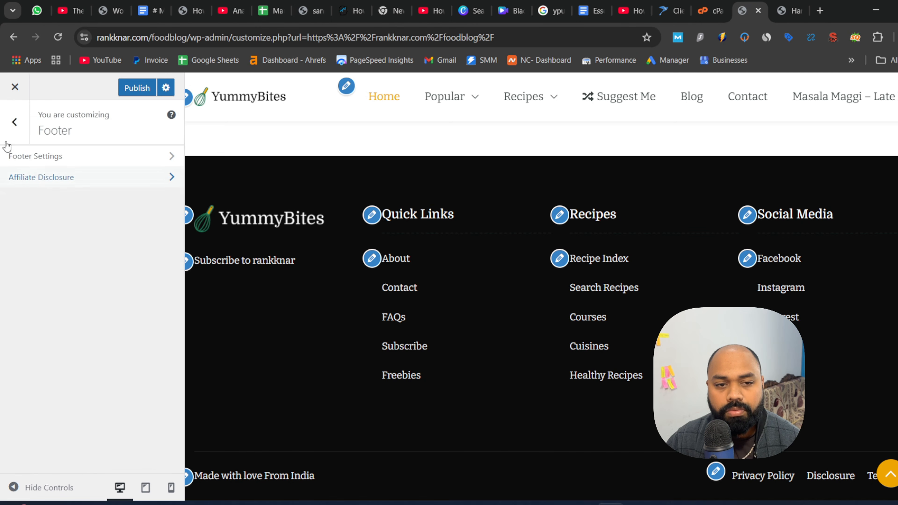
left_click(14, 122)
left_click(68, 281)
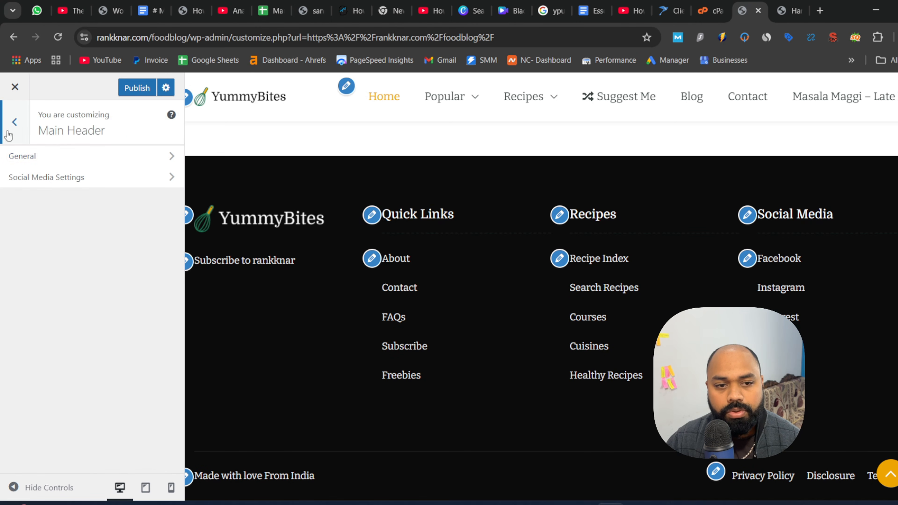
left_click(37, 158)
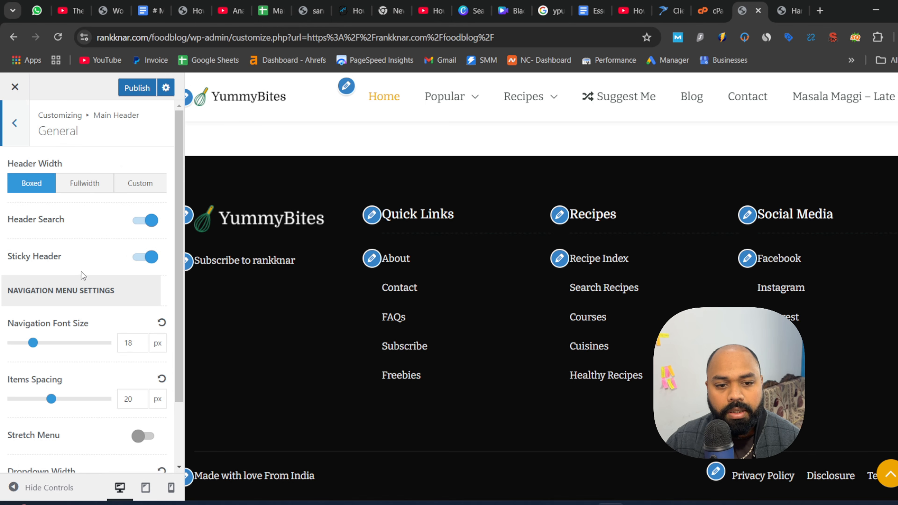
left_click(14, 122)
left_click(15, 123)
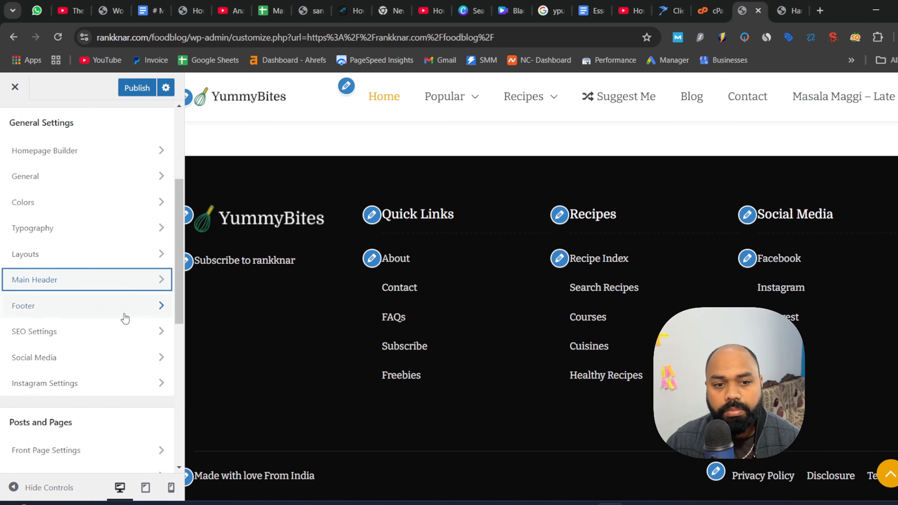
left_click_drag(174, 271, 176, 228)
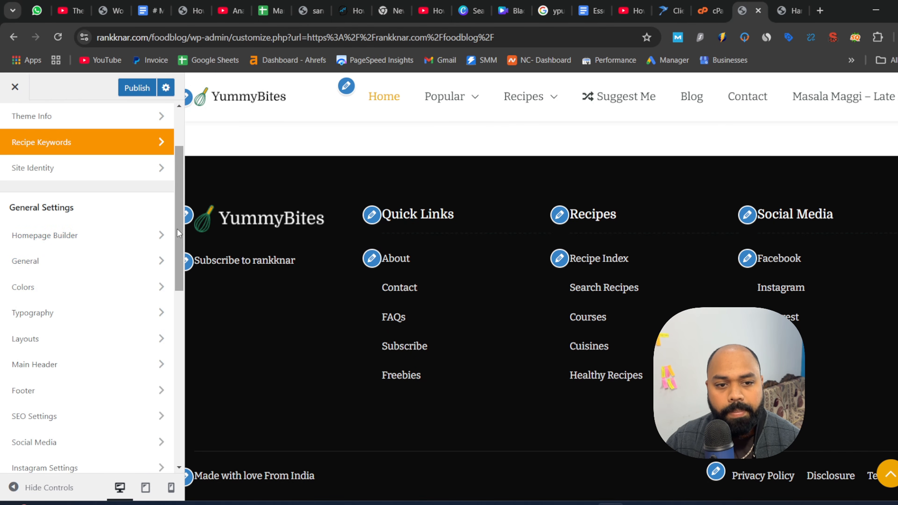
left_click(37, 258)
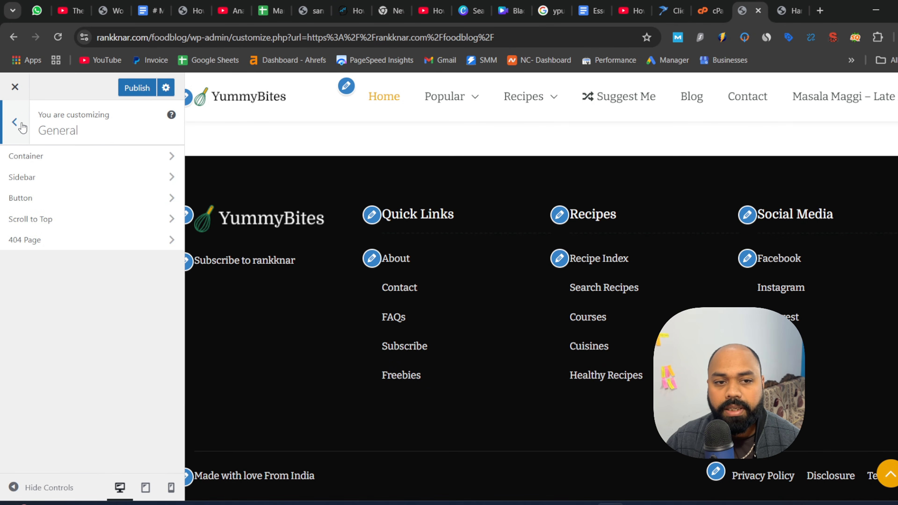
left_click(15, 121)
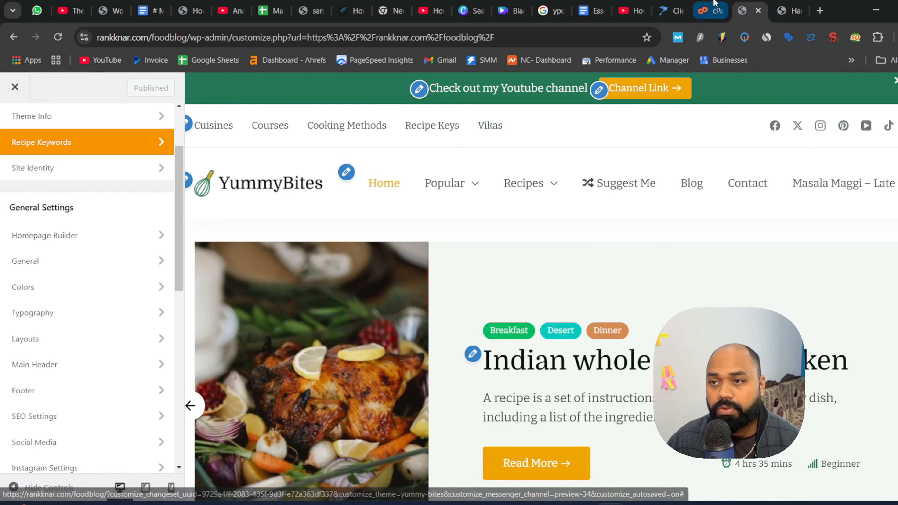
Leave the theme customizer and open the list of all recipes in the site's admin dashboard.
left_click(15, 87)
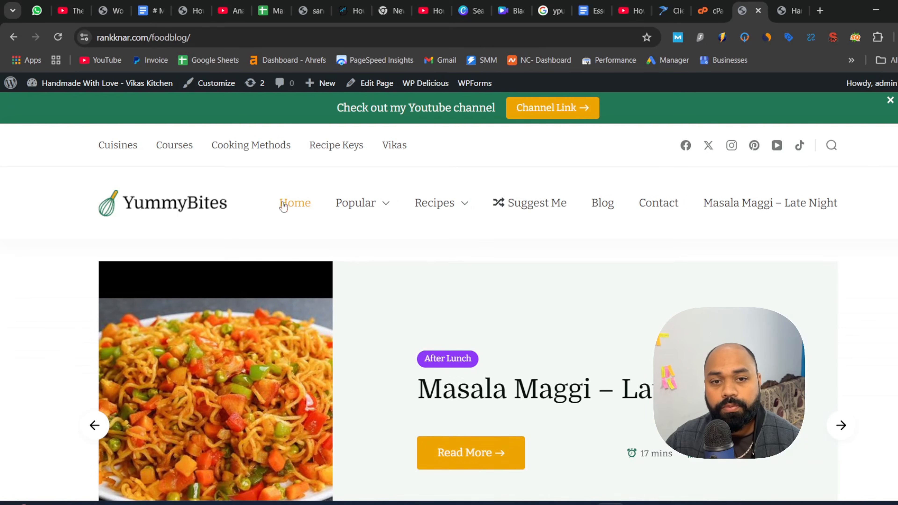
mouse_move(64, 85)
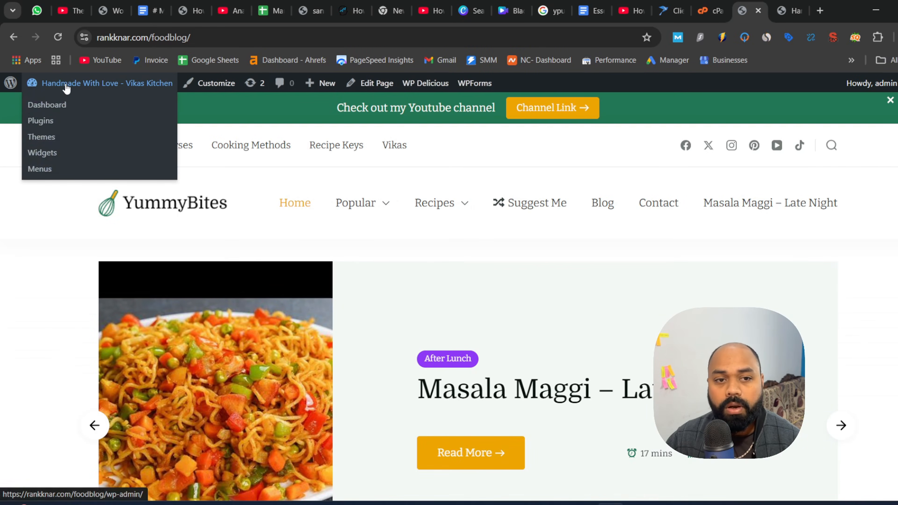
left_click(45, 105)
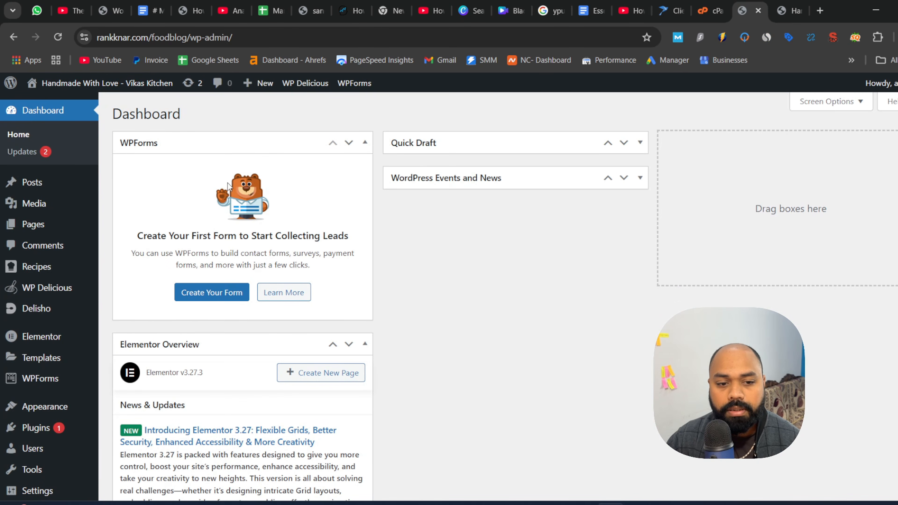
scroll(859, 163, "down", 2)
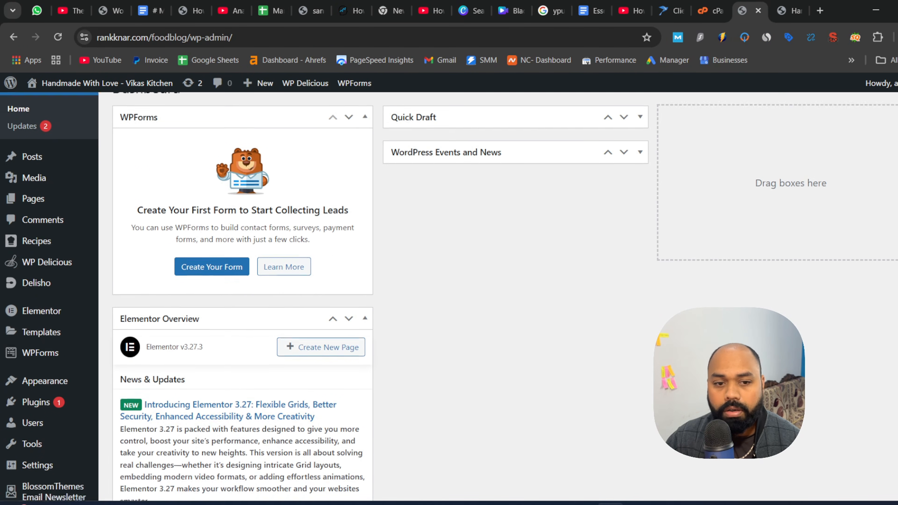
mouse_move(42, 241)
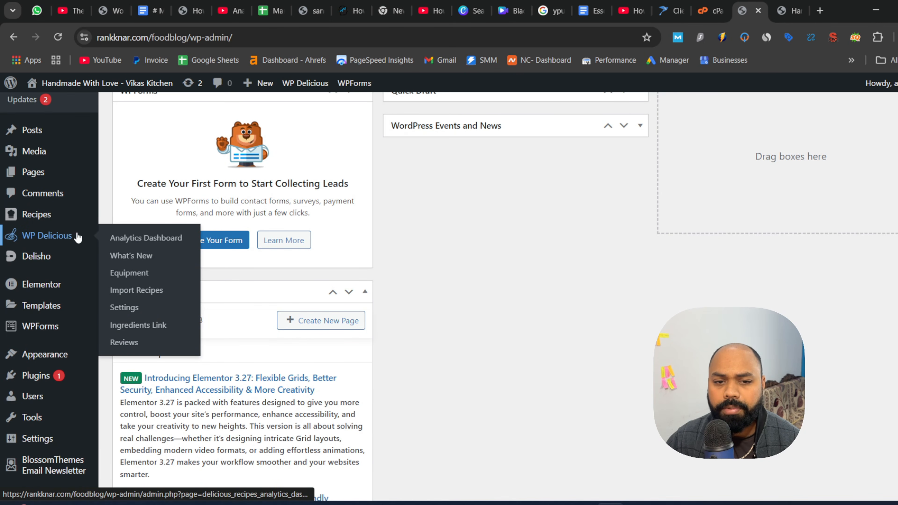
mouse_move(36, 217)
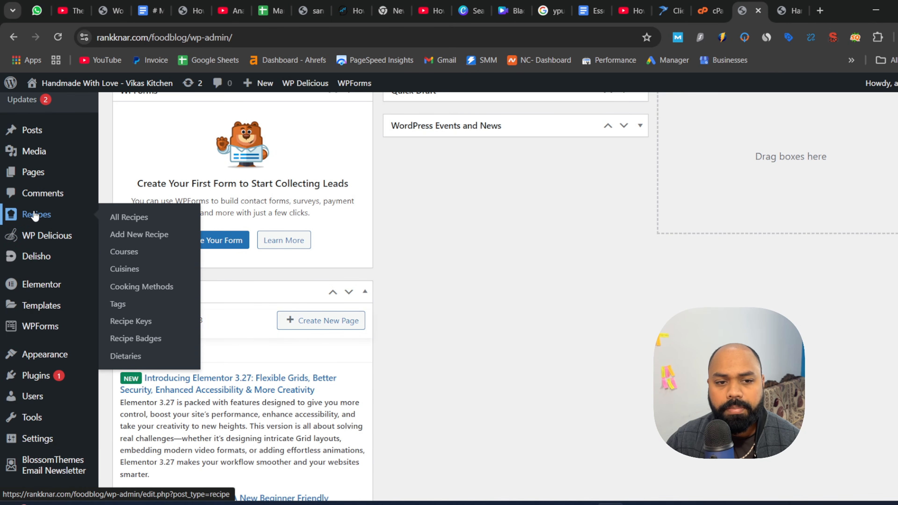
left_click(120, 217)
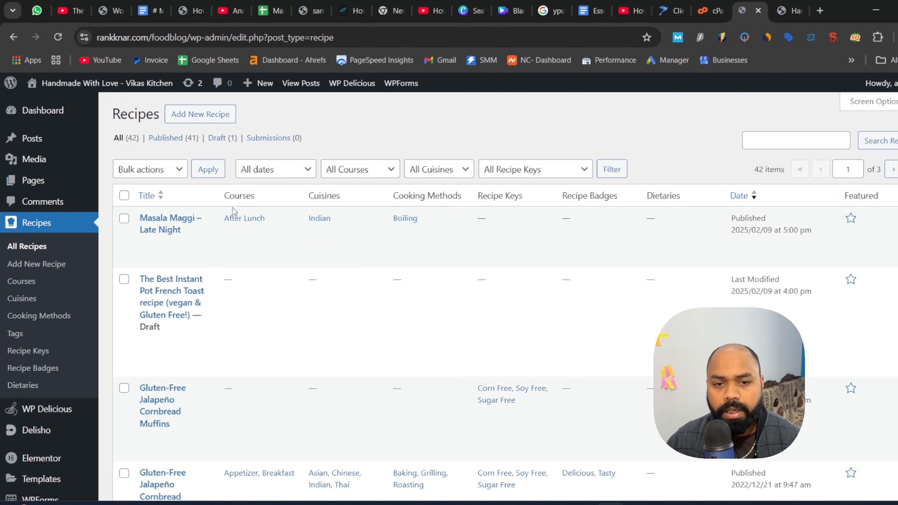
View the published "Masala Maggi – Late Night" recipe page and examine its full content.
mouse_move(180, 248)
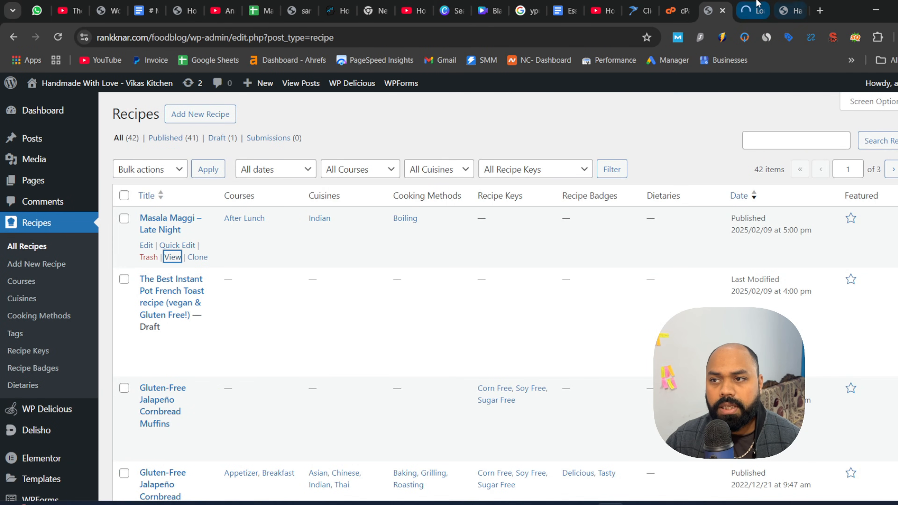
left_click(172, 258)
scroll(371, 259, "down", 20)
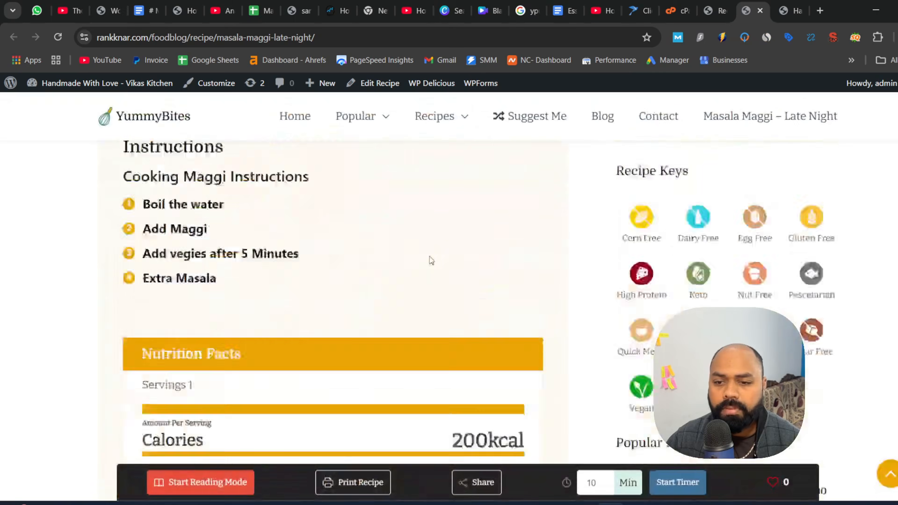
scroll(430, 256, "up", 20)
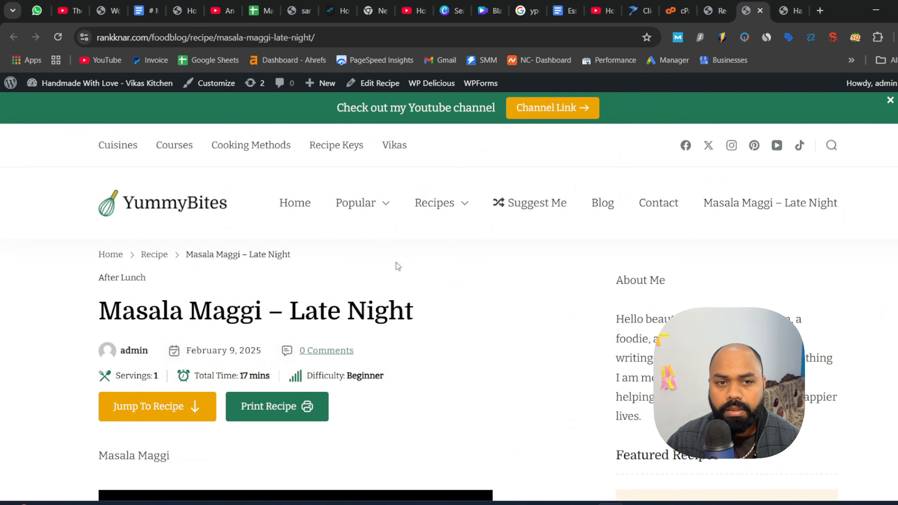
In the recipe list, move every recipe on the first page except "Masala Maggi – Late Night" to the trash.
left_click(714, 11)
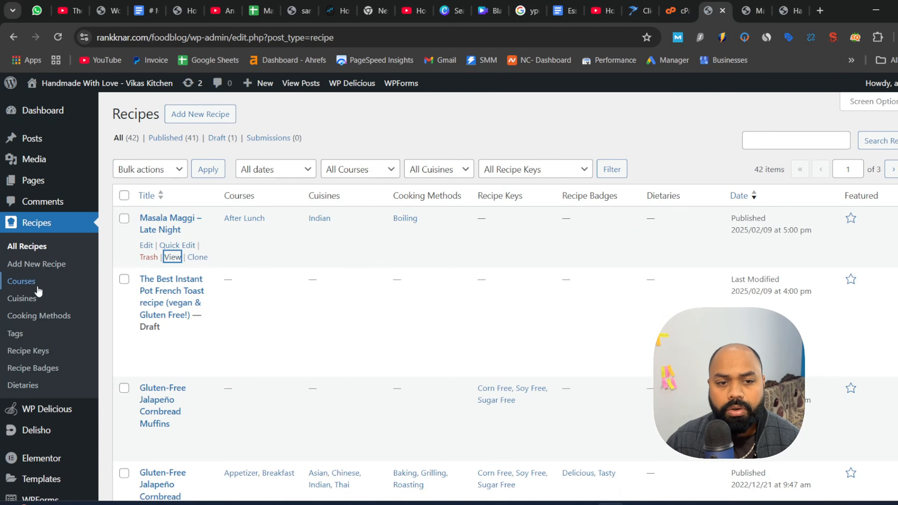
left_click(125, 195)
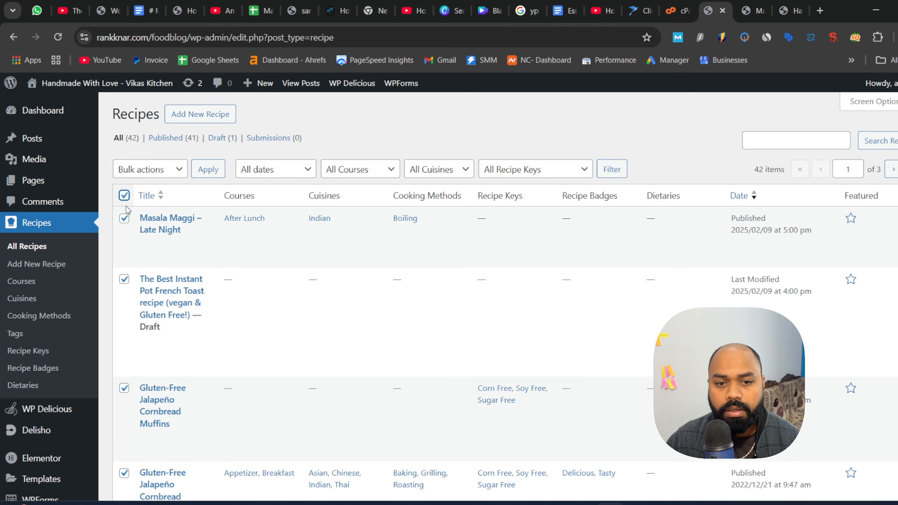
left_click(124, 218)
left_click(163, 170)
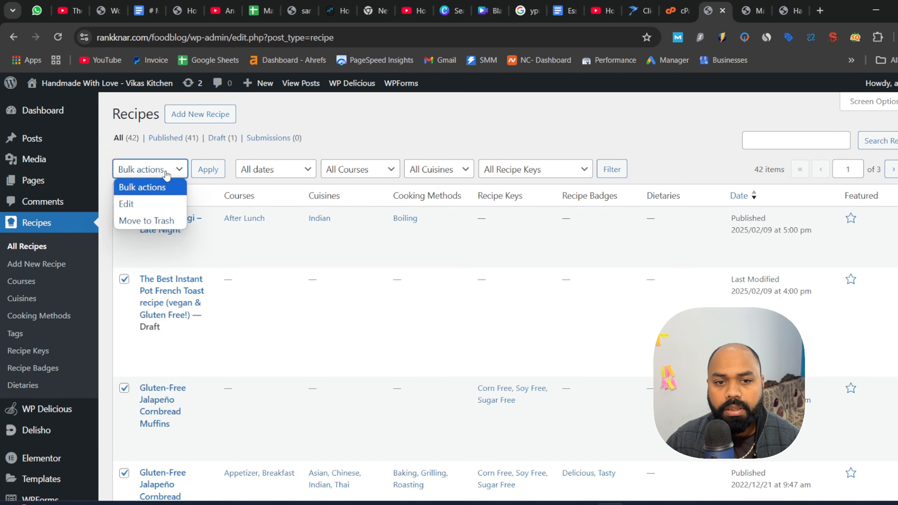
left_click(148, 223)
left_click(208, 169)
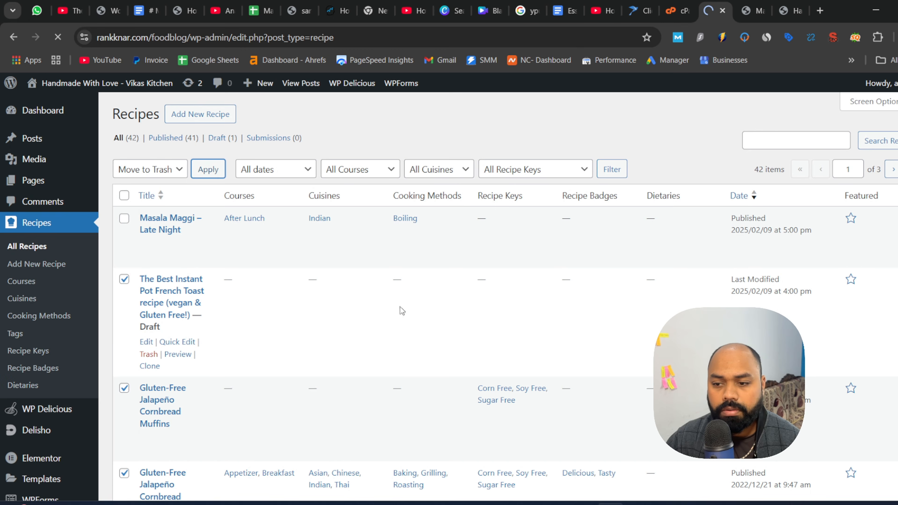
scroll(407, 301, "down", 10)
scroll(422, 284, "up", 10)
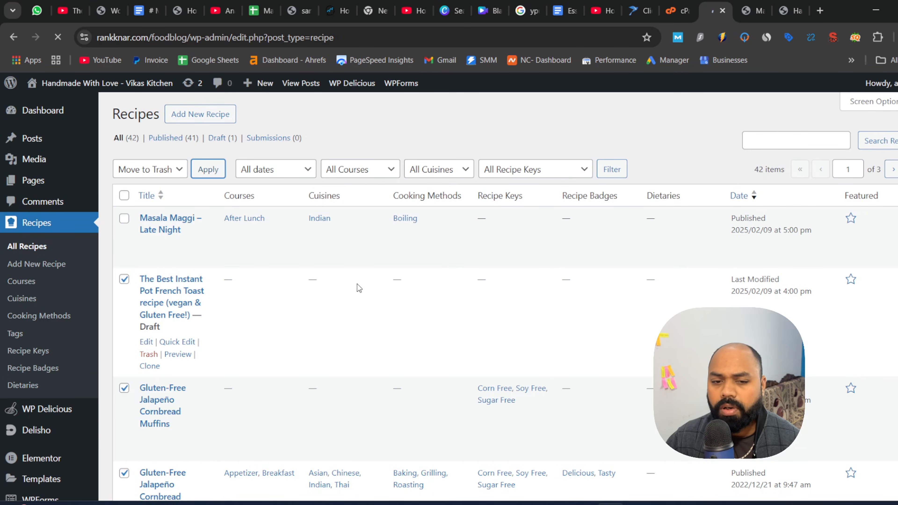
Trash the next batch of listed demo recipes, starting with "House Favorite Brussels Sprouts", while keeping "Masala Maggi – Late Night".
left_click(123, 233)
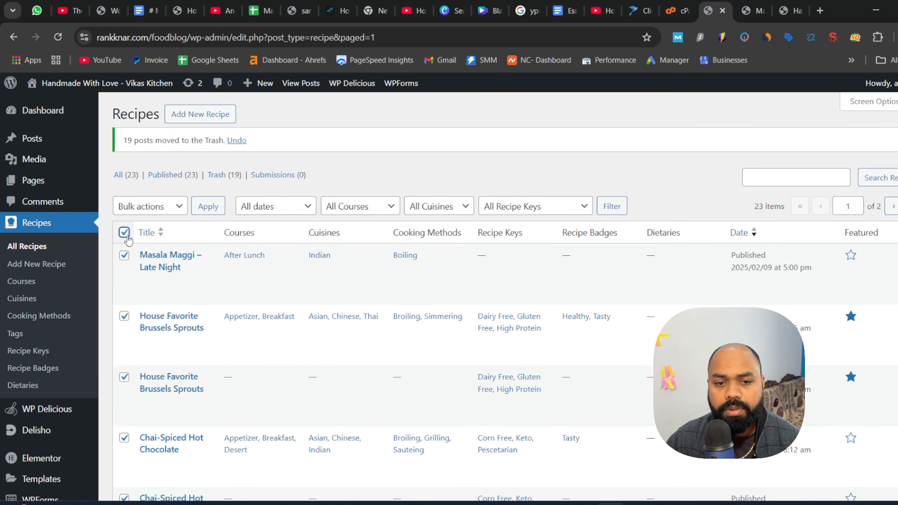
left_click(124, 255)
left_click(150, 206)
left_click(144, 257)
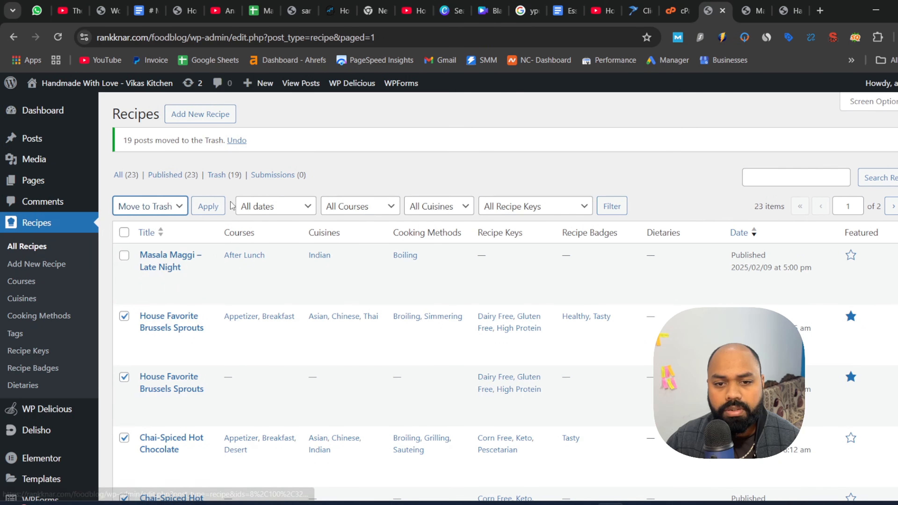
left_click(209, 205)
scroll(233, 286, "down", 3)
scroll(232, 286, "up", 3)
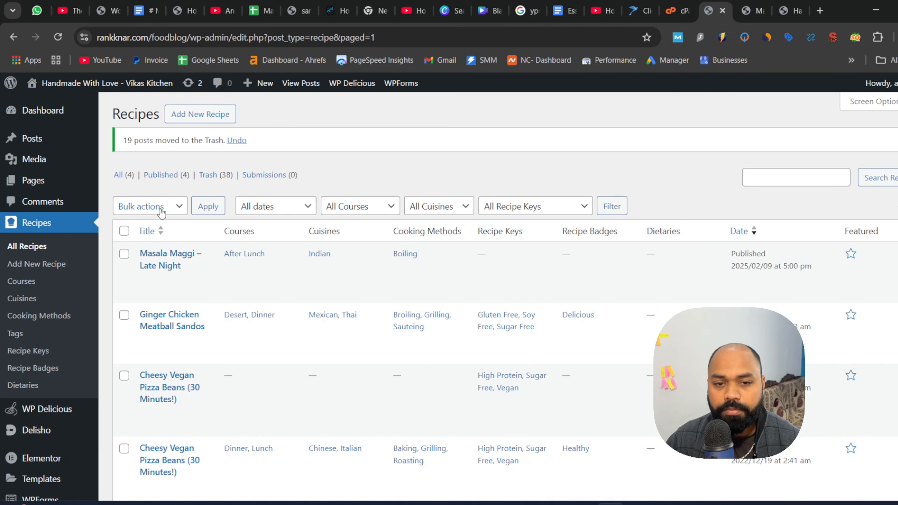
Move the remaining "Ginger Chicken Meatball Sandos" and both "Cheesy Vegan Pizza Beans" recipes to the trash.
left_click(134, 232)
left_click(124, 254)
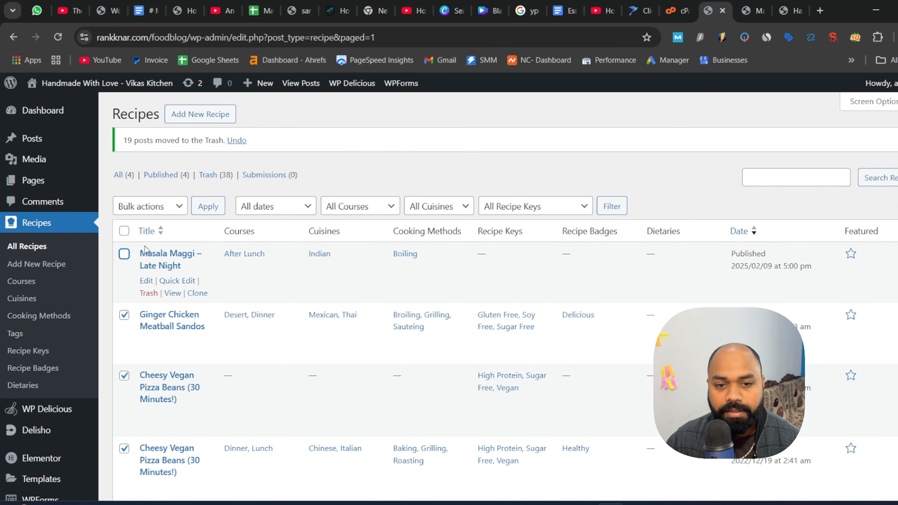
left_click(149, 206)
left_click(153, 256)
left_click(208, 206)
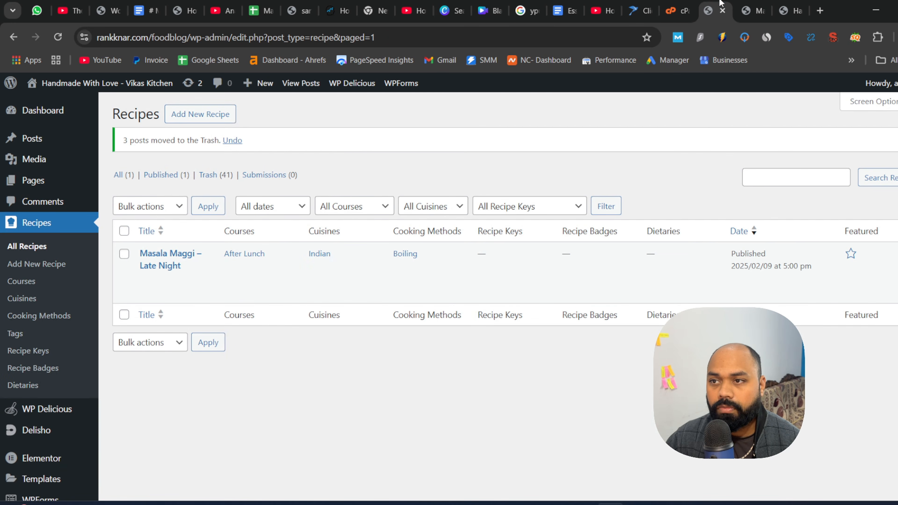
Check the live homepage's recipe, blog post and sidebar sections, including the "5 Secret Ingredients That Will Help You Make The Best Spaghetti" post.
left_click(757, 2)
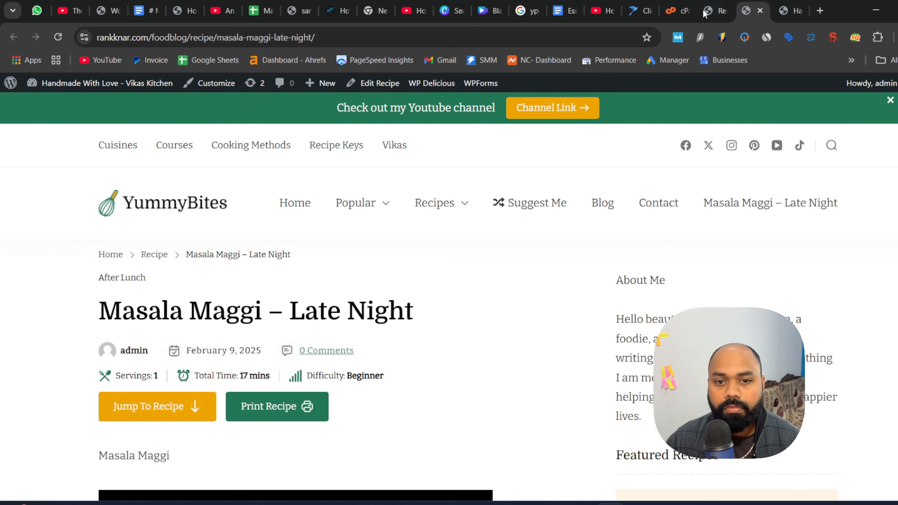
left_click(169, 204)
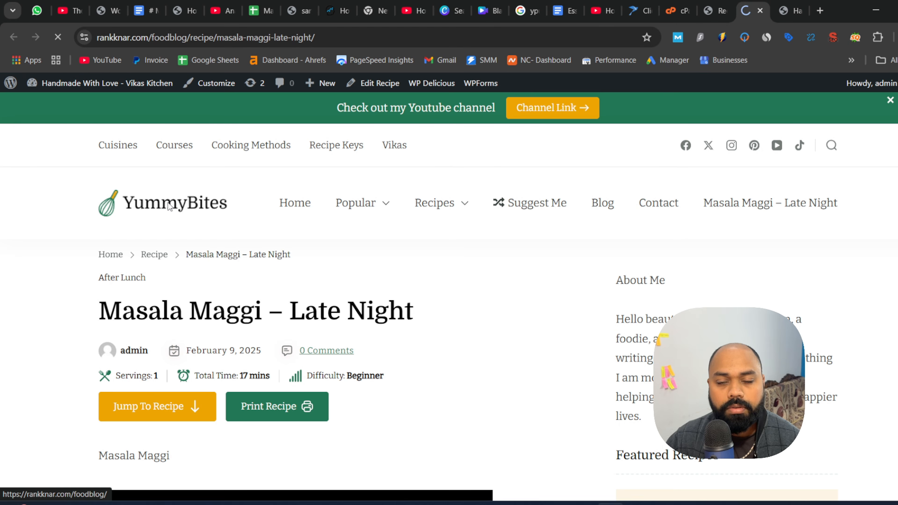
scroll(403, 236, "down", 10)
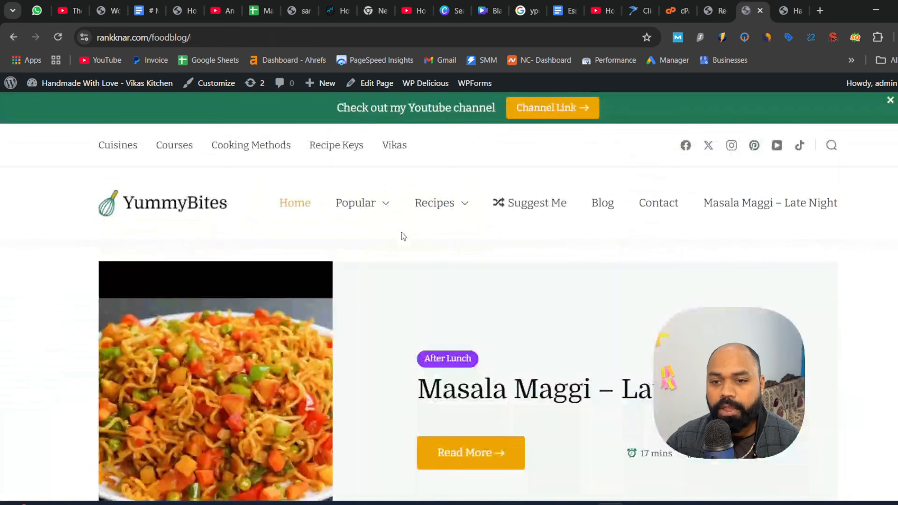
scroll(403, 232, "down", 10)
scroll(408, 230, "down", 10)
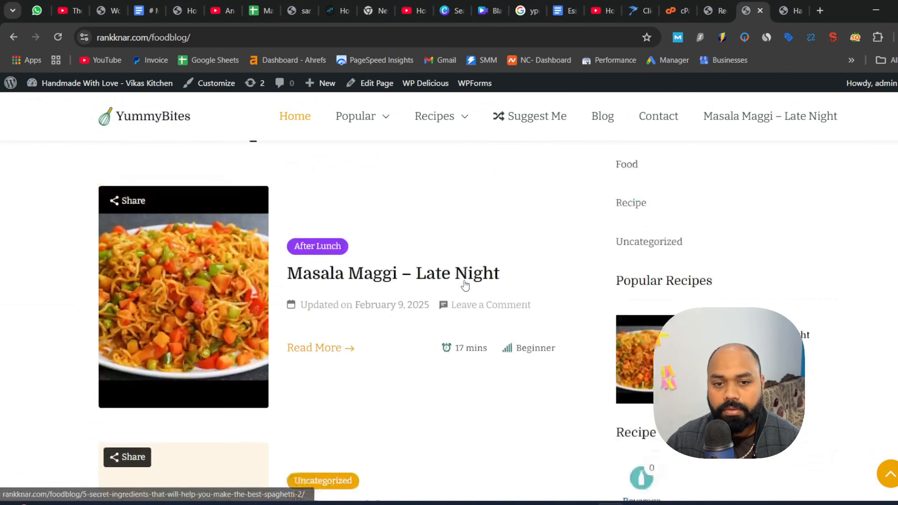
scroll(490, 288, "down", 5)
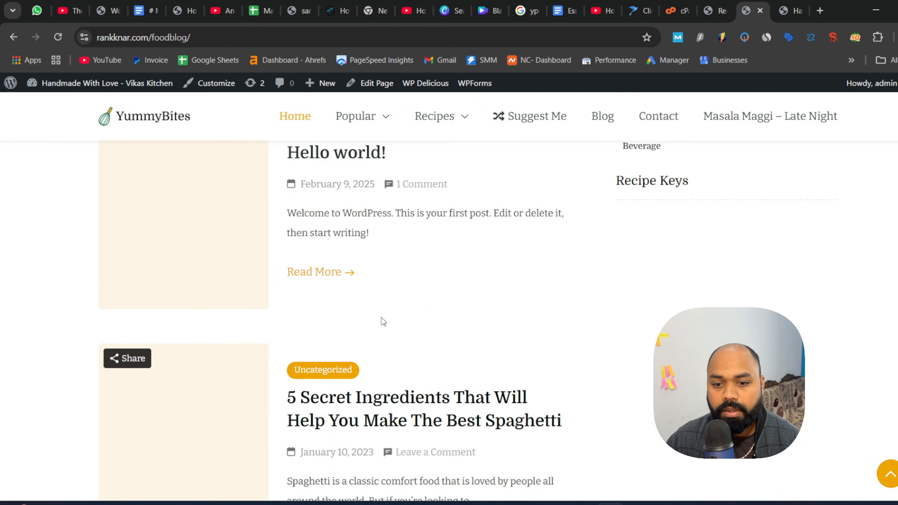
left_click(425, 402)
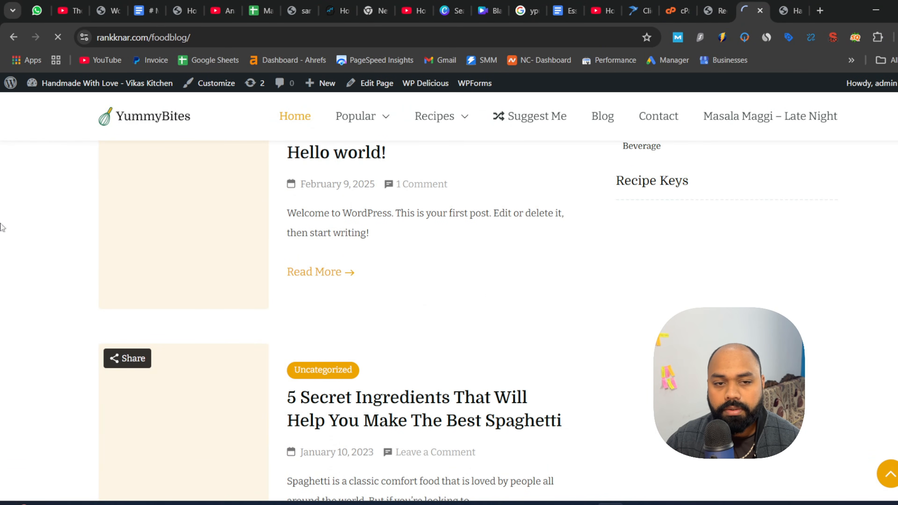
left_click(18, 39)
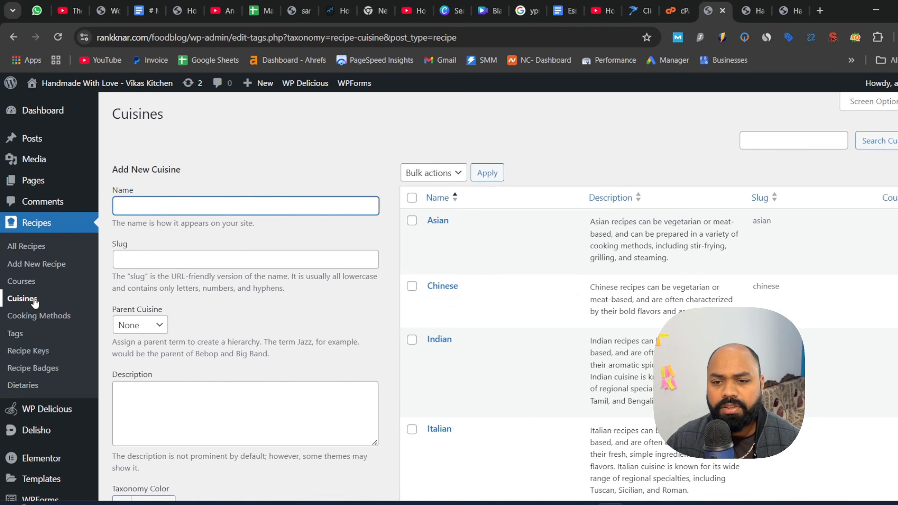
Review the list of recipe cuisines and return to the list of all recipes.
scroll(546, 270, "down", 8)
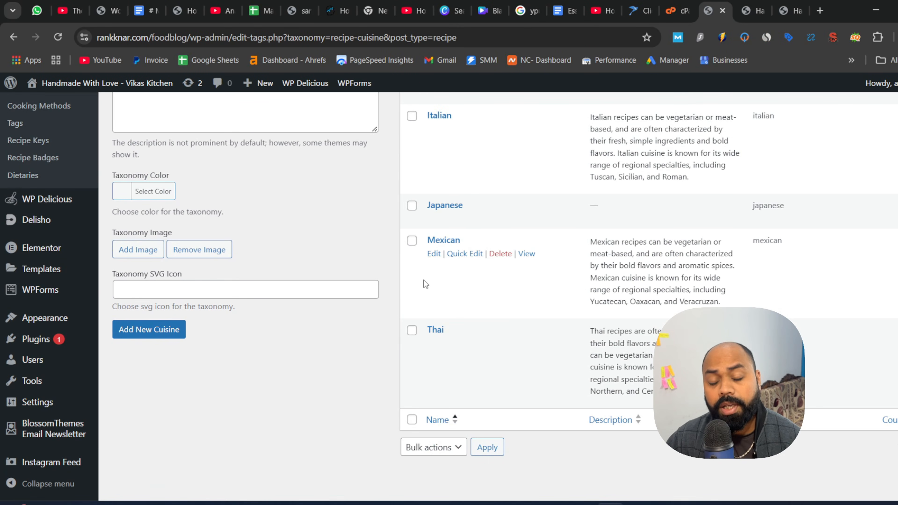
scroll(213, 269, "up", 8)
left_click(33, 252)
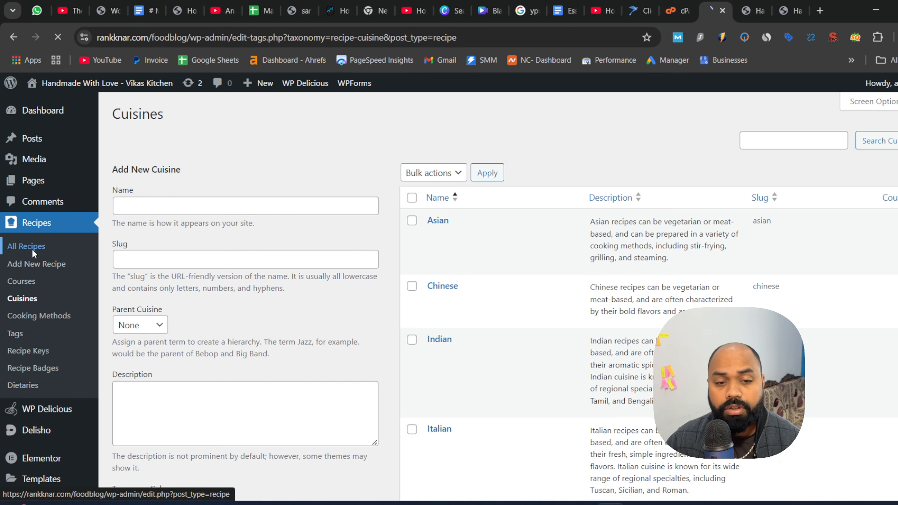